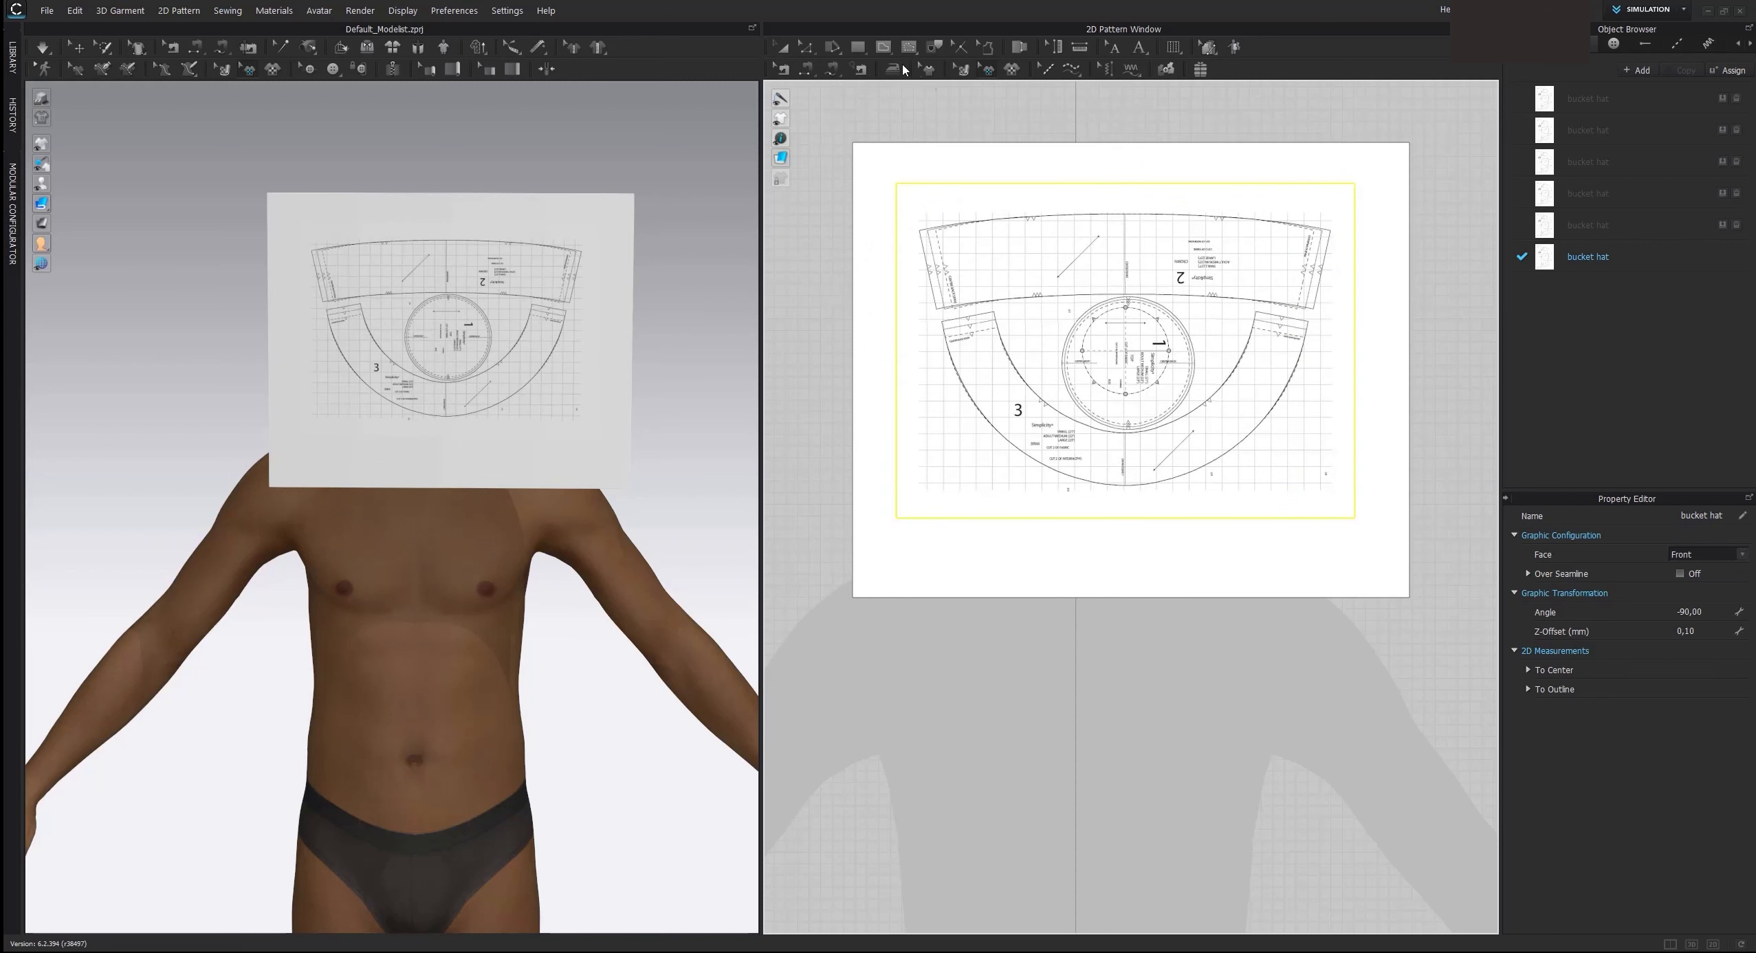
Step: Trace the right half of the crown piece as a closed polygon with curved long edges, ending at the centre front line
click(868, 51)
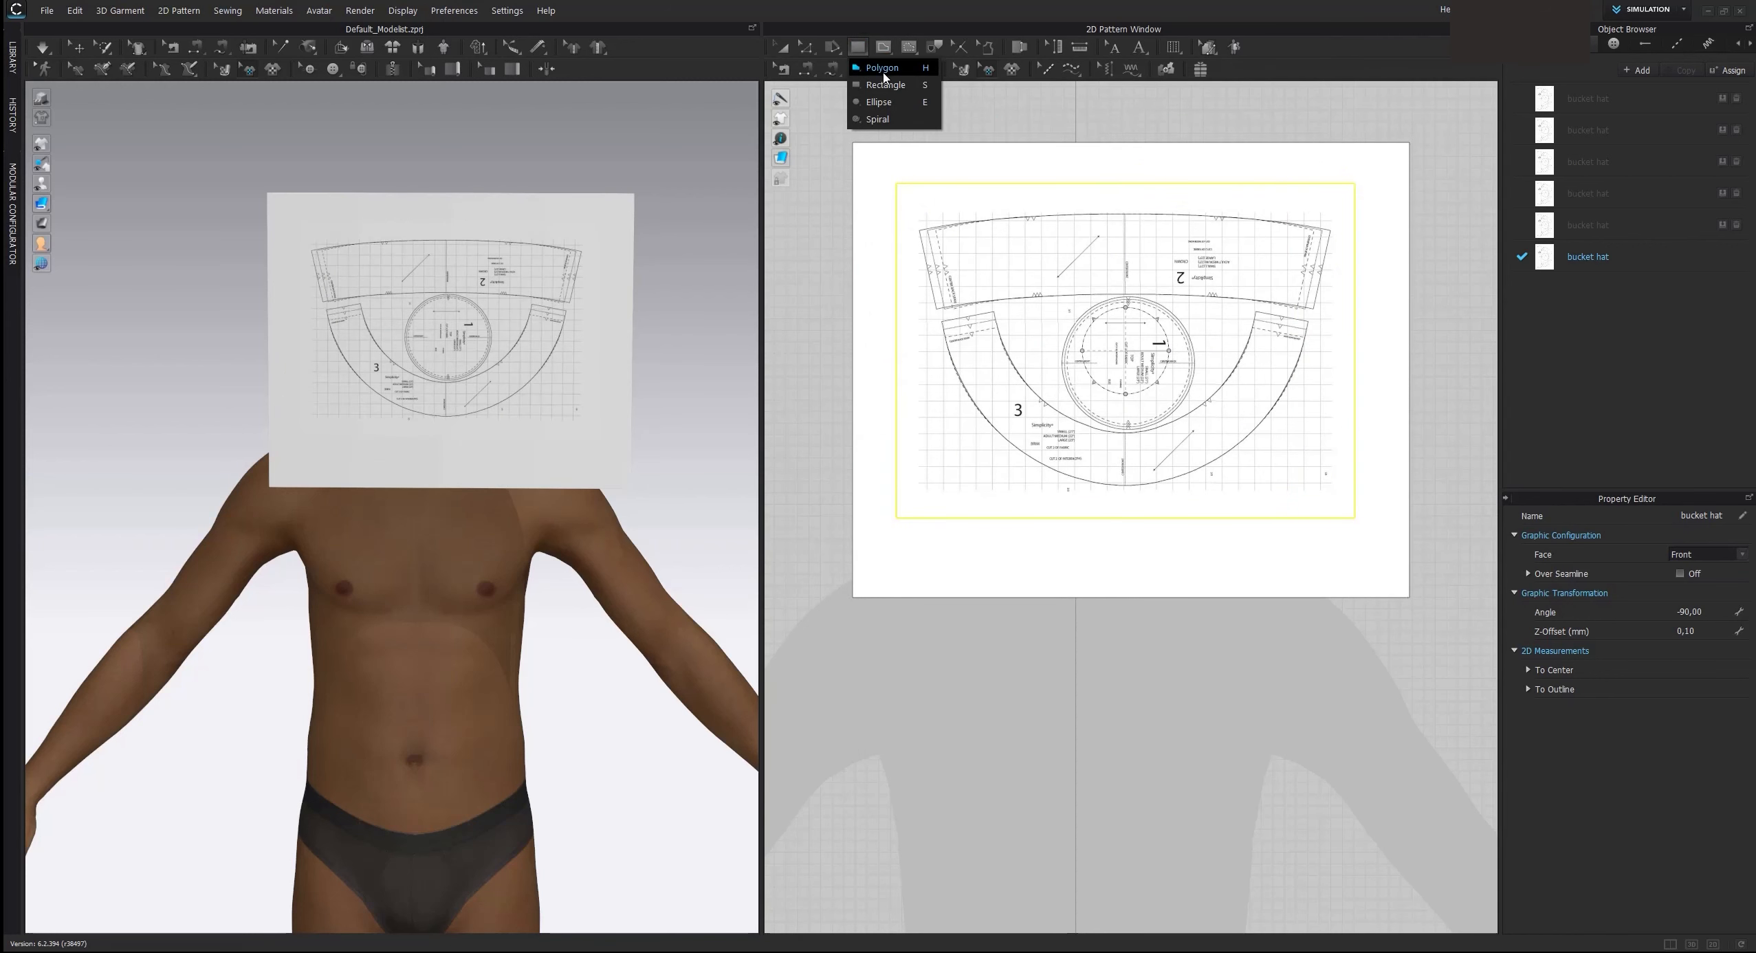
click(882, 72)
scroll(1239, 257, up, 3)
scroll(1144, 233, up, 2)
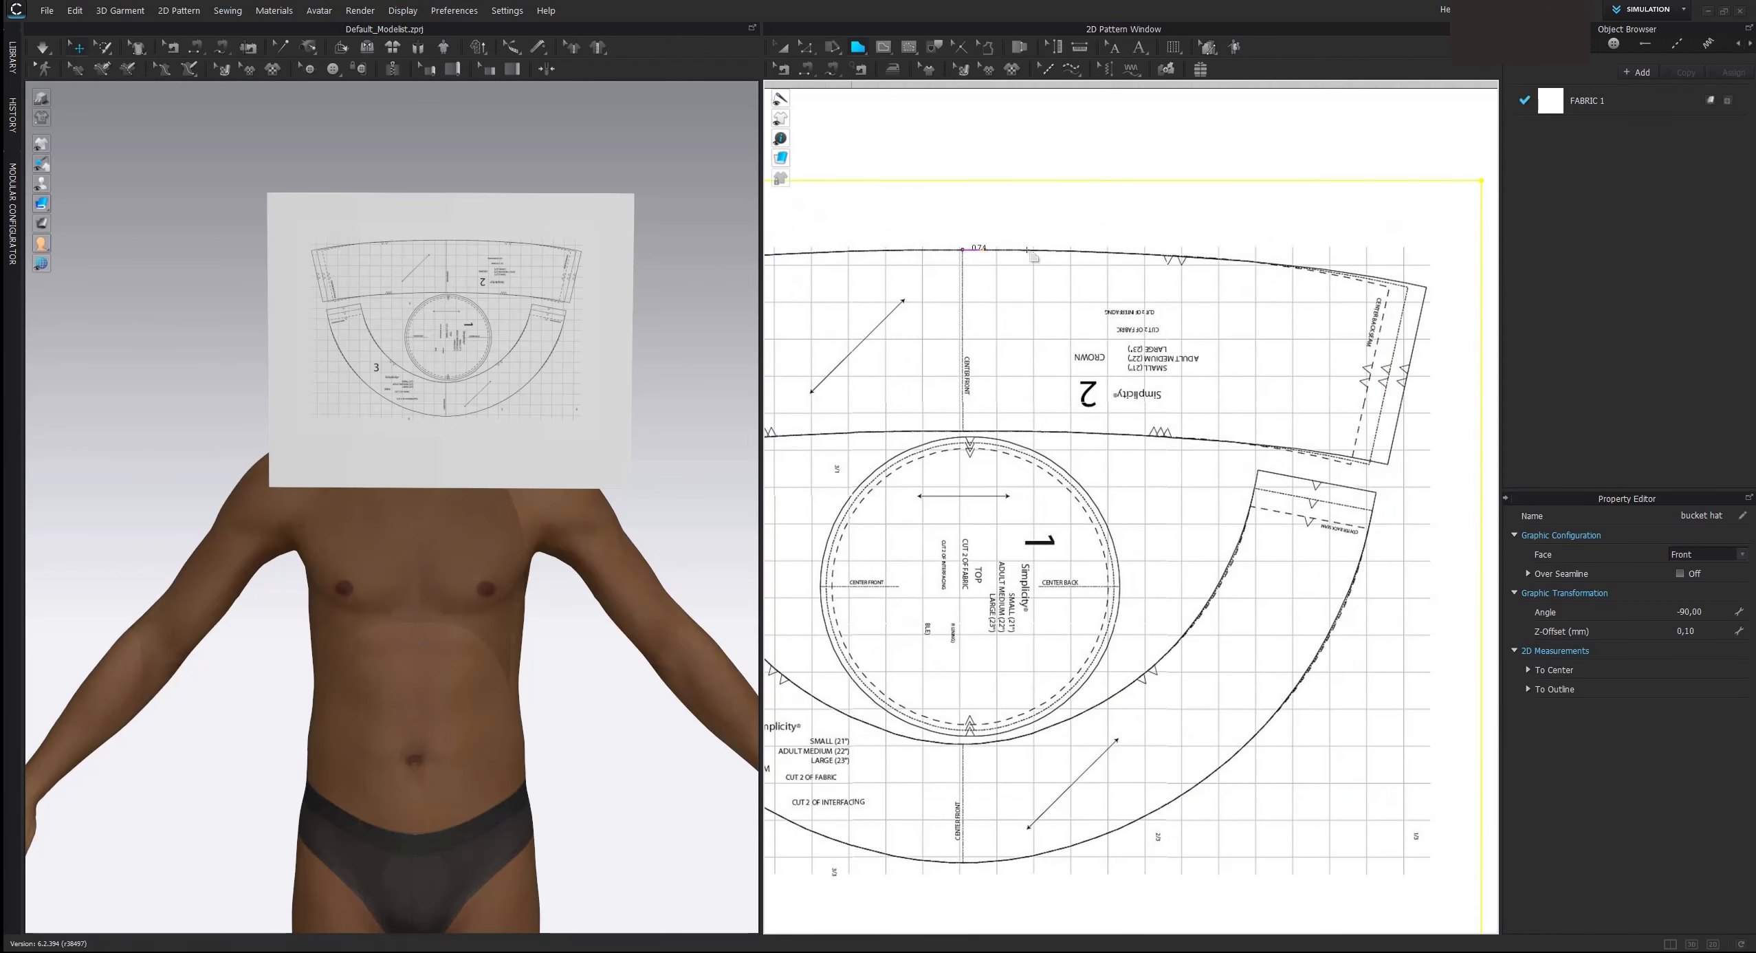
click(1074, 250)
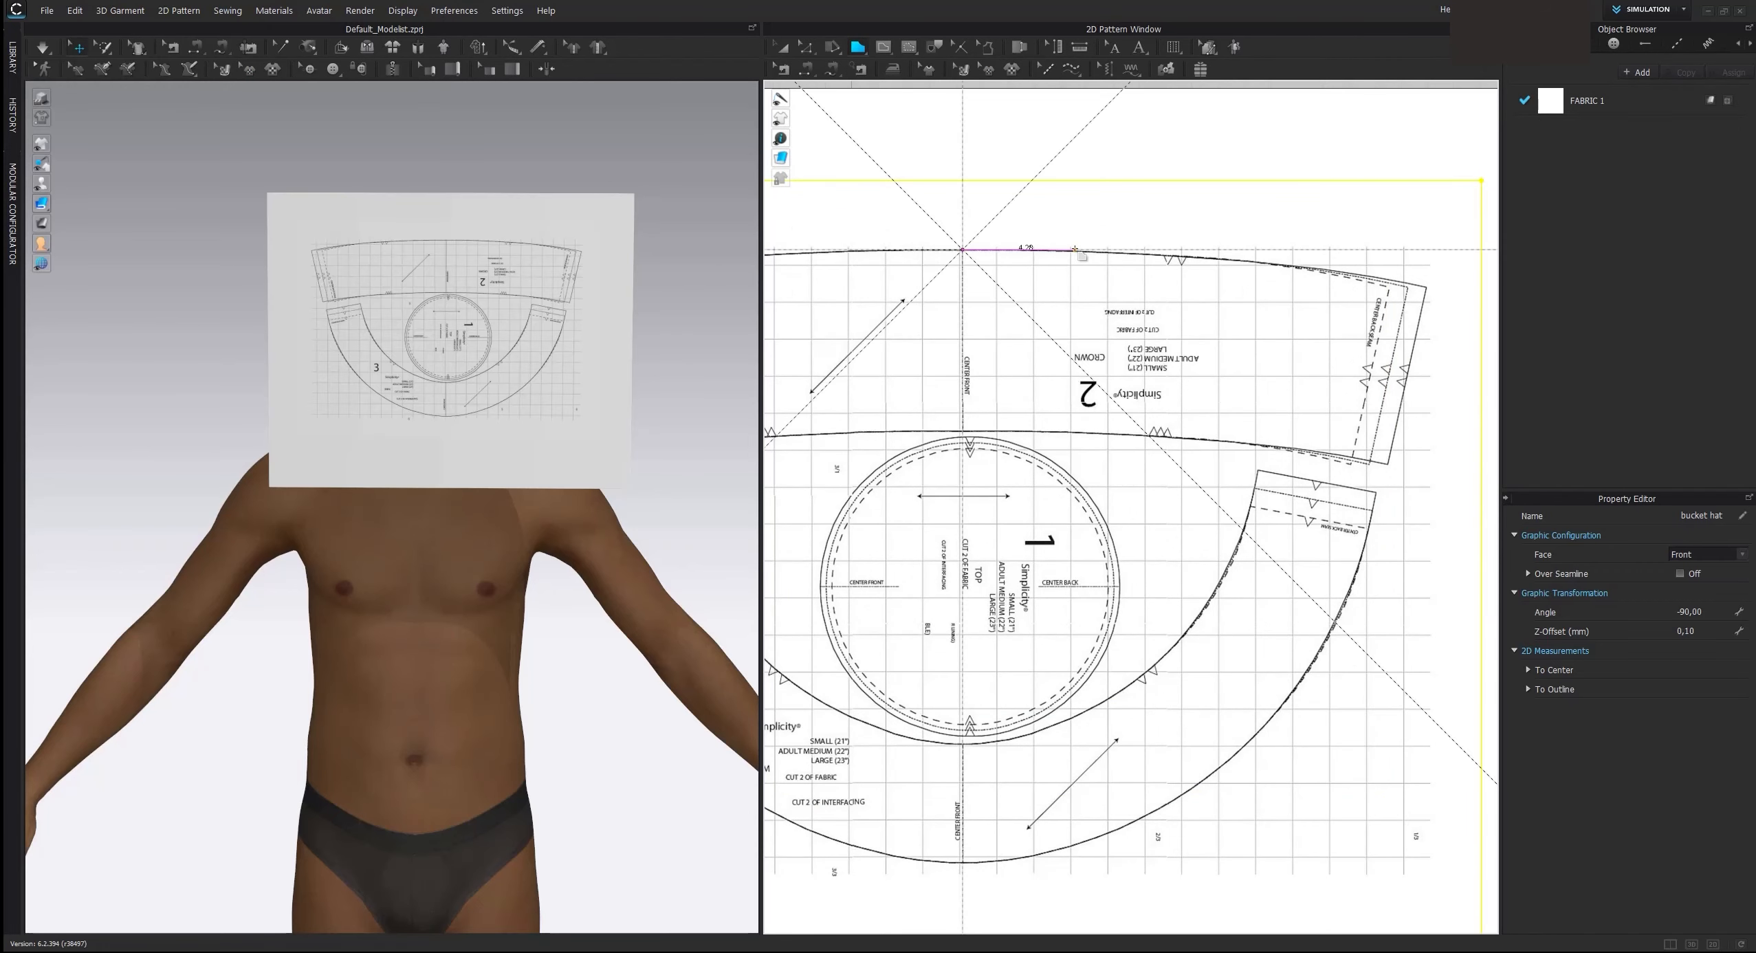
click(1426, 286)
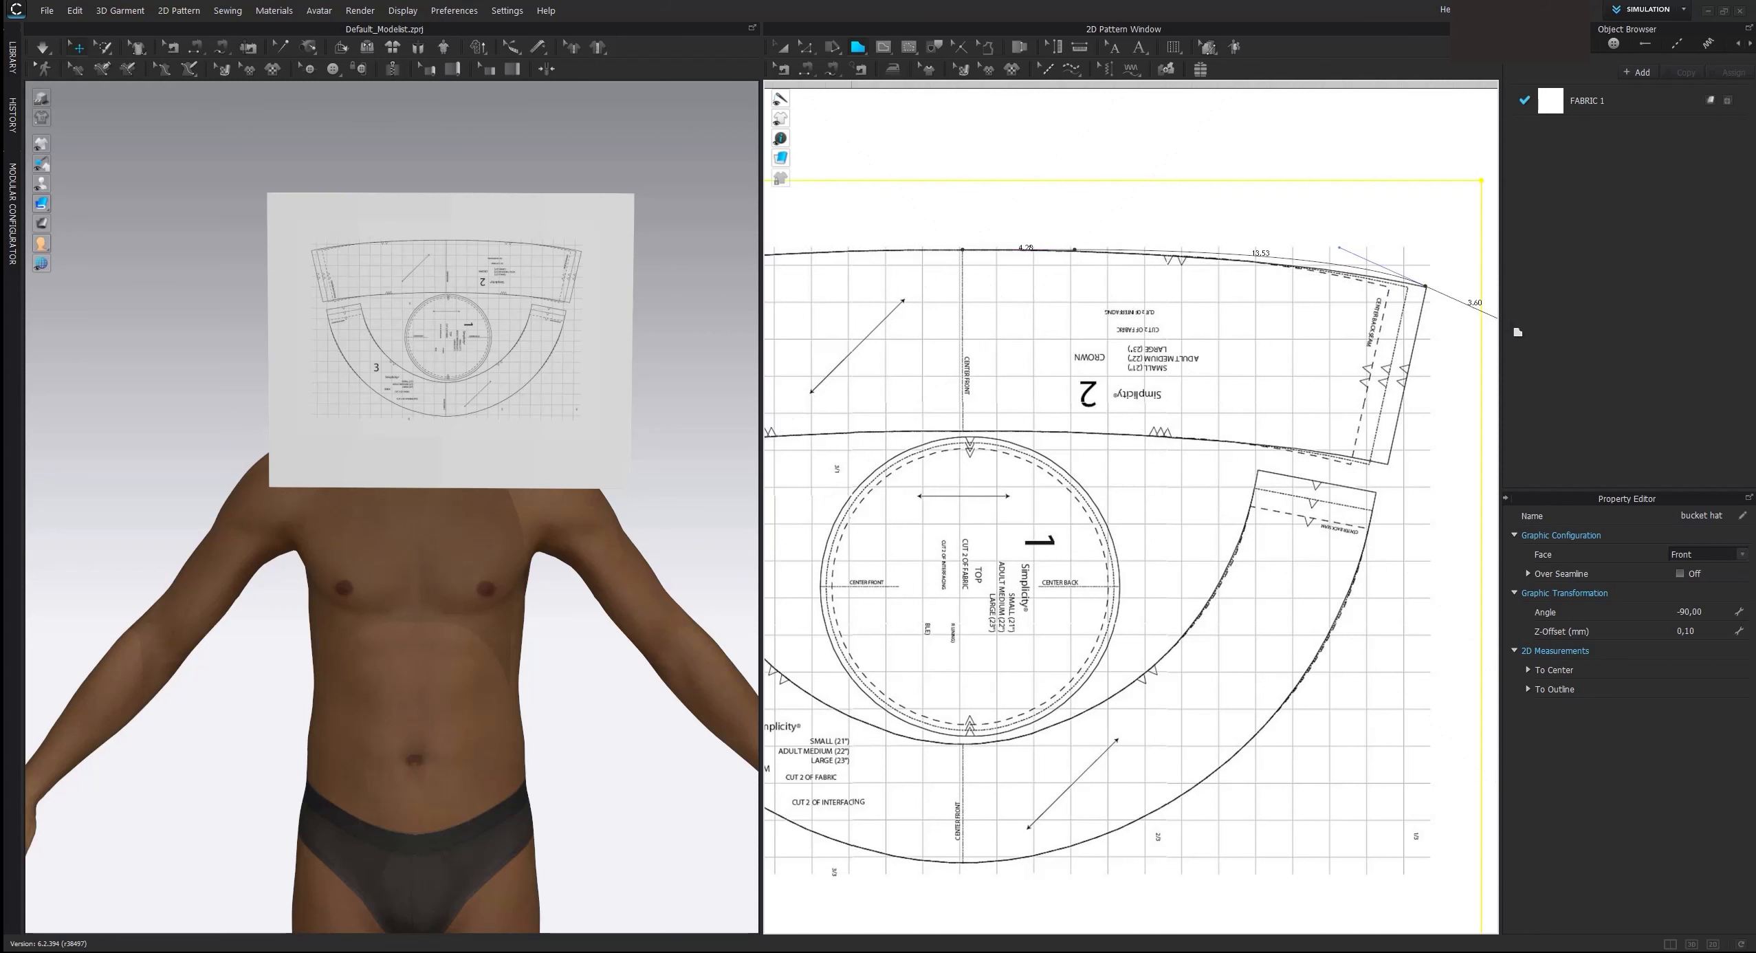
middle_drag(1425, 286, 1409, 295)
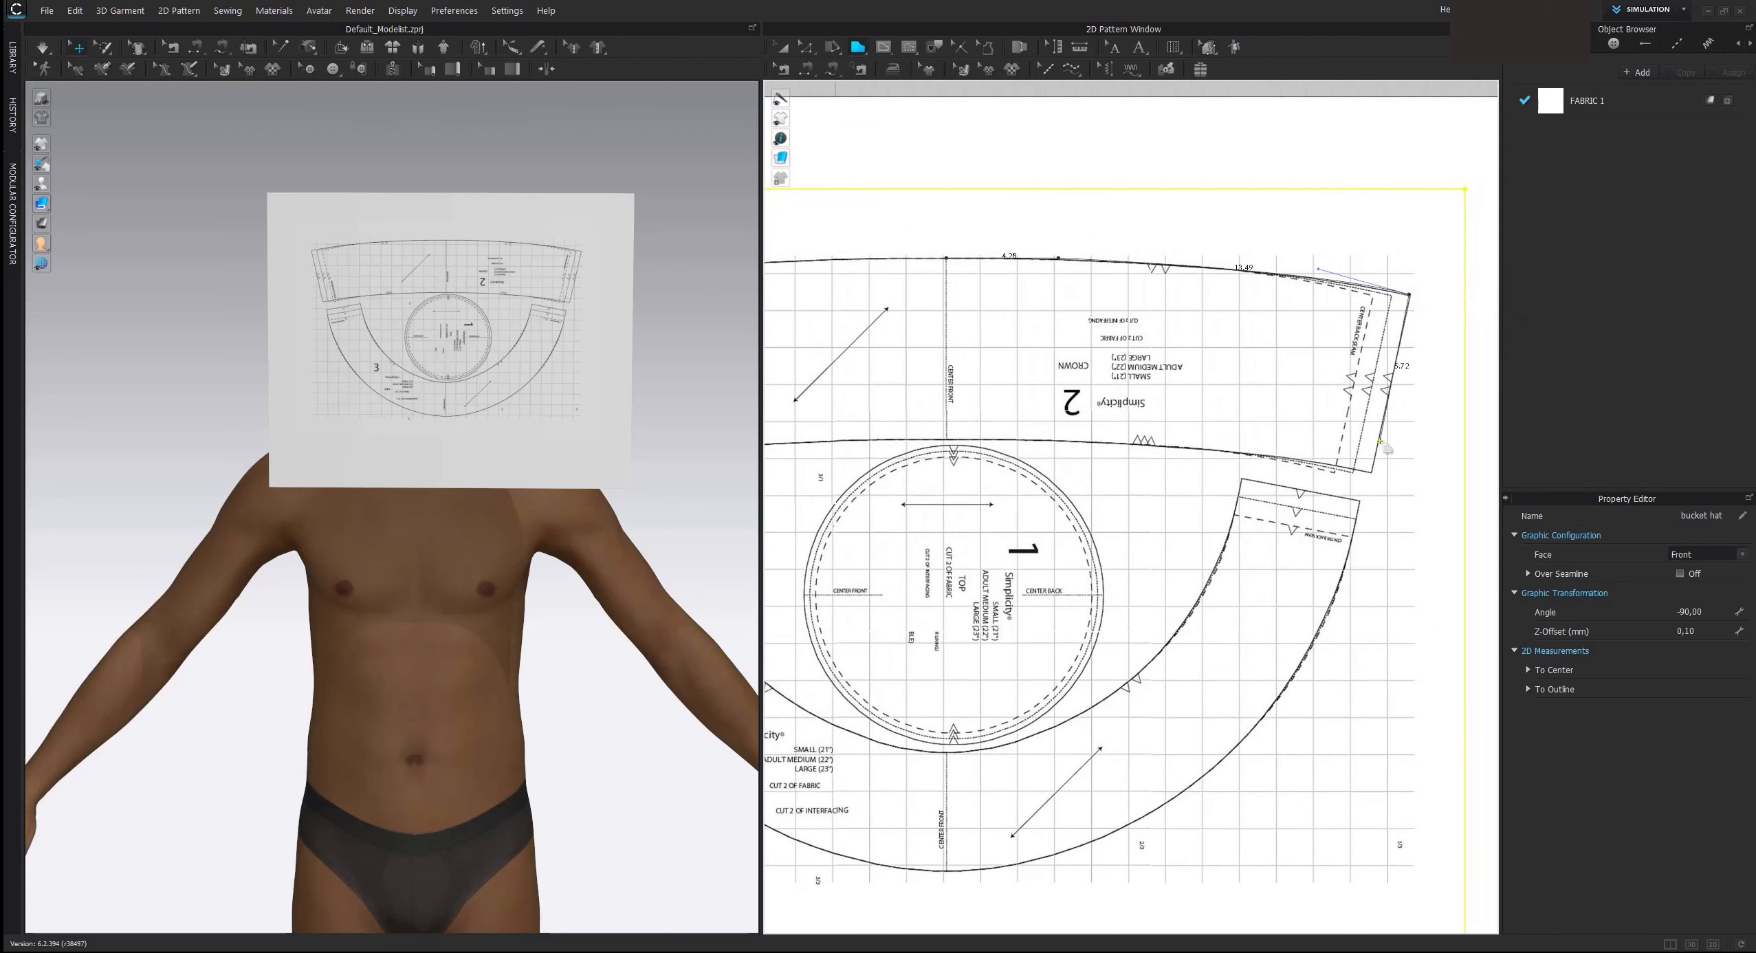
click(1373, 473)
drag(1139, 445, 1046, 448)
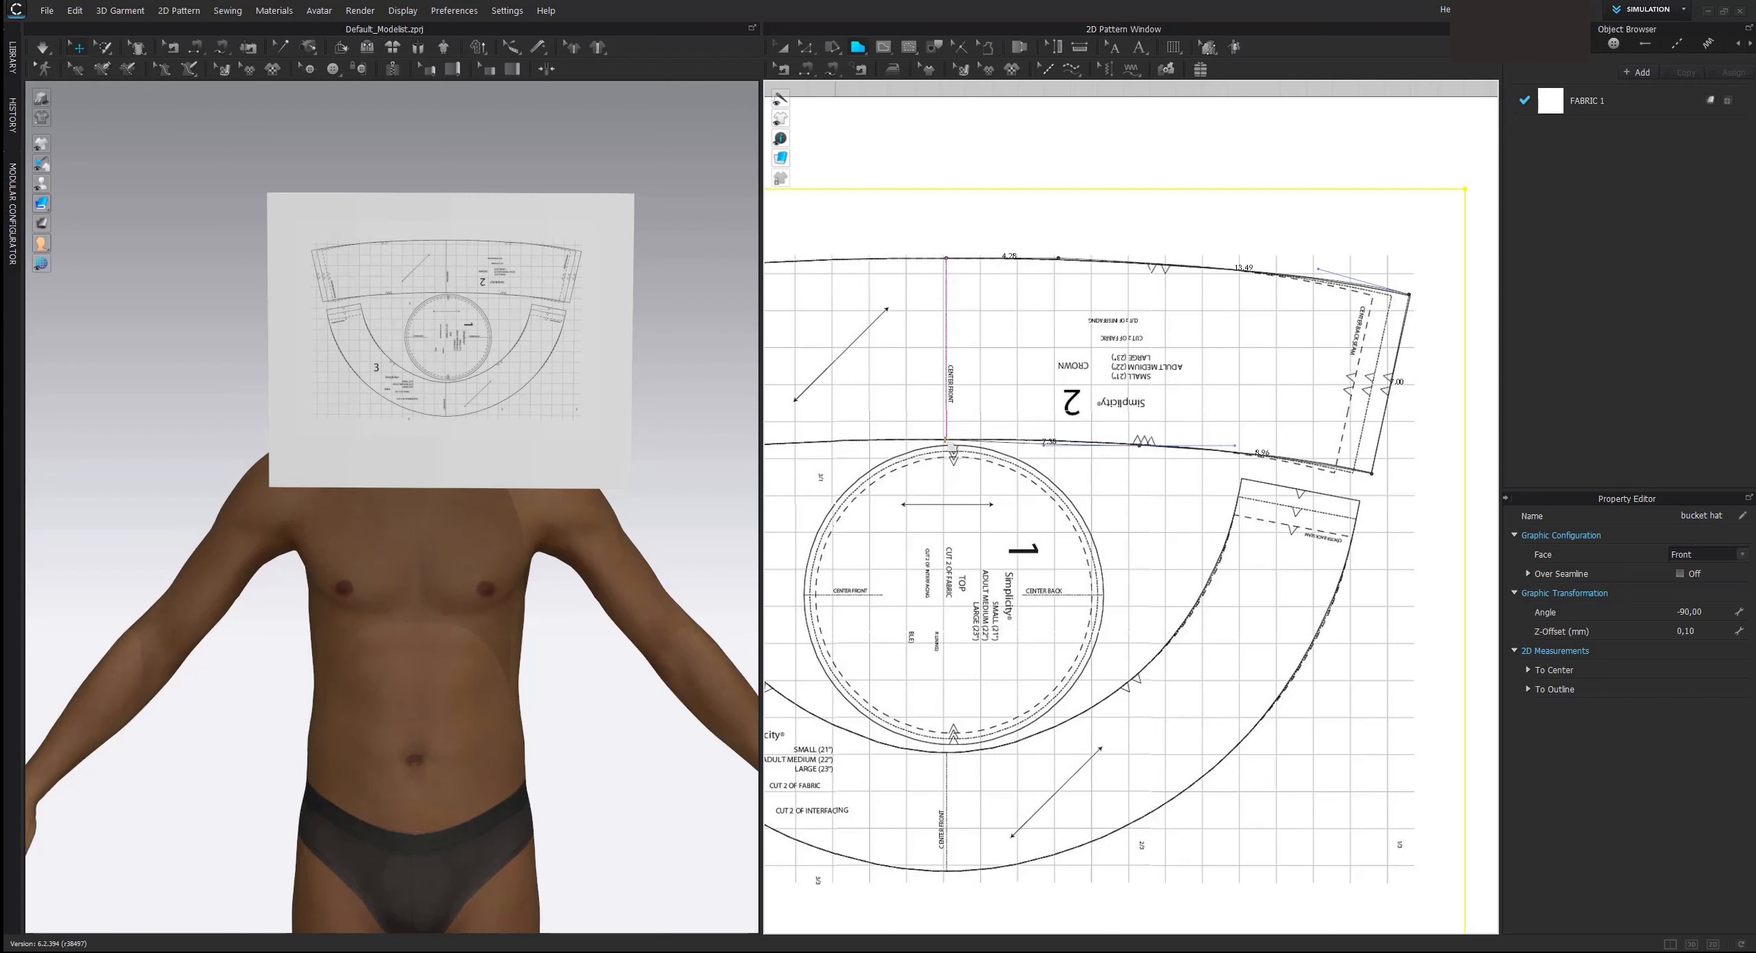
click(947, 439)
click(946, 258)
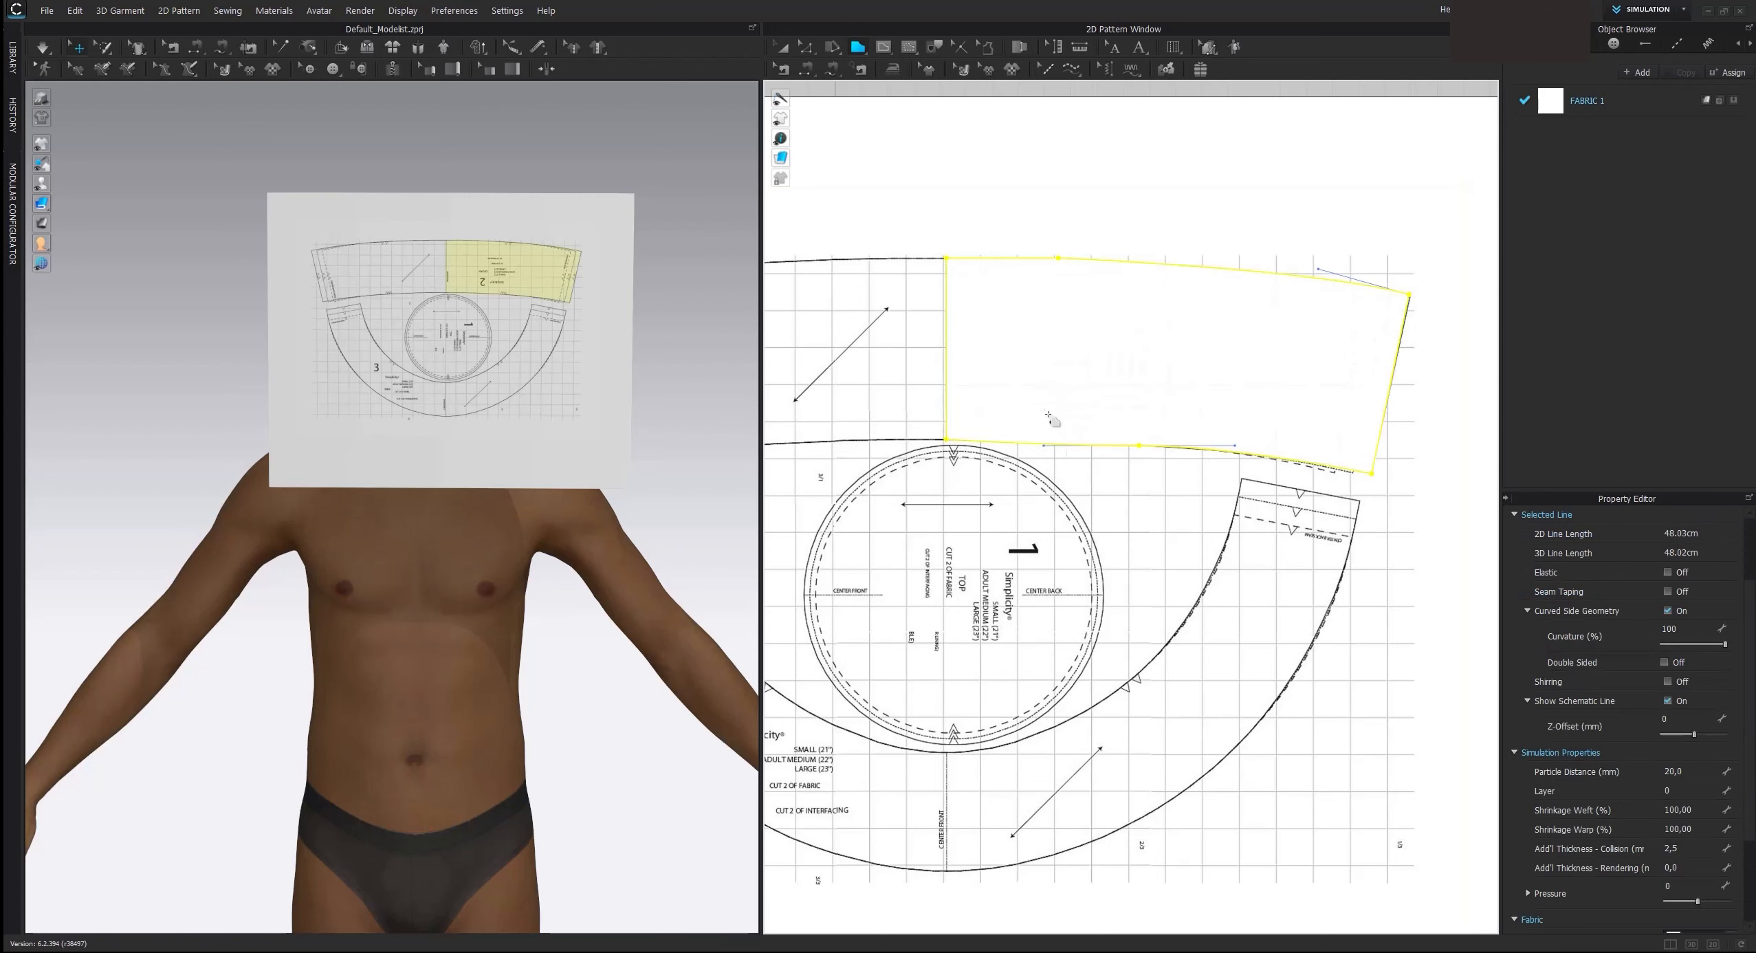
Step: Trace the right half of the brim as a closed polygon with curved inner and outer edges, ending at the centre front
middle_drag(1070, 497, 1133, 348)
click(1009, 604)
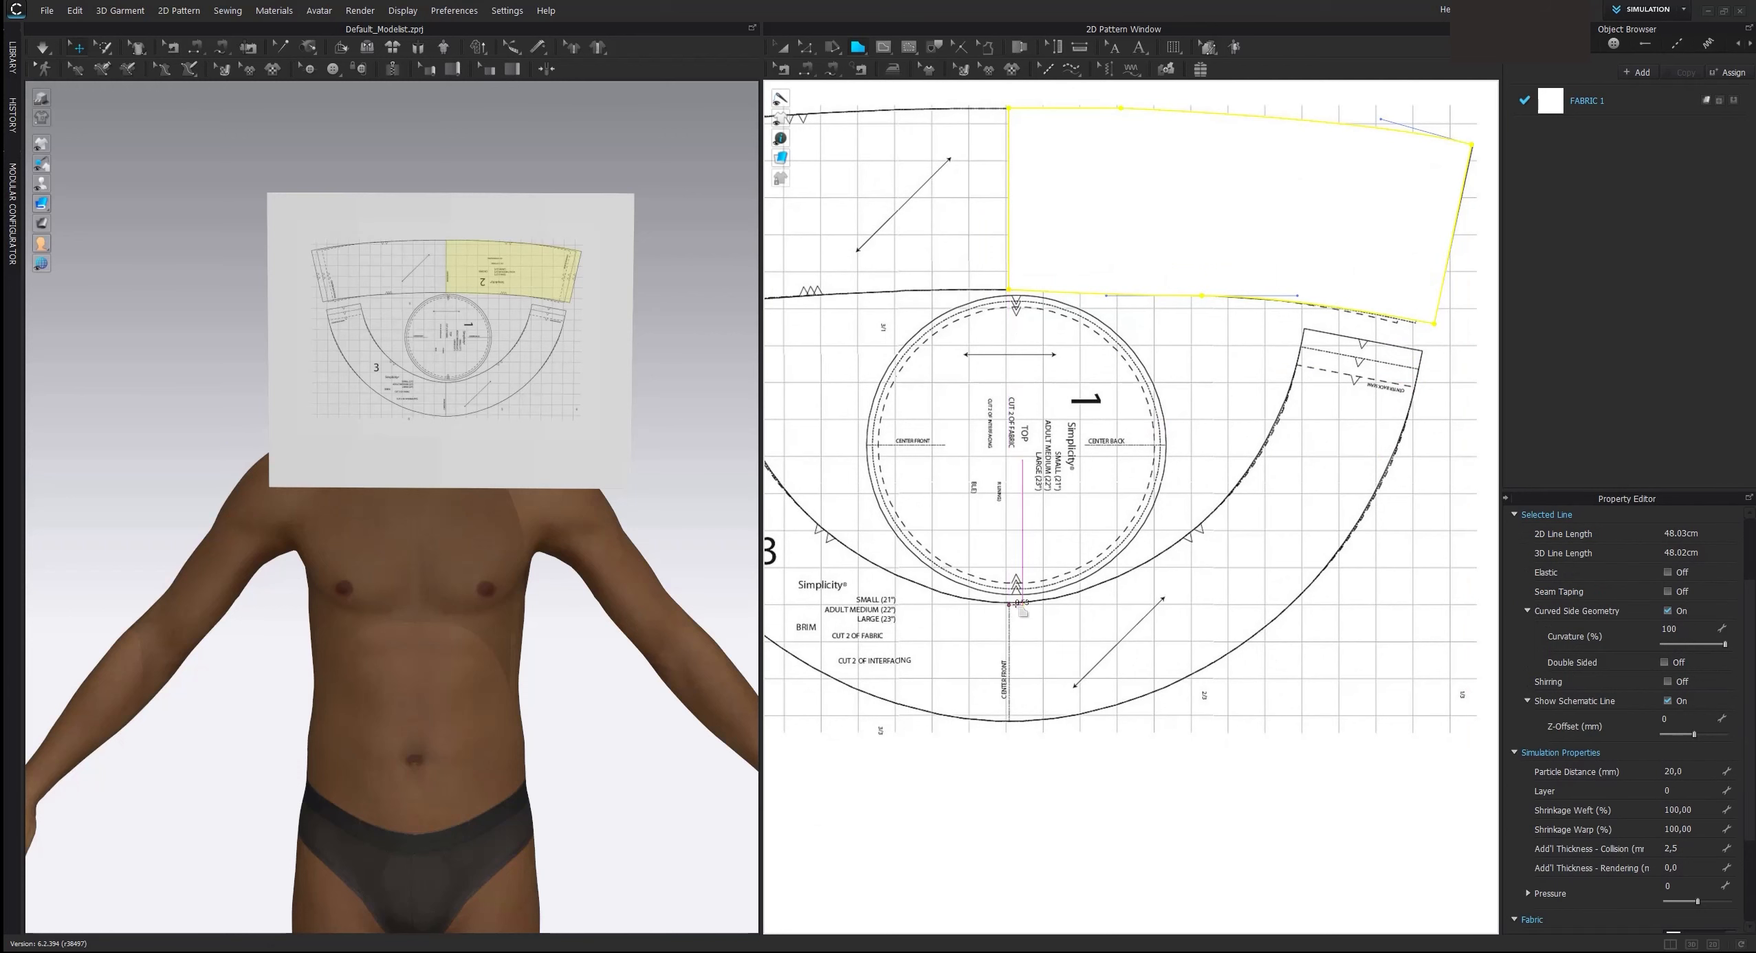
drag(1302, 328, 1343, 77)
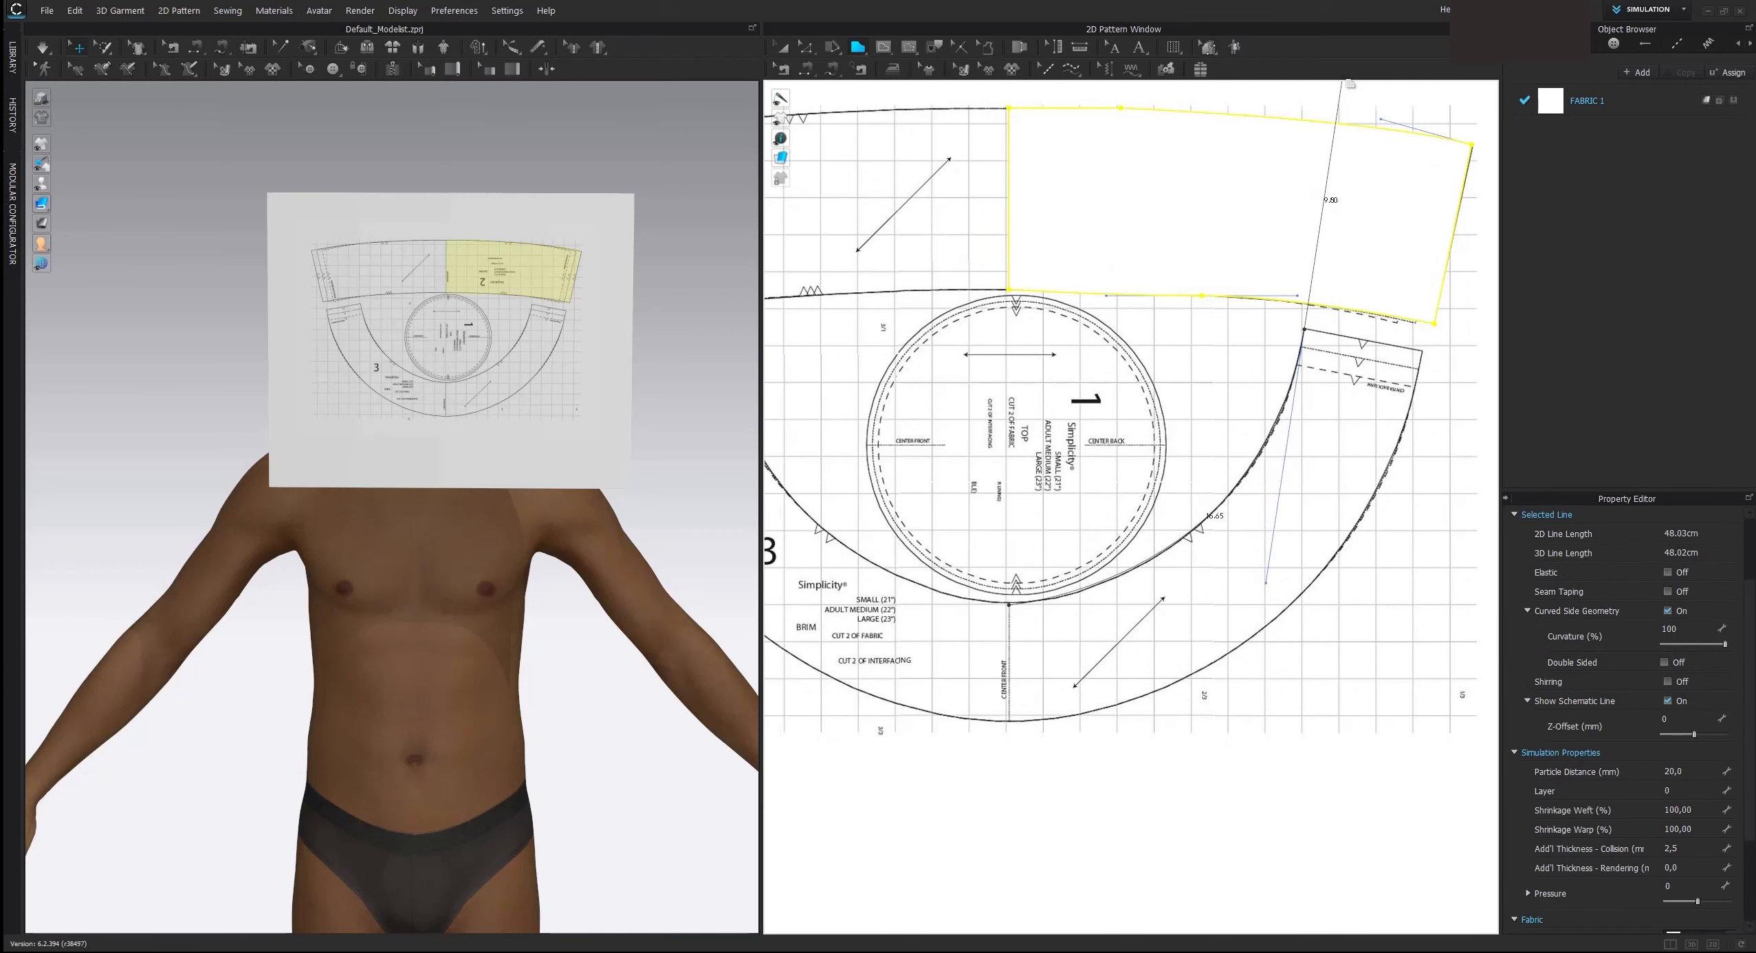
middle_drag(1343, 104, 1333, 122)
click(1295, 350)
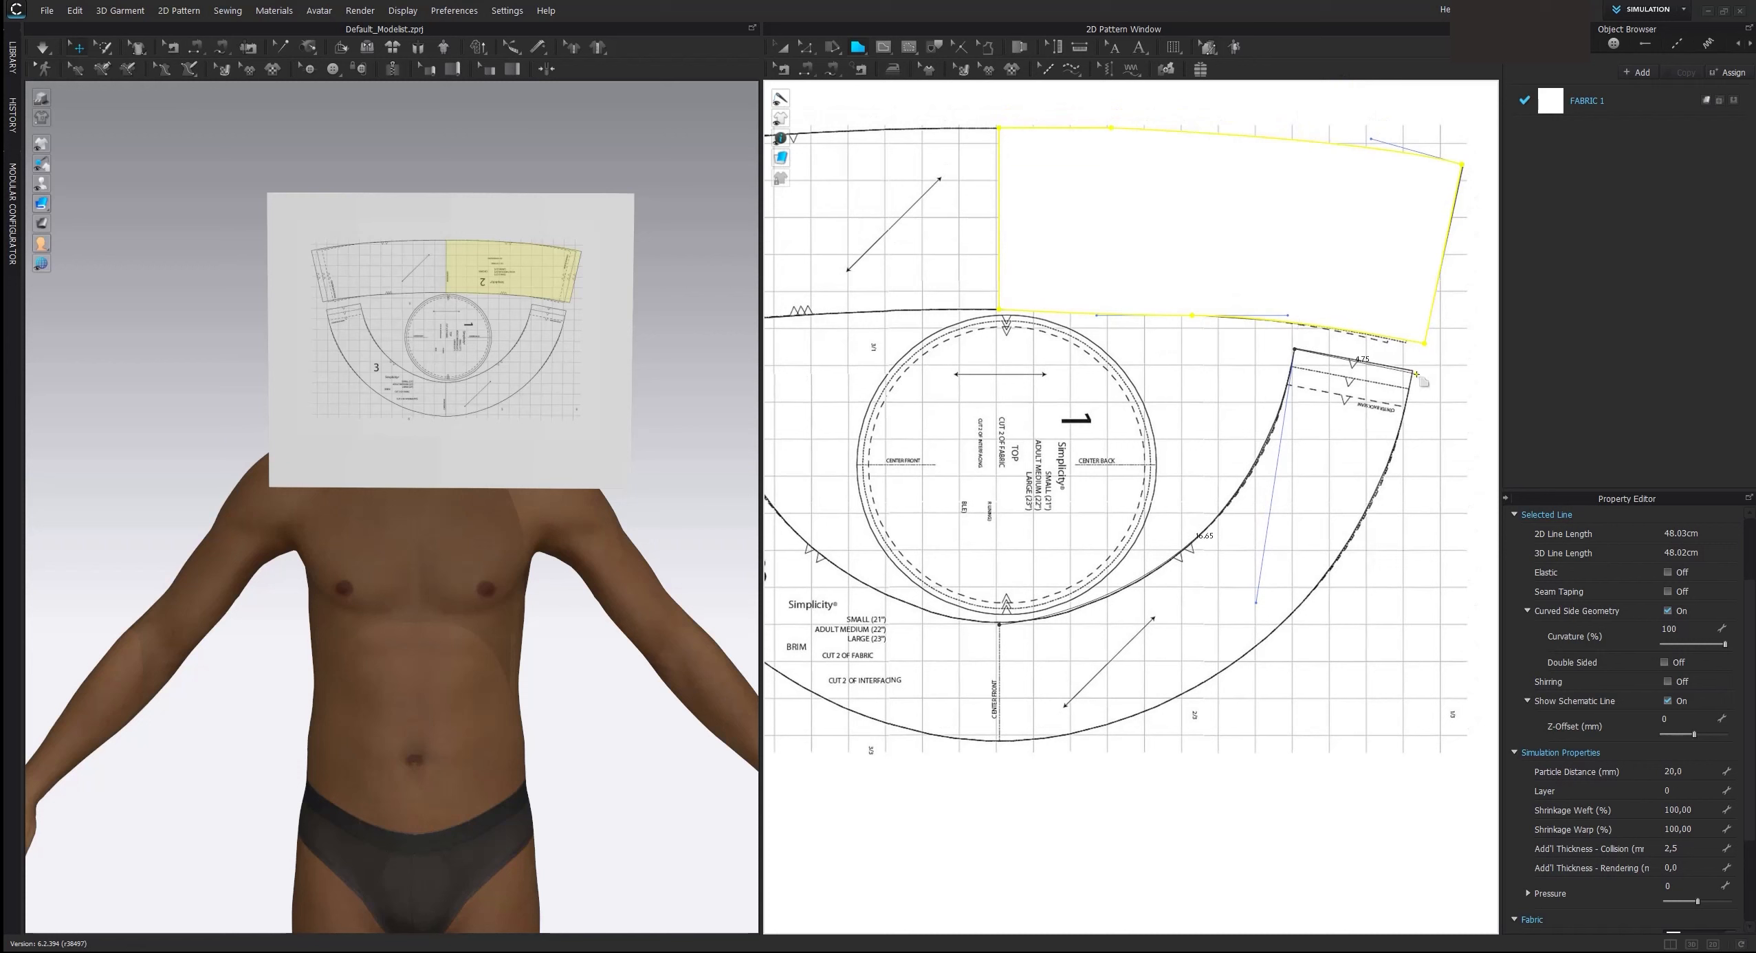
click(1415, 372)
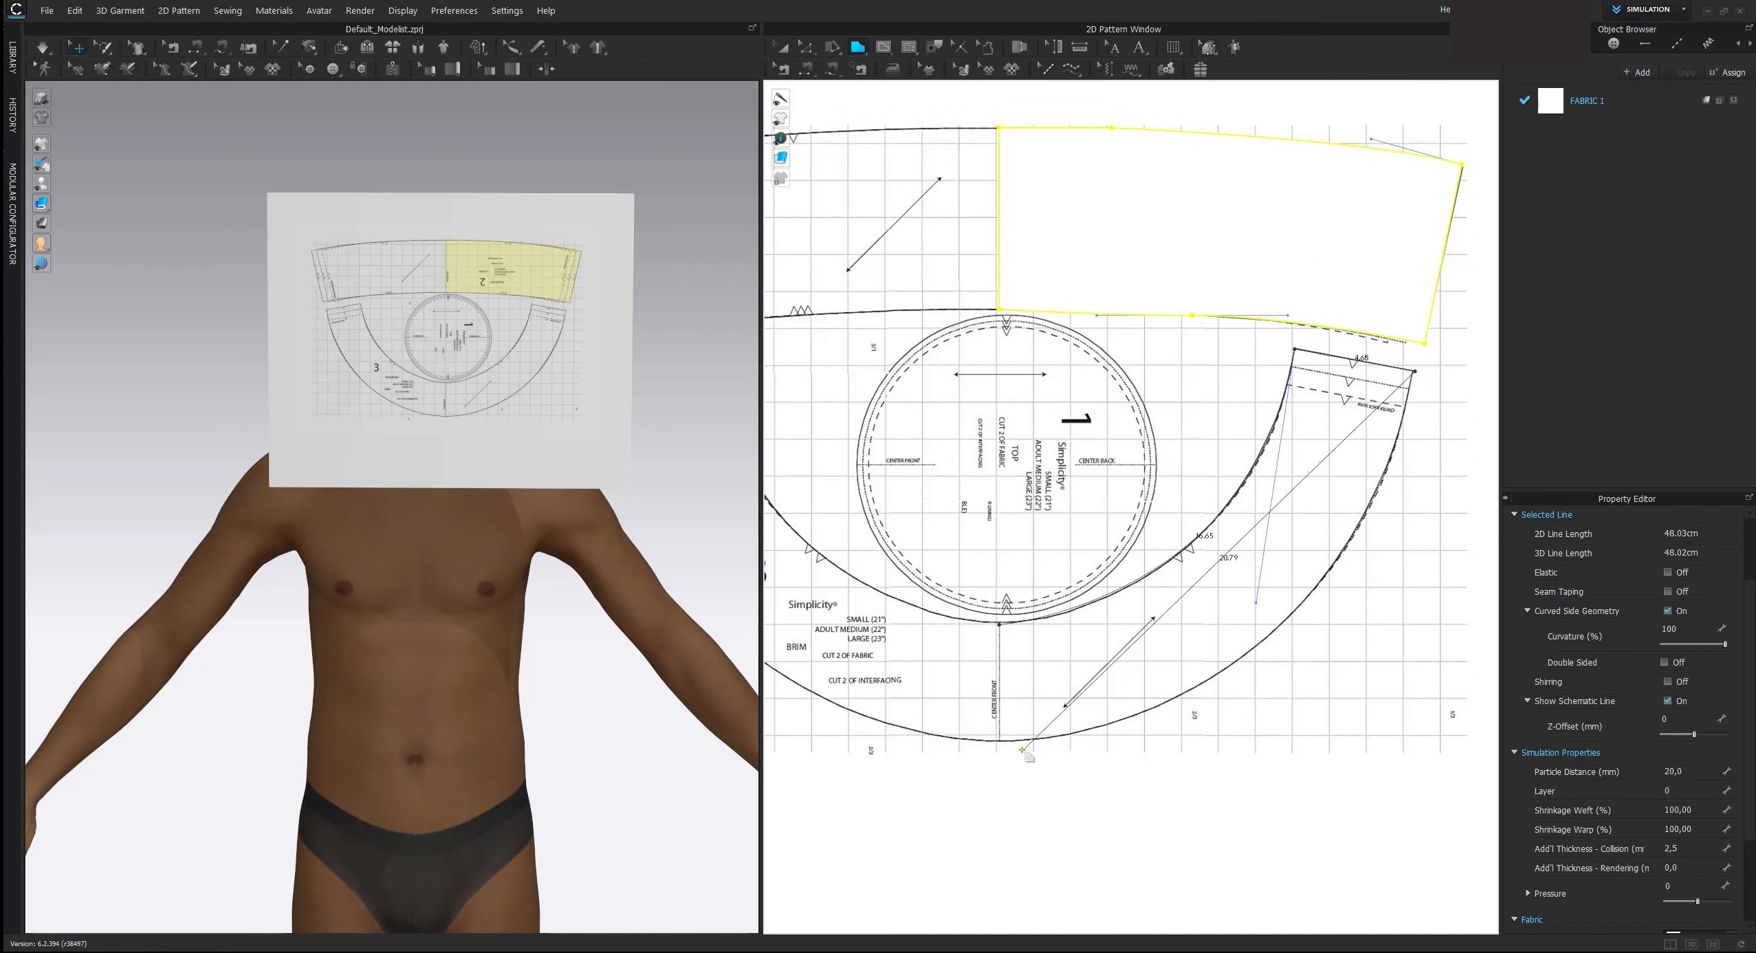
drag(999, 743, 646, 753)
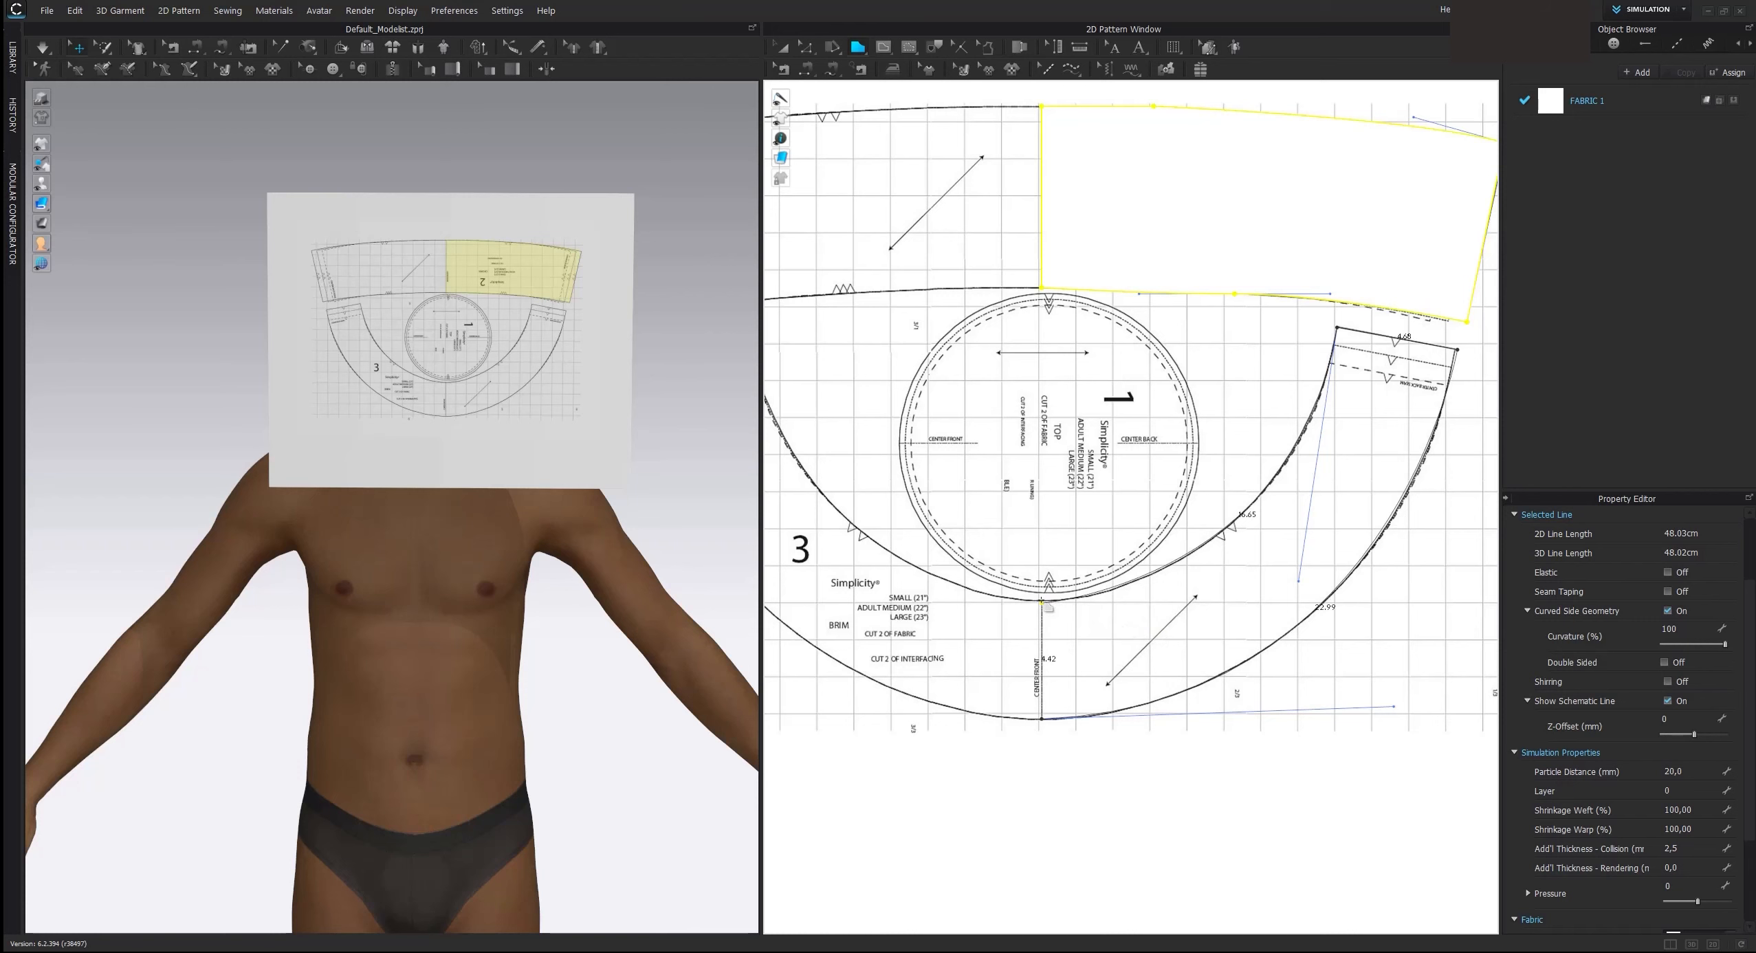
click(1045, 605)
scroll(1128, 641, down, 3)
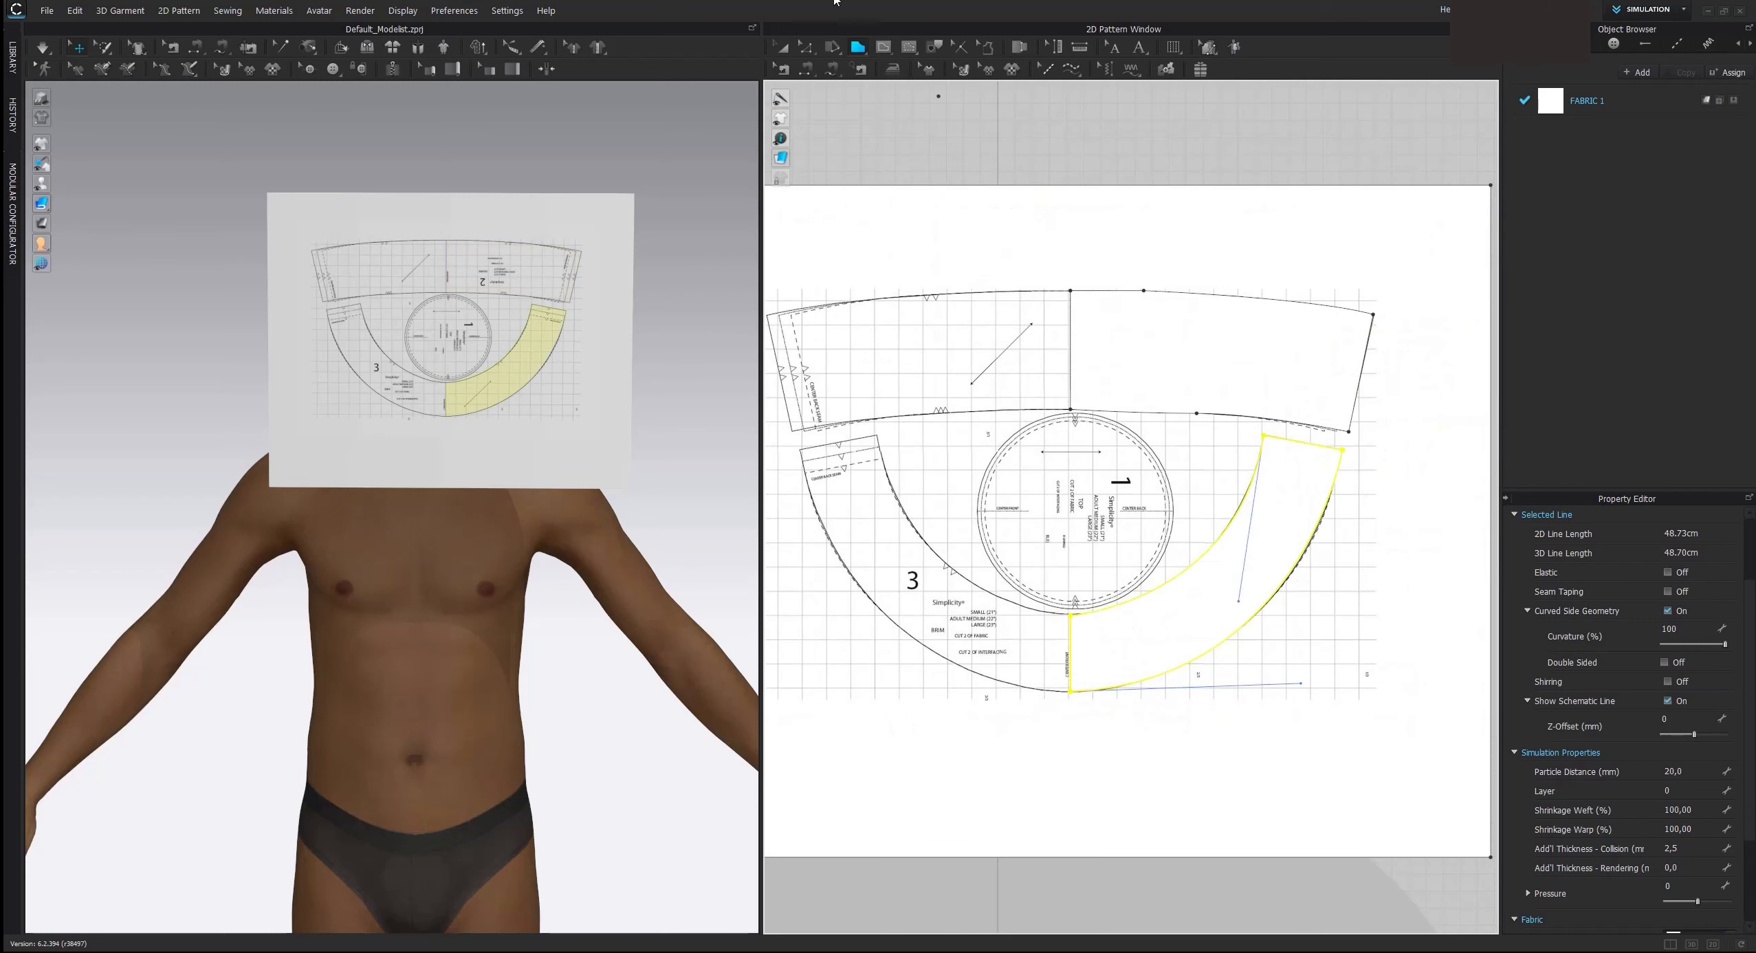
Step: Draw a circular pattern about 34.3 cm around for the hat top and align it over the template's piece 1
click(858, 47)
click(887, 100)
drag(1012, 435, 1198, 621)
key(a)
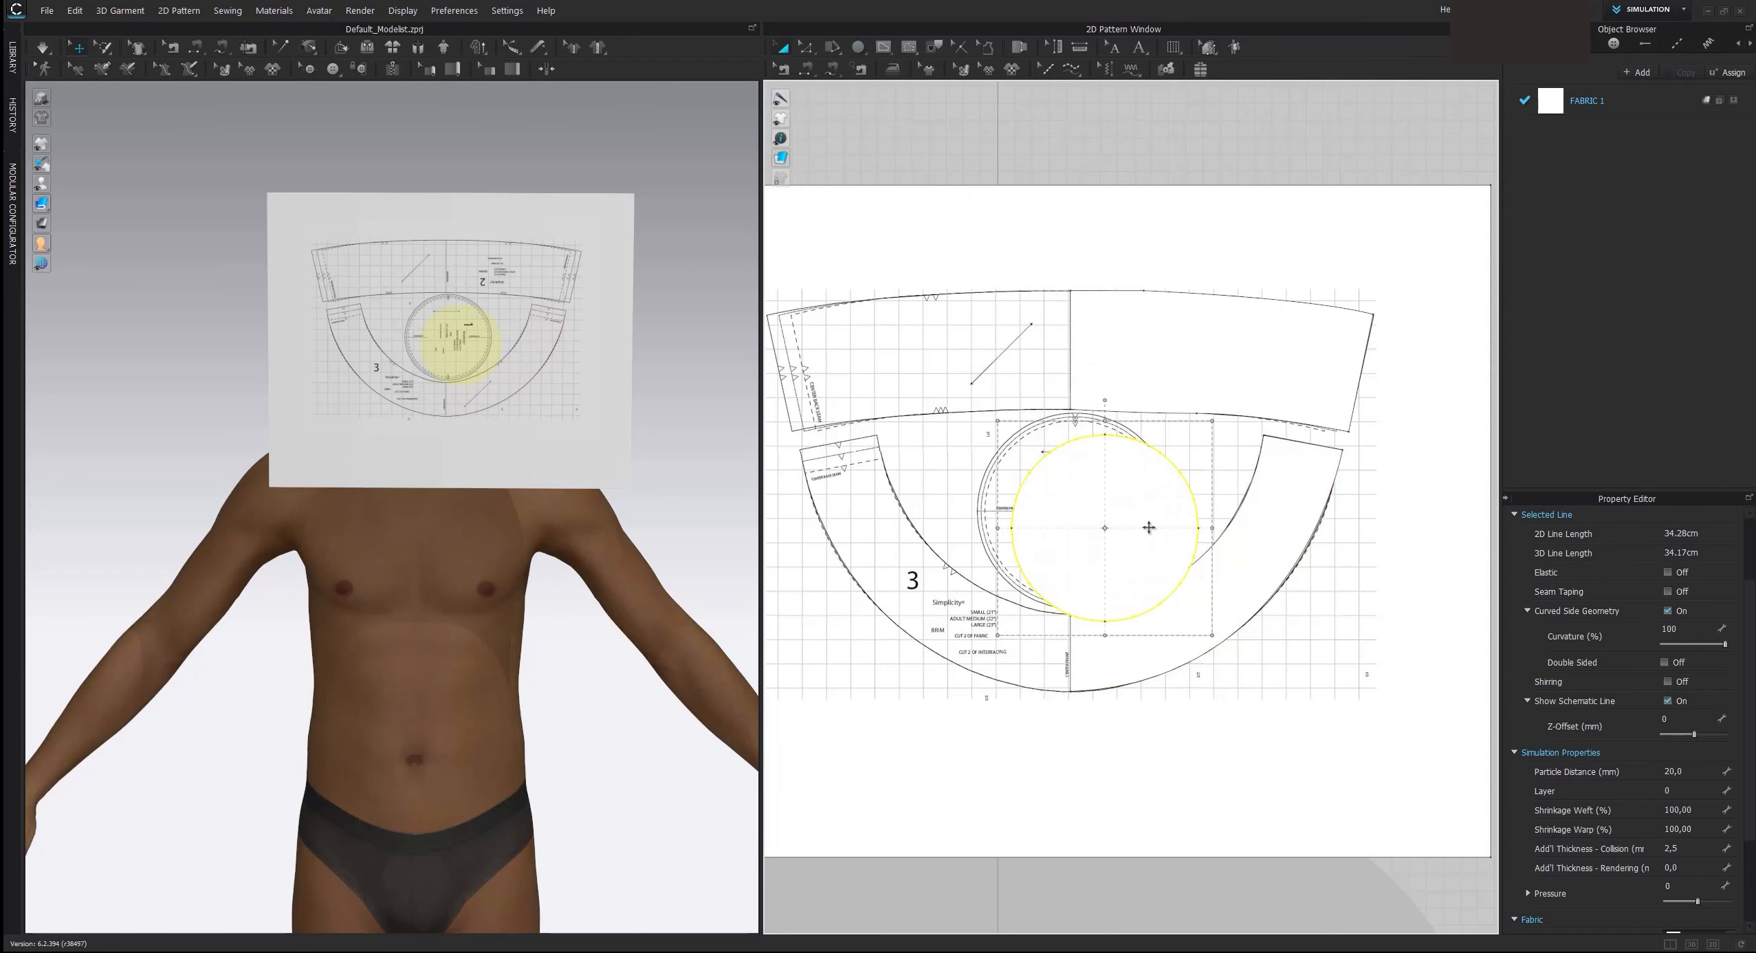
drag(1139, 517, 1112, 501)
Step: Delete the rectangular pattern piece that carries the bucket hat template
scroll(1185, 549, down, 3)
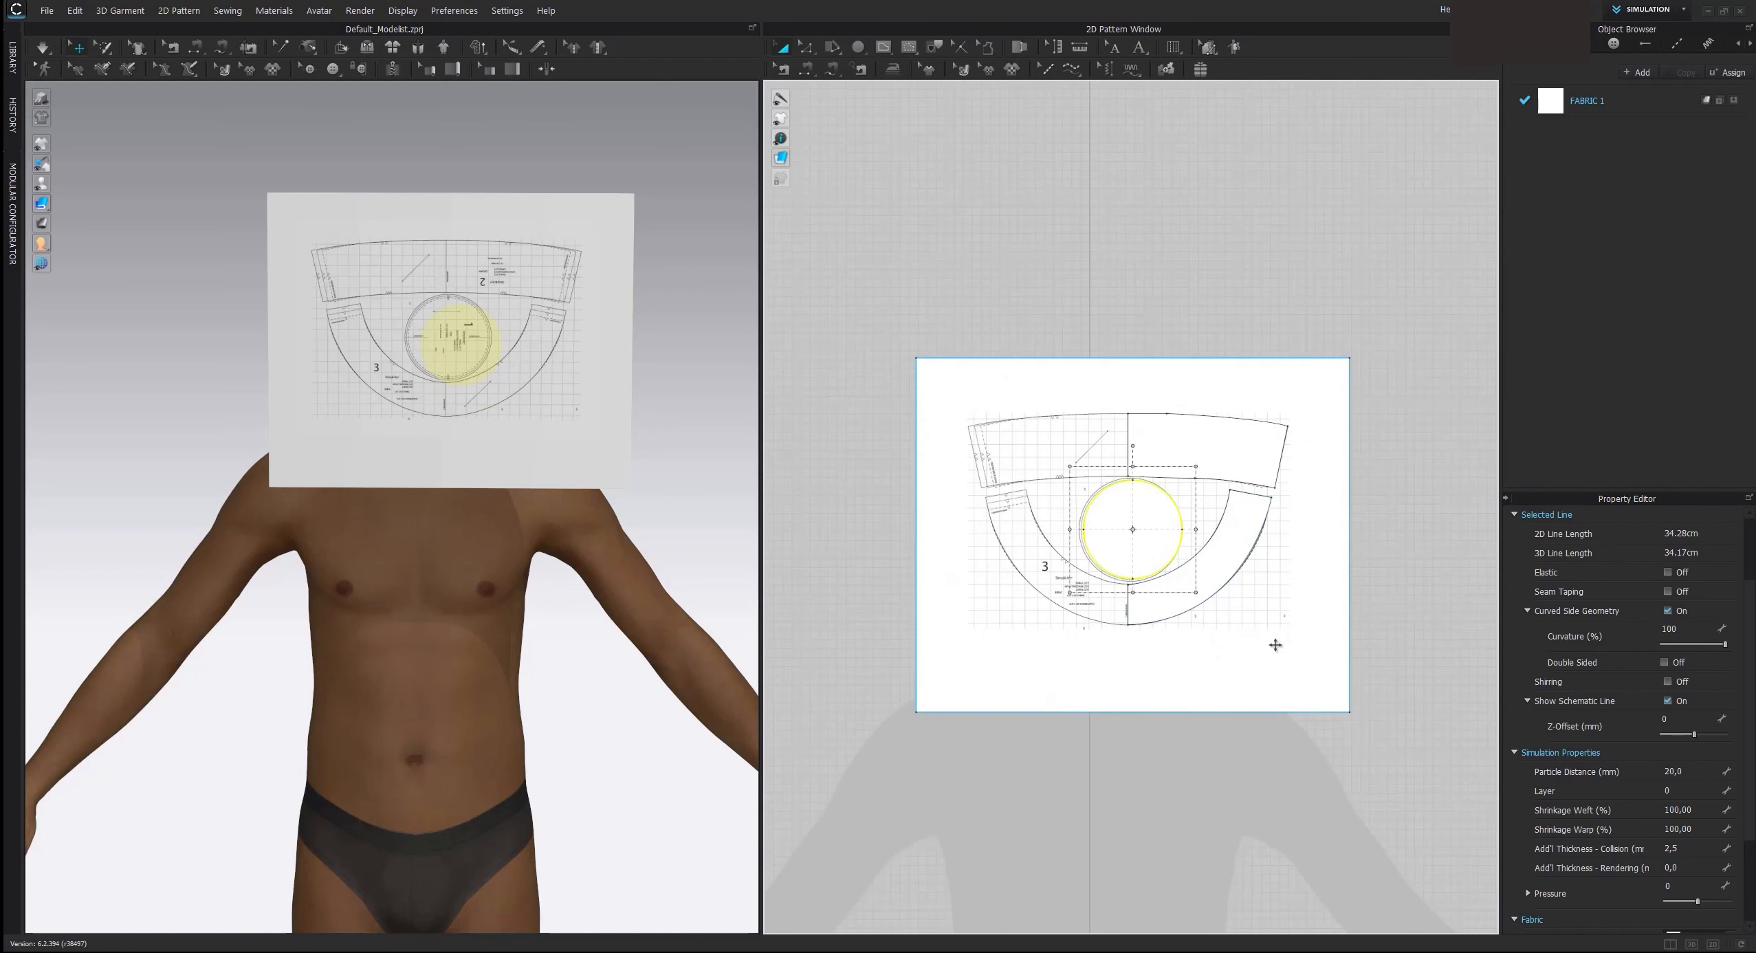
click(1278, 608)
key(Delete)
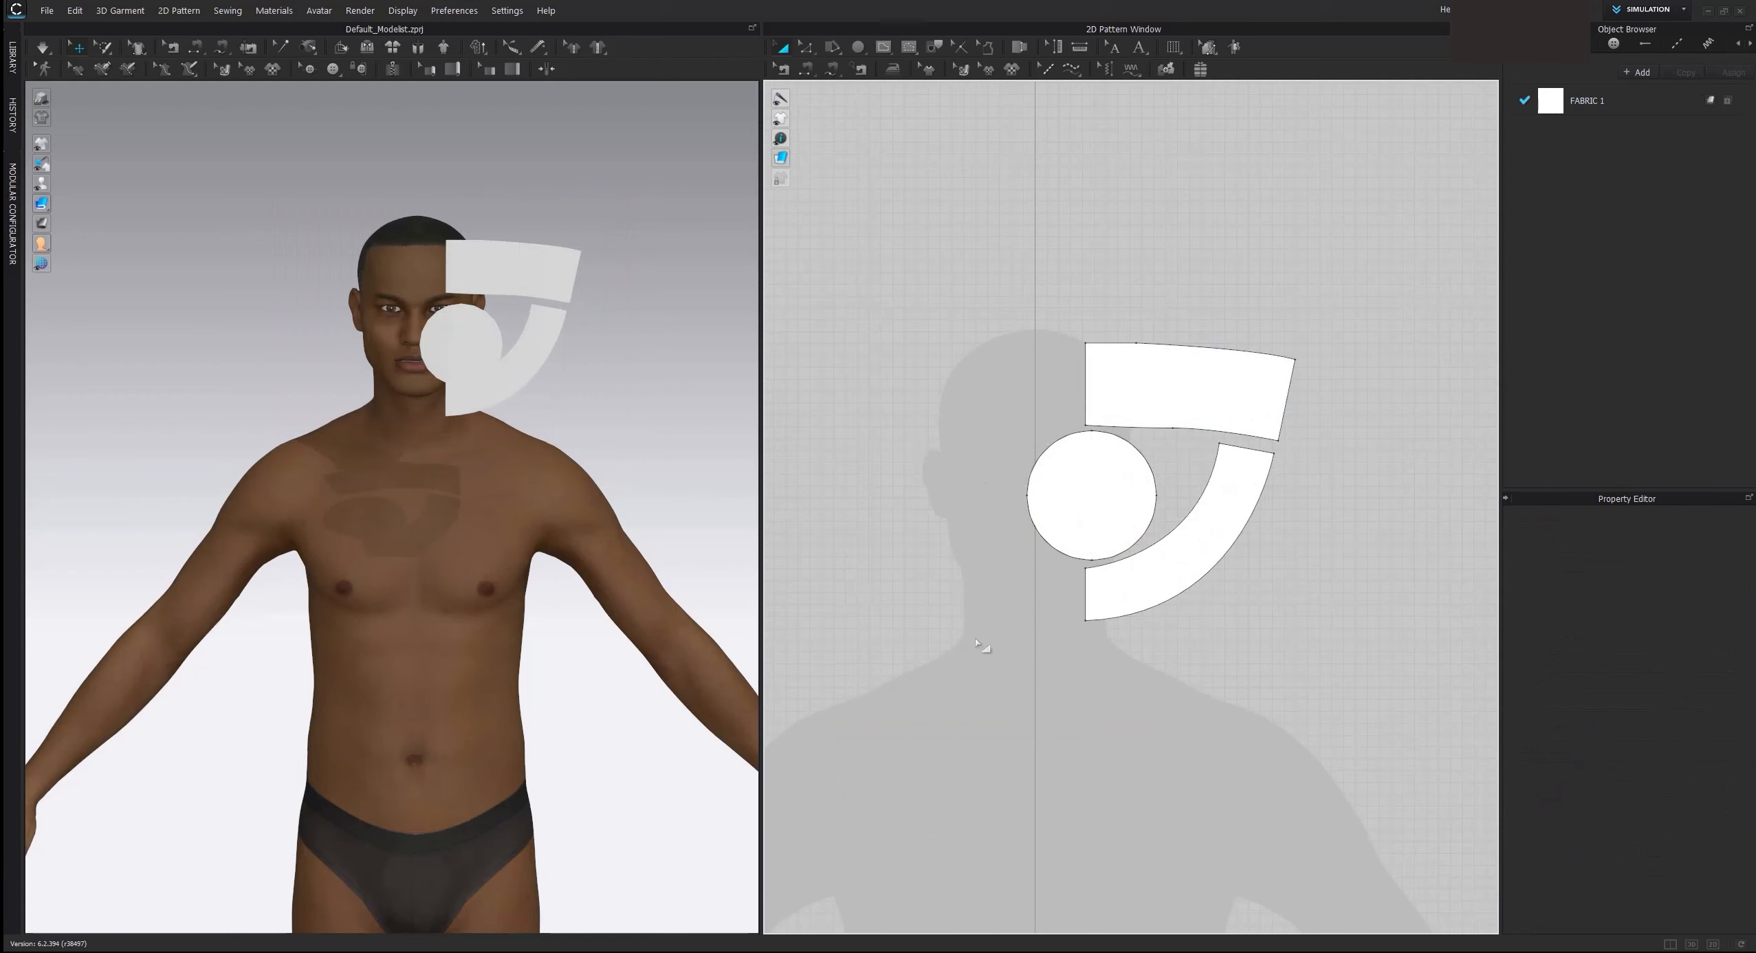
Step: Unfold the half crown along its centre edge with symmetric editing and sewing
click(819, 48)
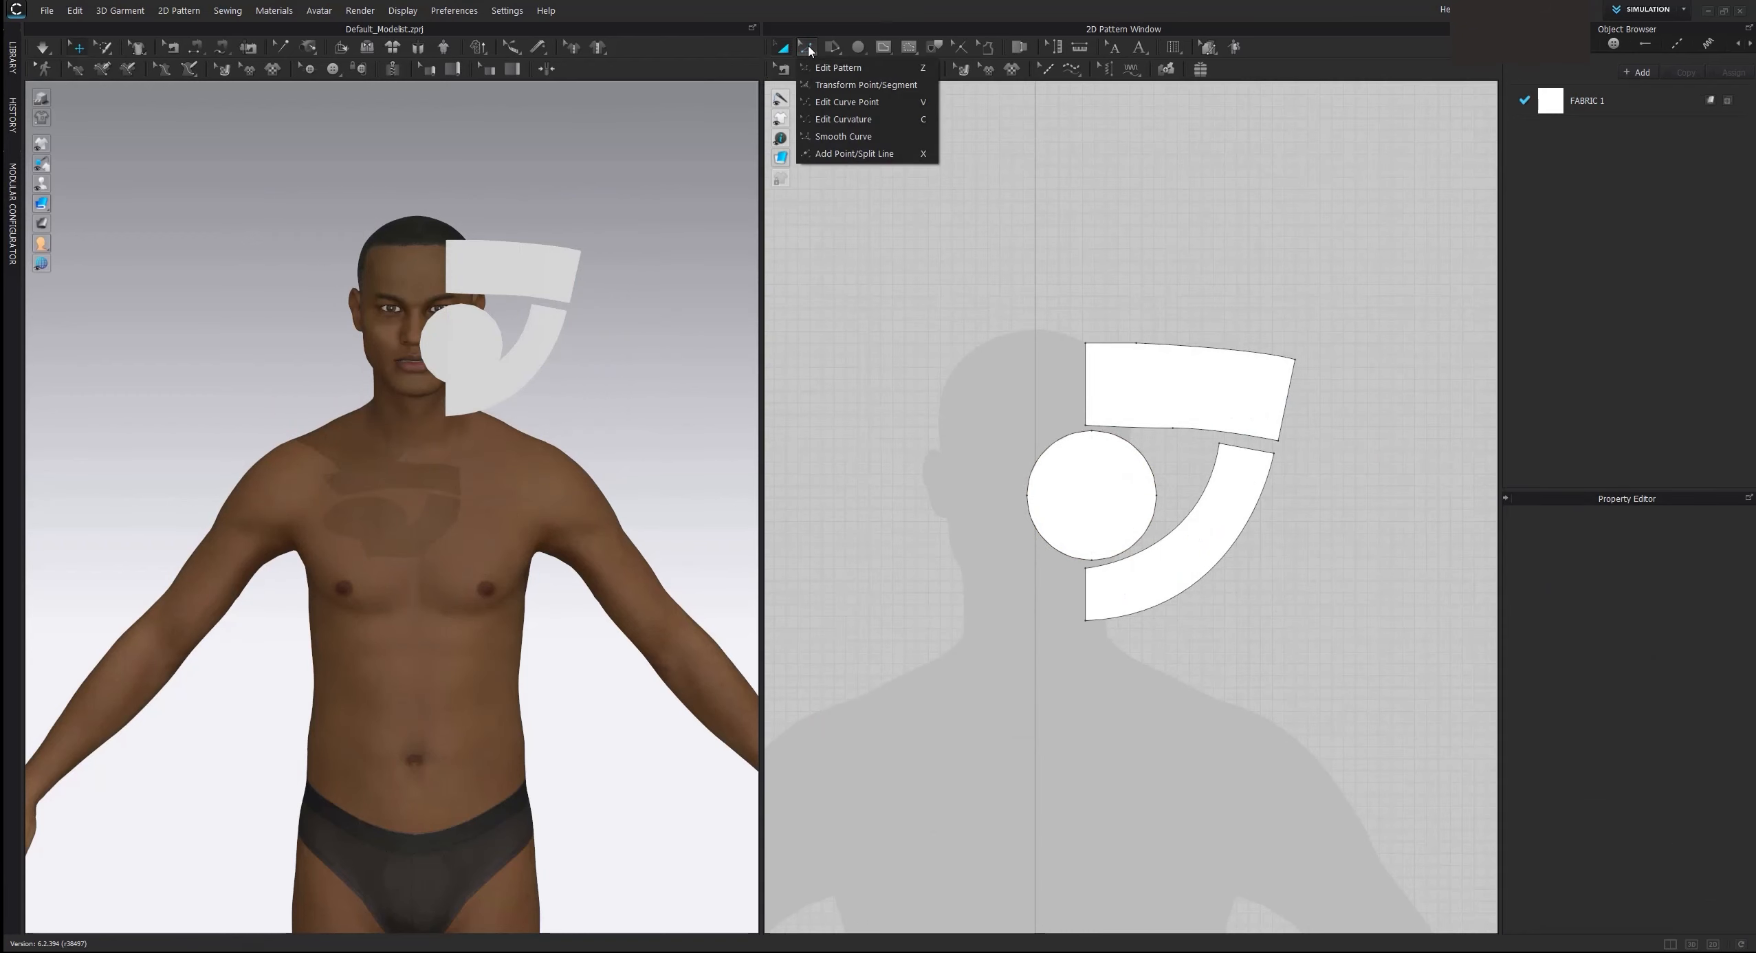
click(846, 68)
scroll(1077, 377, up, 2)
click(1077, 377)
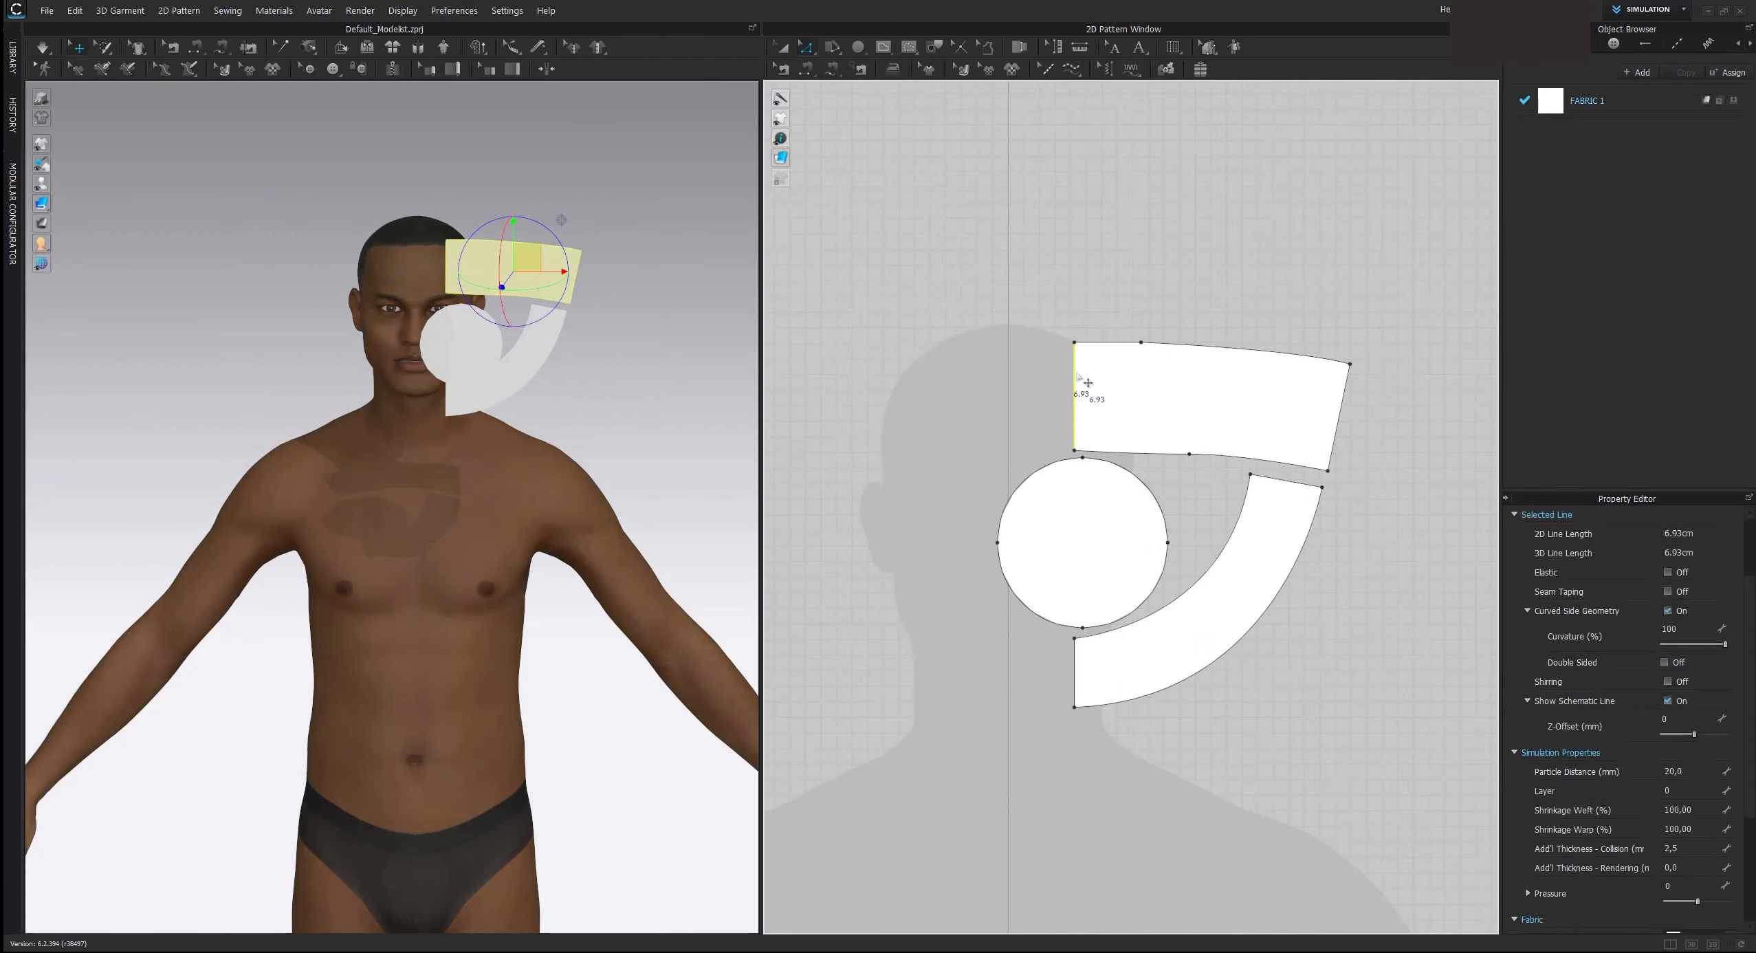
right_click(1077, 375)
click(1159, 593)
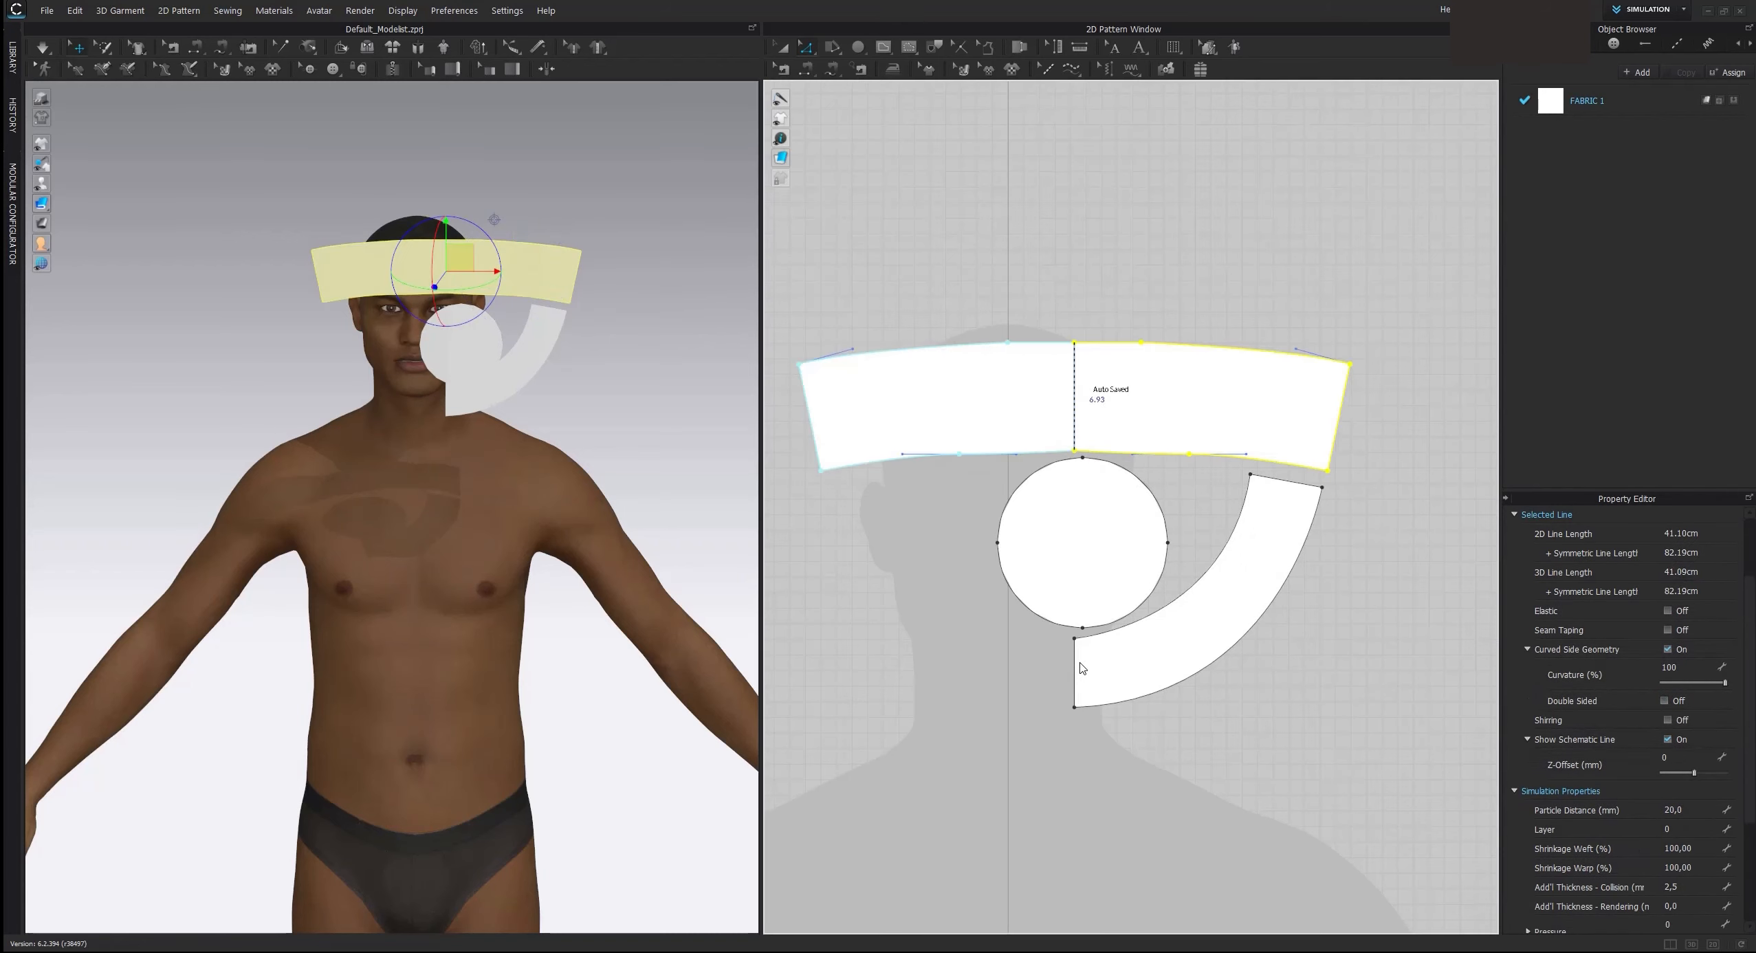
Step: Unfold the half brim along its centre front edge with symmetric editing and sewing
click(1075, 670)
right_click(1076, 664)
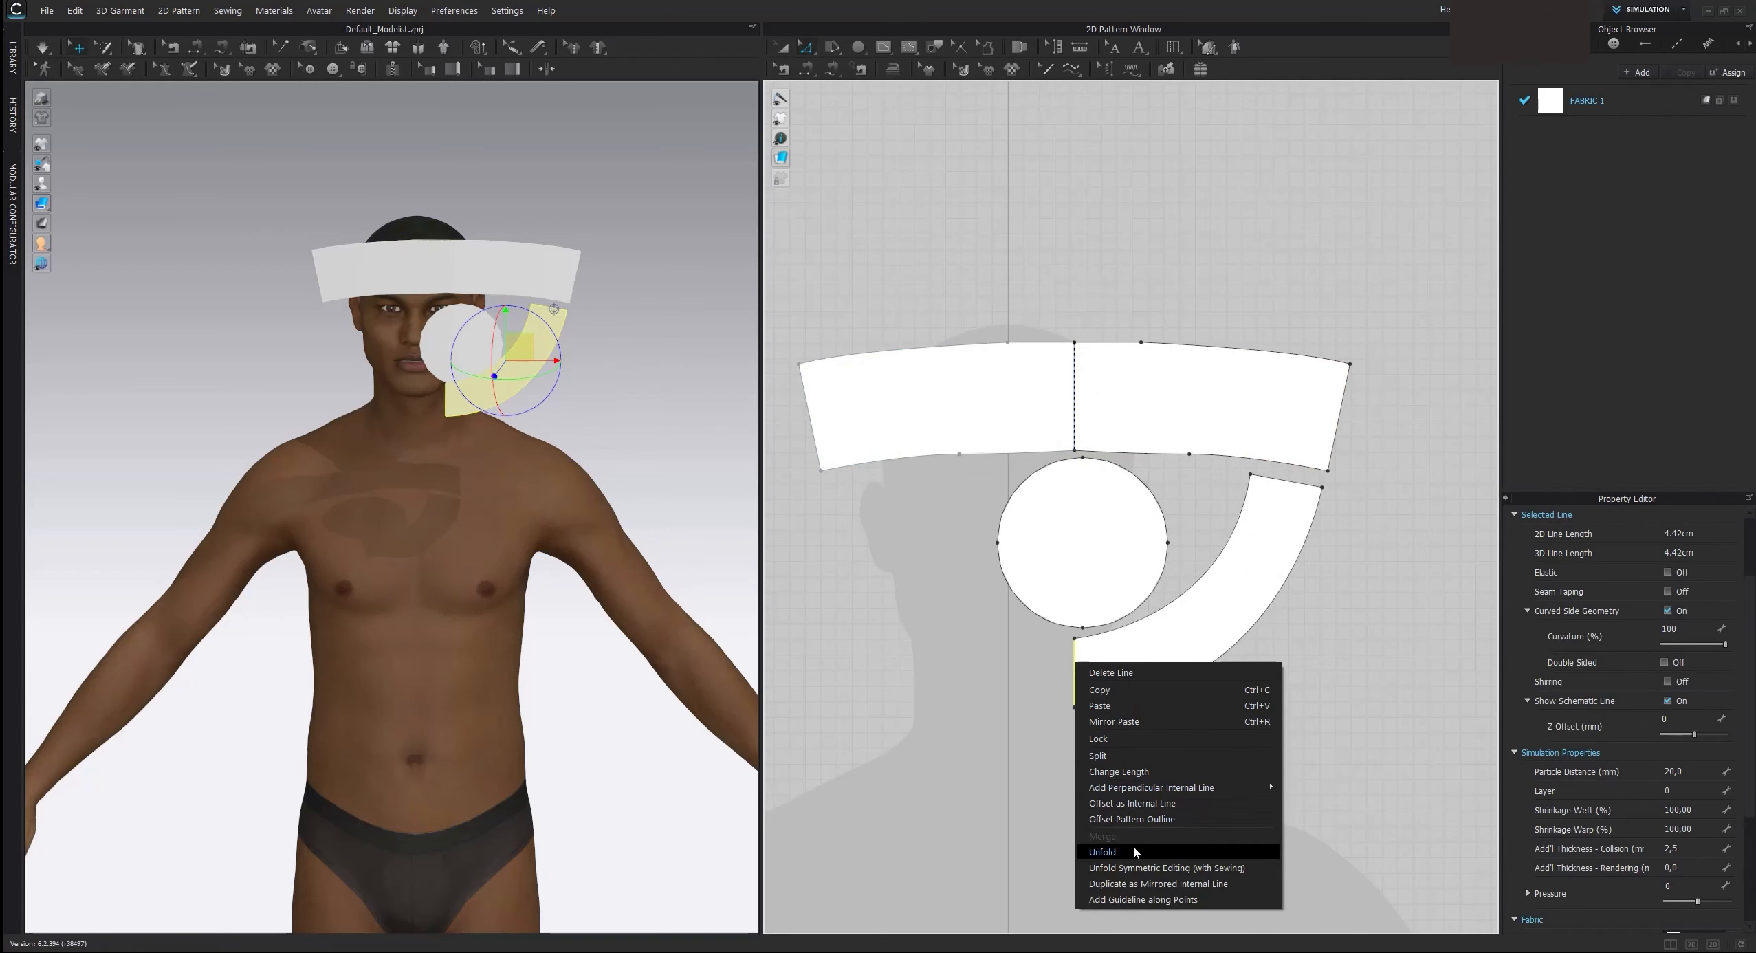
click(1141, 868)
Step: Space out the crown, circle and brim in the 2D pattern view and align them on a common vertical centre
click(782, 47)
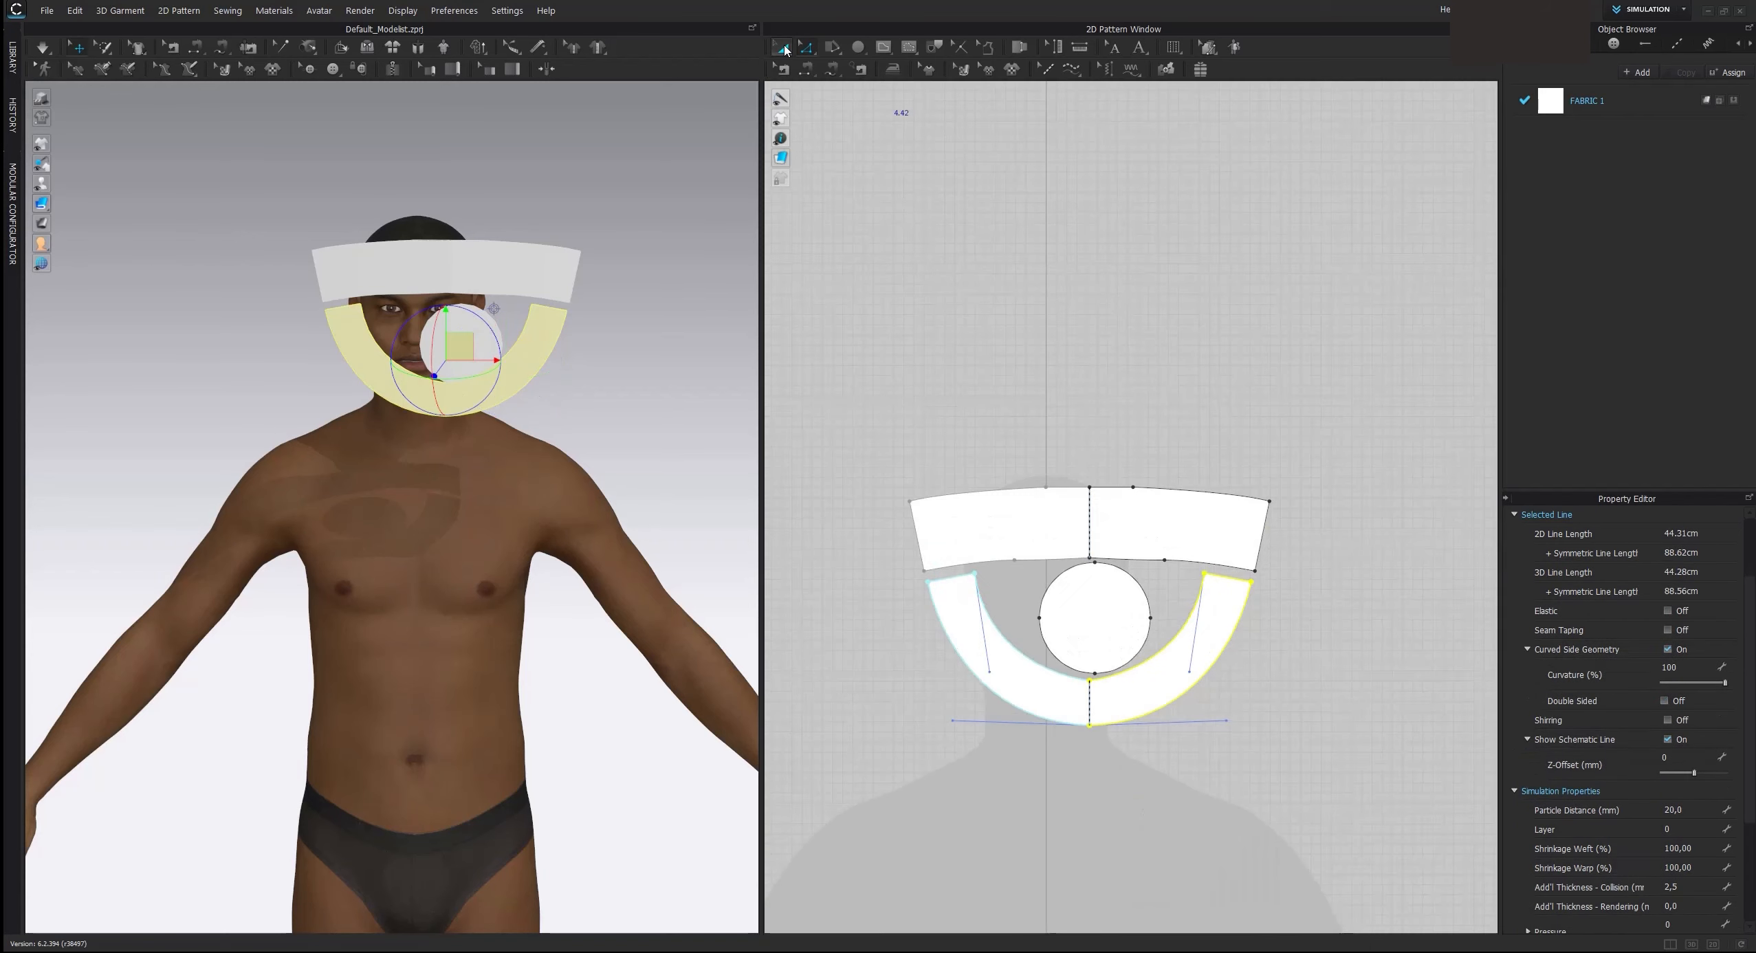
scroll(1008, 483, down, 2)
drag(1037, 524, 1040, 496)
click(1070, 572)
drag(1069, 572, 1069, 553)
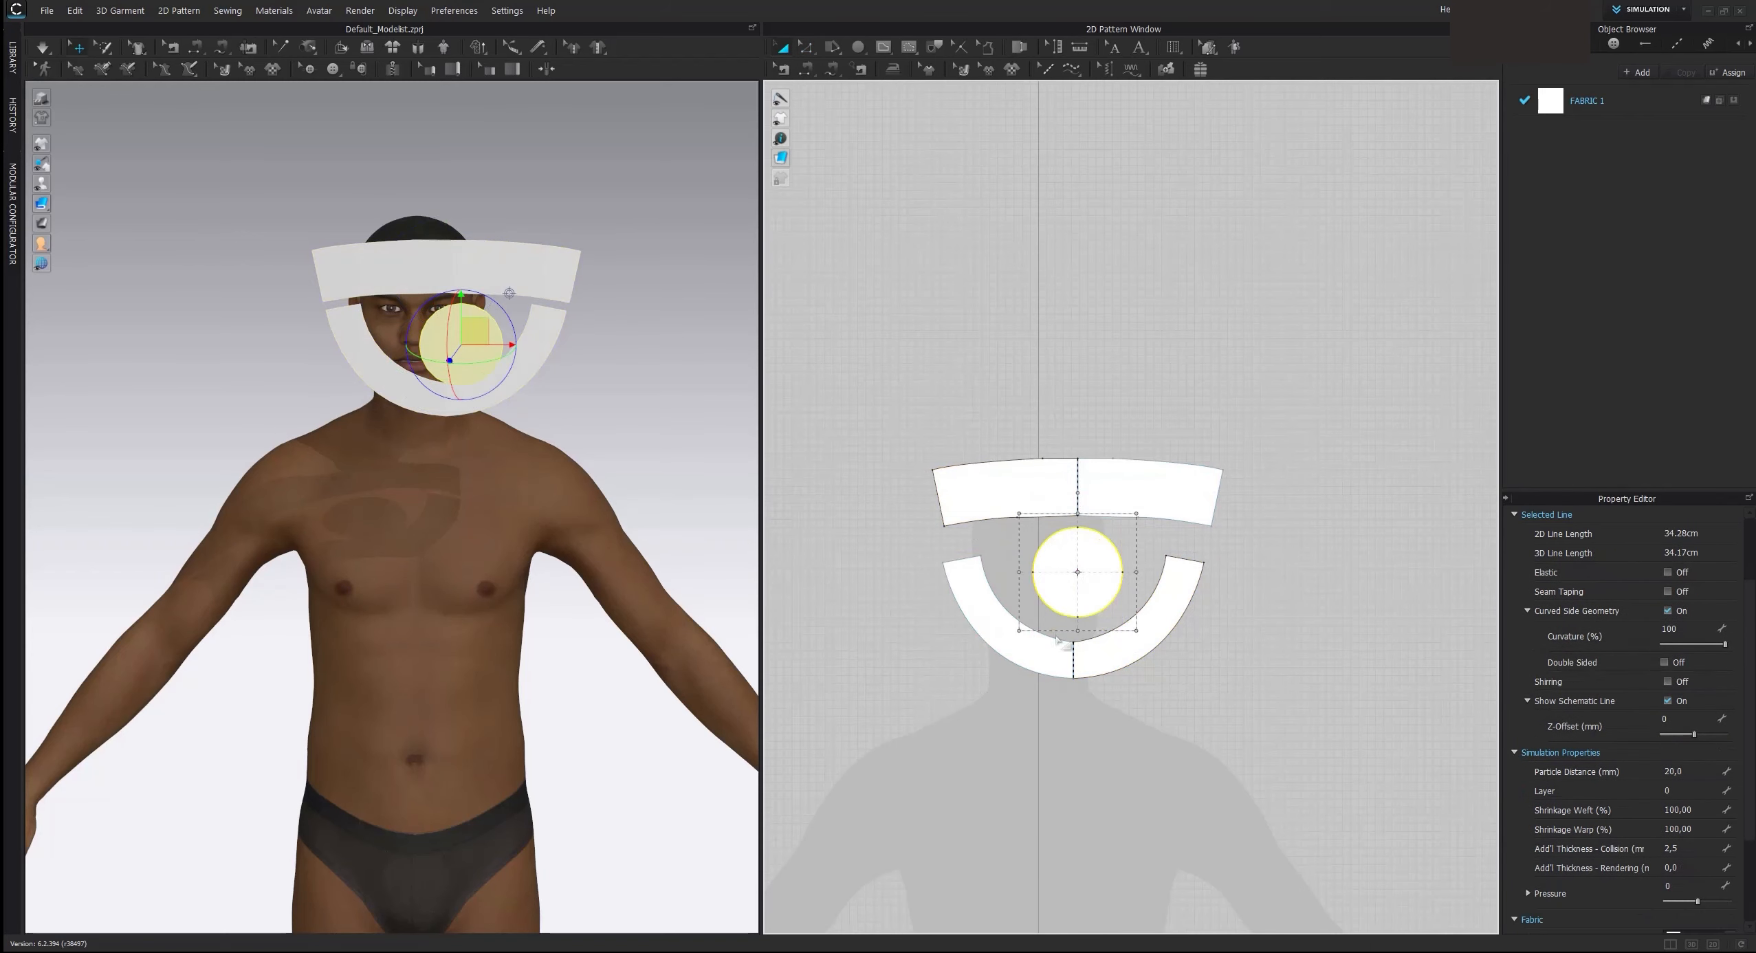
drag(1055, 647, 1059, 648)
click(966, 351)
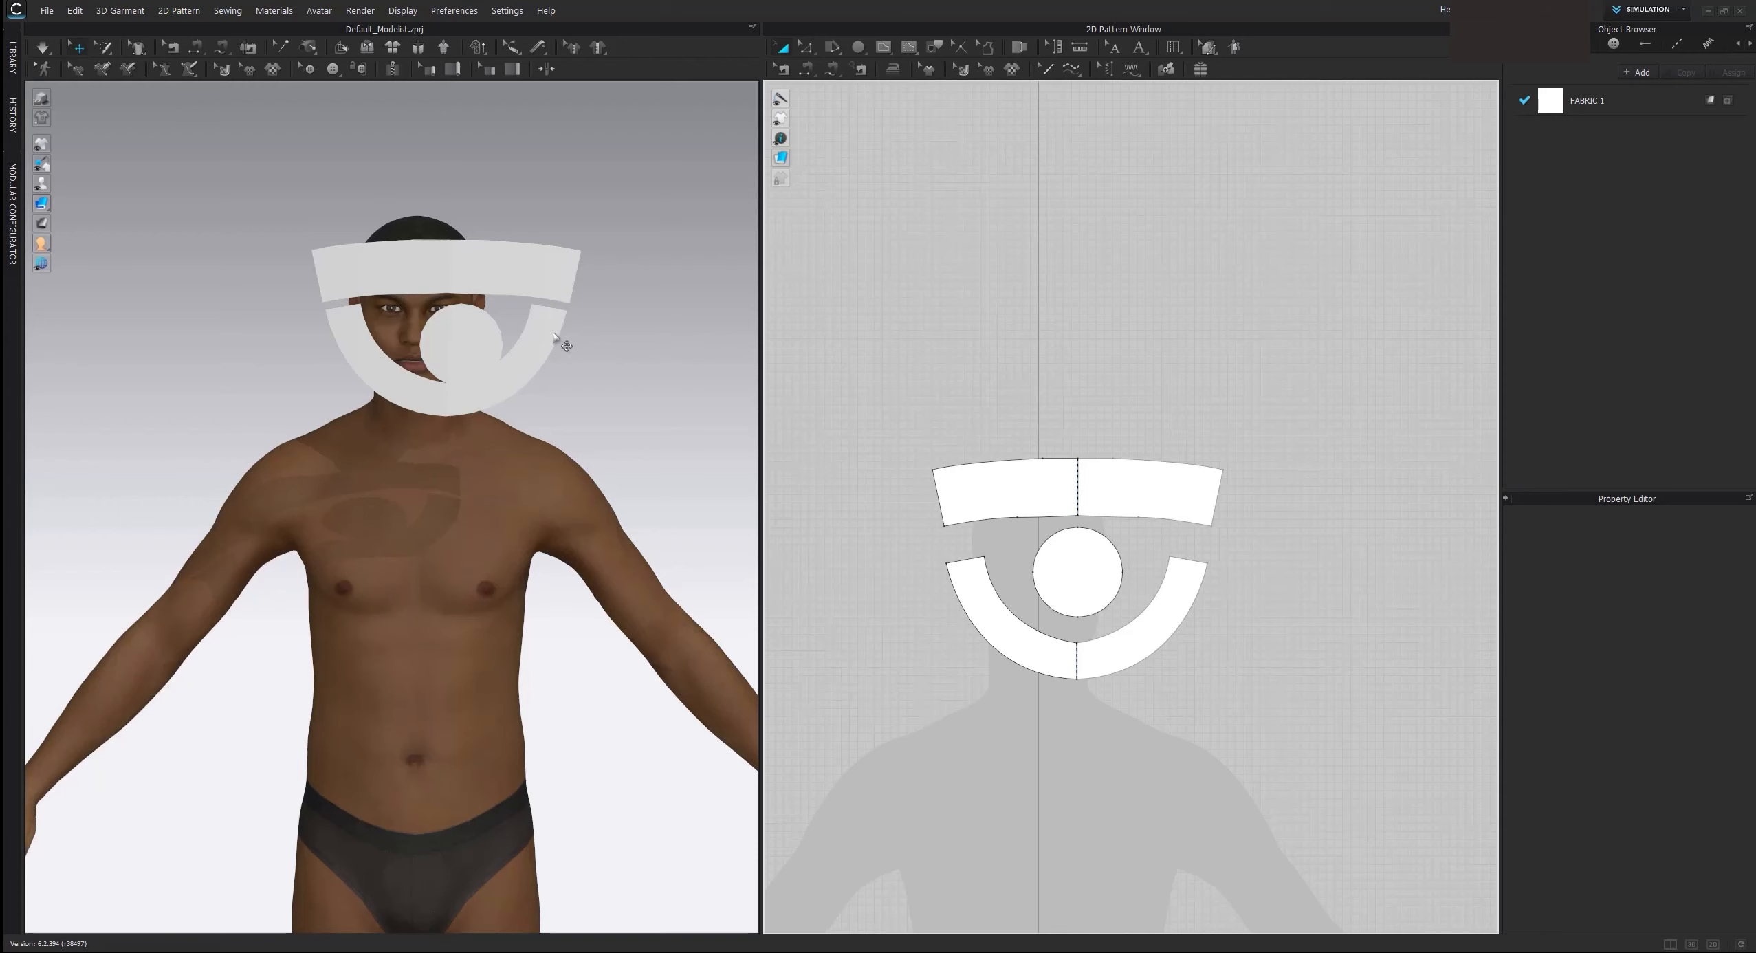
Step: Move the circular top above the avatar's head in 3D and tilt it towards horizontal
right_drag(565, 345, 684, 322)
drag(490, 337, 384, 196)
click(417, 202)
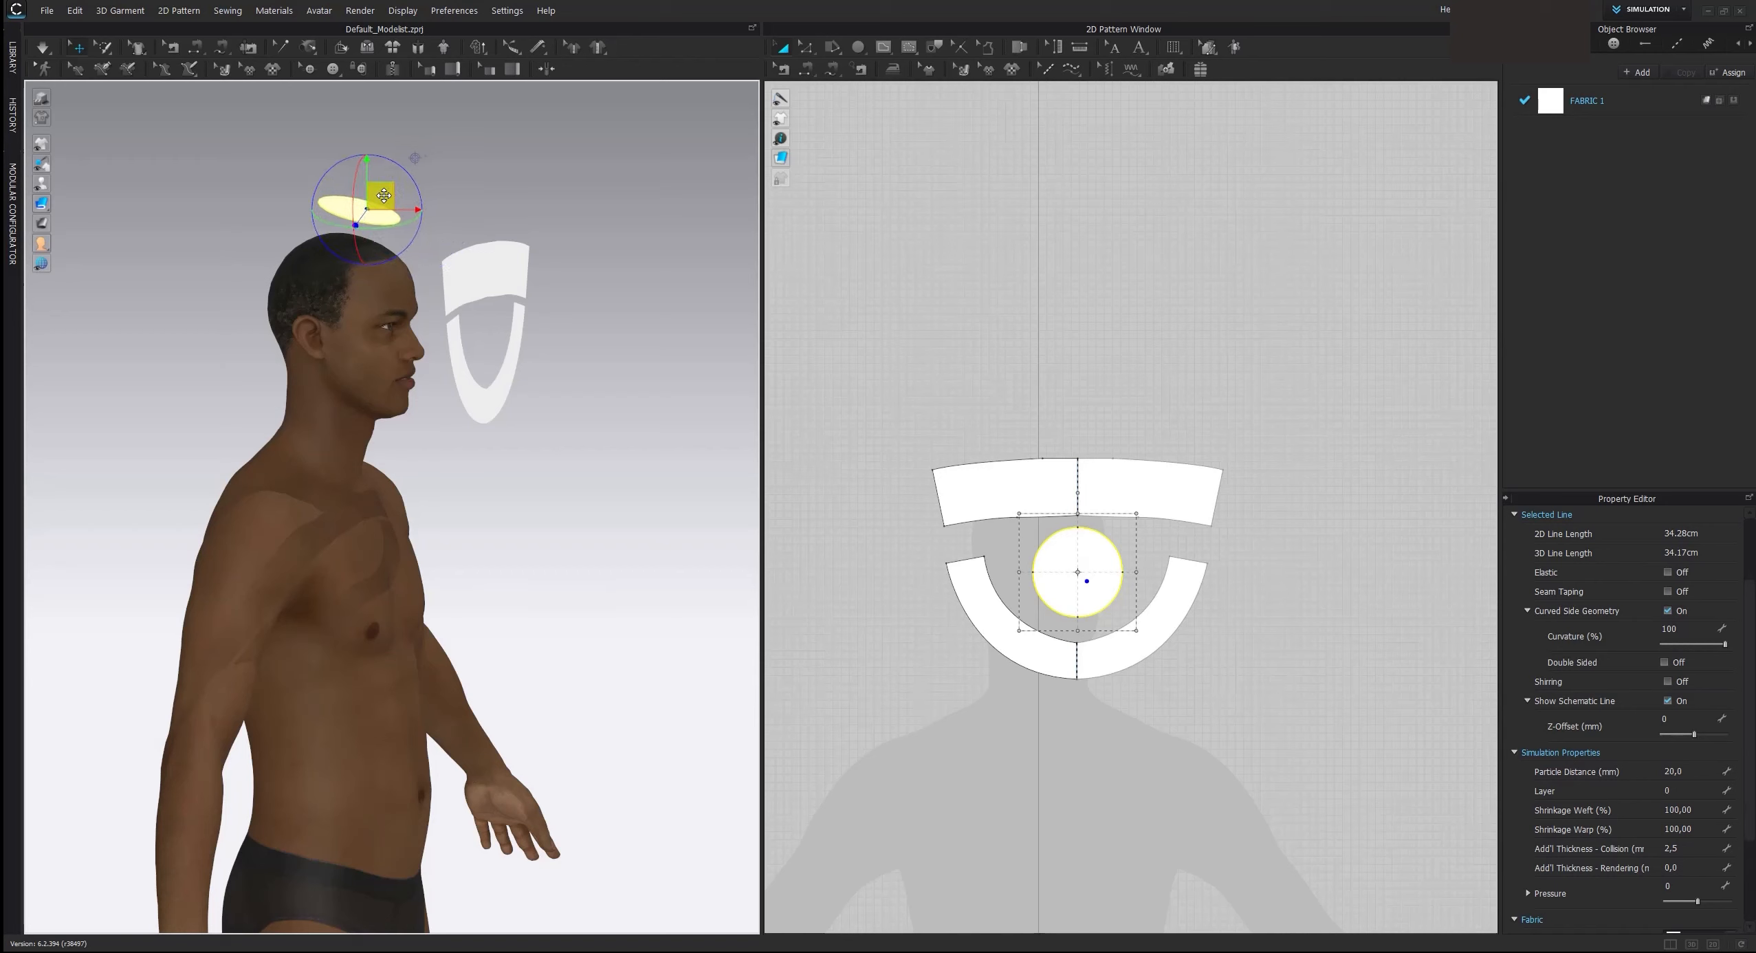
Step: Enlarge the crown, circle and brim patterns together to fit the avatar's head
click(529, 179)
right_drag(530, 178, 419, 231)
scroll(894, 365, down, 4)
drag(811, 275, 1147, 579)
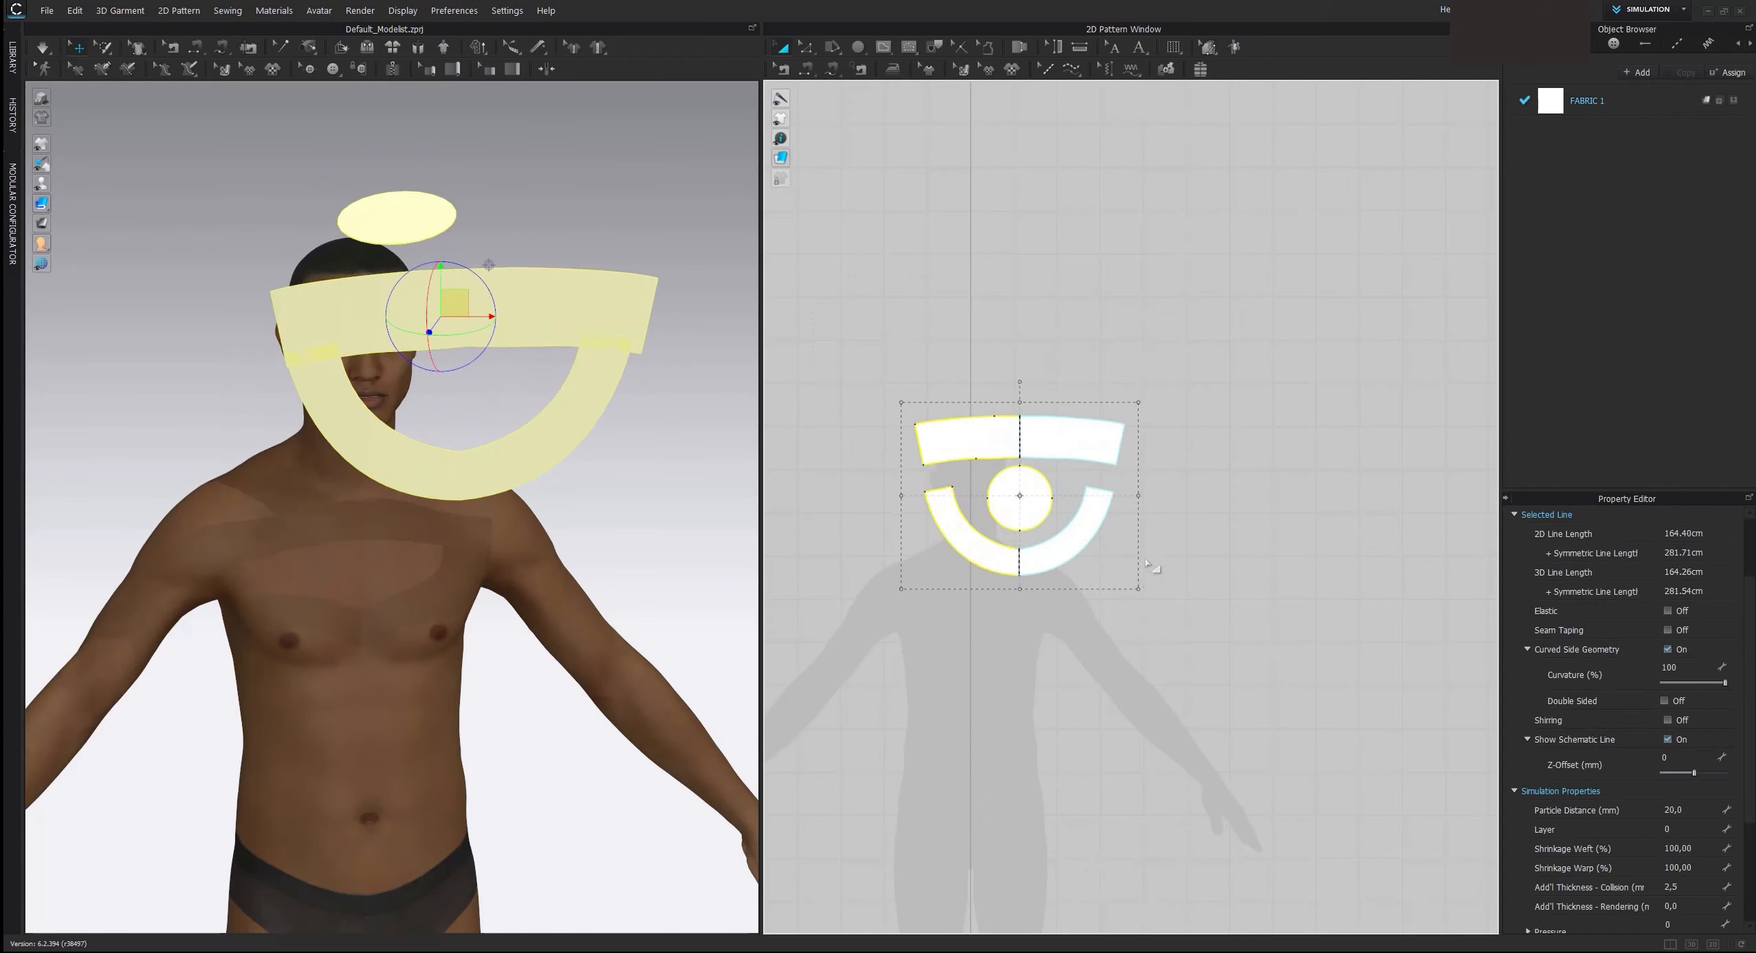
Step: Centre the circular top just above the avatar's head and rotate it level
click(380, 219)
drag(379, 218, 354, 226)
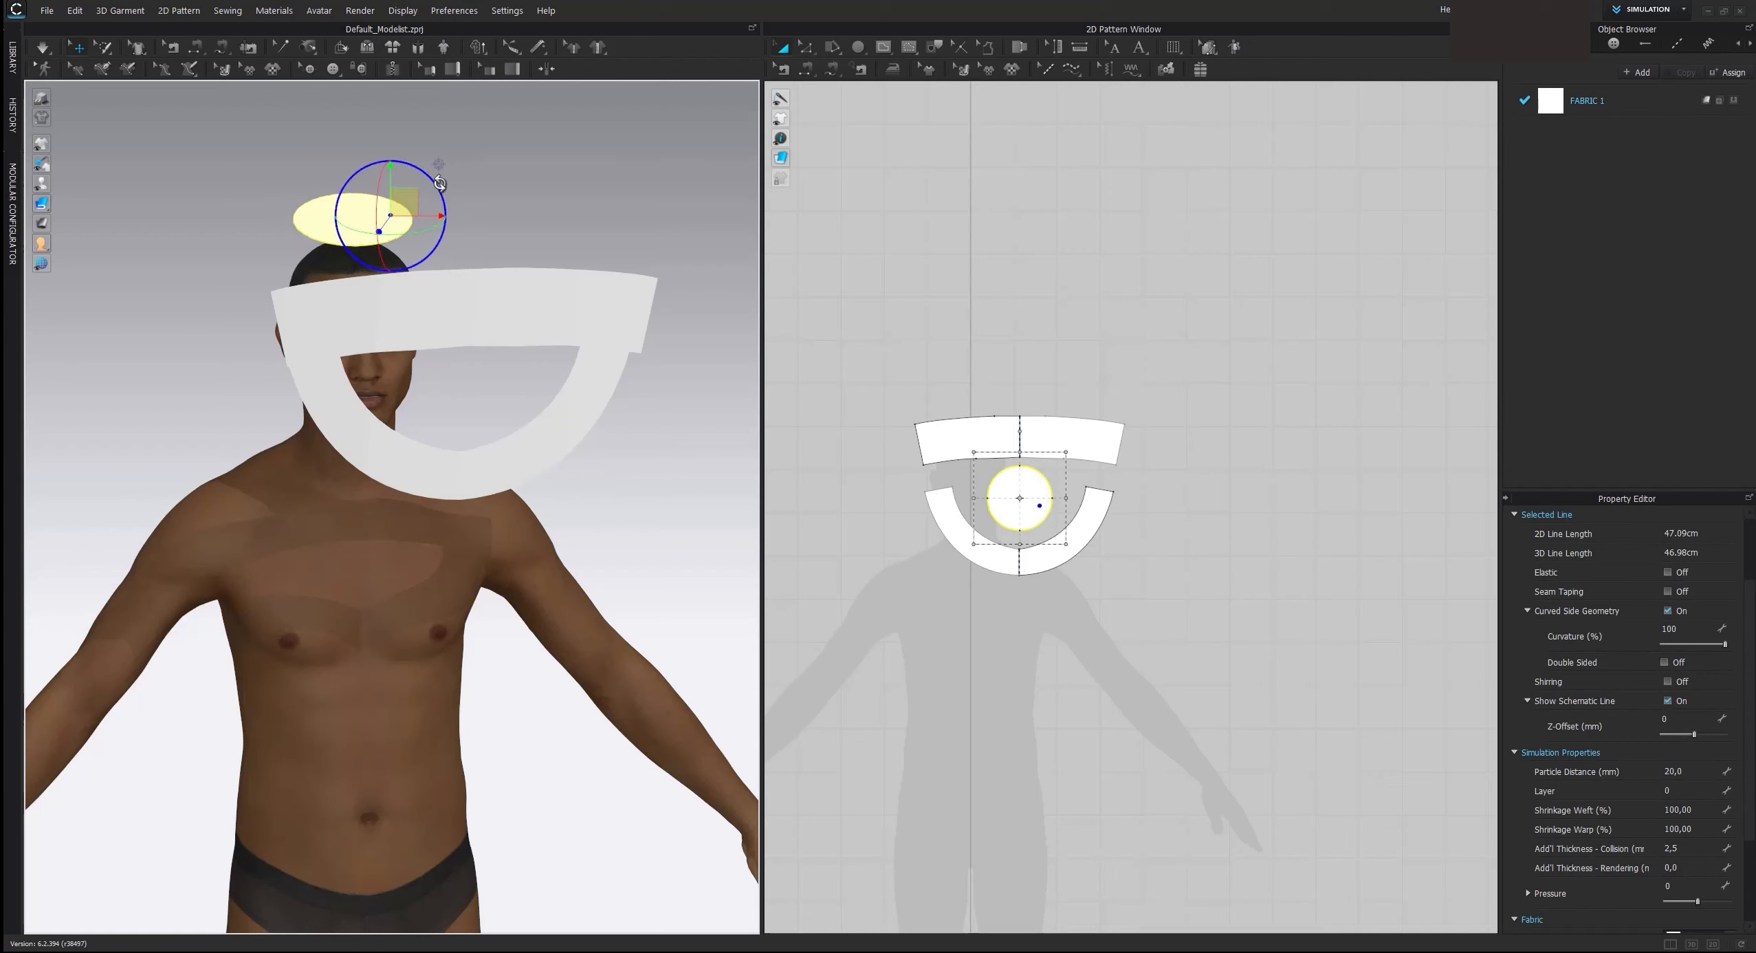
click(513, 166)
right_drag(323, 205, 441, 198)
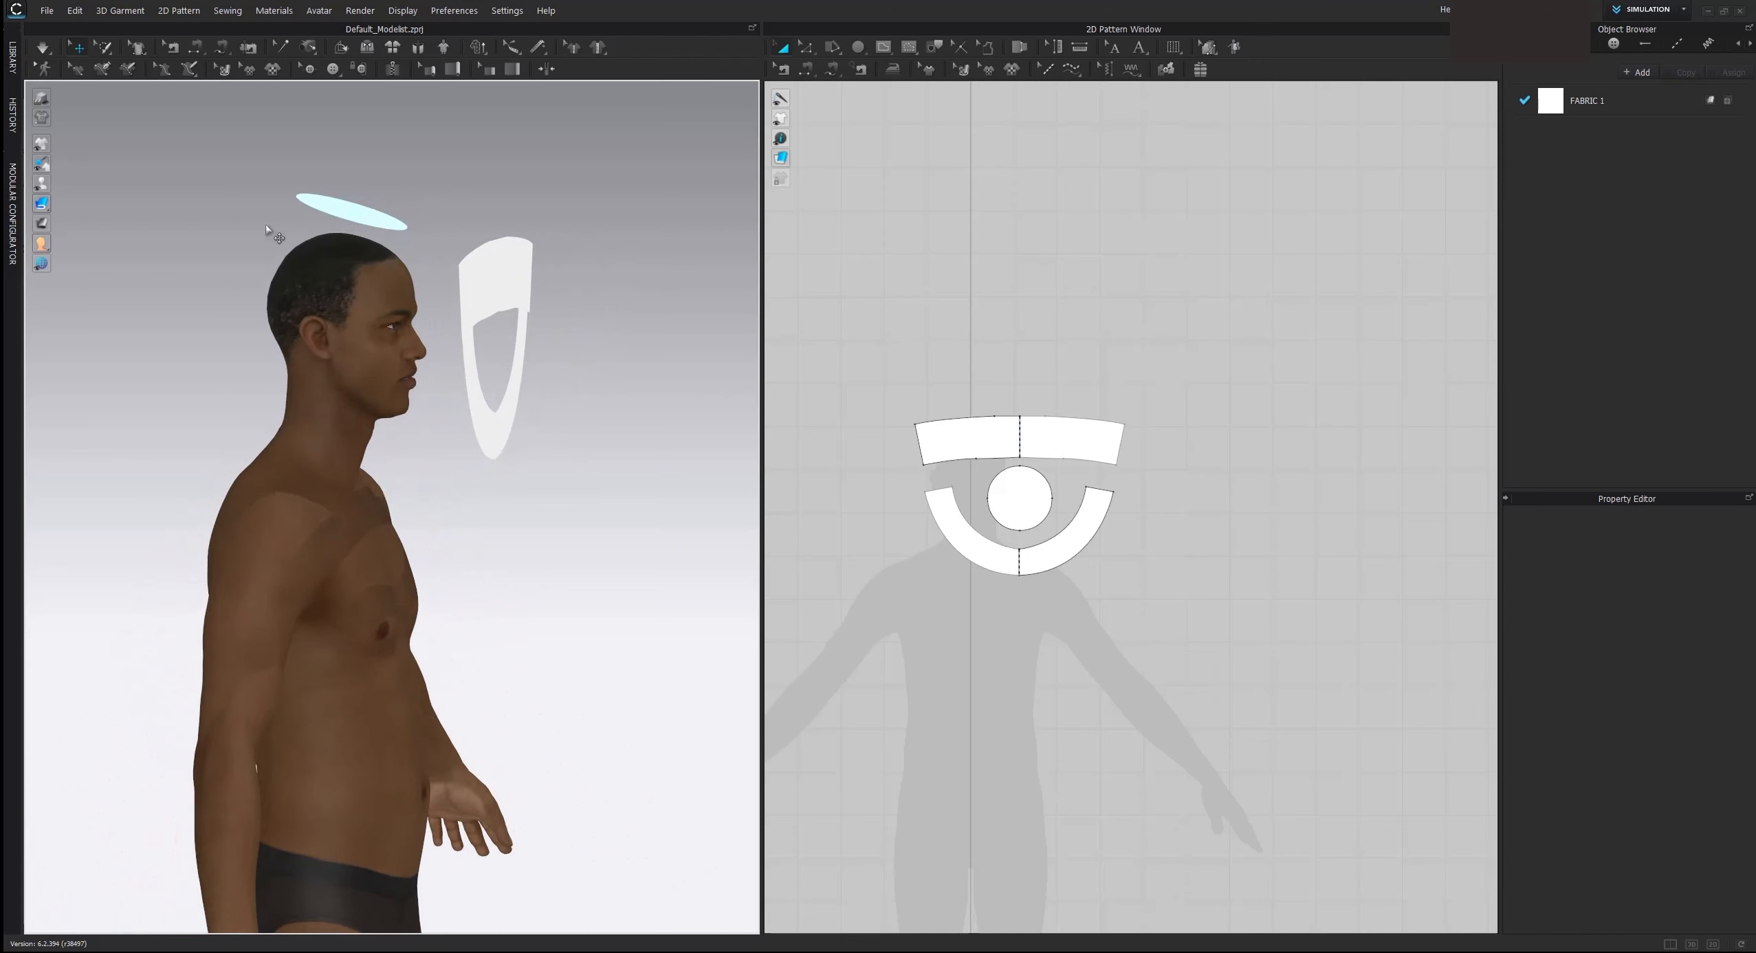
click(346, 215)
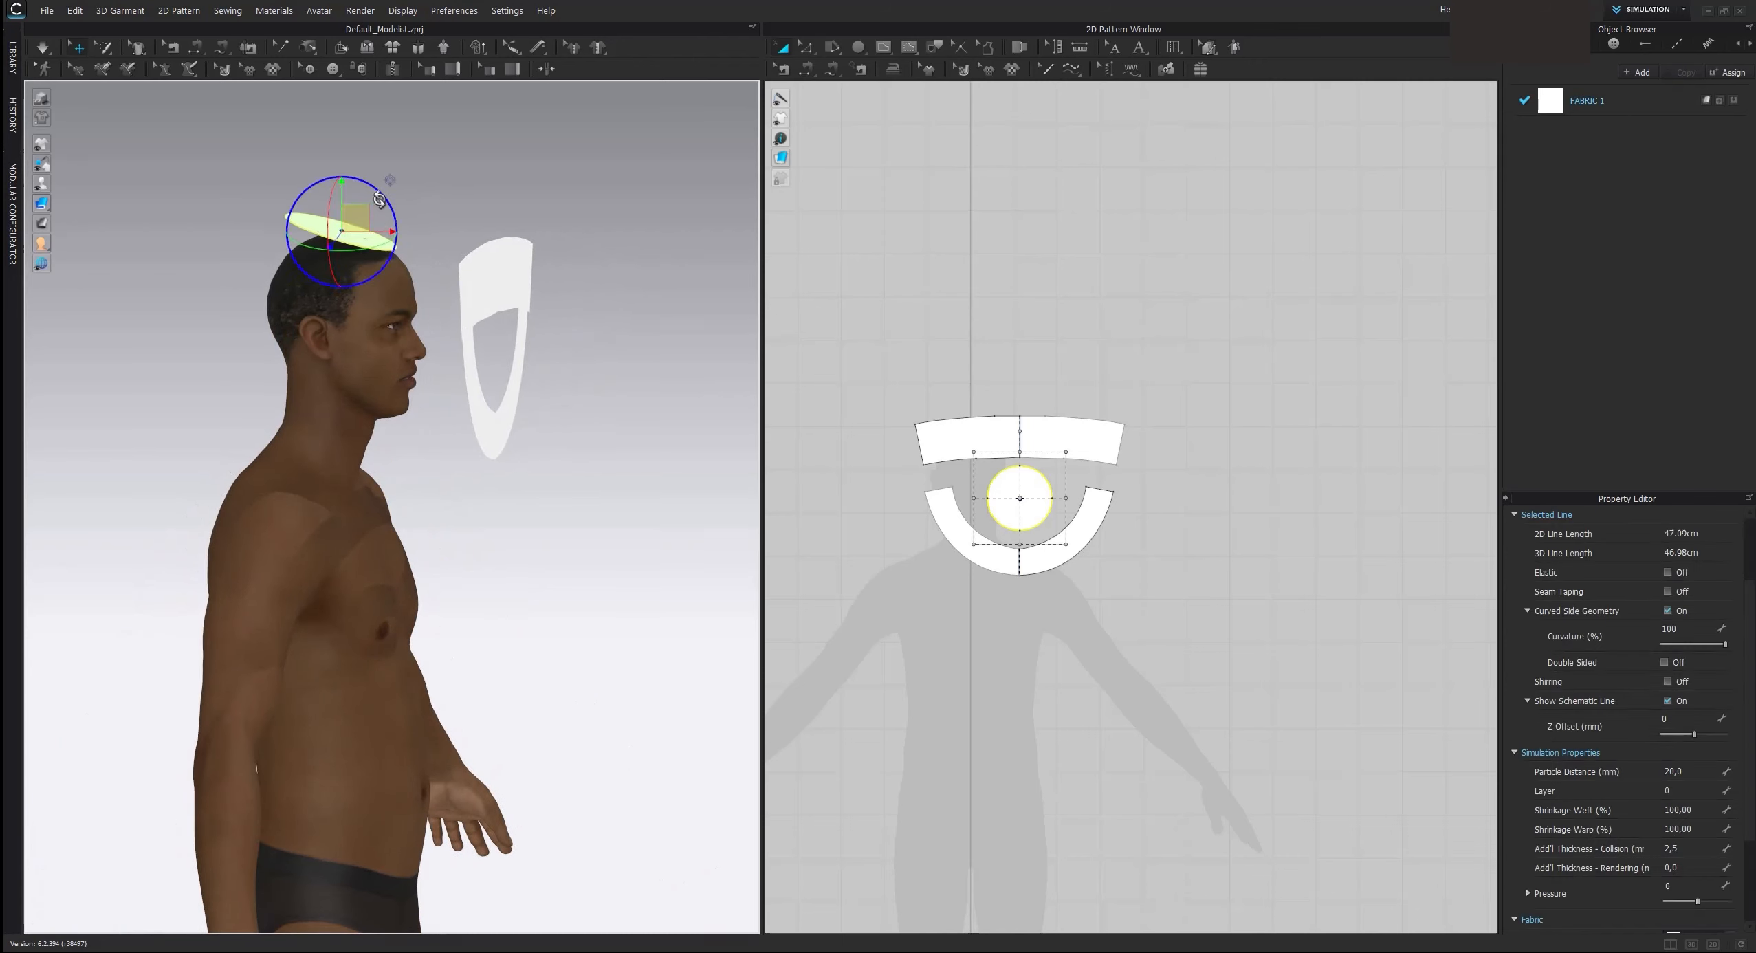
drag(368, 184, 354, 178)
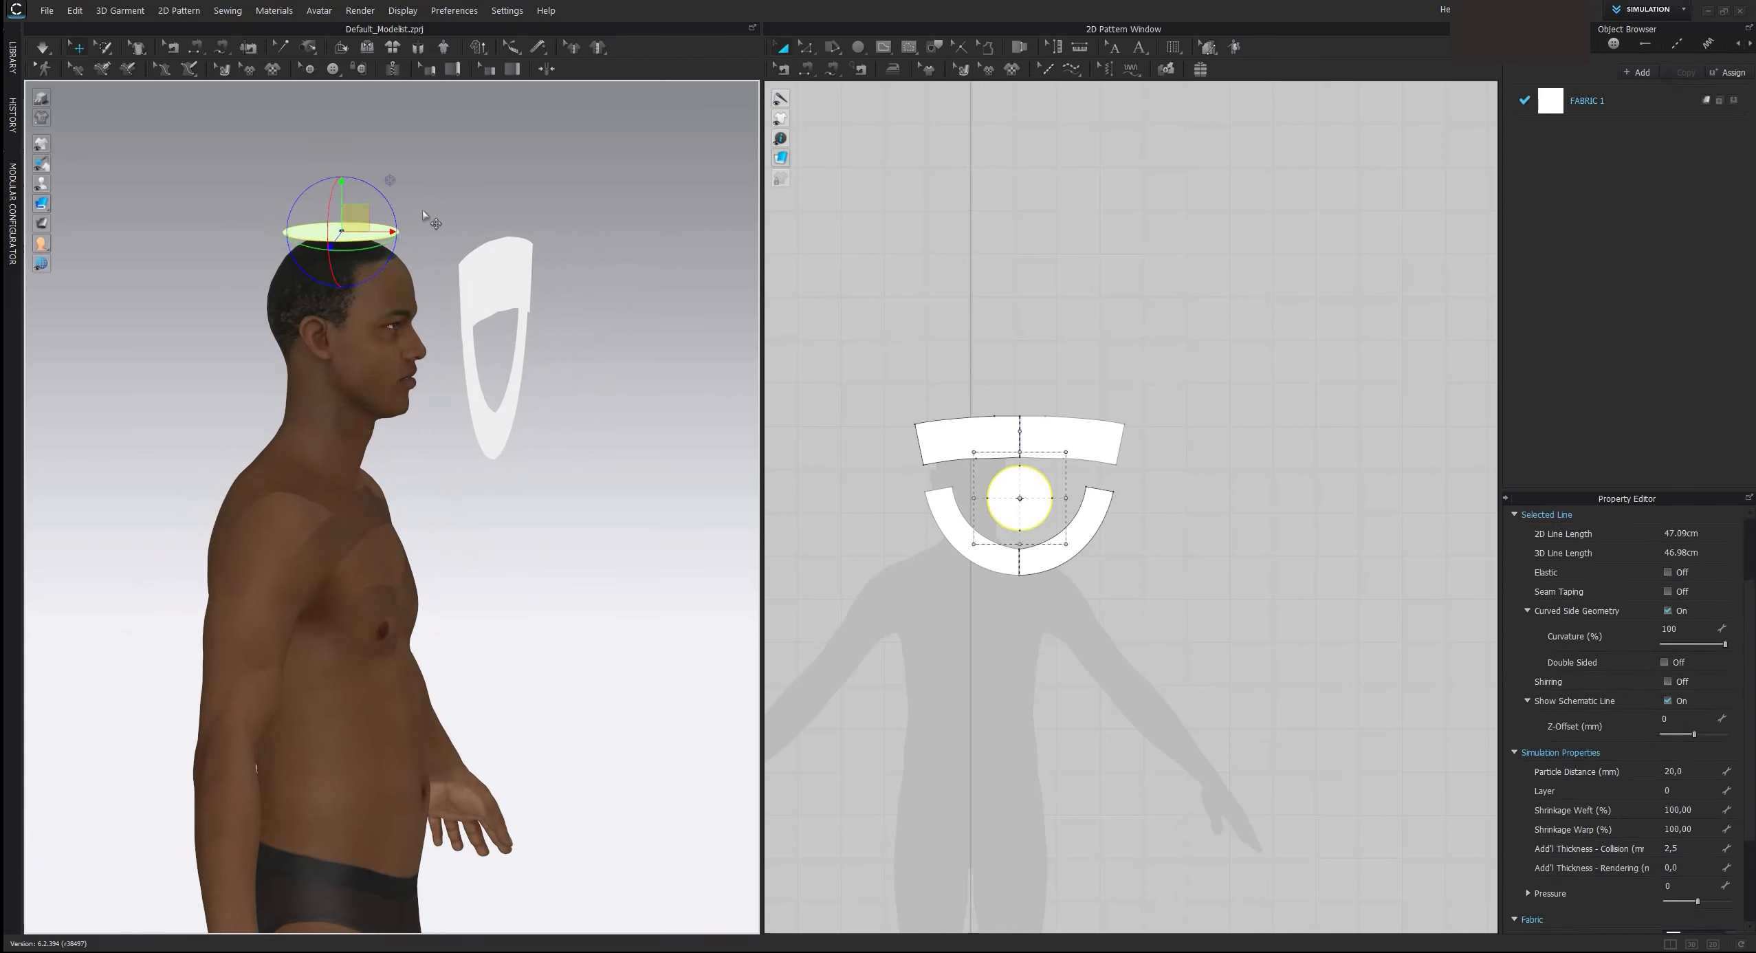
Step: Move the brim down in 3D to the avatar's chest, clear of the crown
right_drag(598, 185, 531, 239)
click(559, 239)
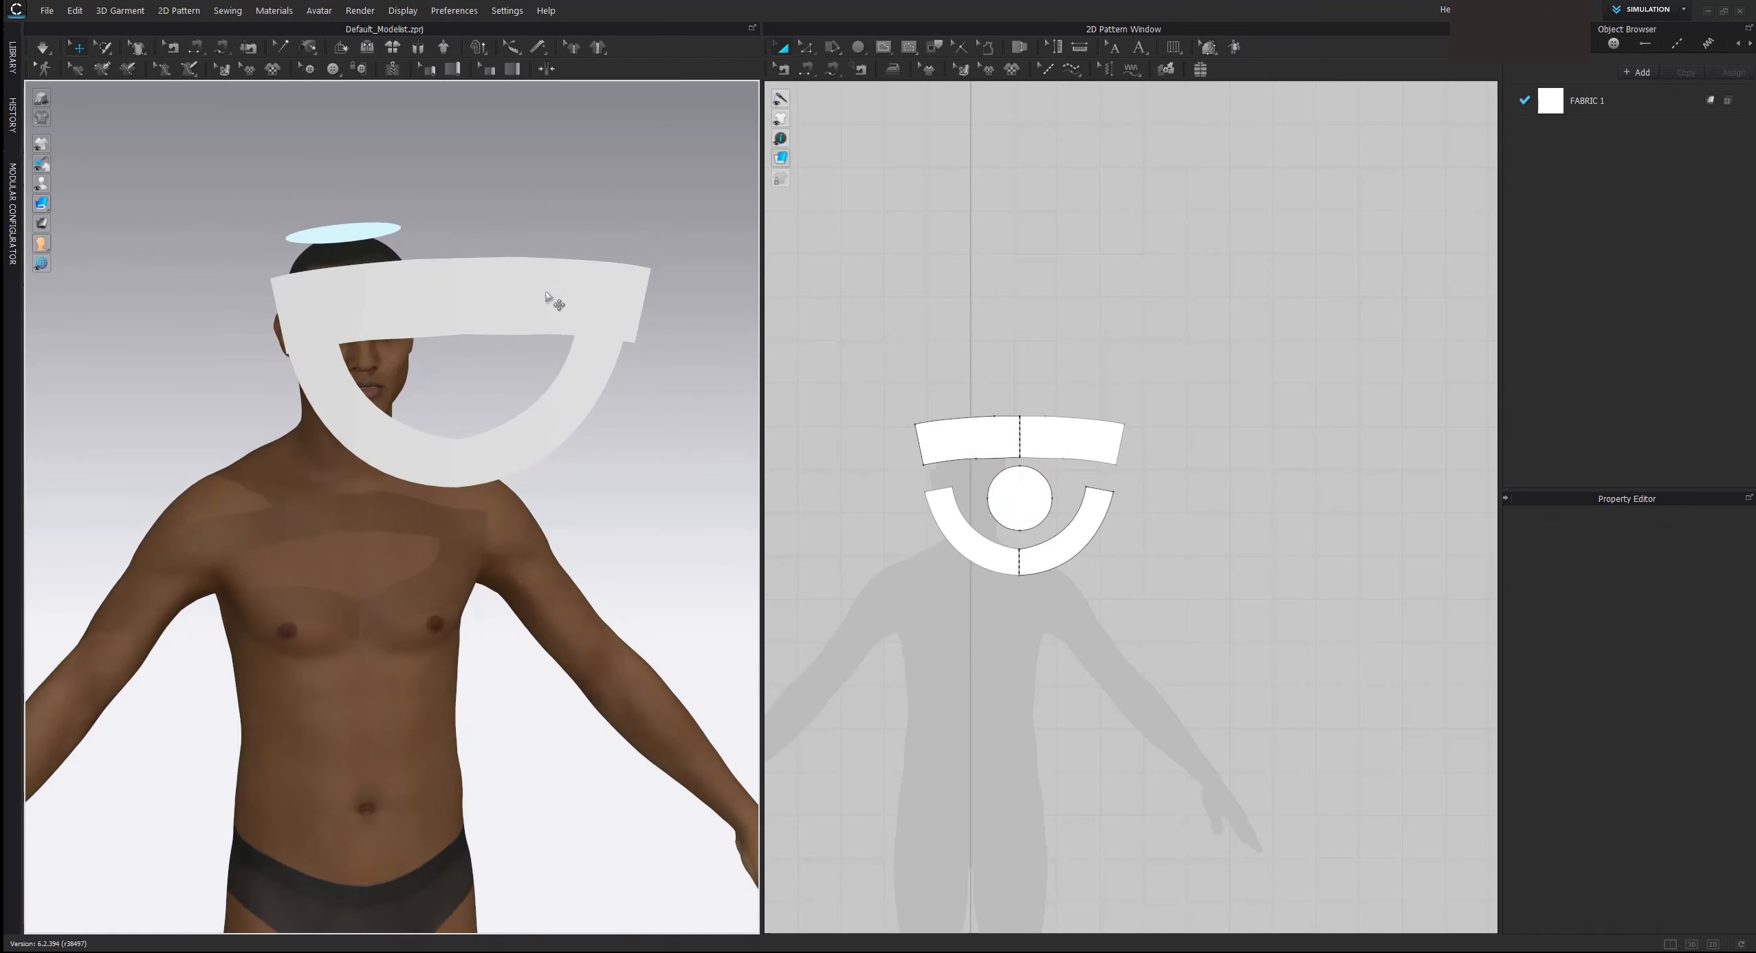
click(567, 380)
drag(586, 370, 568, 458)
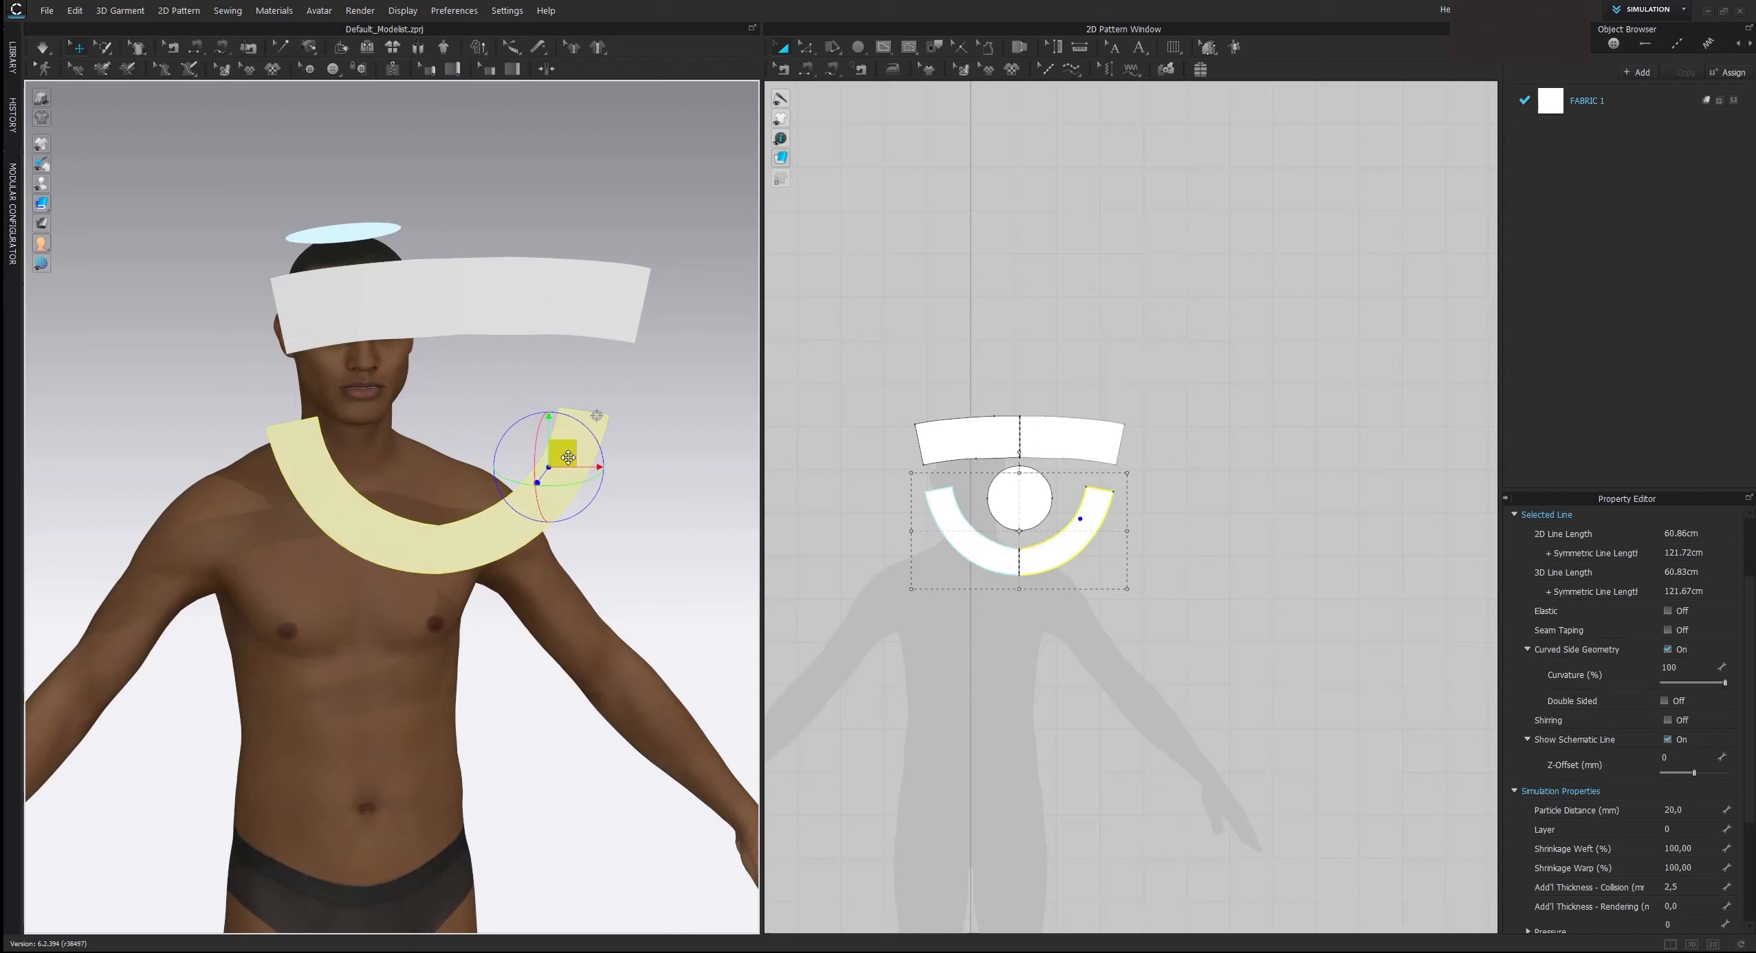
click(574, 214)
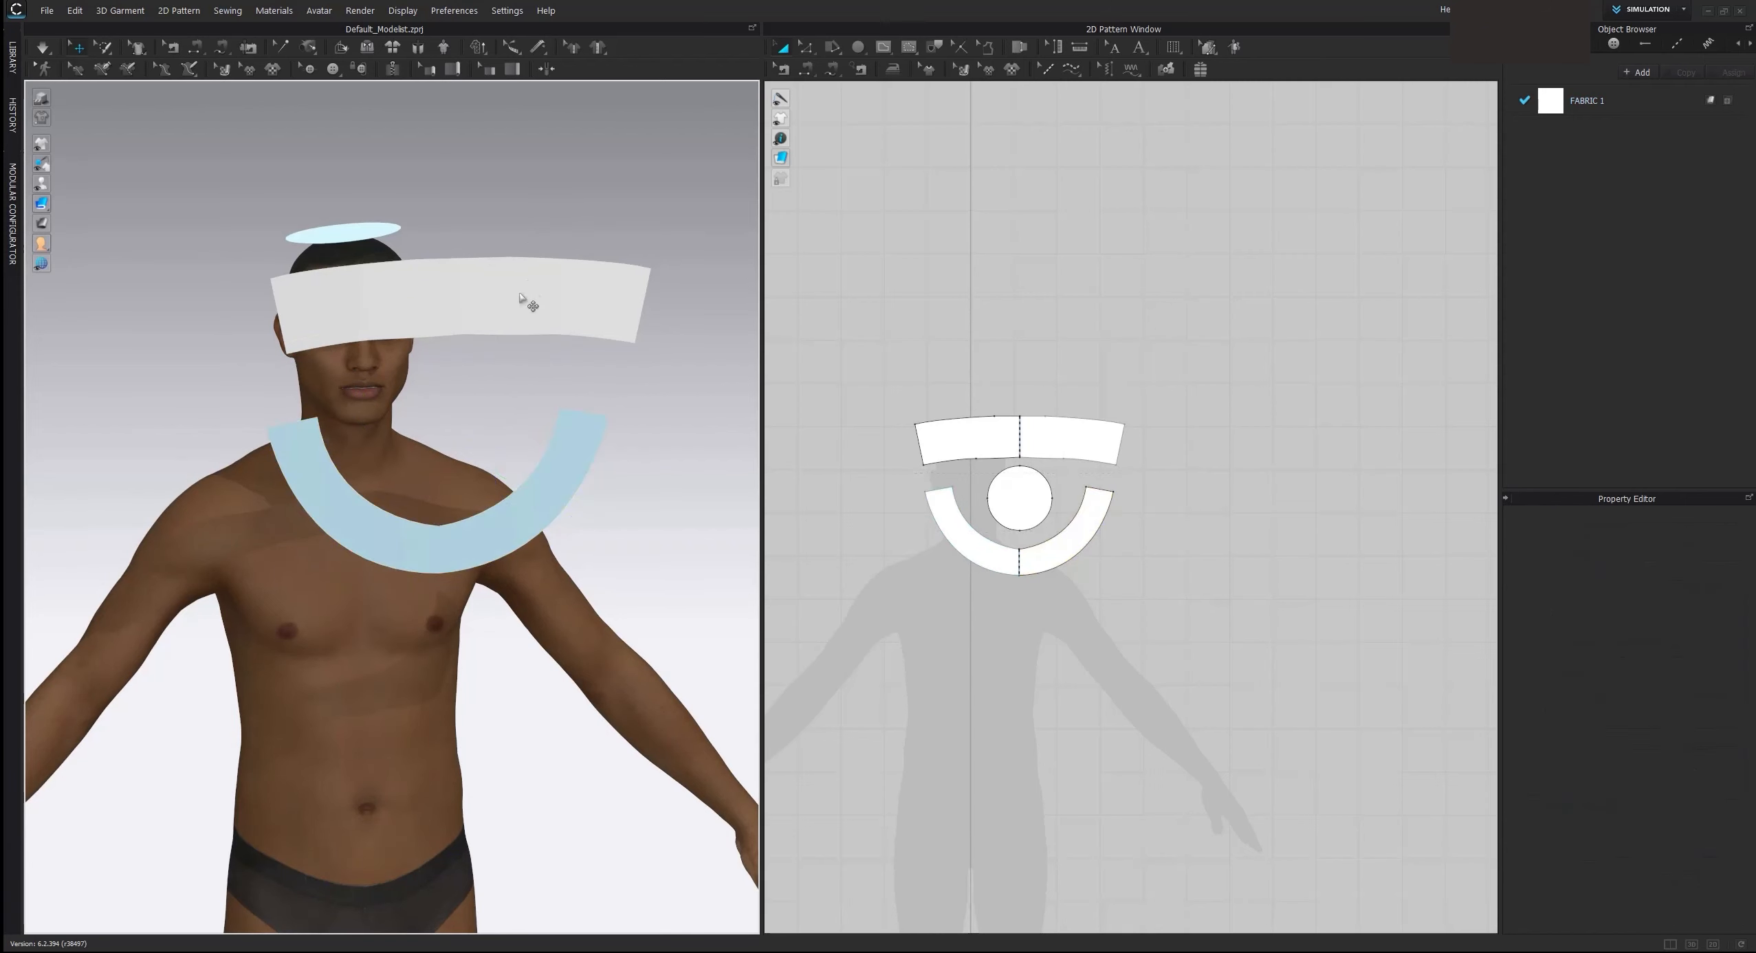
Step: Rotate the crown piece upside down in 3D and move it in front of the avatar's face
click(463, 283)
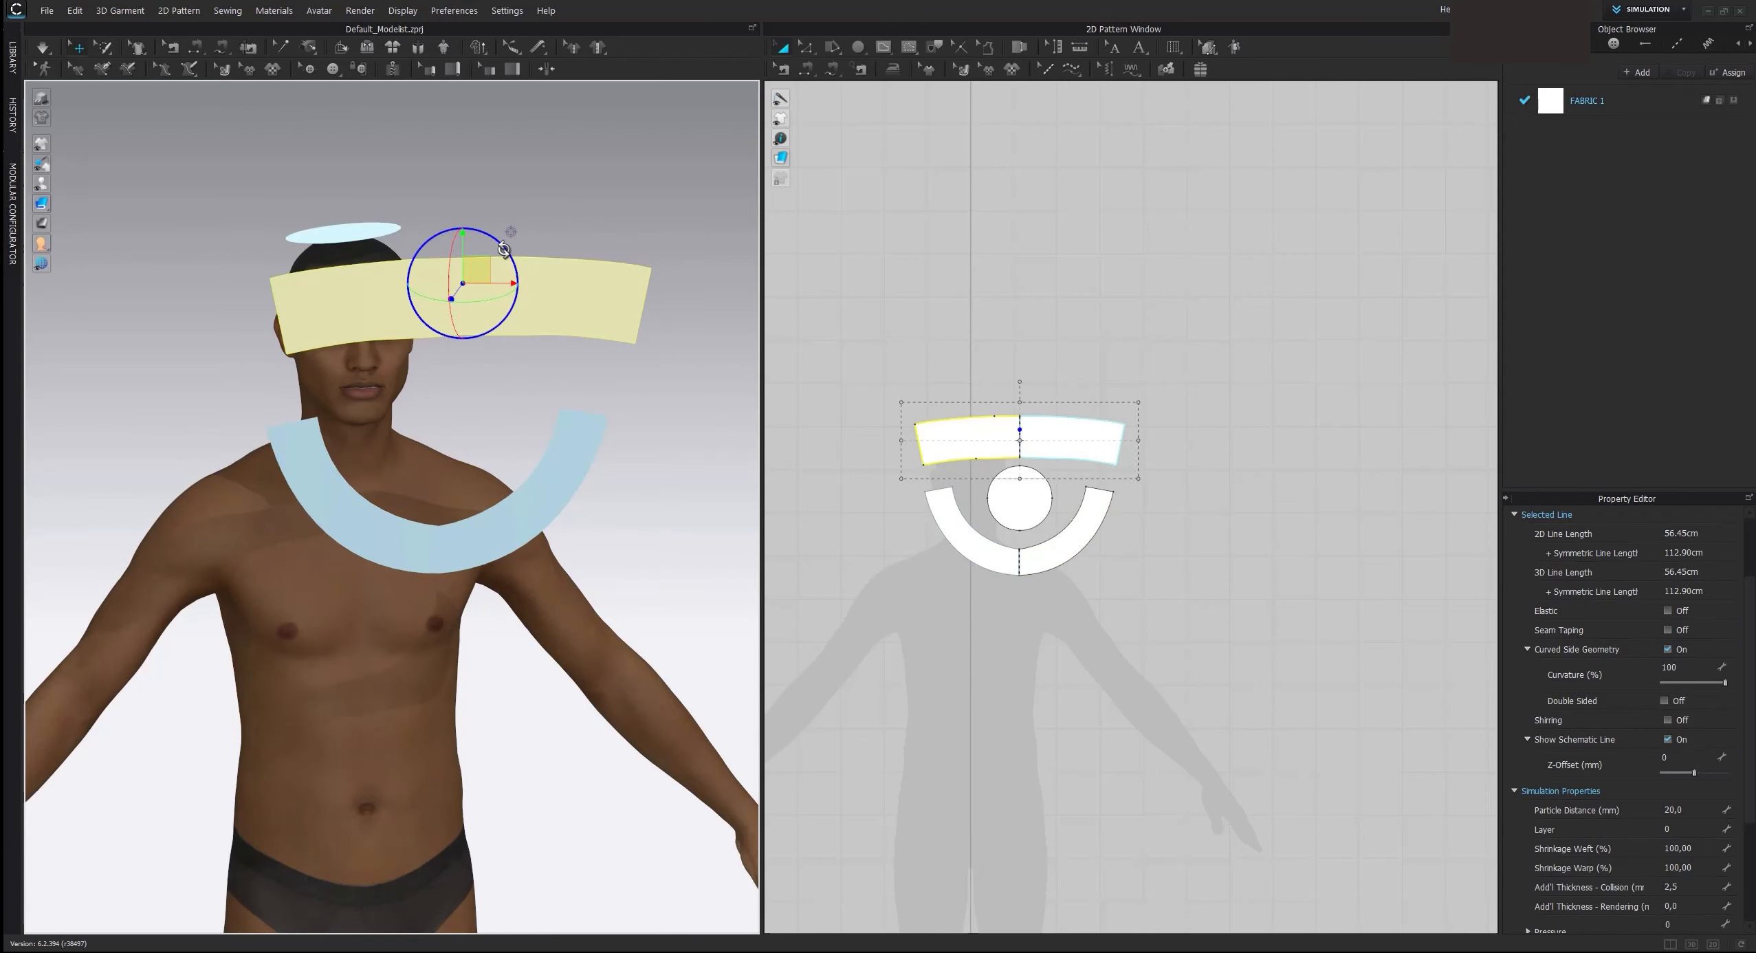
drag(504, 248, 421, 322)
drag(589, 256, 552, 306)
click(939, 224)
Step: Free-sew the crown's lower 2D edge, from corner to corner, to the full circumference of the circular top
click(832, 69)
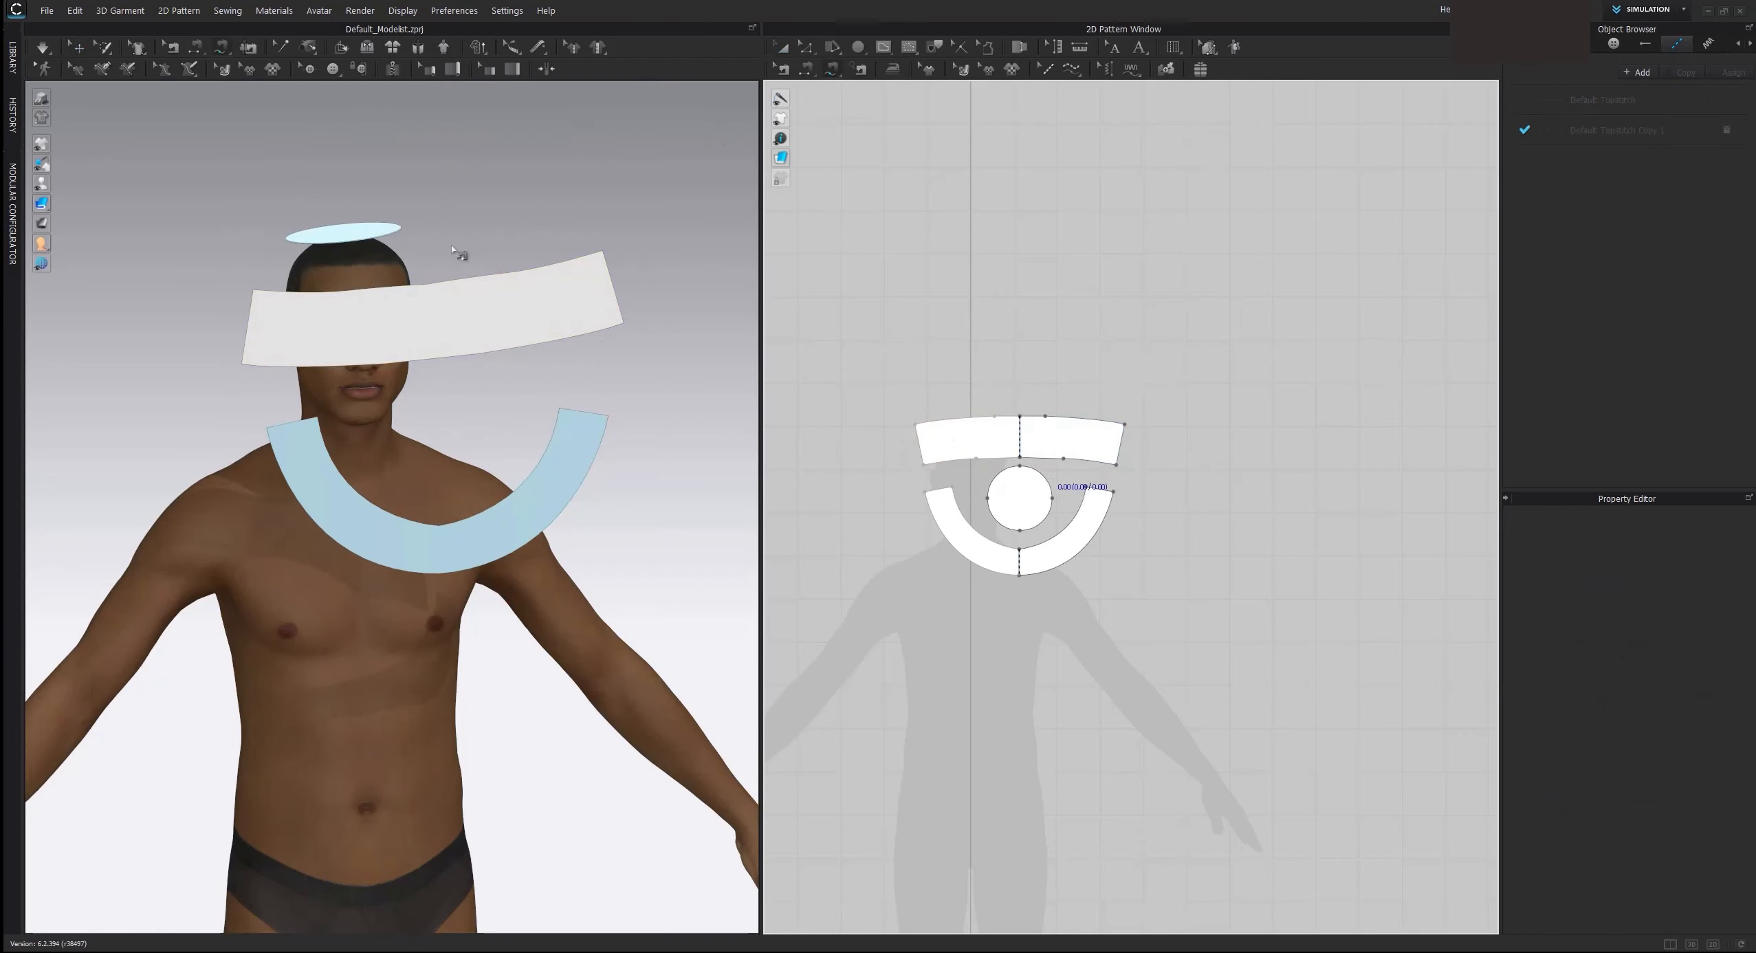
right_drag(452, 249, 498, 294)
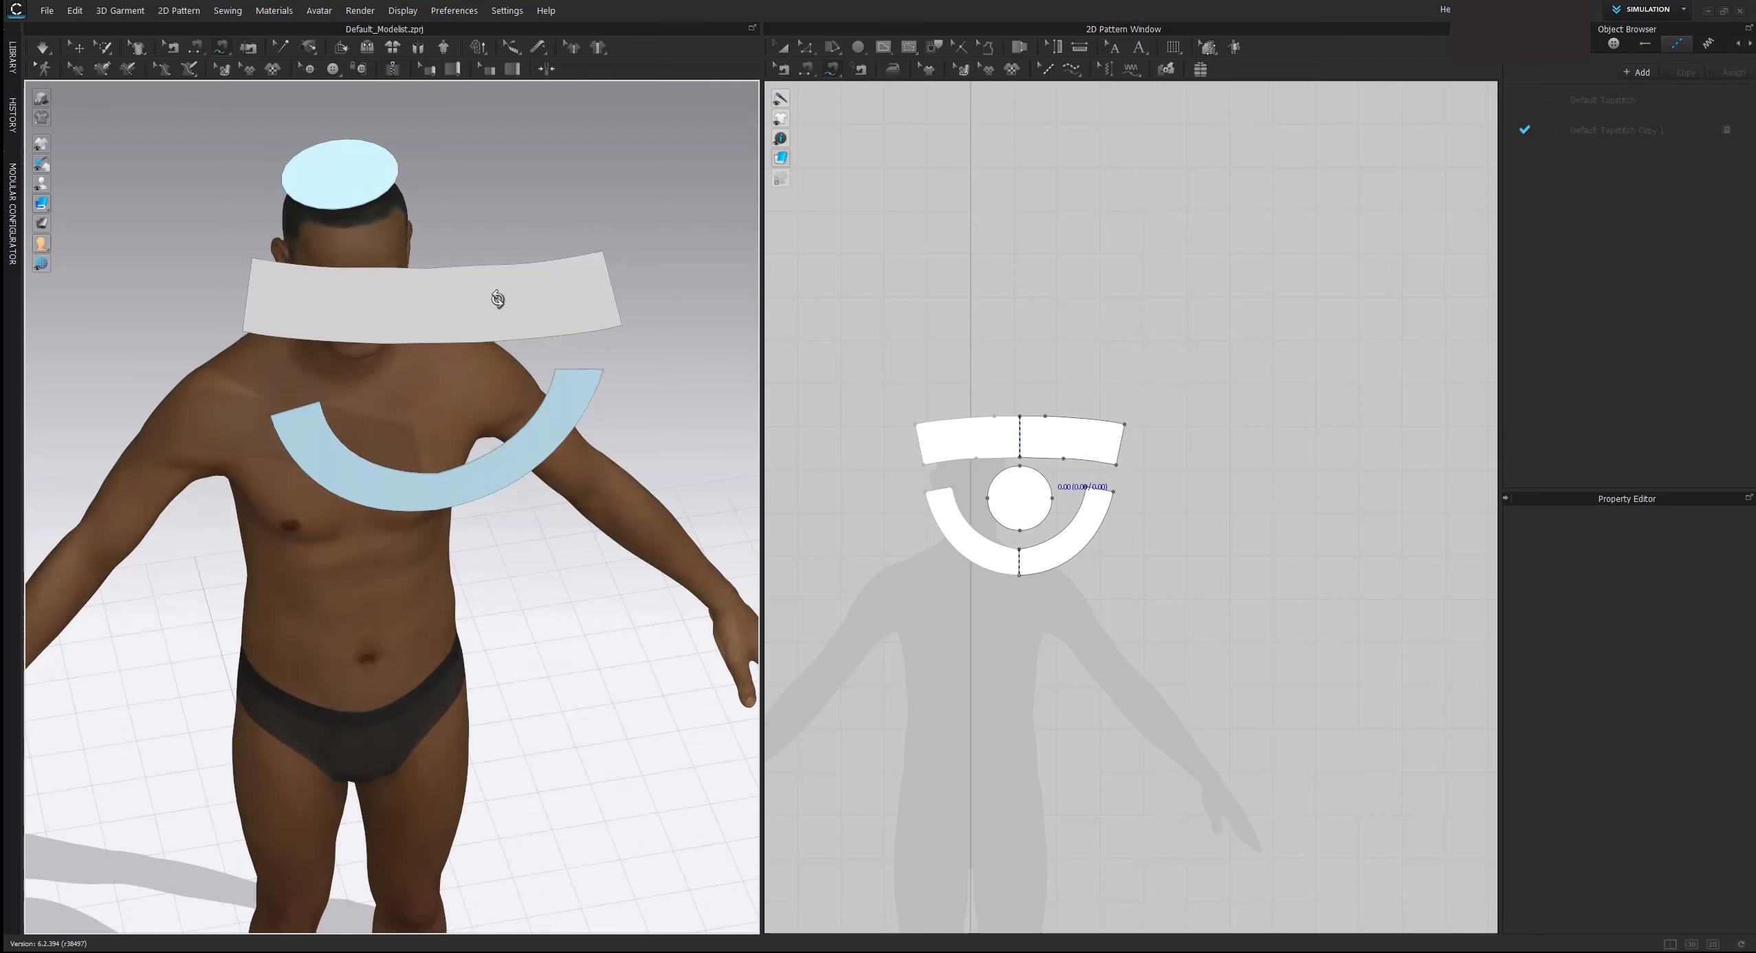
click(924, 465)
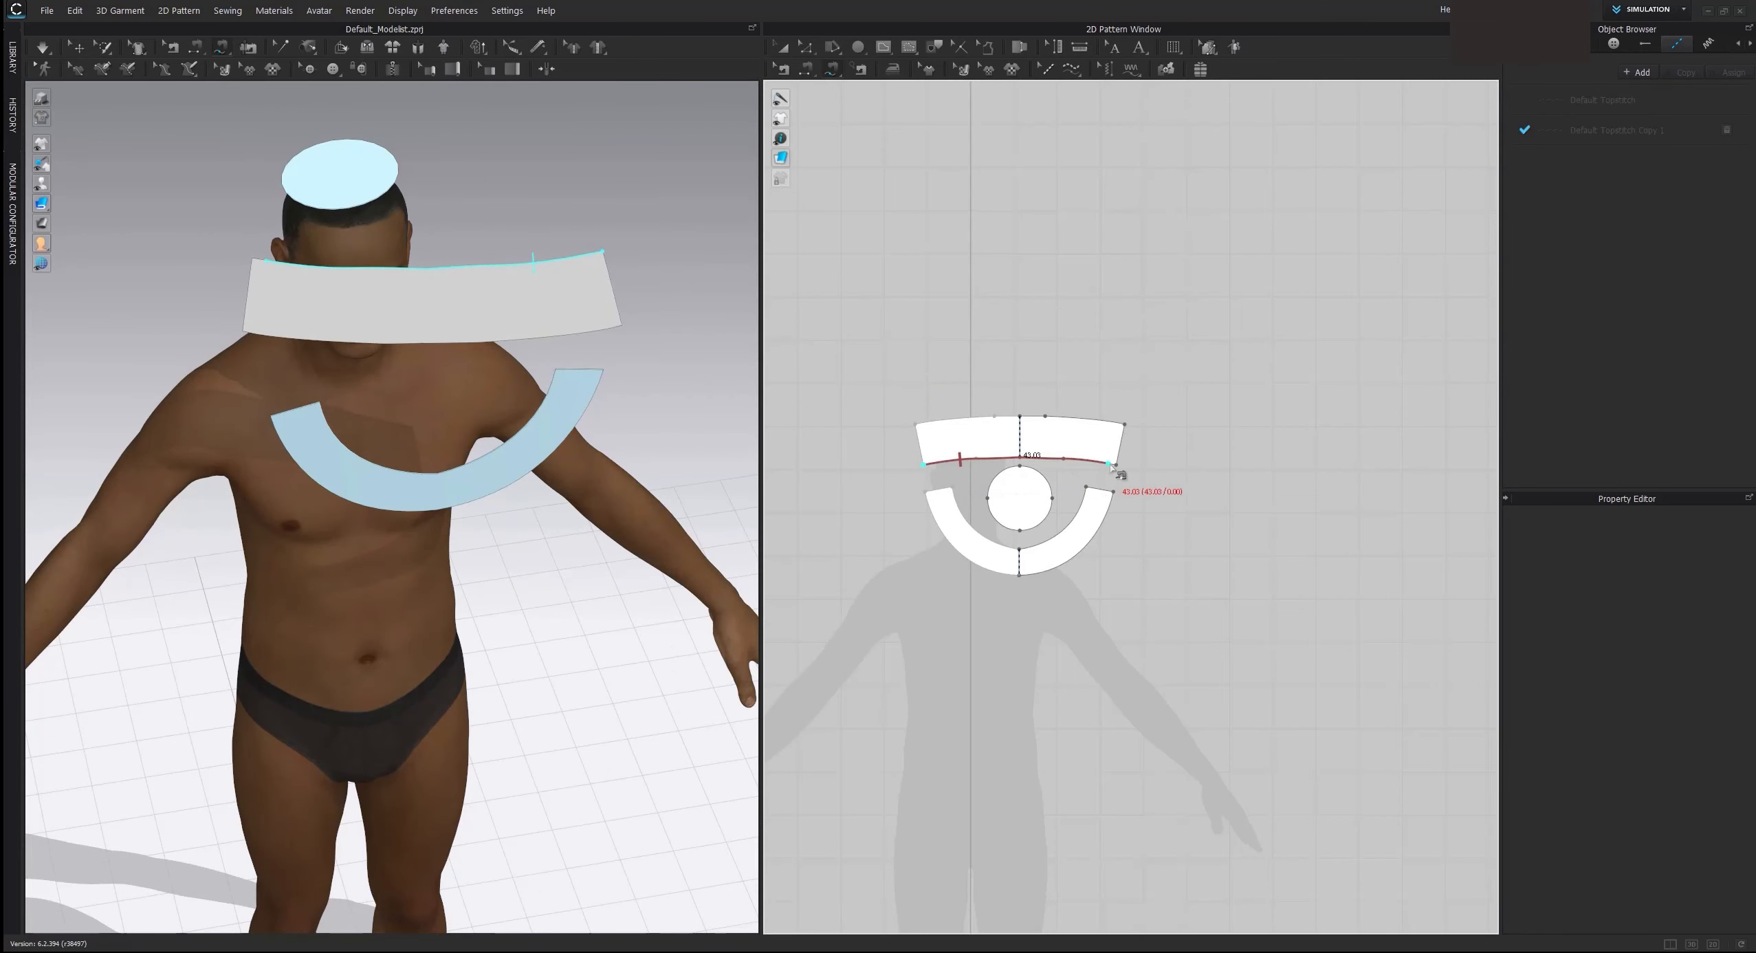
click(1110, 466)
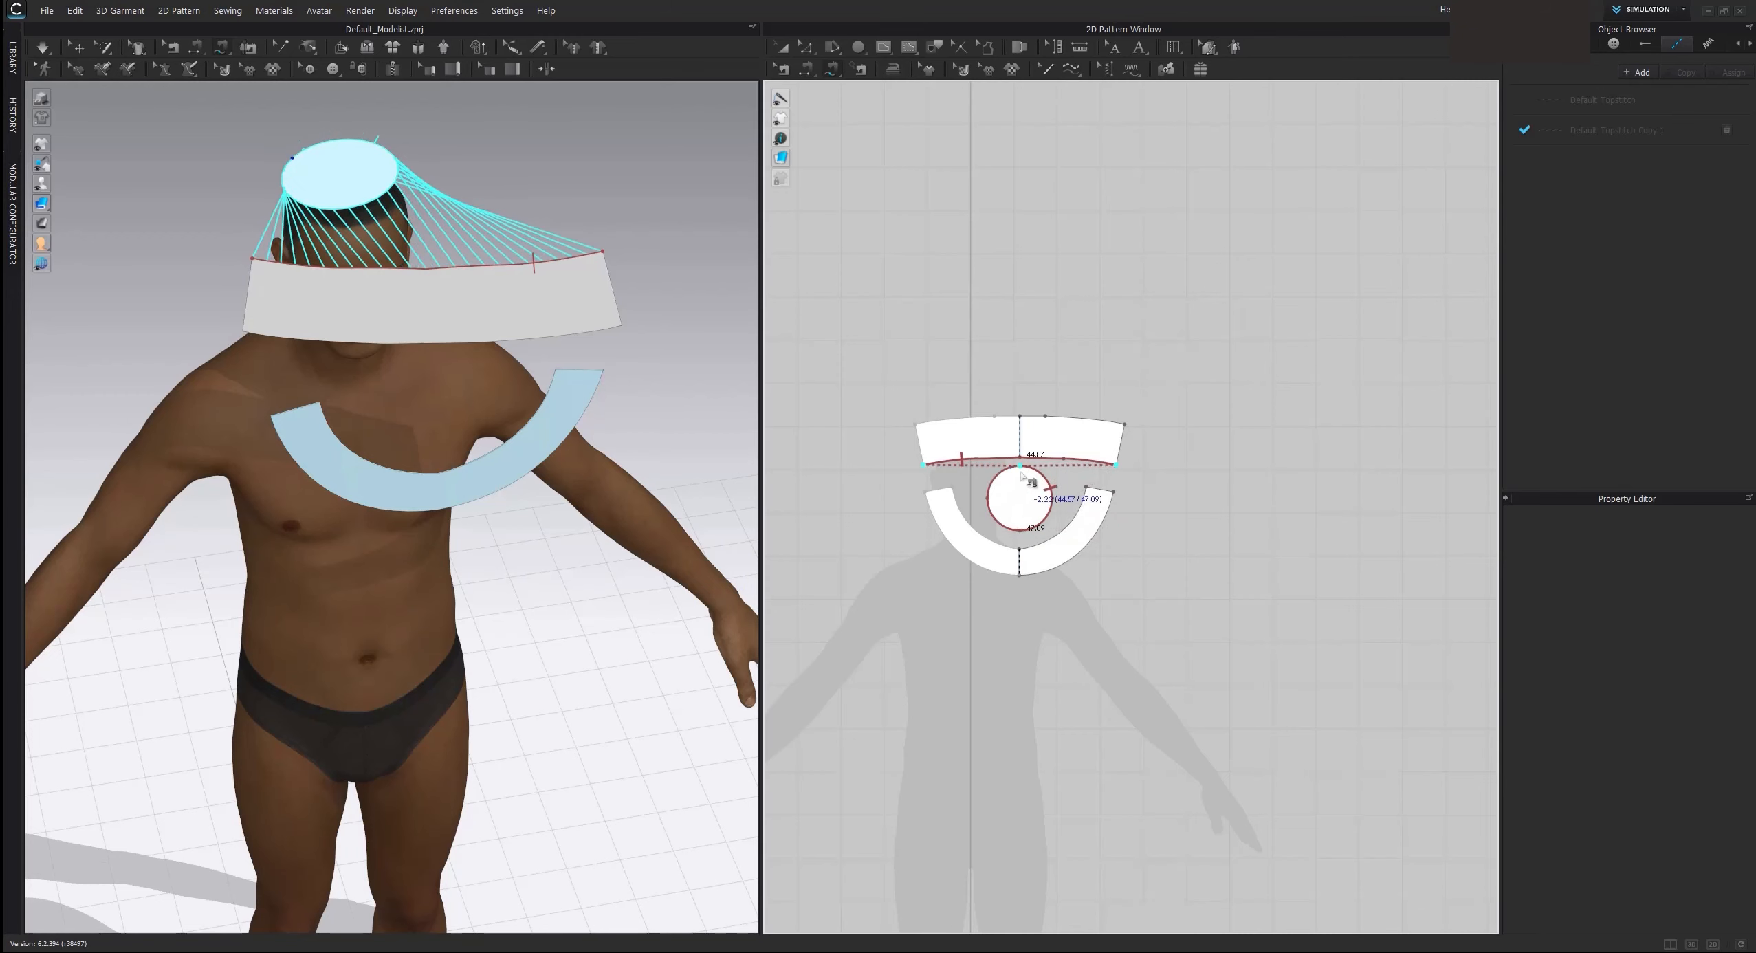
click(1022, 474)
key(a)
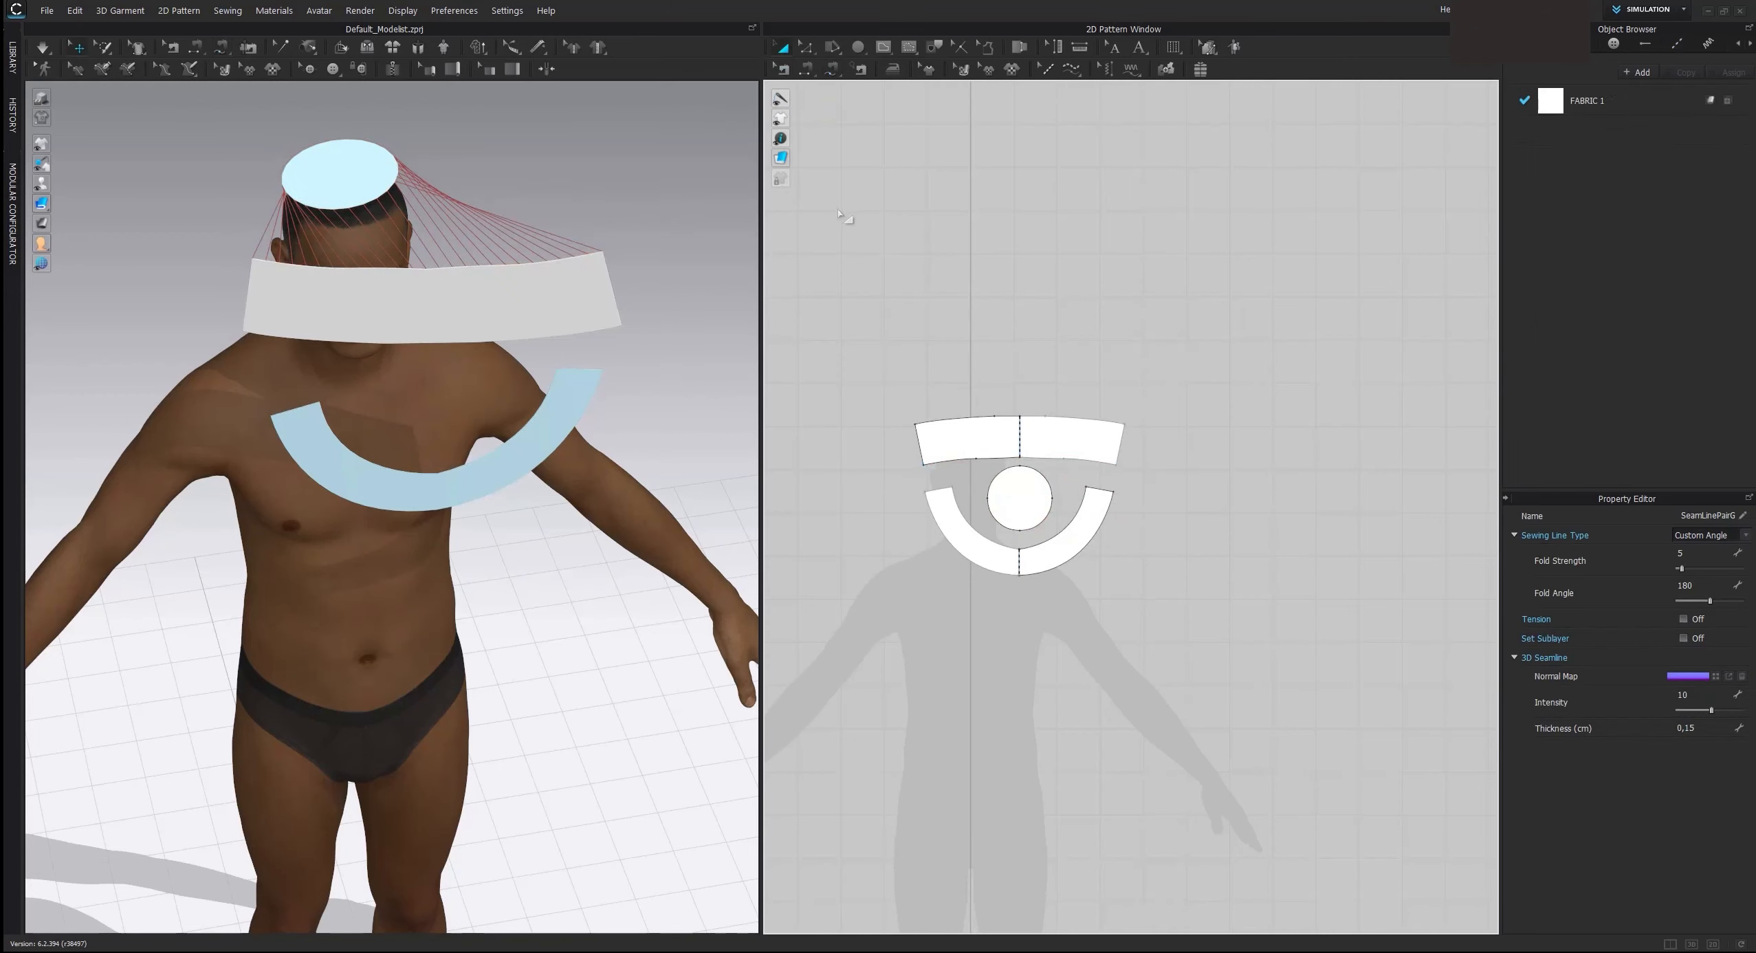
click(842, 216)
Step: Superimpose the crown piece onto the circular top using the Side option
right_drag(641, 255, 637, 236)
click(493, 292)
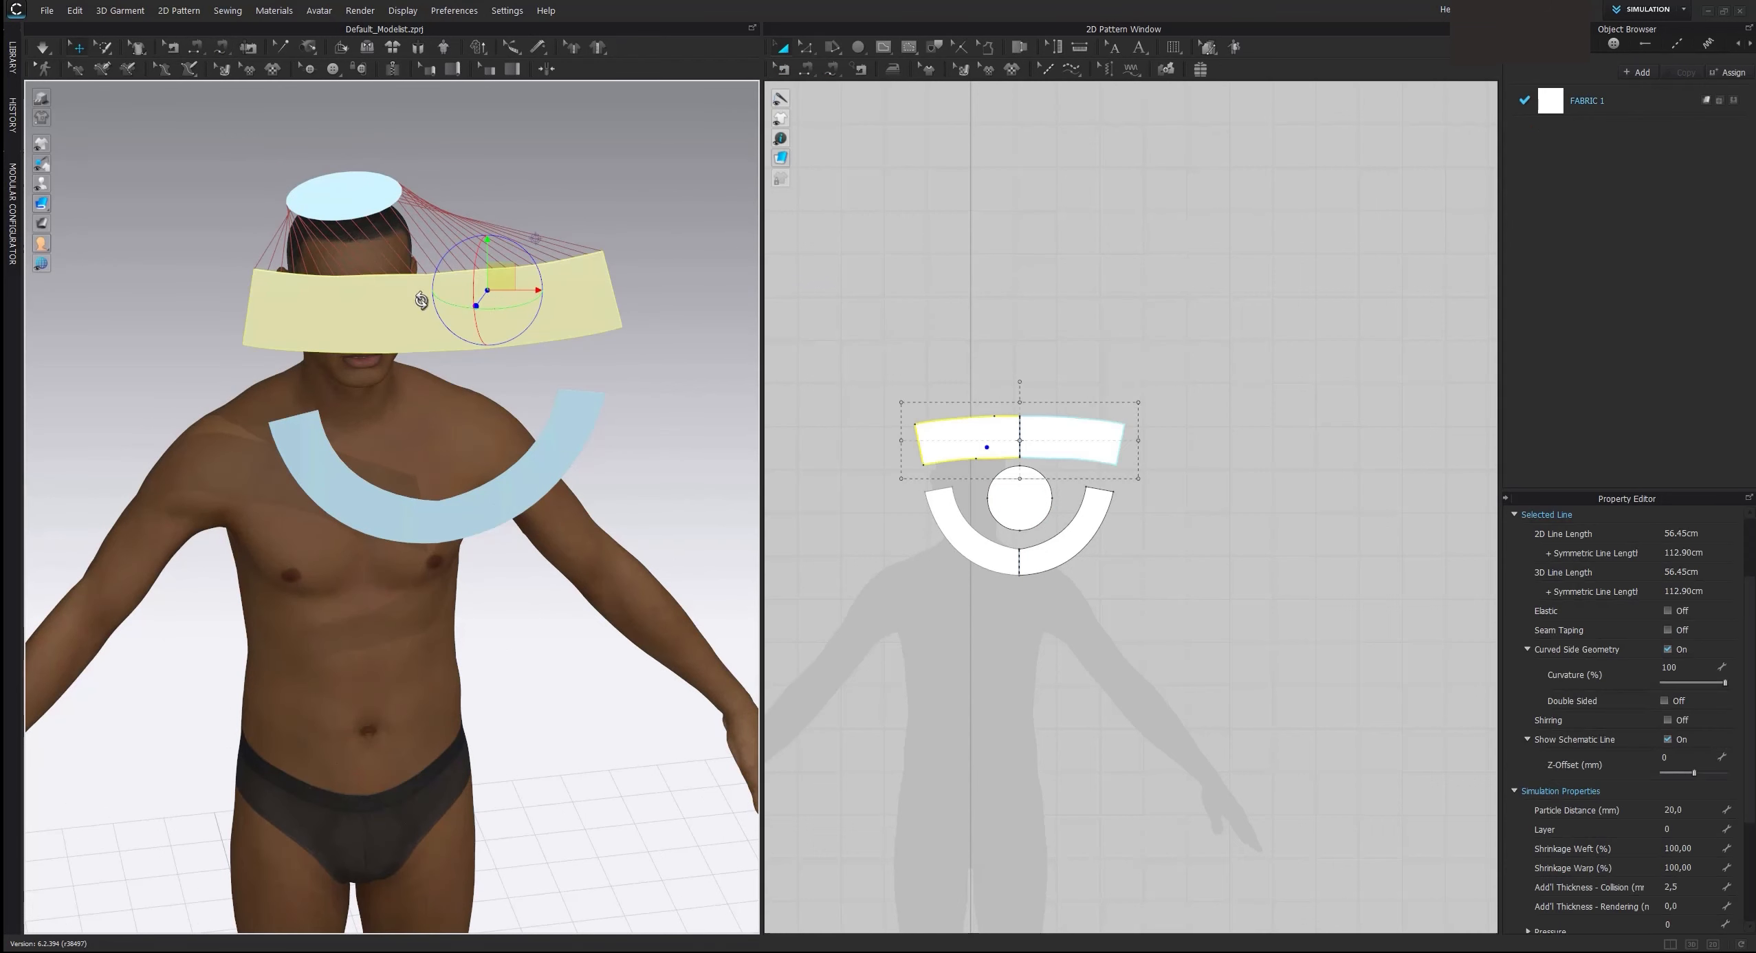
right_click(376, 302)
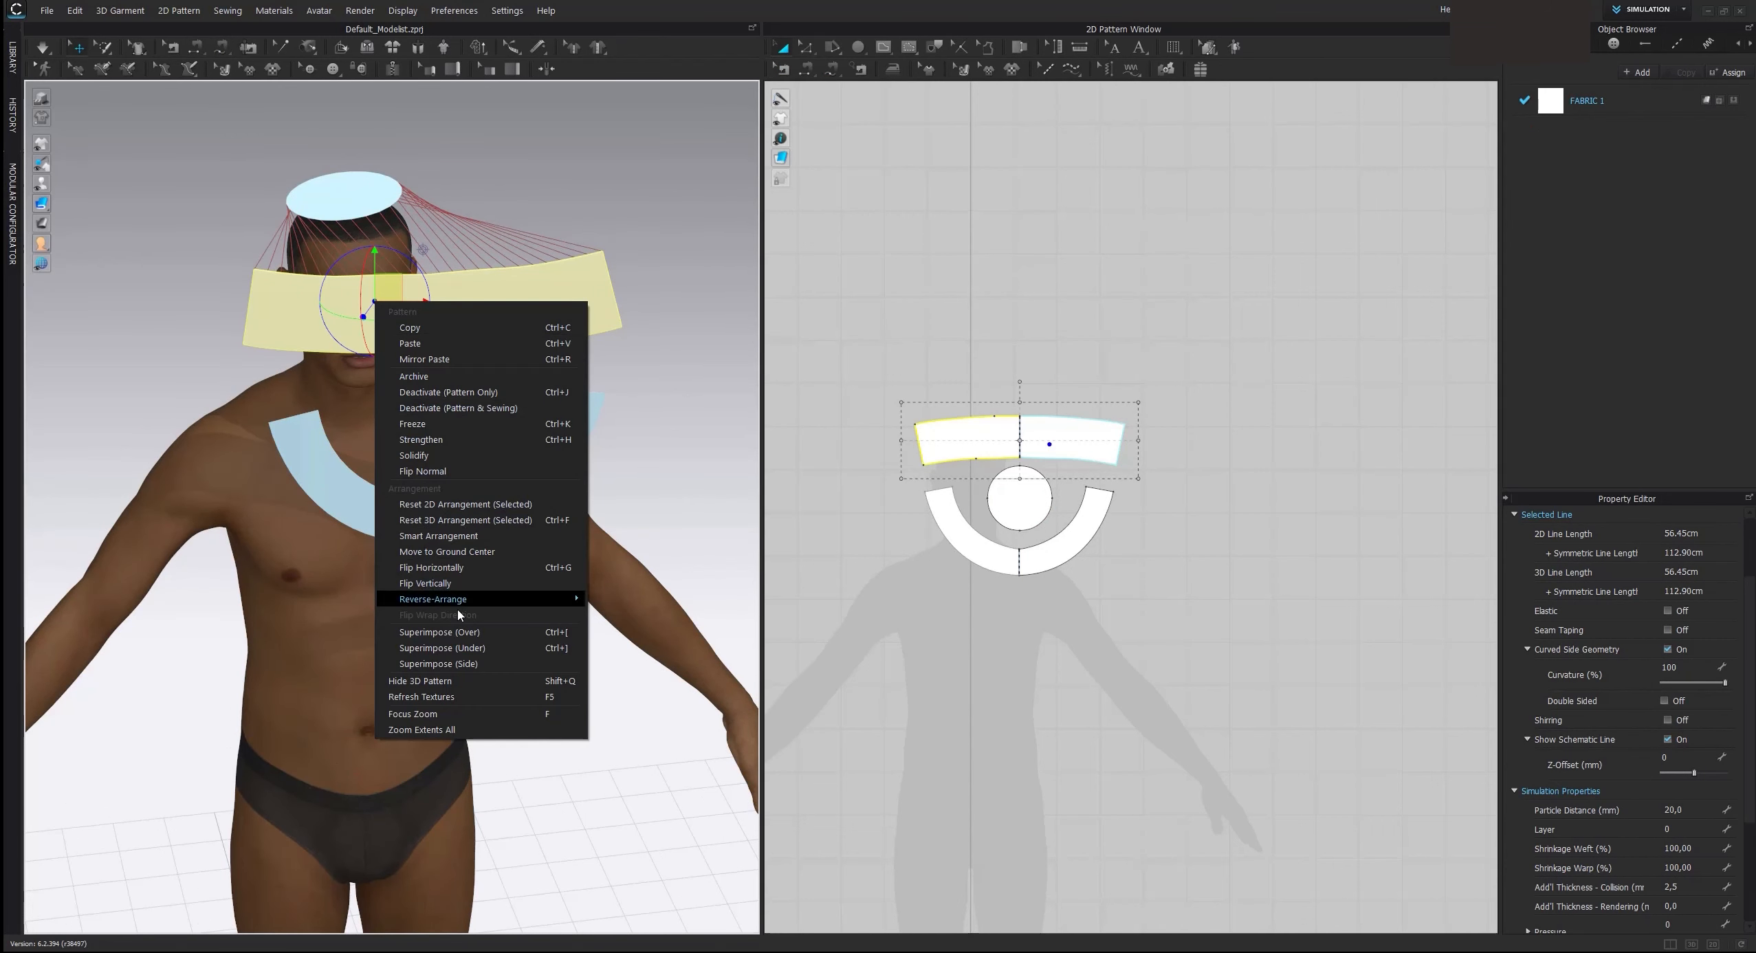
click(465, 664)
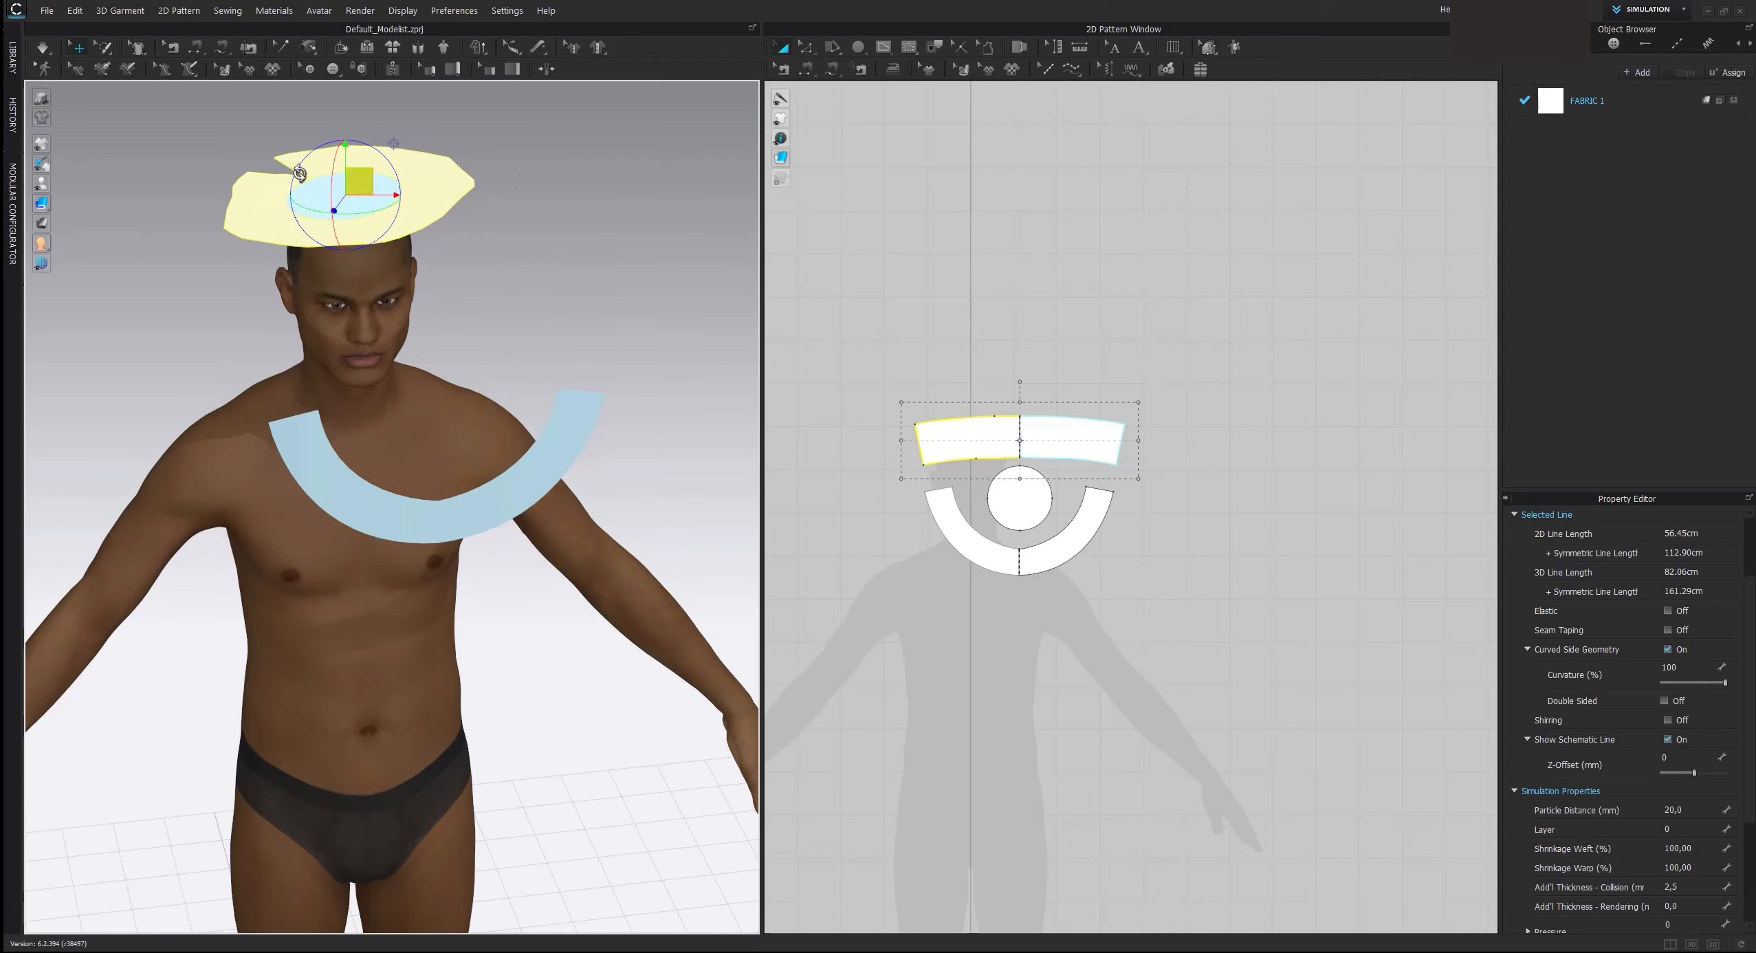
Step: Simulate the garment and pull the front of the crown down over the avatar's forehead
click(615, 221)
key(space)
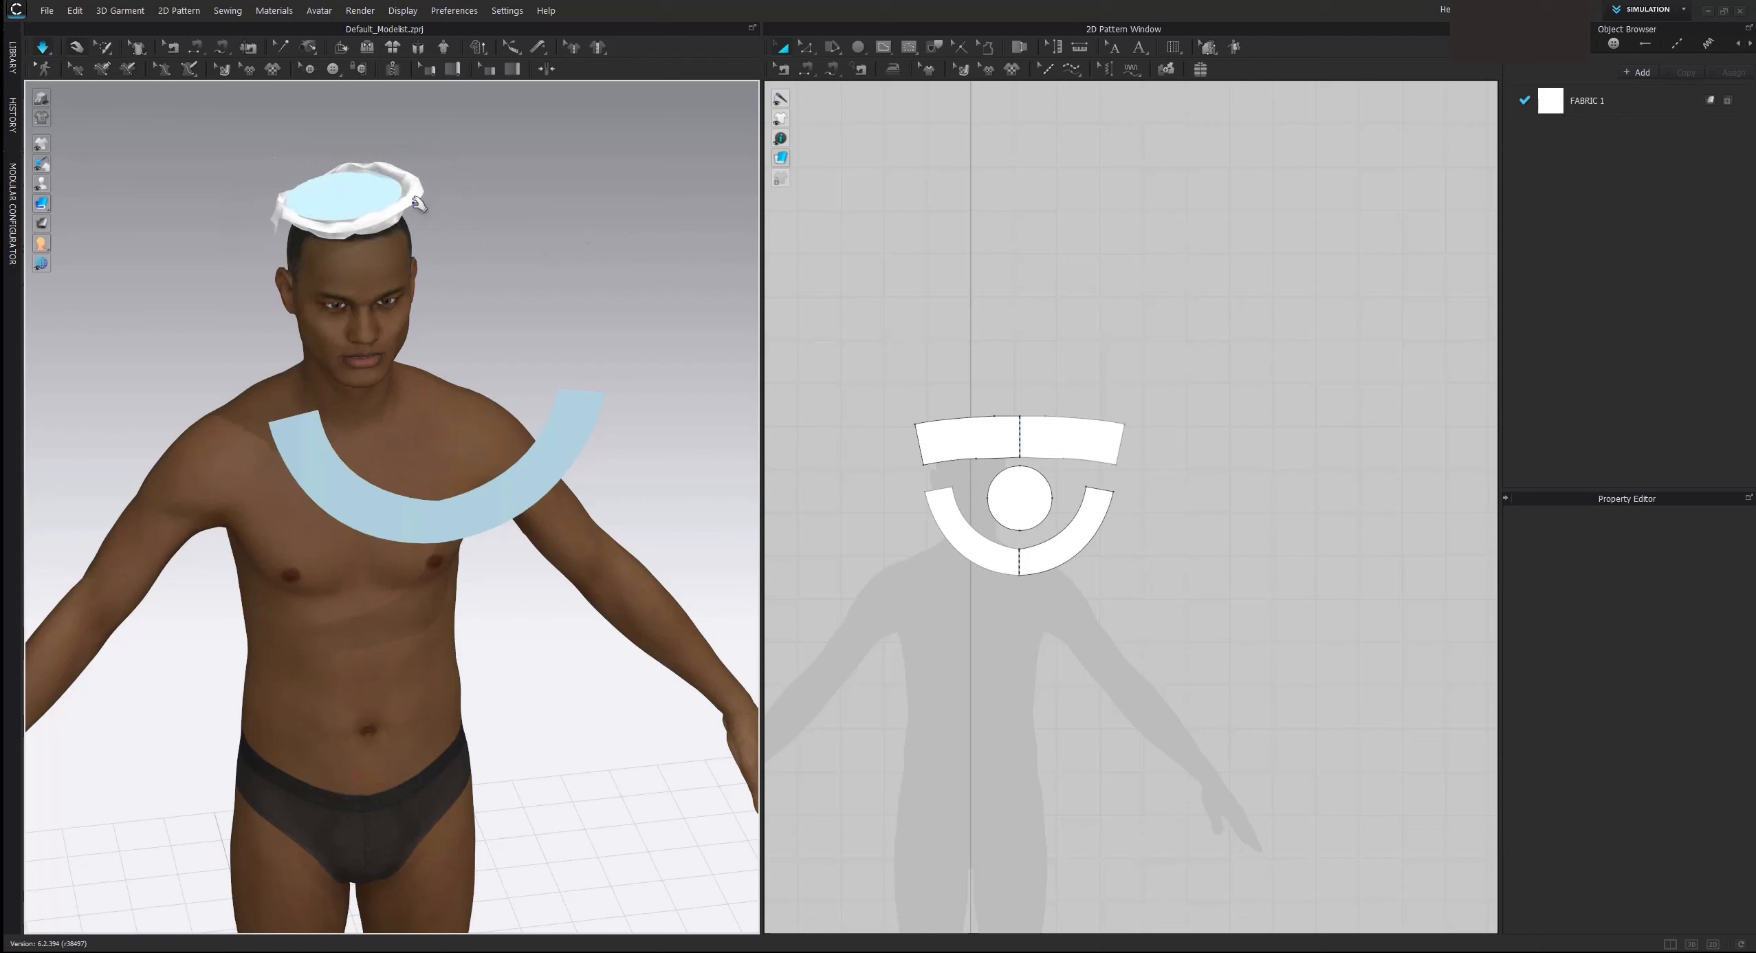
click(414, 199)
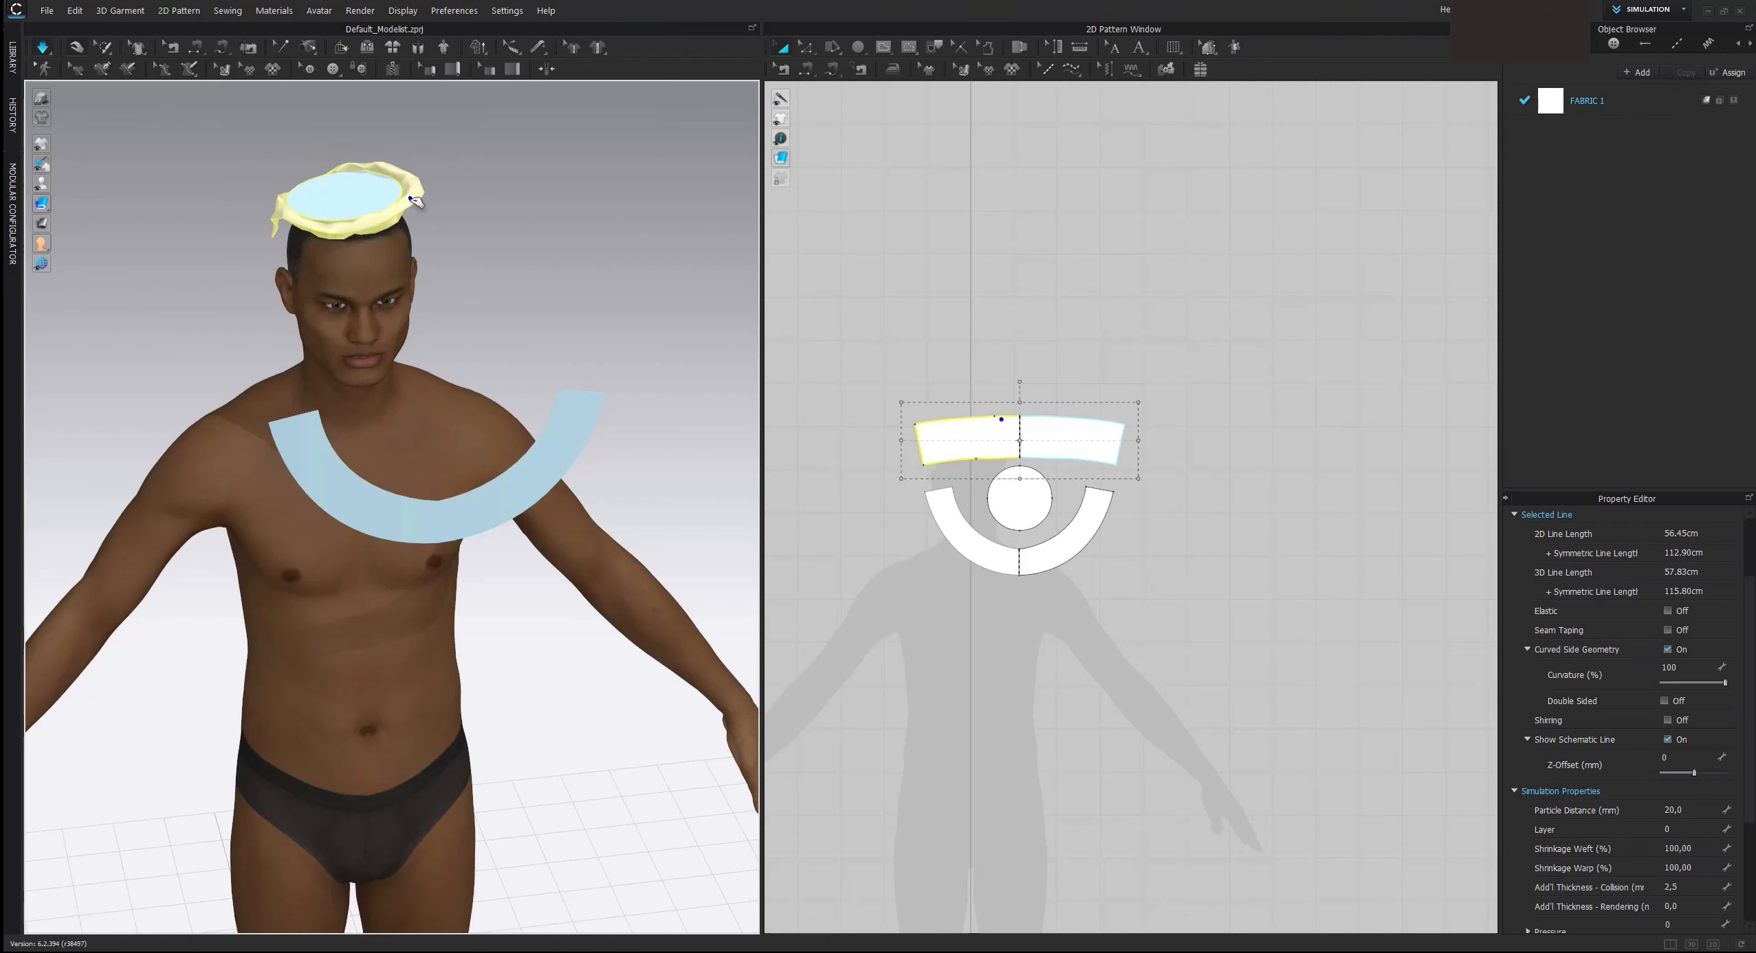
drag(415, 199, 461, 296)
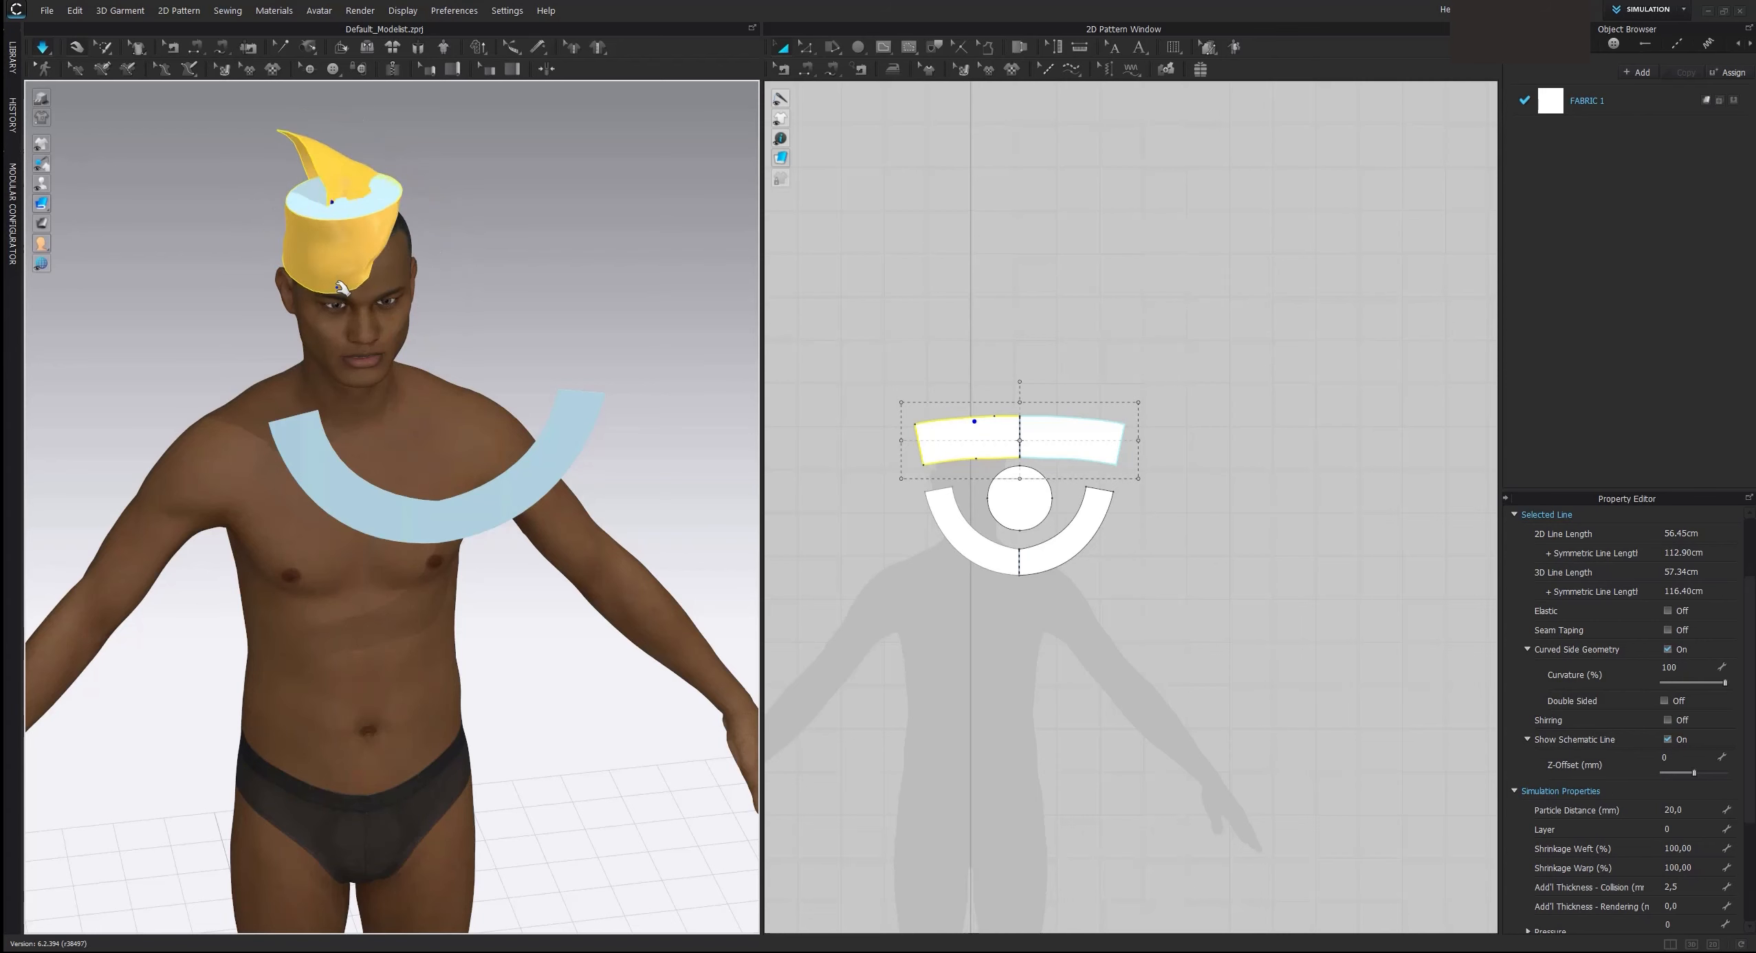
Step: Pull the crown's loose sides down around the avatar's head until both ends hang at the back, and stop simulating
right_drag(443, 392, 198, 262)
drag(392, 179, 466, 336)
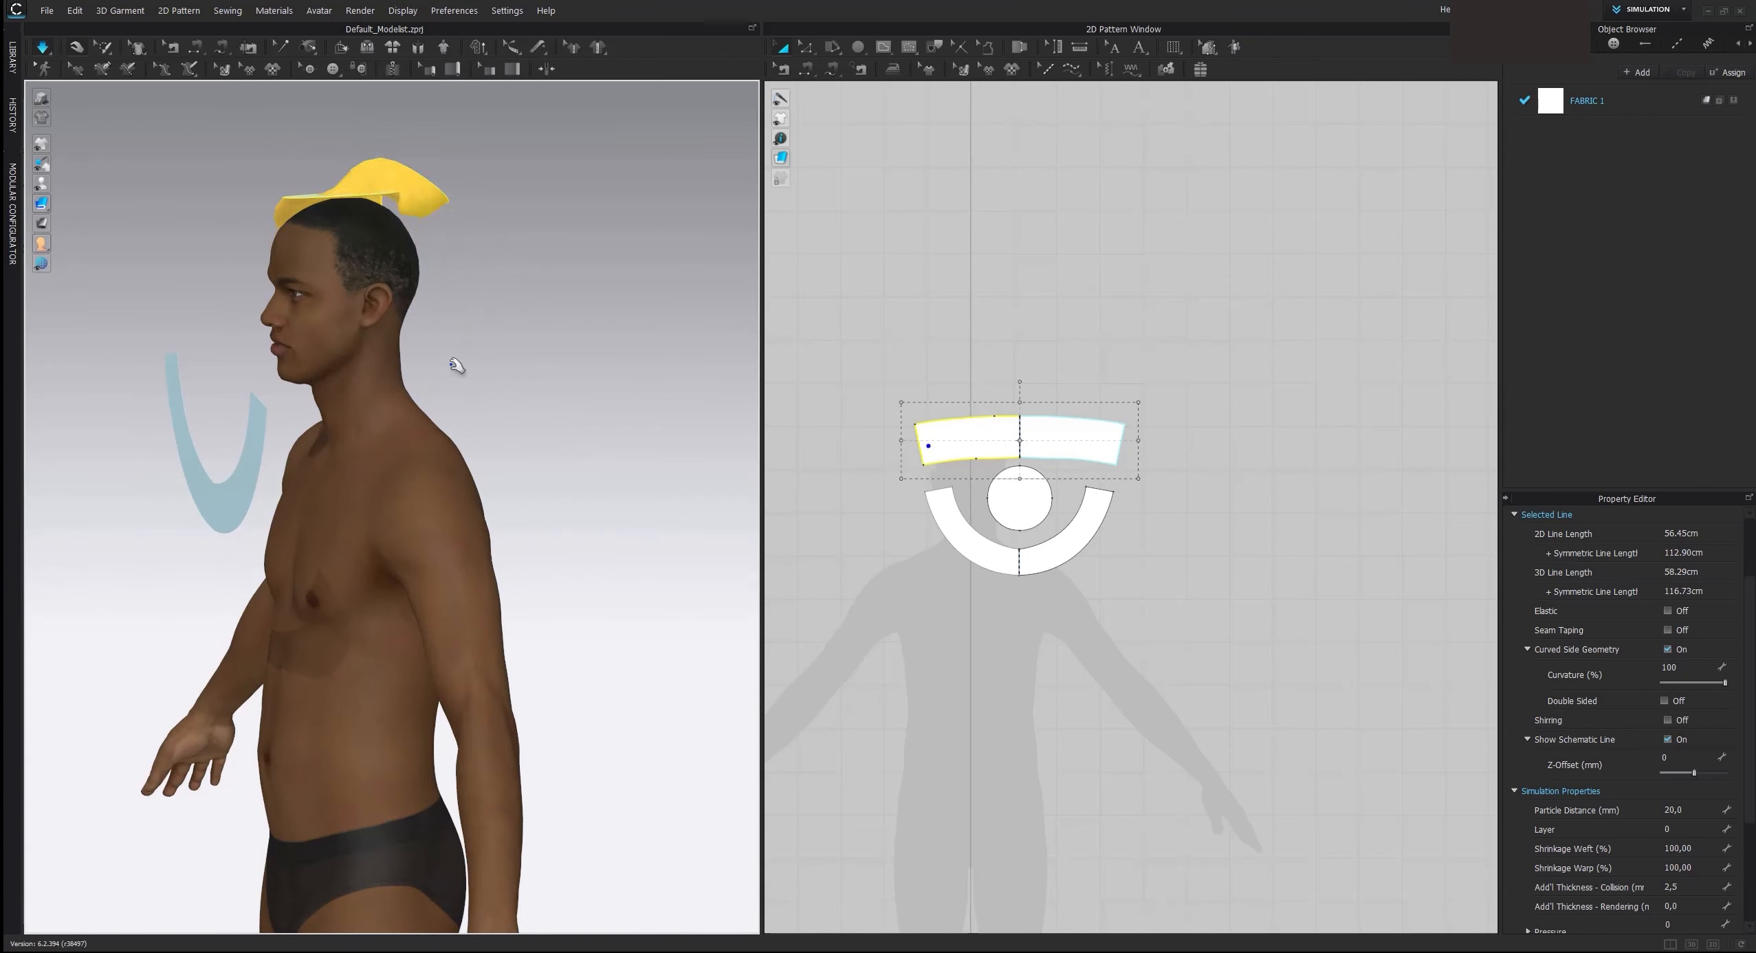
right_drag(310, 272, 446, 334)
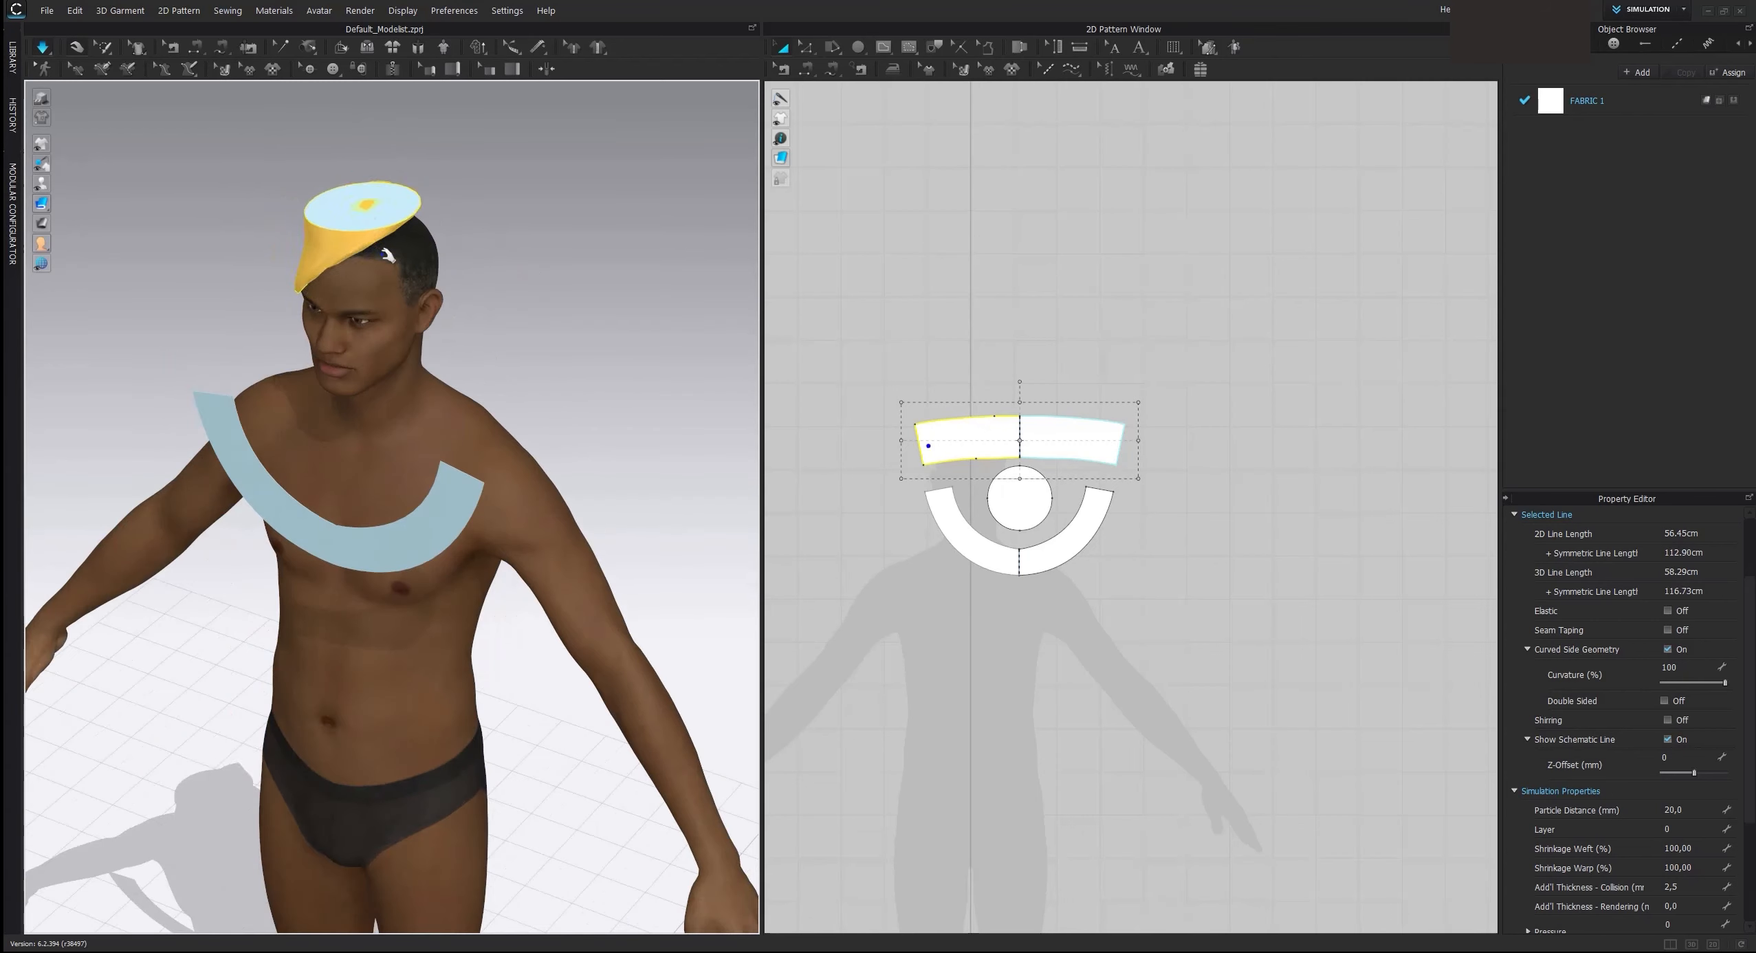
drag(392, 231, 536, 357)
right_drag(537, 358, 471, 306)
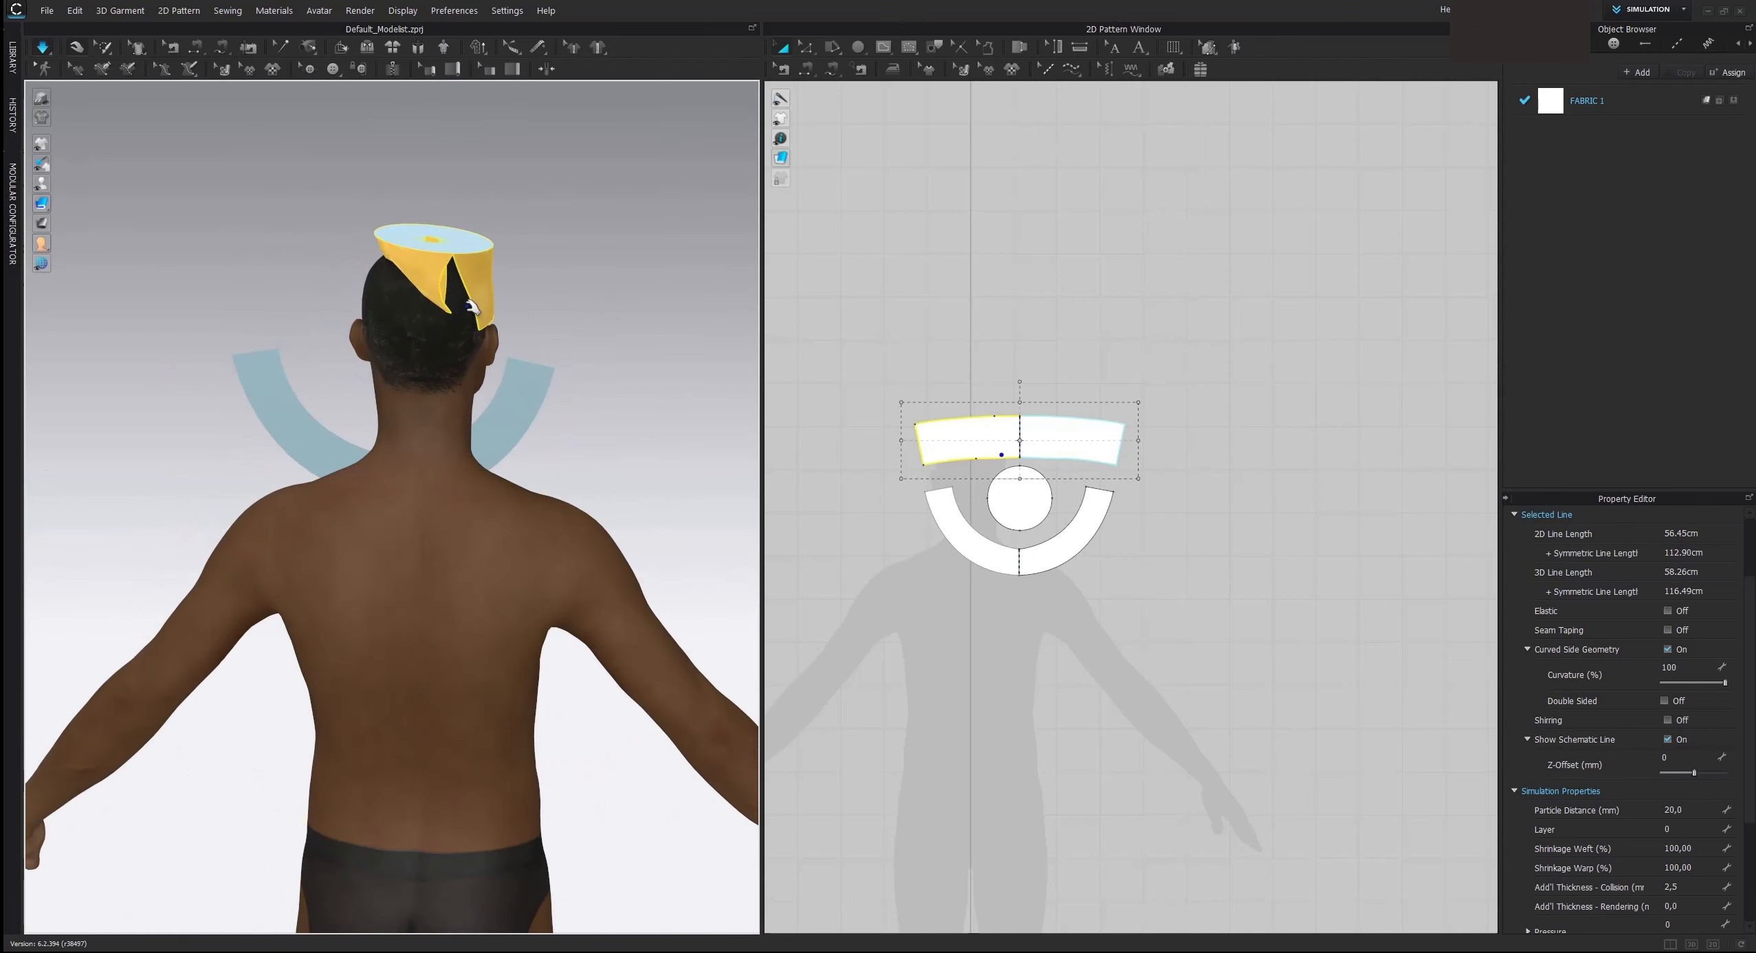
drag(440, 282, 301, 474)
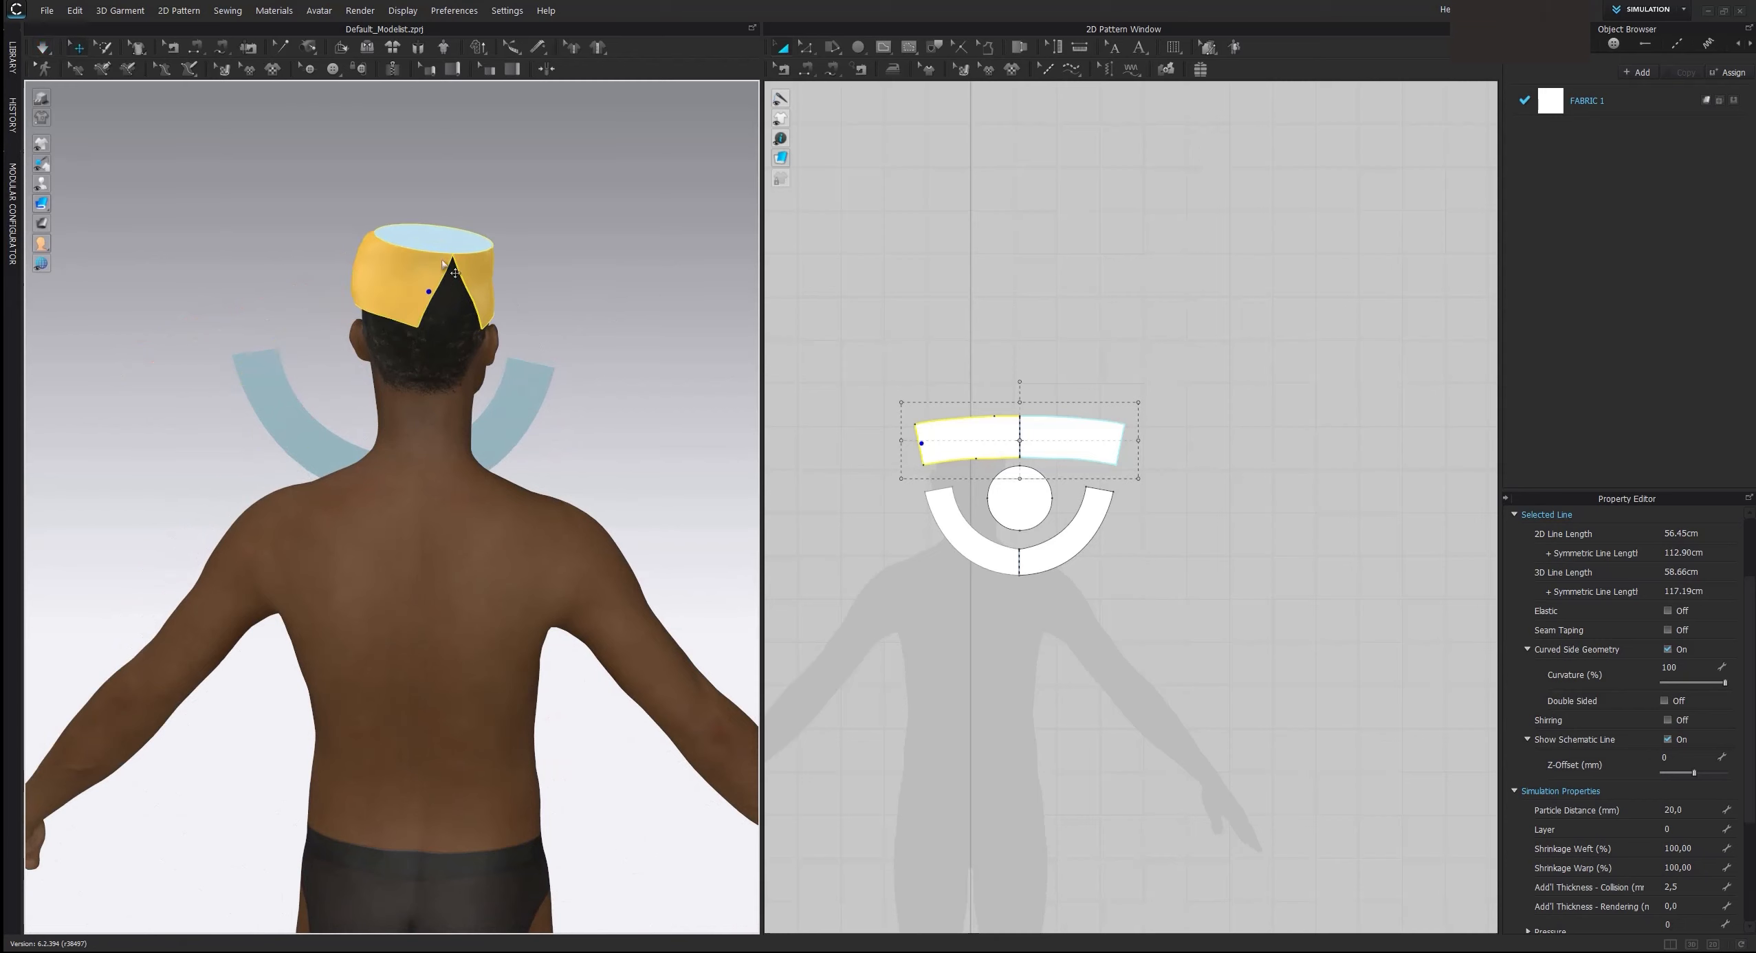
Step: Sew the crown's two short ends together to close the gap at the back of the head
click(832, 72)
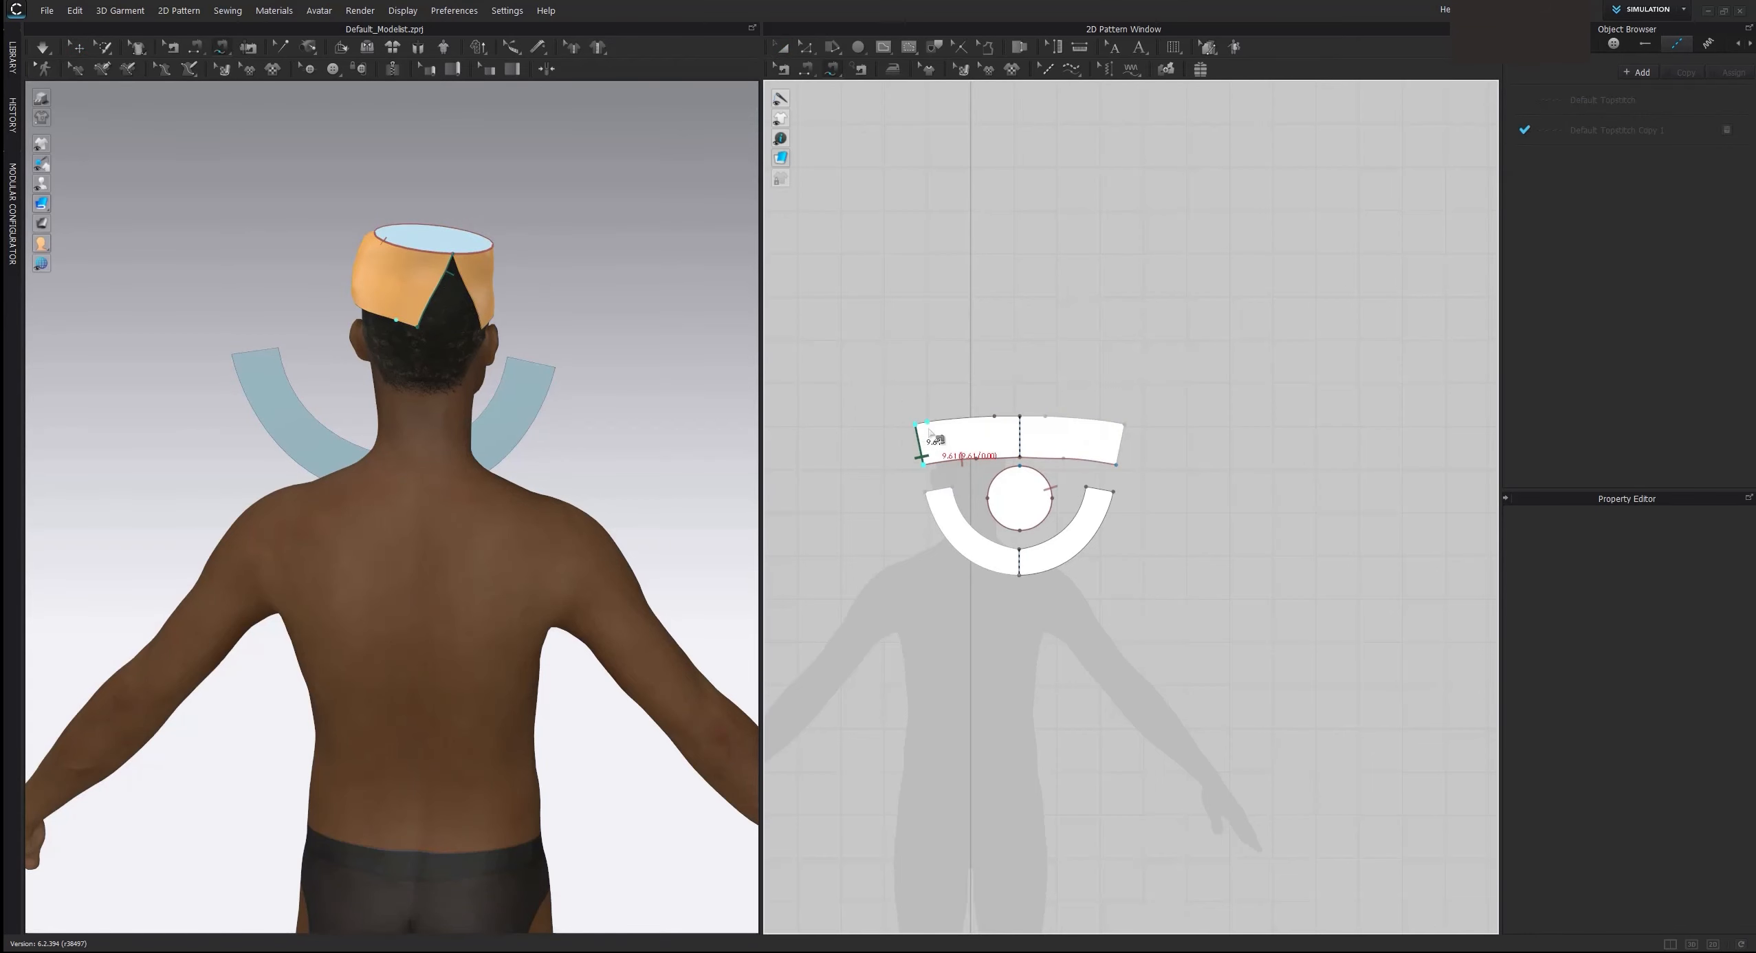
click(929, 432)
click(1126, 440)
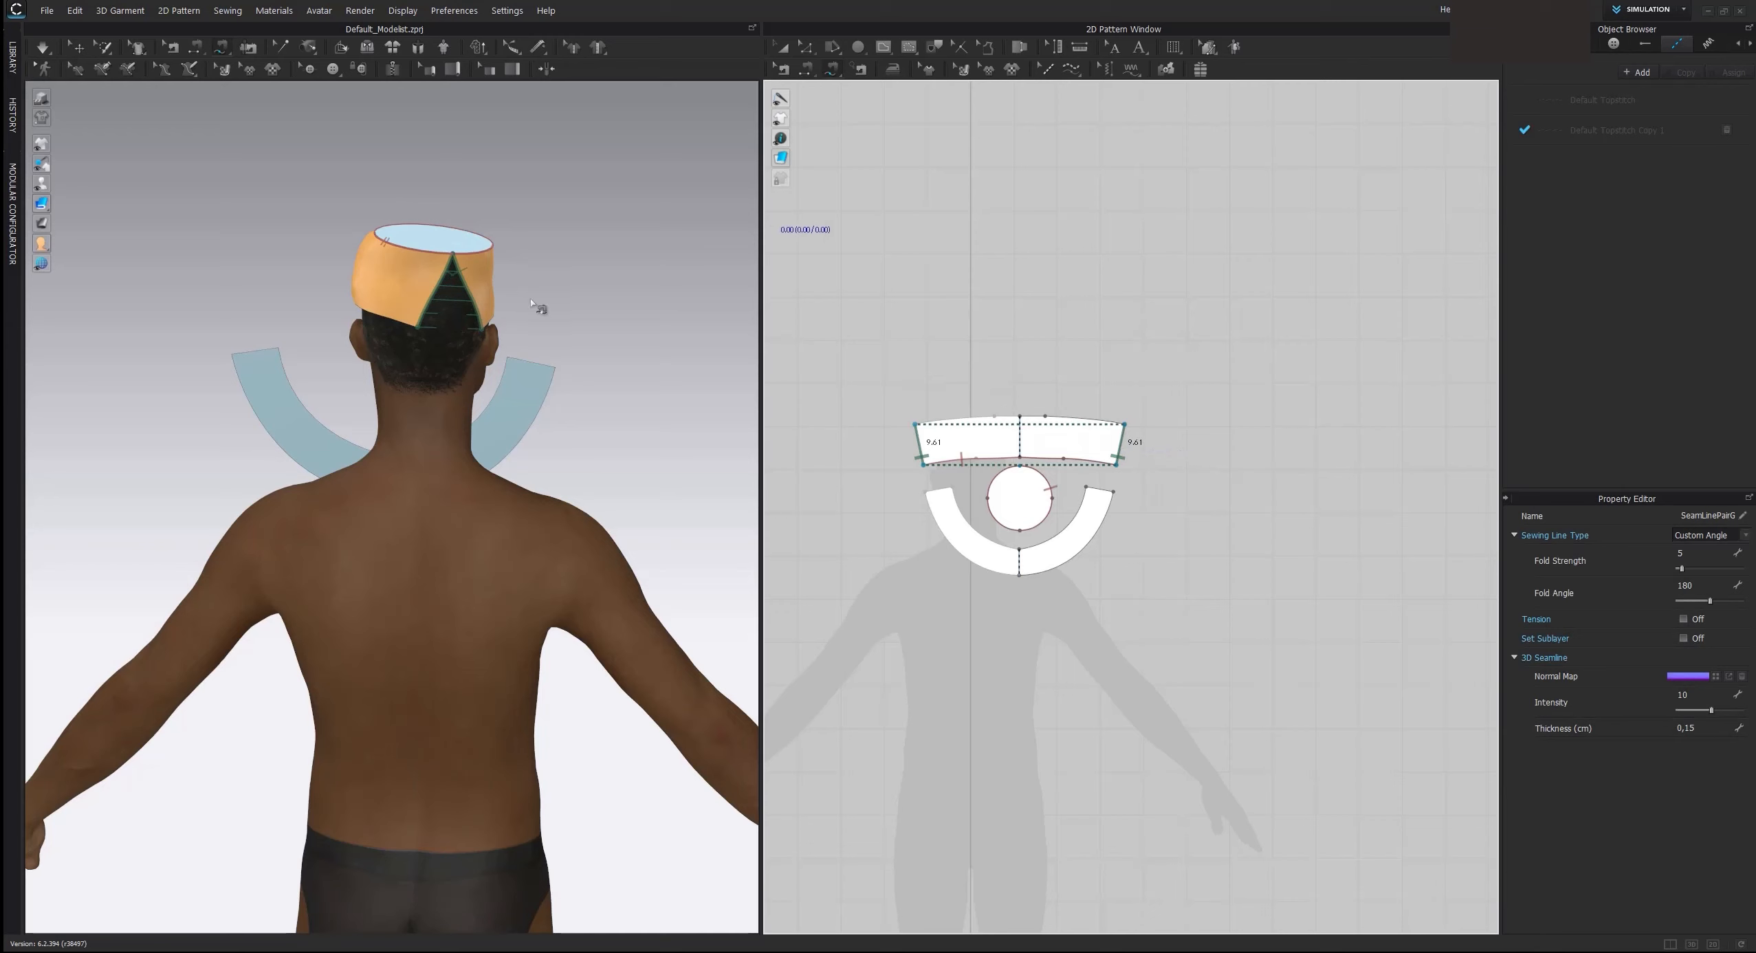
Step: Simulate the closed crown and pull its front and side down evenly around the head
key(space)
key(space)
right_drag(454, 302, 565, 294)
key(q)
key(space)
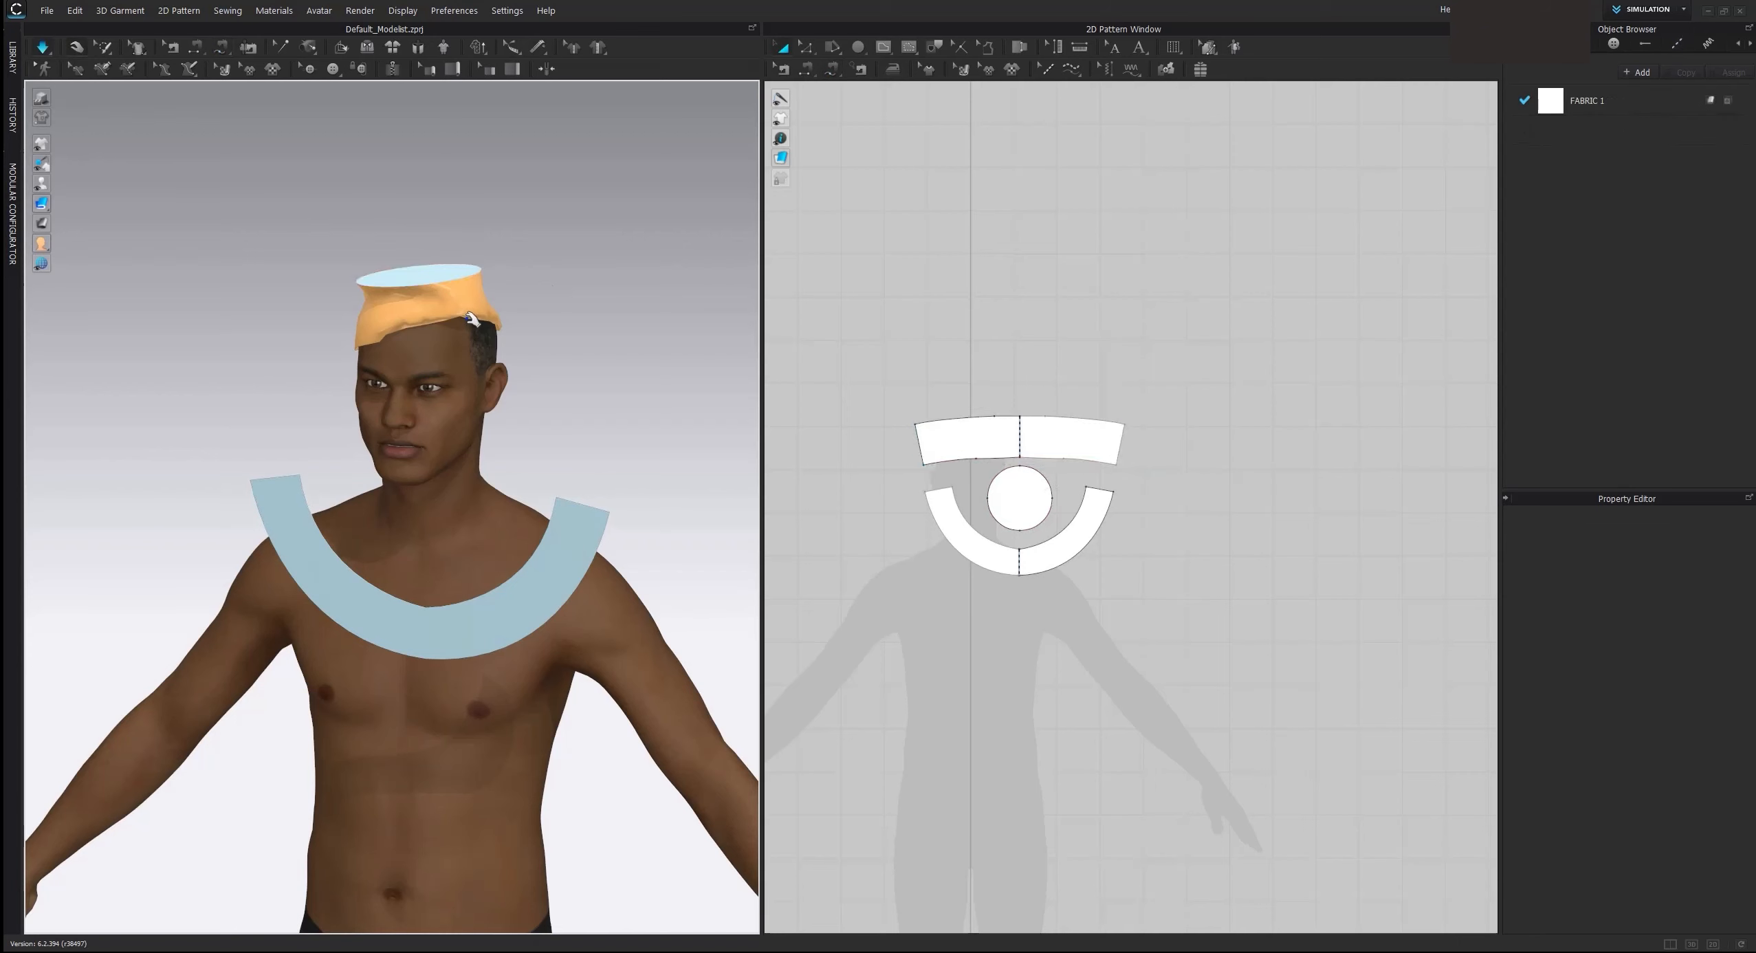
drag(467, 315, 552, 367)
drag(413, 324, 462, 388)
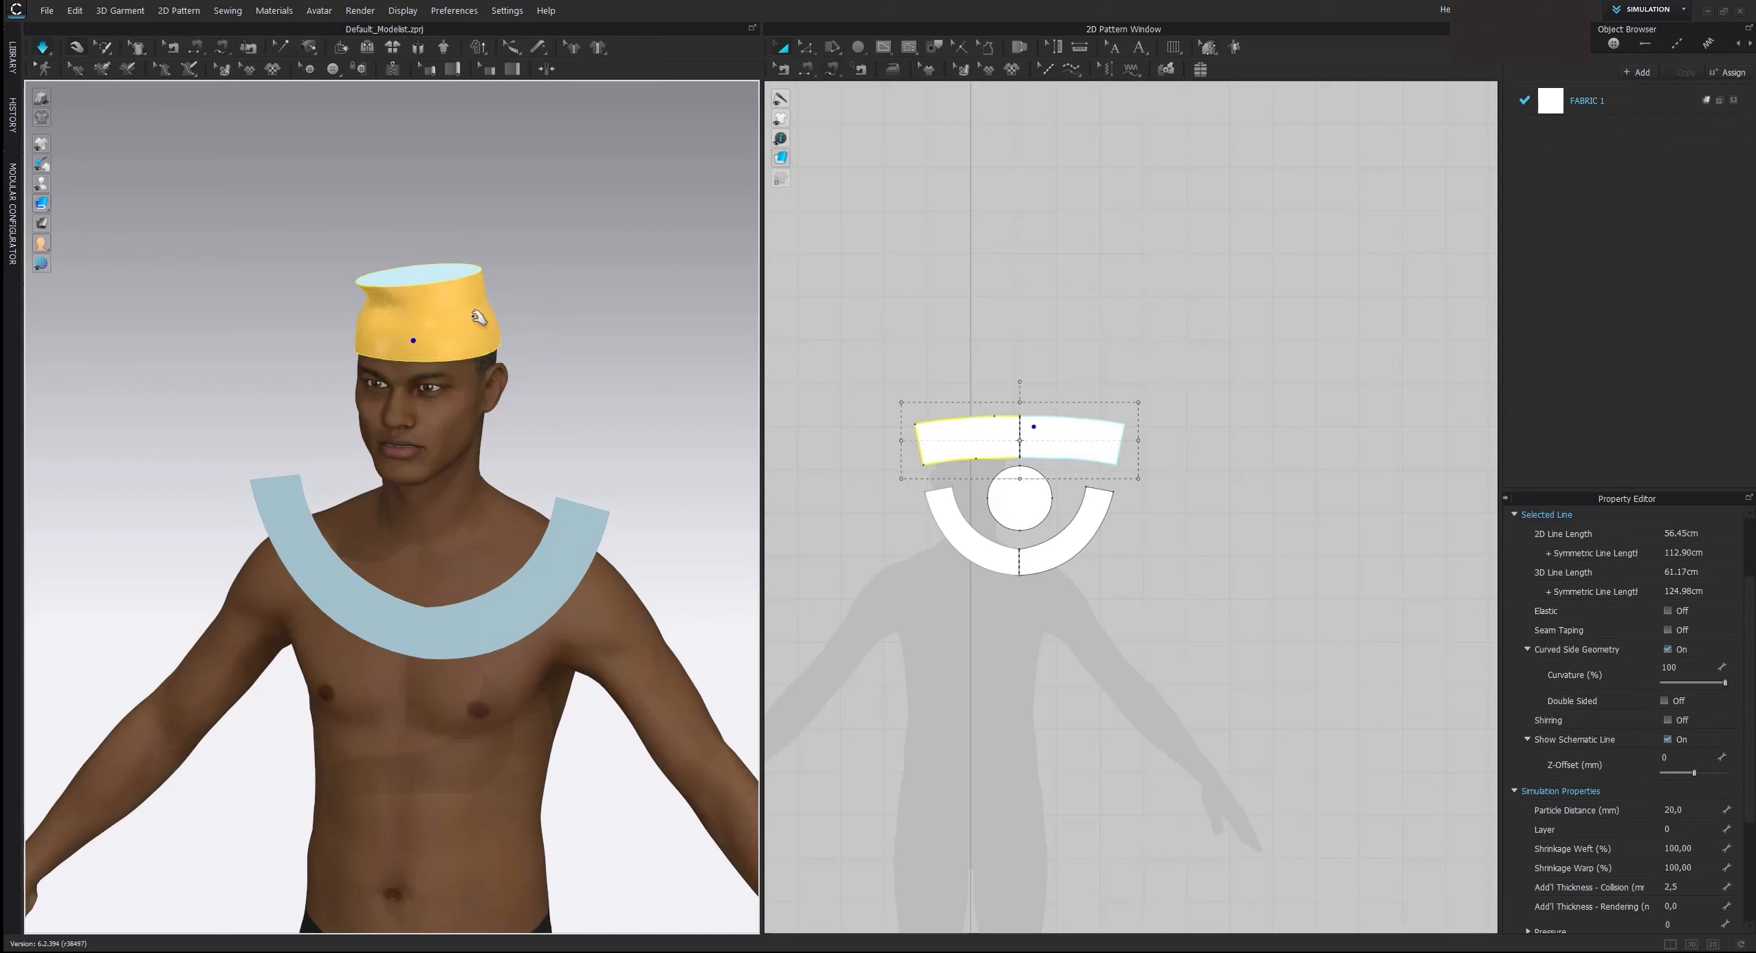
key(space)
Step: Rotate the tilted circular top level in 3D and position it over the crown's opening
key(m)
right_drag(477, 311, 513, 303)
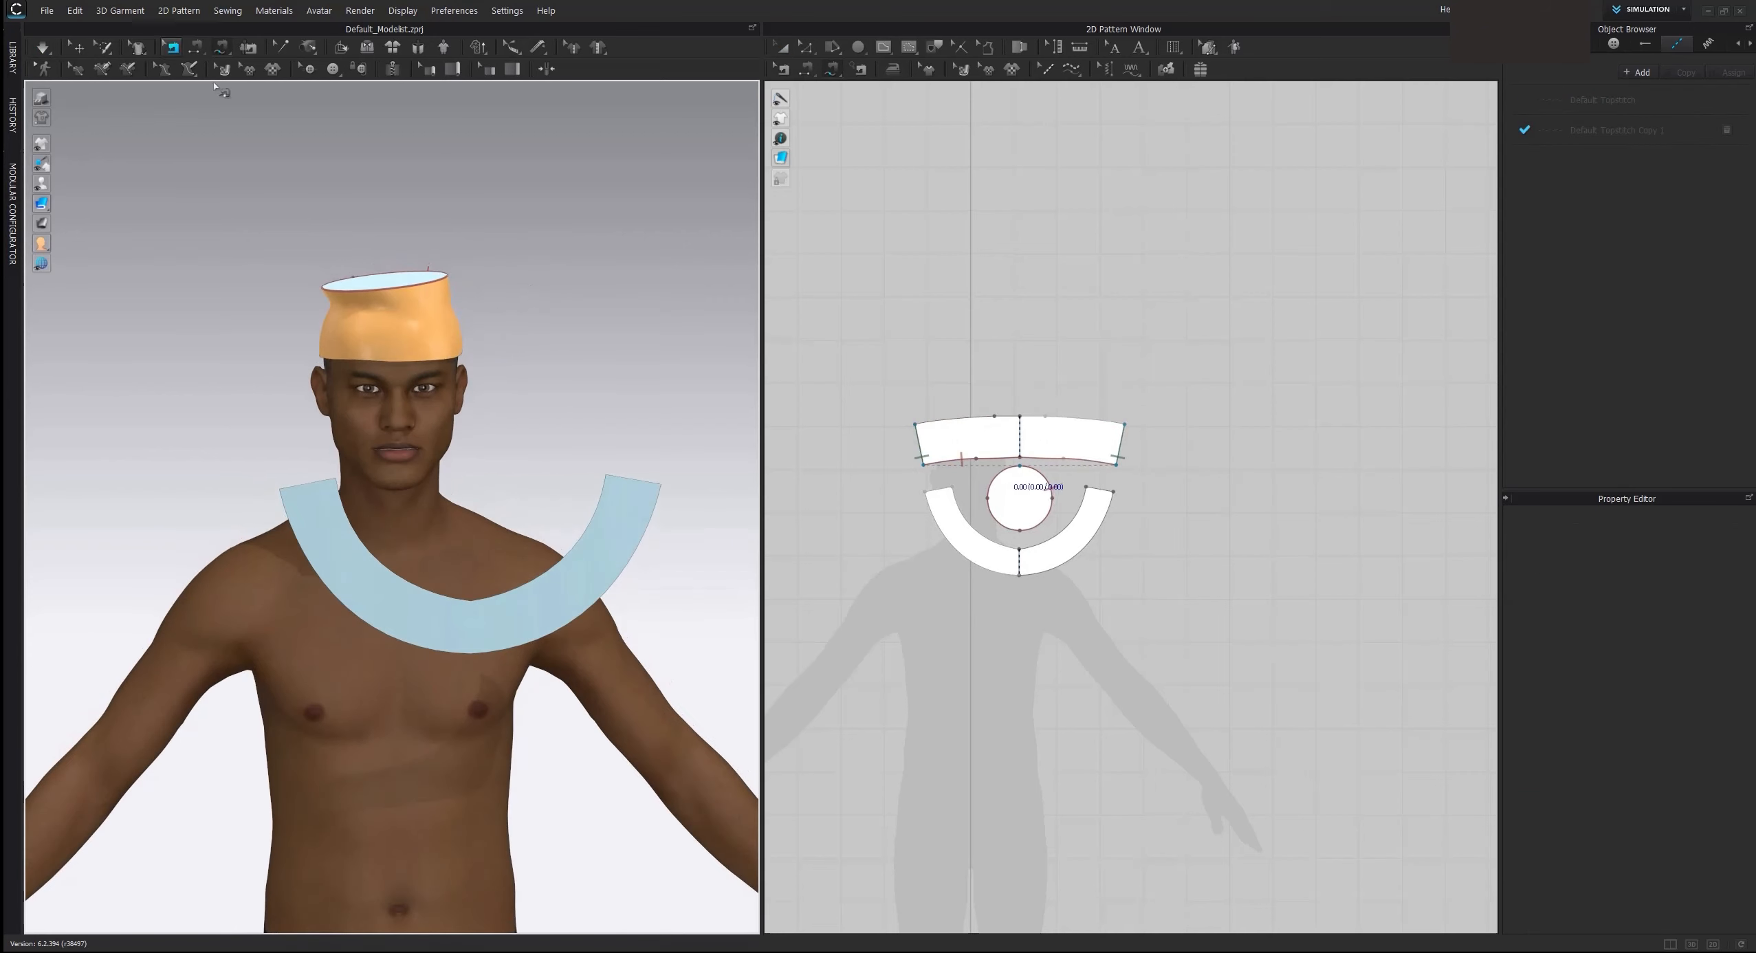
click(77, 48)
click(417, 280)
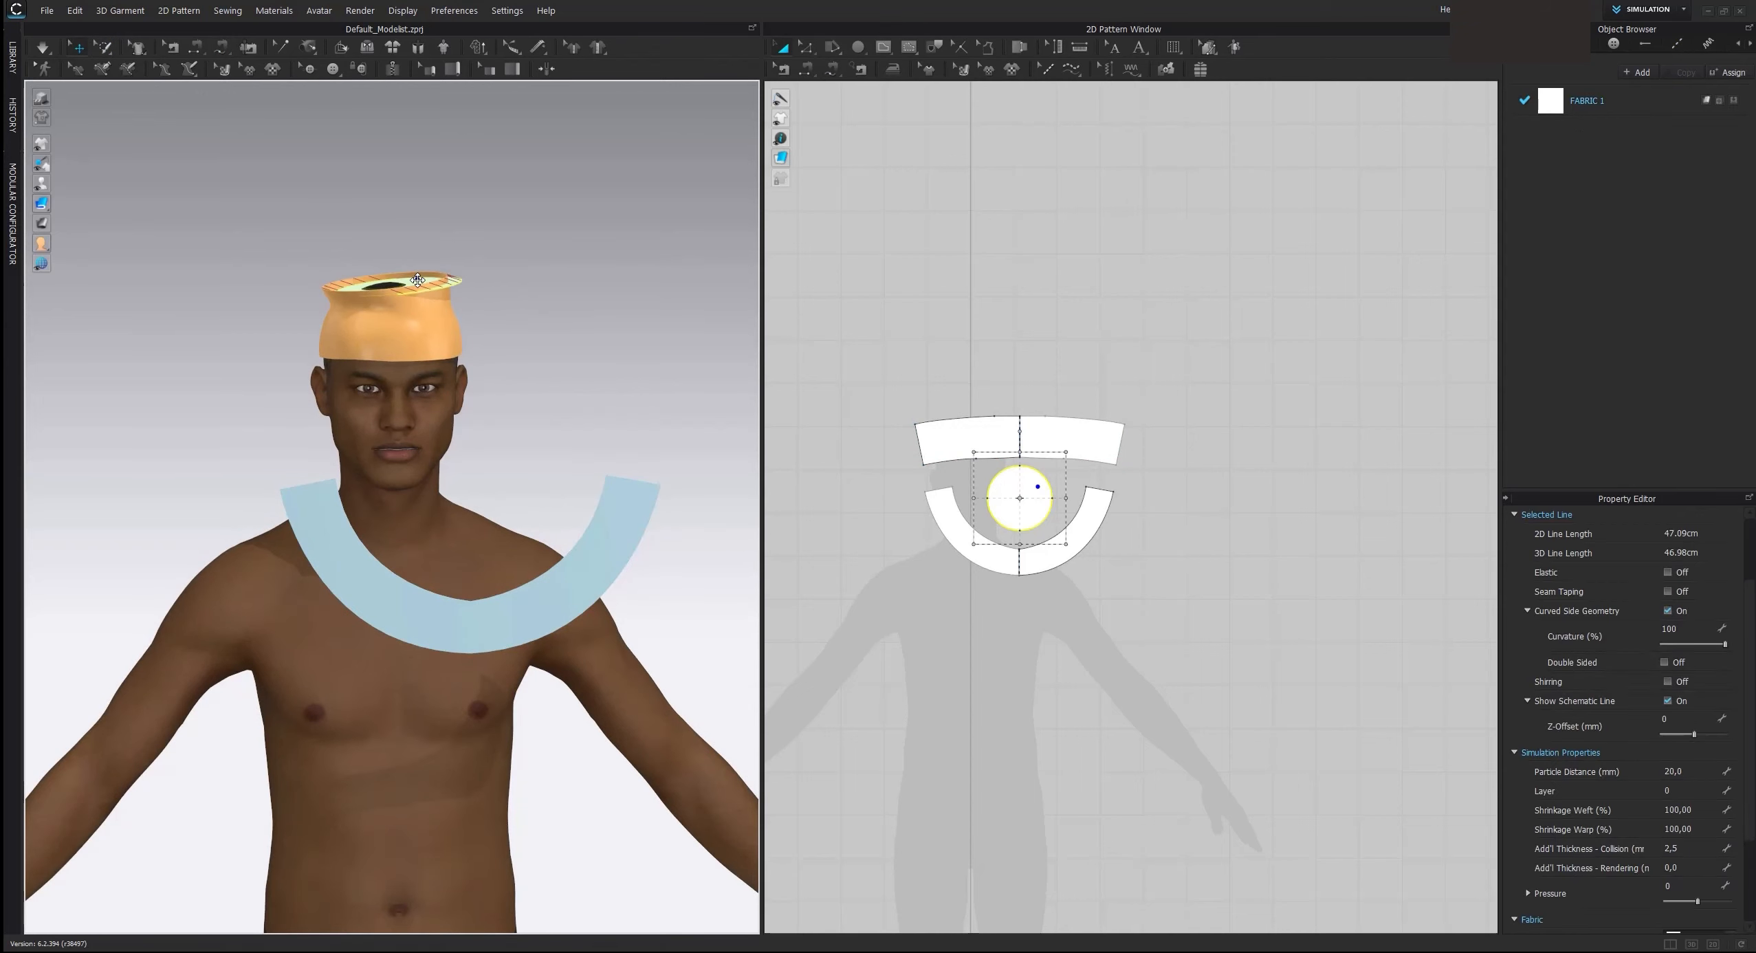
click(423, 295)
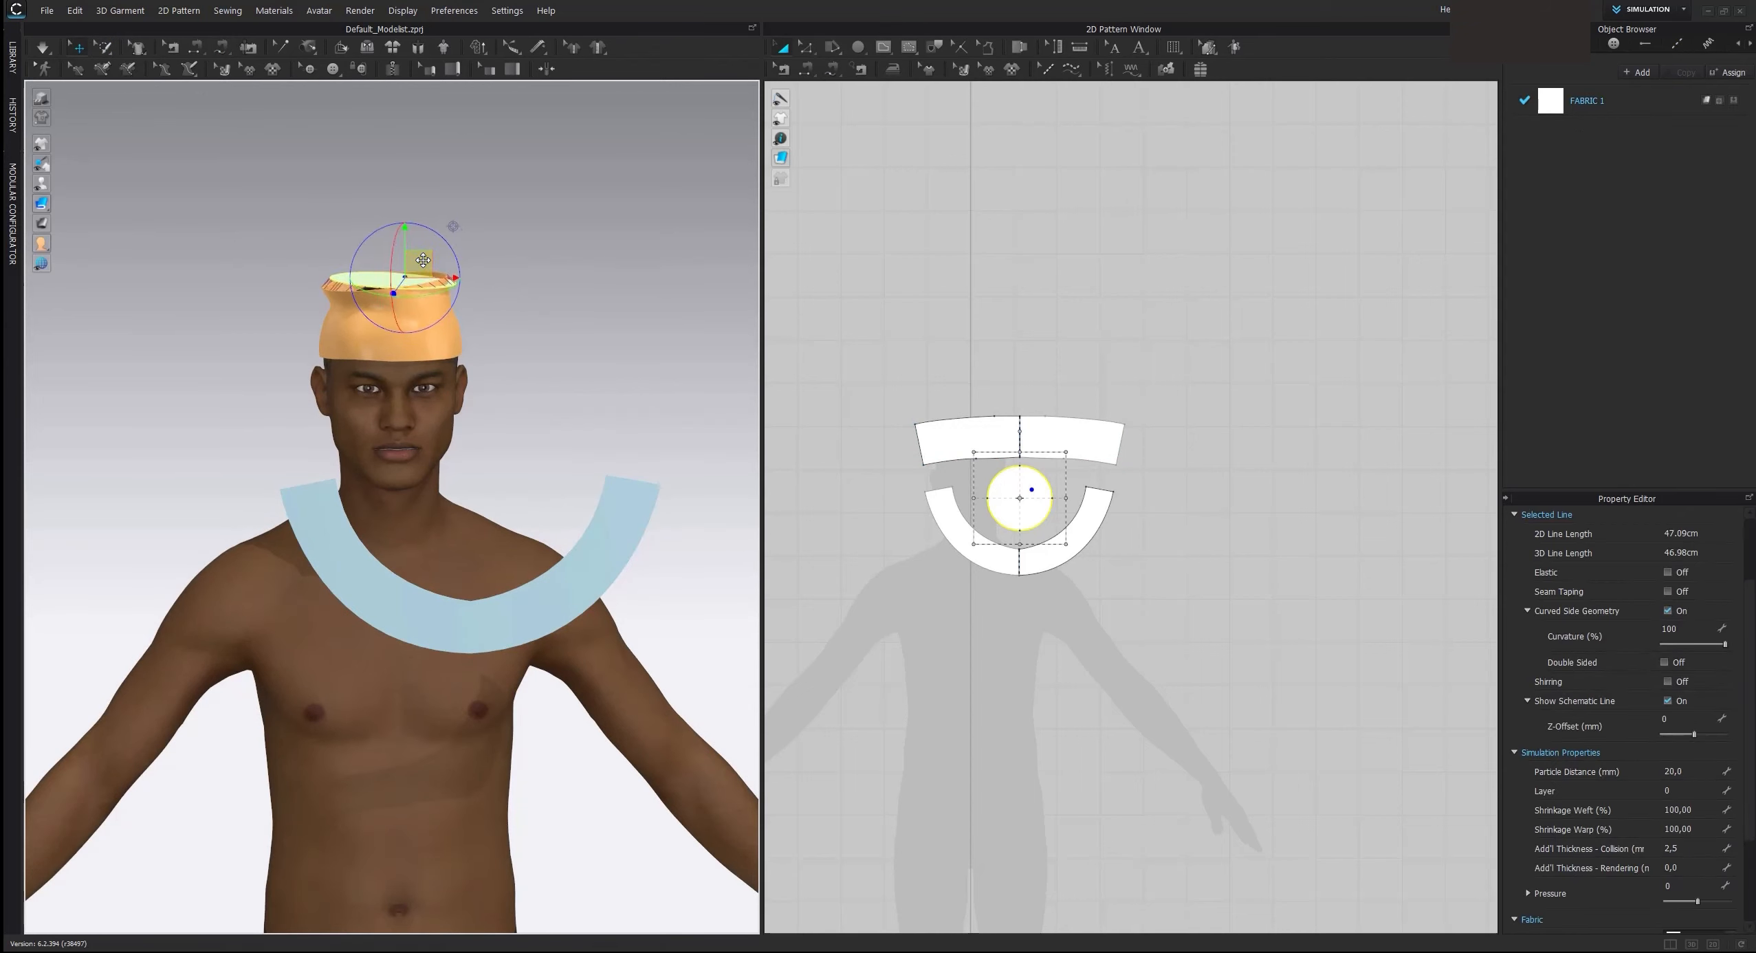
click(490, 263)
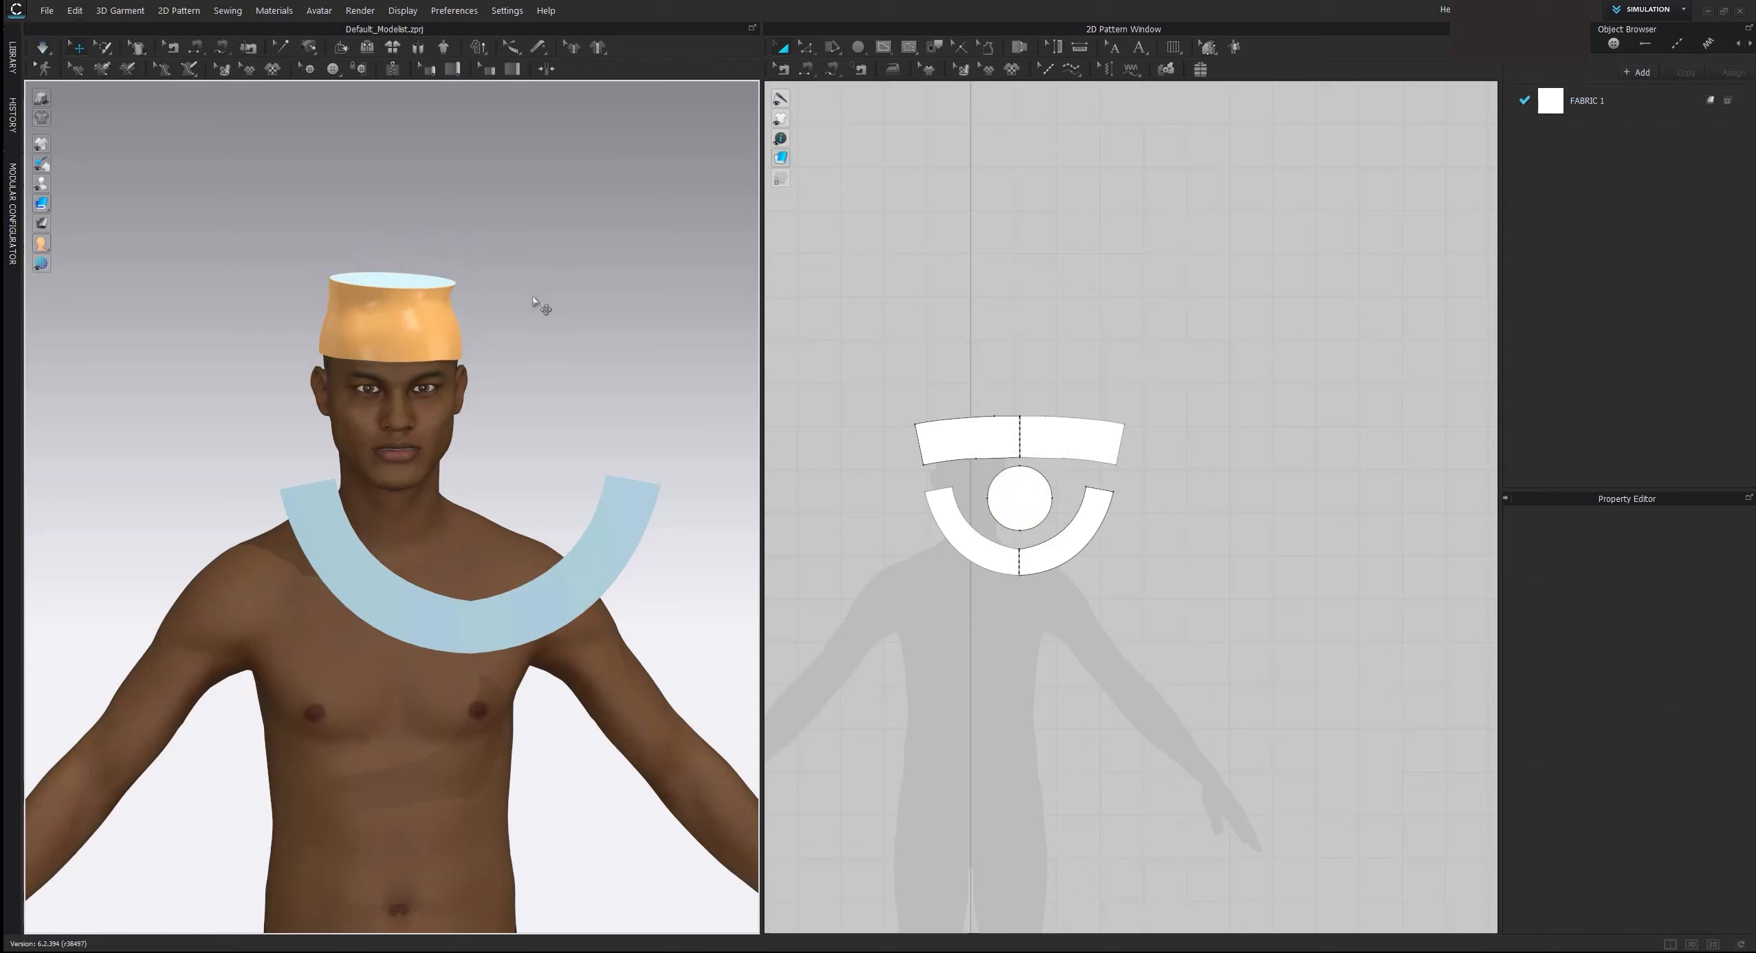
Step: Inspect the crown from the sides and back, and nudge the circular top in 3D to align it with the crown
right_drag(576, 296, 413, 282)
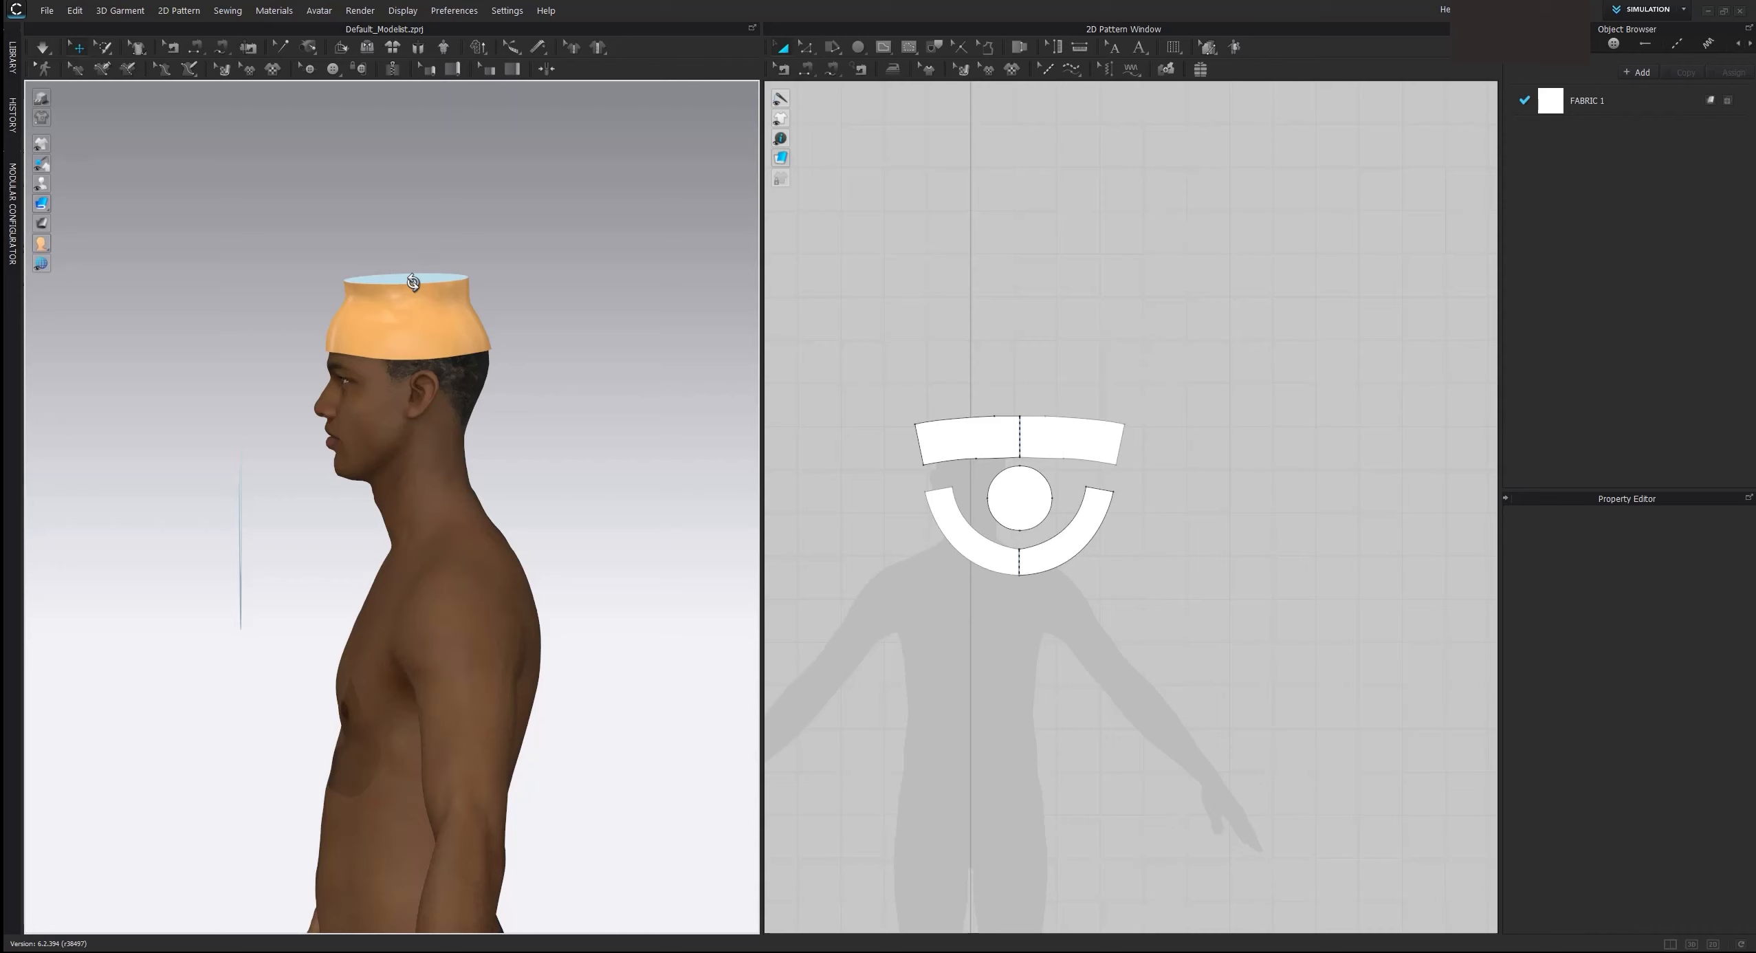
right_drag(526, 278, 685, 281)
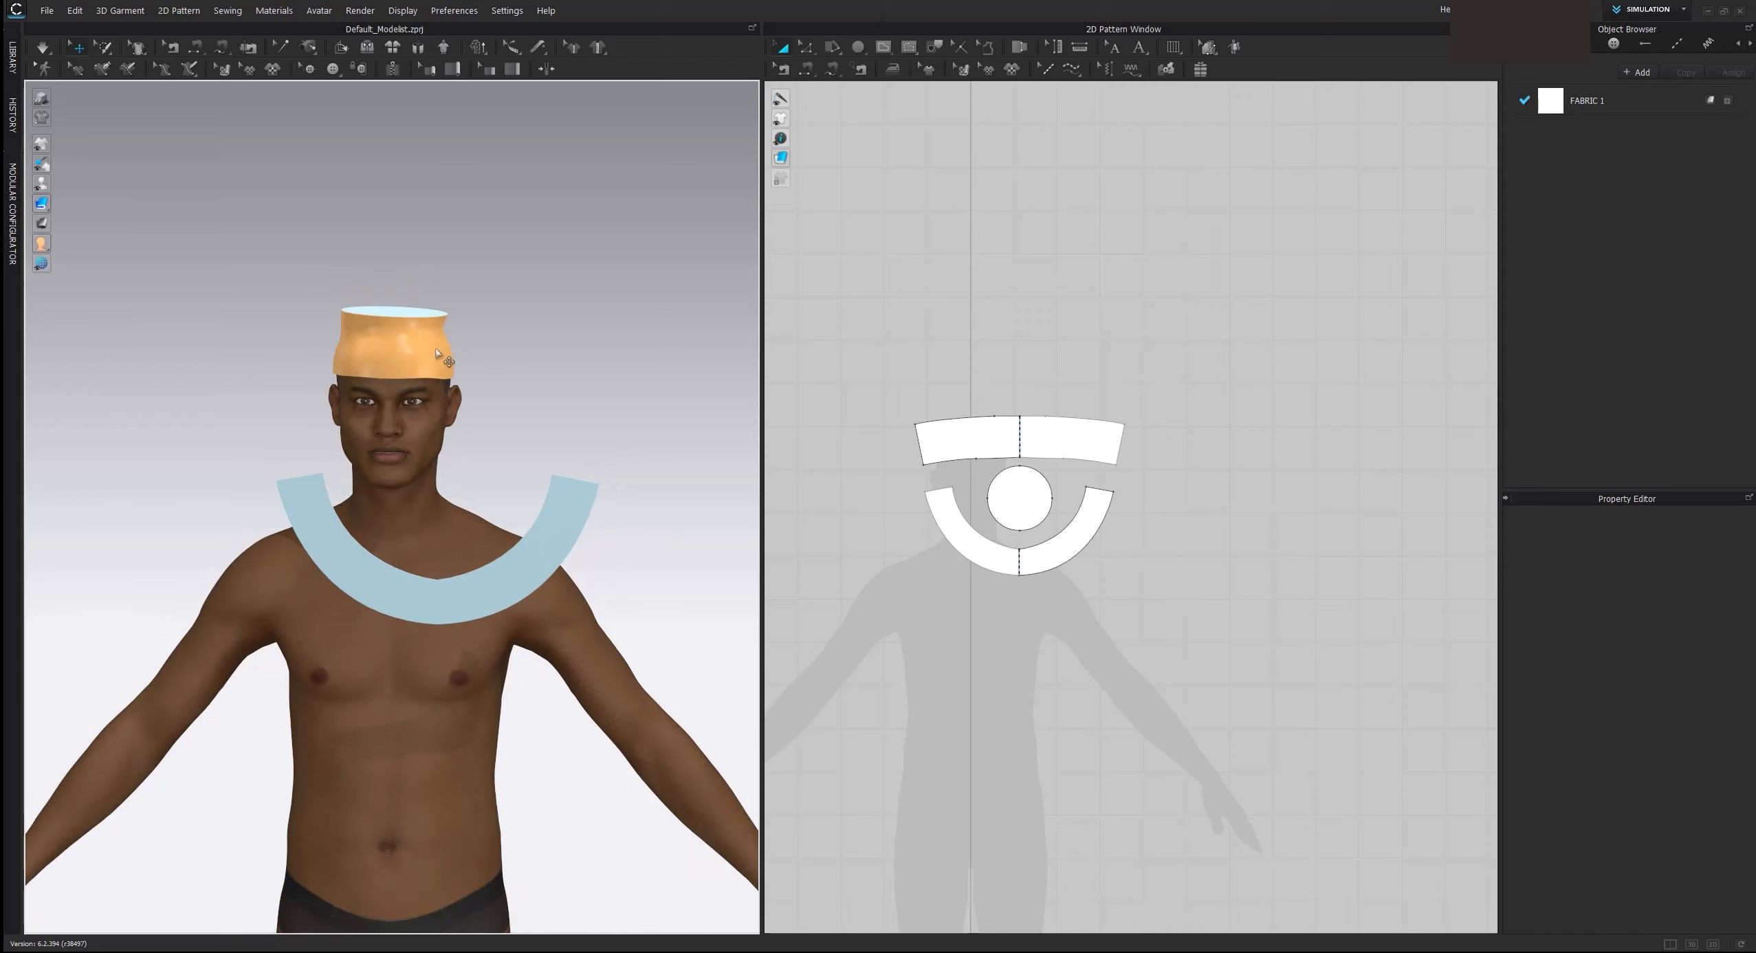
right_drag(444, 358, 593, 344)
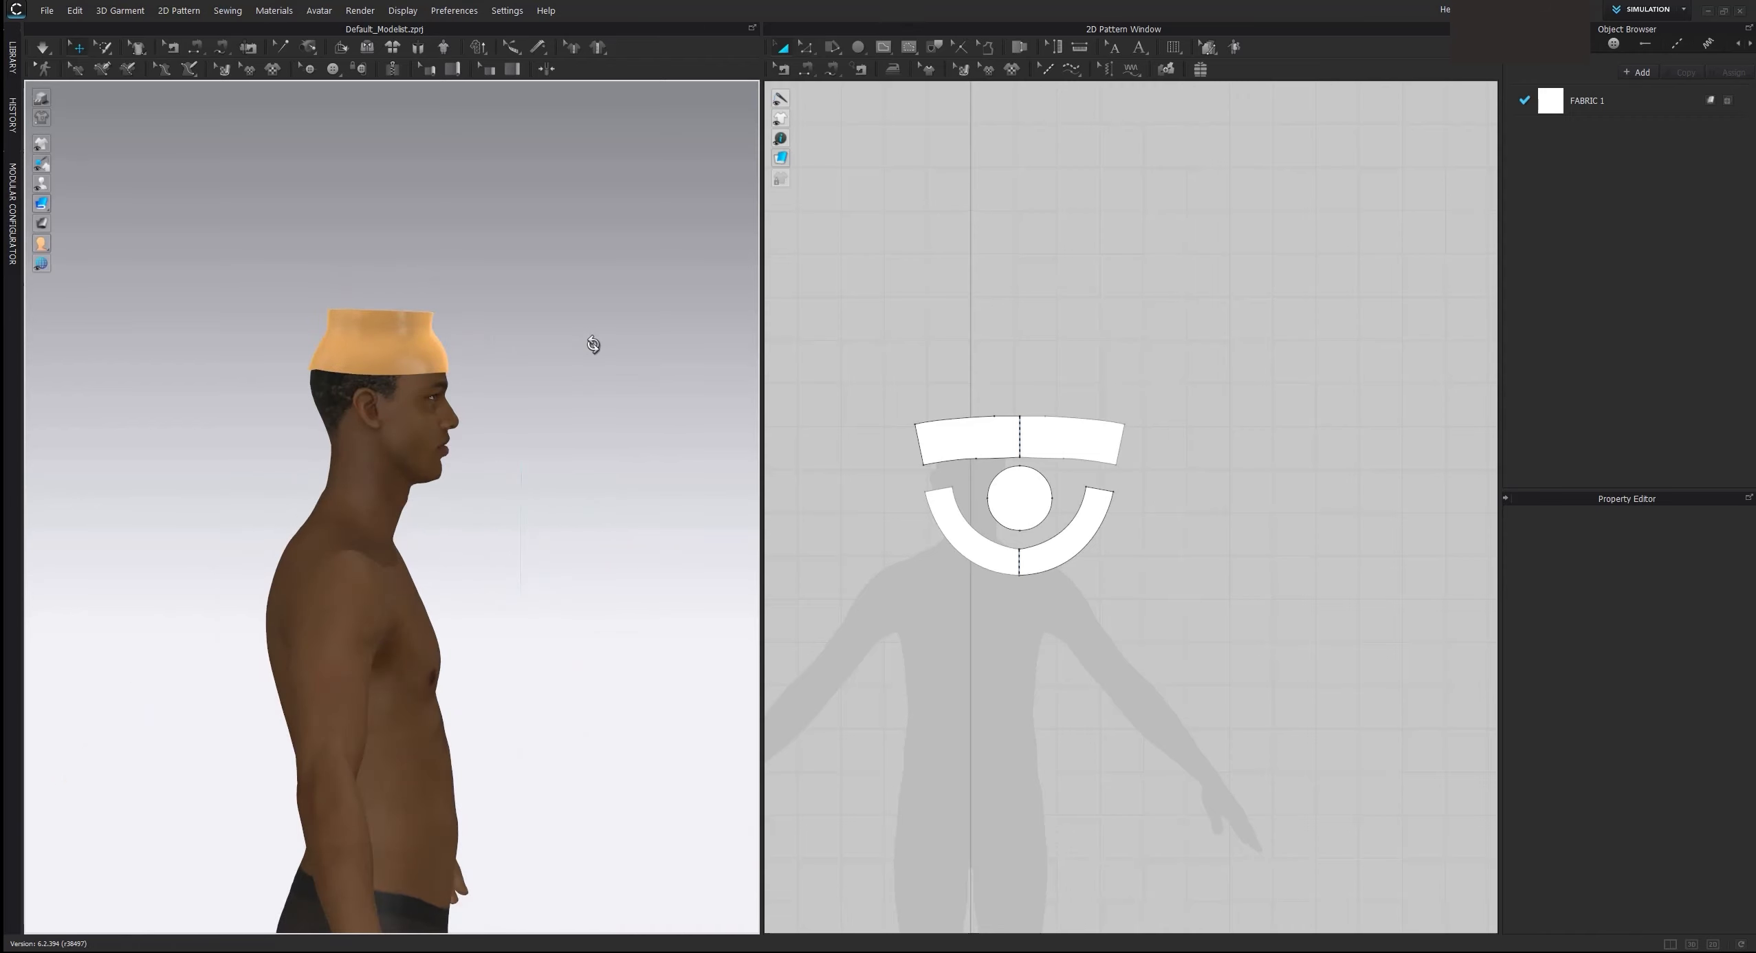
right_drag(486, 367, 420, 392)
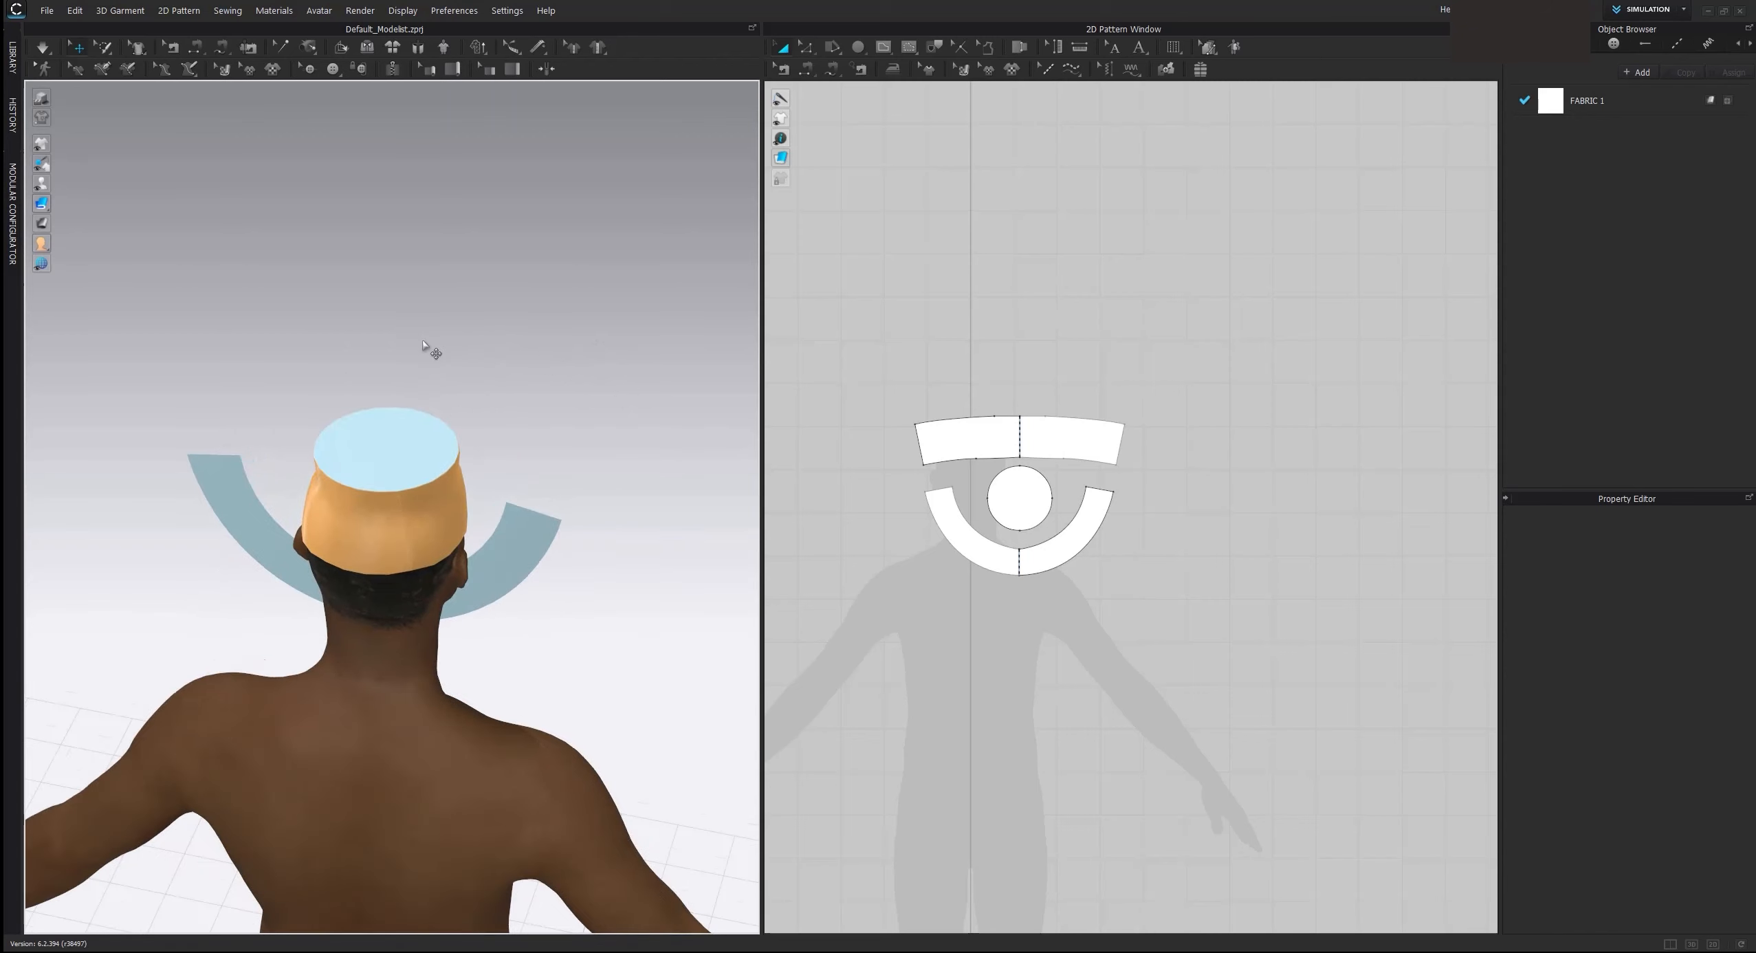
scroll(447, 413, up, 3)
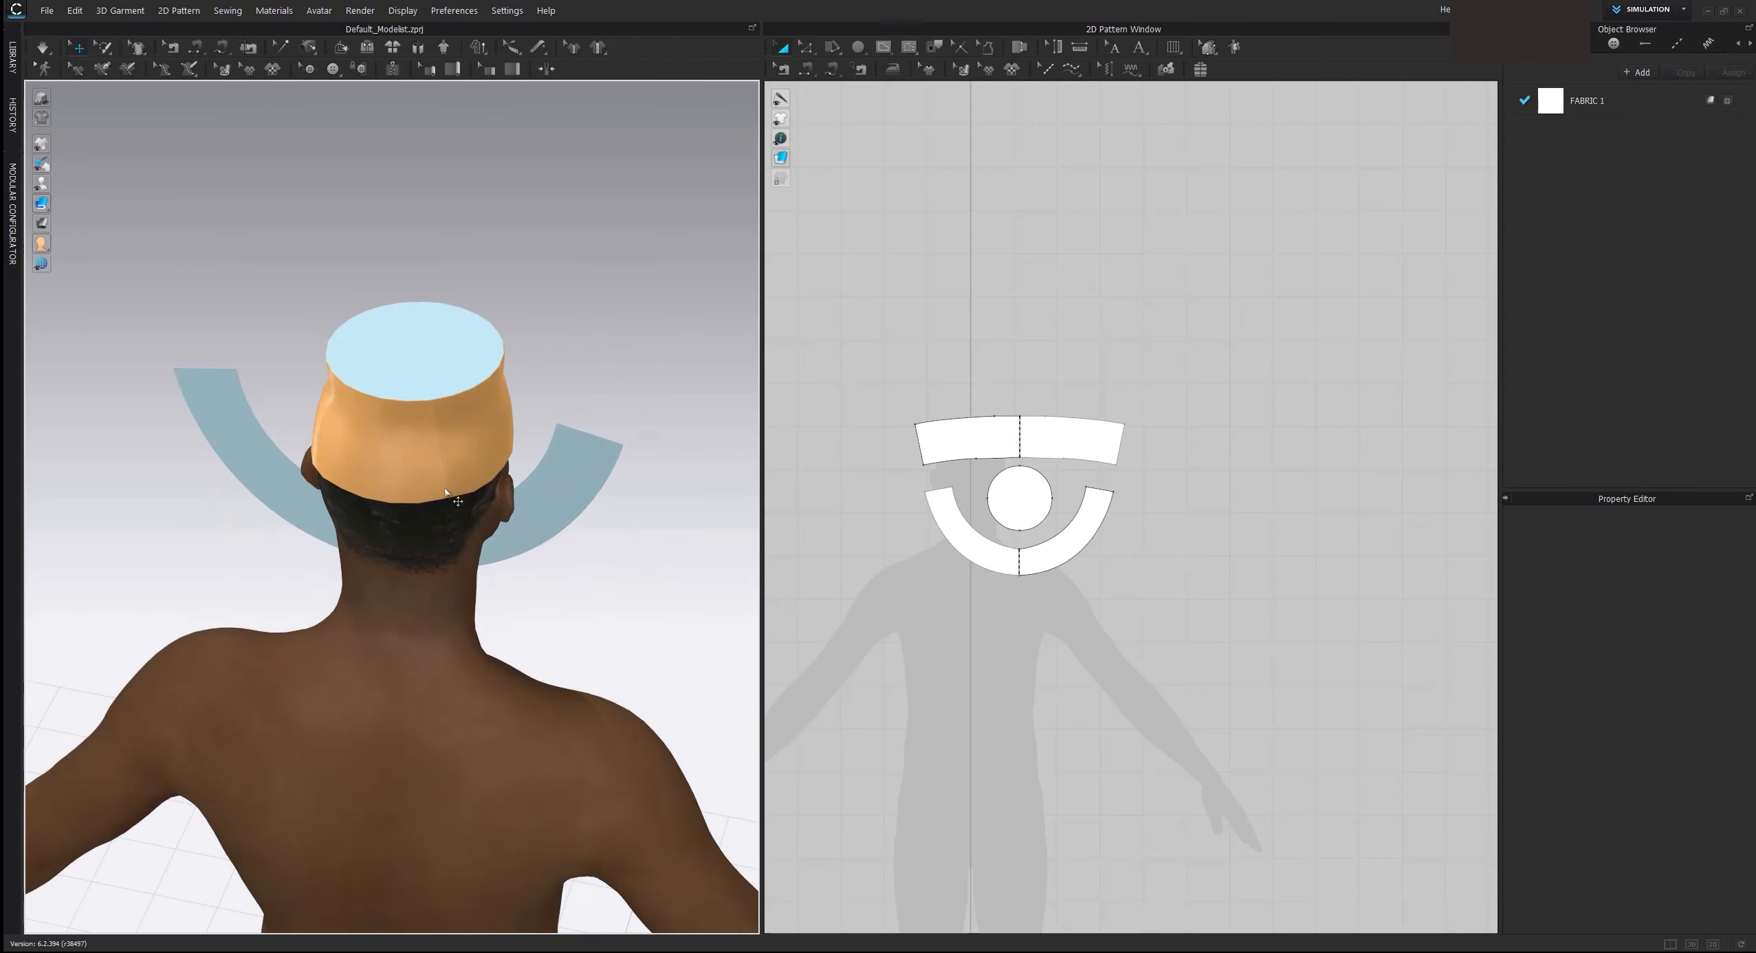
click(441, 391)
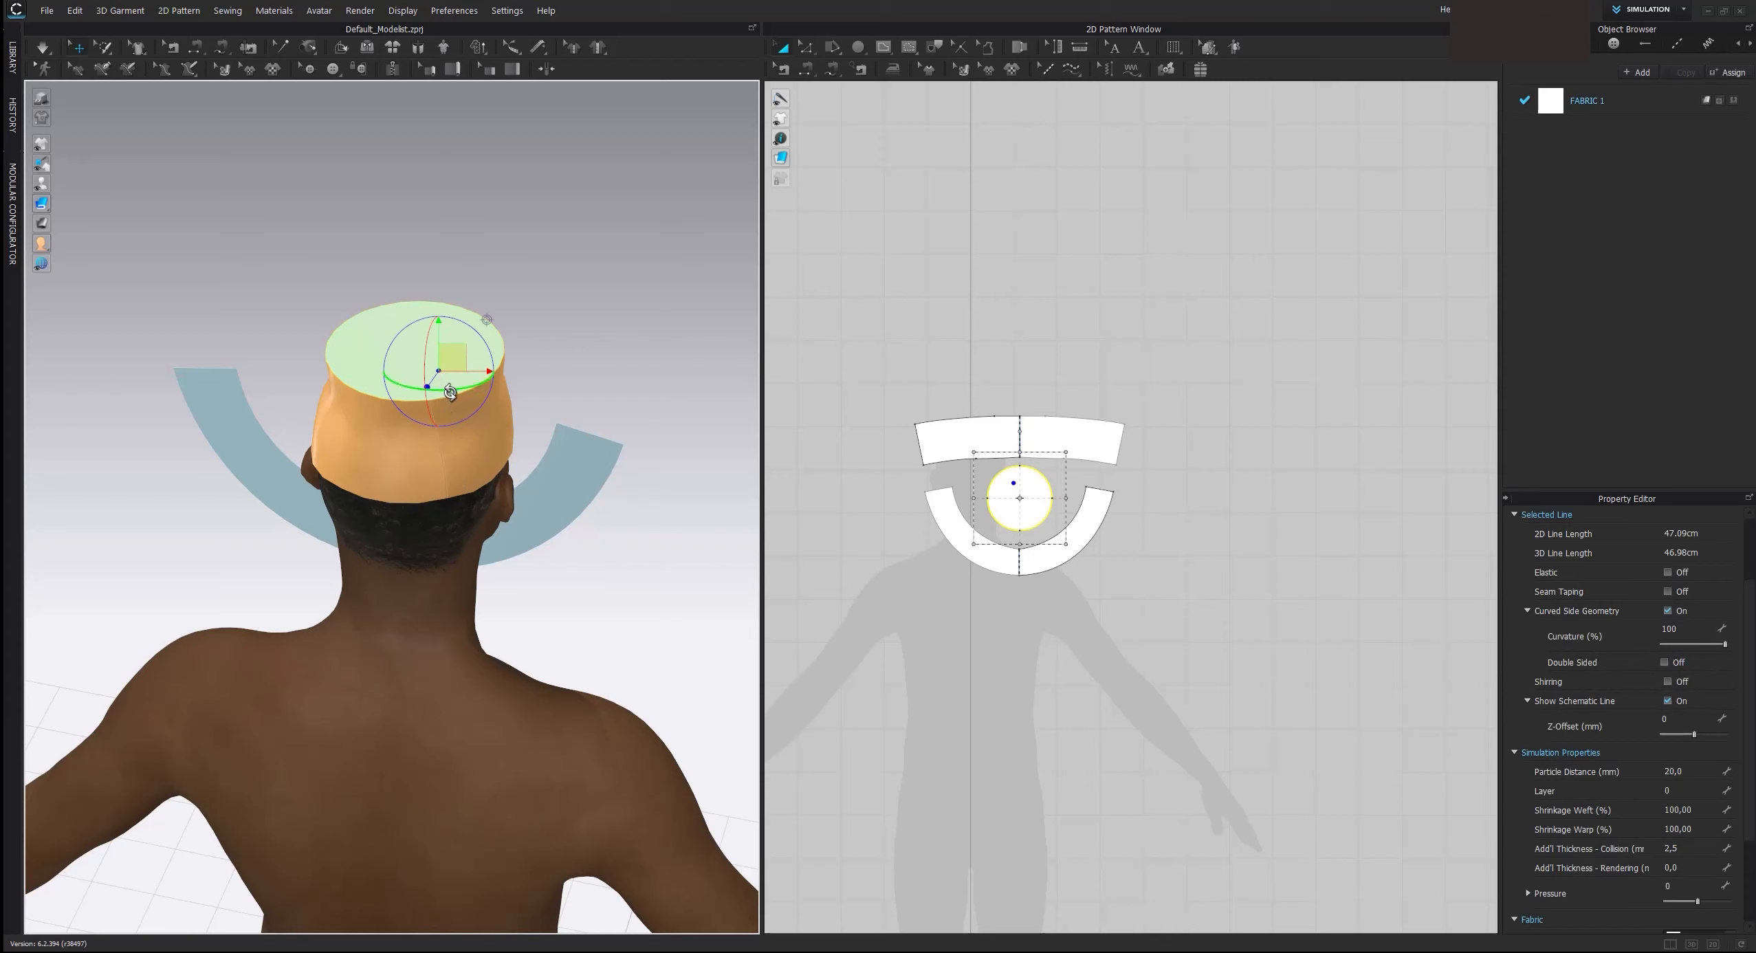
drag(435, 389, 432, 390)
drag(477, 332, 485, 342)
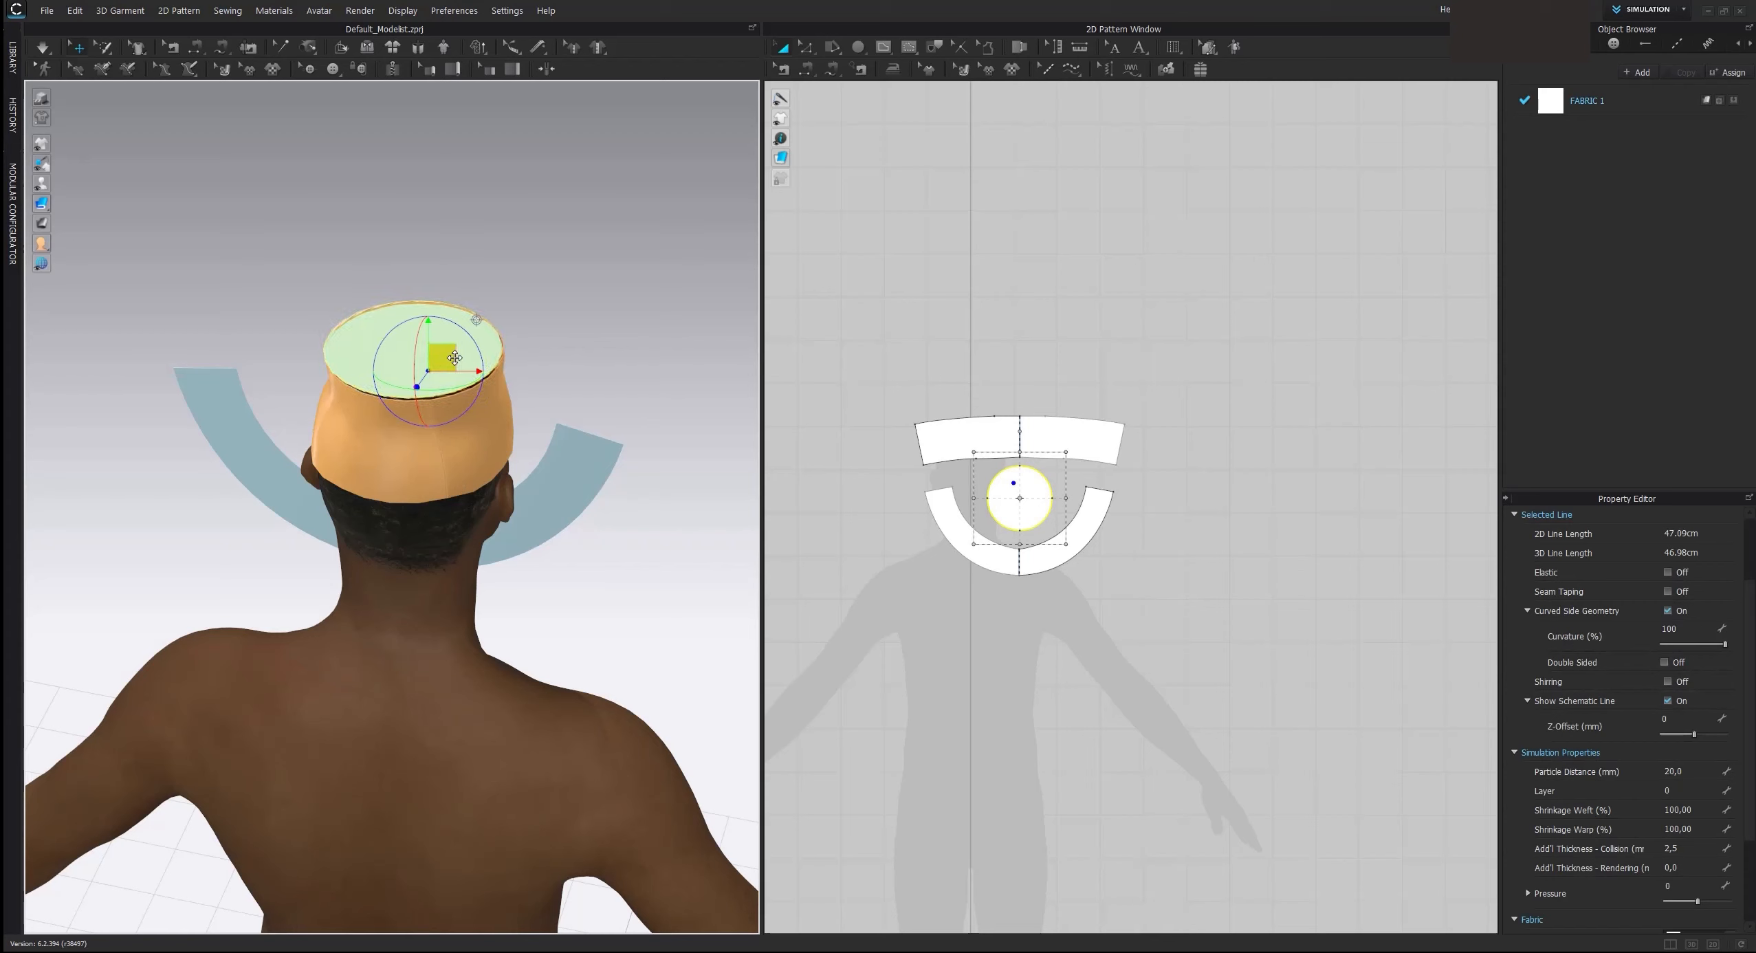
Step: Simulate briefly and pull the back of the crown sideways to even out its fit
key(q)
click(459, 475)
drag(456, 473, 371, 479)
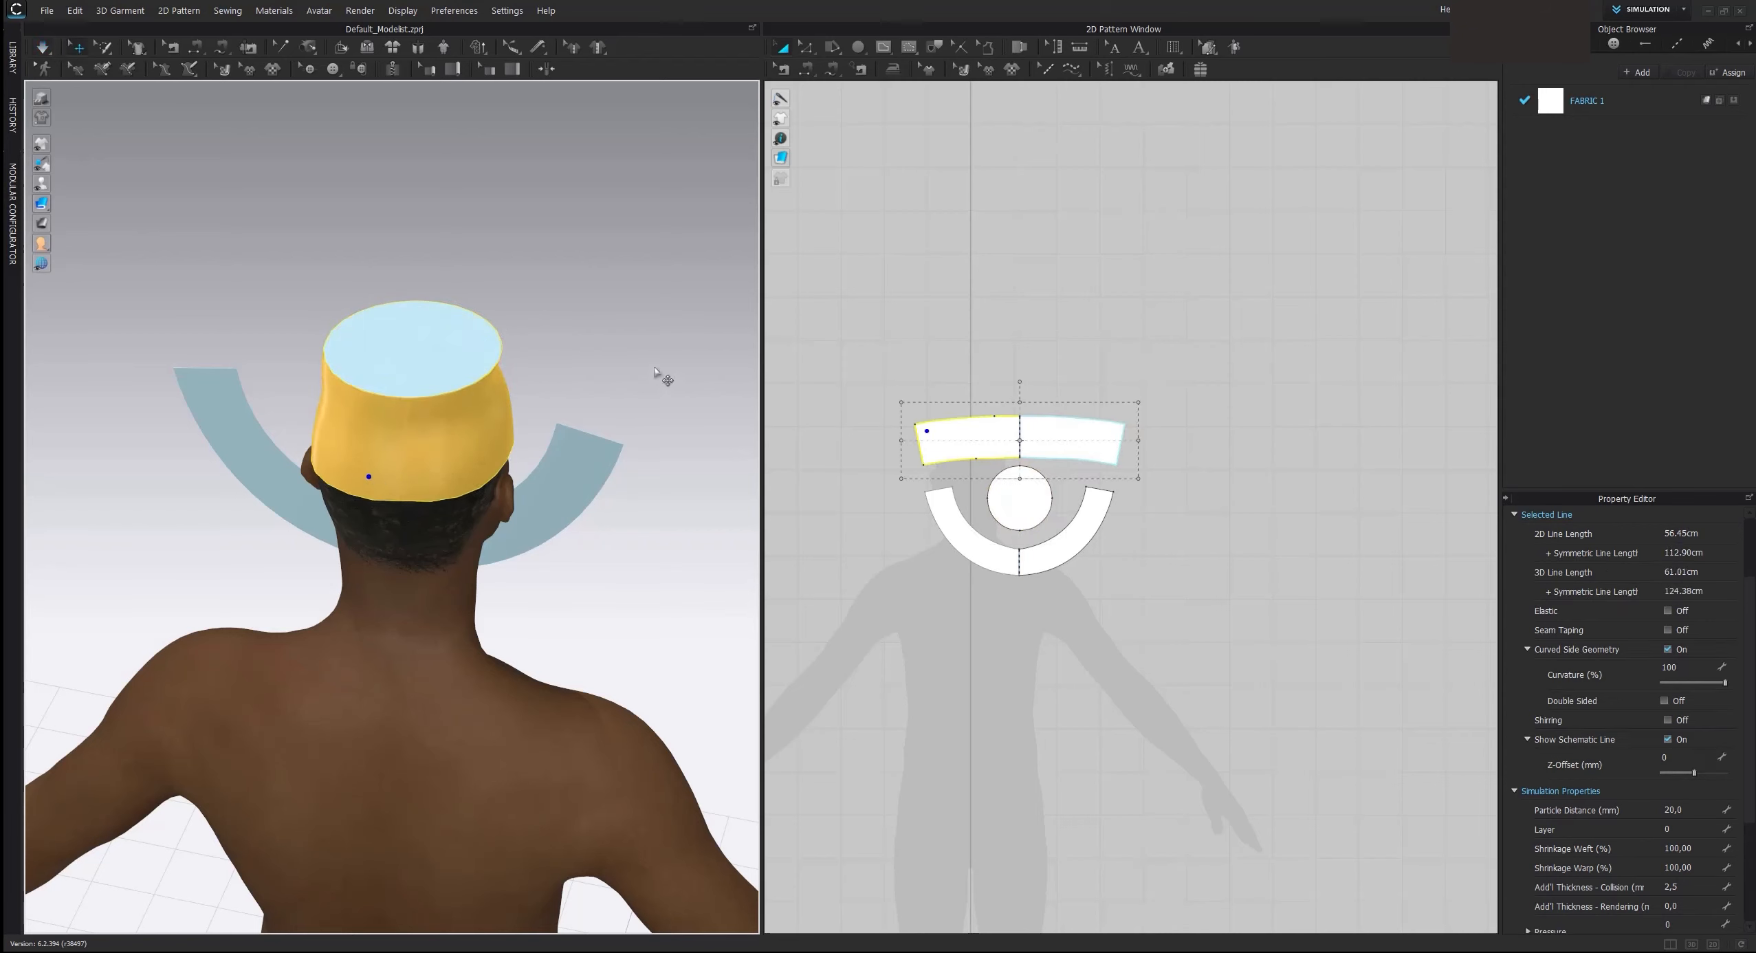
Step: Sew the brim's inner curve to the crown's long head-opening edge with Free Sewing, from end to end
right_drag(659, 380, 576, 313)
middle_drag(575, 311, 546, 369)
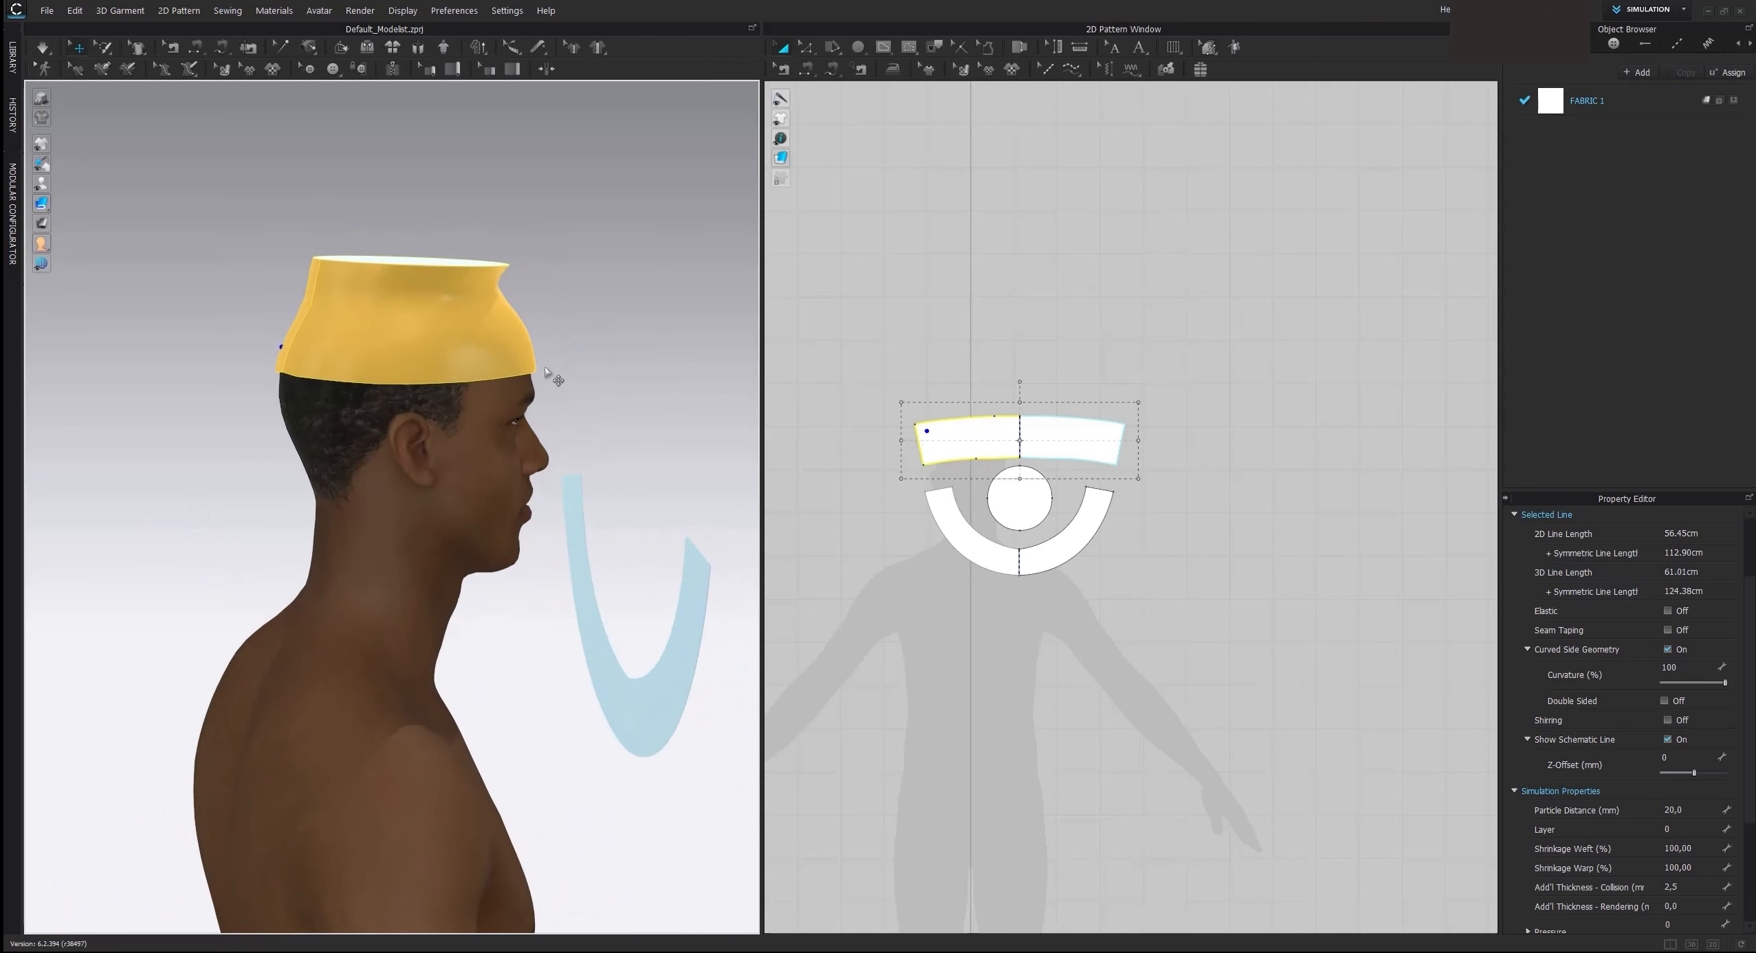
click(583, 500)
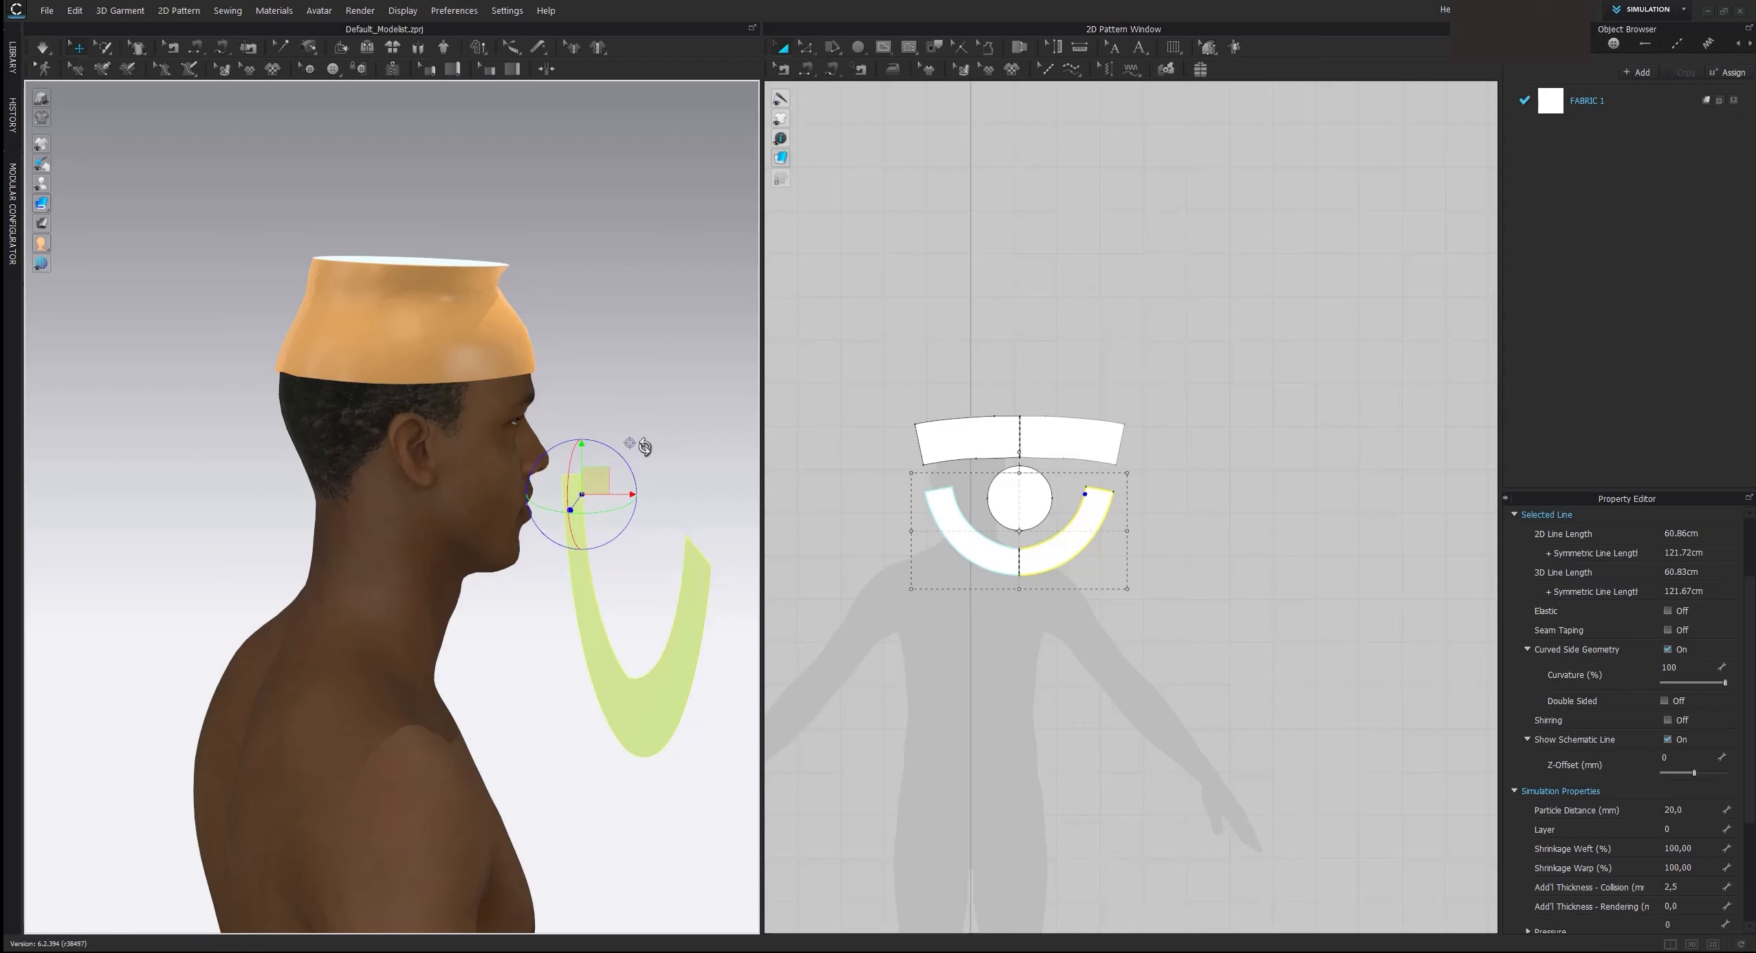
click(647, 369)
click(833, 69)
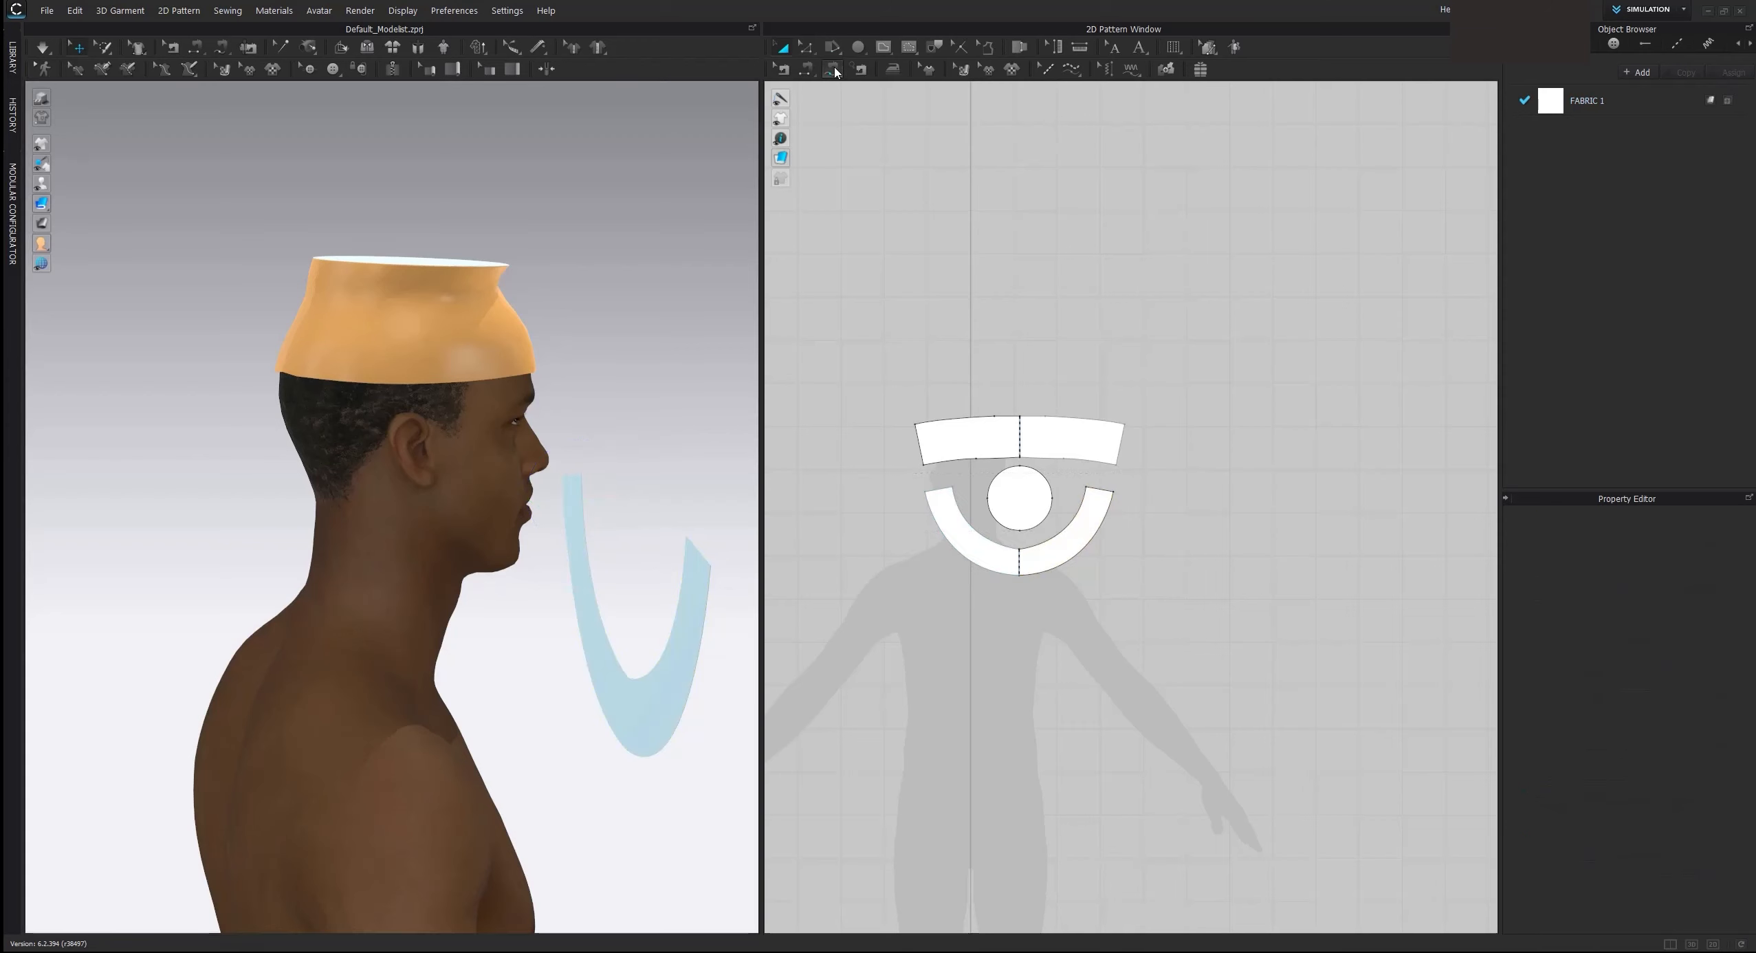
click(952, 488)
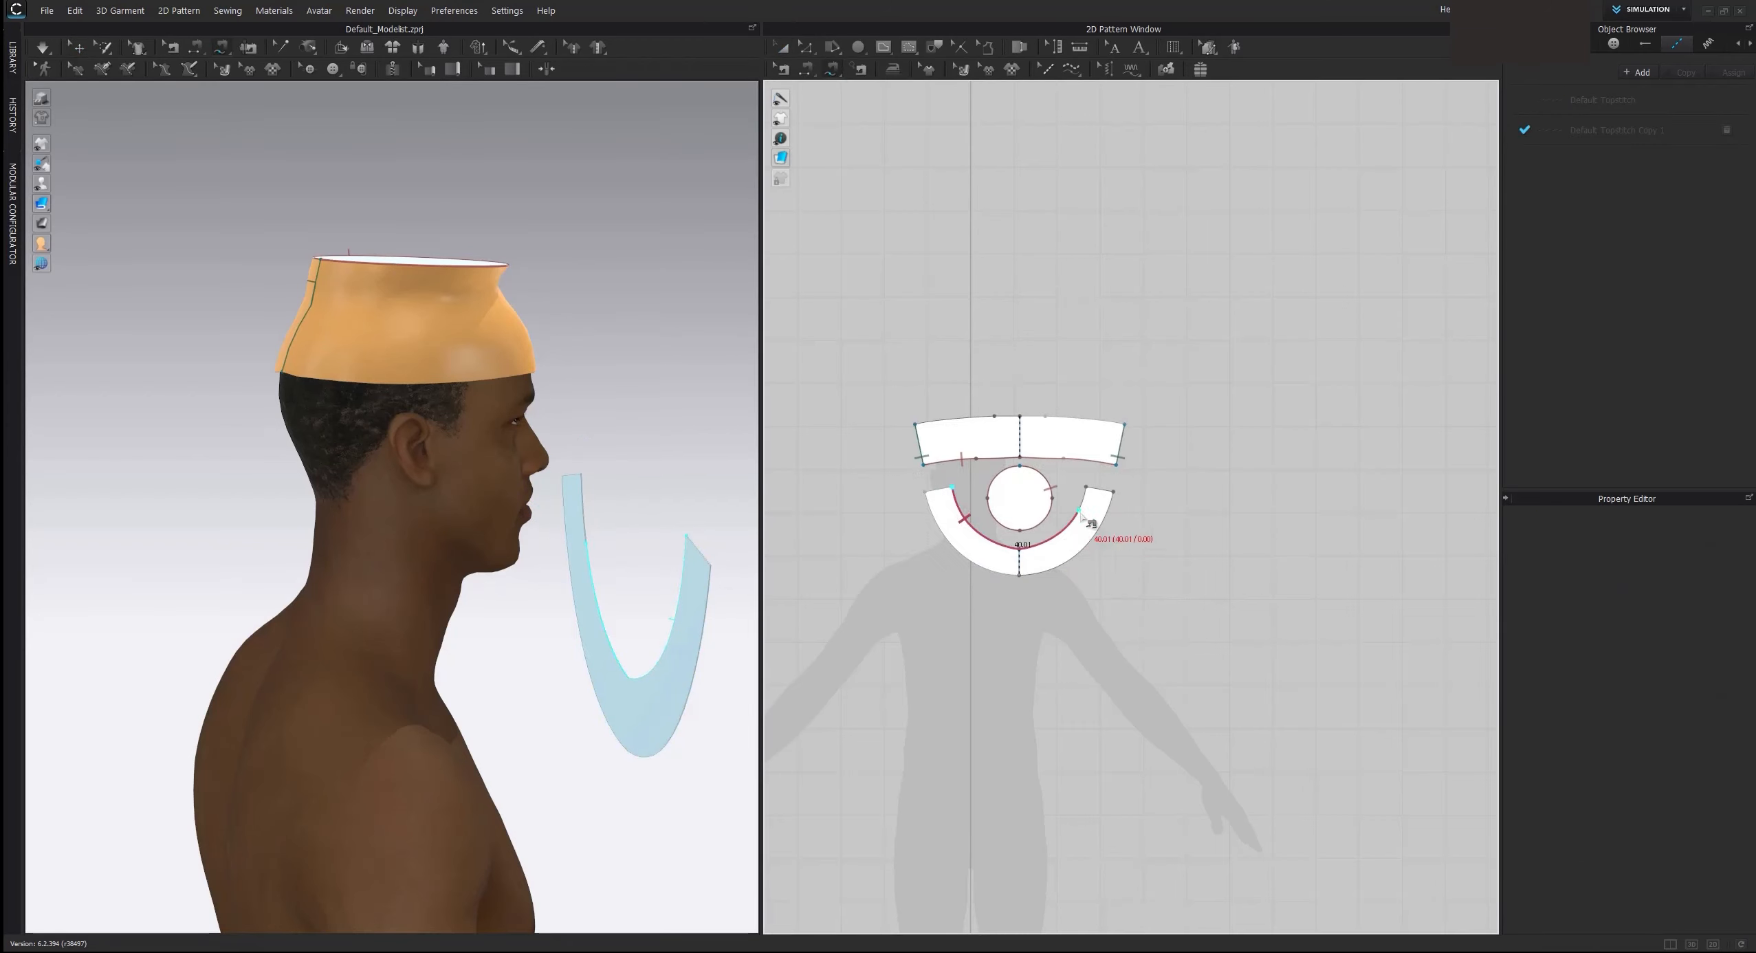
click(1093, 488)
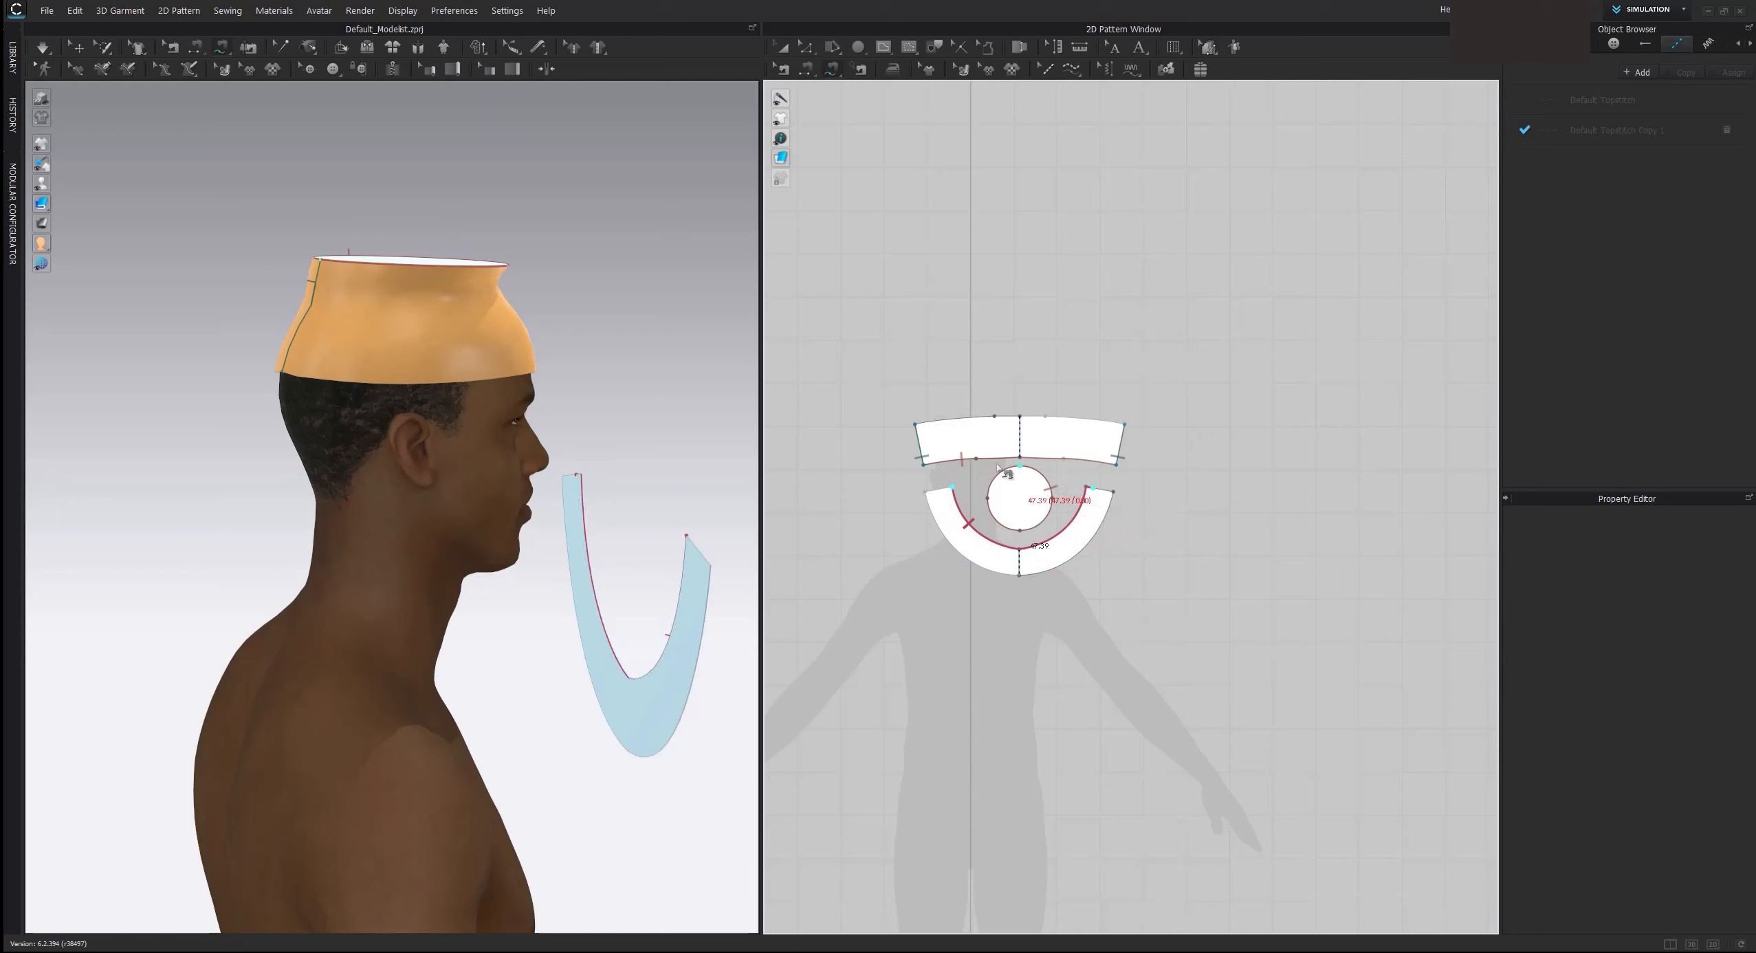
click(918, 426)
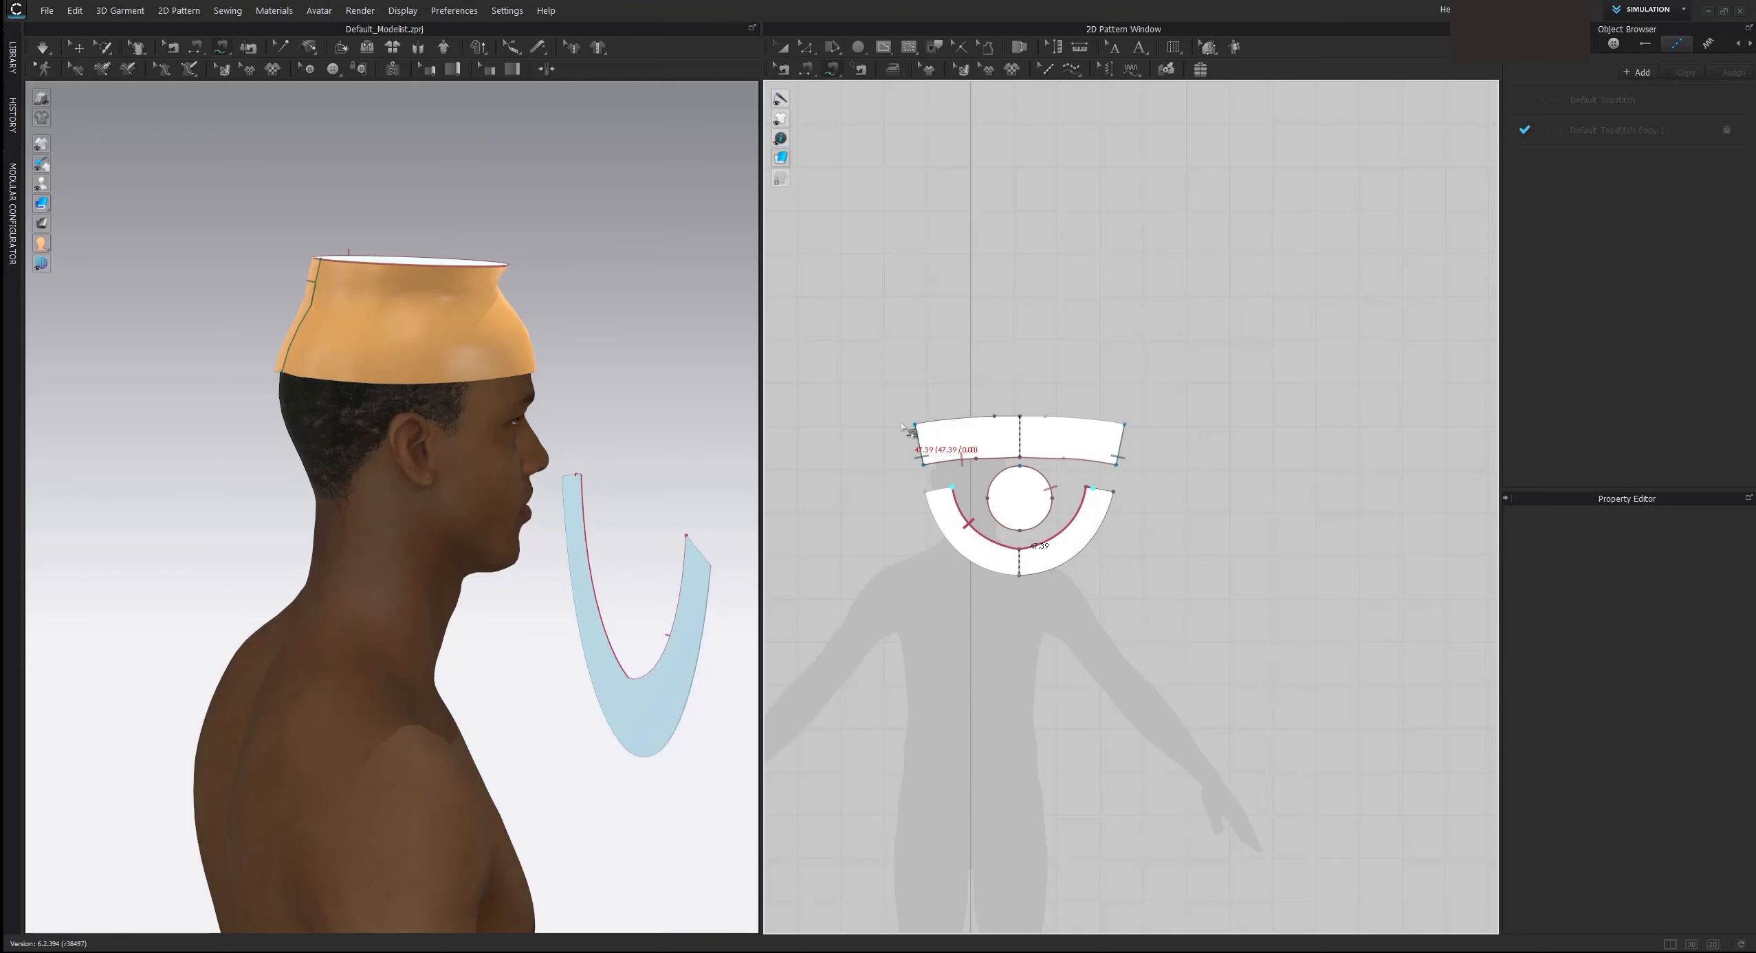
click(1125, 425)
click(918, 425)
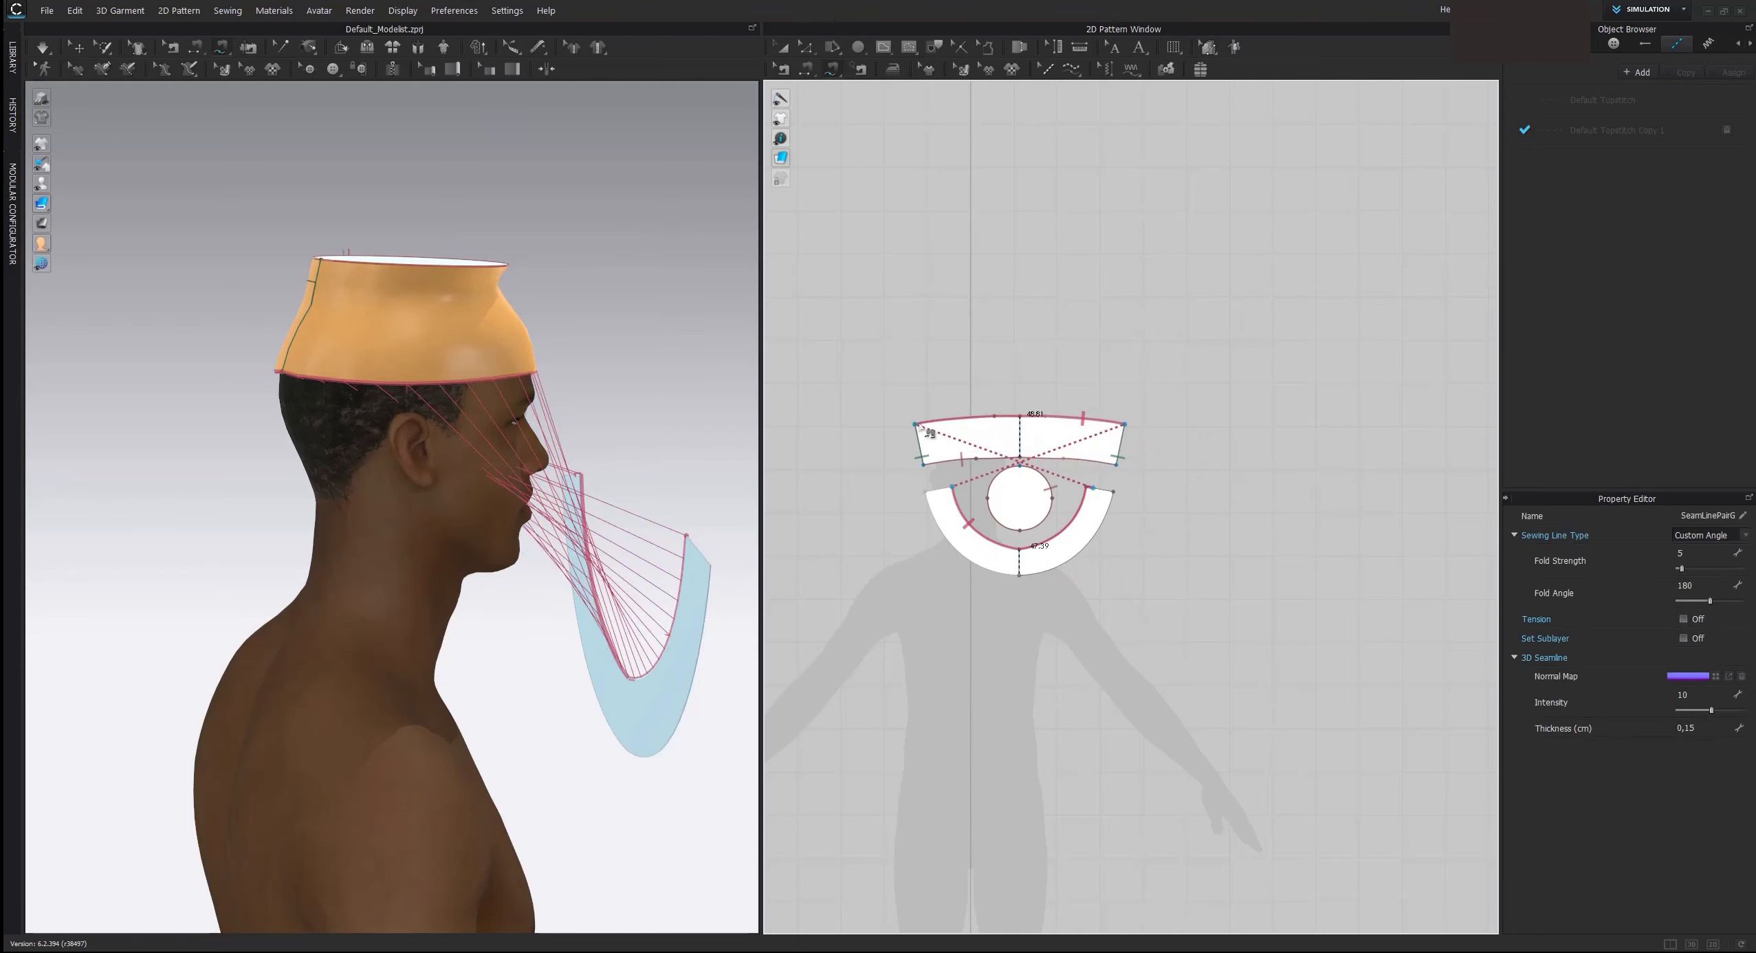
Step: Place the brim around the head against the crown's lower edge with Superimpose (Side)
click(784, 47)
click(699, 586)
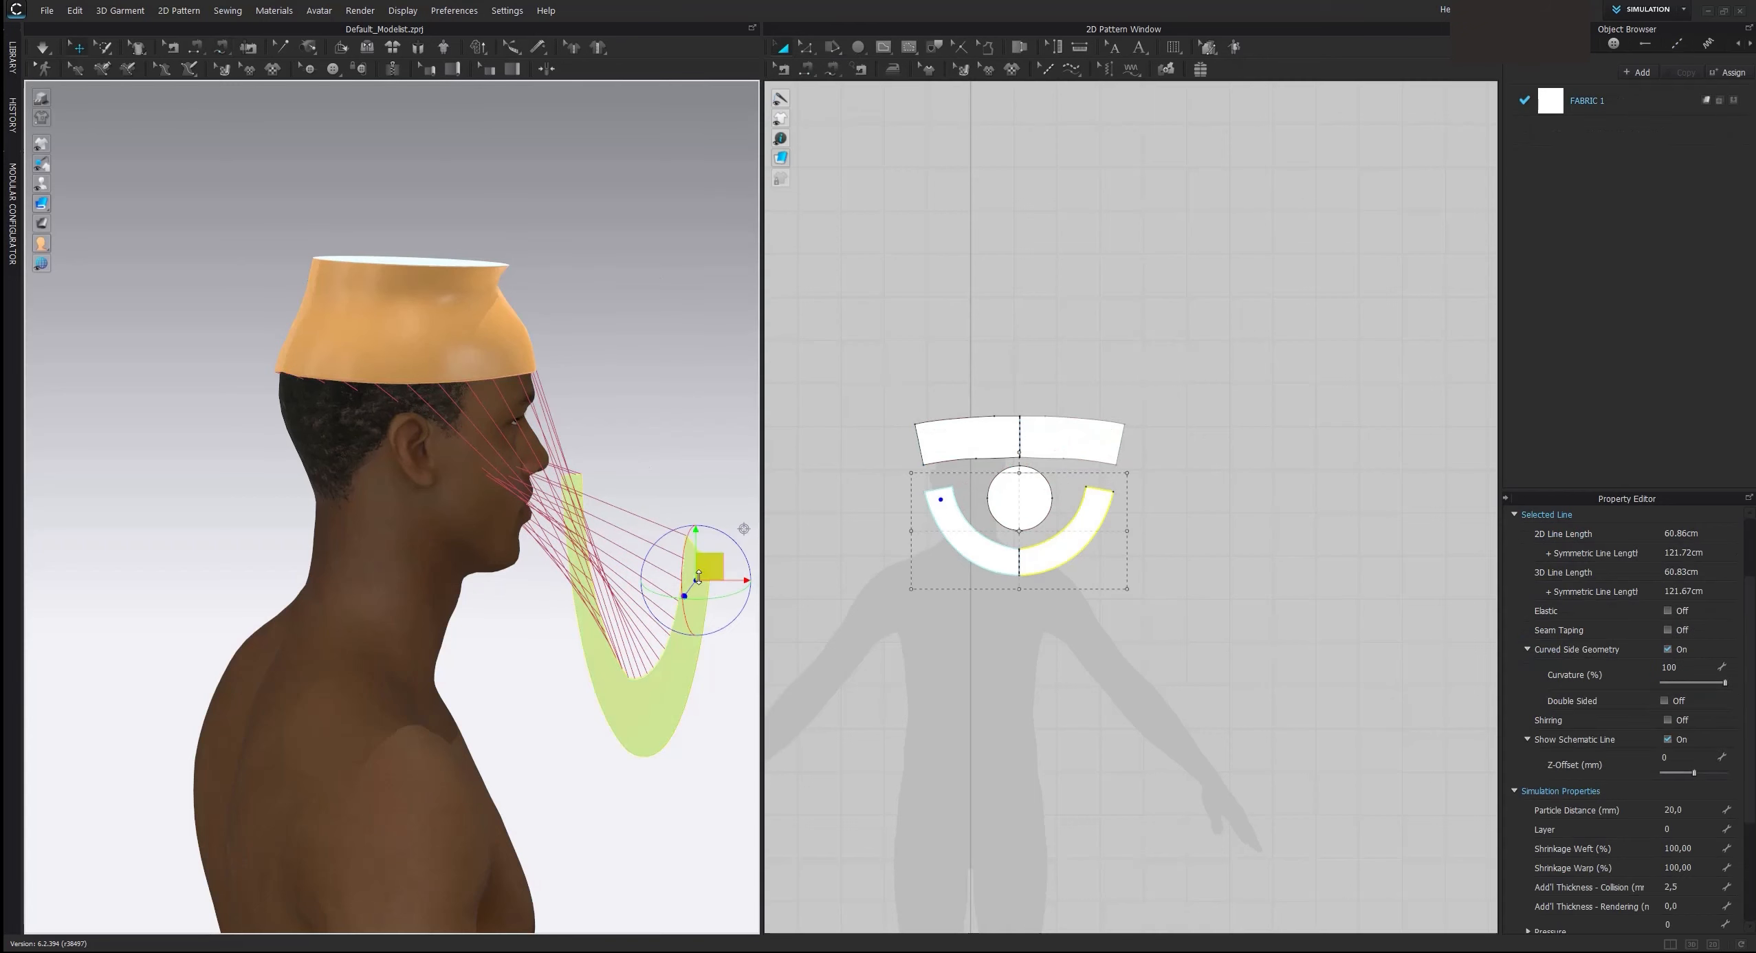
right_click(699, 578)
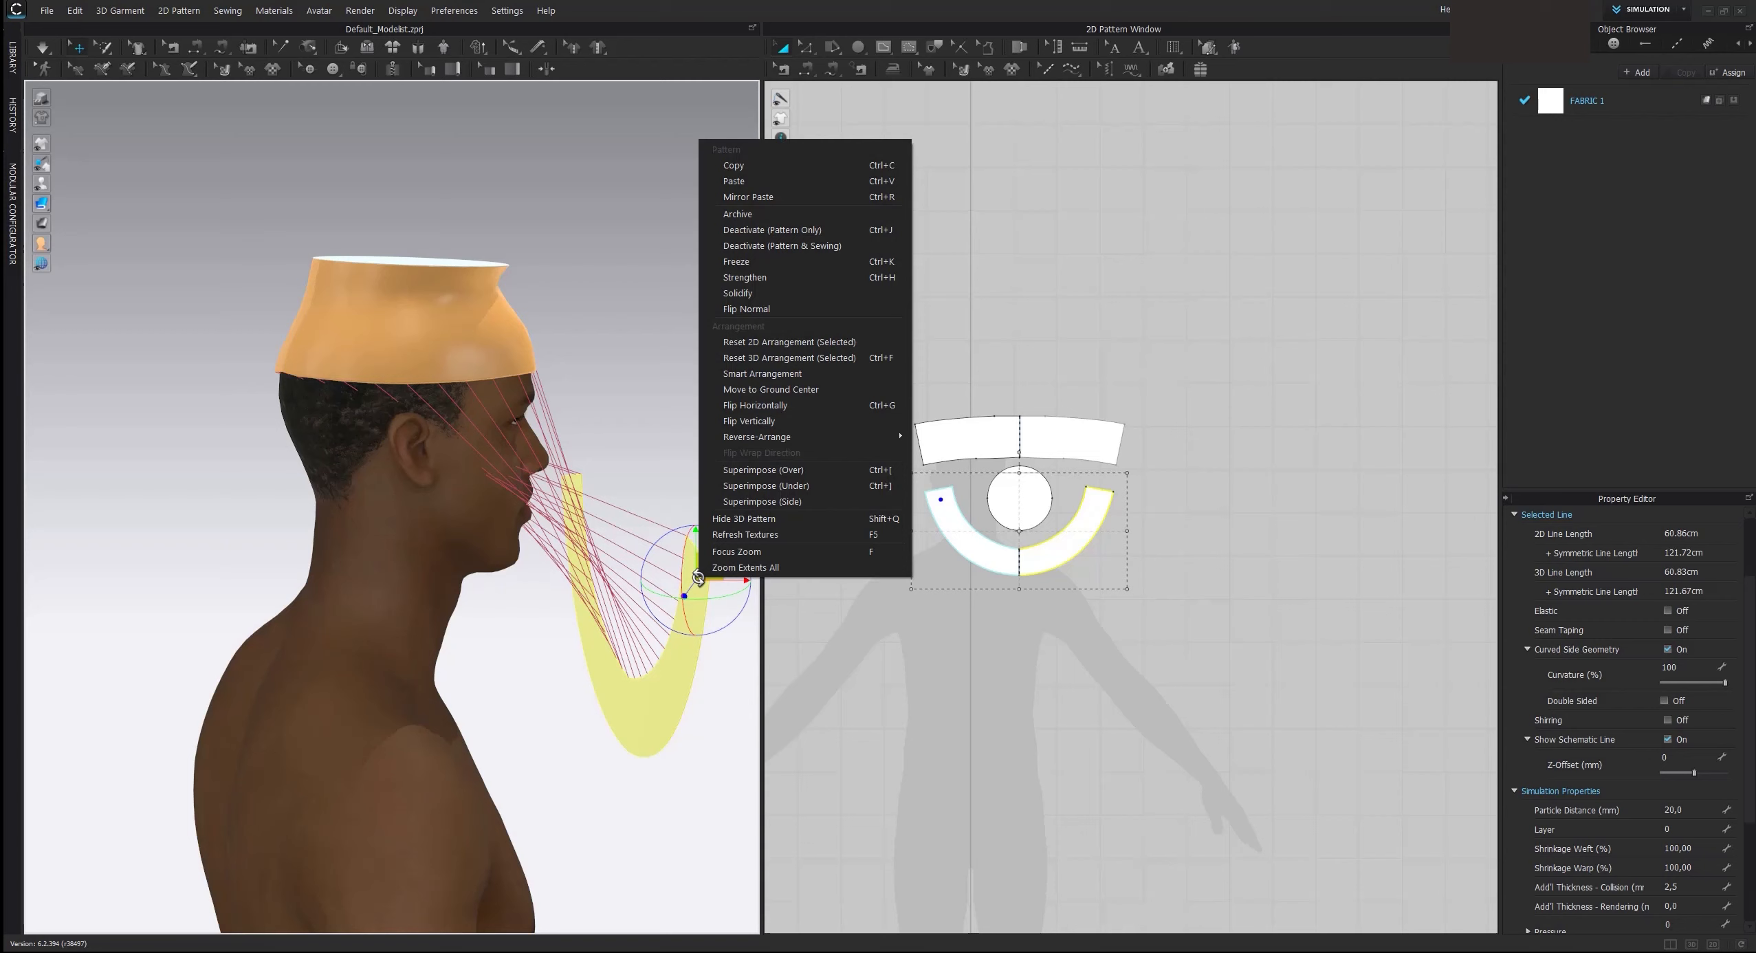
click(732, 502)
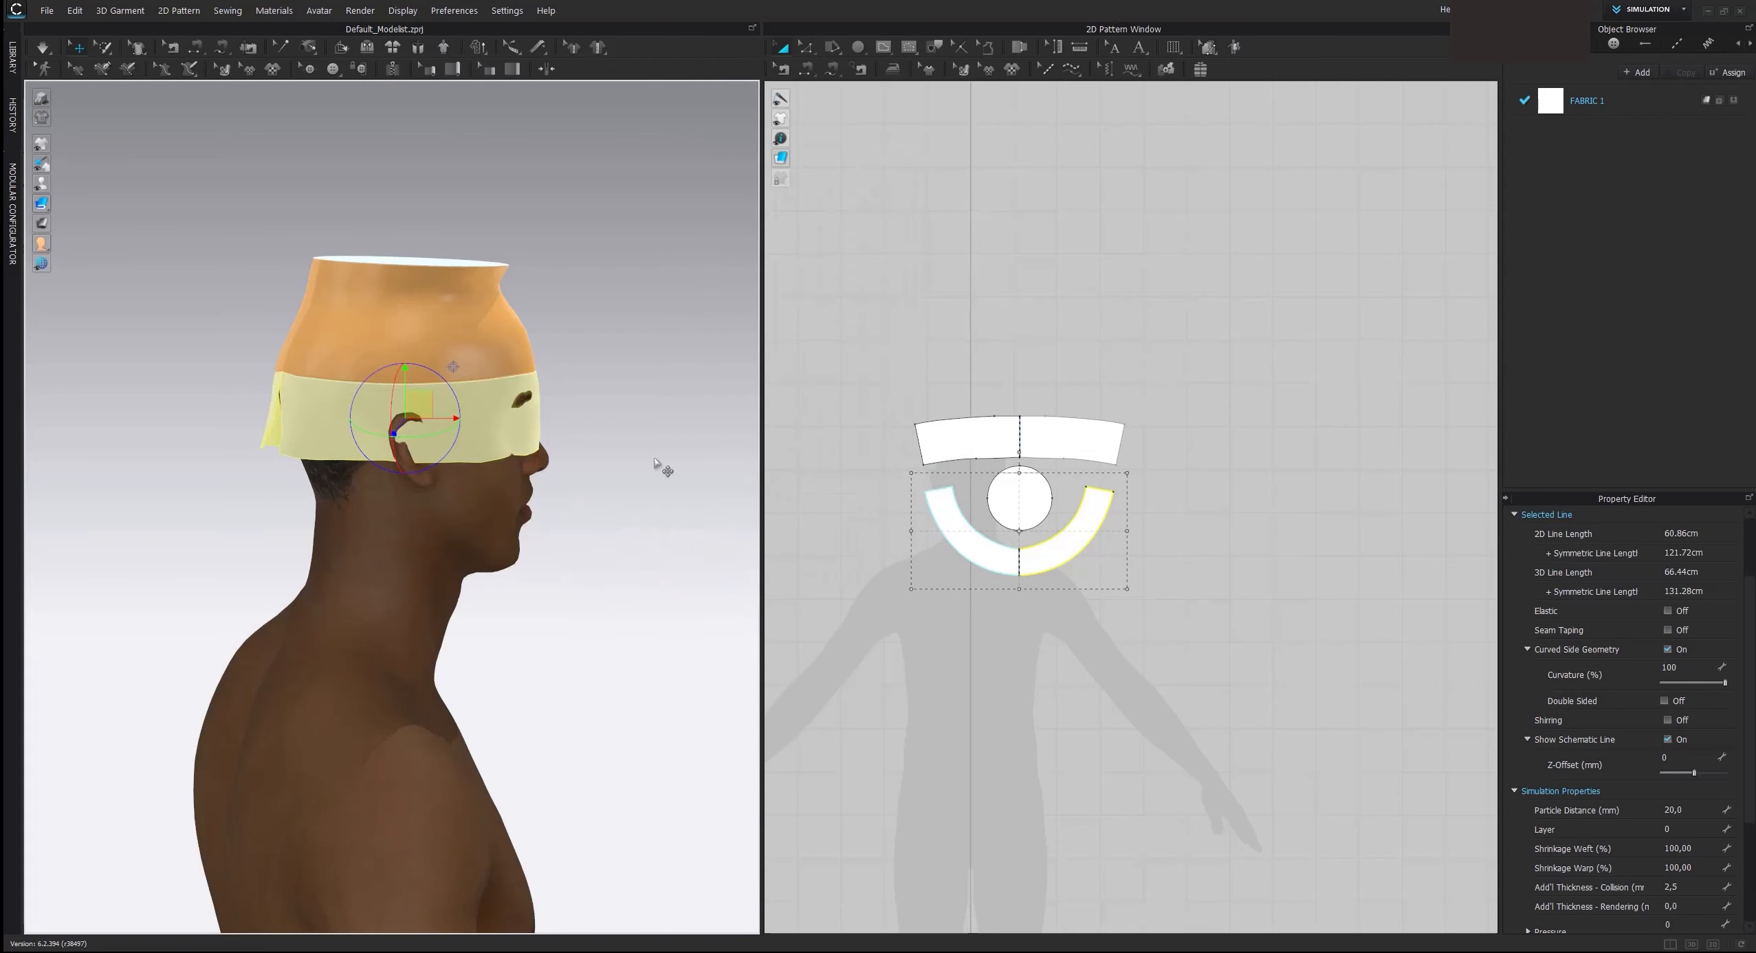
Step: Simulate the attached brim and pull both of its sides outward around the ears from behind
key(space)
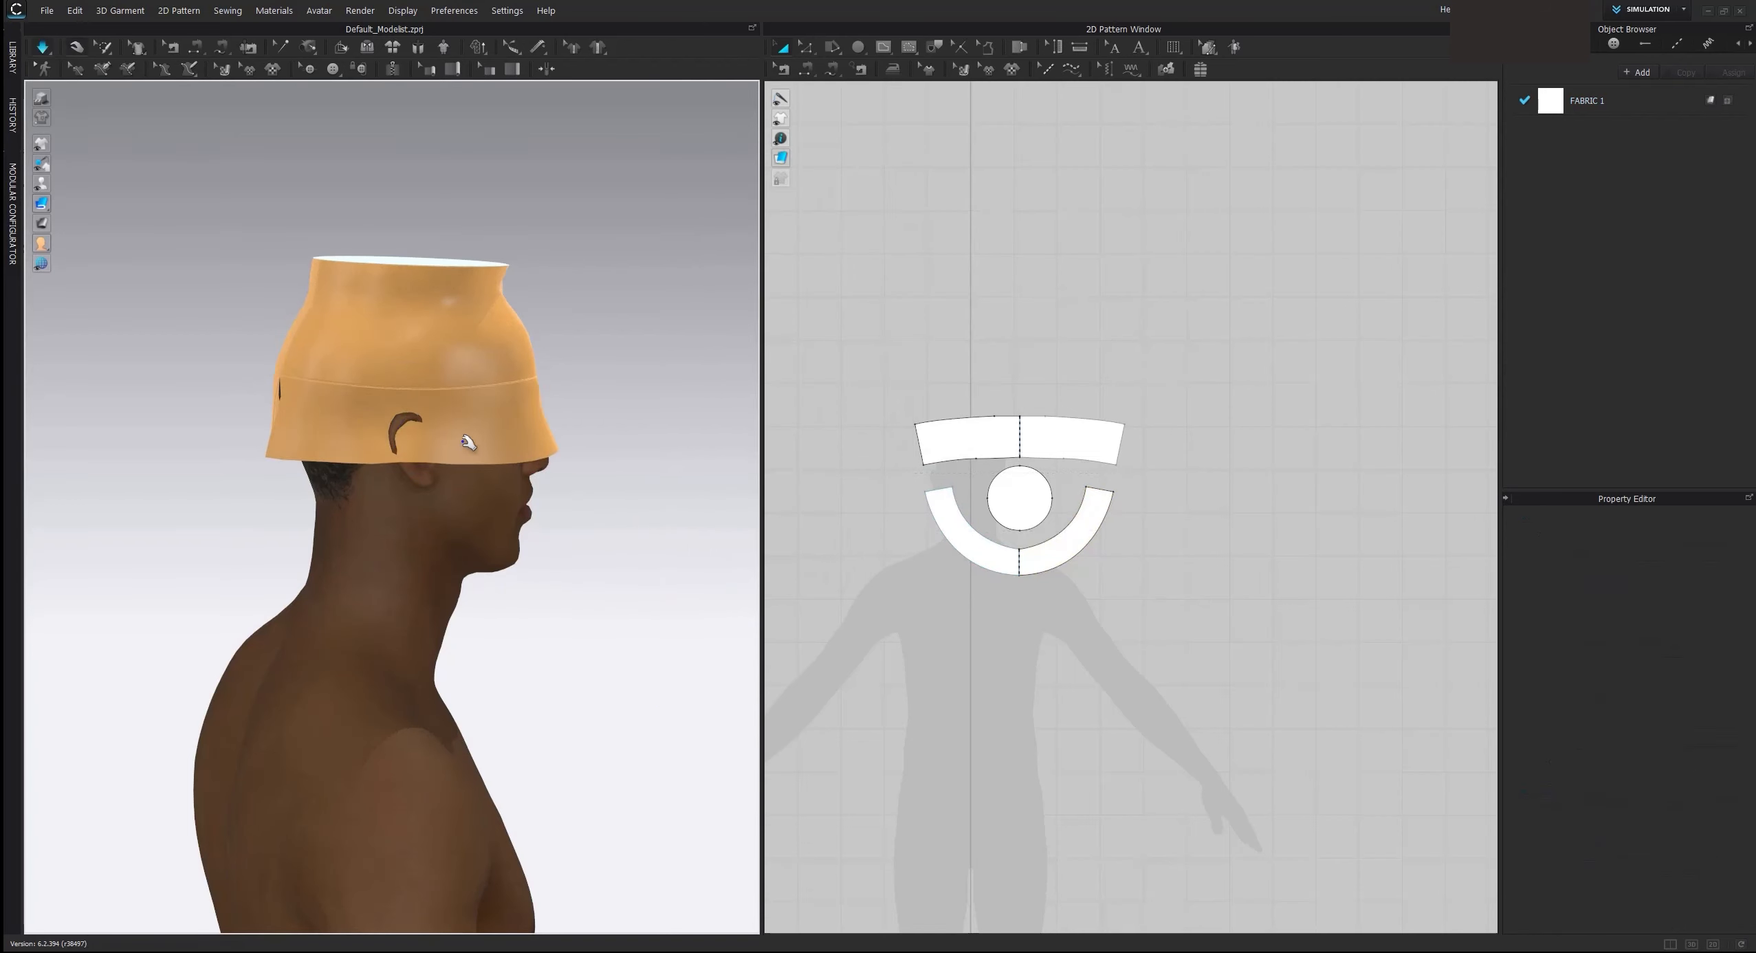
right_drag(441, 412, 332, 374)
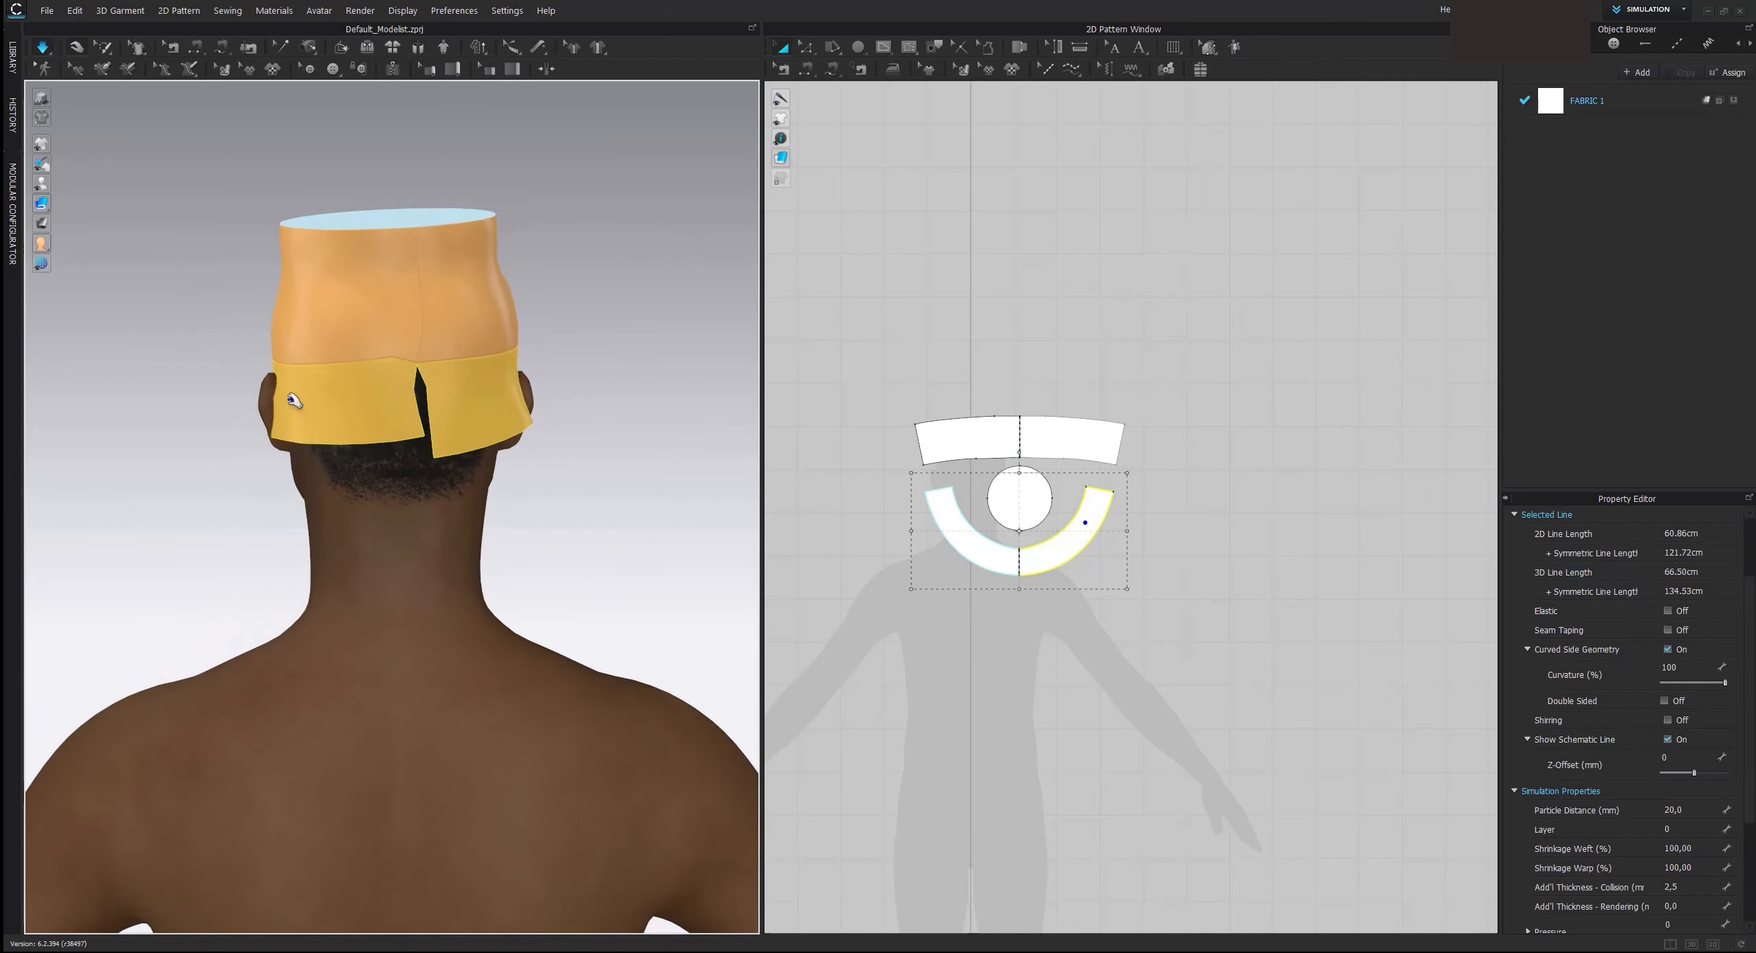
drag(291, 399, 221, 378)
drag(523, 391, 605, 392)
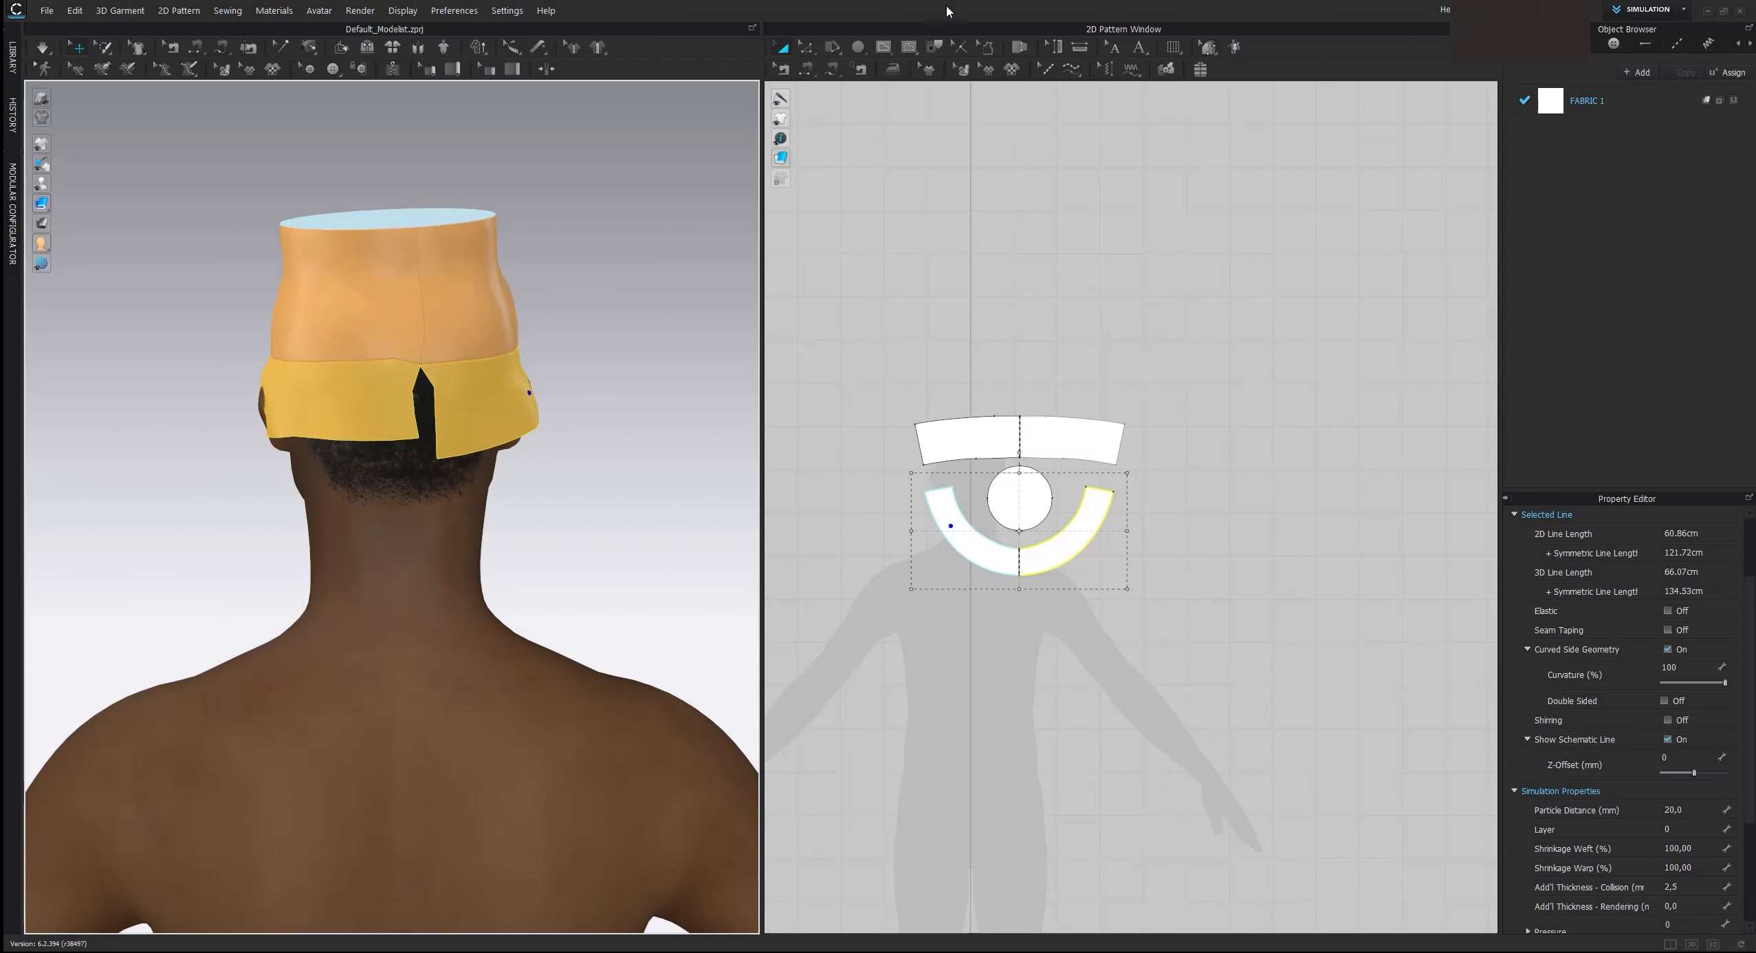
Step: Sew the brim's two short ends together at the back of the head and simulate to close the gap
click(833, 69)
scroll(938, 533, up, 2)
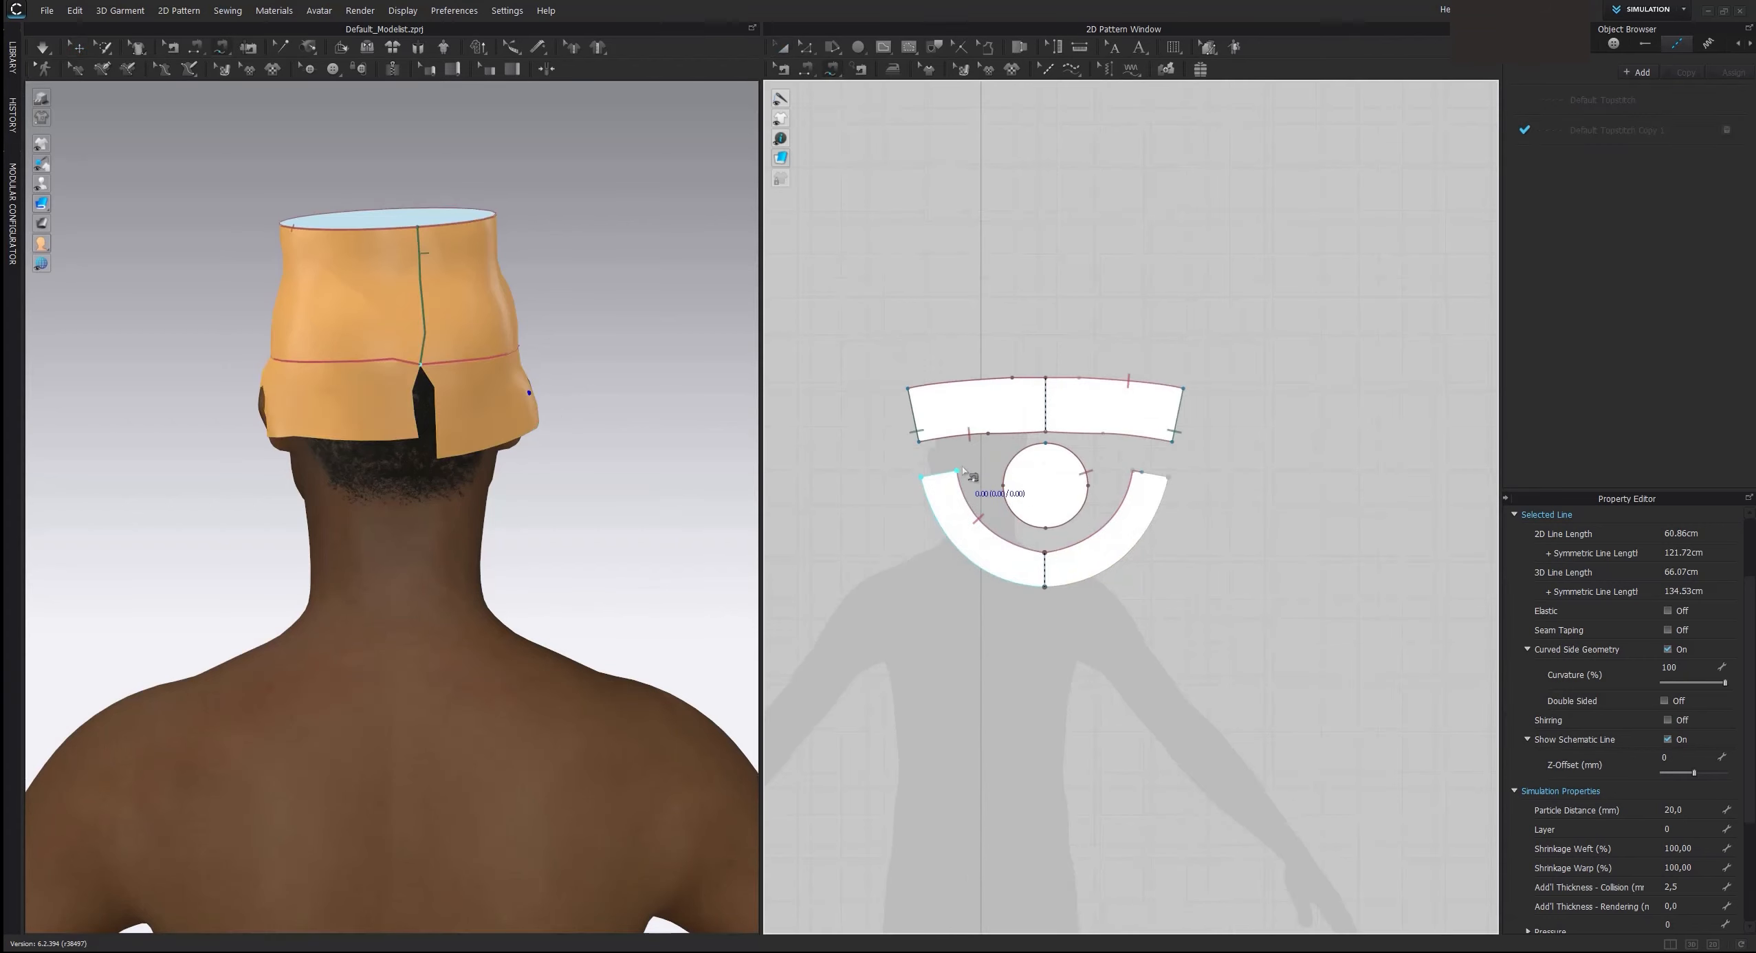
click(922, 477)
click(1169, 476)
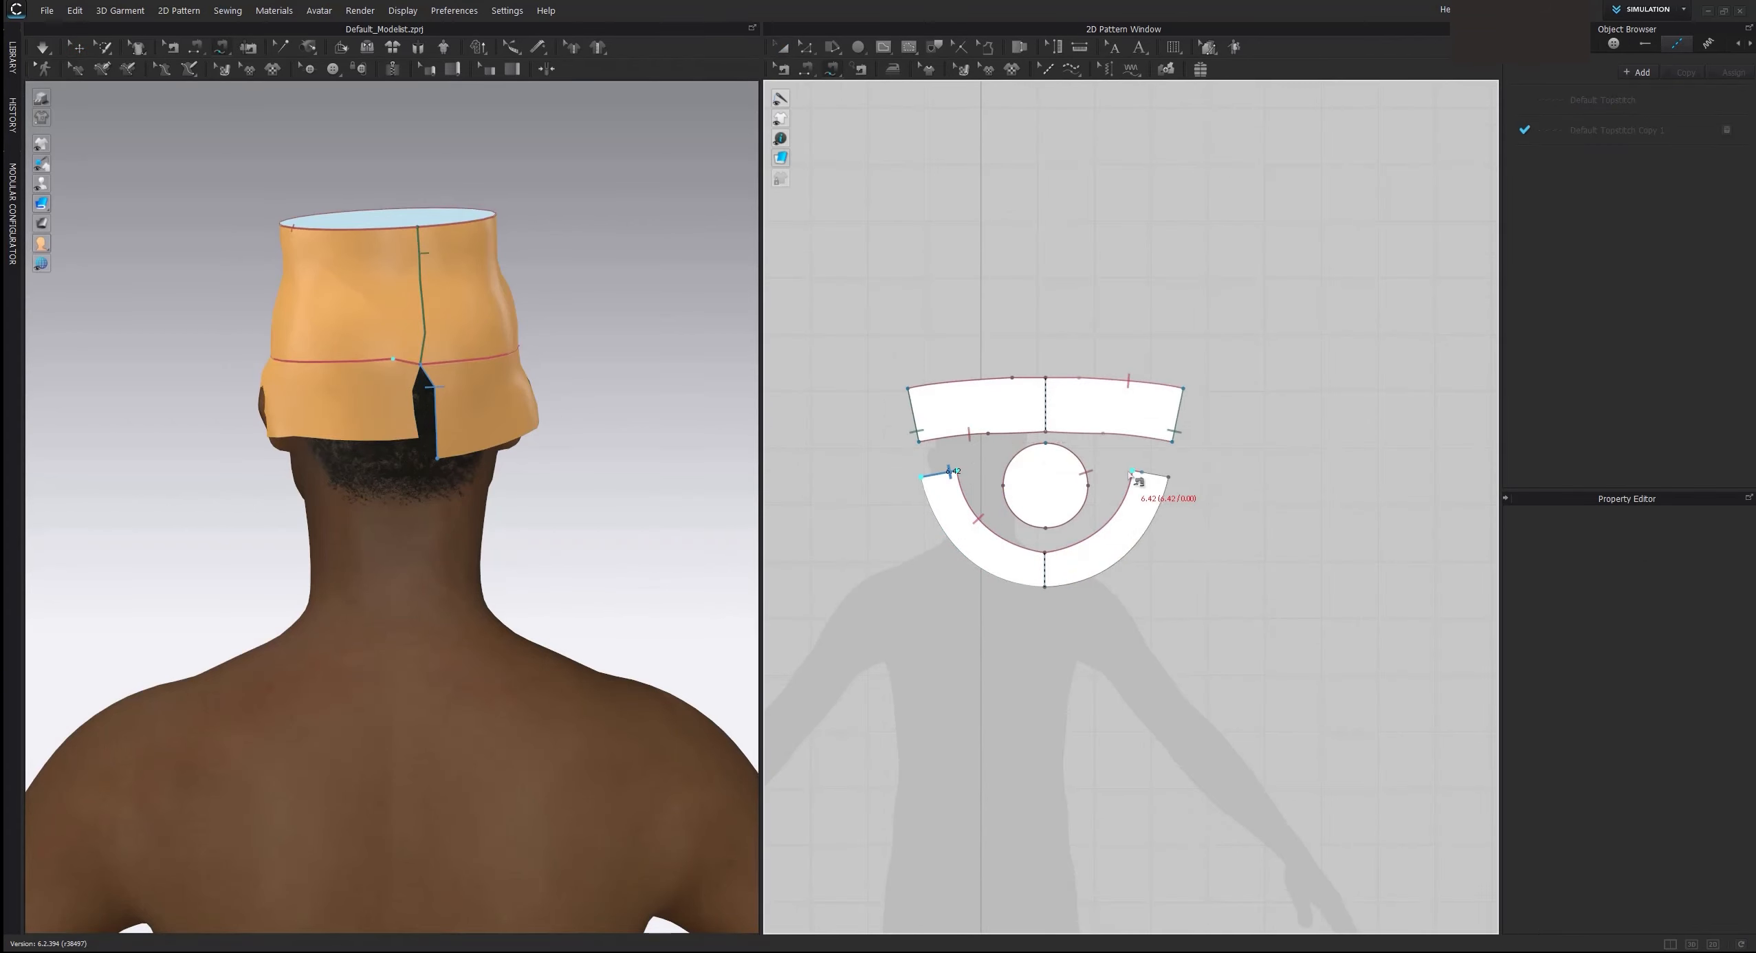
click(1134, 476)
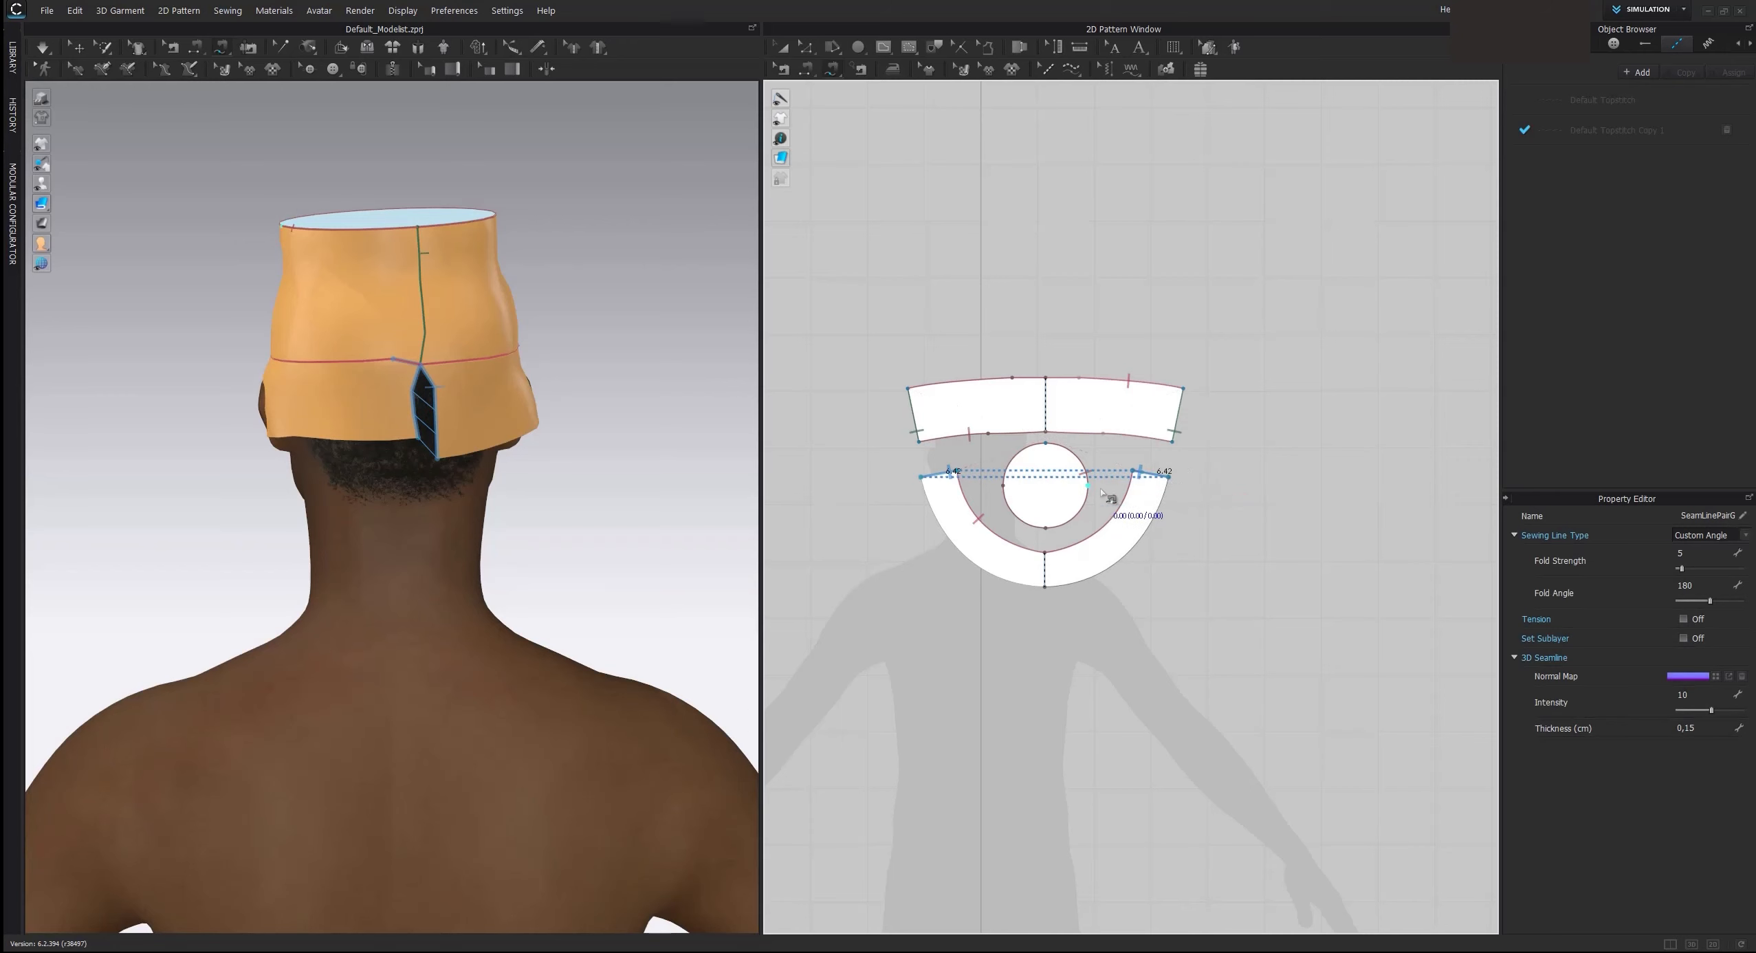
key(space)
Step: Delete the seam joining the brim's inner curve to the crown
click(832, 69)
key(b)
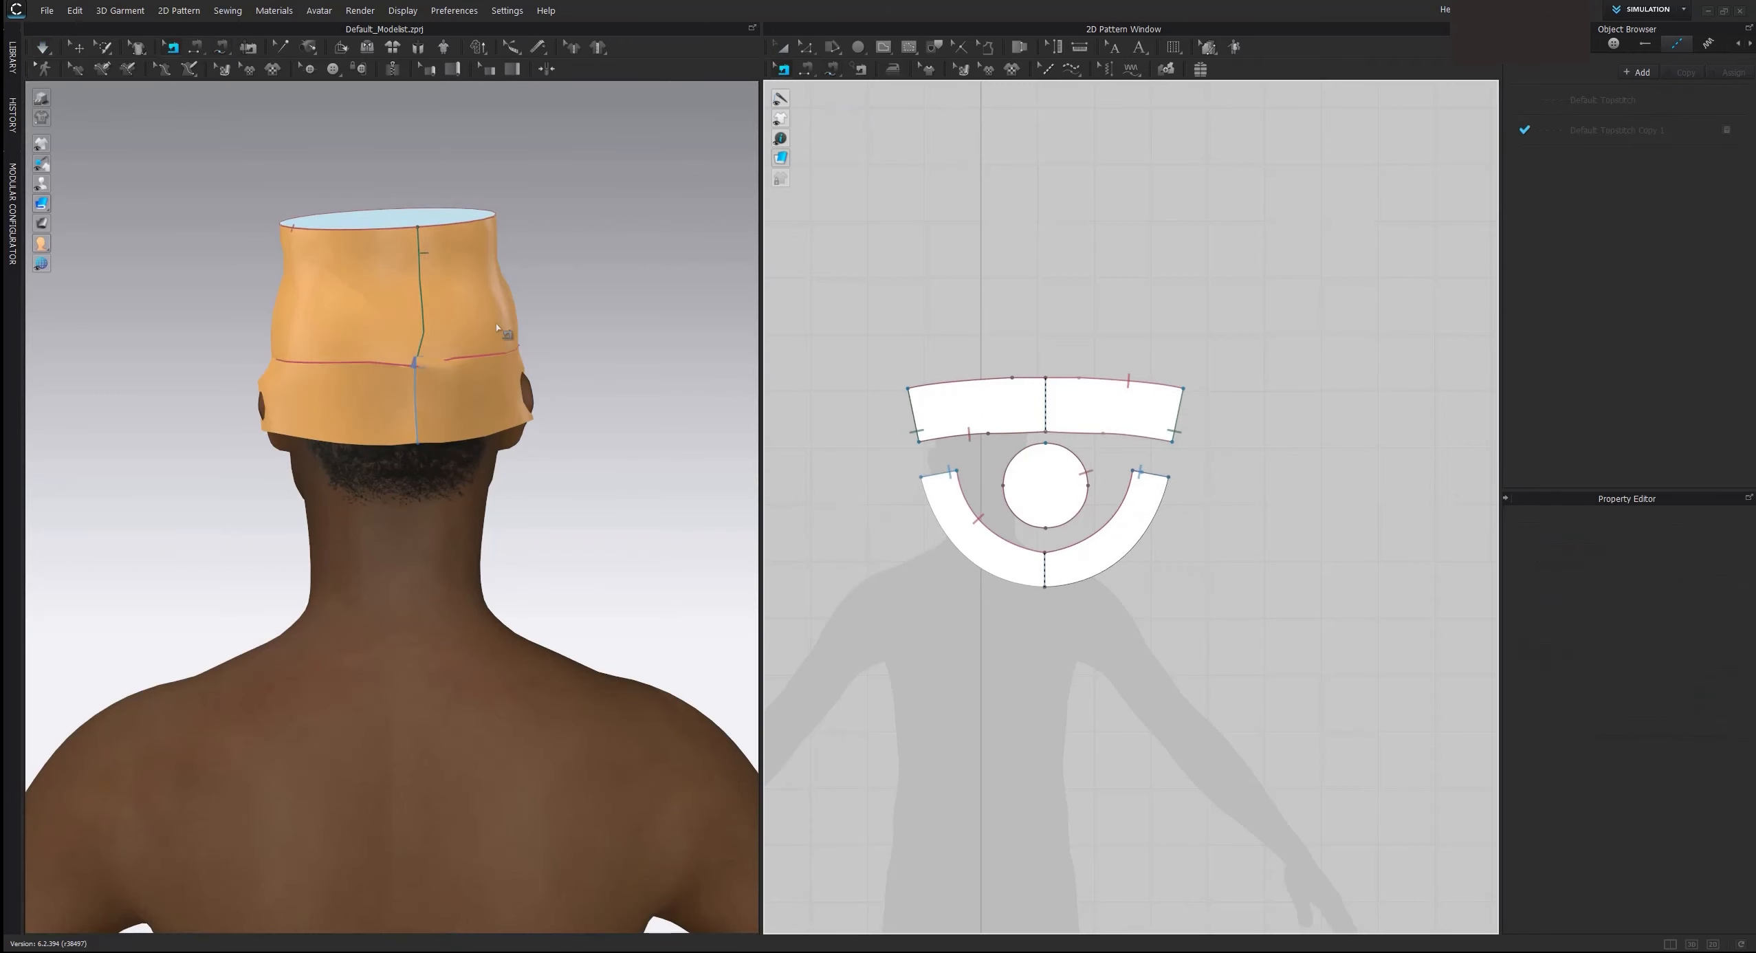
click(1131, 498)
scroll(1131, 499, up, 3)
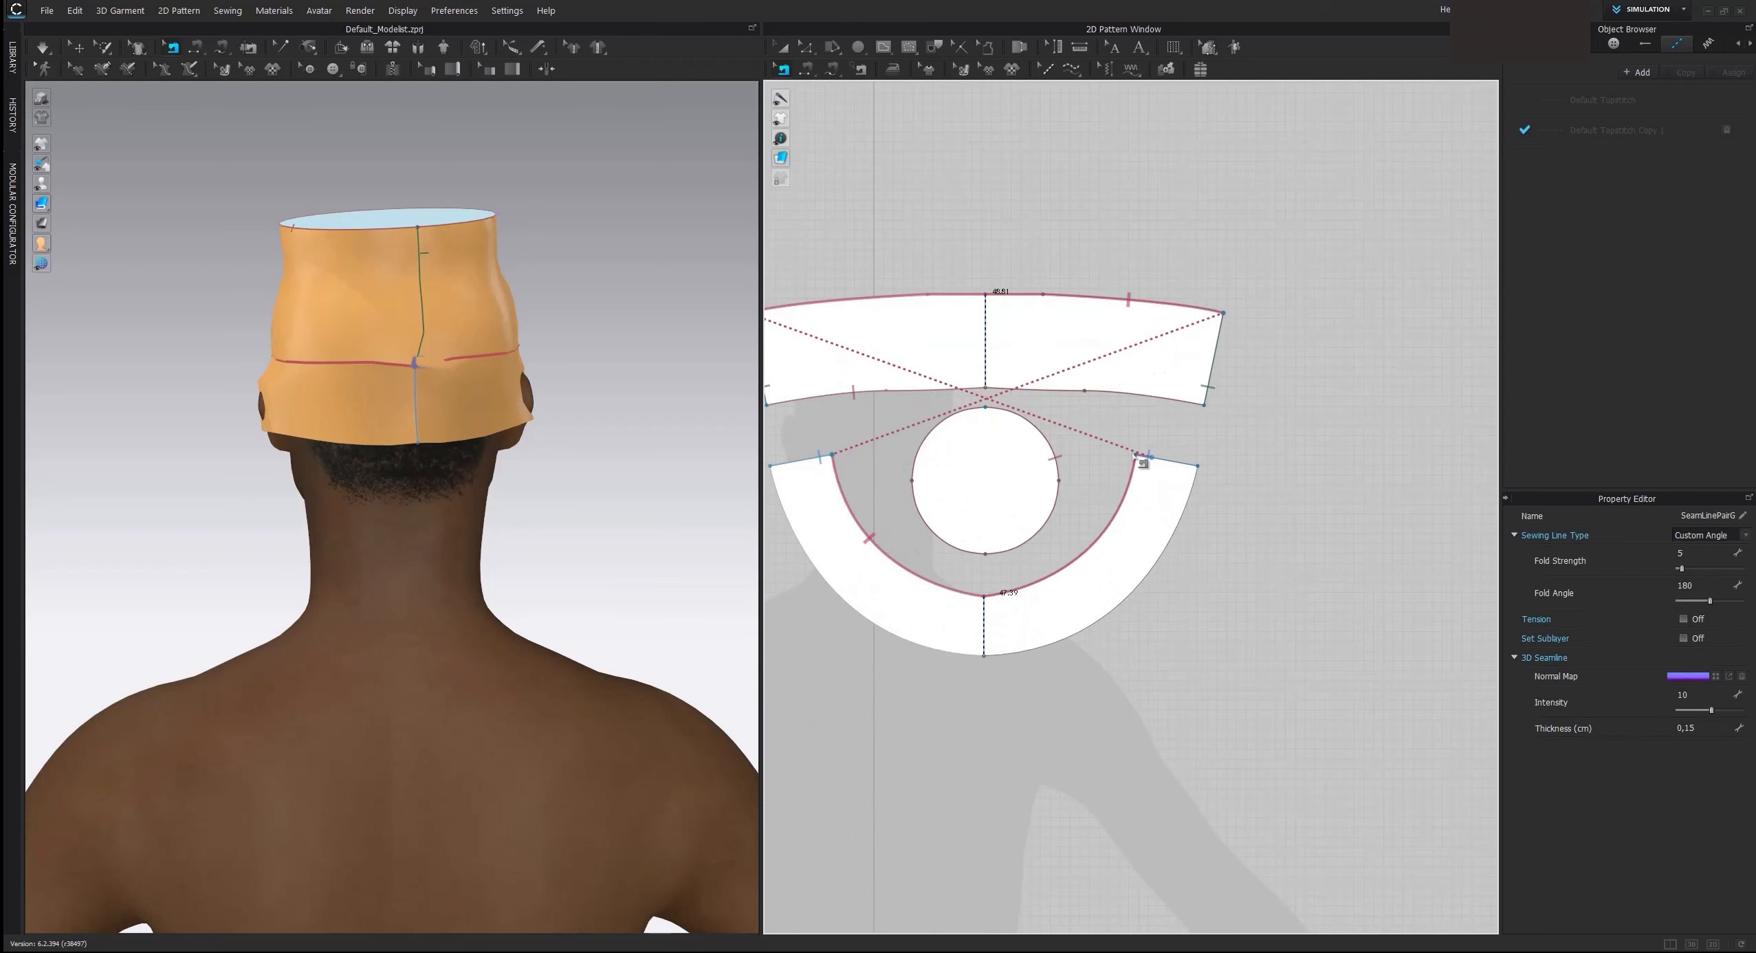
middle_drag(1137, 466, 1195, 472)
key(Delete)
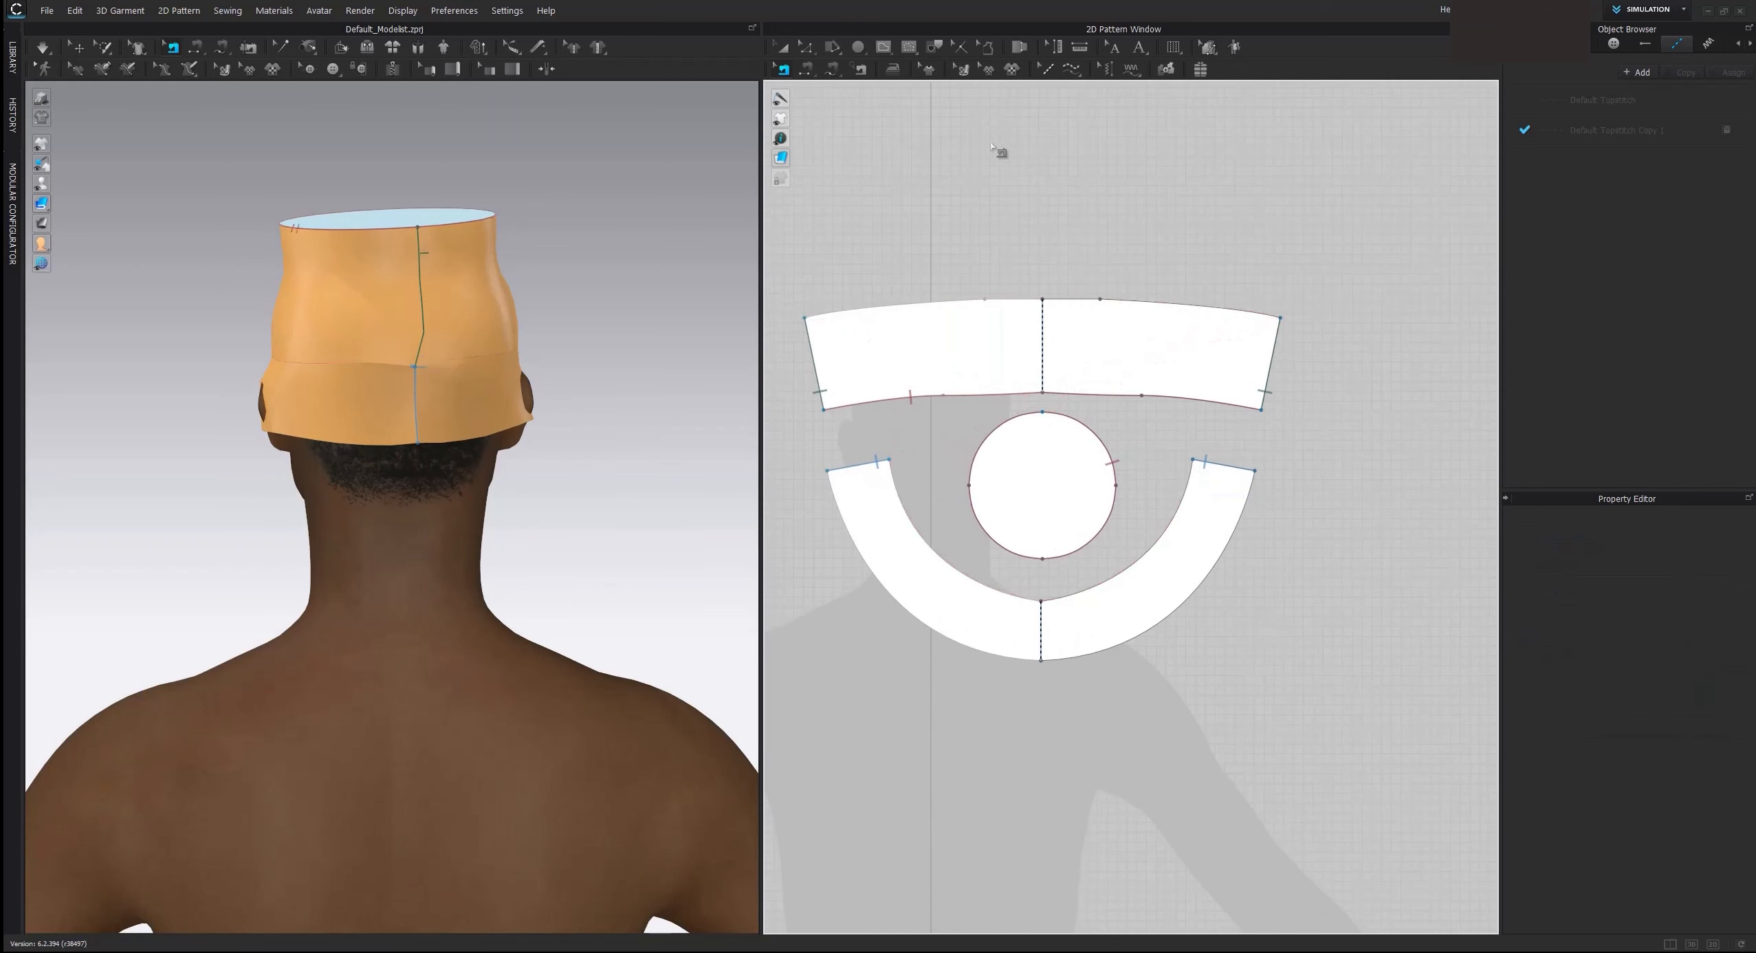
Step: Sew the brim's full inner curve to the crown's long head-opening edge again, matching both end points, and simulate
click(831, 71)
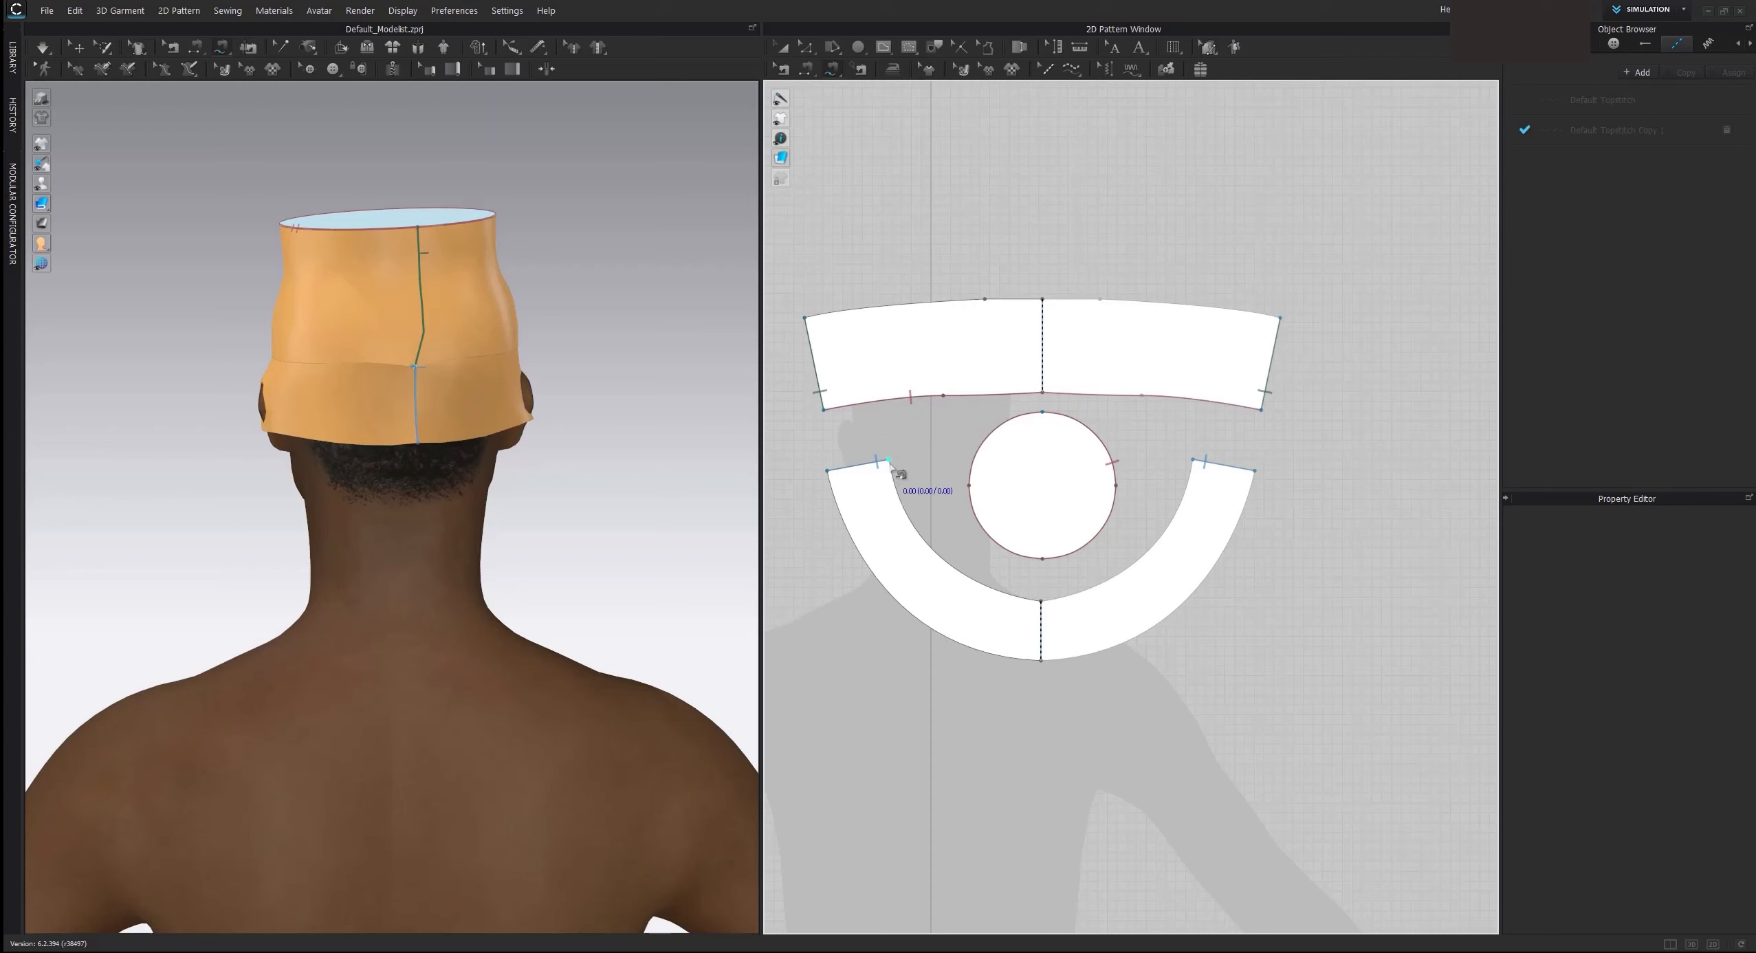
click(888, 459)
click(1194, 461)
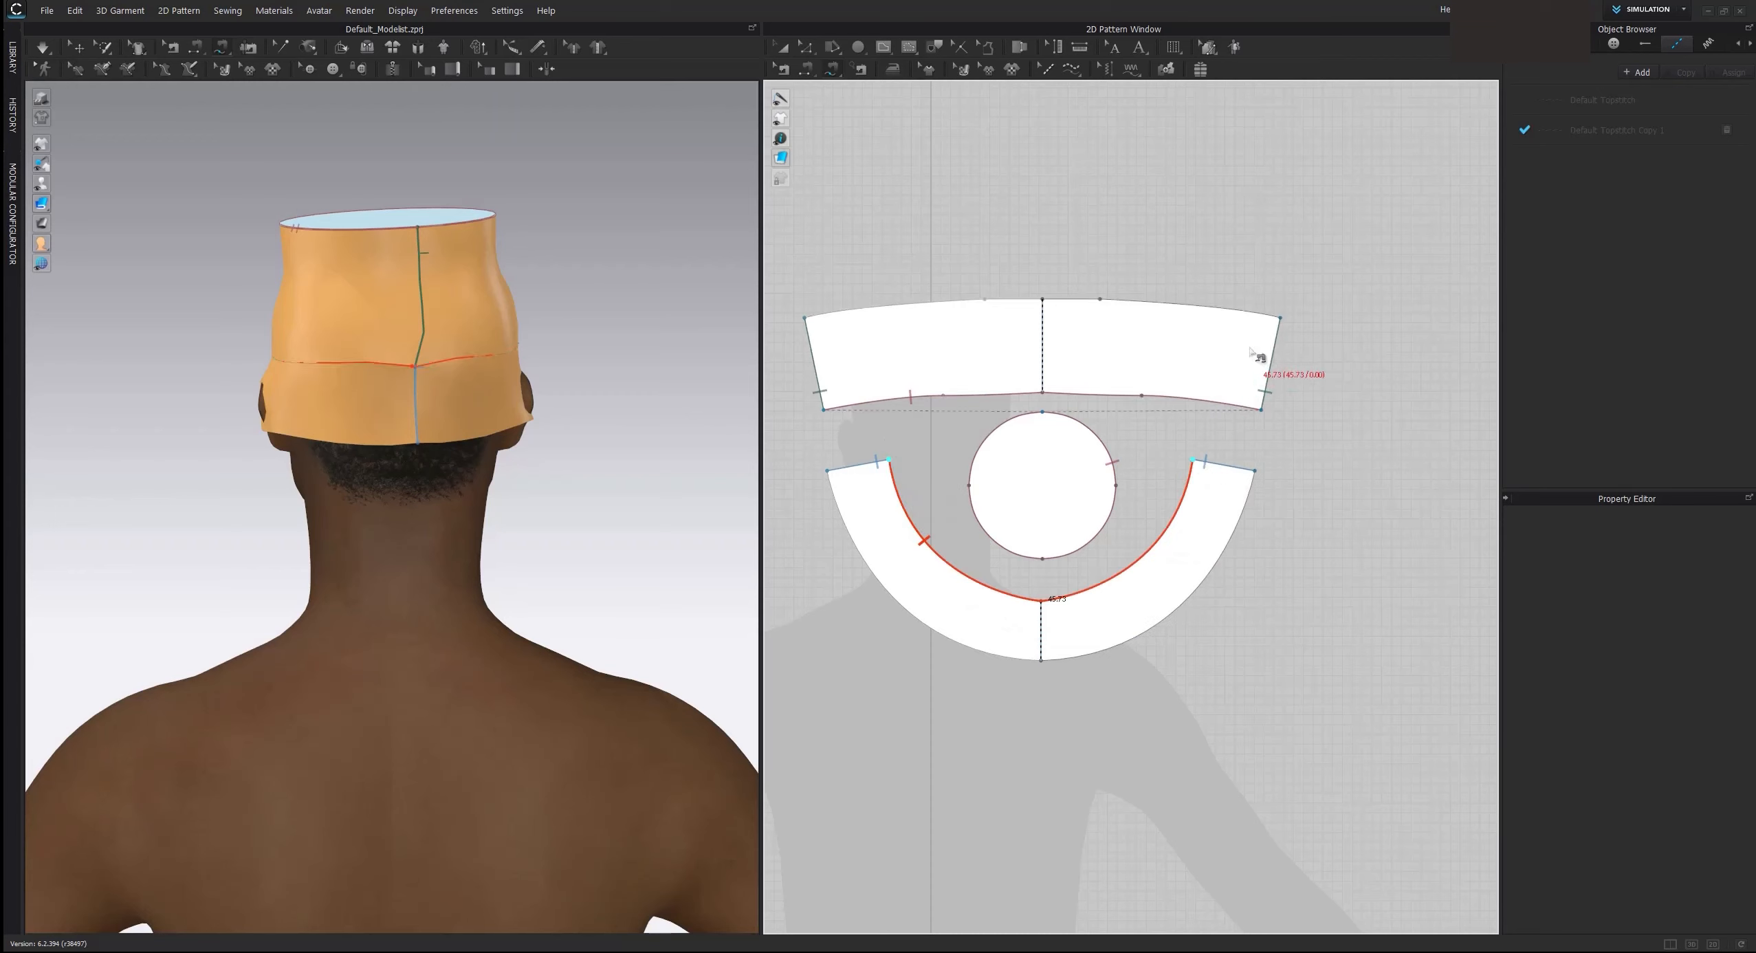
click(1280, 319)
click(805, 317)
key(a)
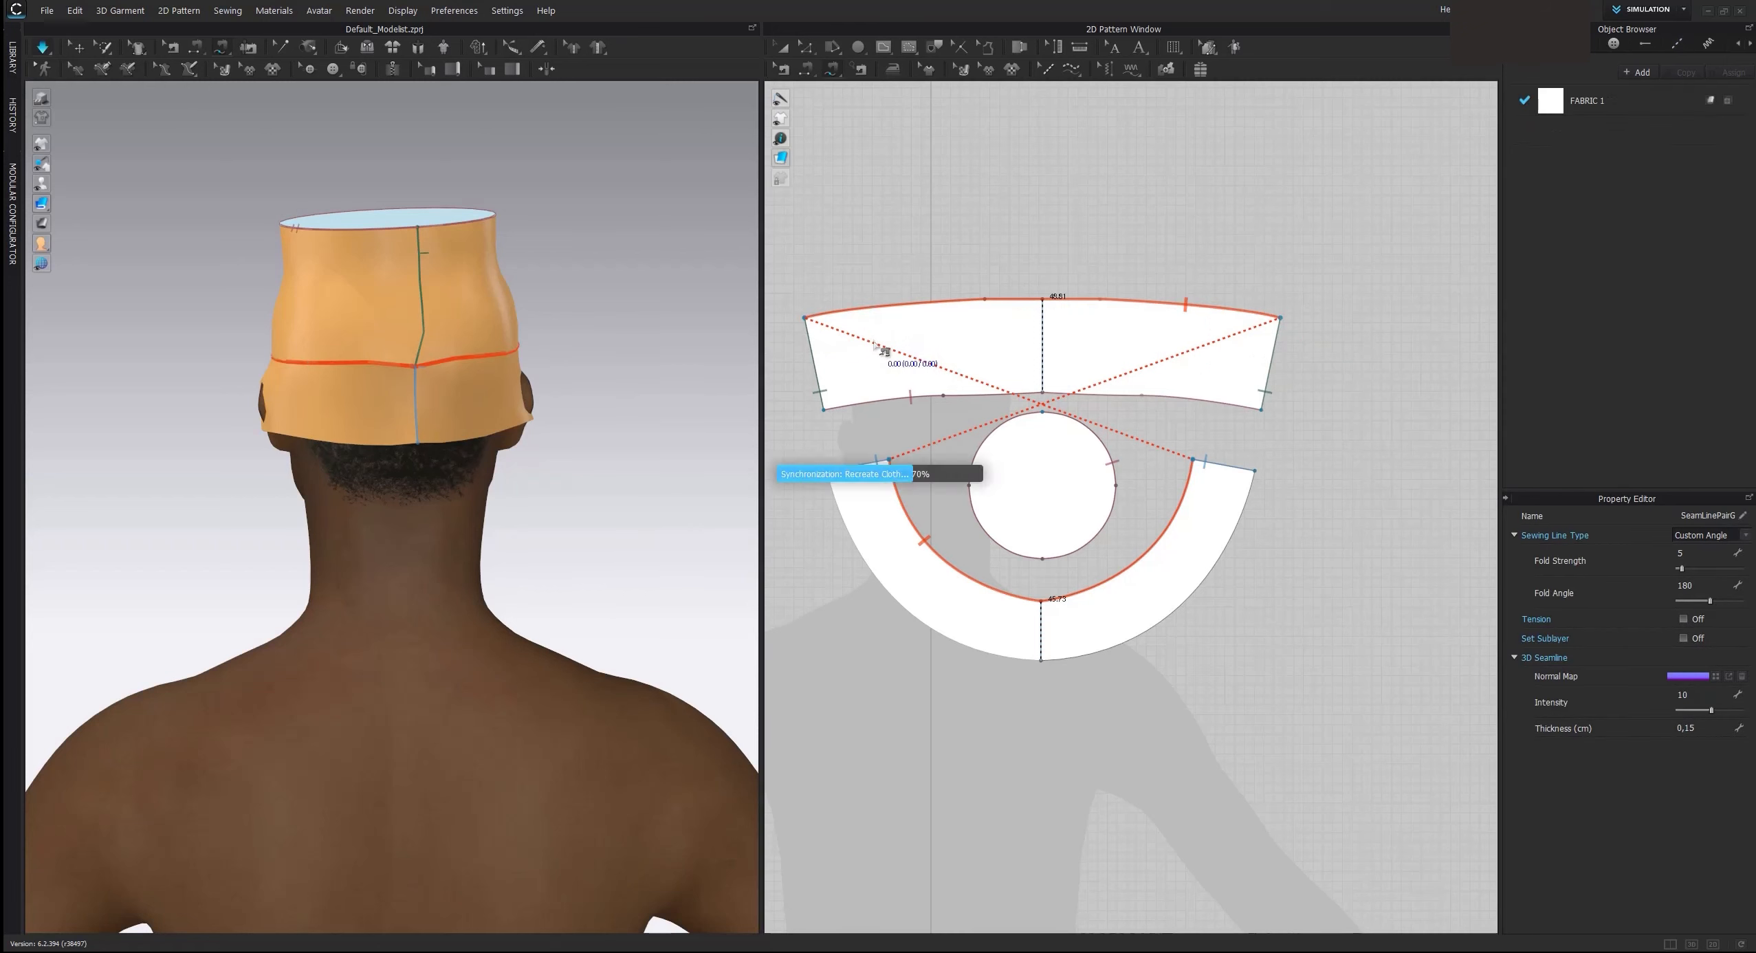
key(m)
Step: Simulate the hat from the front and adjust the circular top and crown by pulling the cloth
right_drag(538, 416, 329, 396)
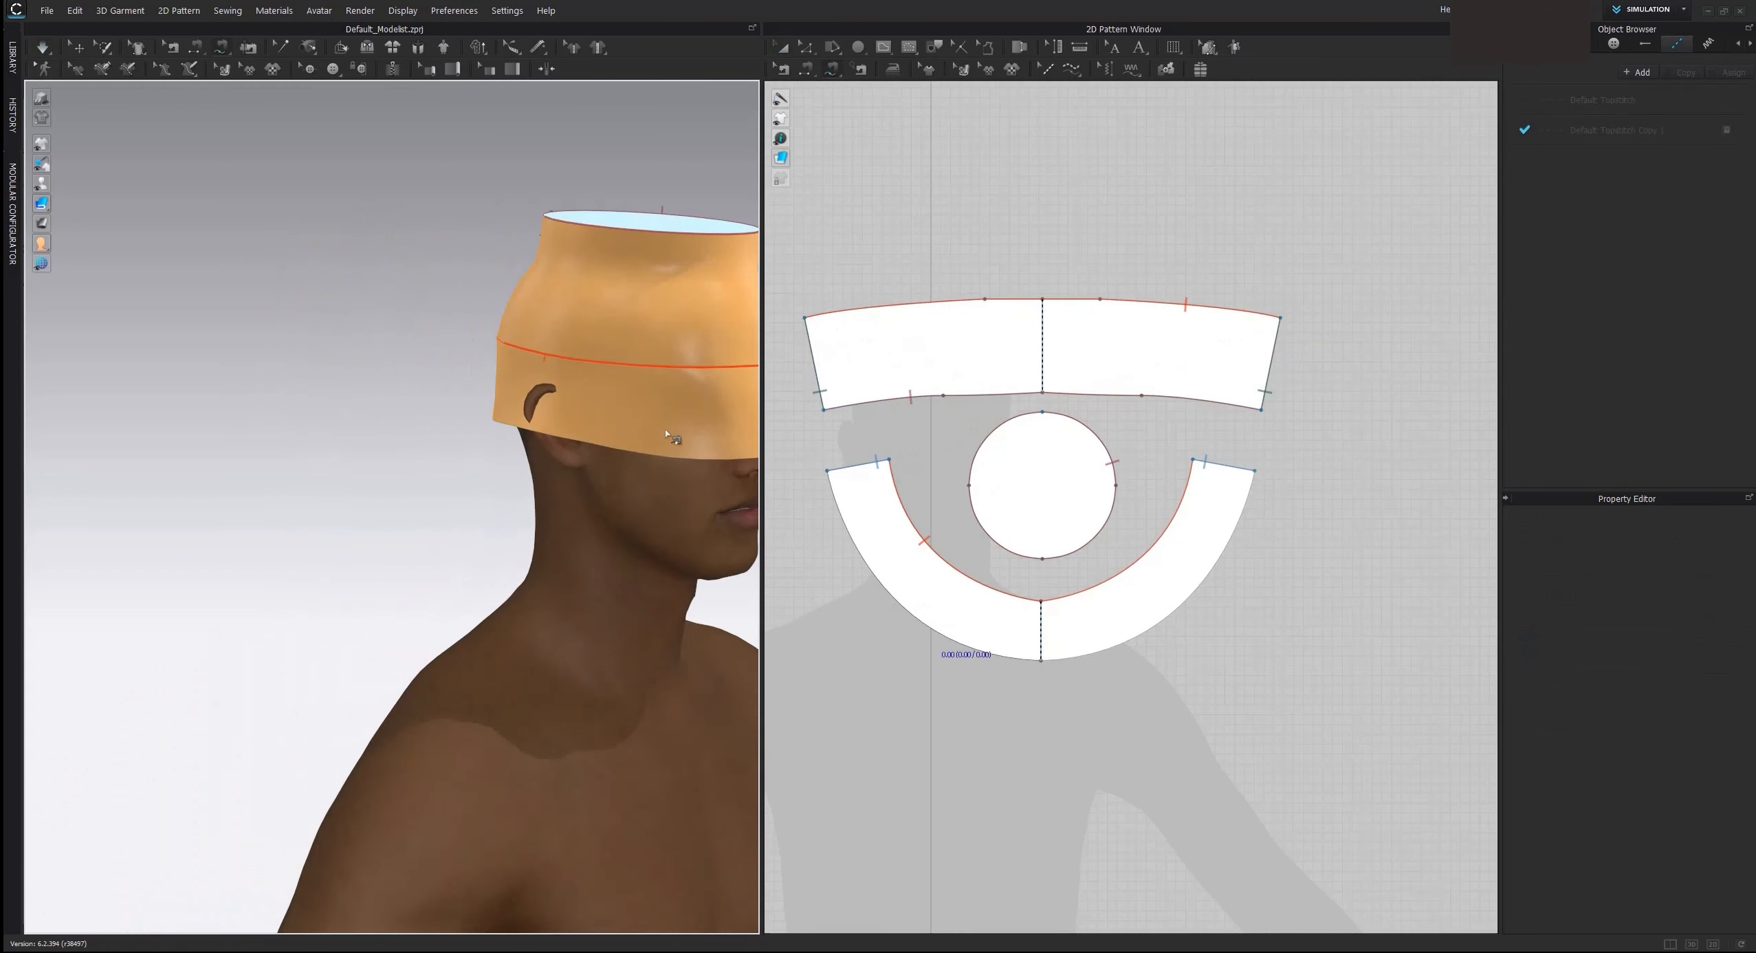
middle_drag(676, 435, 486, 442)
right_drag(487, 446, 388, 430)
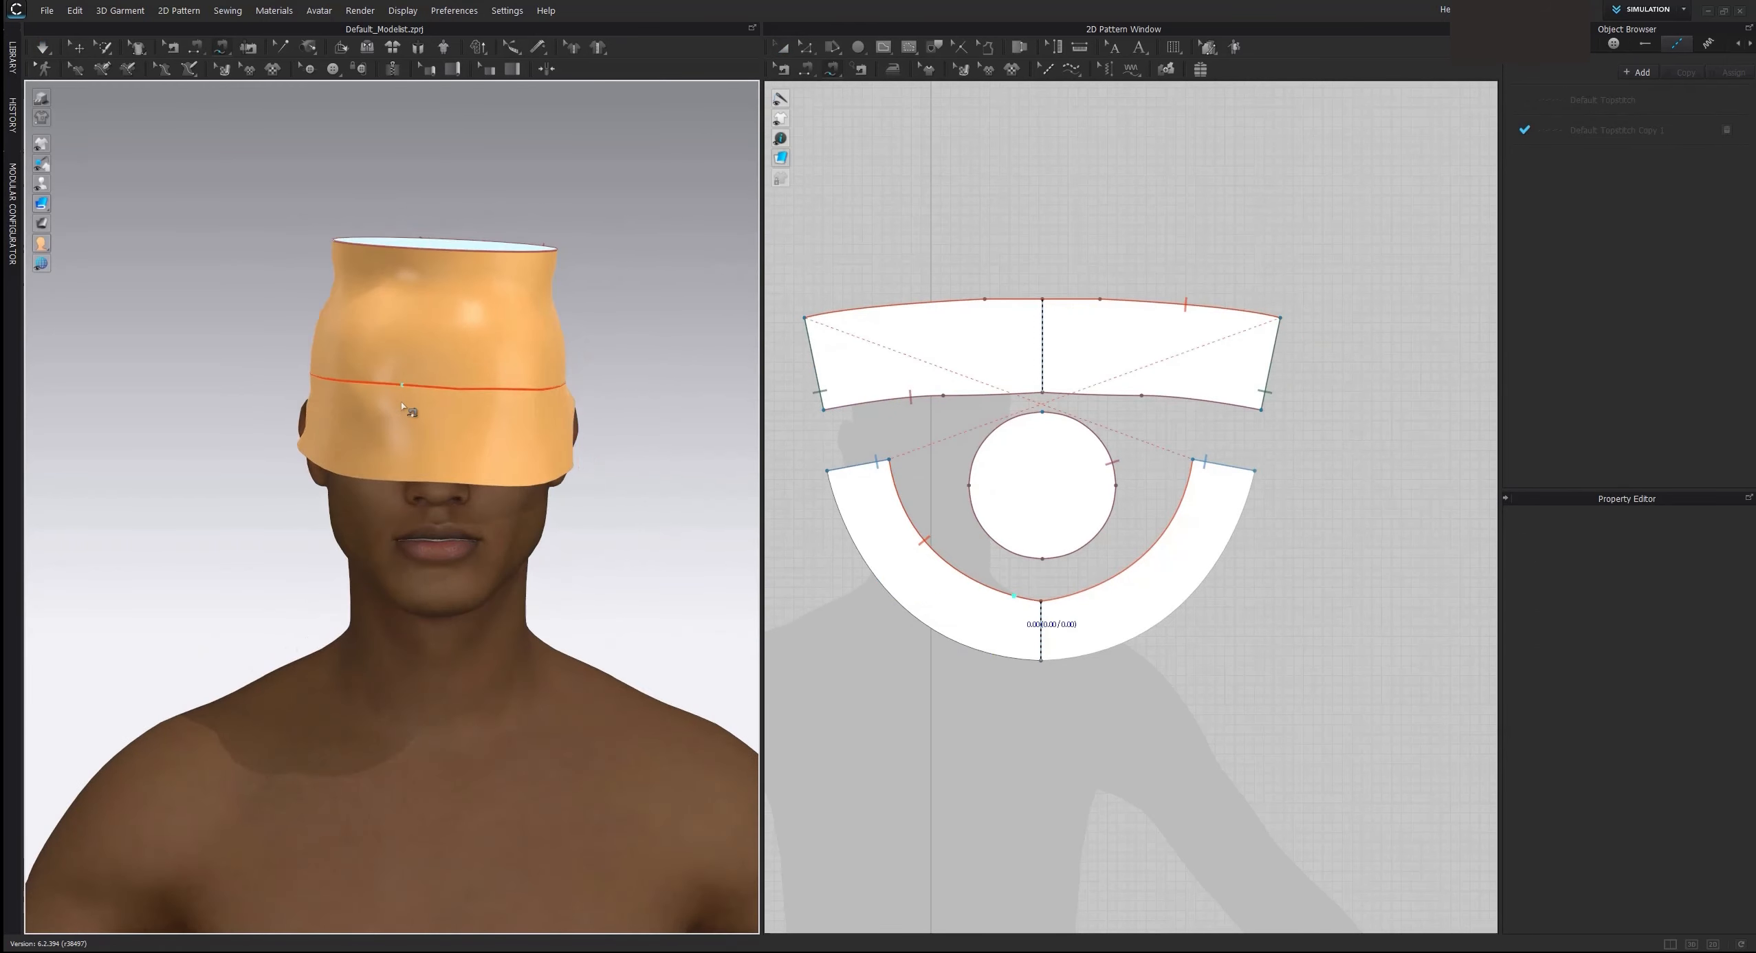
key(q)
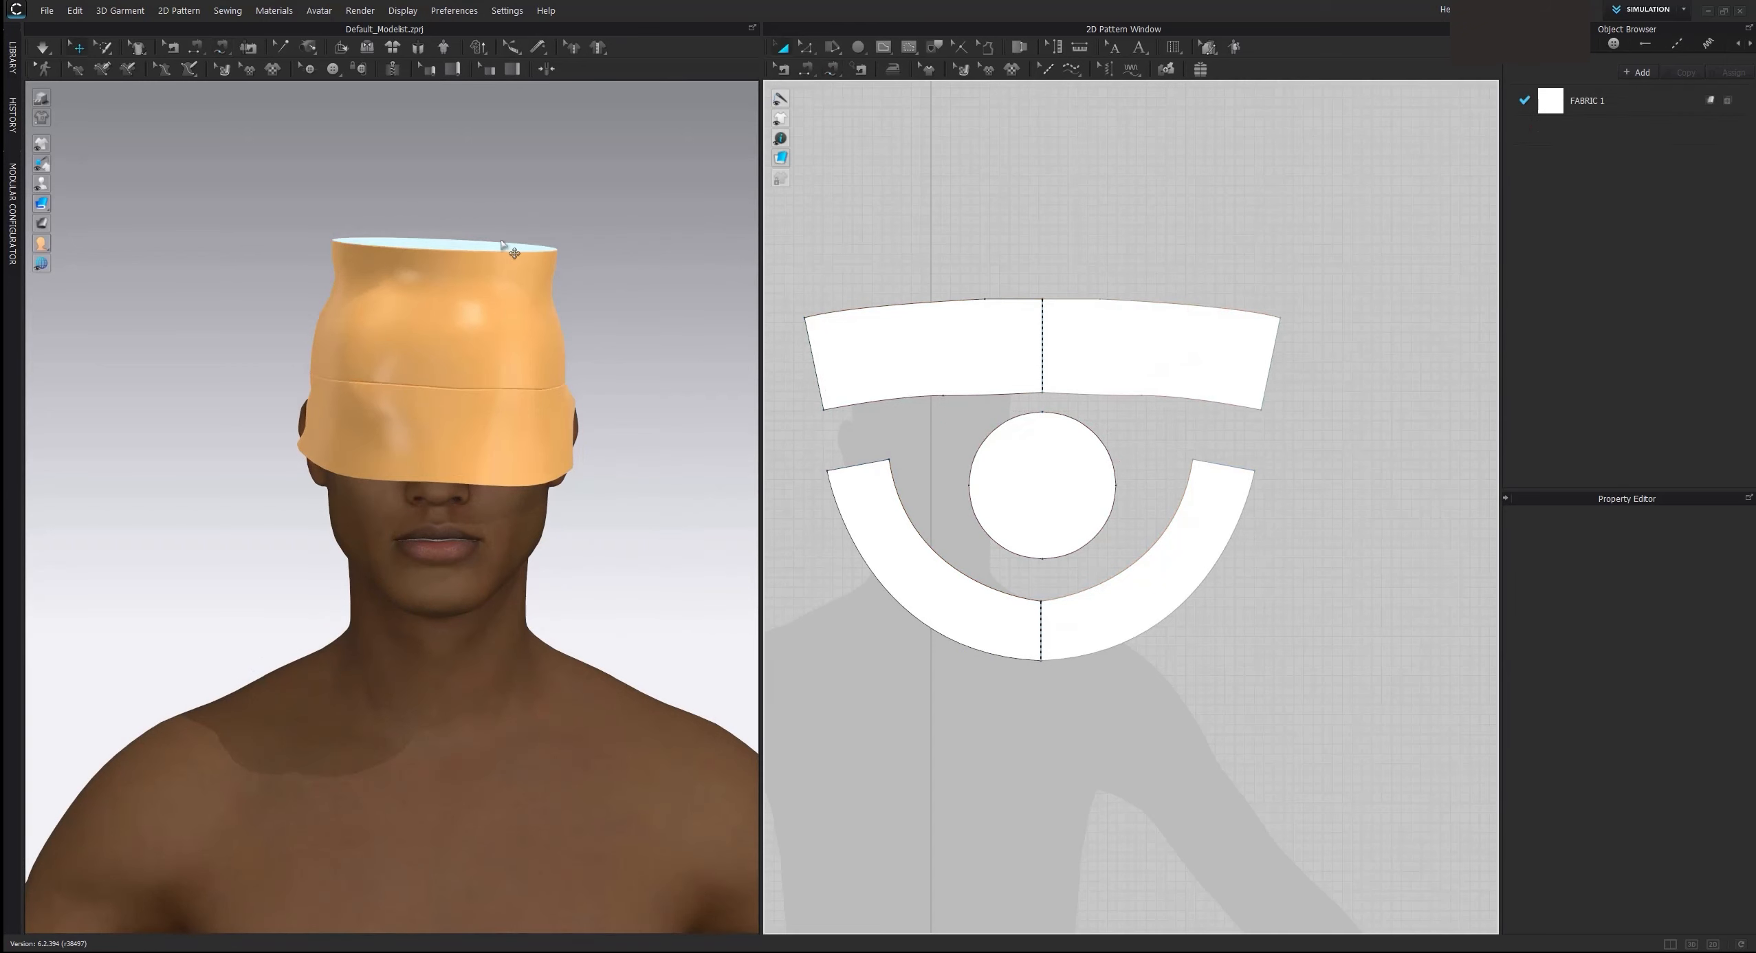
click(508, 258)
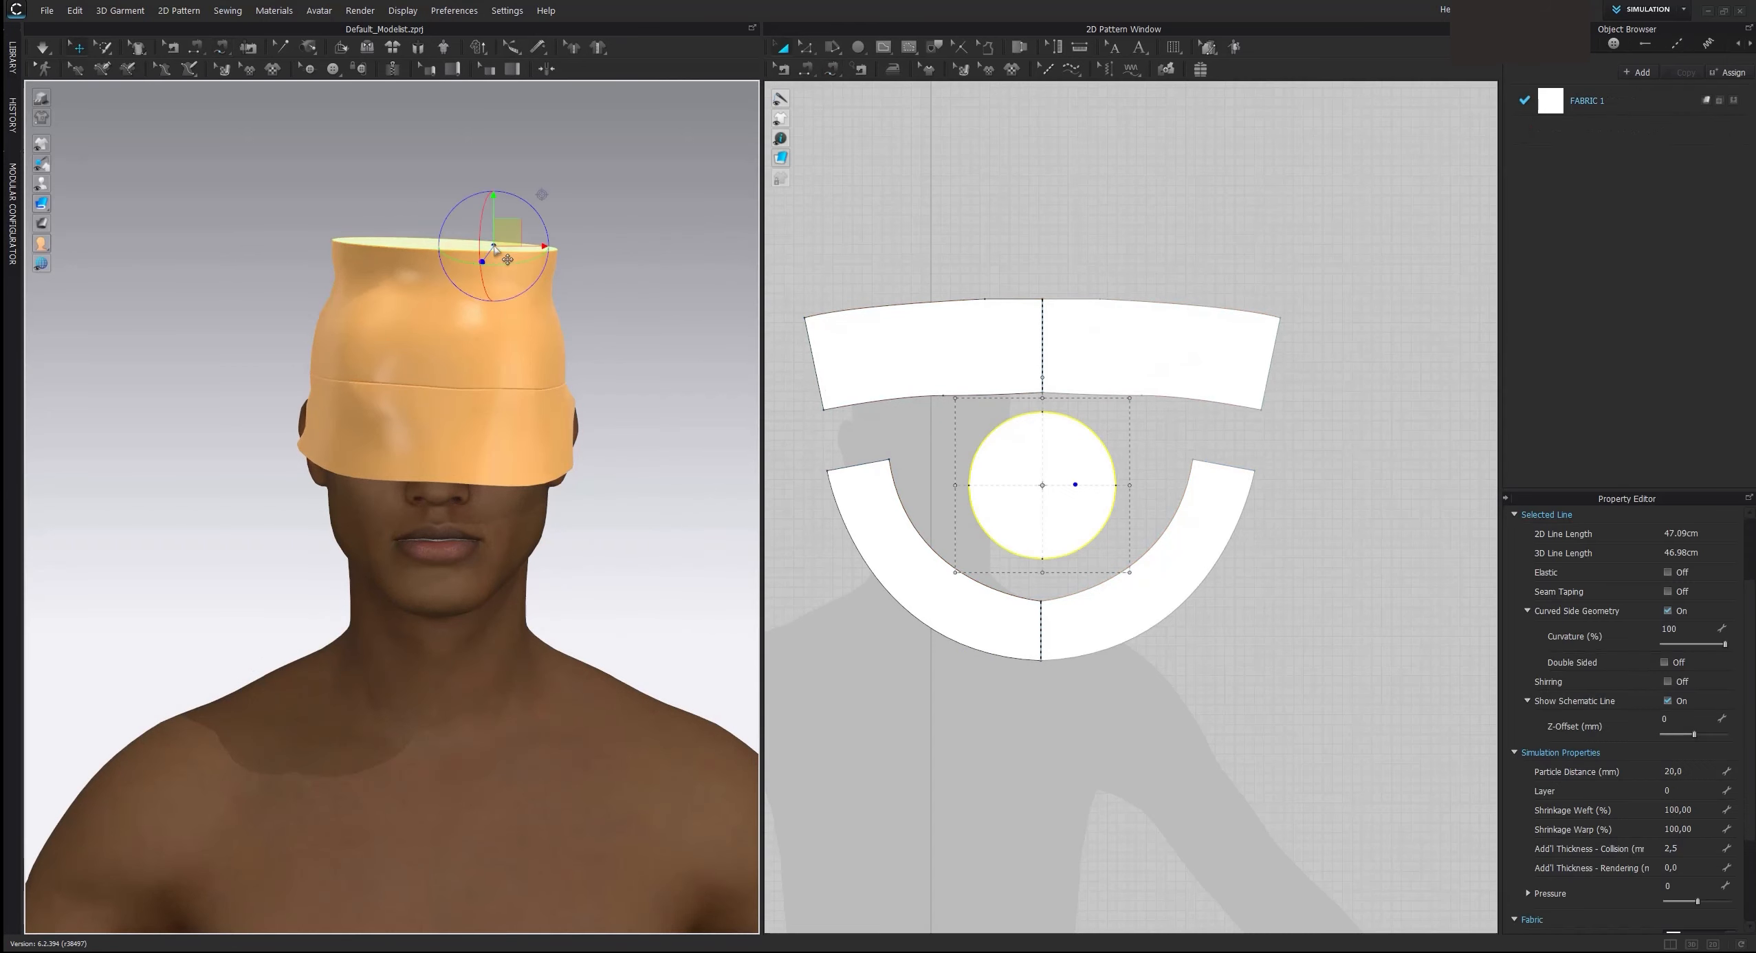
key(space)
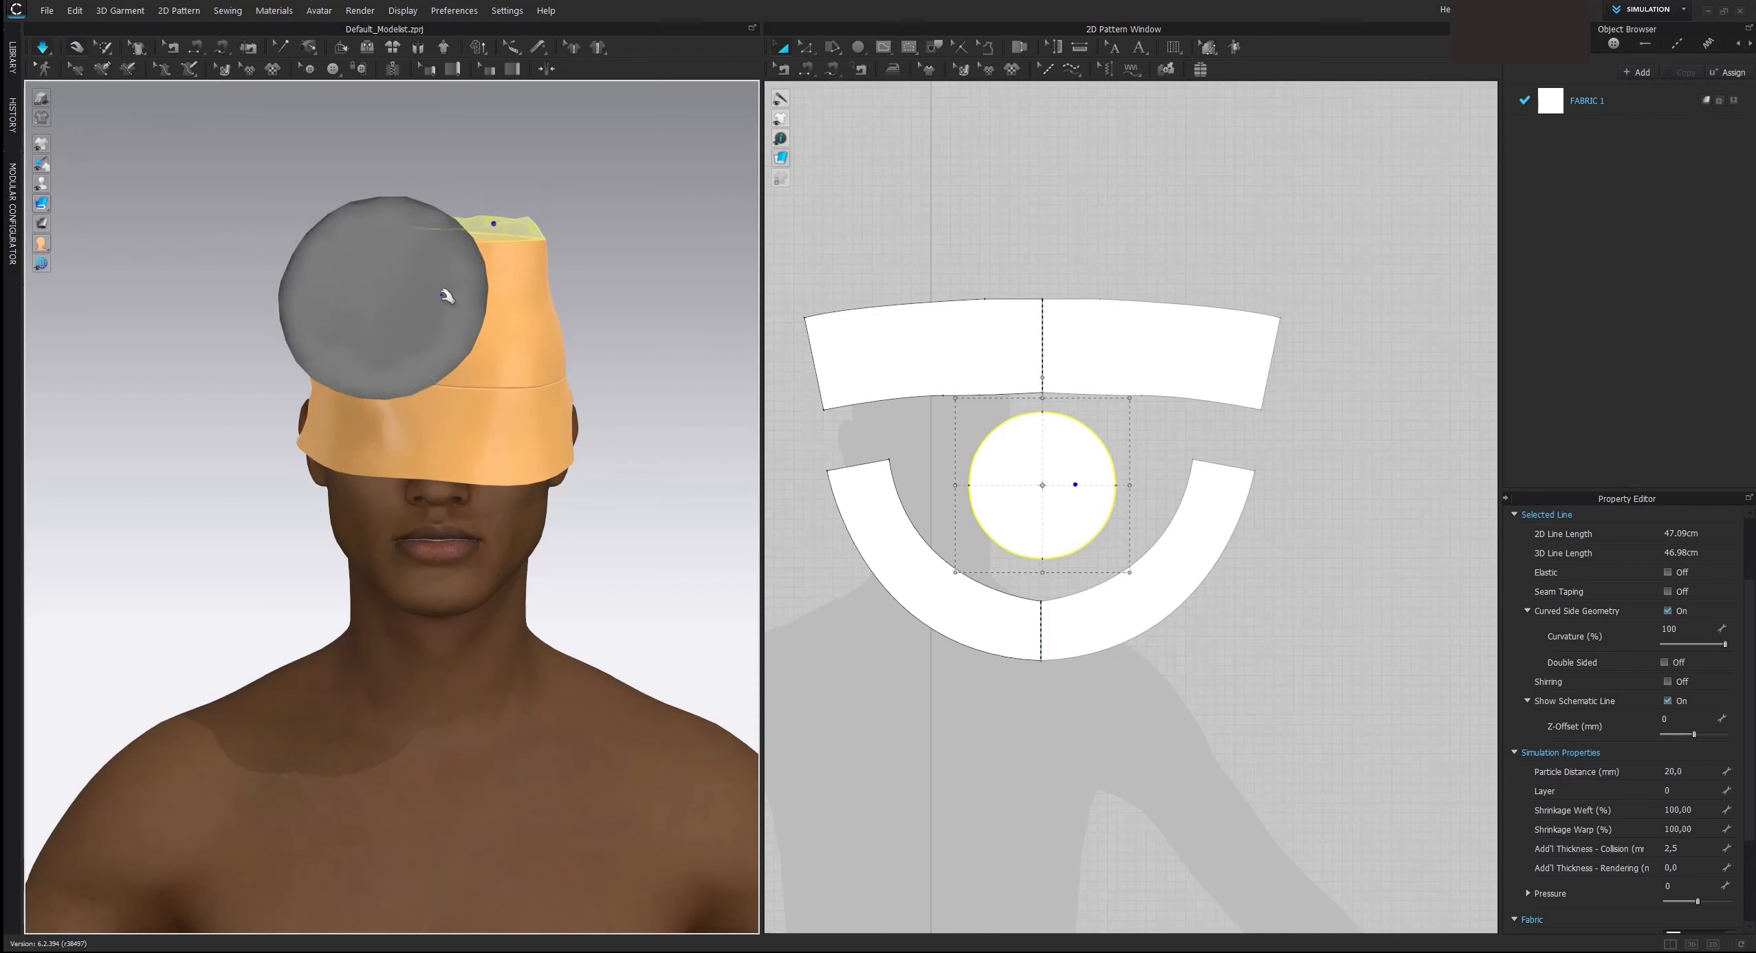
click(342, 303)
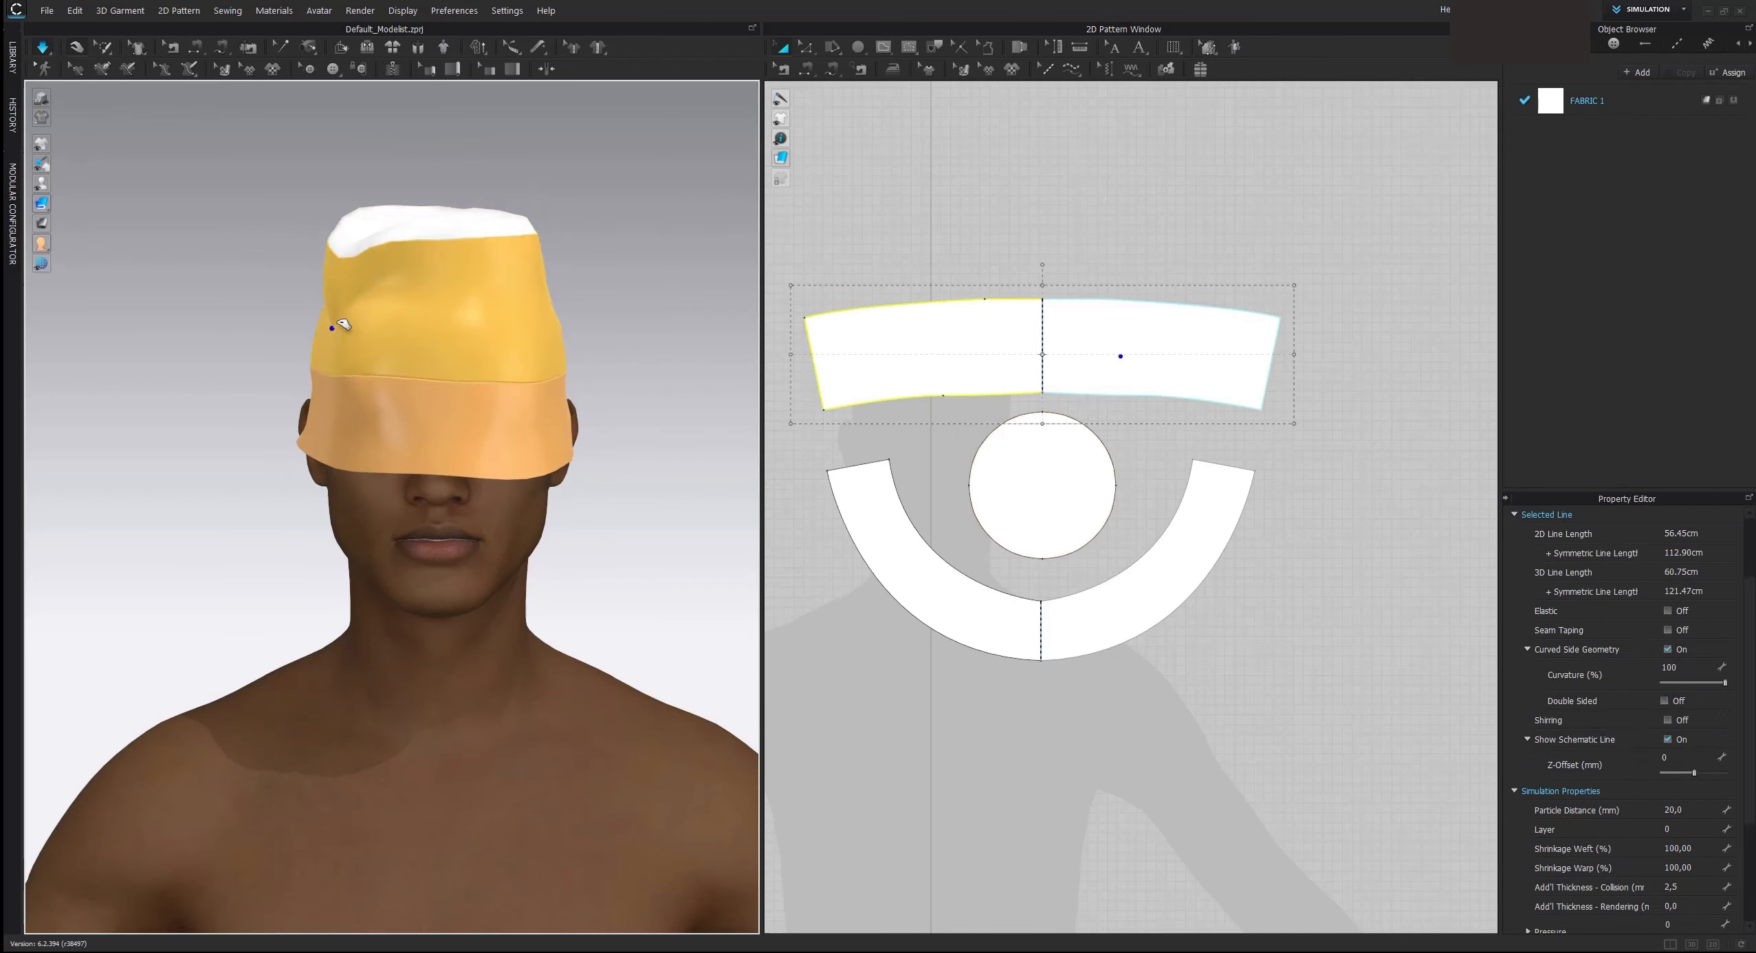
Step: Check the hat from the back and side, pull the brim's side outward over the ear, and stop the simulation
mouse_move(309, 386)
right_down()
mouse_move(219, 365)
mouse_move(521, 388)
mouse_move(306, 376)
right_up()
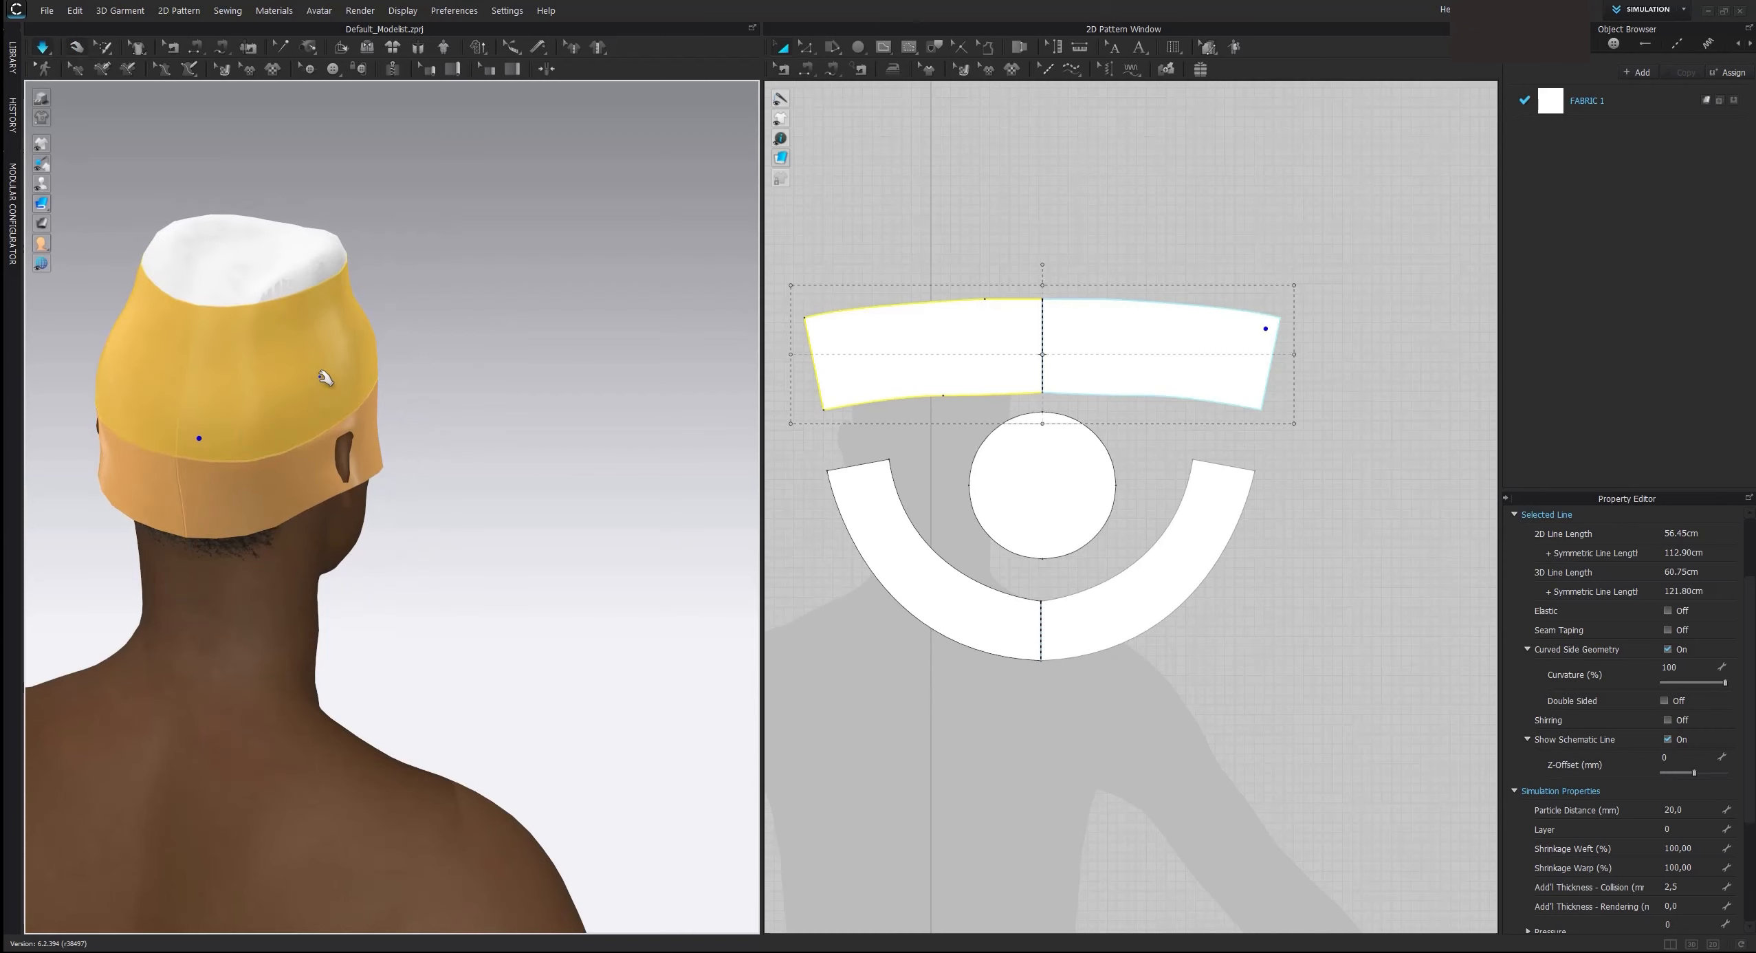
right_drag(431, 501, 426, 359)
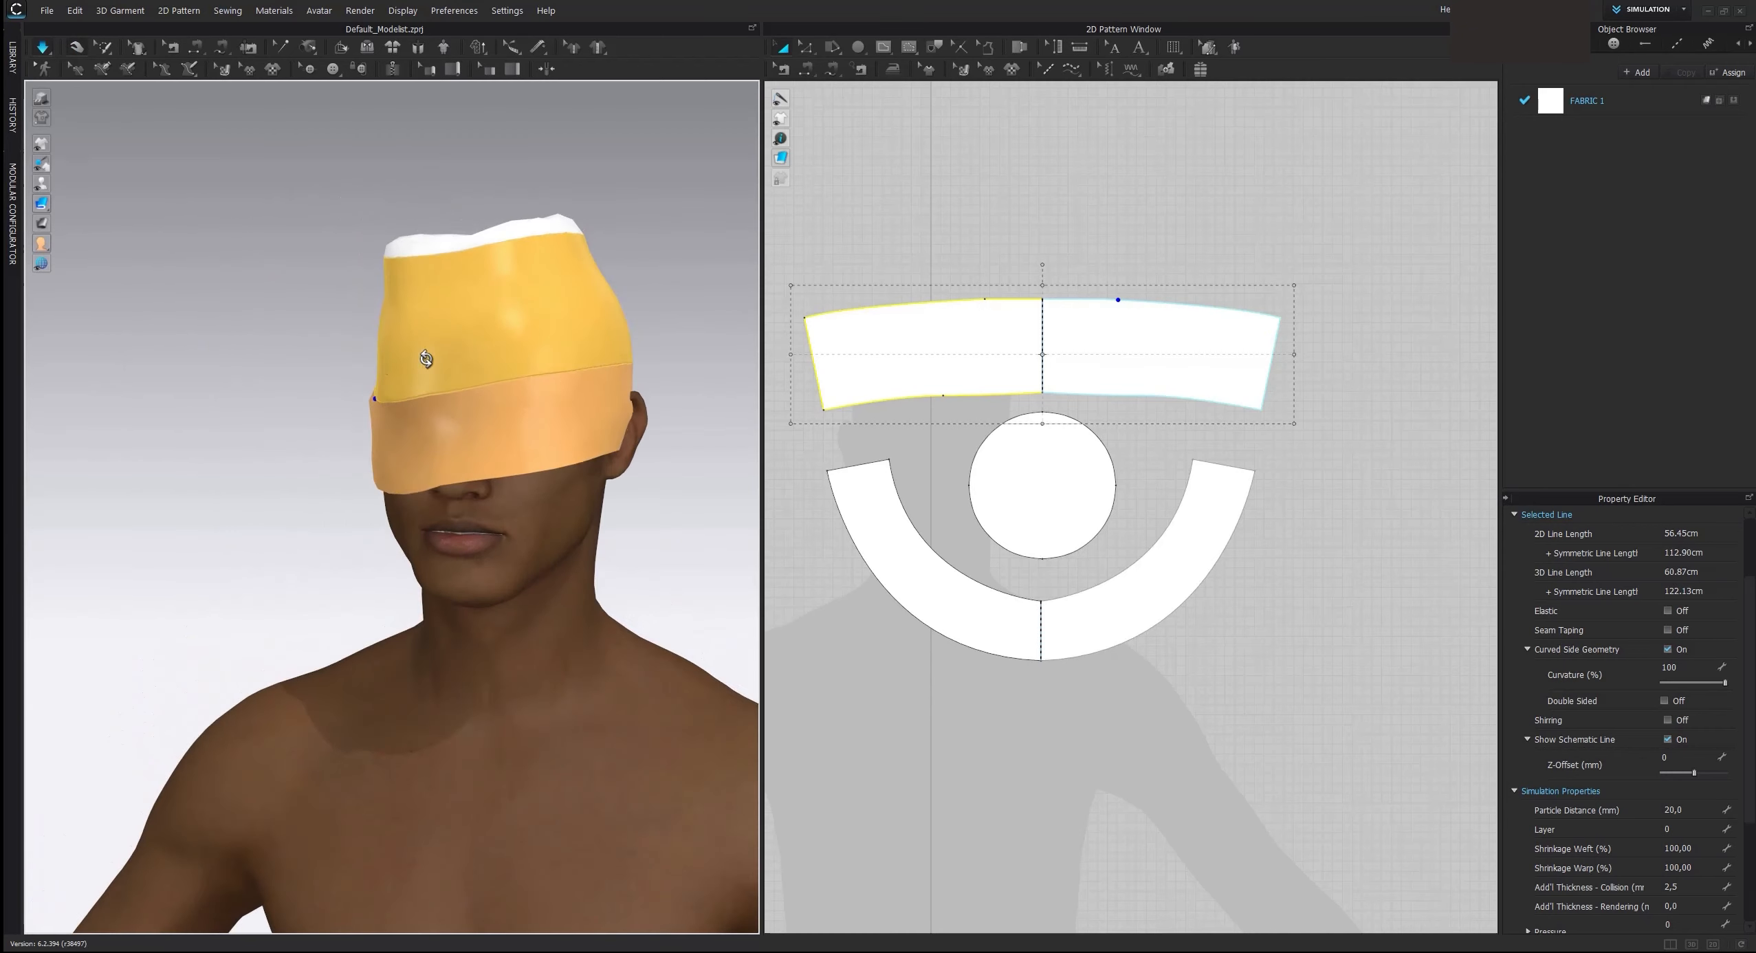
drag(615, 454, 688, 485)
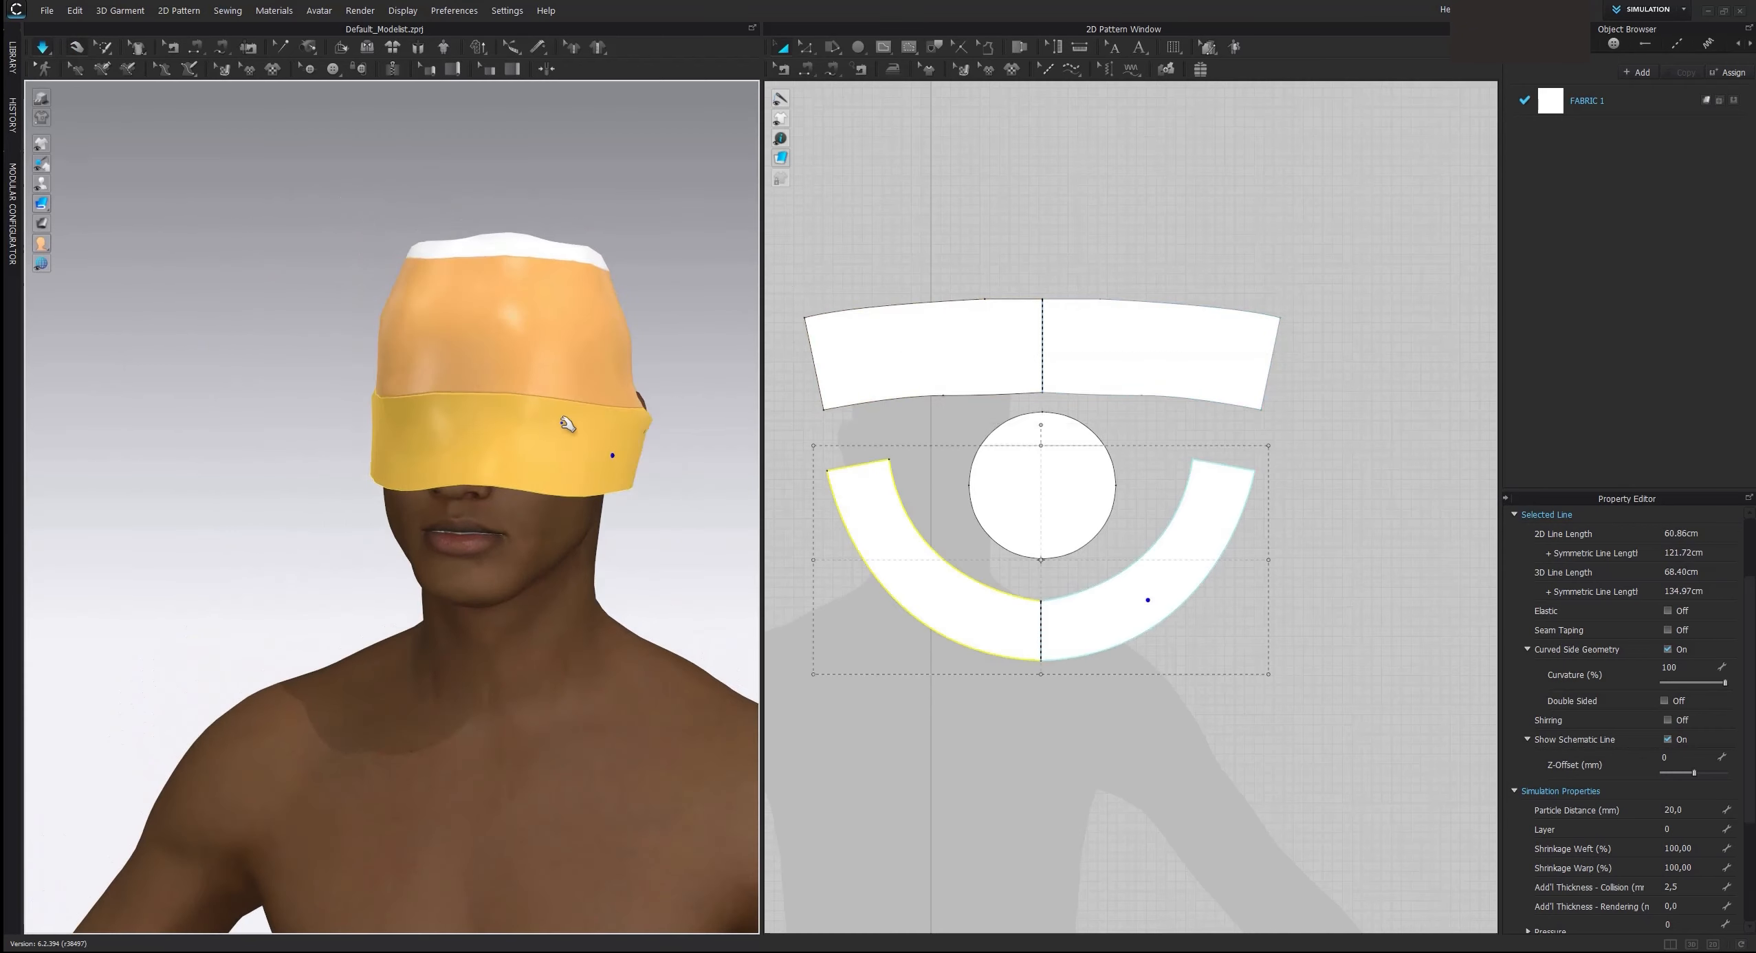
key(space)
Step: Scale the crown pattern's height down by about a third in 2D and simulate to refit the crown and brim
right_drag(564, 417, 543, 395)
click(507, 307)
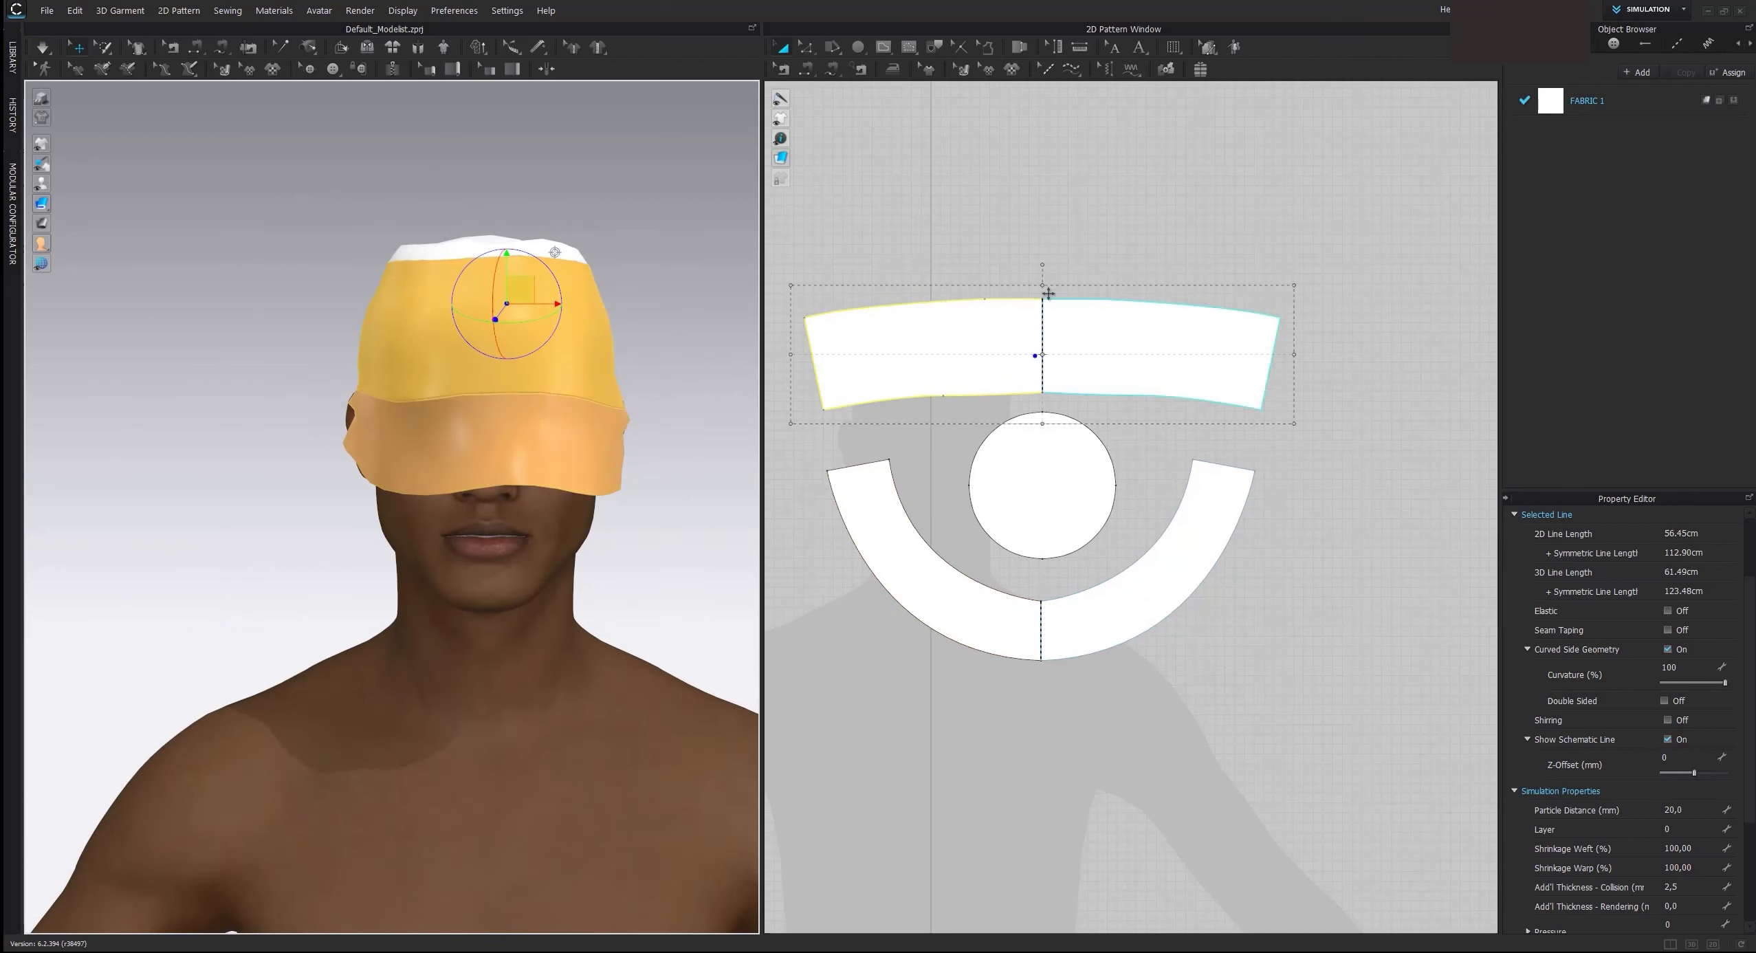
click(973, 332)
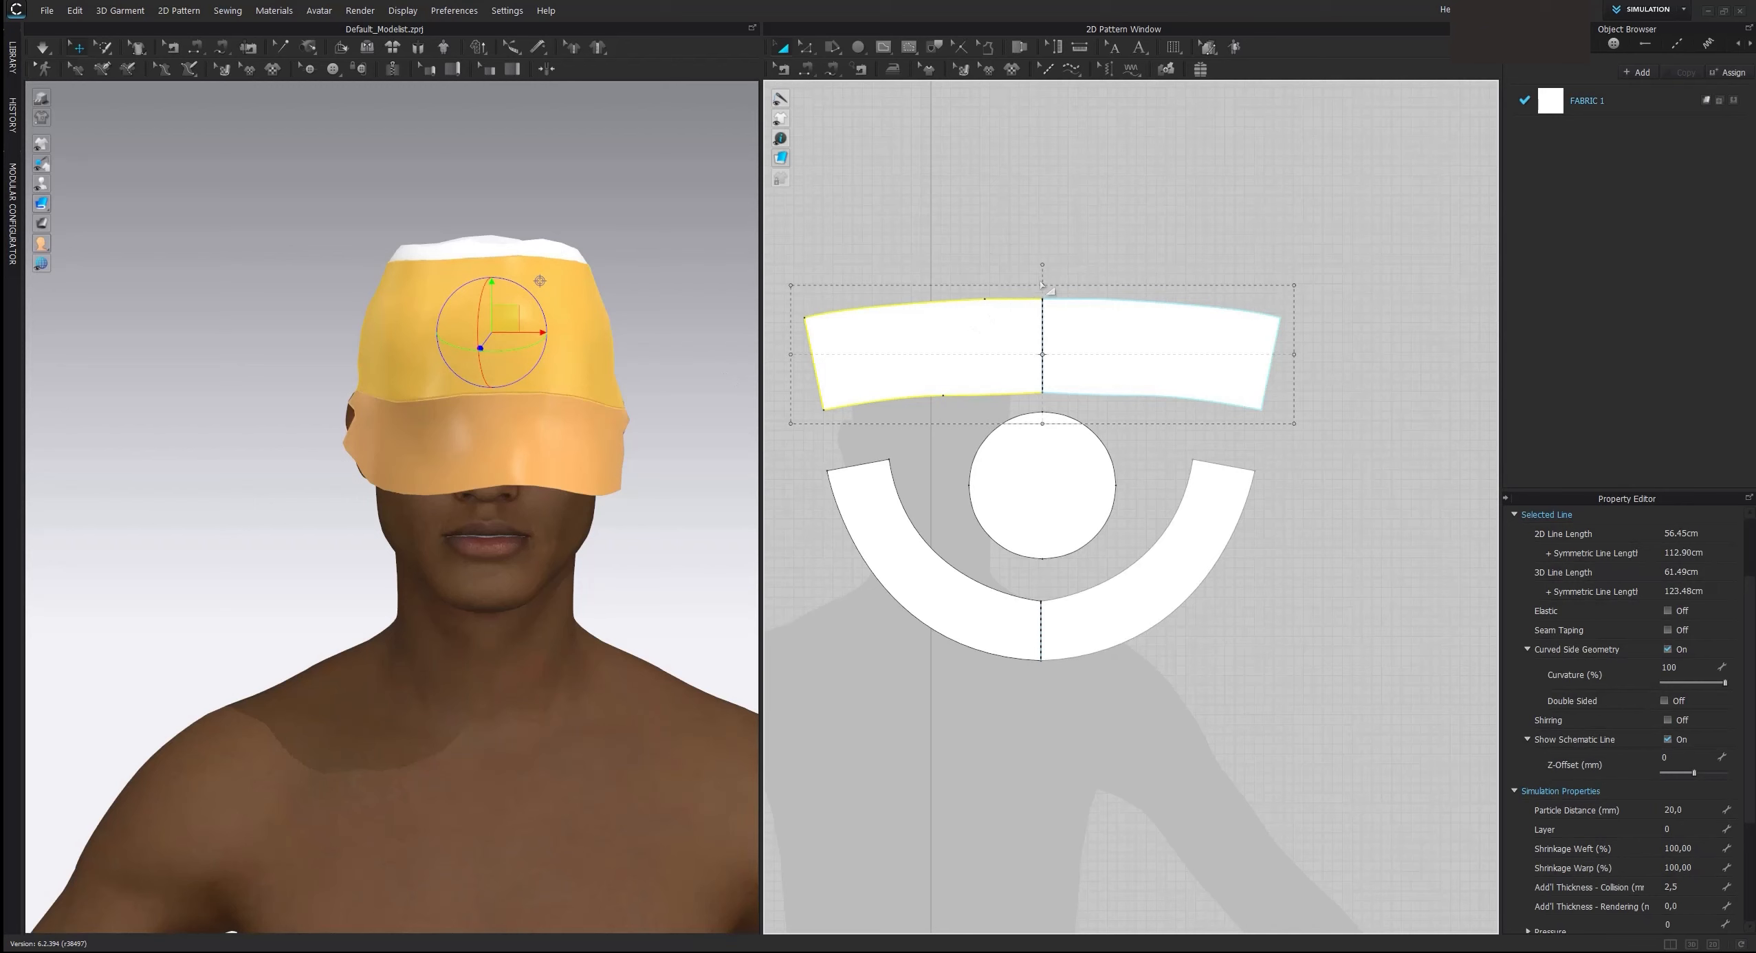
drag(1043, 285, 1042, 327)
click(1045, 278)
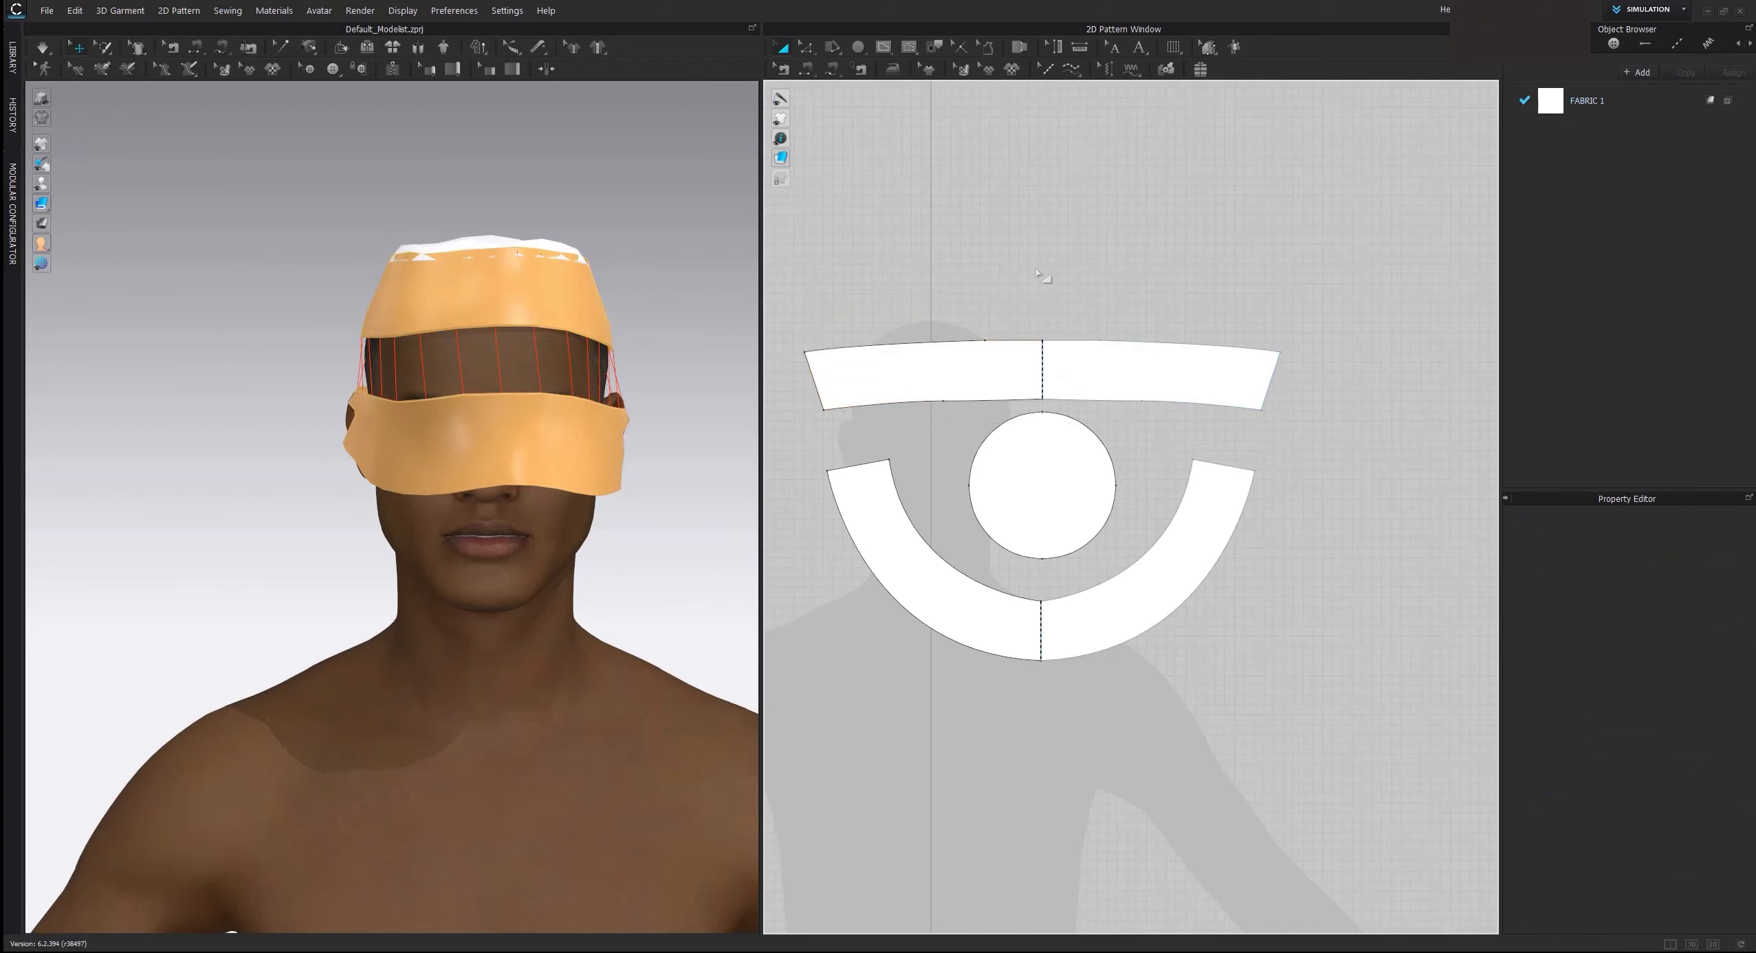
key(space)
click(600, 421)
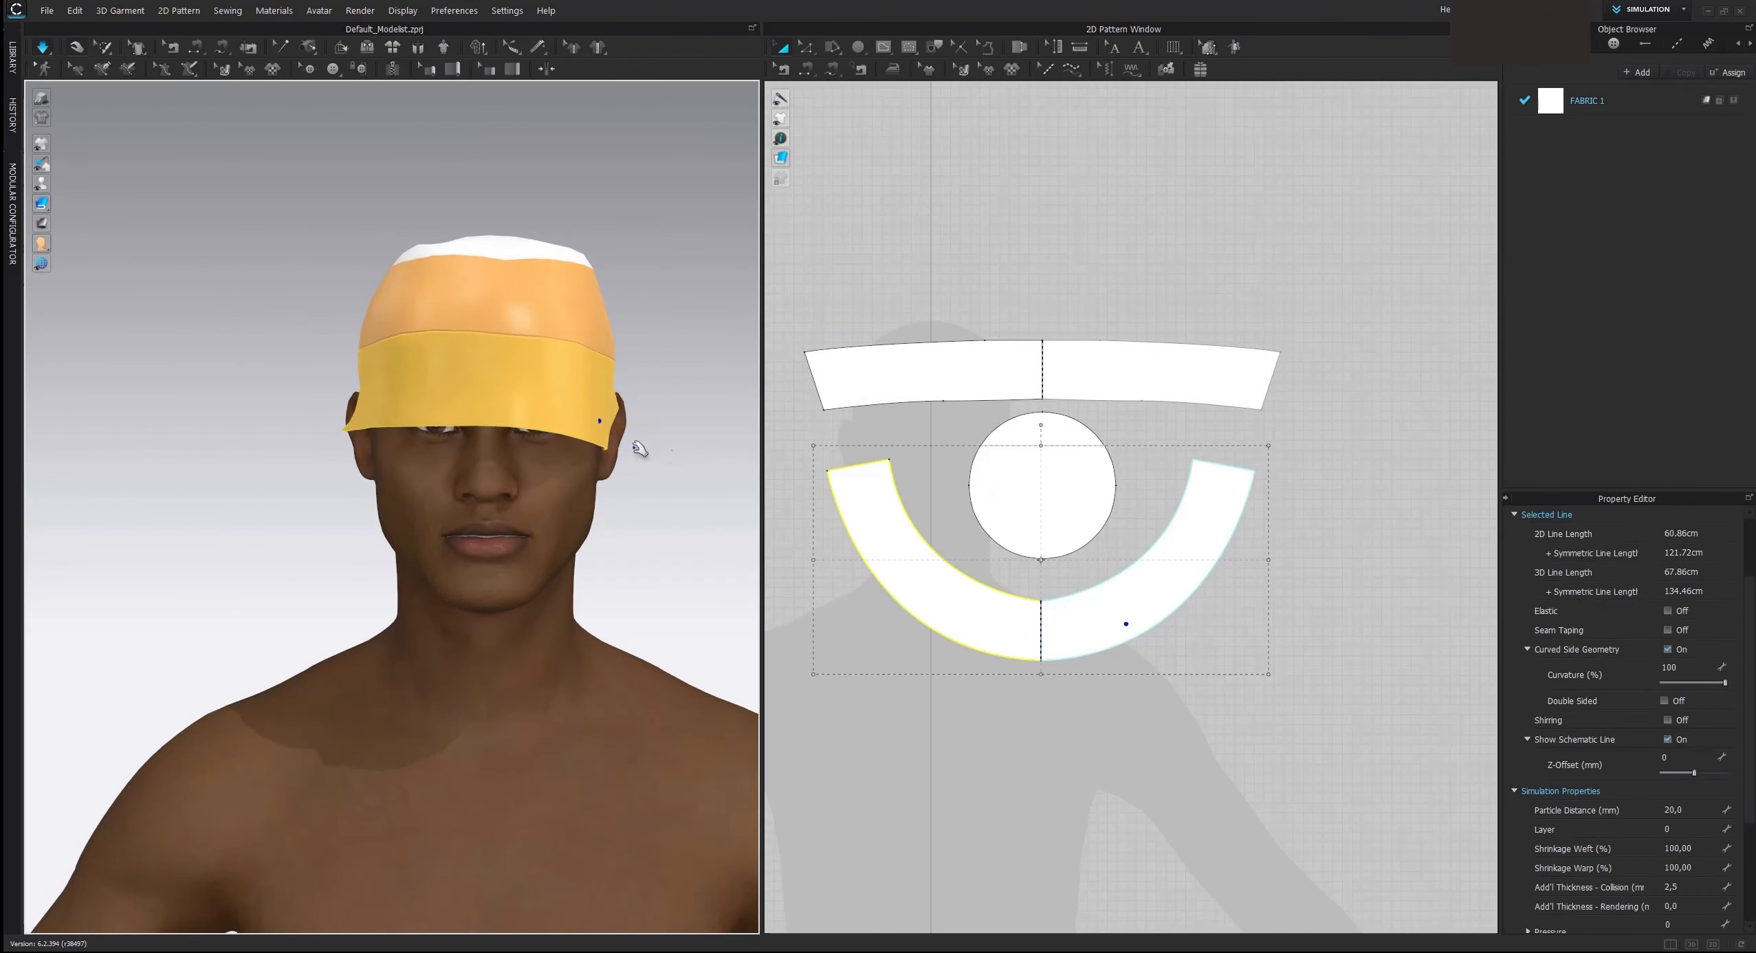
Step: Check the hat from the side and front, then simulate and pull the brim's side outward over the ear
right_drag(392, 401, 570, 412)
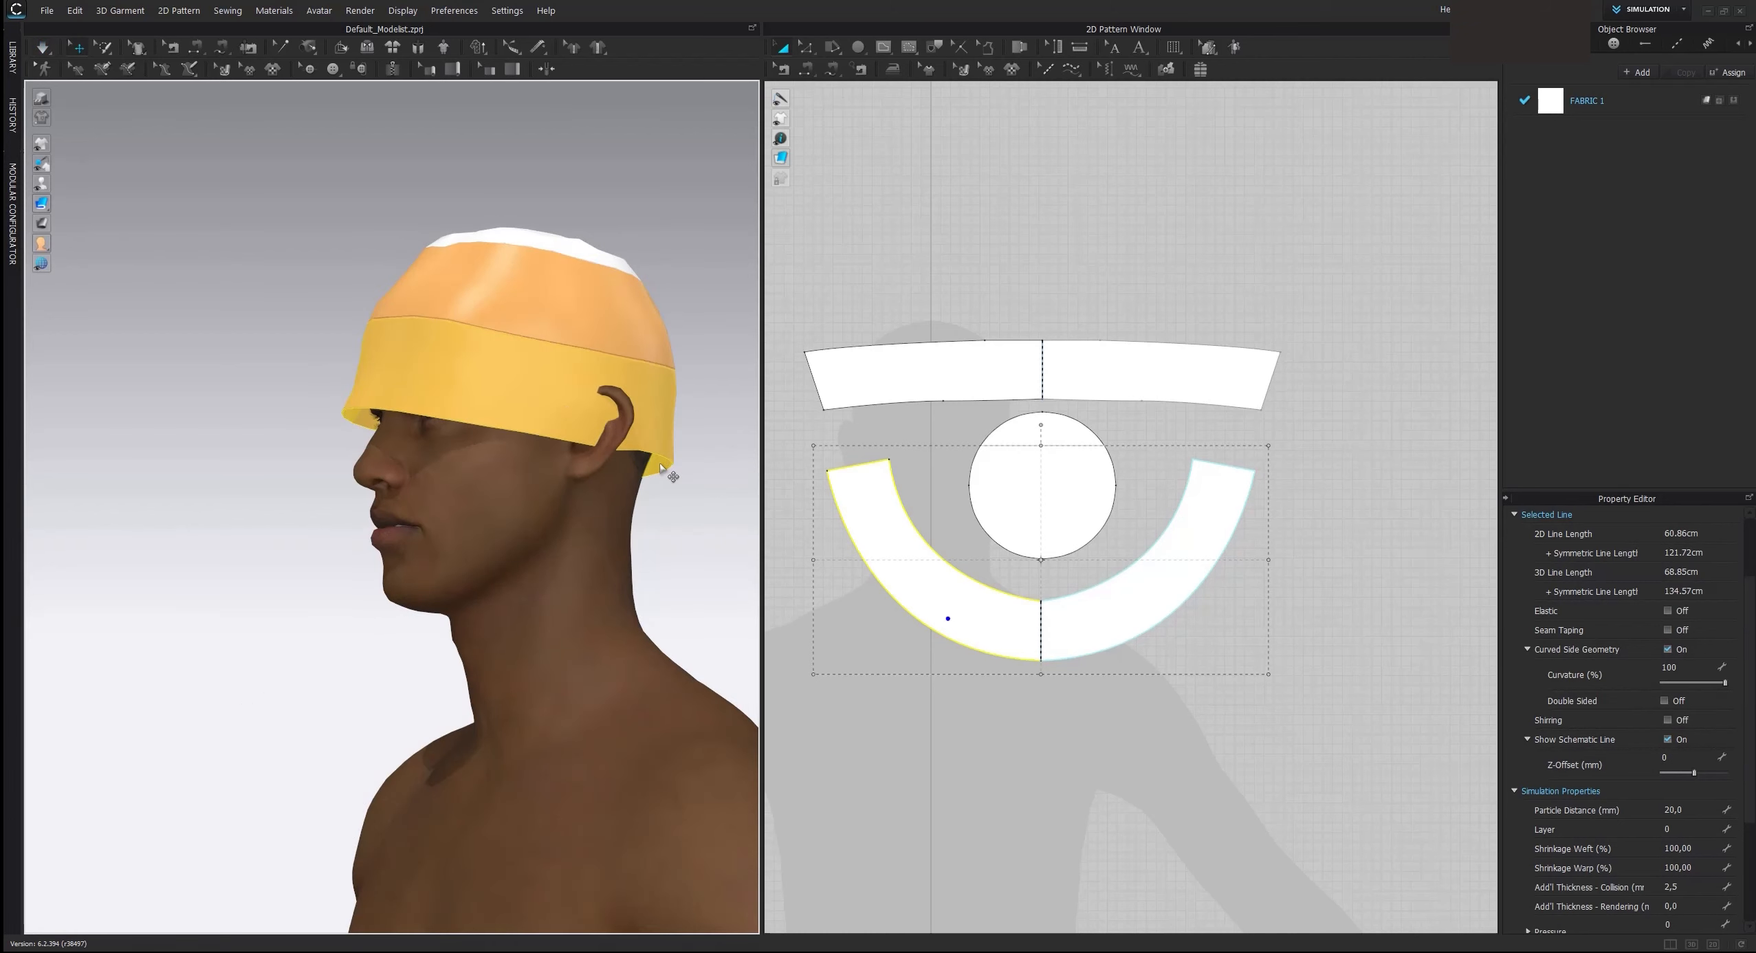
right_drag(661, 466, 752, 498)
scroll(614, 477, up, 5)
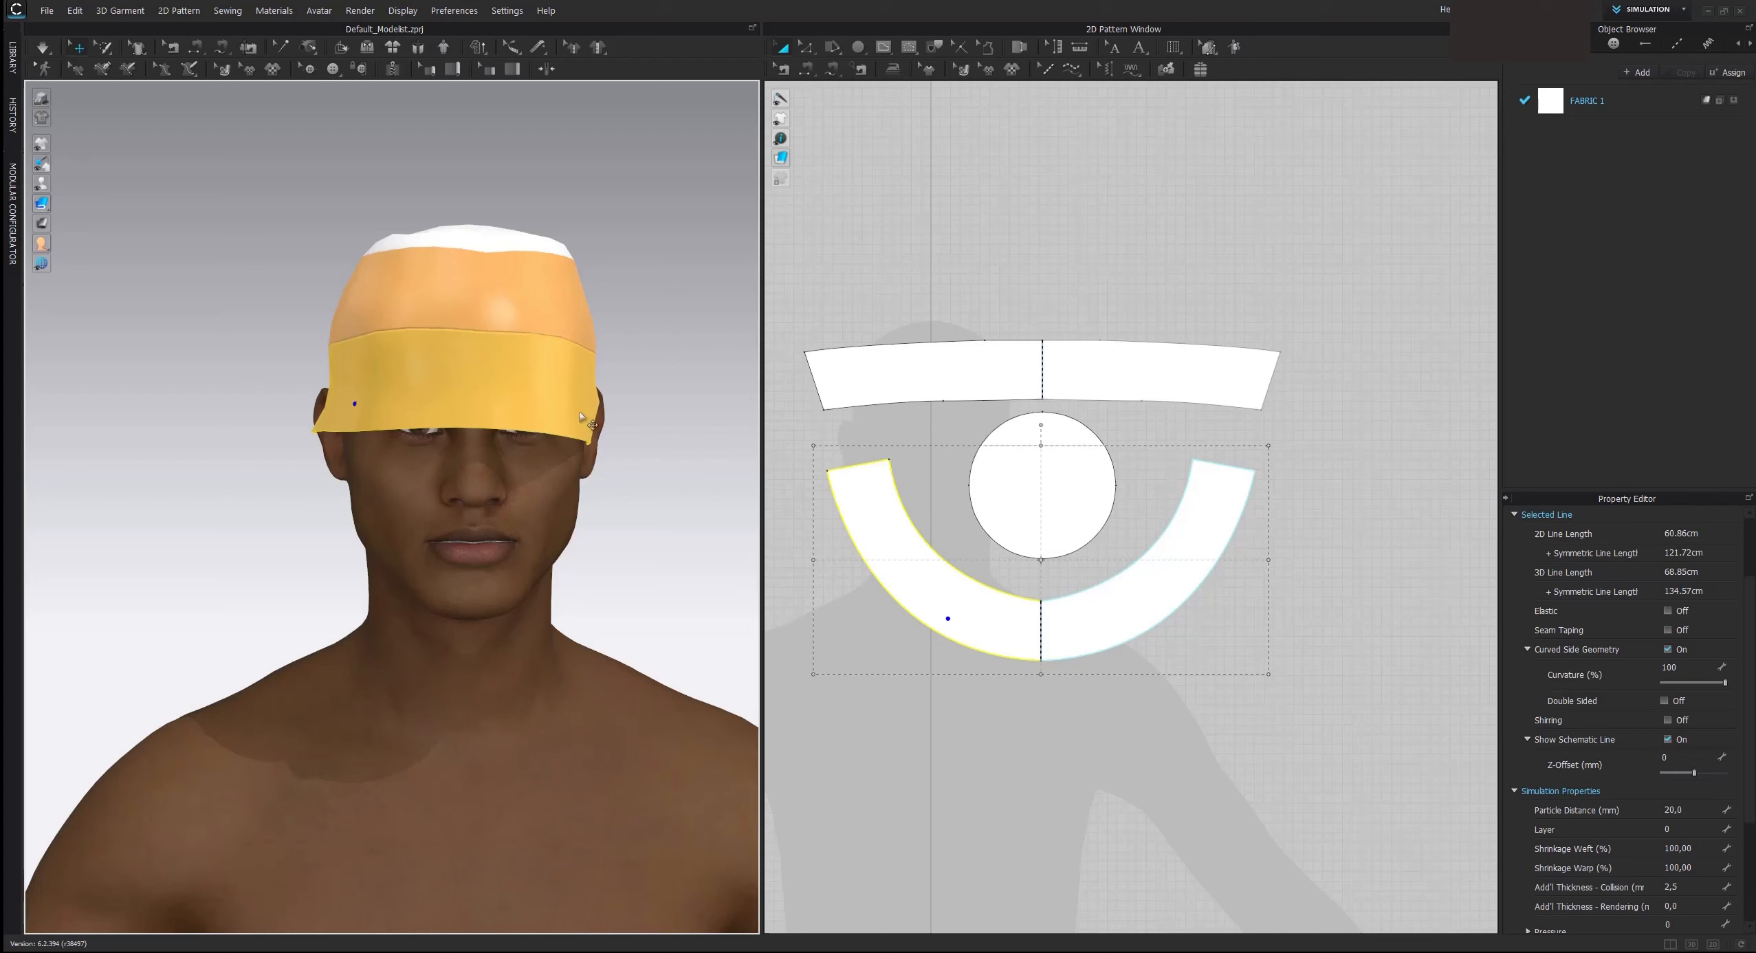
key(space)
drag(588, 412, 770, 407)
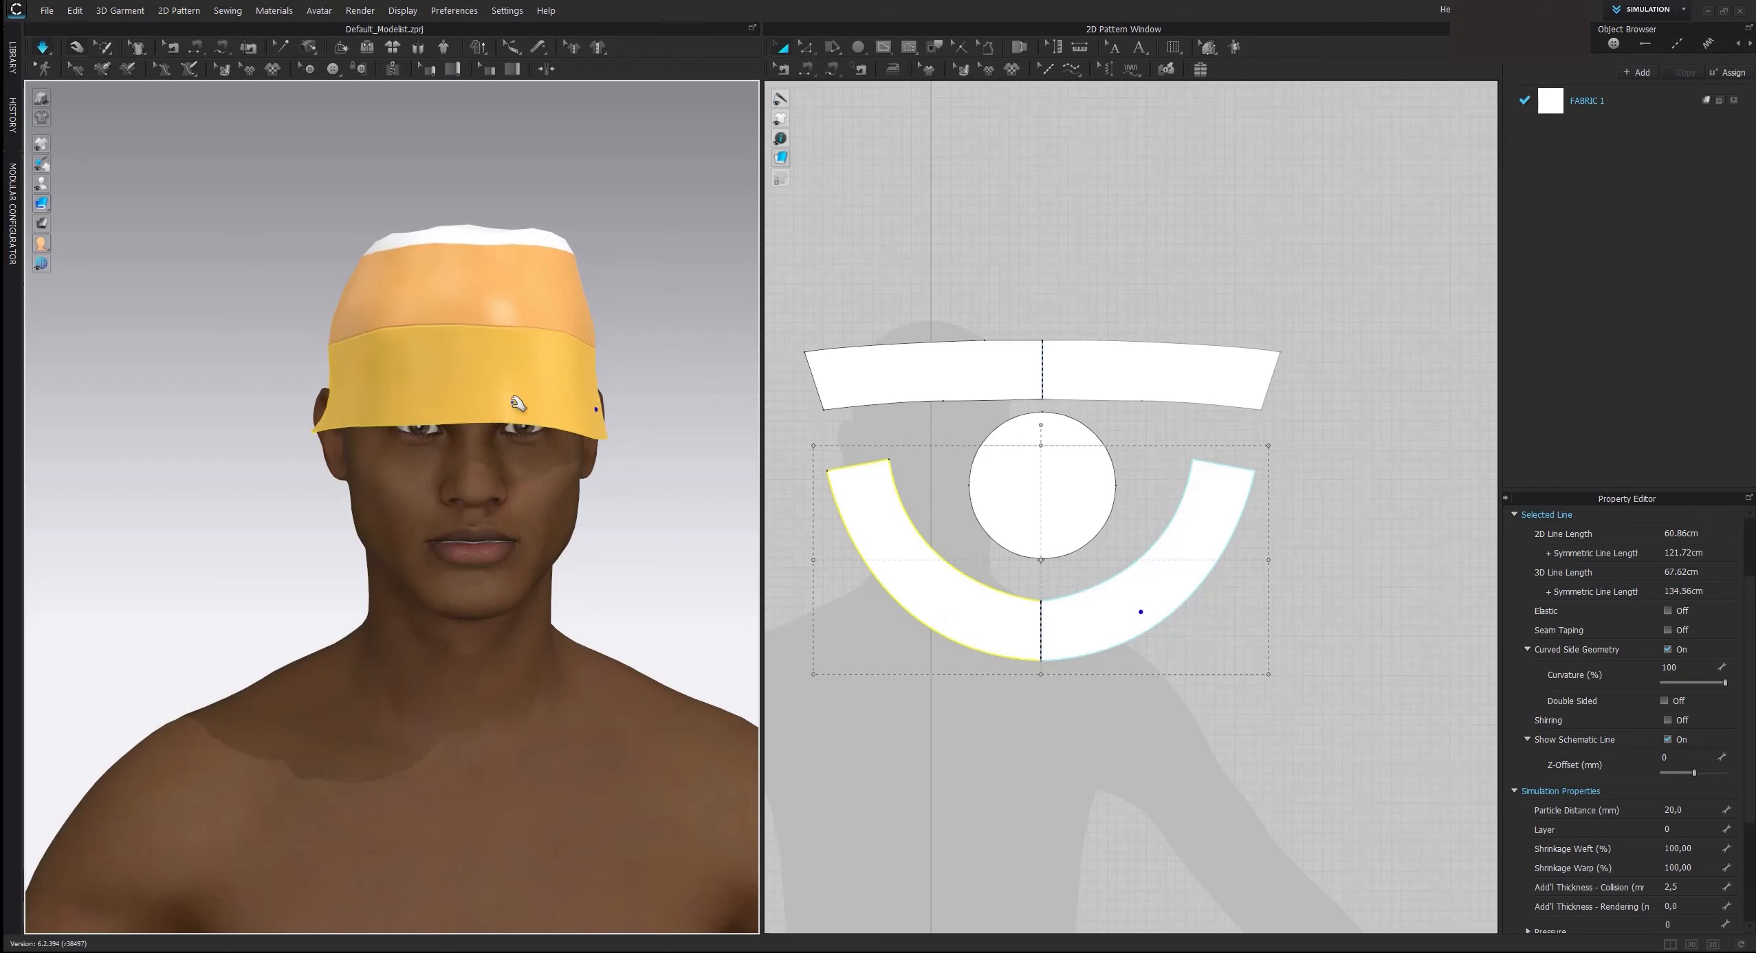
right_drag(345, 403, 372, 400)
key(space)
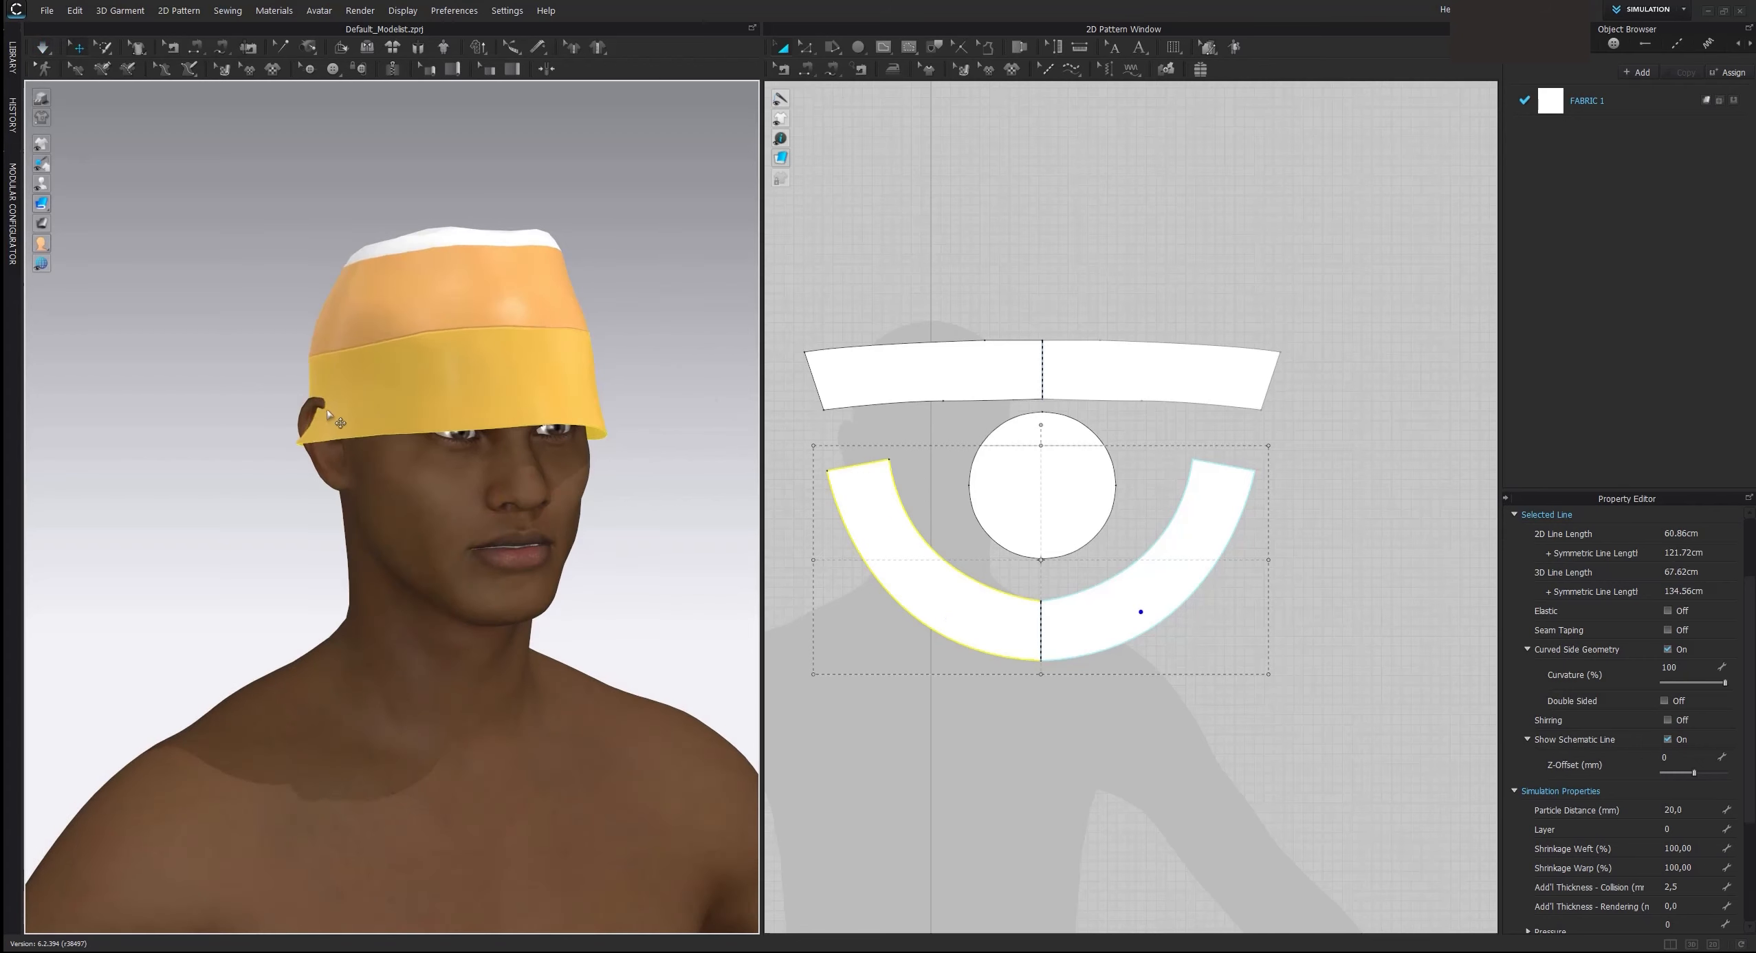
right_drag(688, 395, 634, 391)
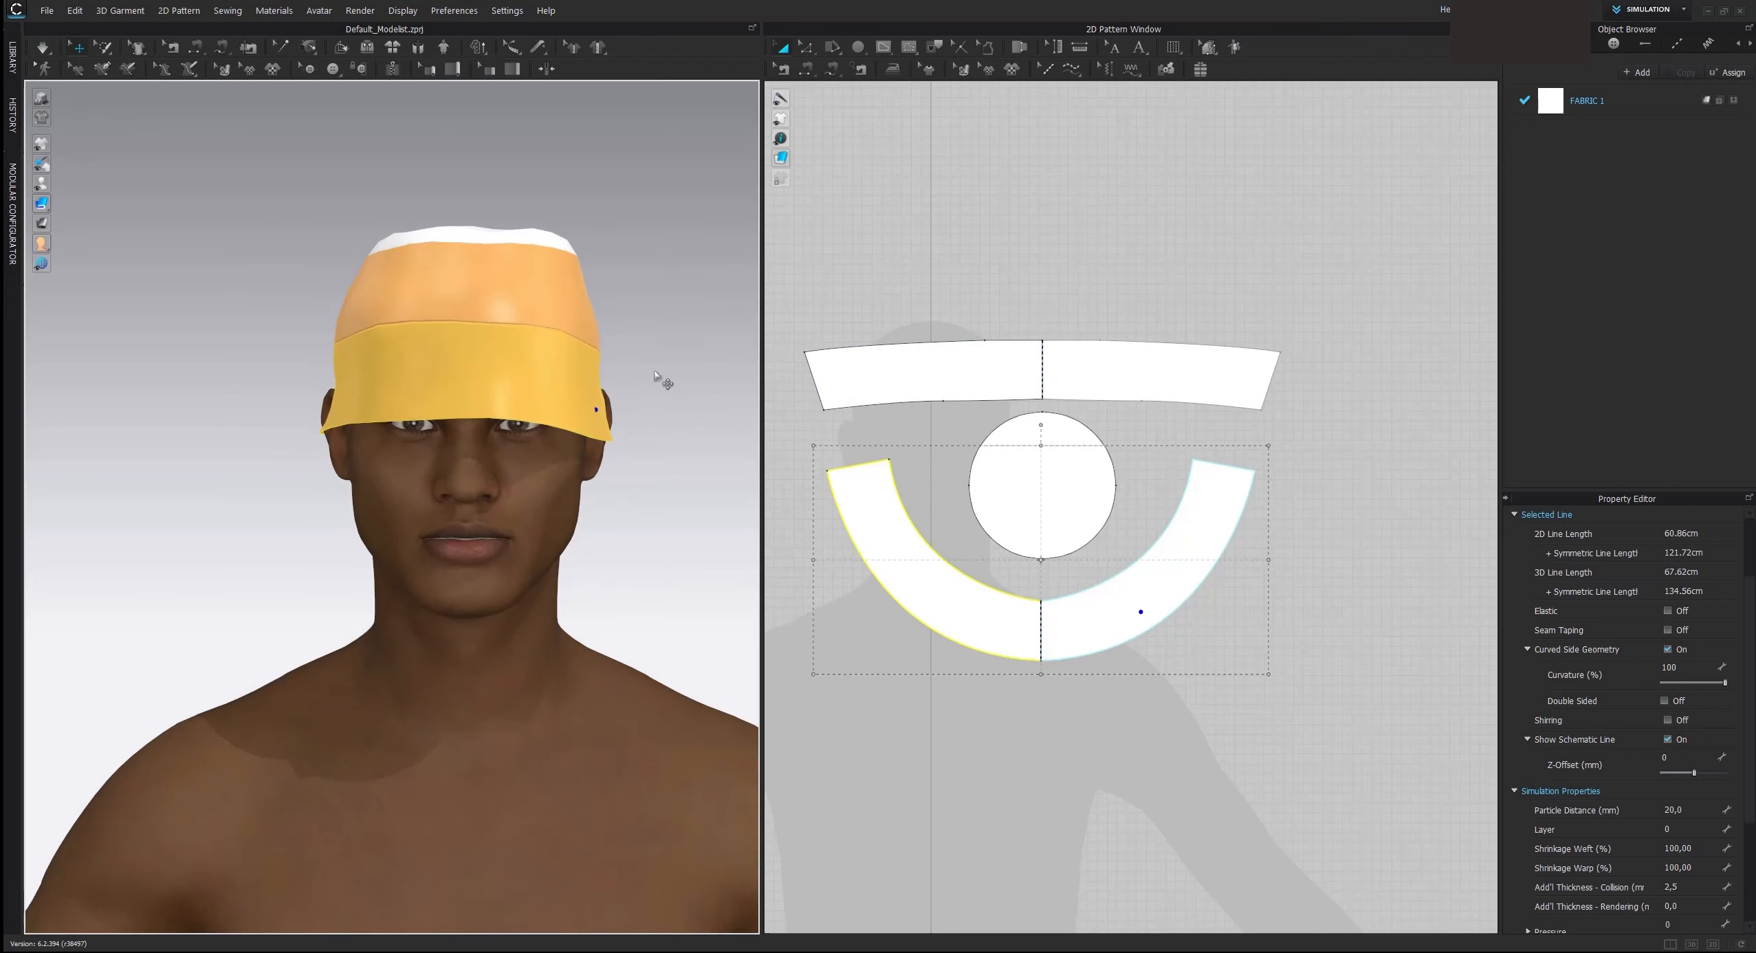
Step: Select all the hat patterns in 2D, scale them up together slightly, and simulate the larger hat
scroll(1143, 574, down, 2)
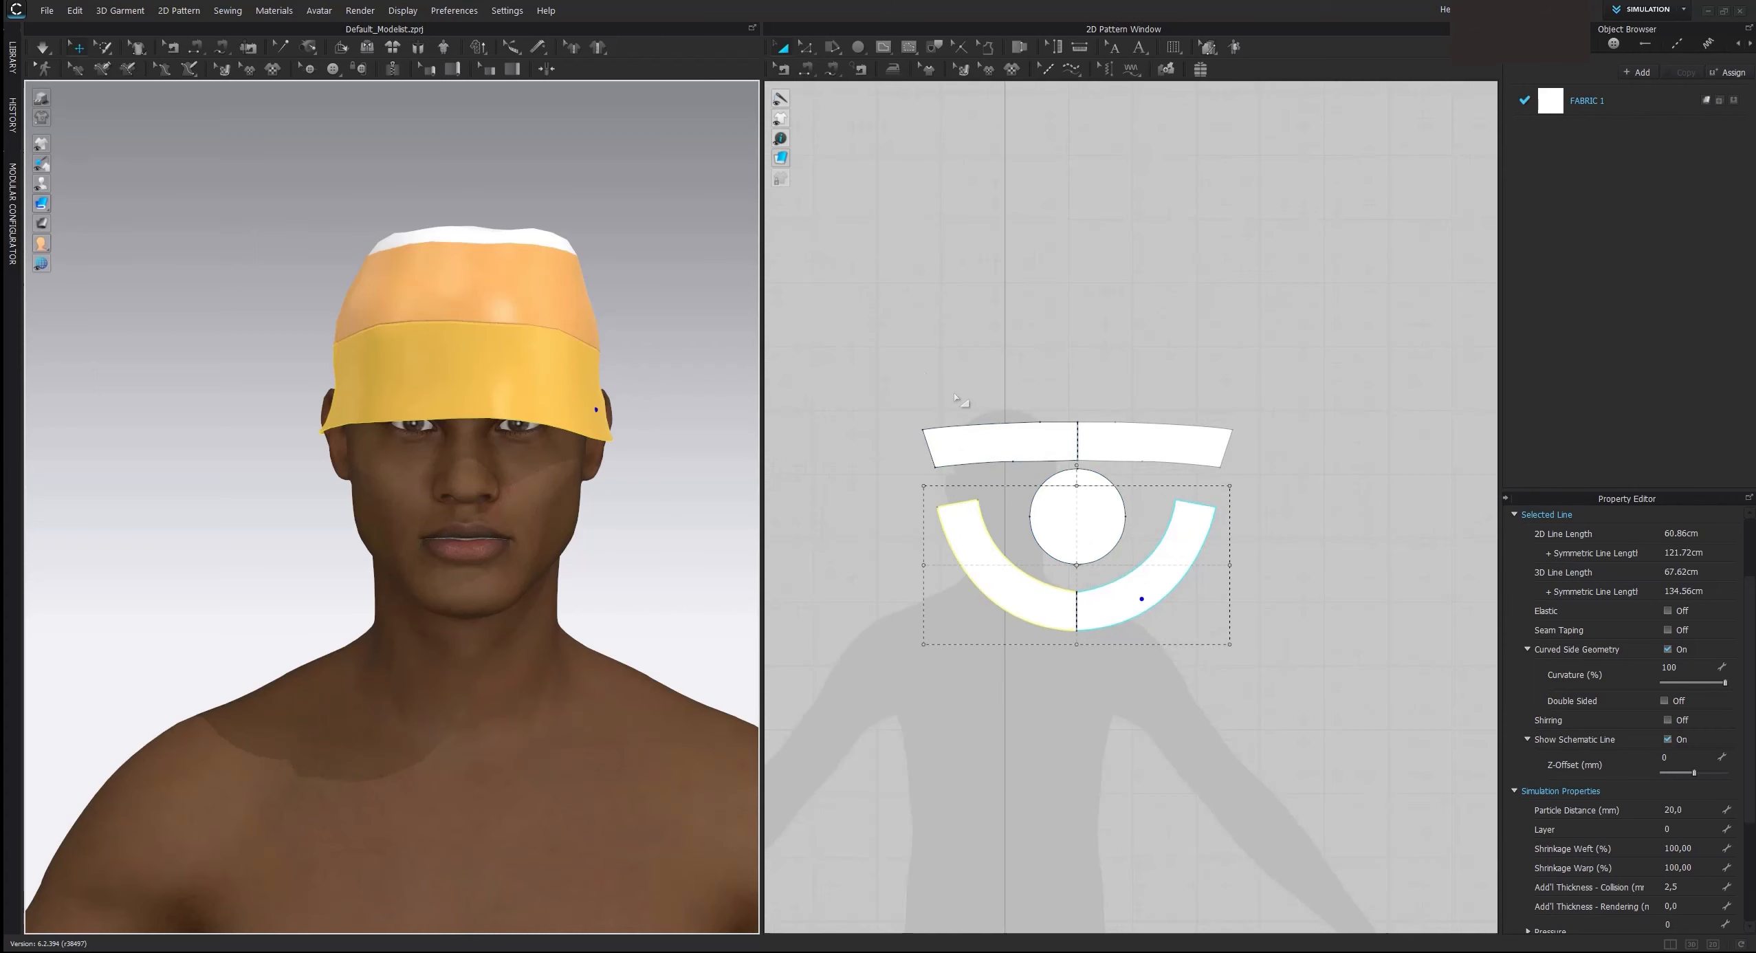
drag(854, 330, 1338, 690)
click(1255, 646)
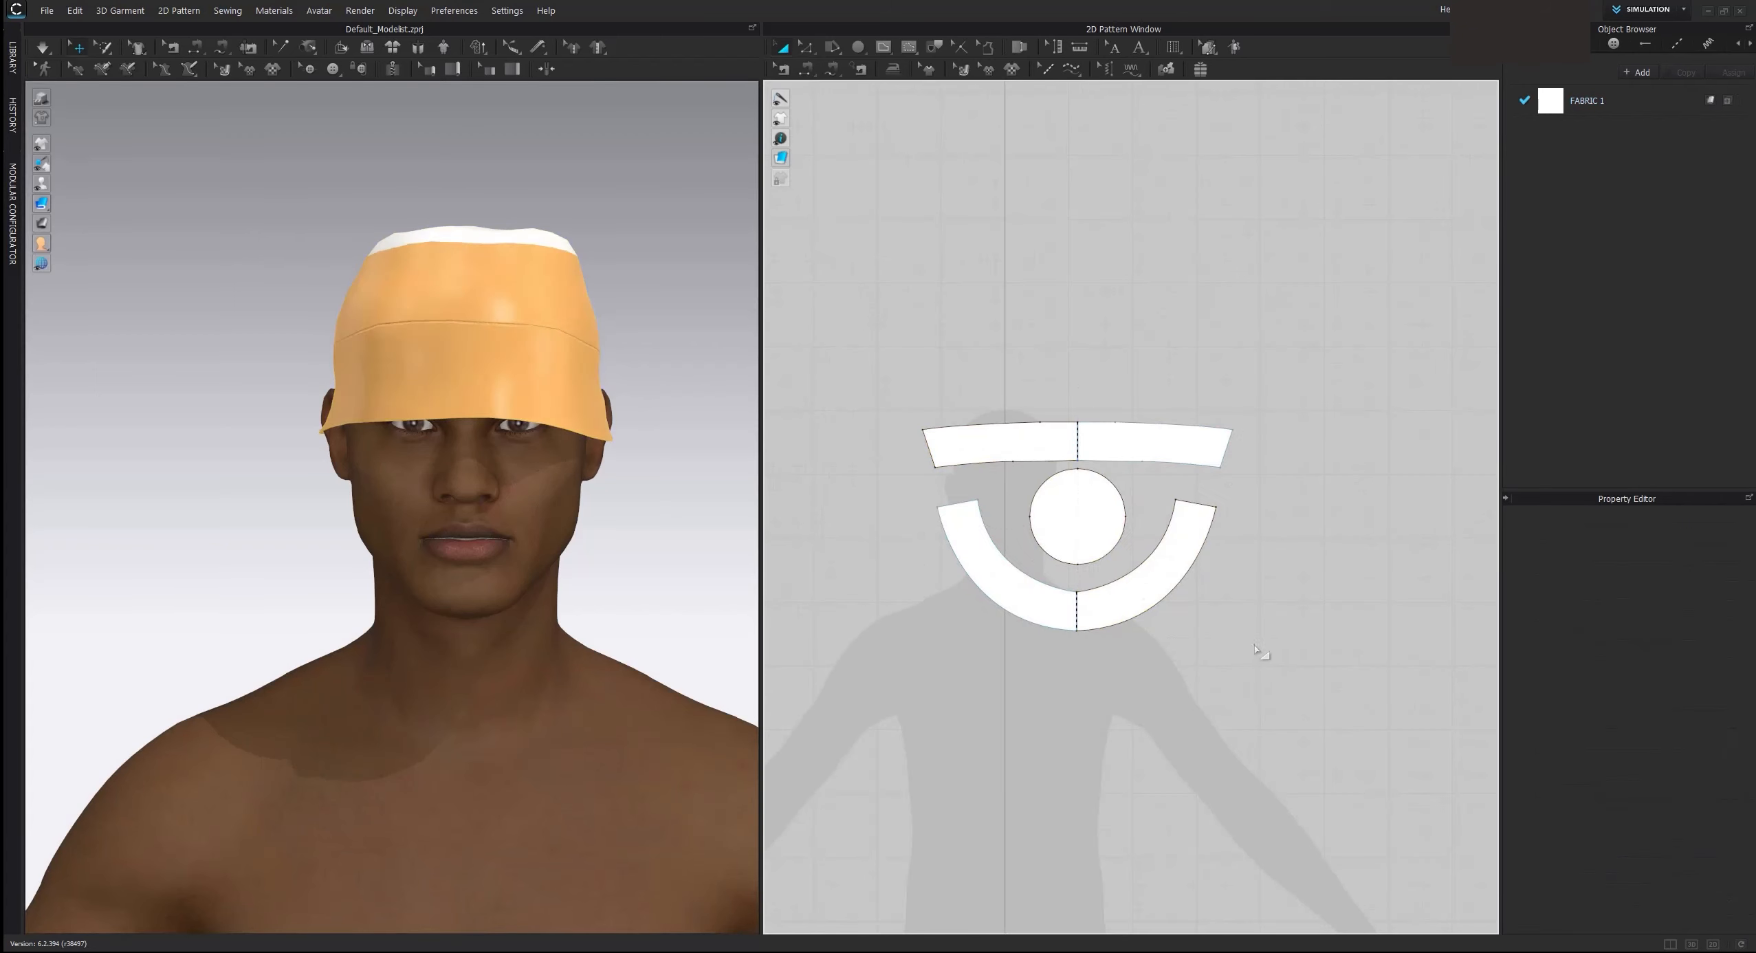
drag(892, 373, 1281, 655)
click(626, 411)
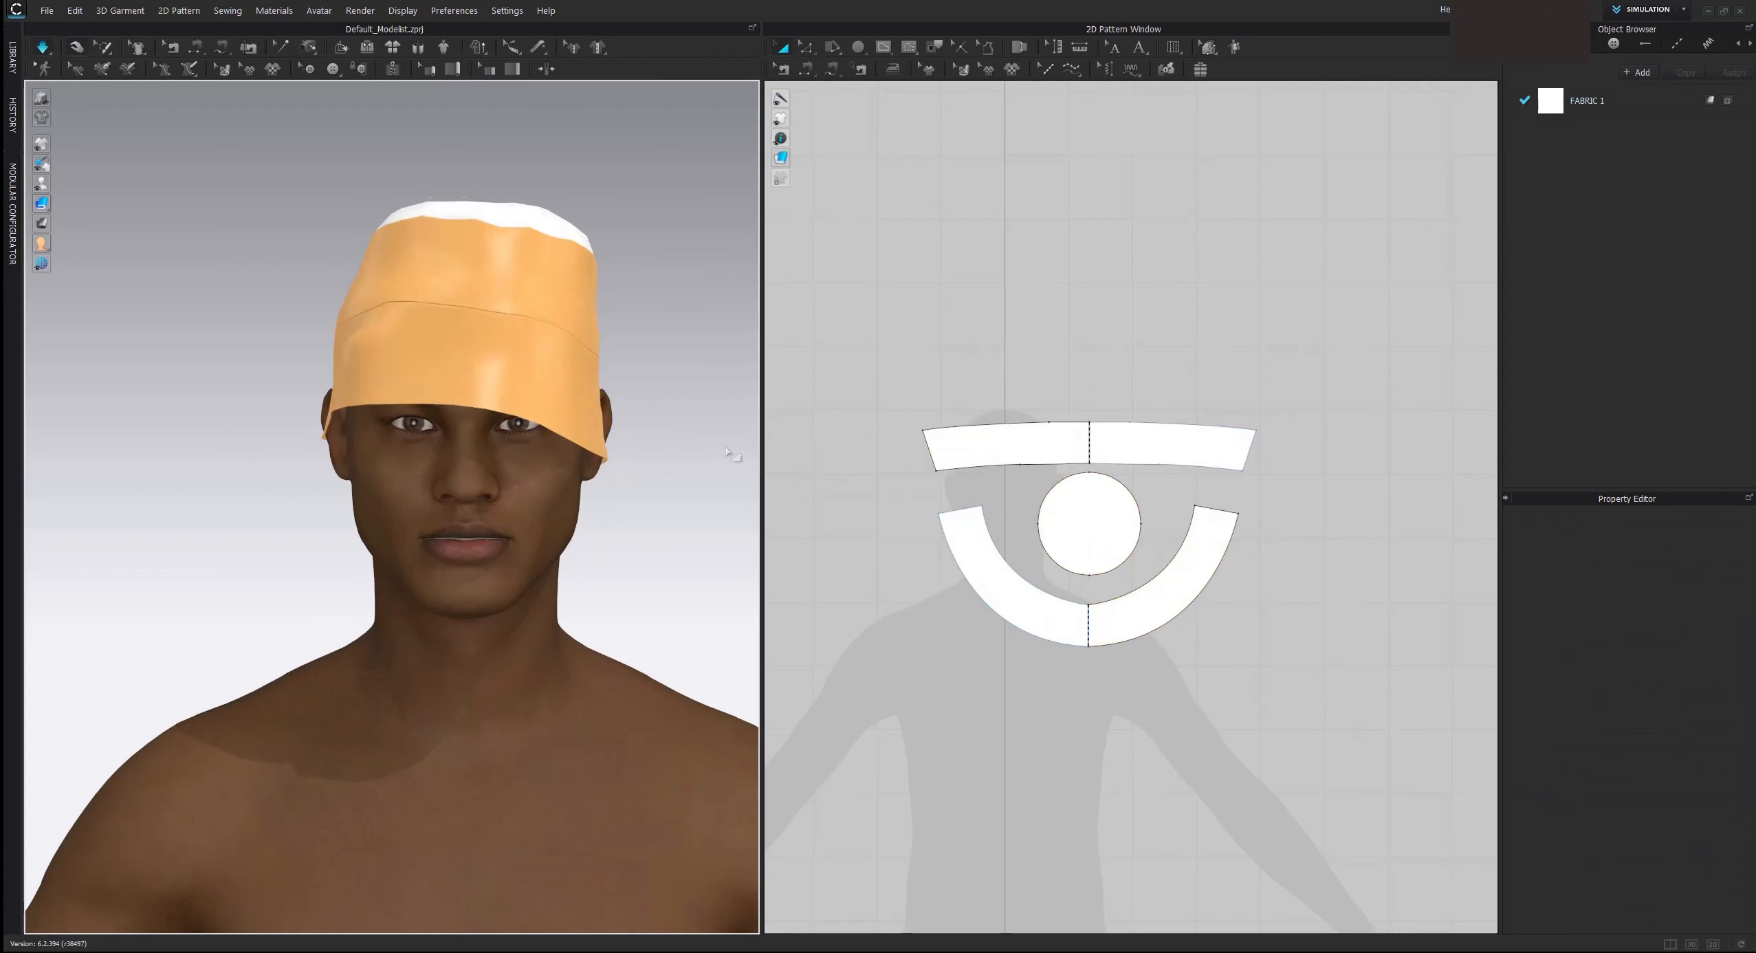
Step: Pull both sides of the brim down and outward during simulation to level the hat on the head
drag(367, 329, 368, 390)
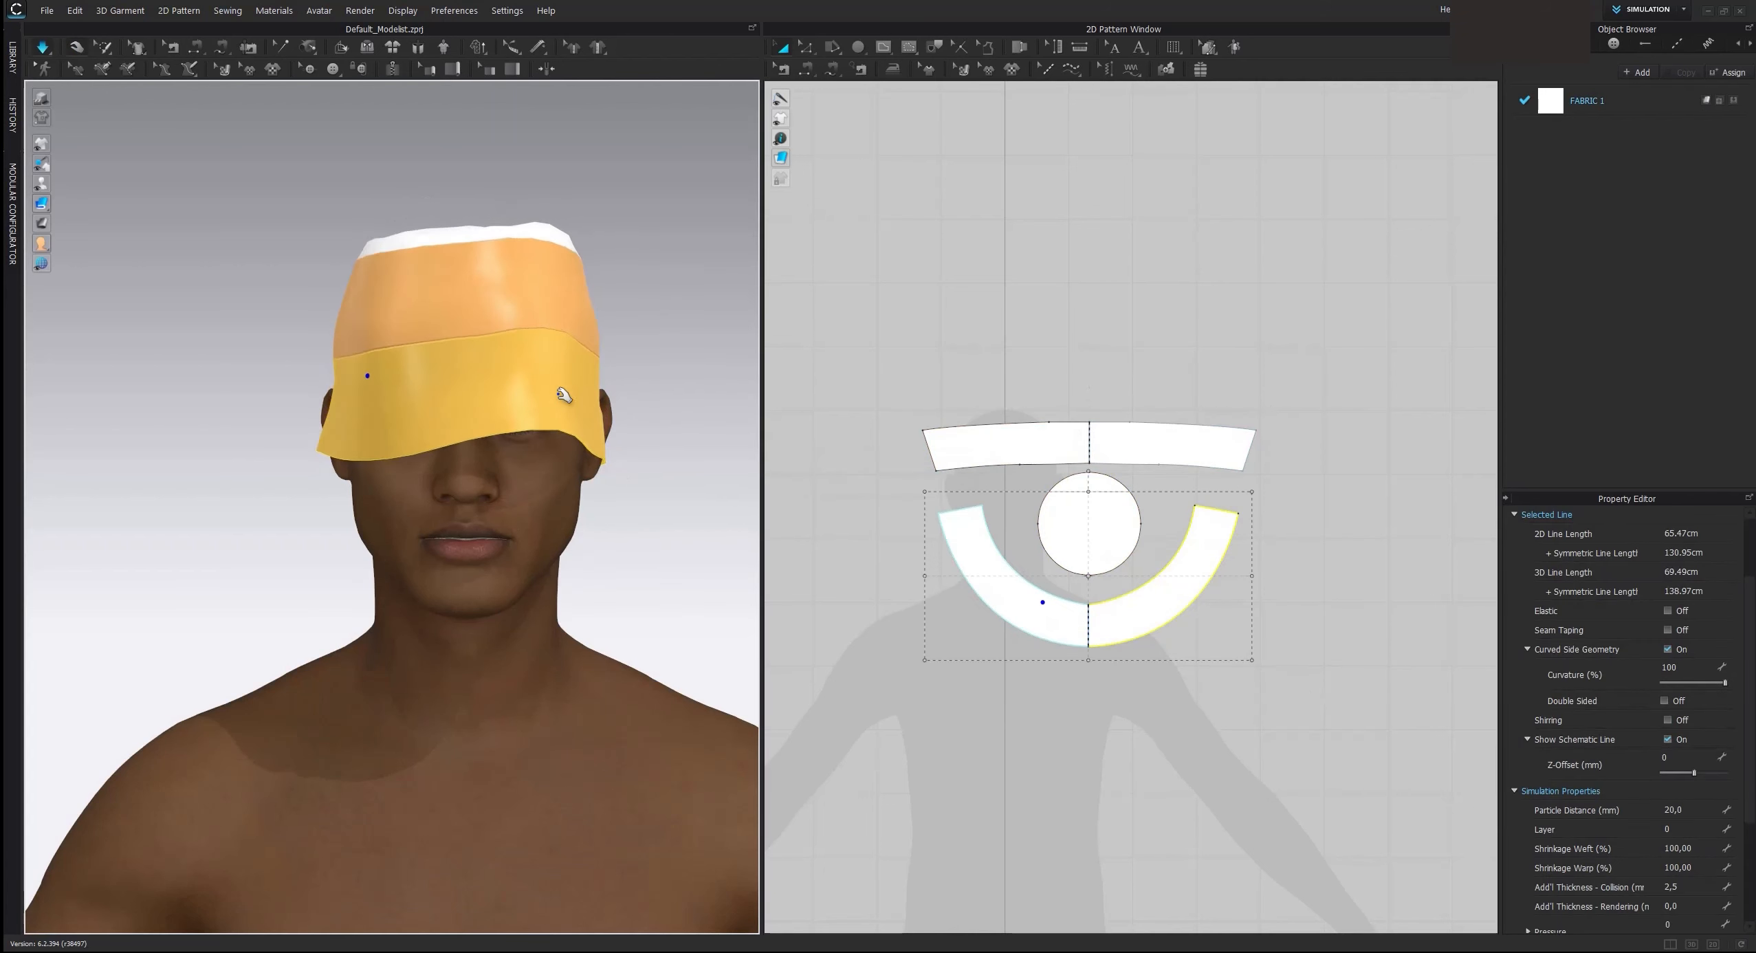
drag(561, 394, 627, 427)
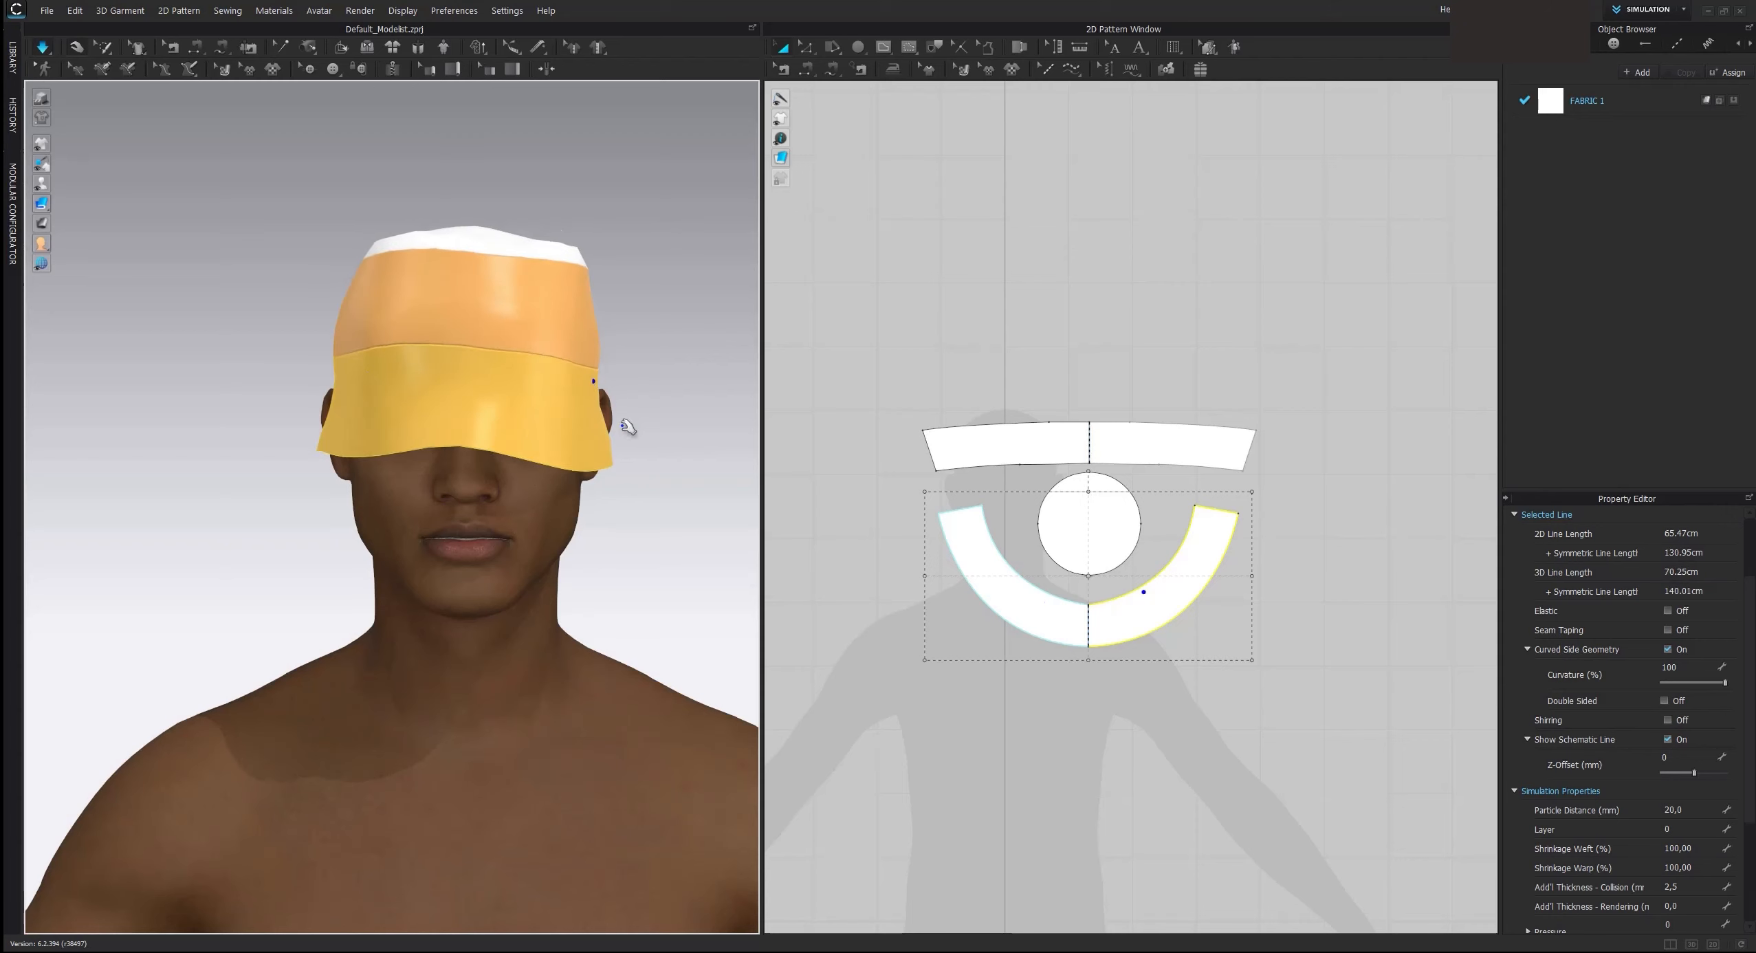
click(366, 295)
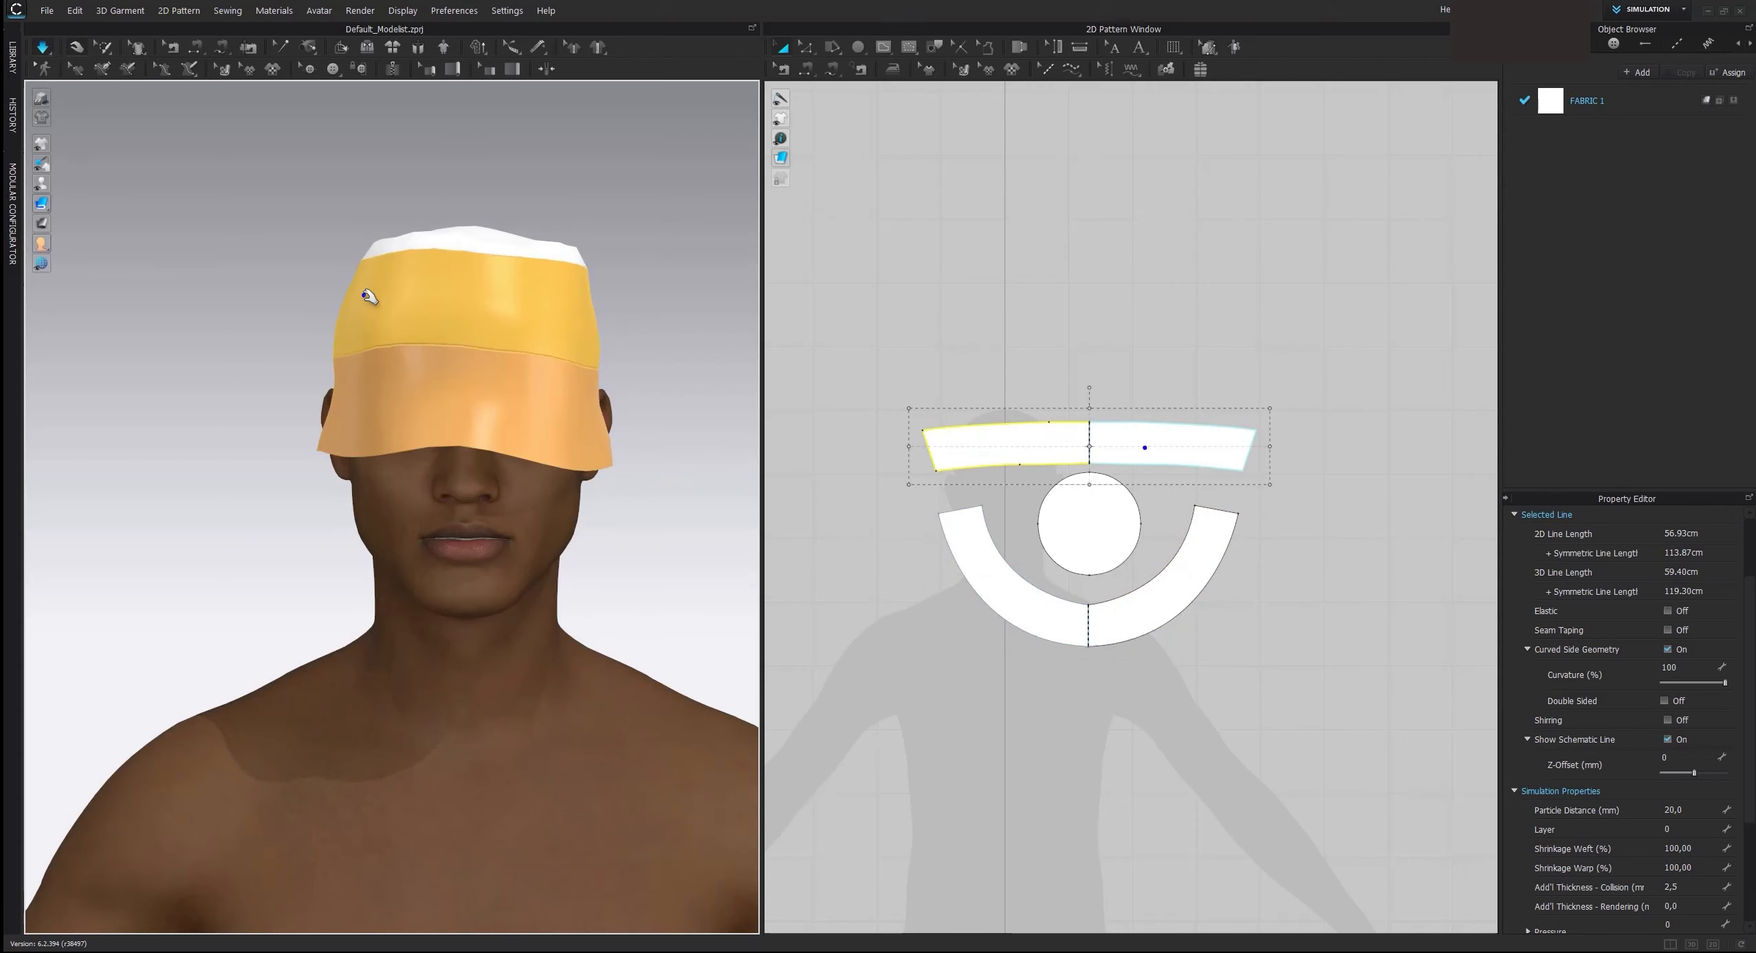
click(709, 238)
Step: Set the particle distance of all the hat patterns to 10 mm and simulate
scroll(894, 303, down, 3)
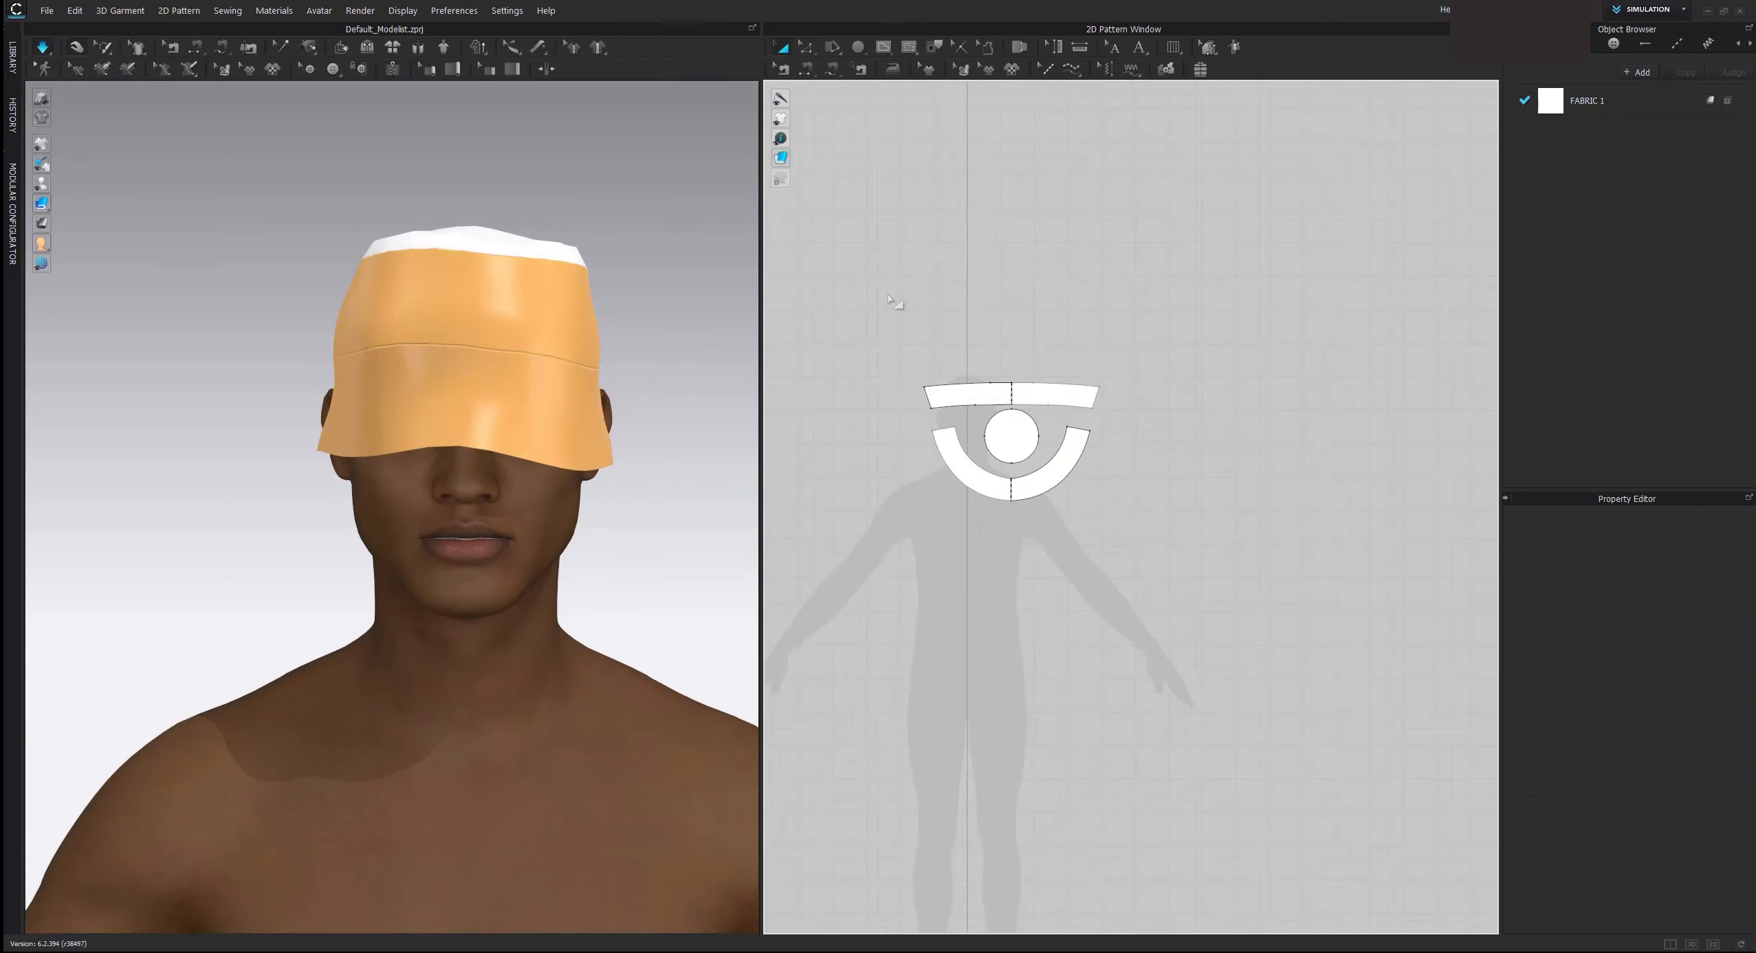
drag(1263, 614, 1272, 596)
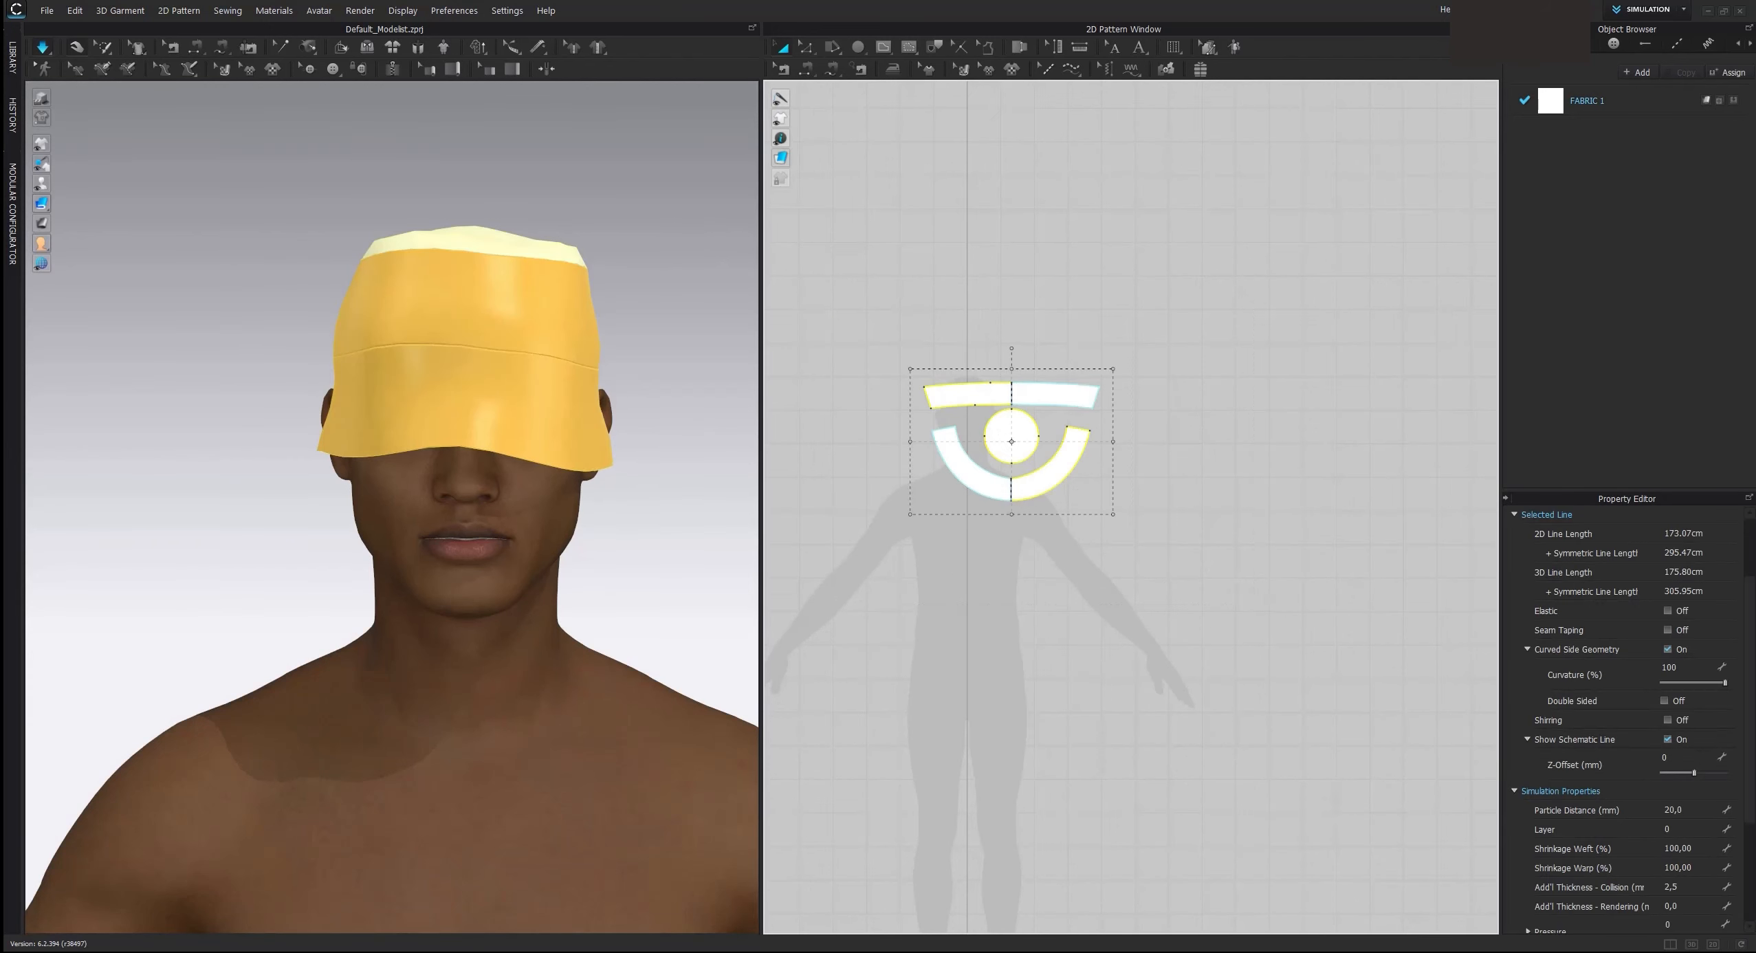
click(1701, 810)
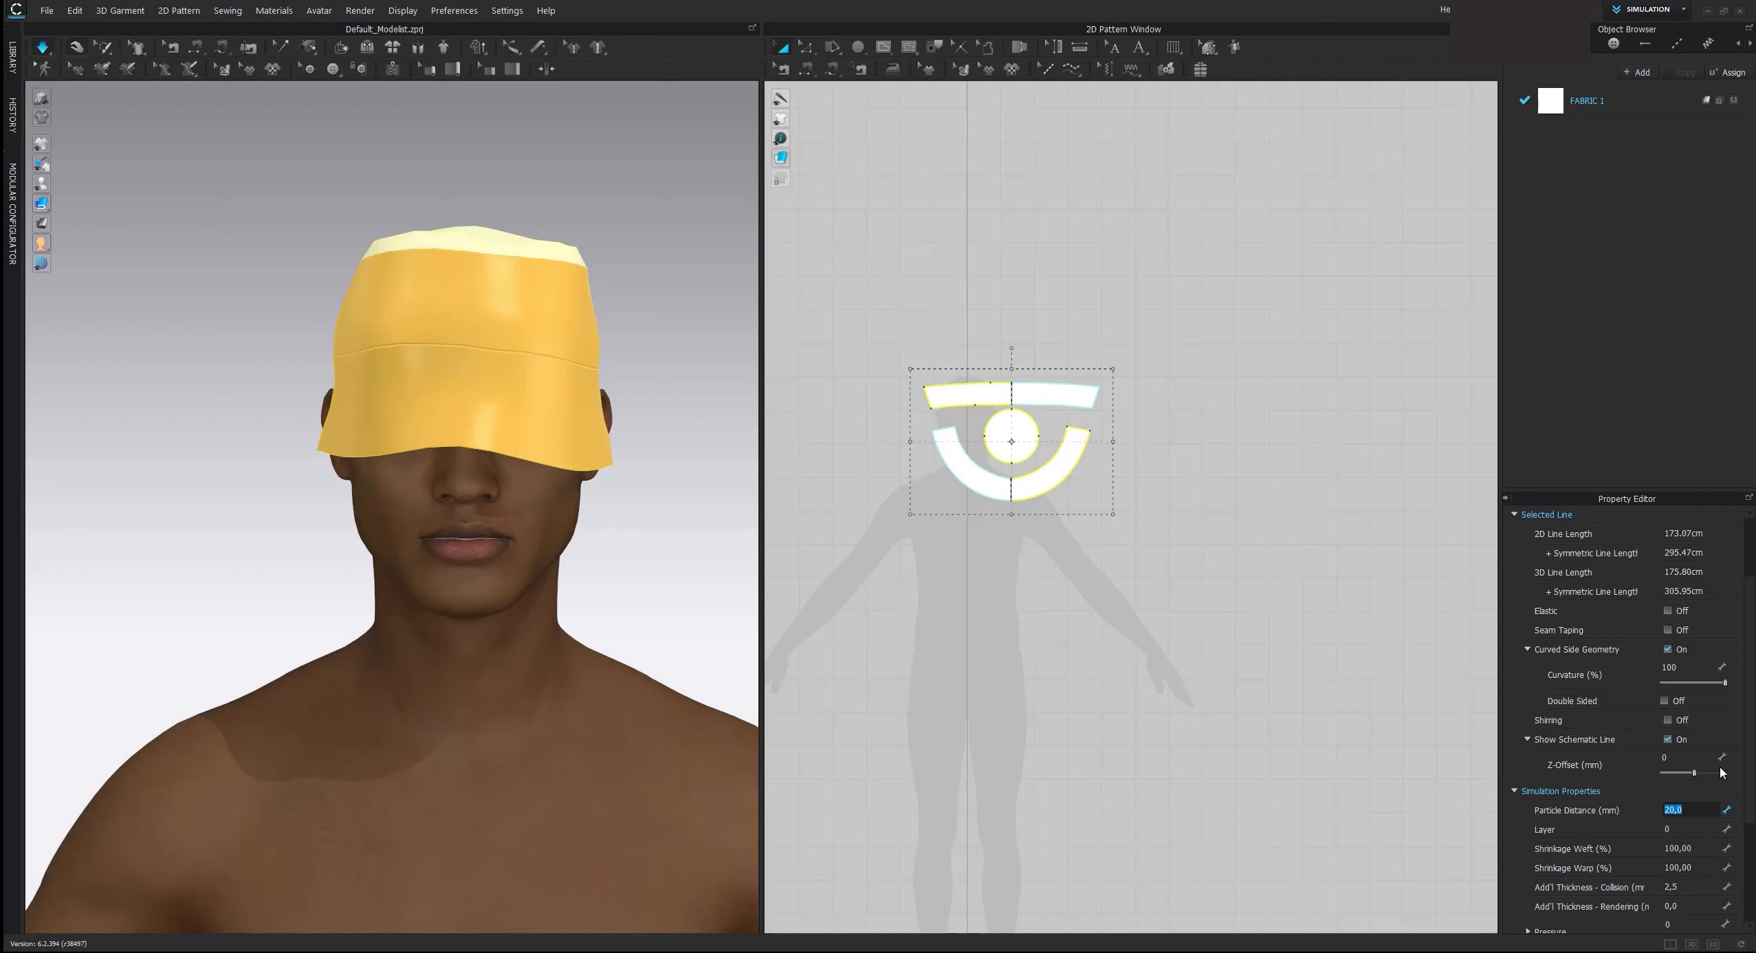
key(Return)
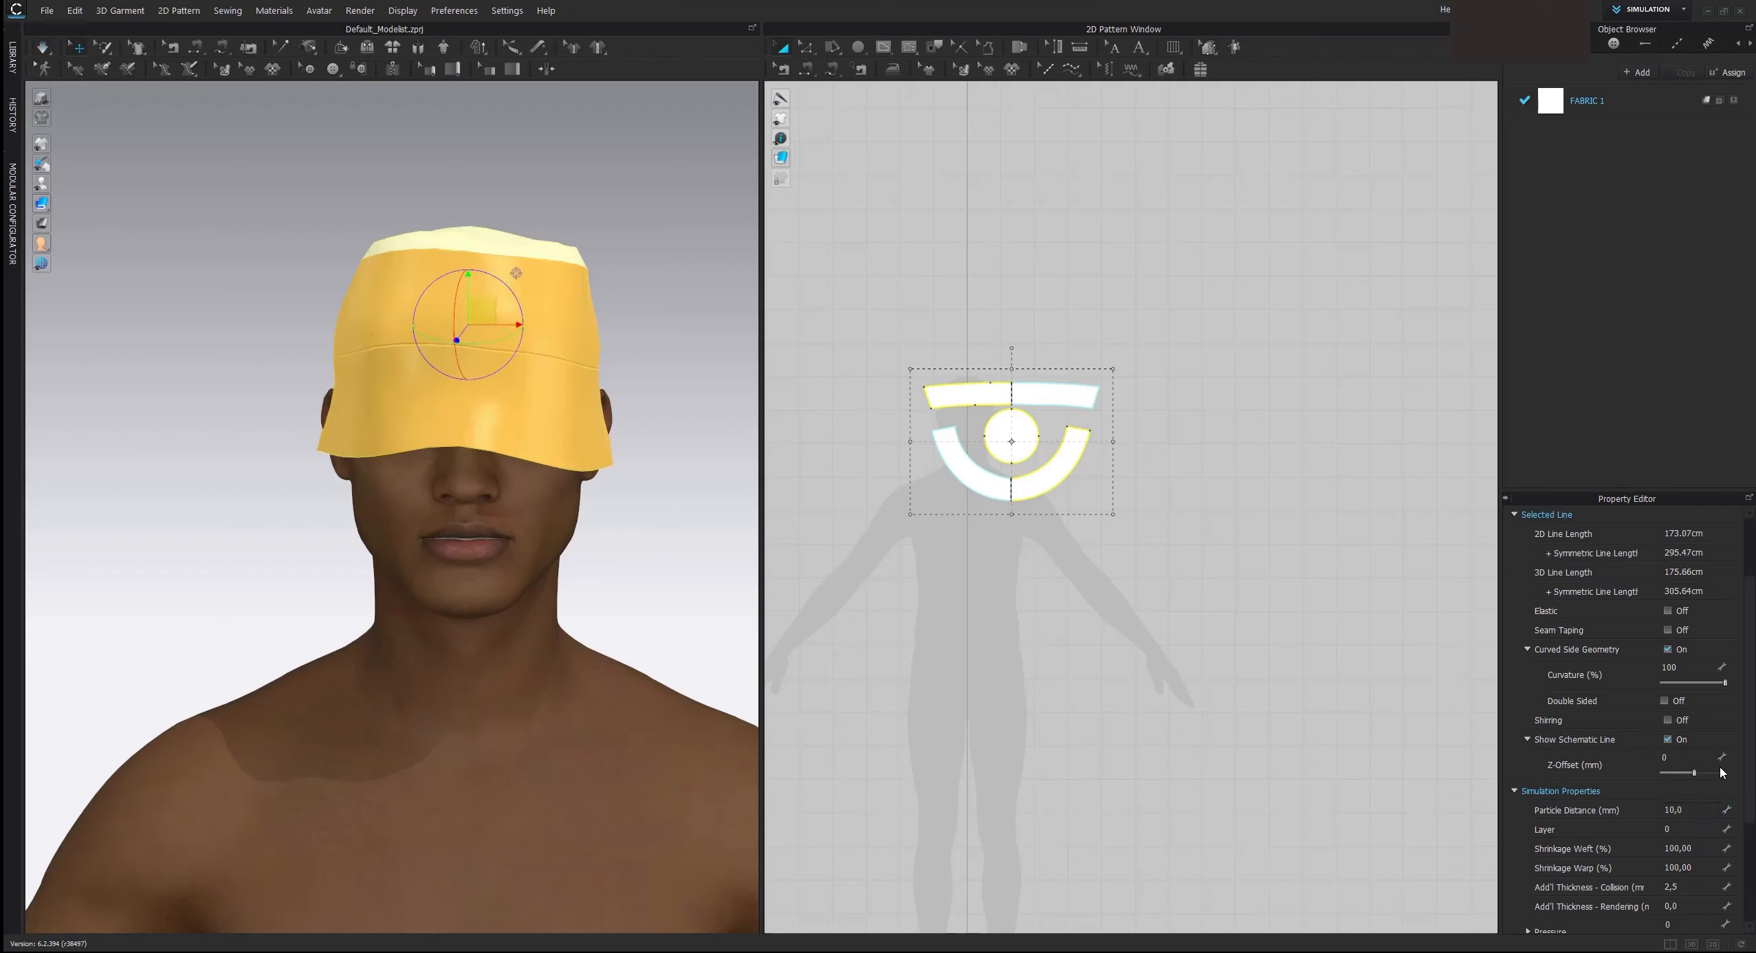
click(1336, 558)
key(space)
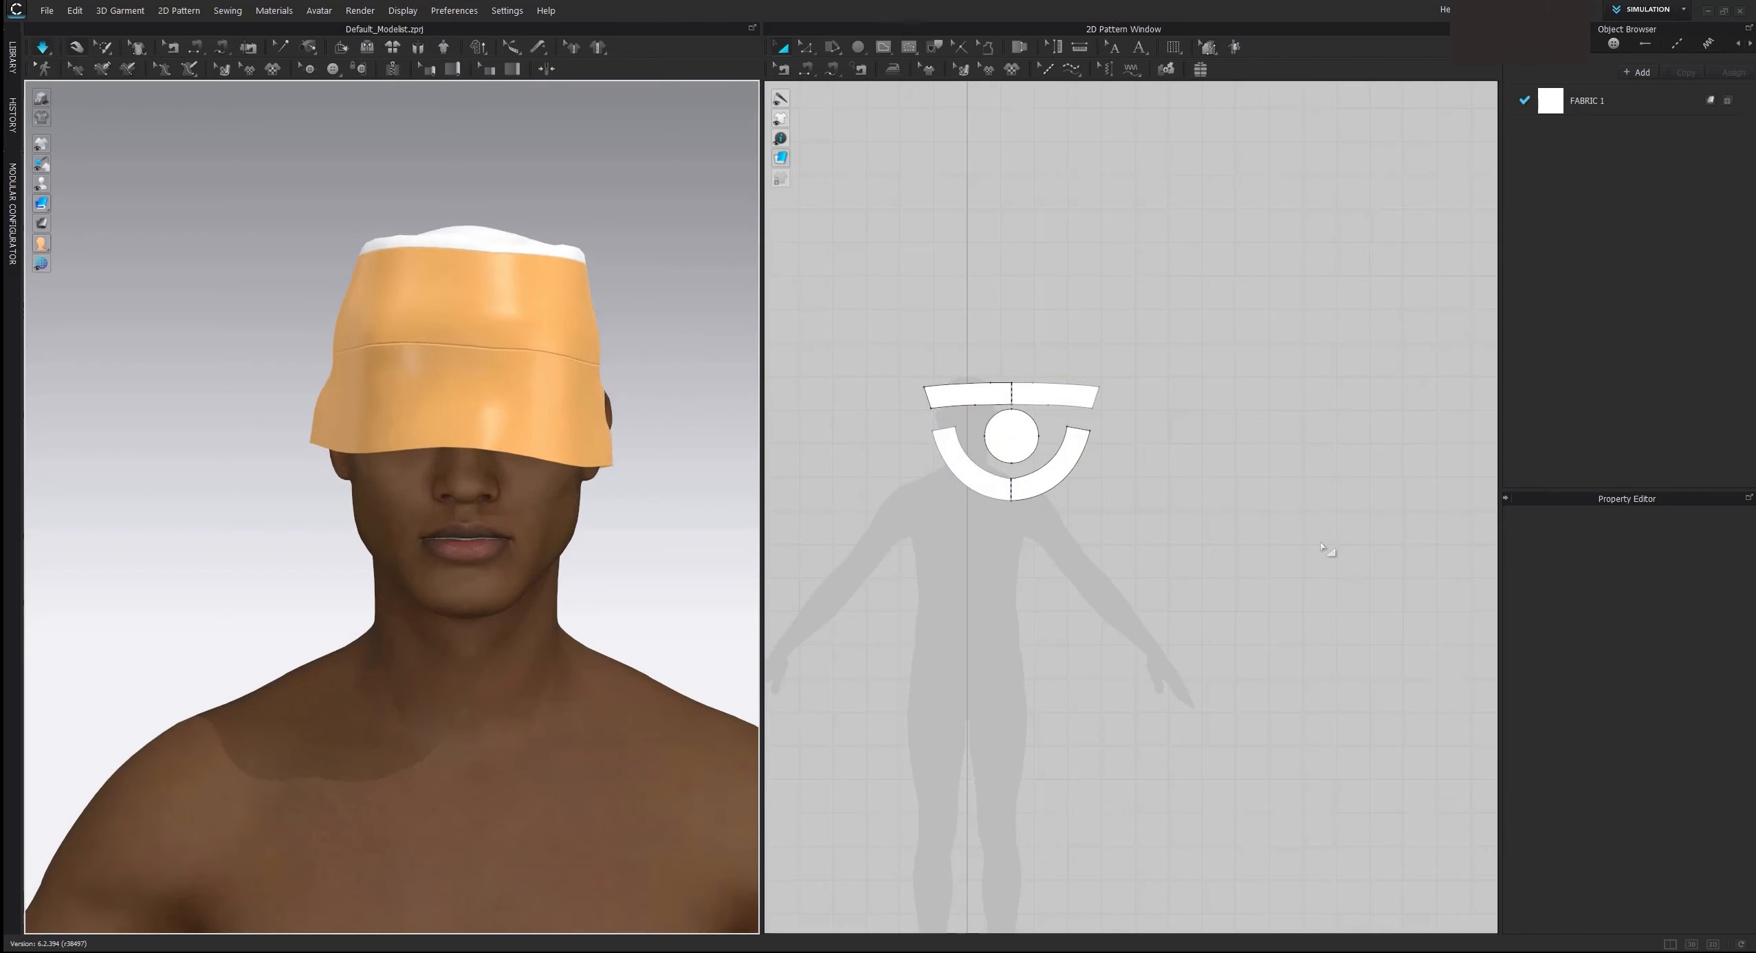
Step: Pull the brim outward over both ears, check the fit from the front, and stop the simulation
click(610, 417)
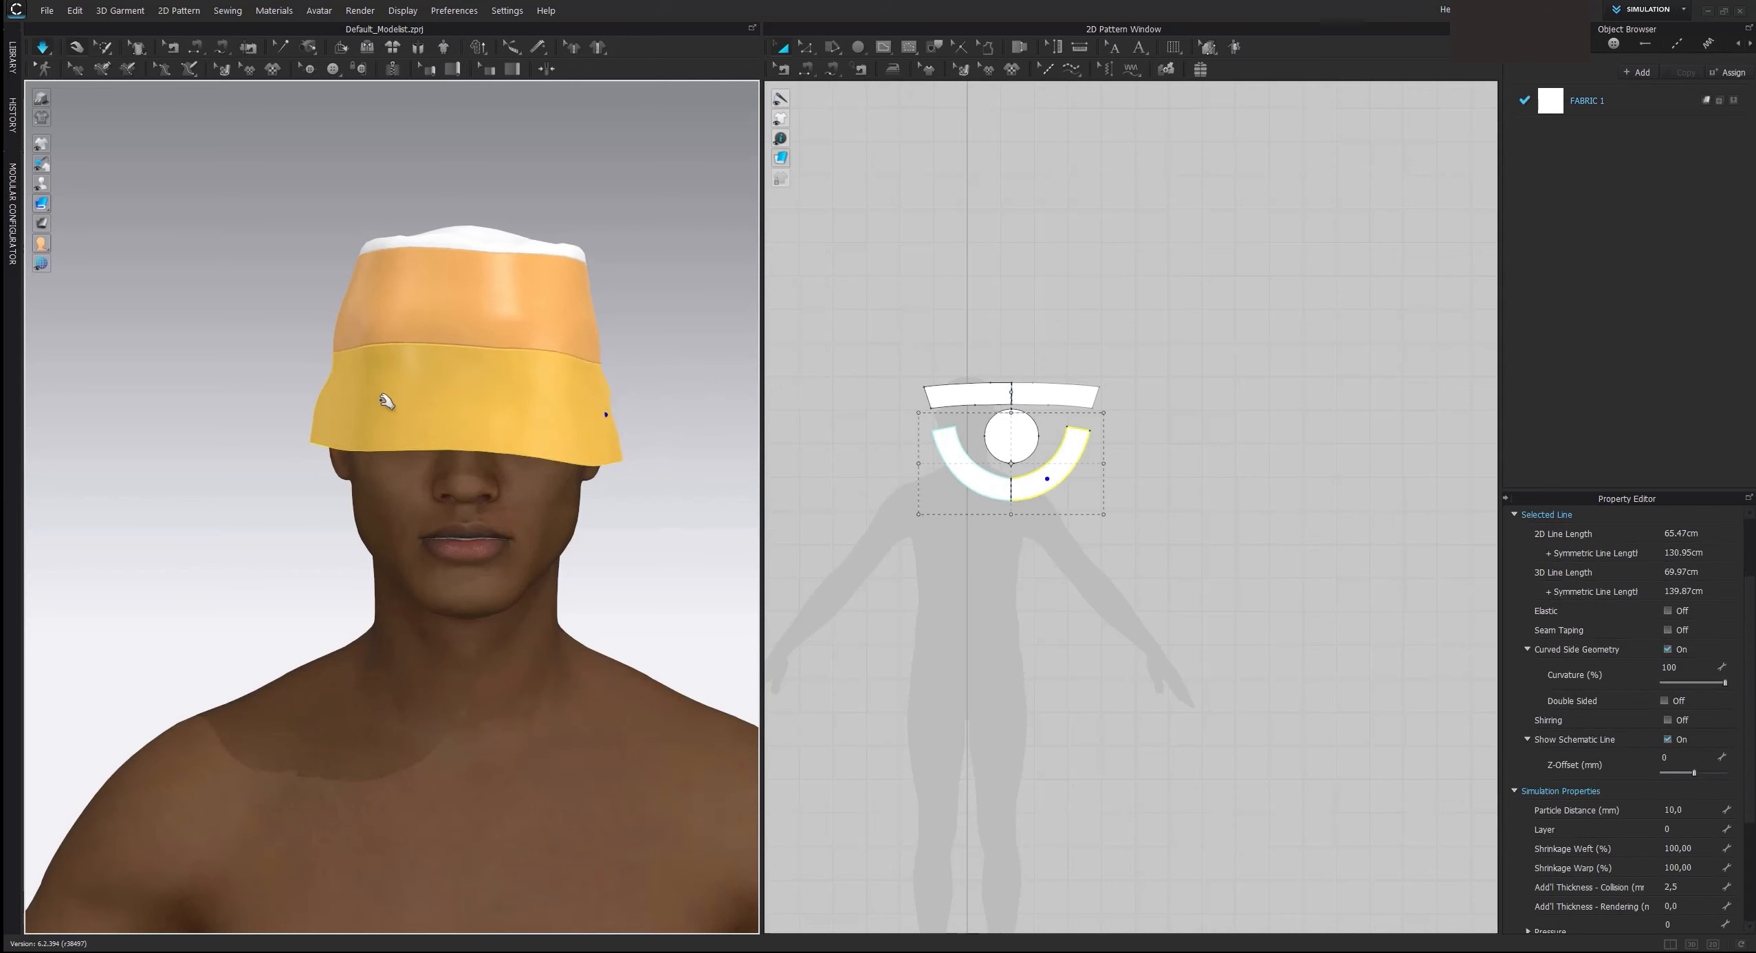
right_drag(352, 441, 393, 431)
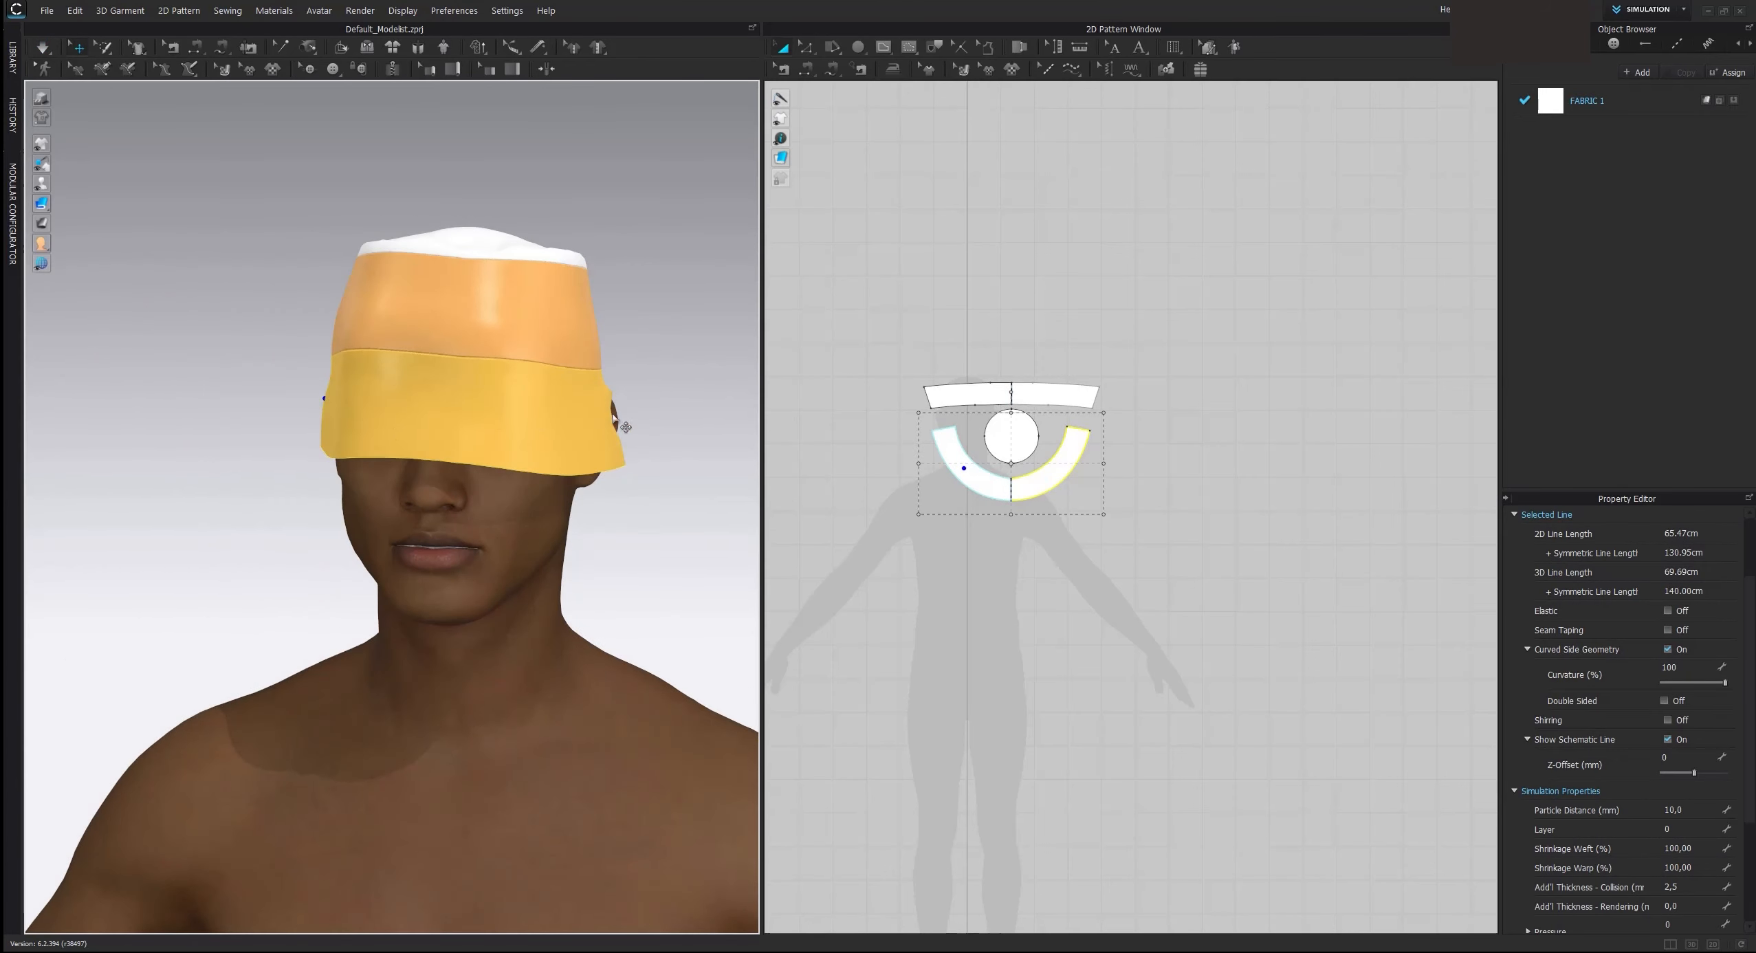
right_drag(562, 444, 578, 416)
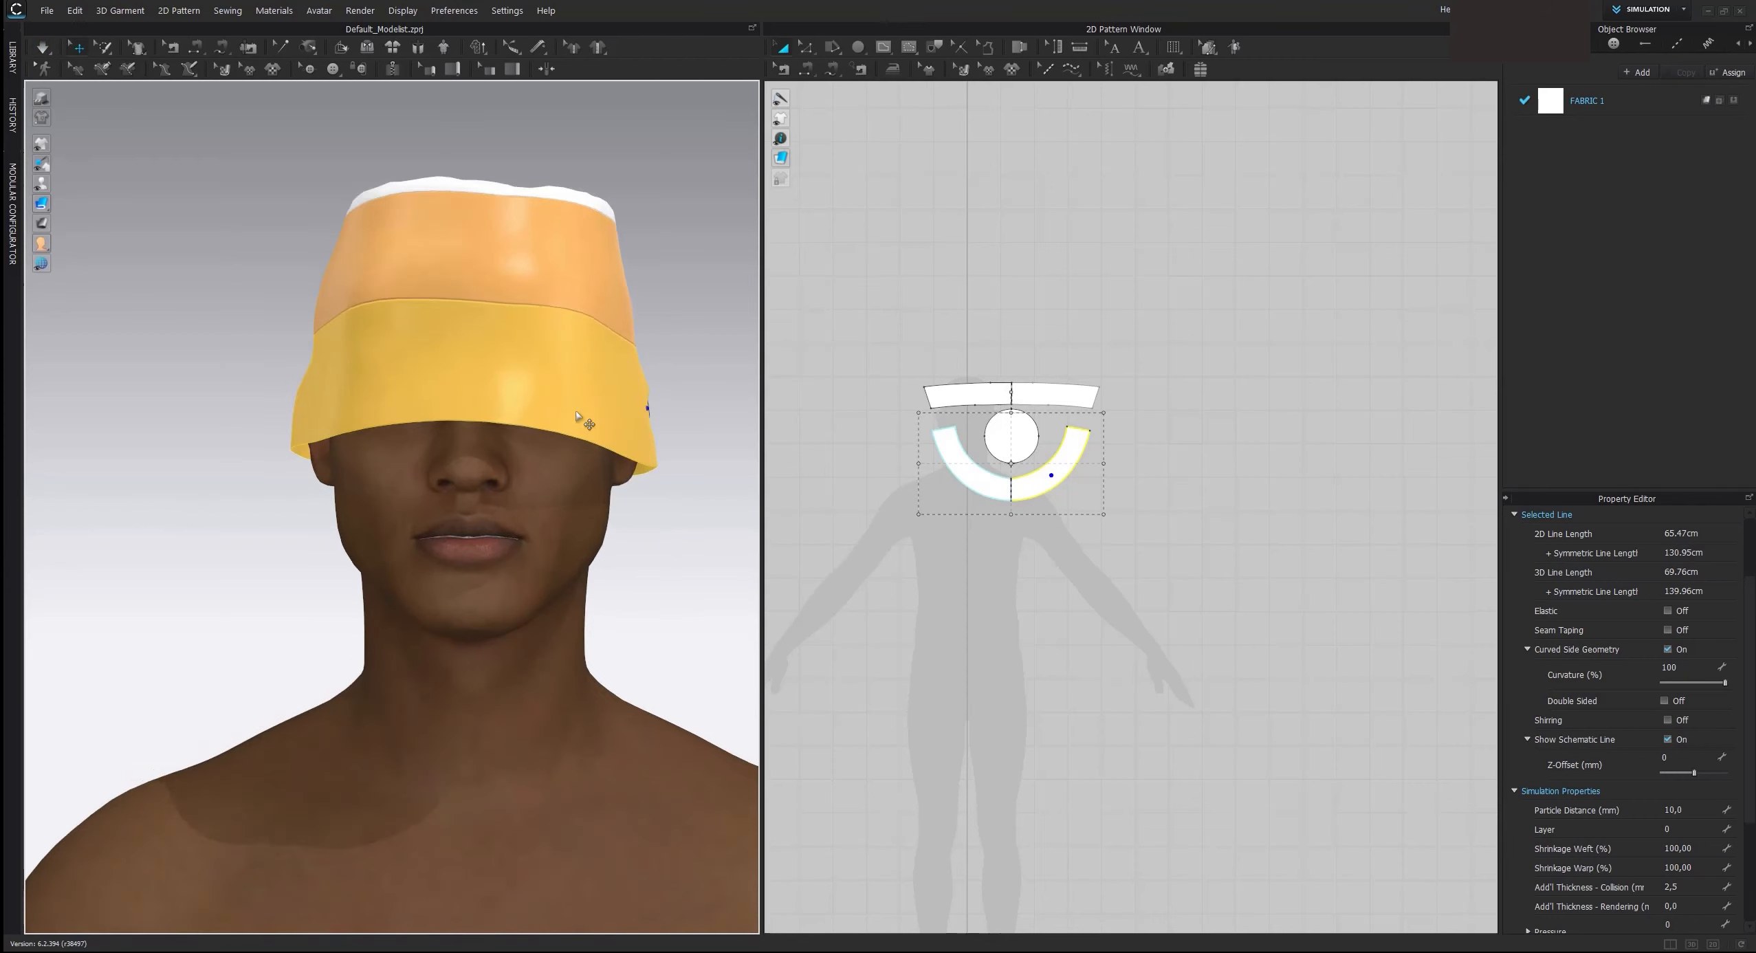
Step: Create a Layer Clone (Under) of the brim pattern and place the copy directly below the original in 2D
click(982, 460)
click(1020, 487)
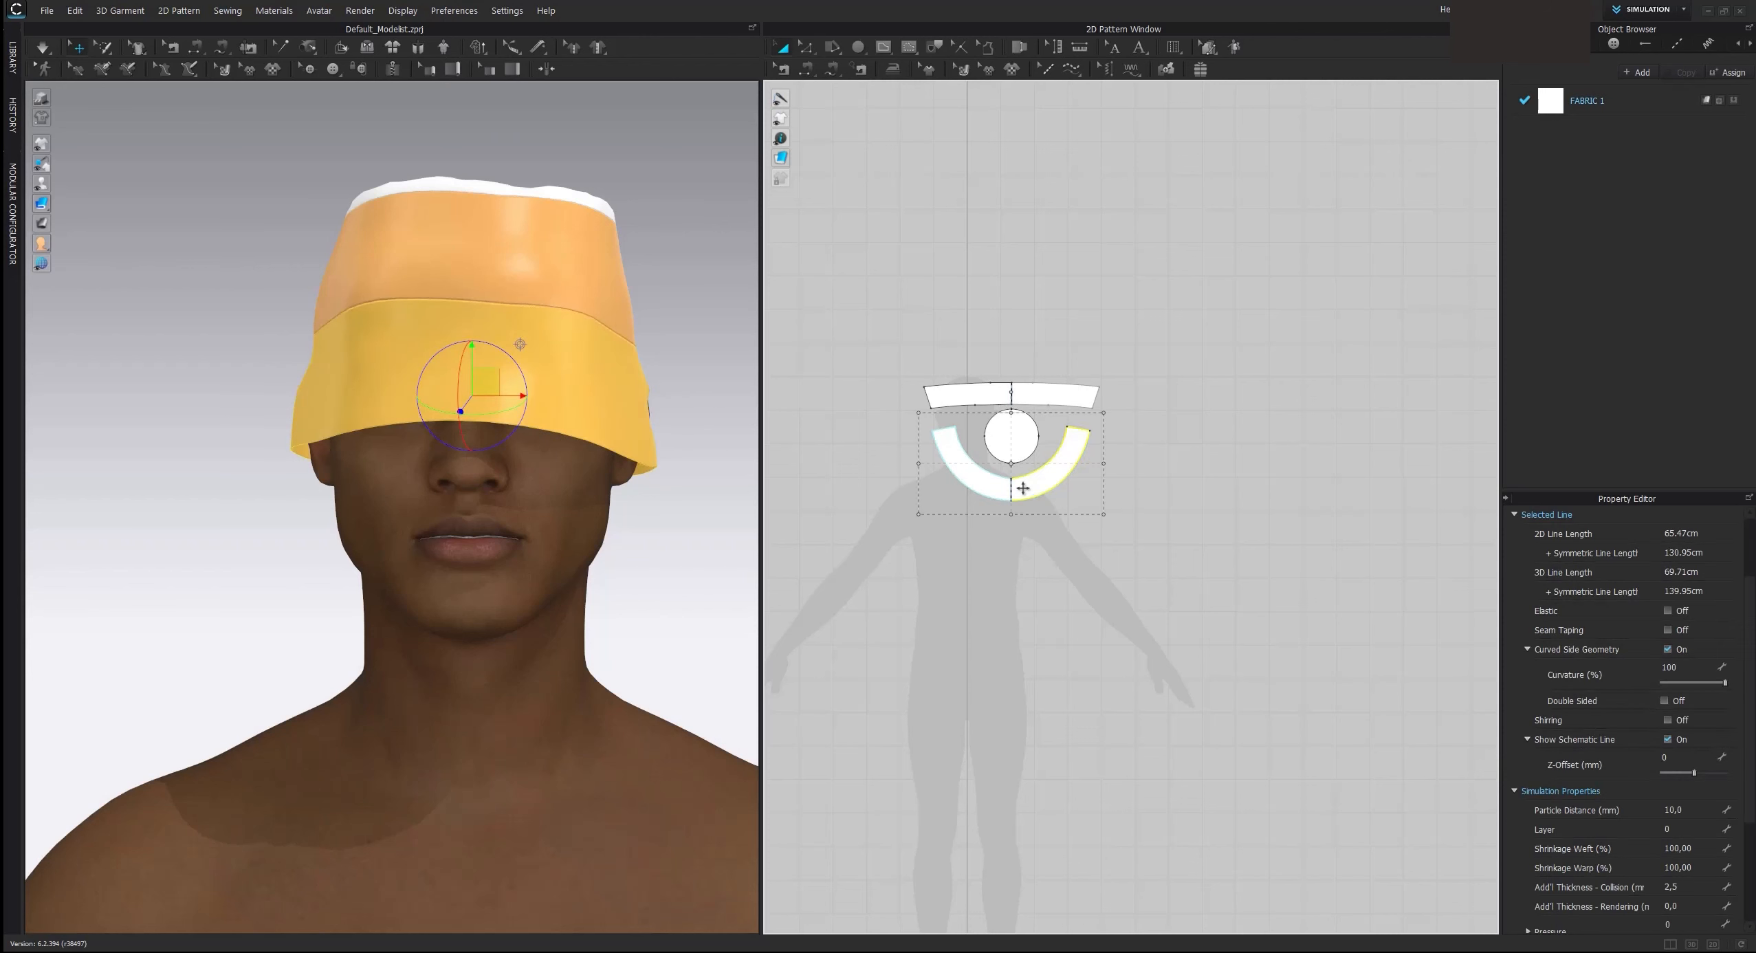
right_click(1021, 488)
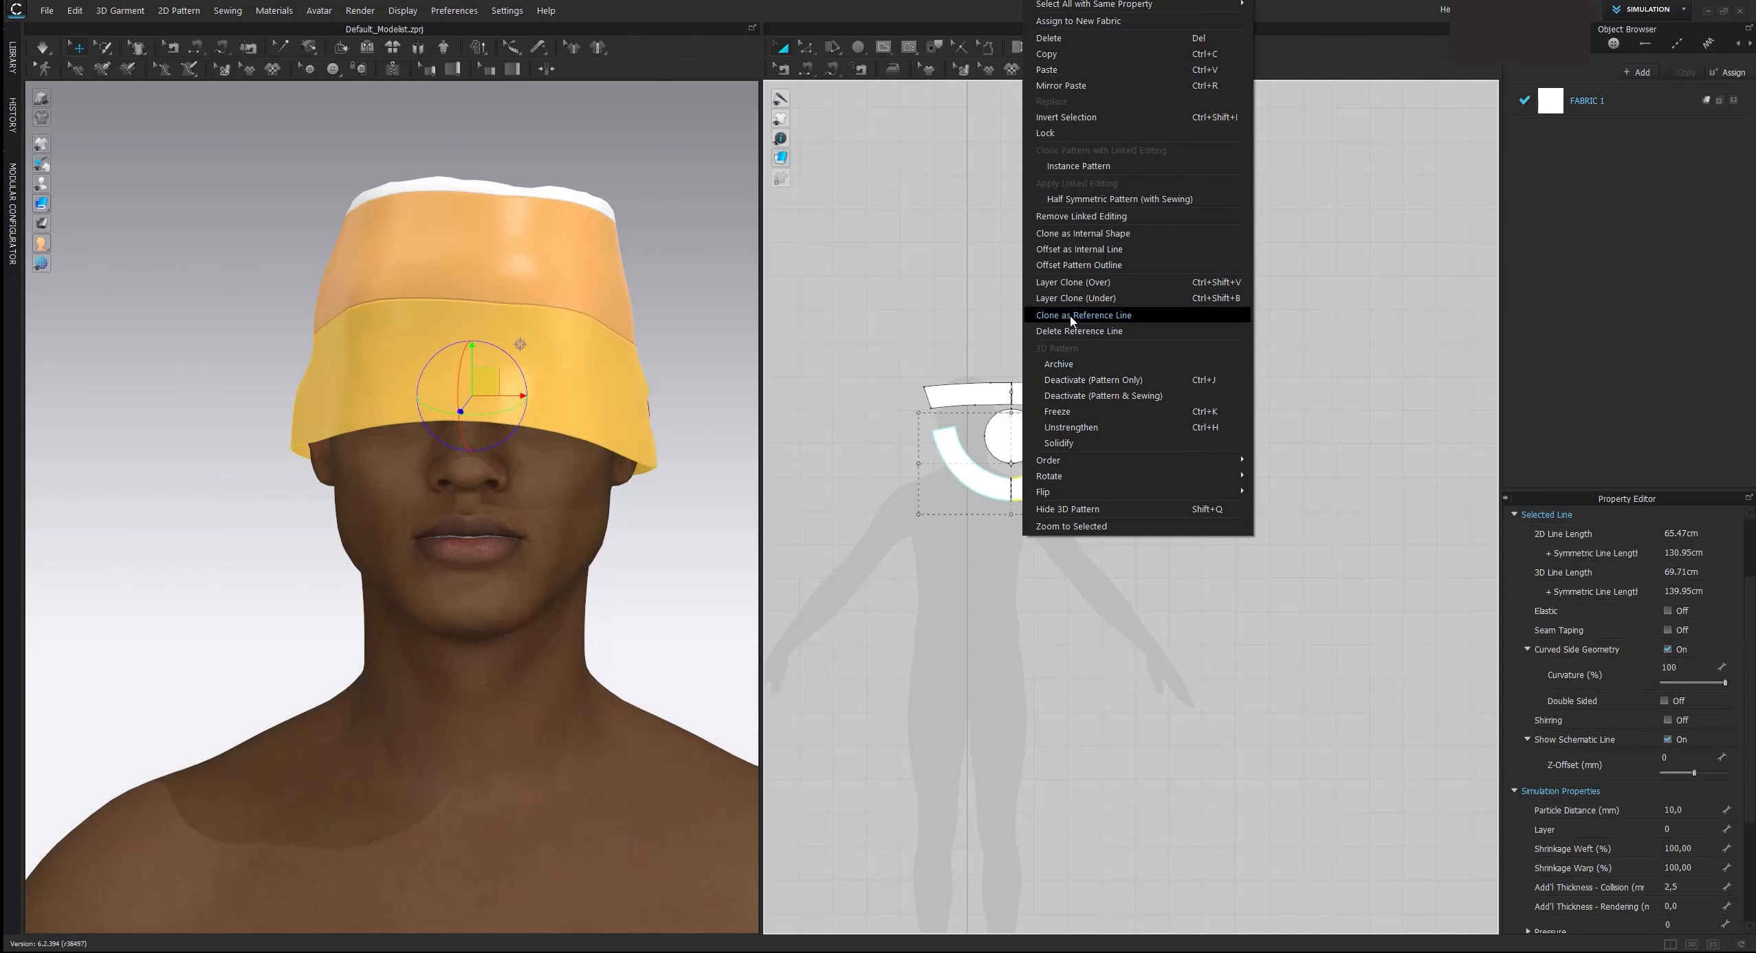
click(1067, 298)
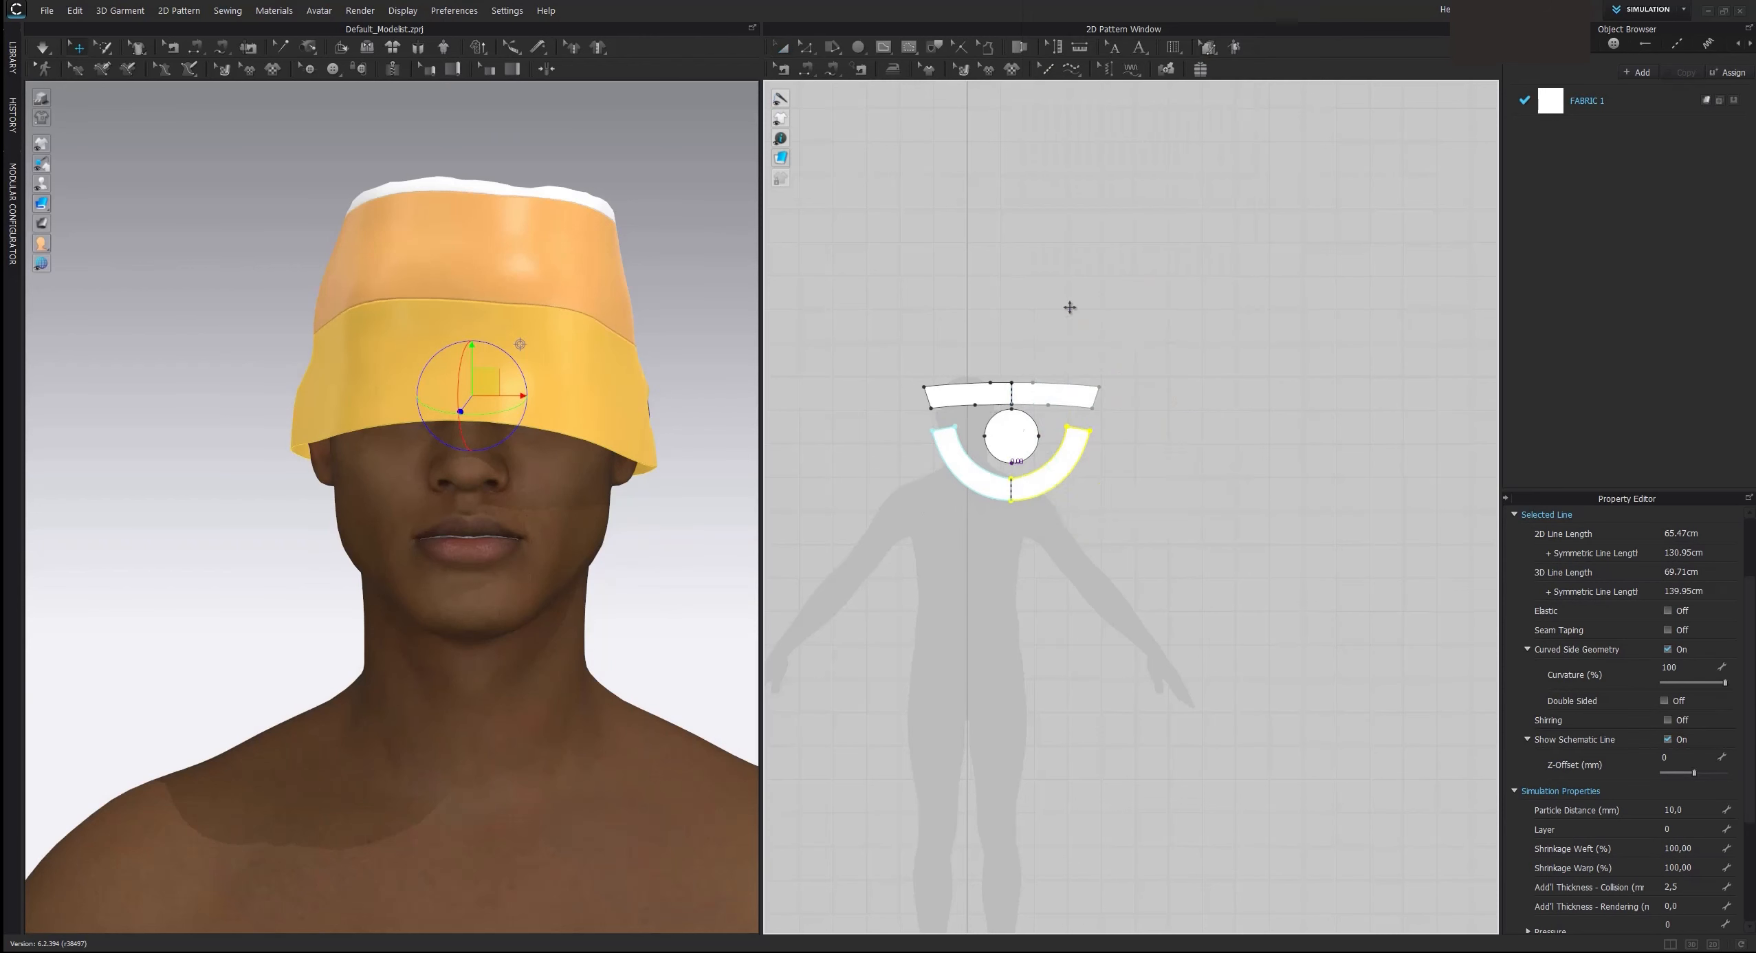
click(1022, 554)
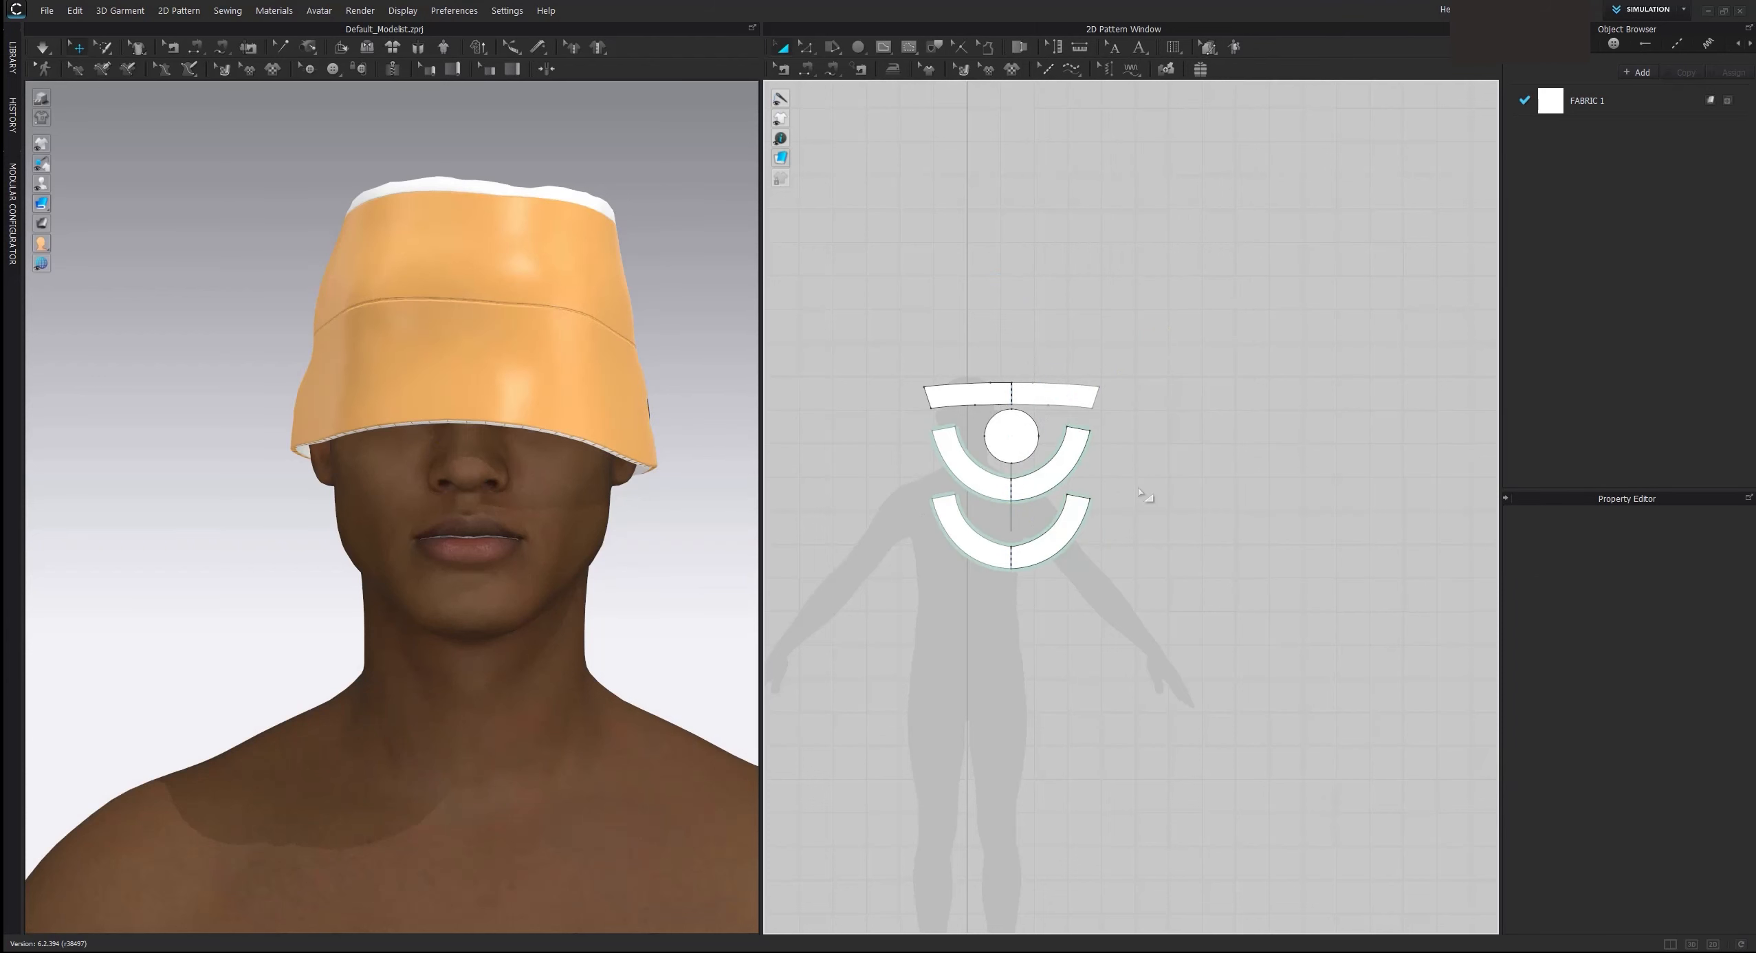
Step: Create a Layer Clone (Under) of the crown pattern and arrange the two crown pieces one above the other over the avatar's silhouette
click(986, 389)
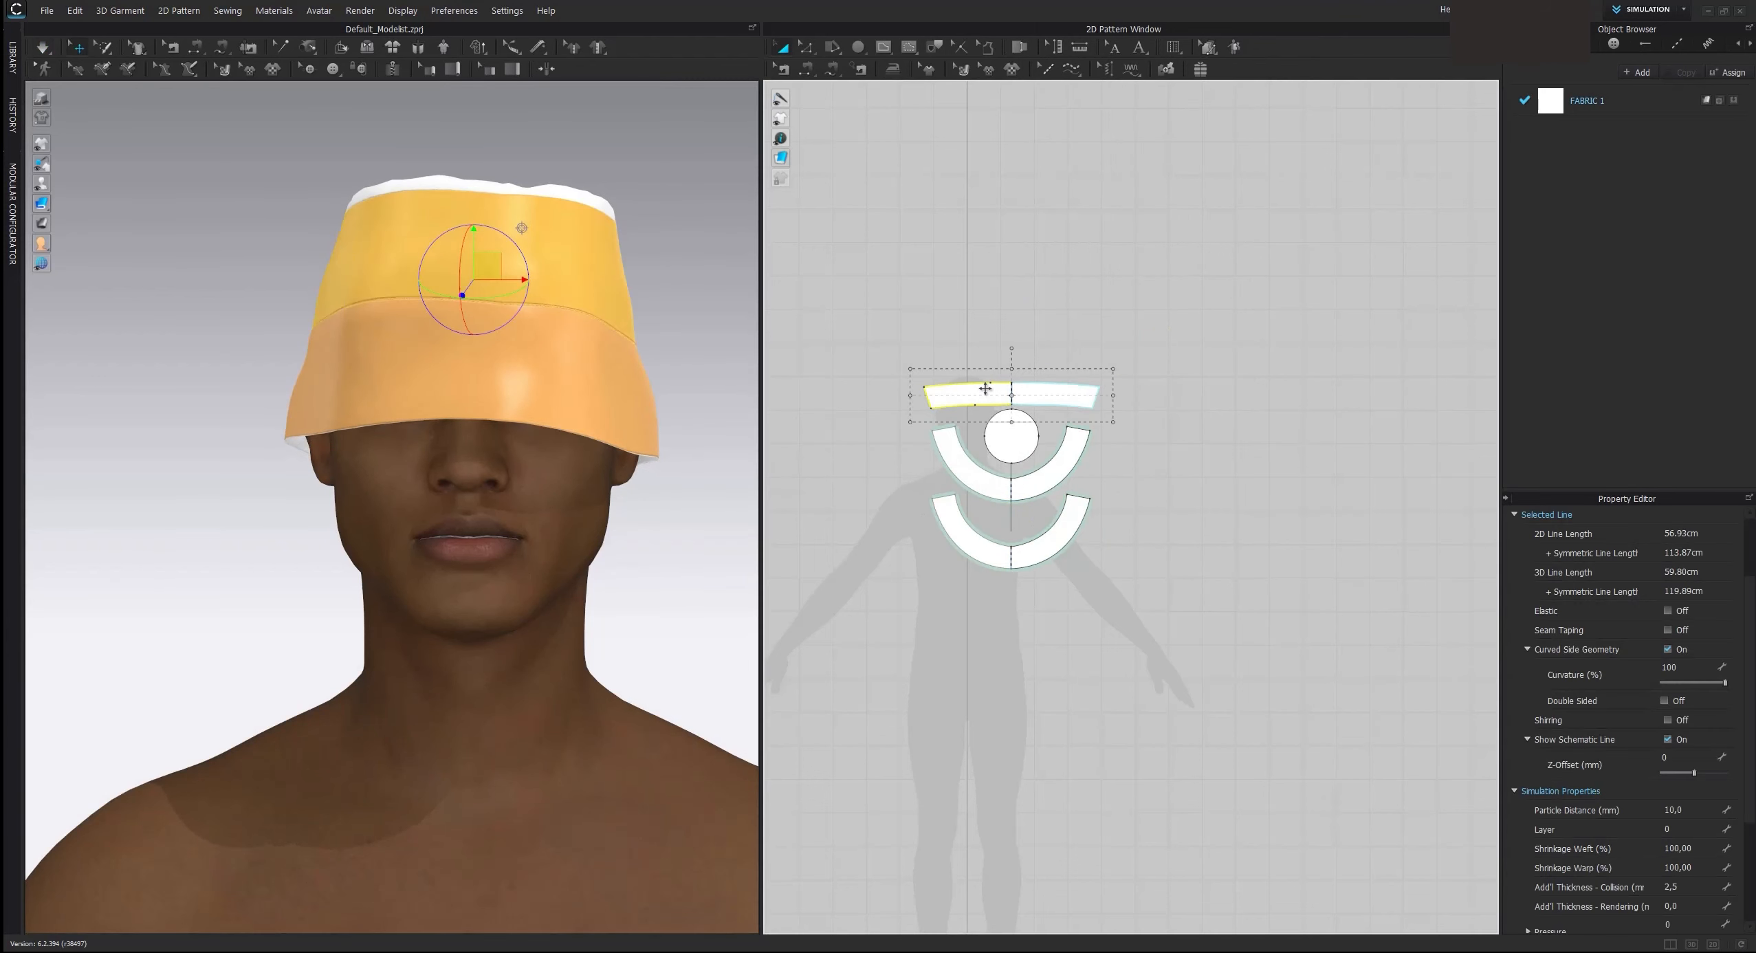
right_click(985, 388)
click(1011, 685)
click(1019, 365)
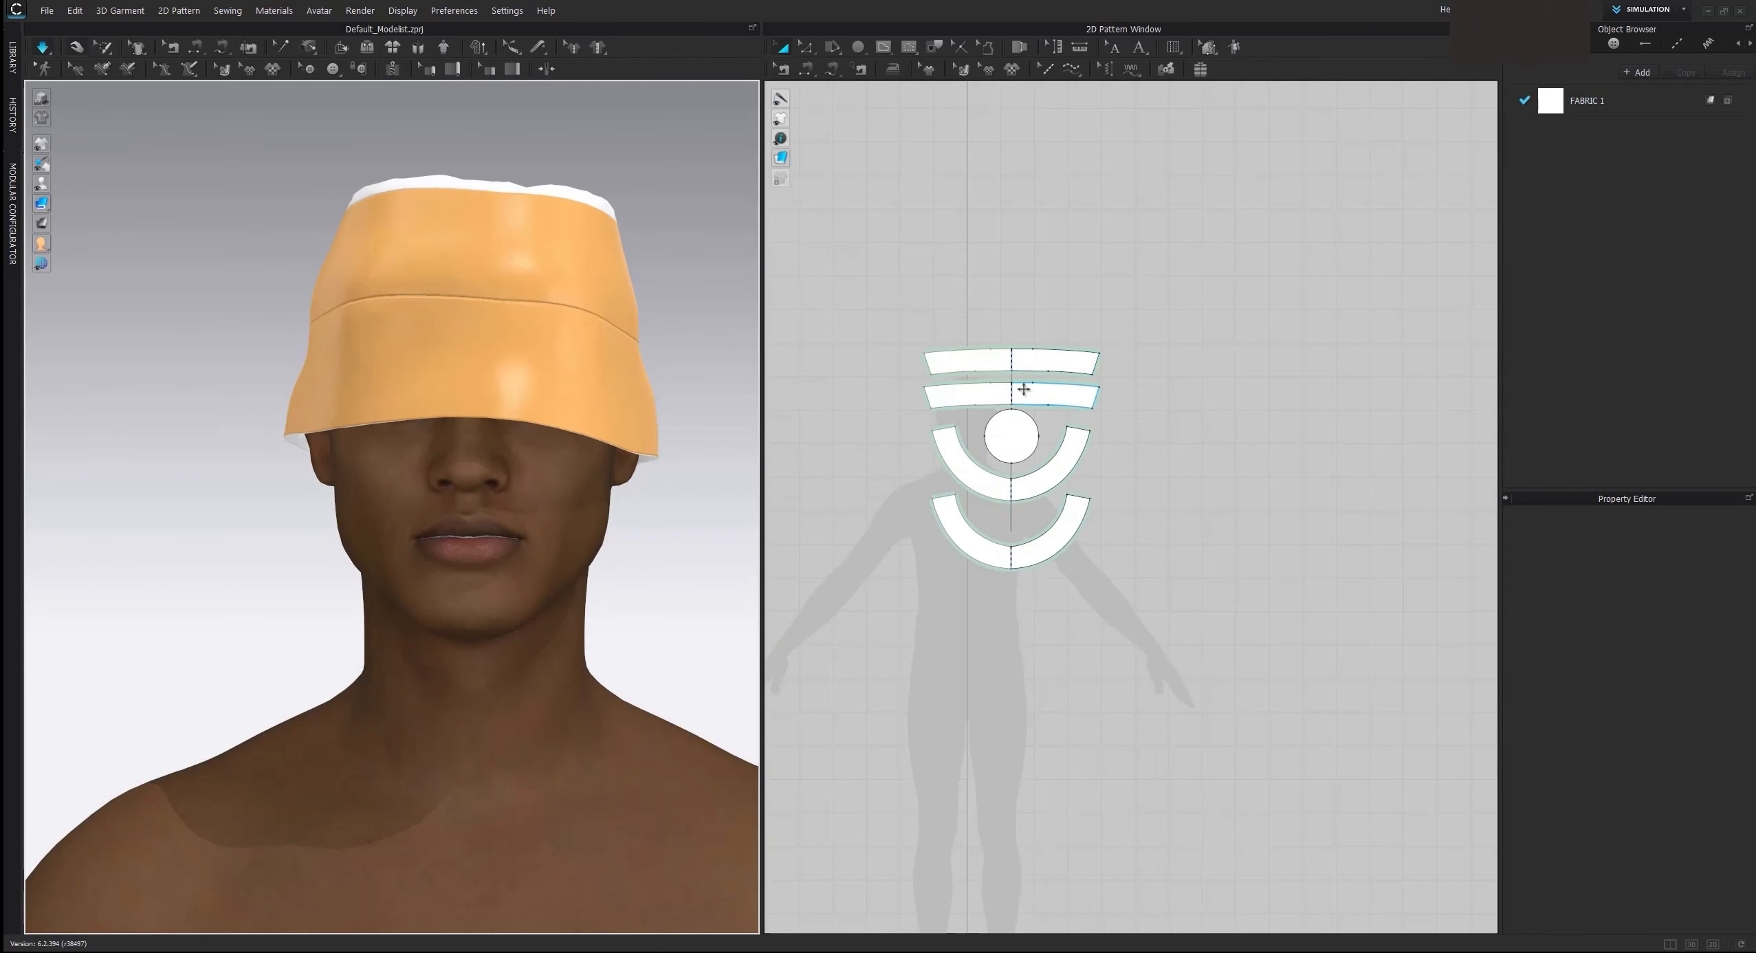
drag(1024, 389, 1024, 324)
click(954, 304)
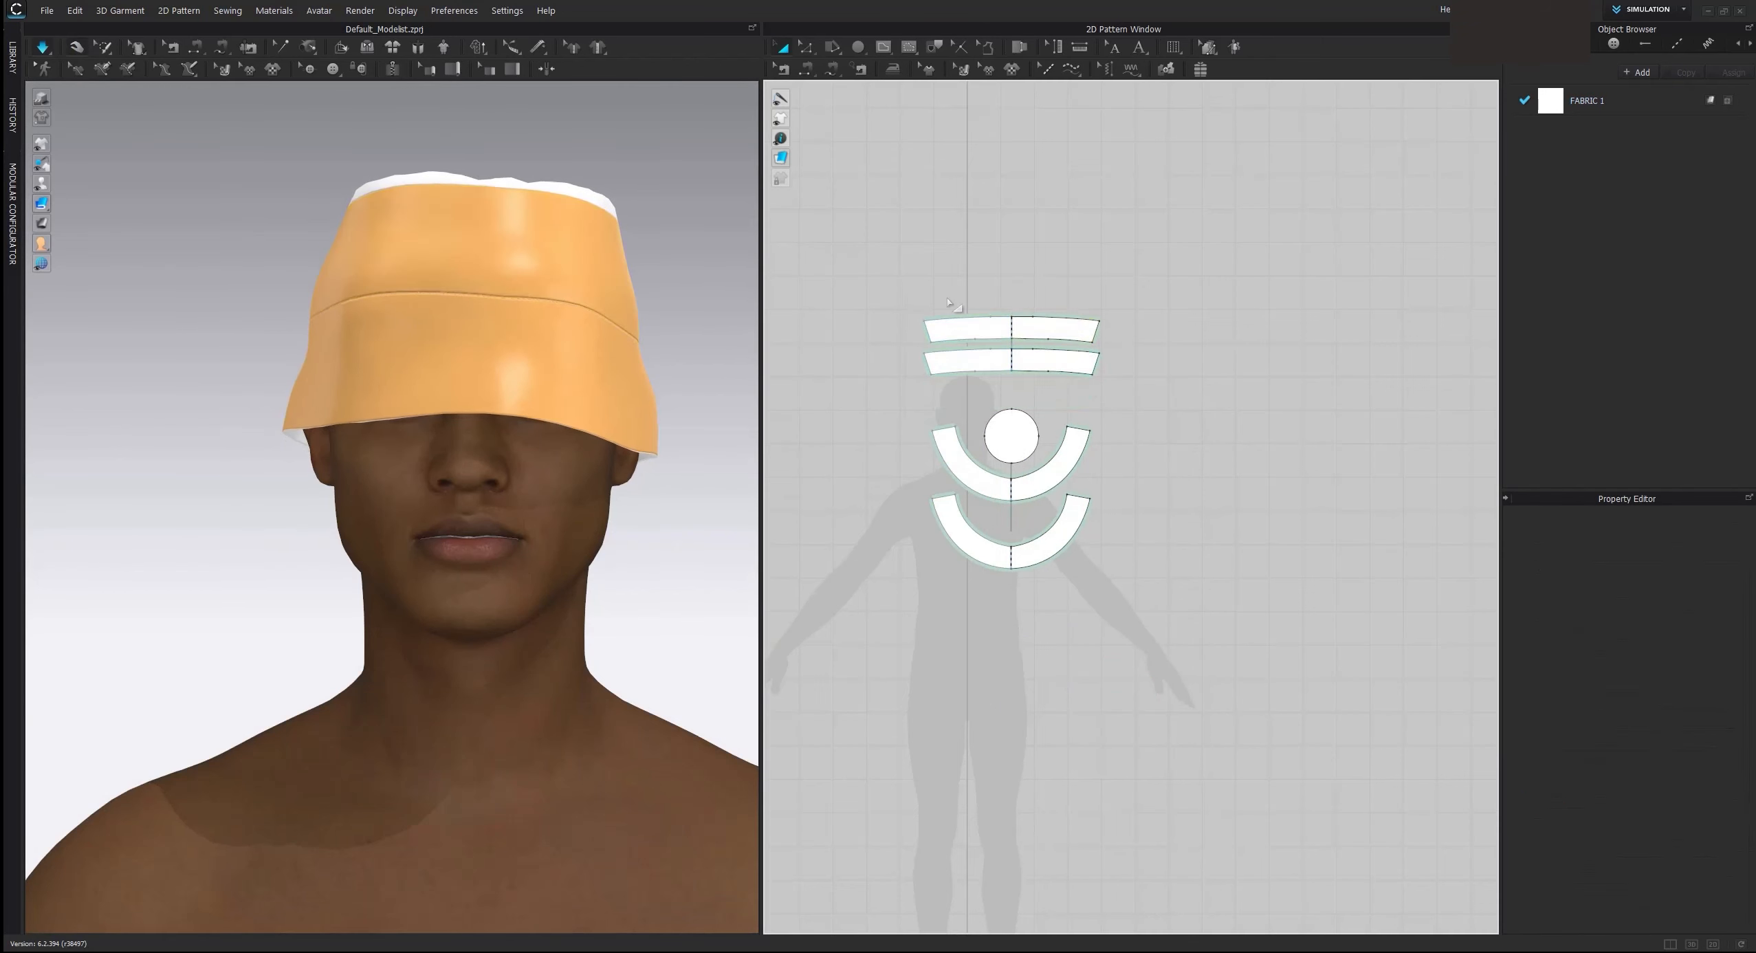
Step: Create a Layer Clone (Under) of the circular top and place the copy beside the original in 2D
click(1035, 432)
right_click(1025, 433)
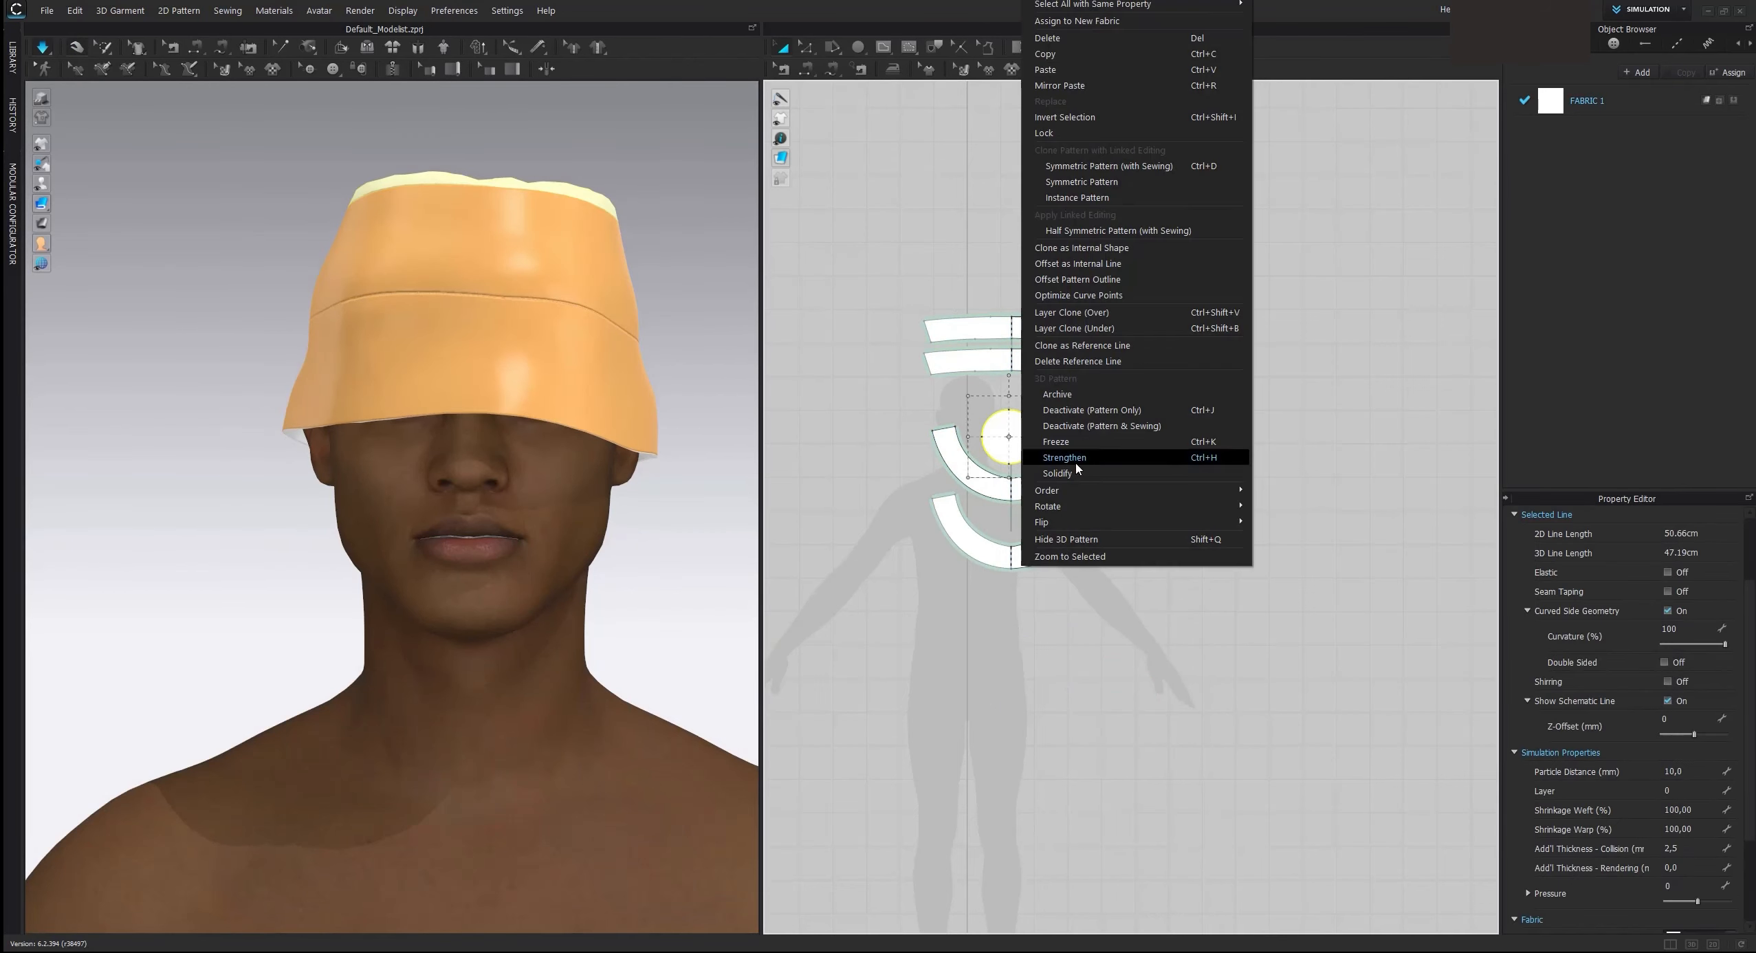
click(1106, 329)
click(1156, 425)
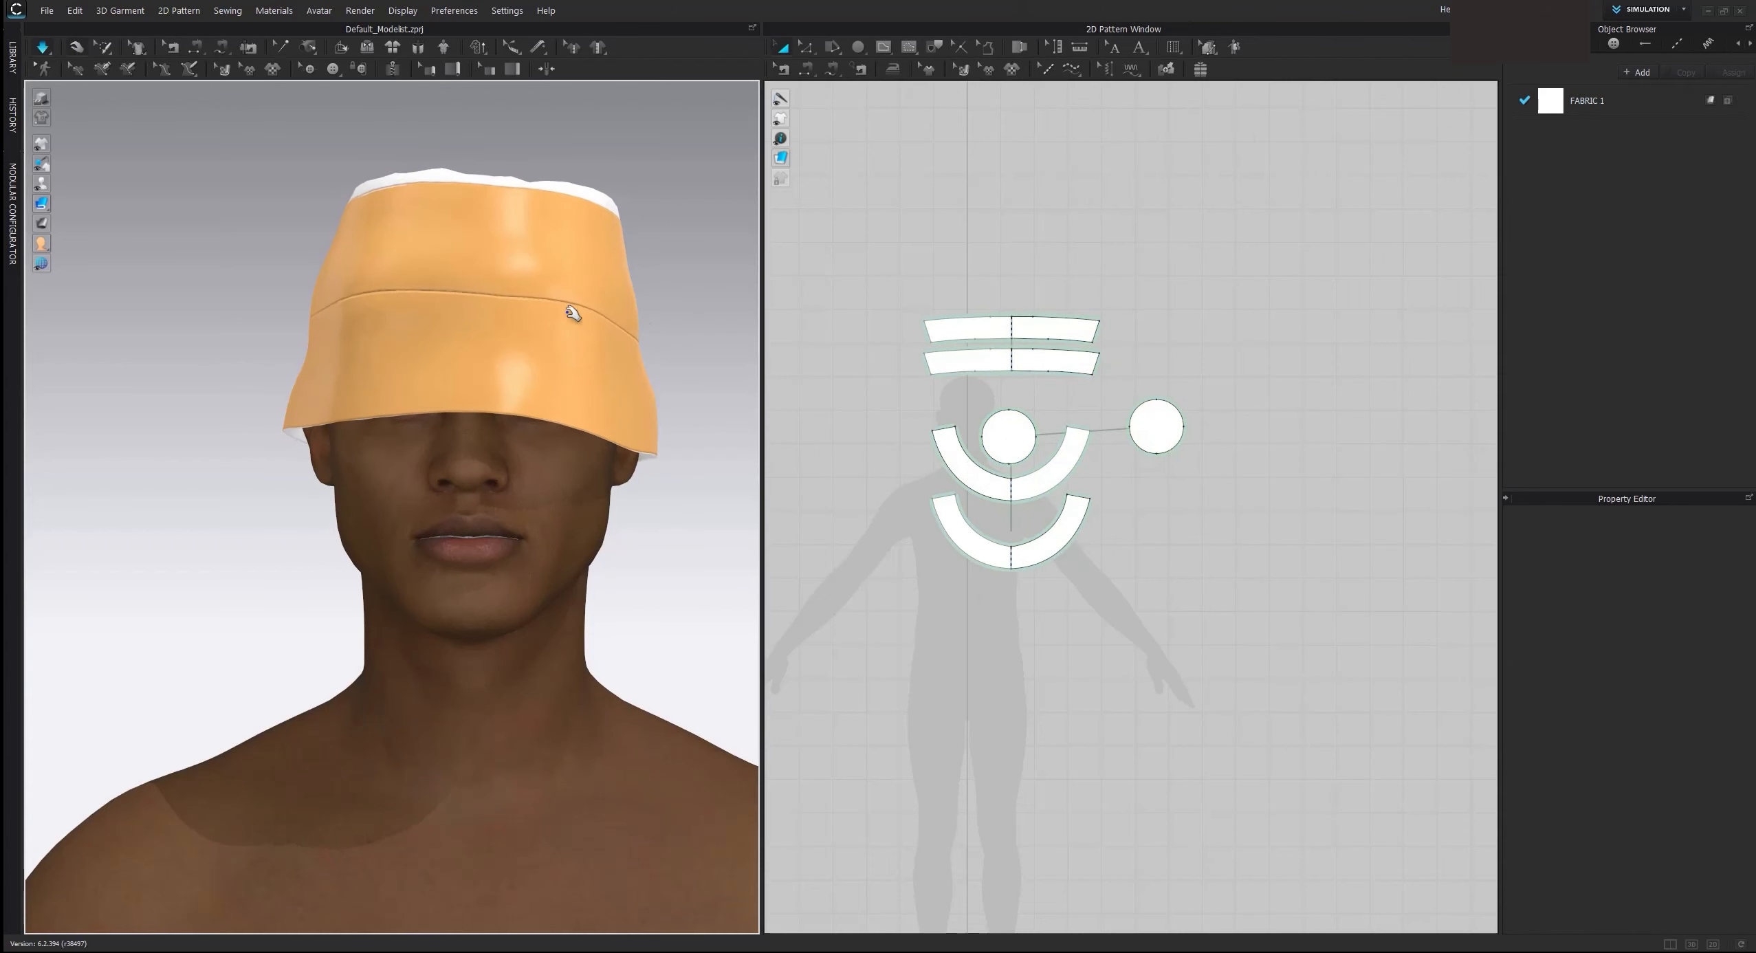
Step: Adjust the crown's side by pulling its cloth and check the layered hat from the side
click(372, 282)
right_drag(341, 321, 432, 379)
middle_drag(431, 378, 587, 380)
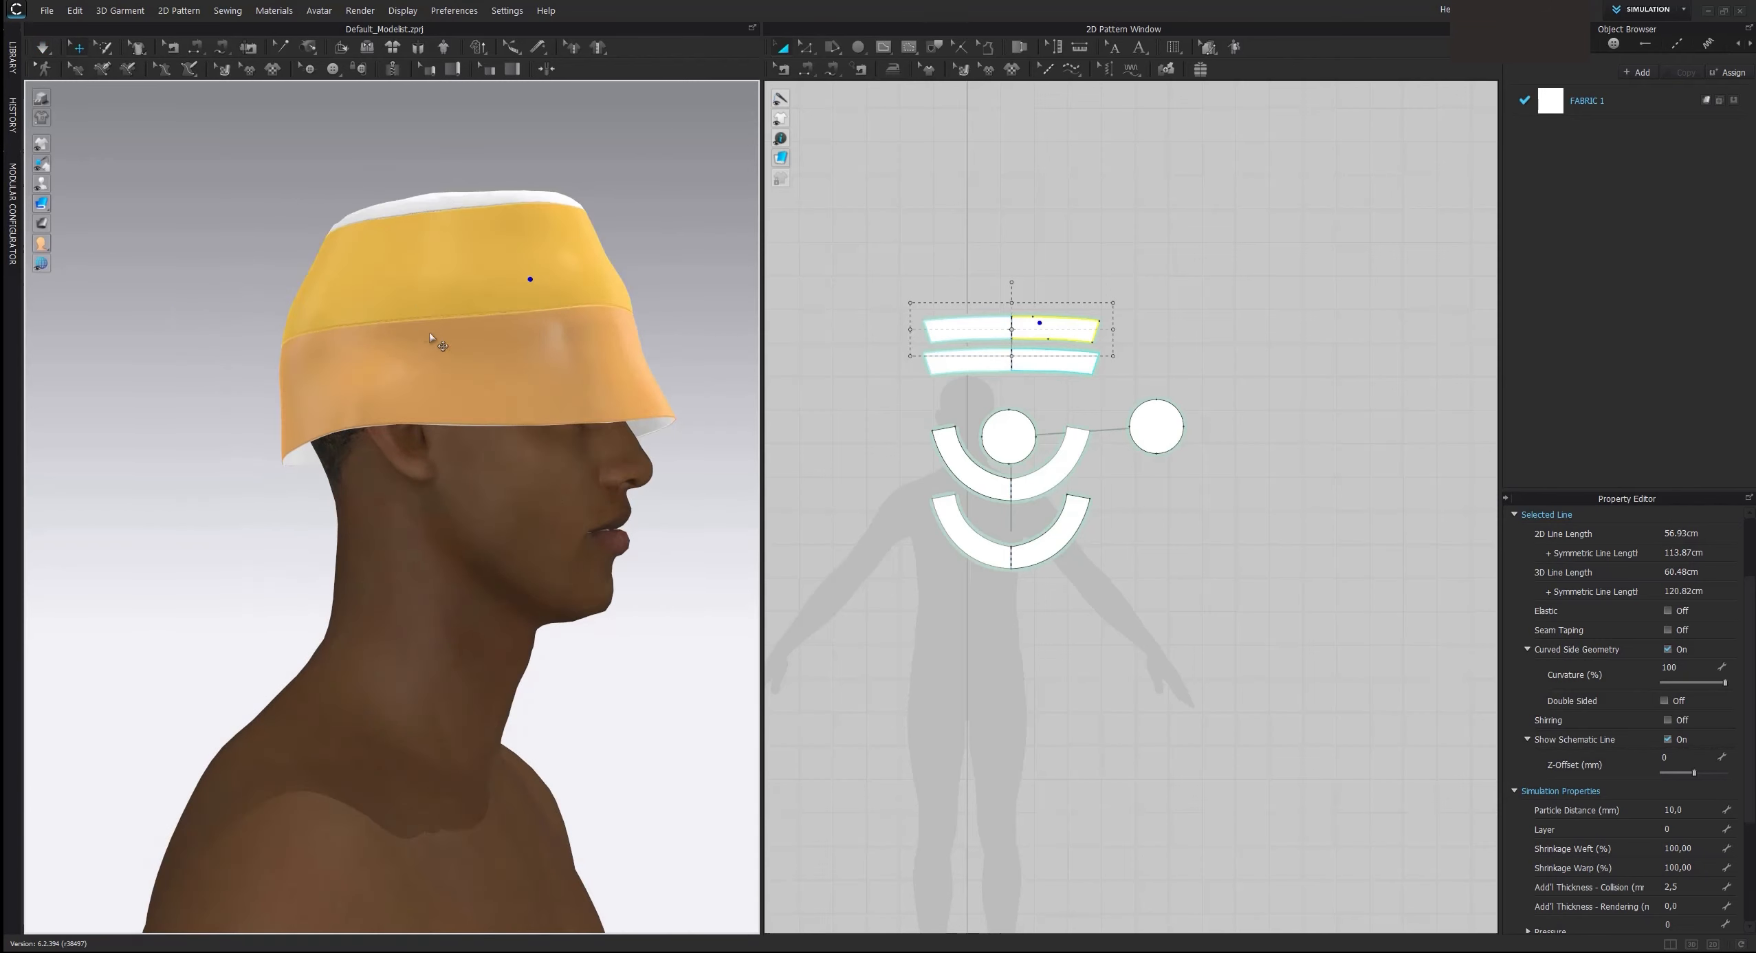
right_drag(430, 334, 551, 342)
Step: Select the crown, circular top and brim patterns, scale them up slightly with their layer clones, and simulate
scroll(1035, 293, down, 2)
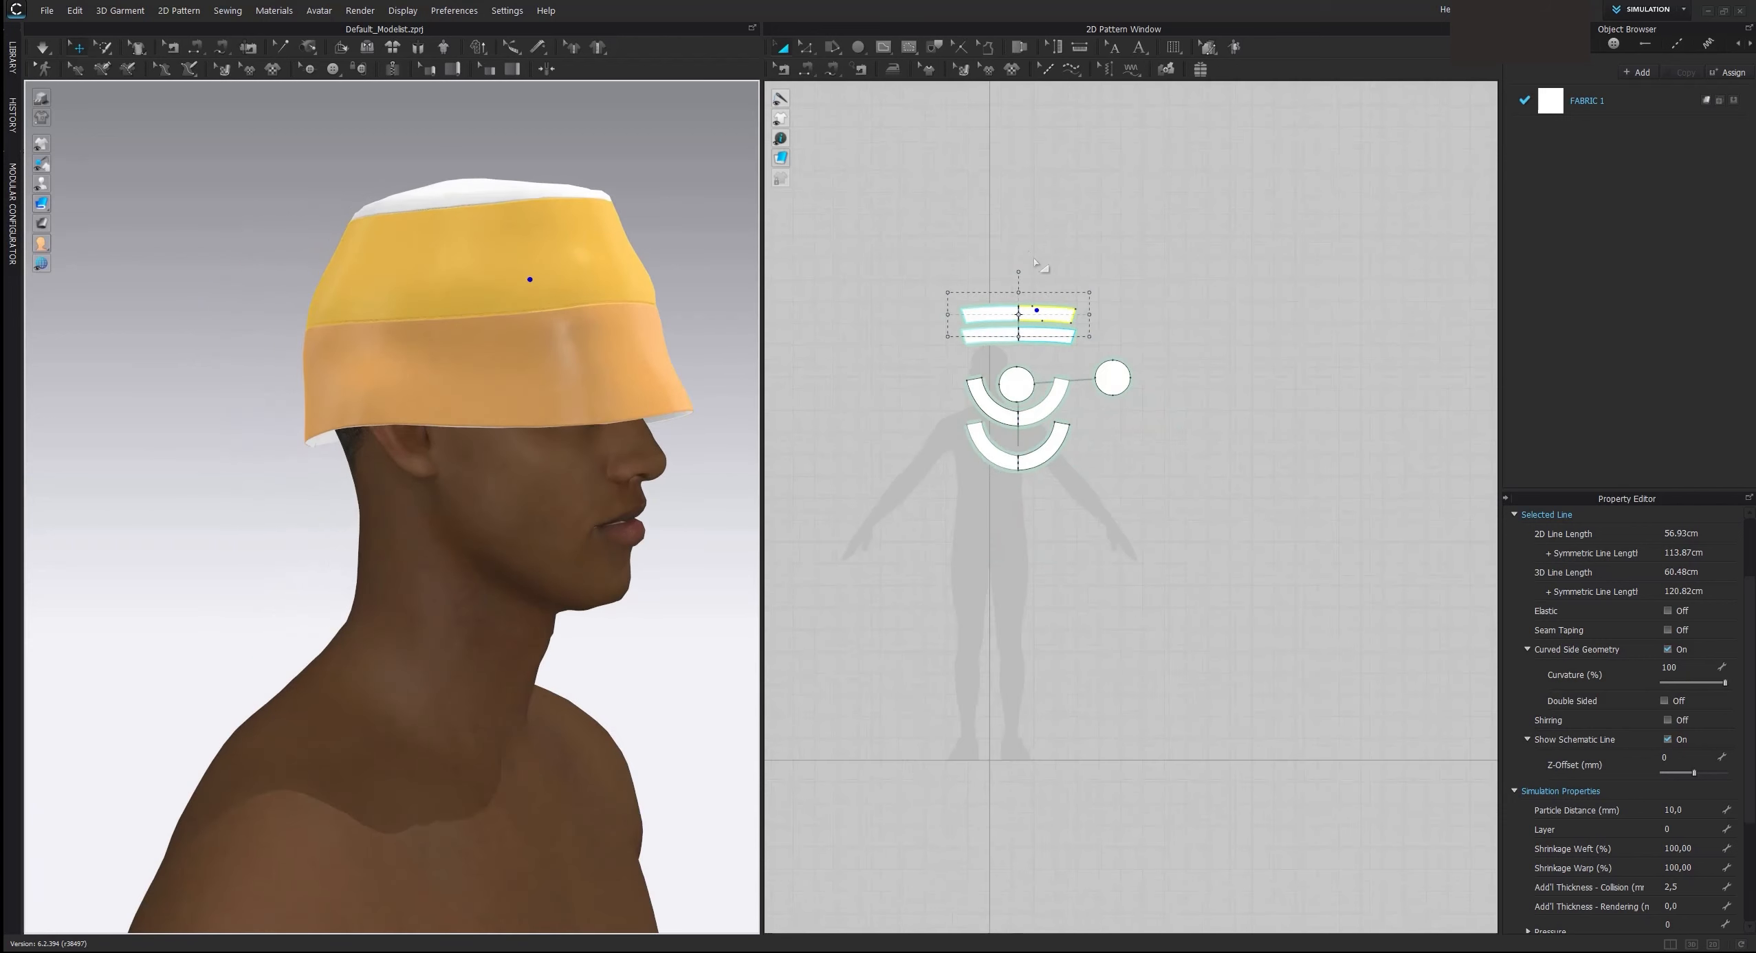
click(1016, 283)
click(1034, 341)
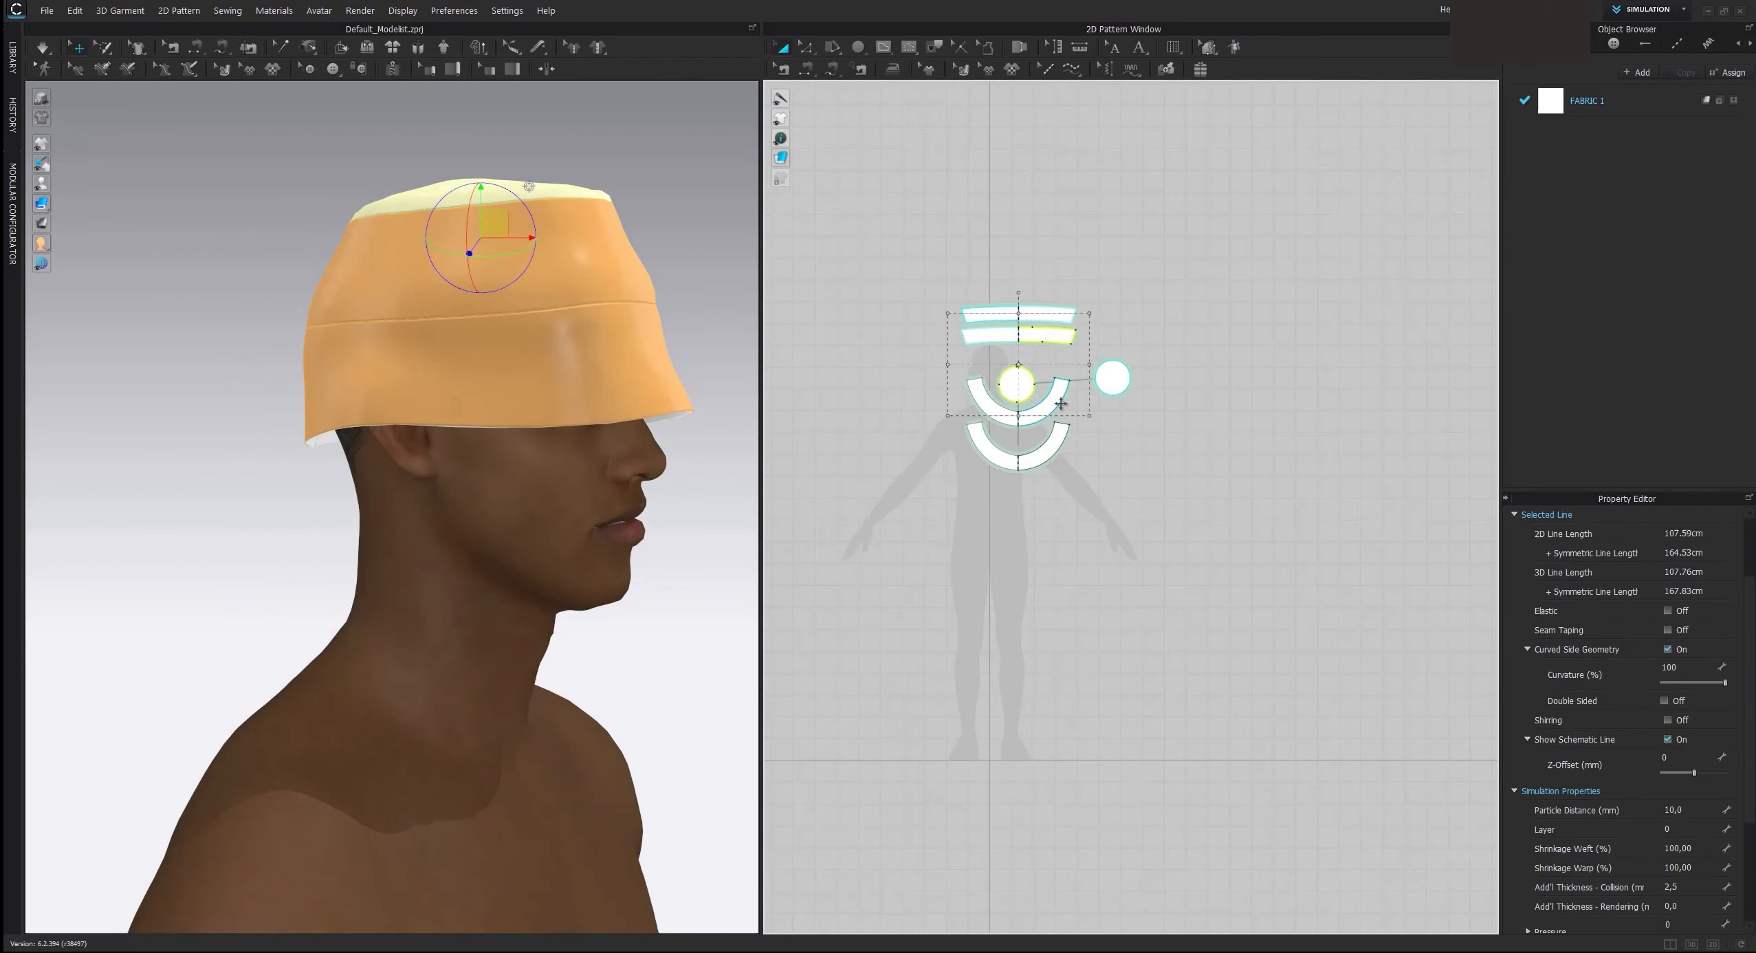
drag(1094, 444, 1101, 443)
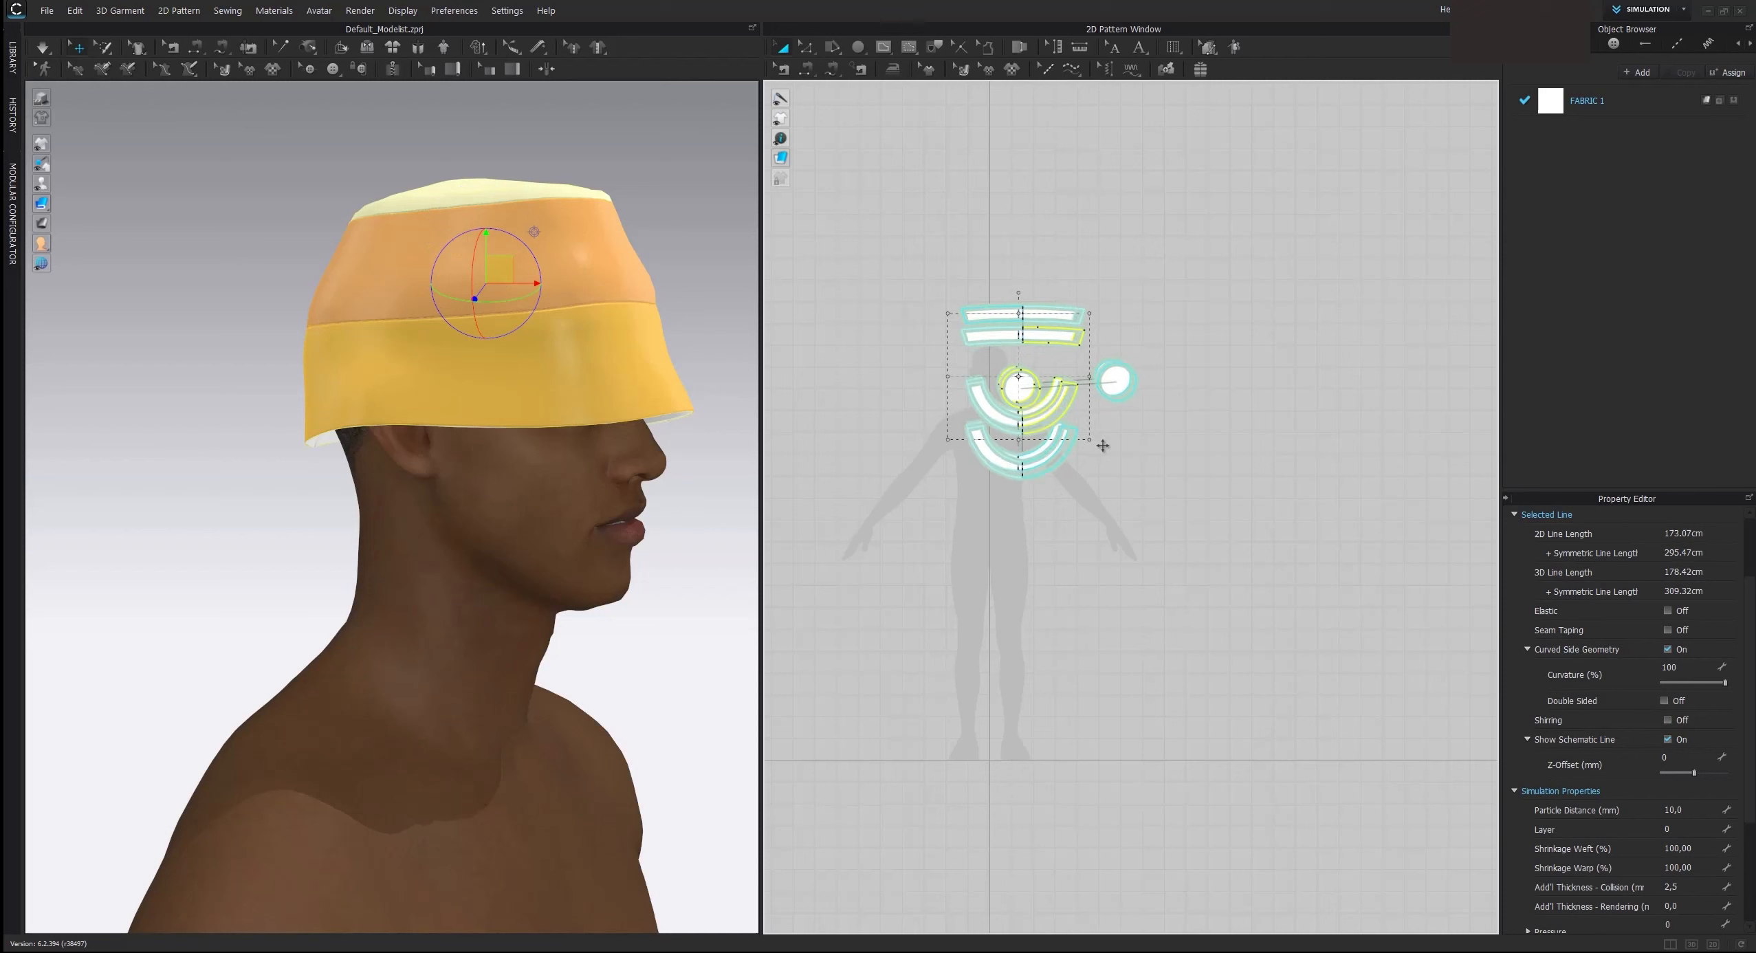
click(798, 399)
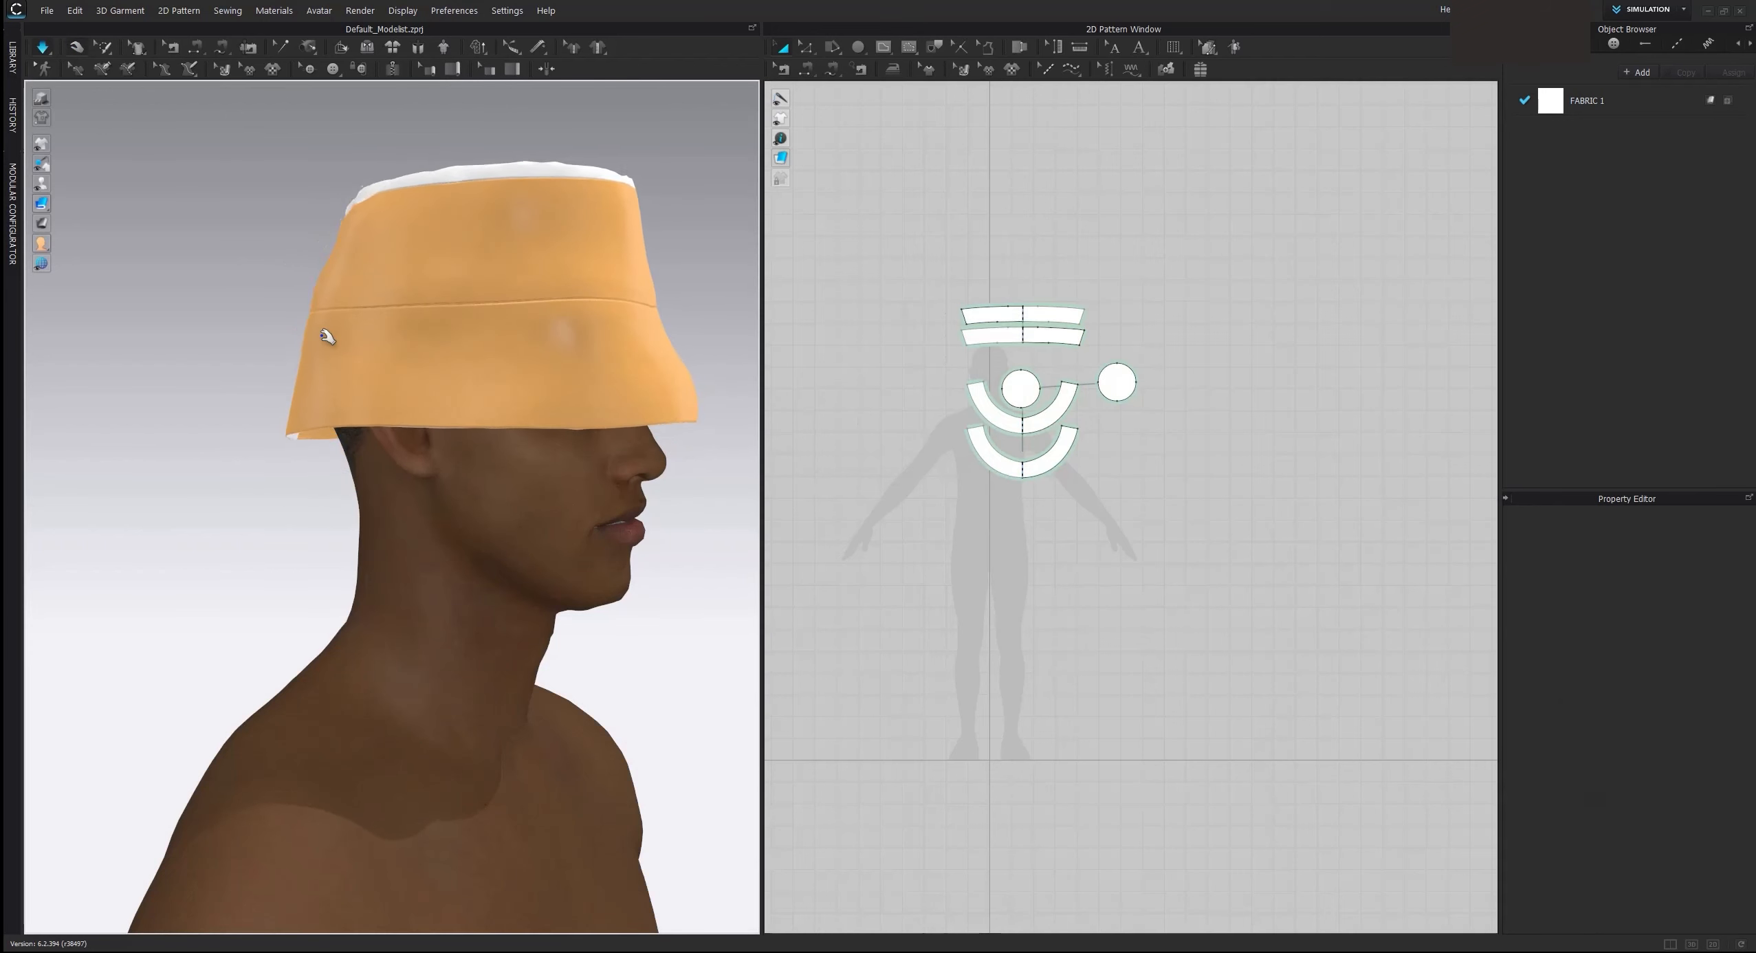
Step: Pull the brim's back cloth, inspect the open back of the hat, and stop the simulation
click(325, 377)
right_drag(329, 386, 574, 377)
key(space)
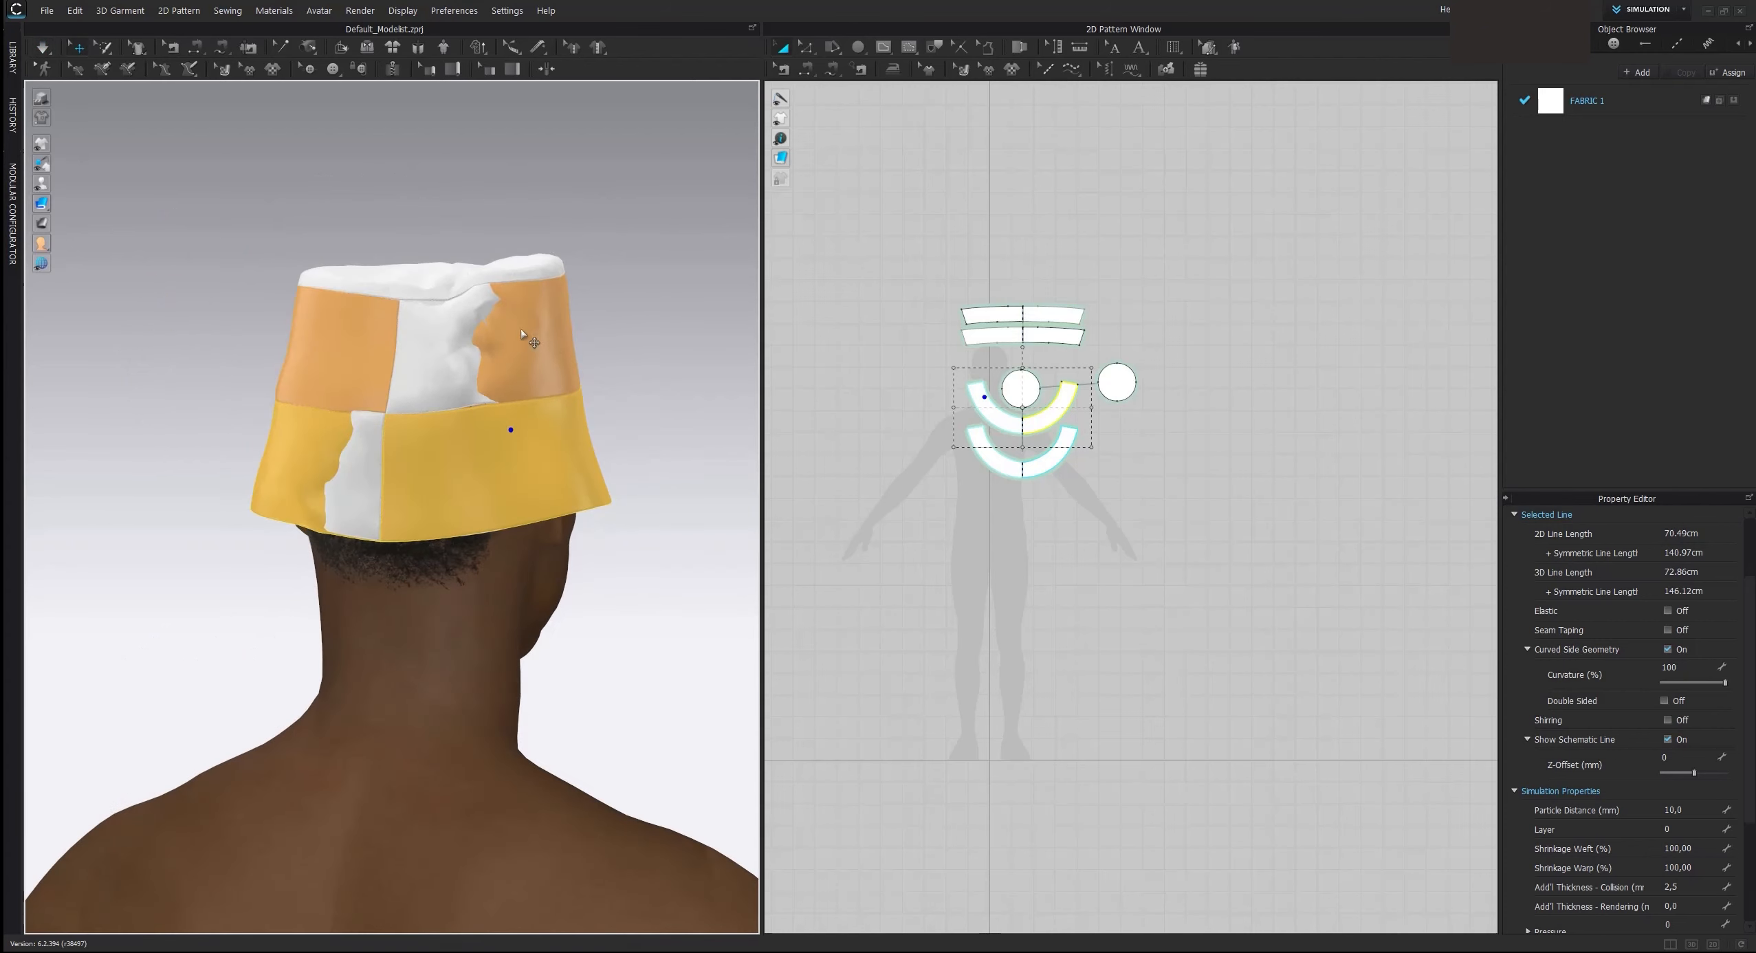
click(953, 217)
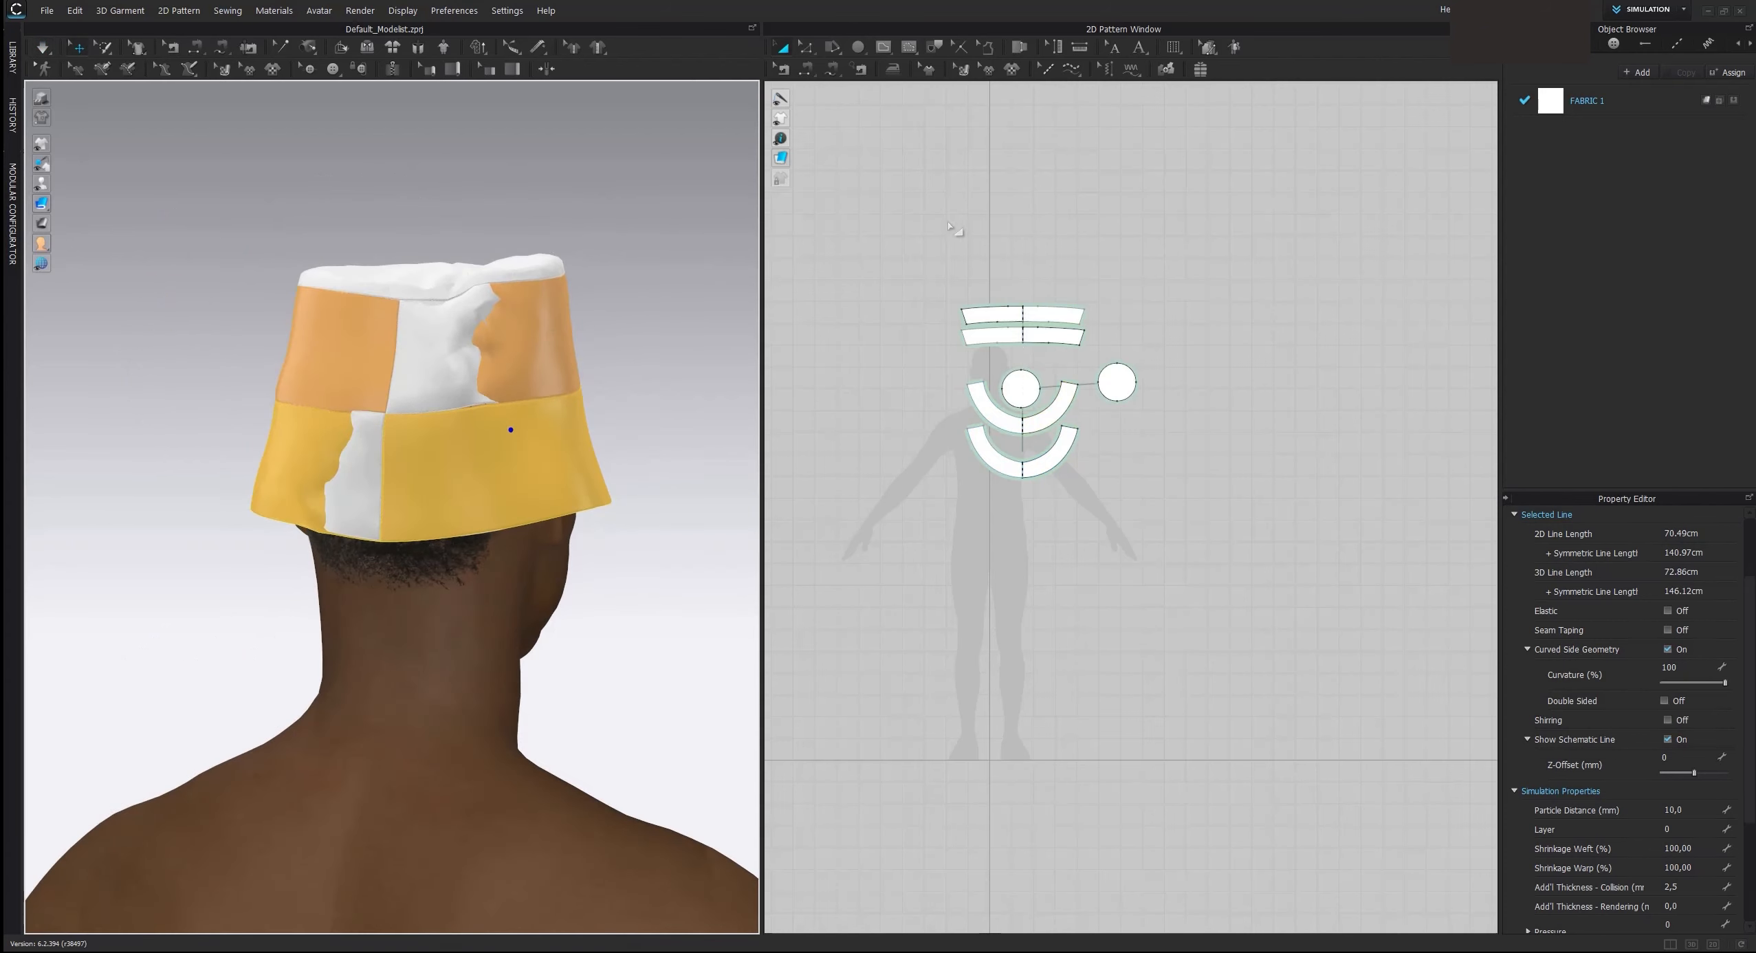
Step: Set the 2D layer order between the crown, circular top and brim patterns and their cloned layers
click(1166, 69)
scroll(1087, 367, up, 4)
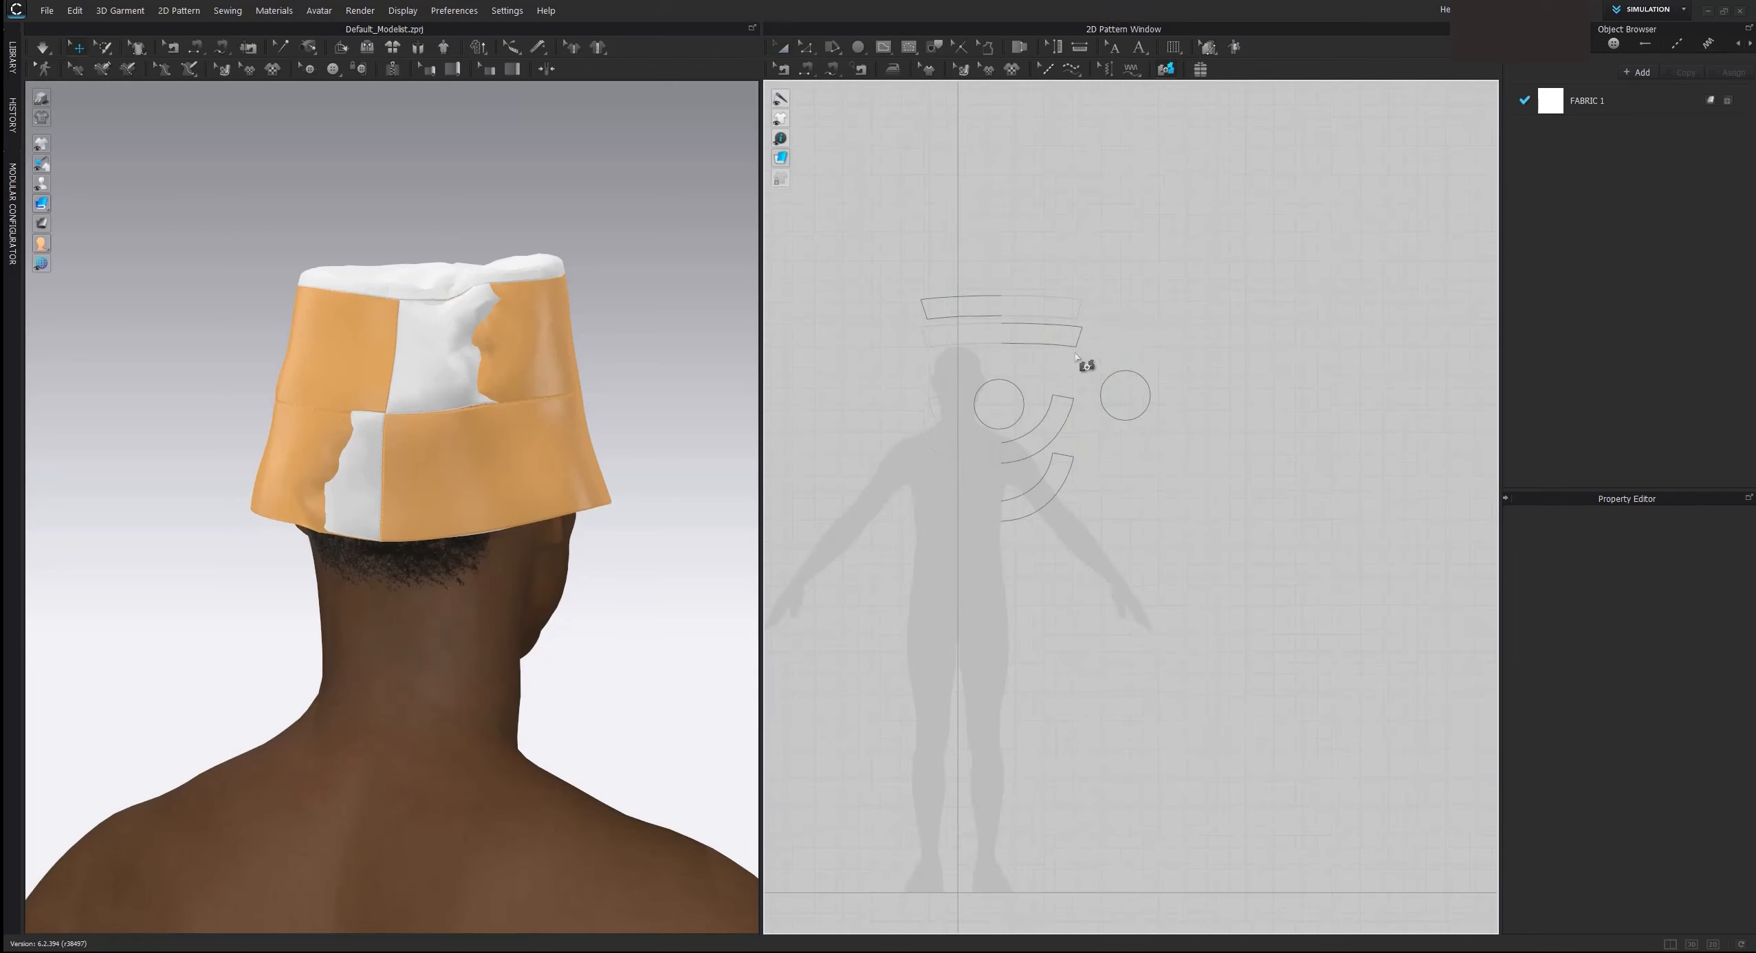
click(1031, 280)
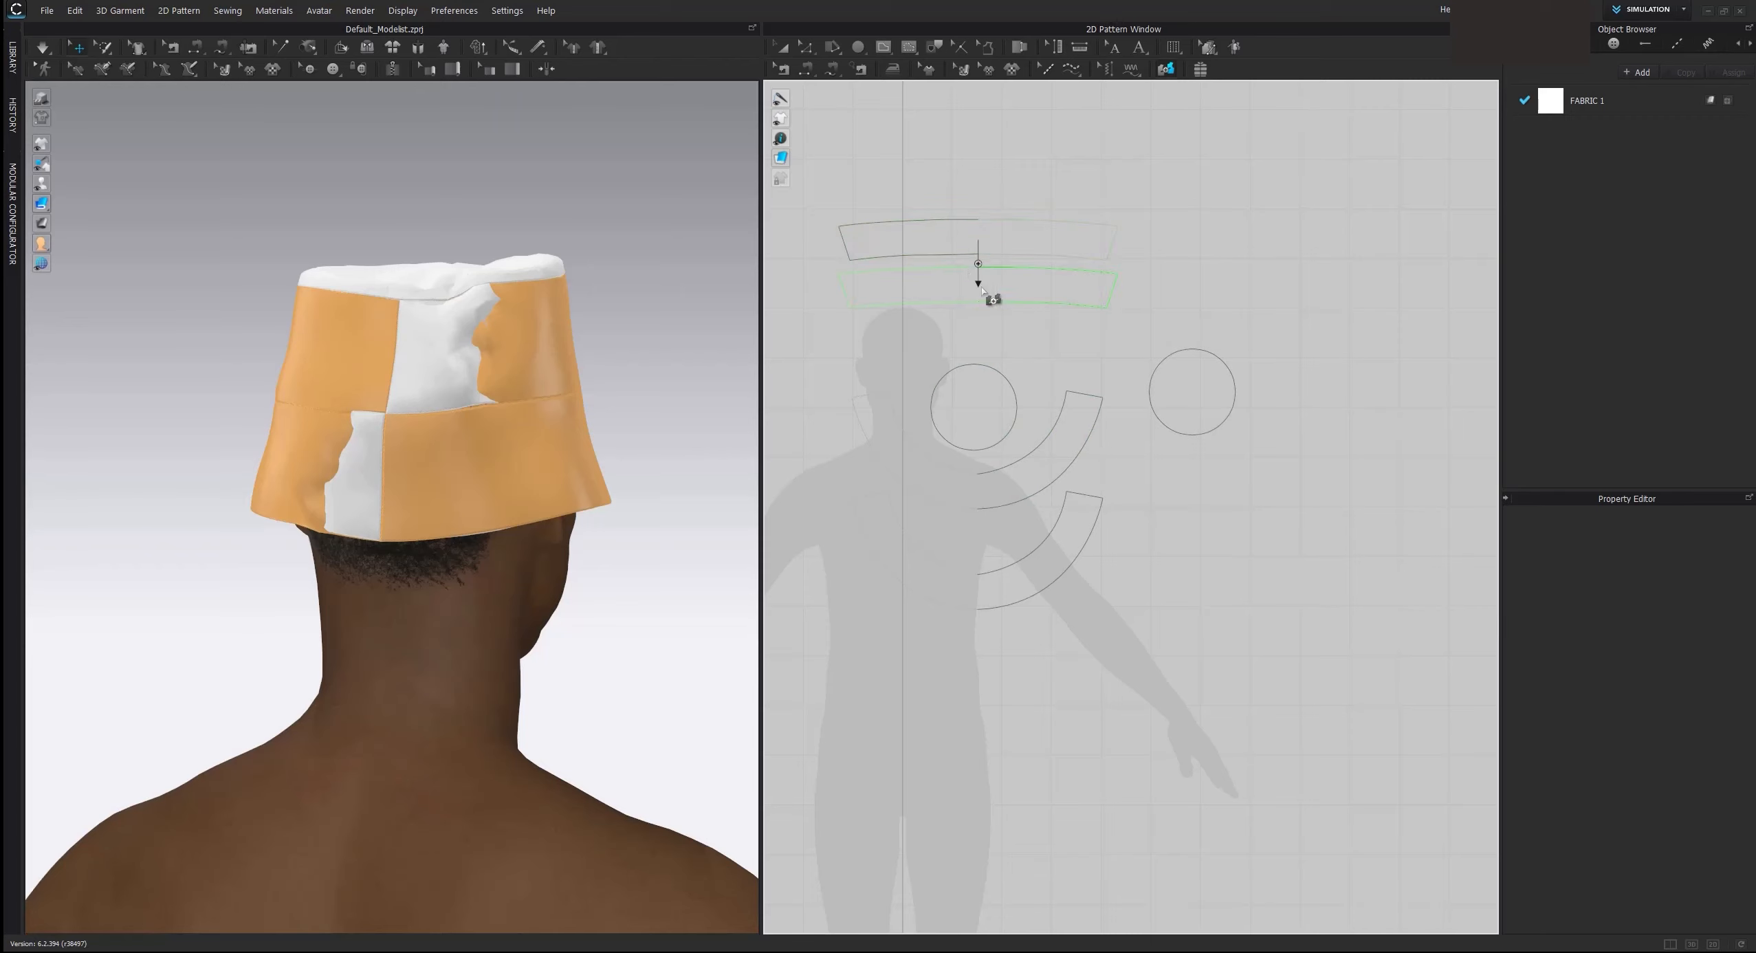
click(986, 409)
click(1204, 382)
click(1018, 479)
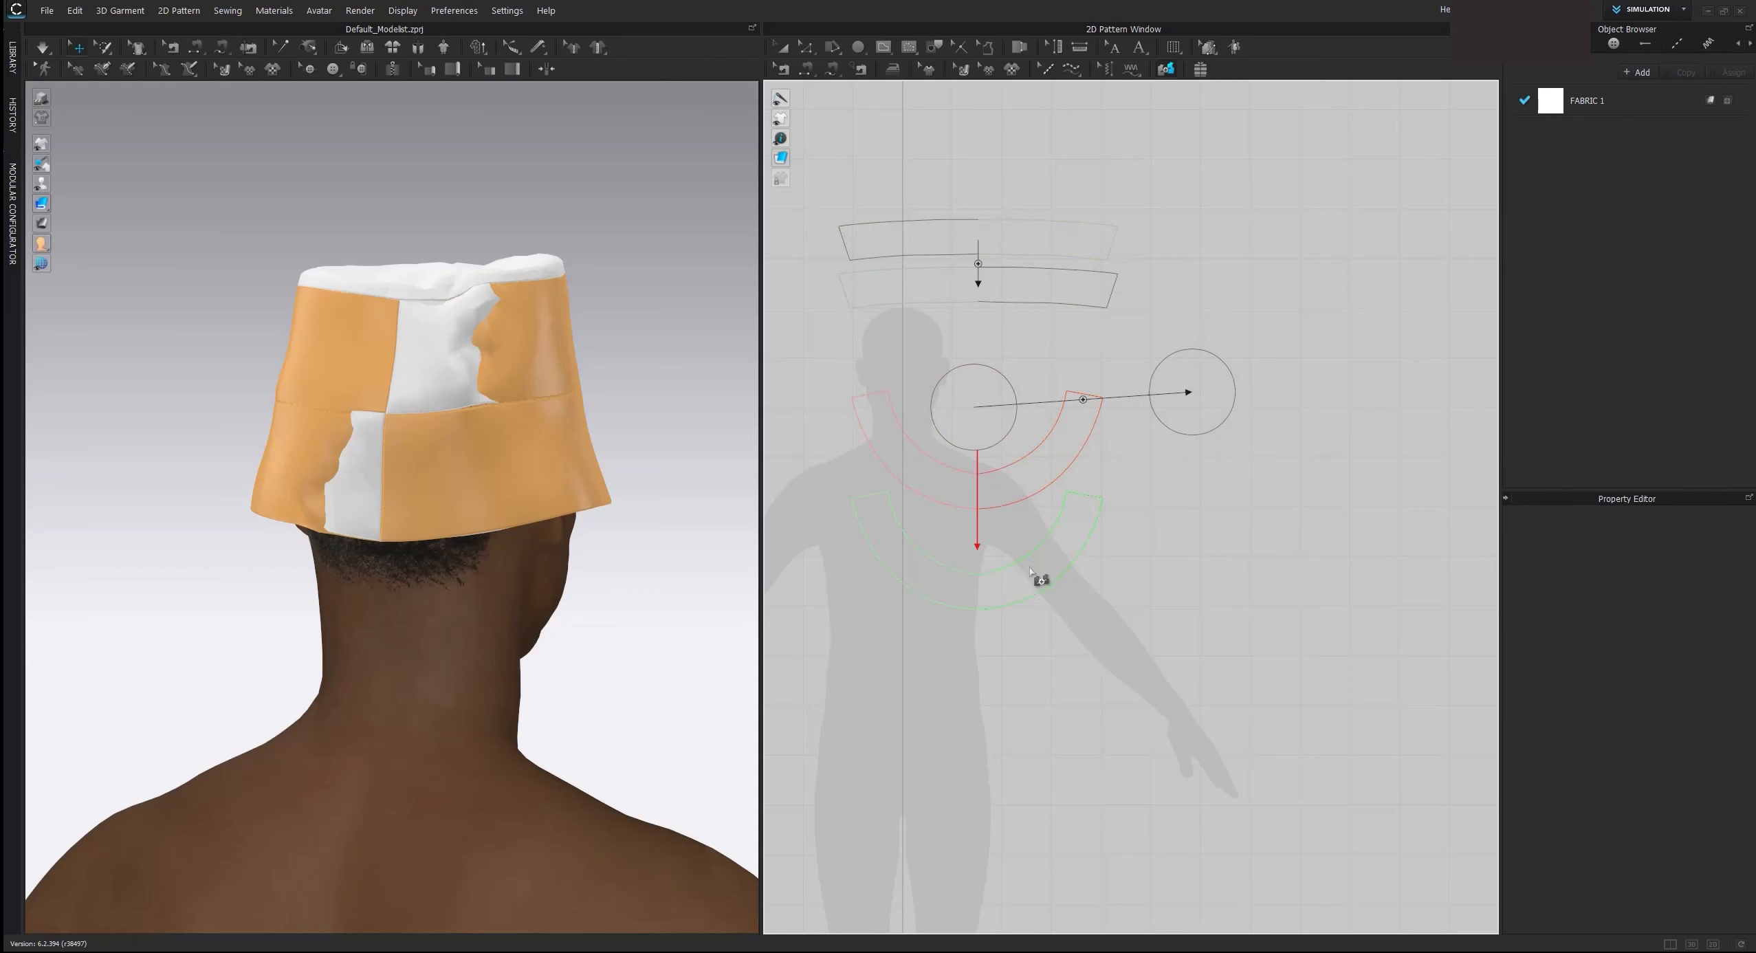
click(1031, 570)
click(788, 49)
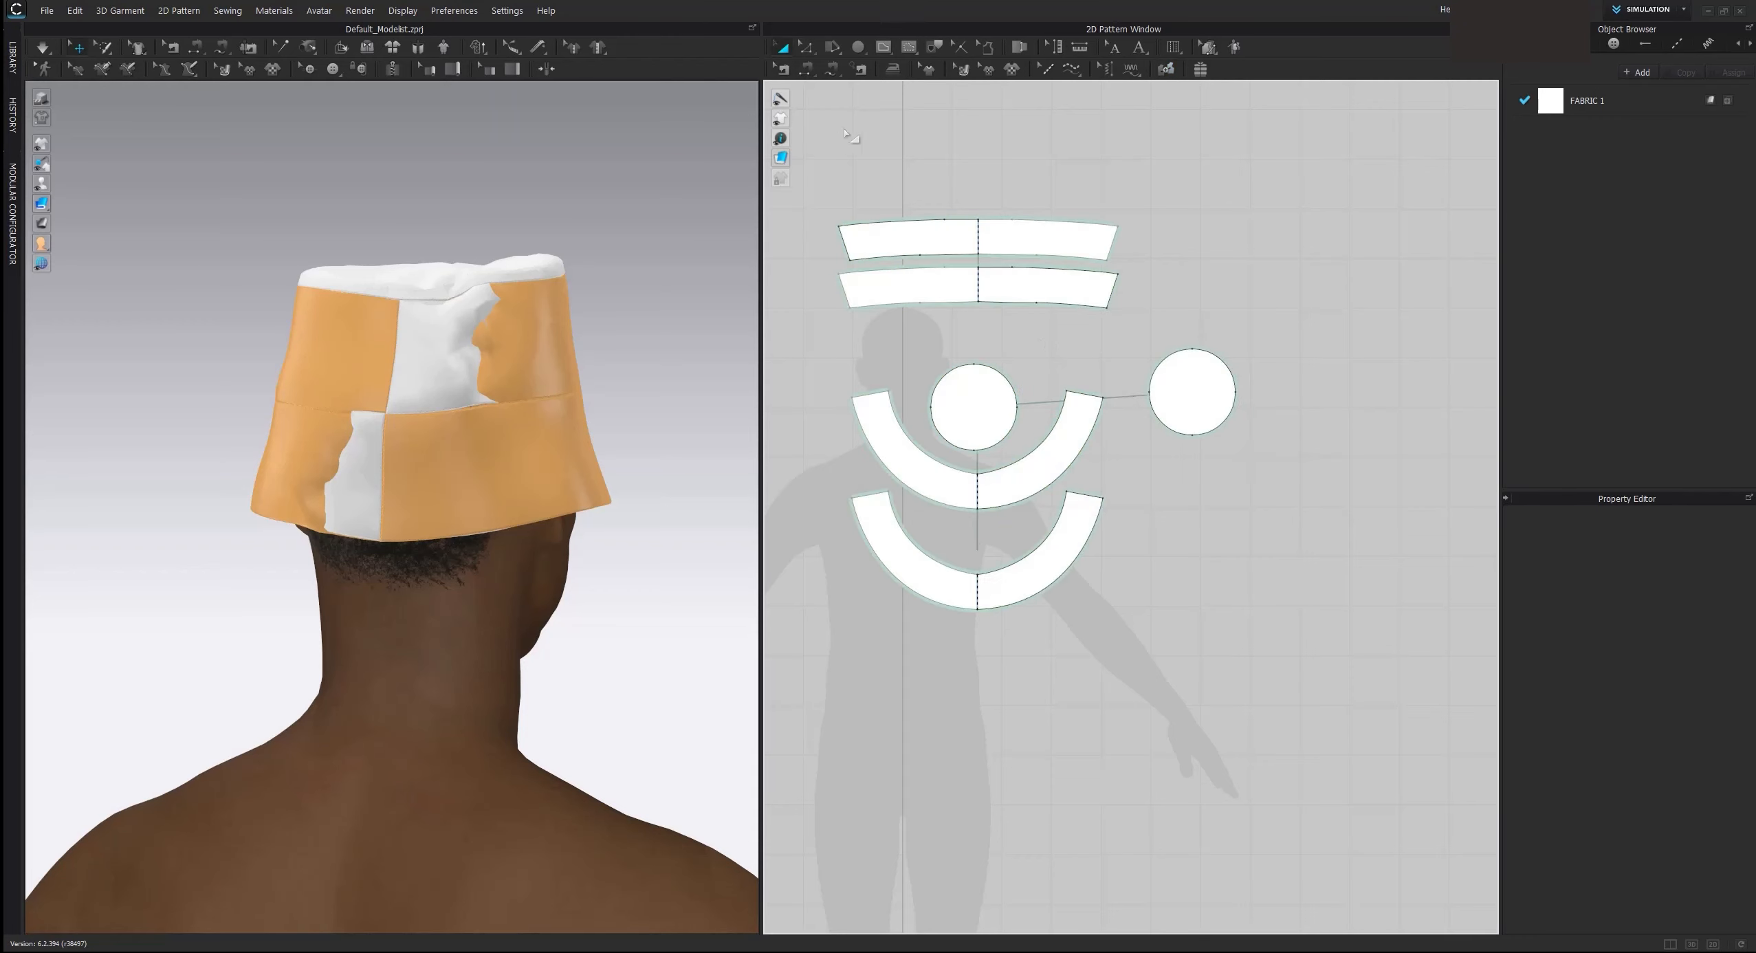
Step: Simulate the layered hat, pull the front of its brim, and check the fit from the side
right_drag(631, 397, 597, 380)
scroll(516, 392, up, 3)
scroll(516, 392, down, 3)
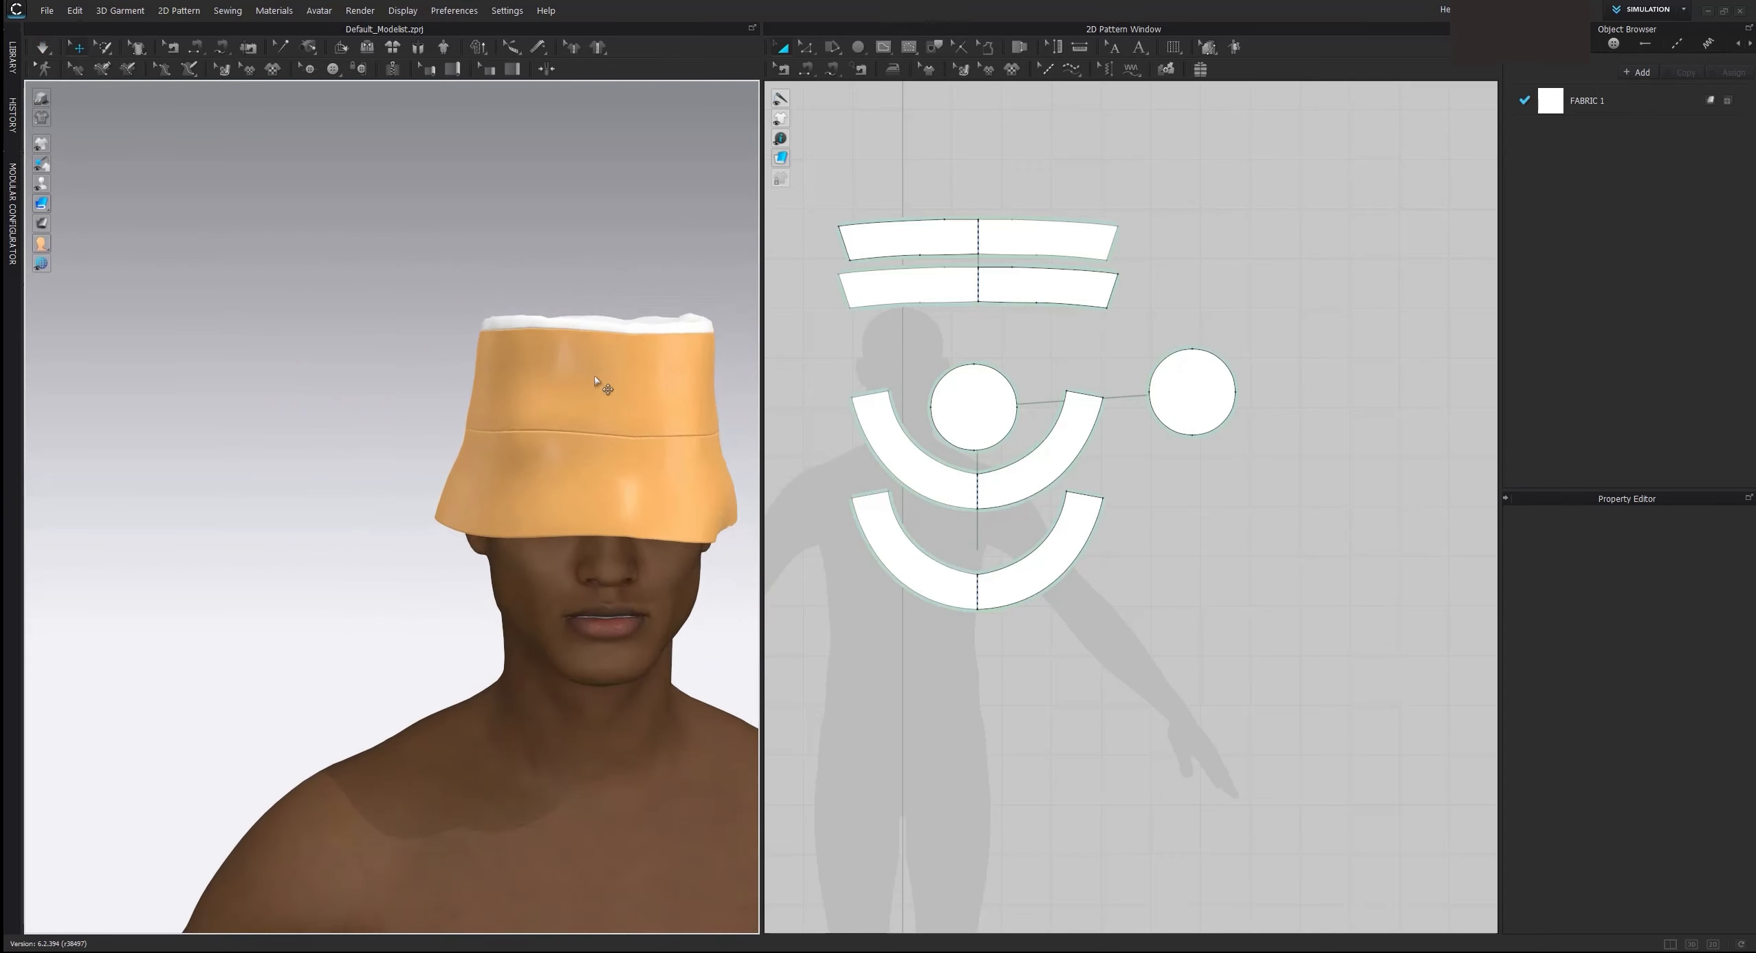
scroll(596, 380, up, 1)
middle_drag(654, 394, 517, 308)
key(space)
drag(608, 439, 638, 428)
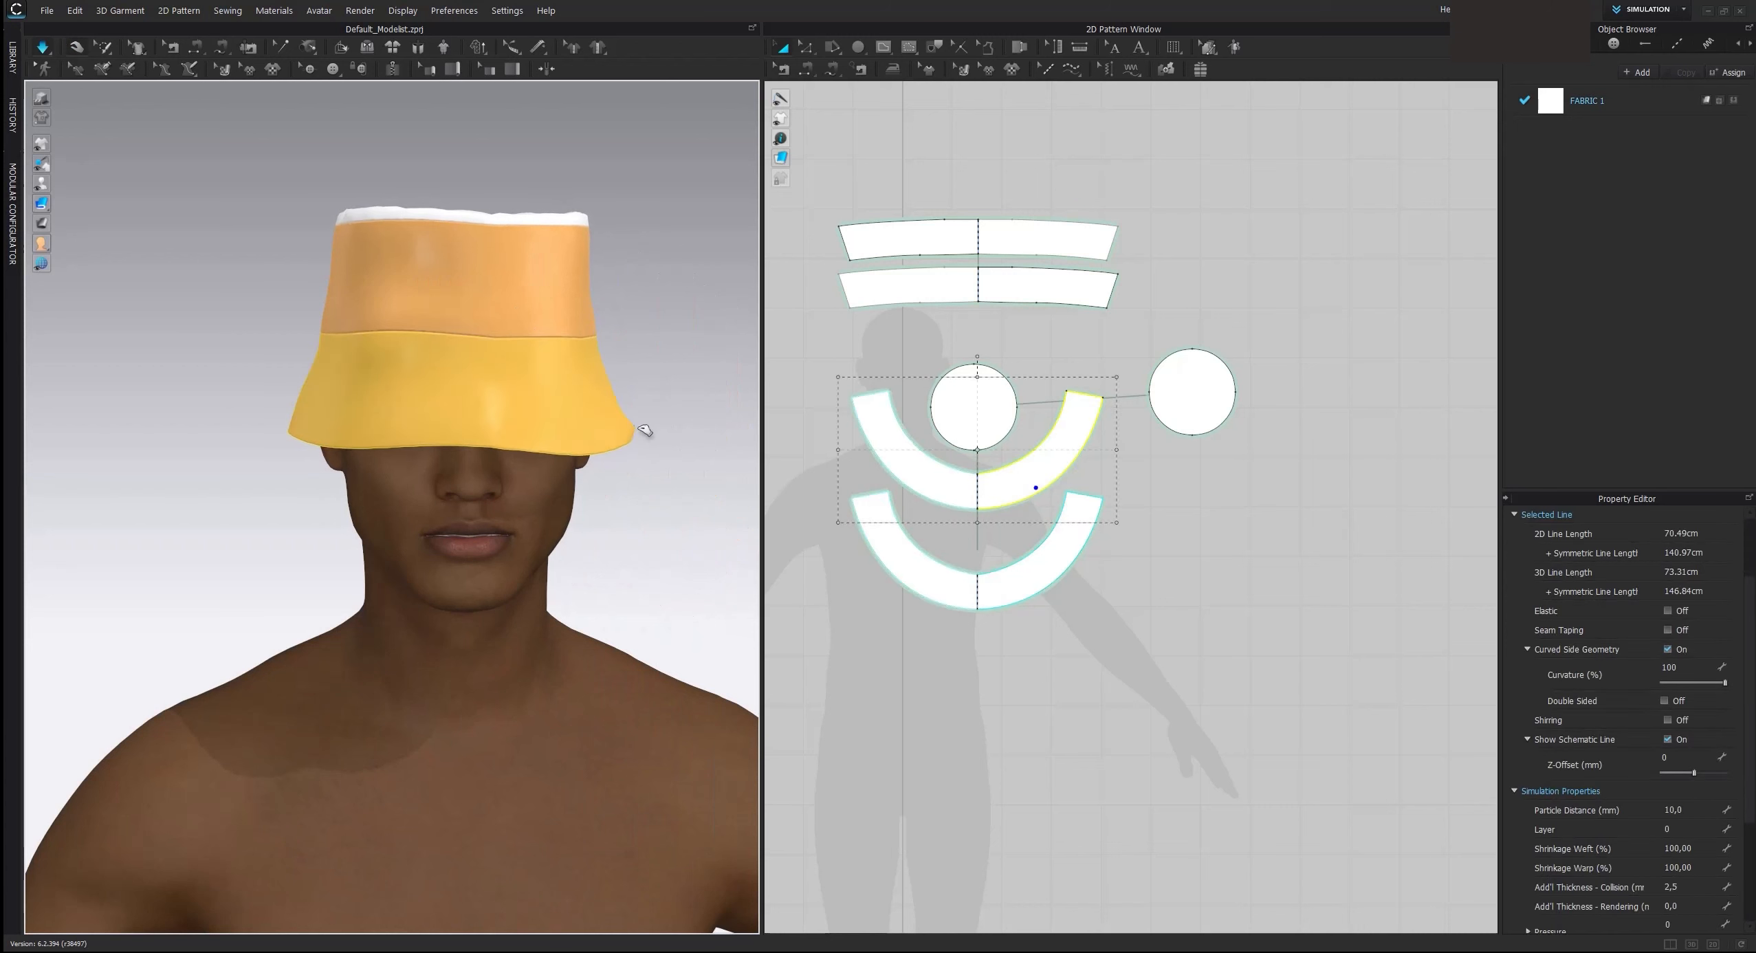
mouse_move(645, 430)
right_down()
mouse_move(487, 422)
mouse_move(634, 420)
right_up()
key(space)
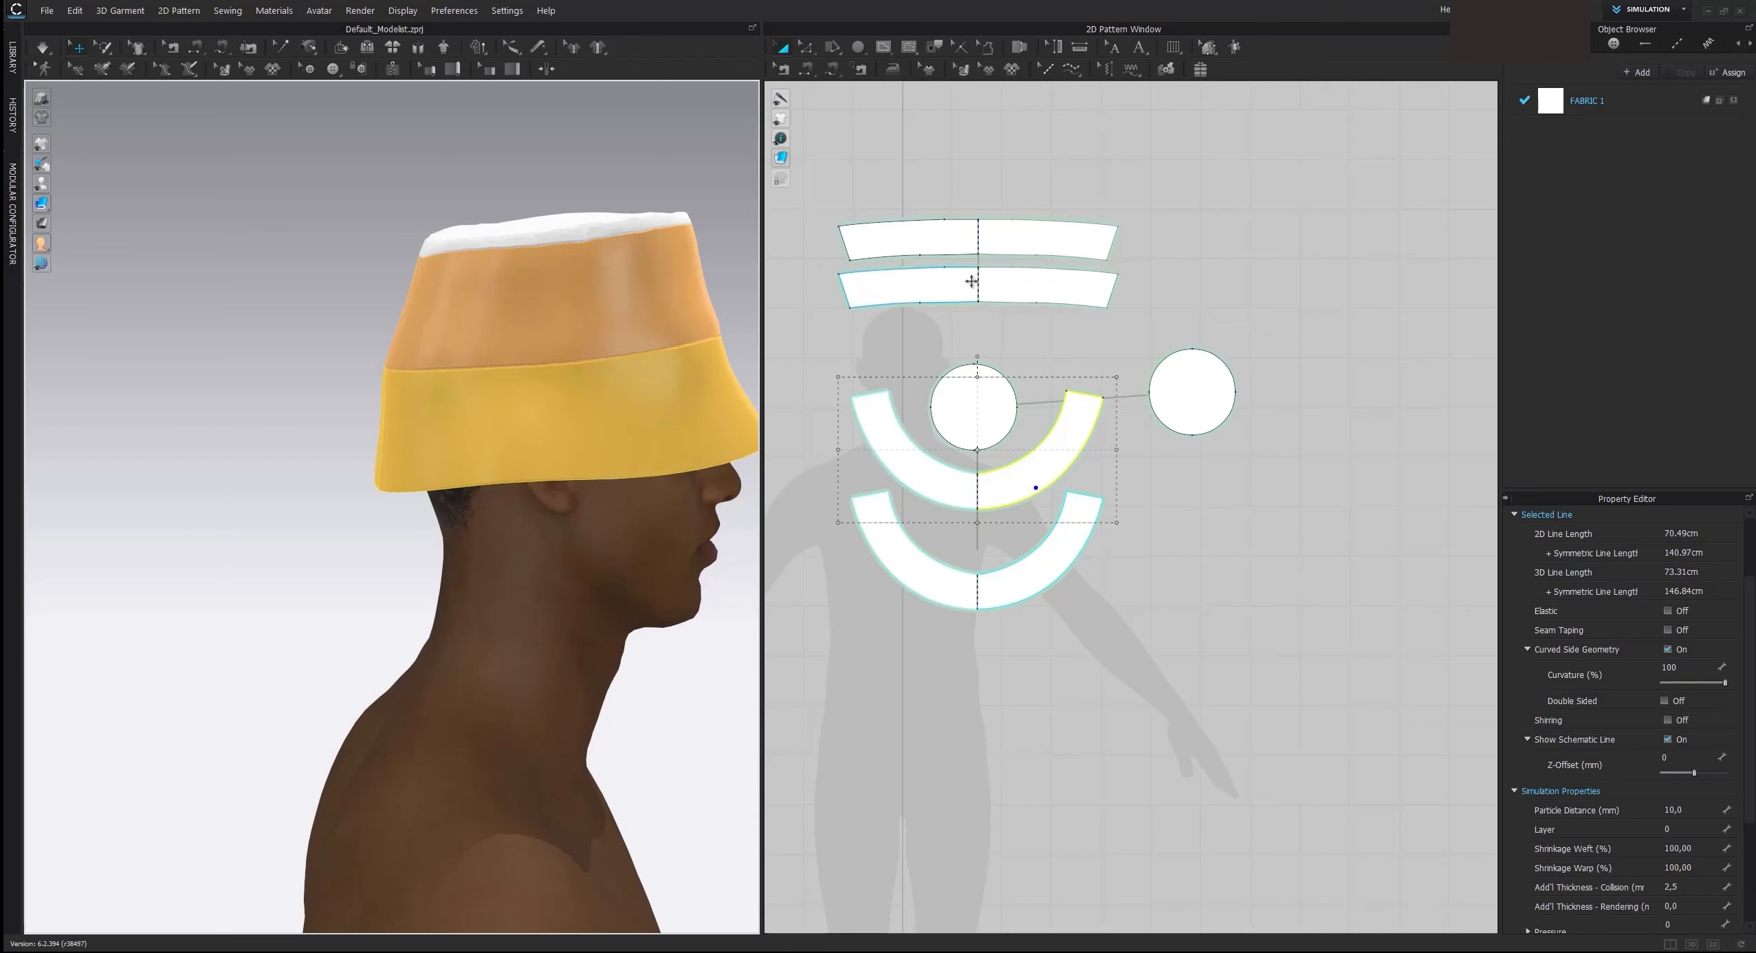
Step: Reduce the height of the crown pattern and its clone slightly, and simulate the shortened hat
click(1003, 242)
drag(979, 207, 978, 212)
click(992, 188)
key(space)
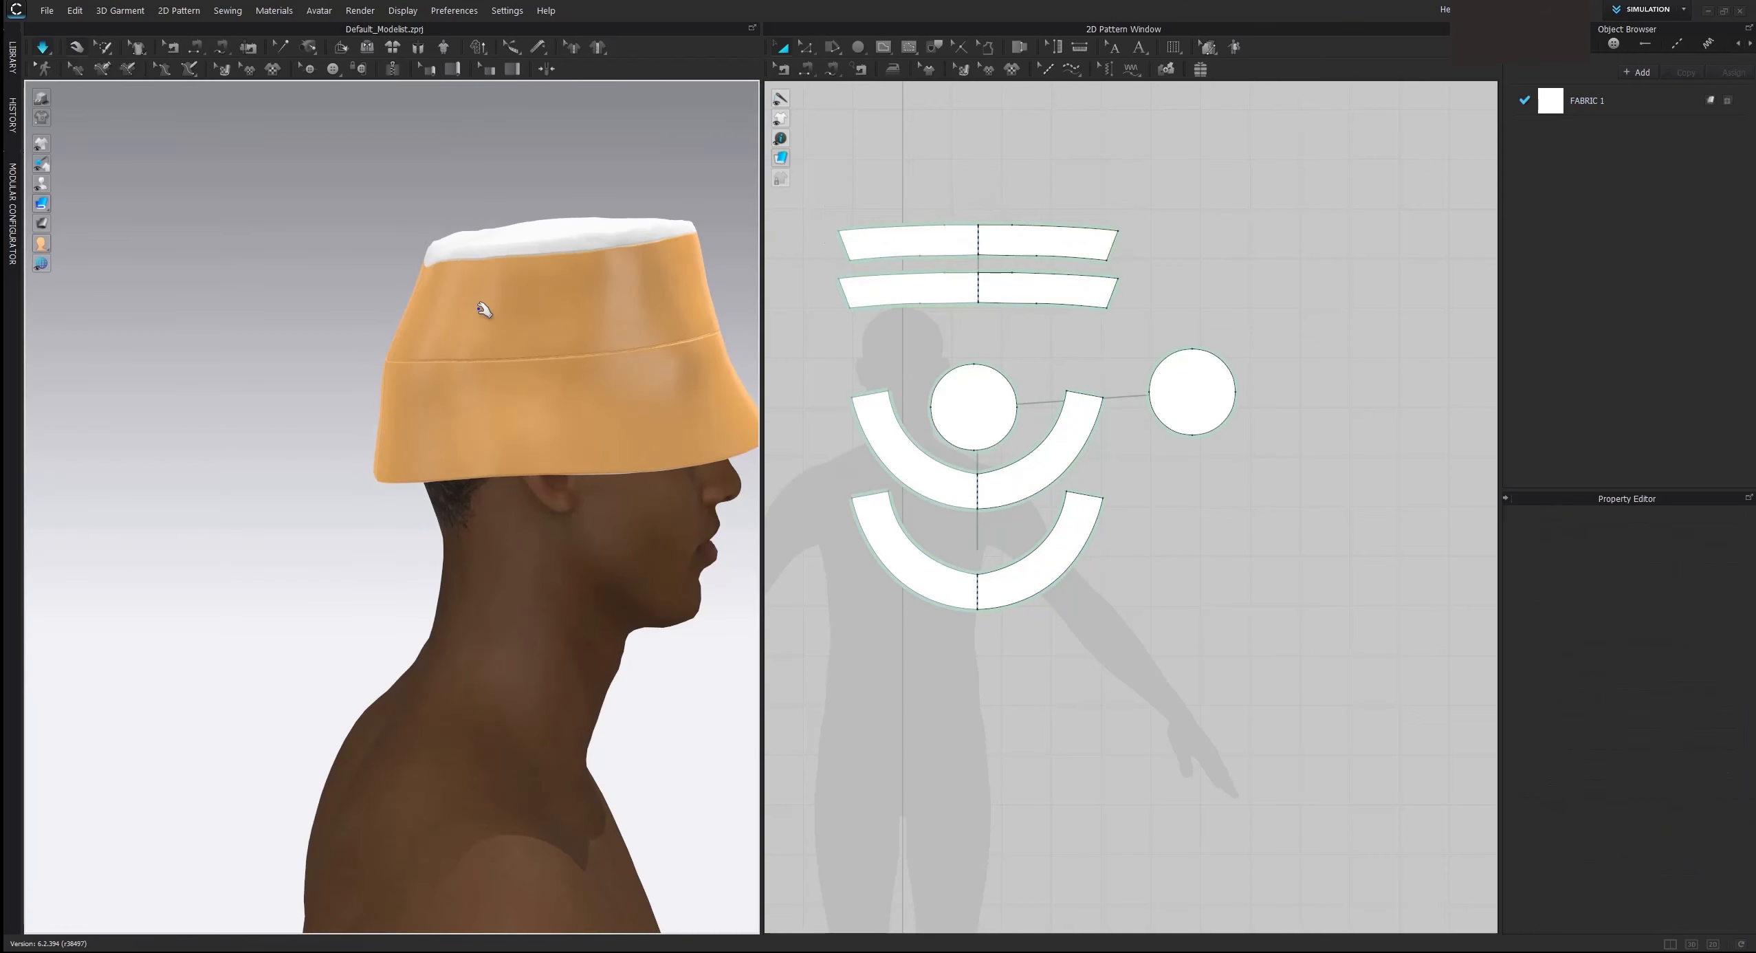
Step: Pull the brim's back down and outward and adjust its front on the avatar's head
click(416, 336)
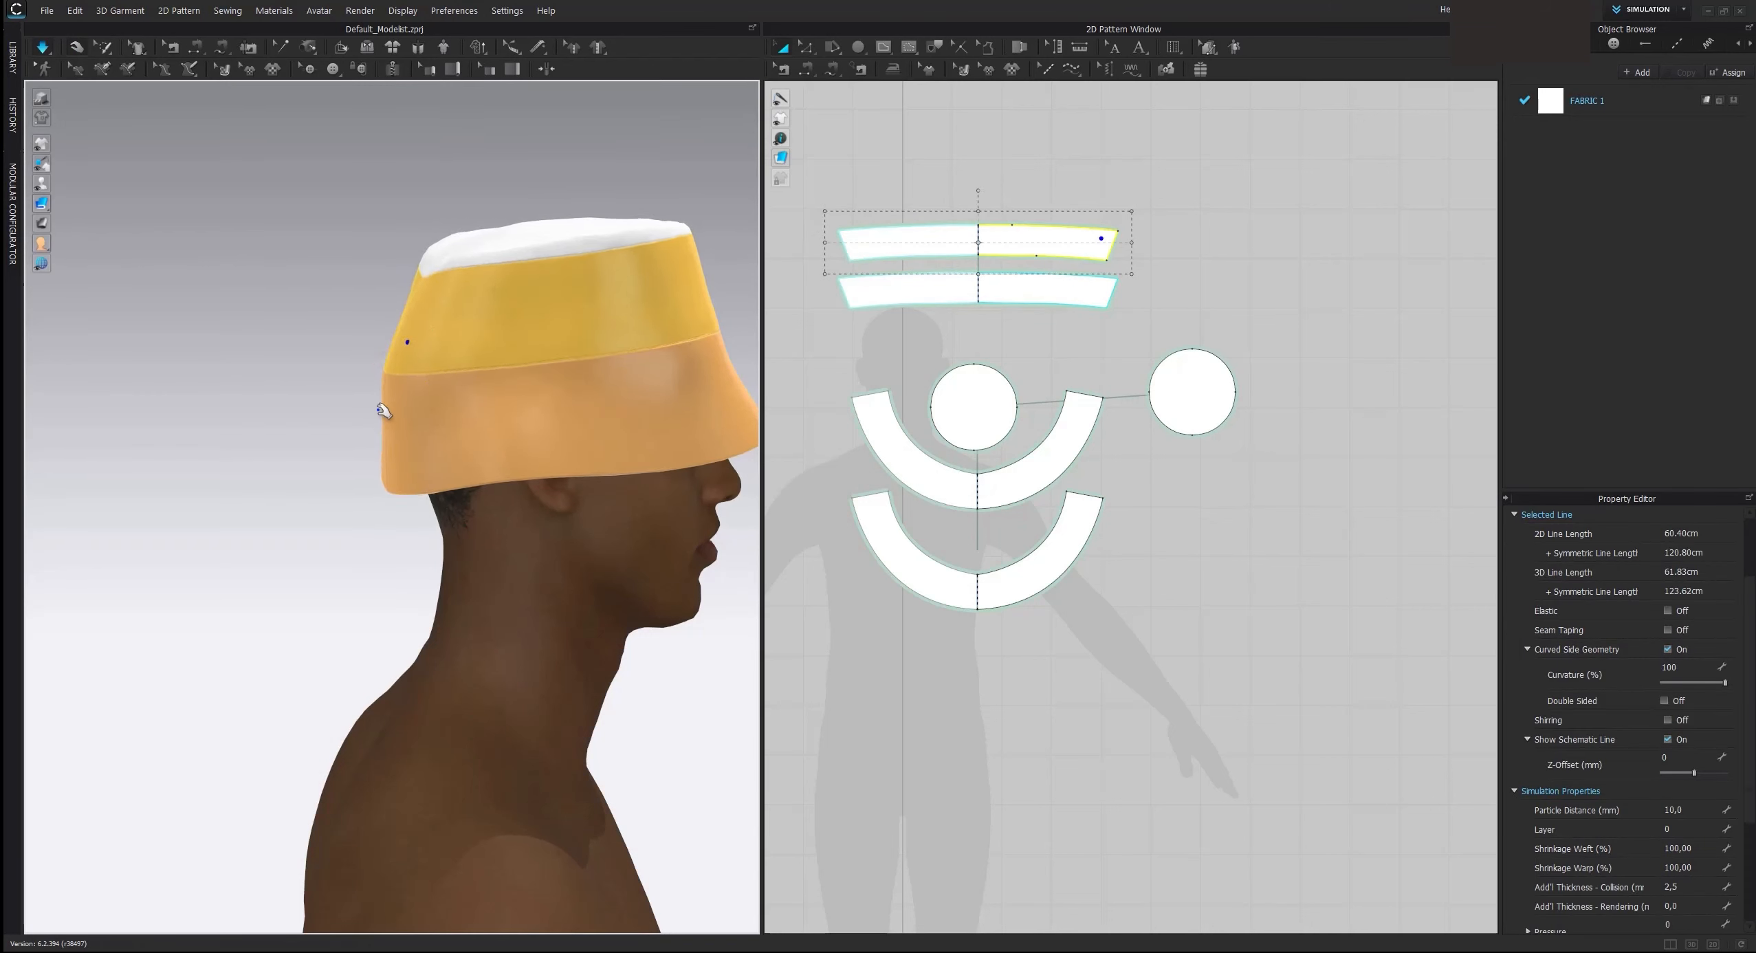
drag(382, 413, 336, 473)
mouse_move(709, 377)
mouse_down()
mouse_move(746, 405)
mouse_move(722, 346)
mouse_up()
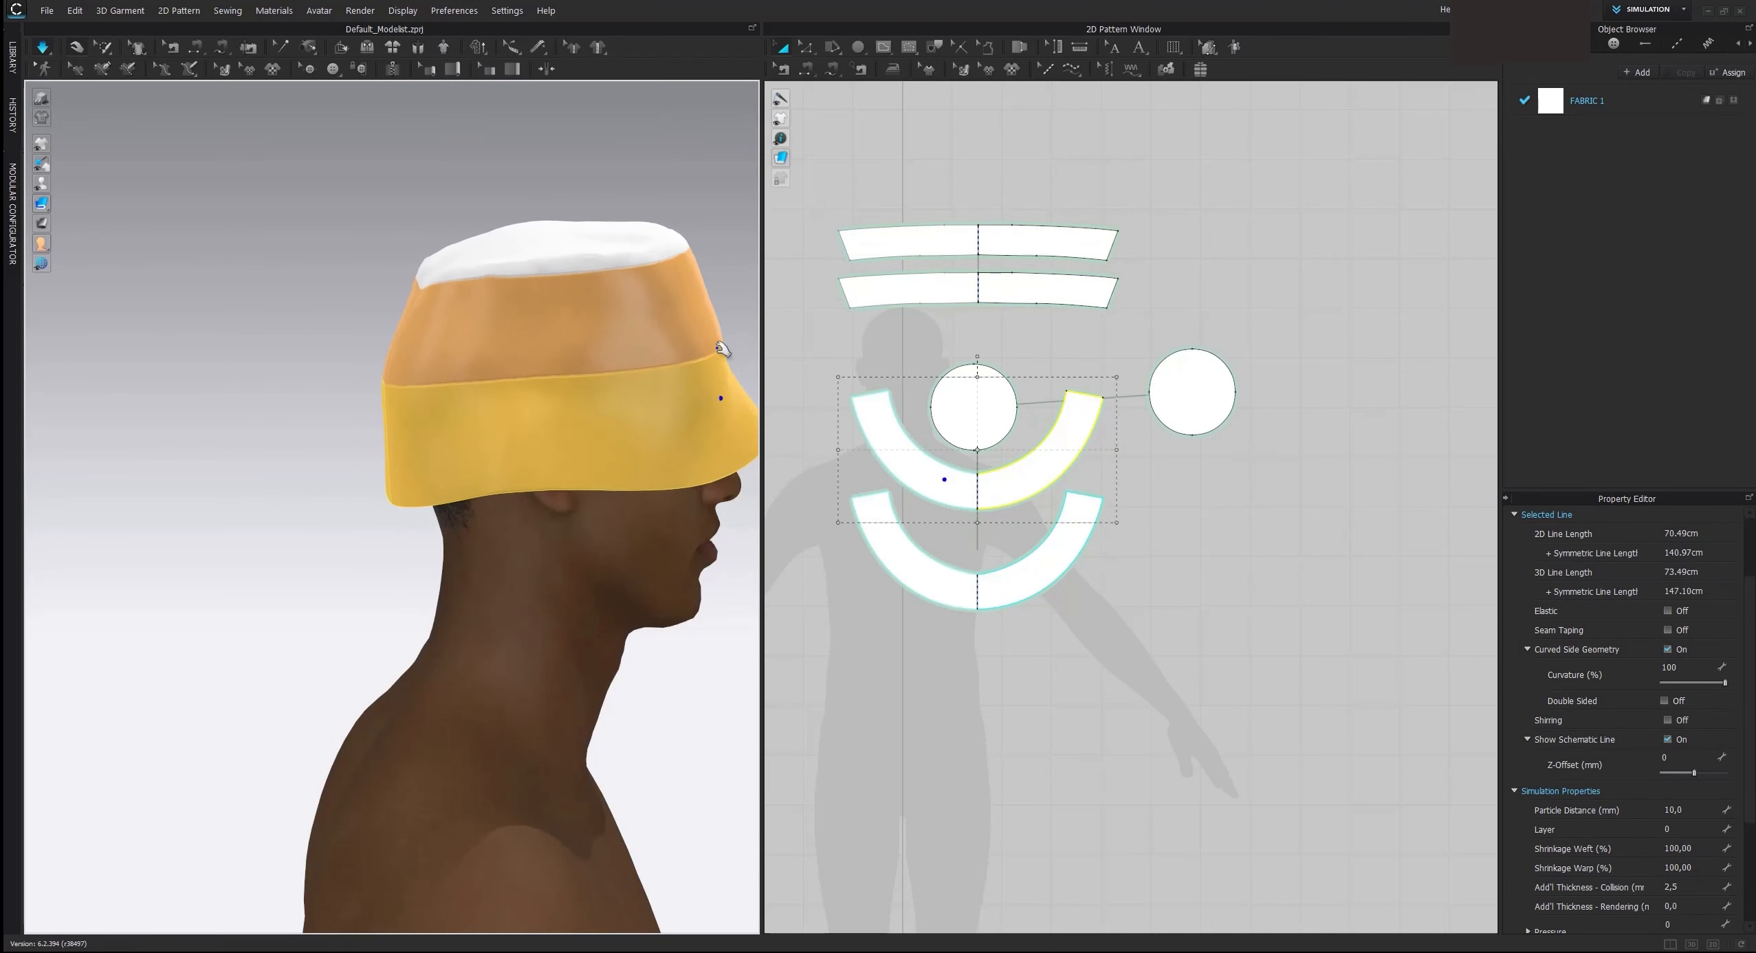
key(space)
click(737, 279)
right_drag(737, 278, 586, 270)
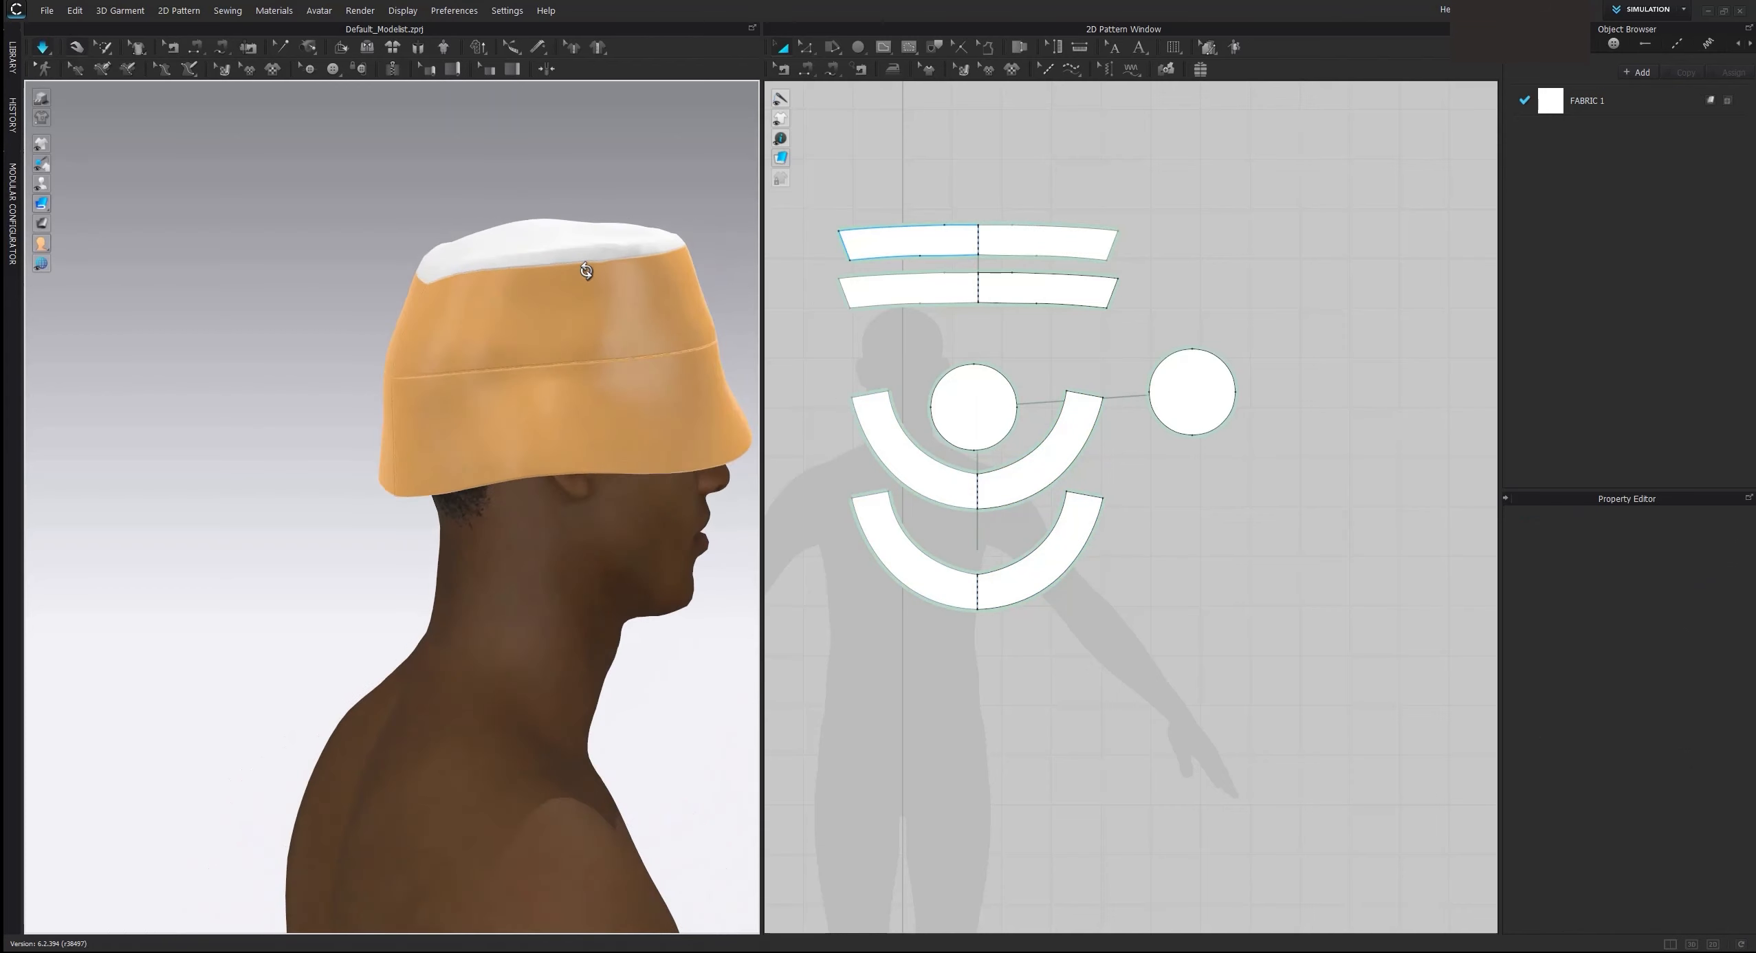
Step: Pull the crown's front and back cloth during simulation to tilt the hat backward on the head
click(670, 274)
drag(601, 234, 593, 237)
drag(451, 302, 406, 309)
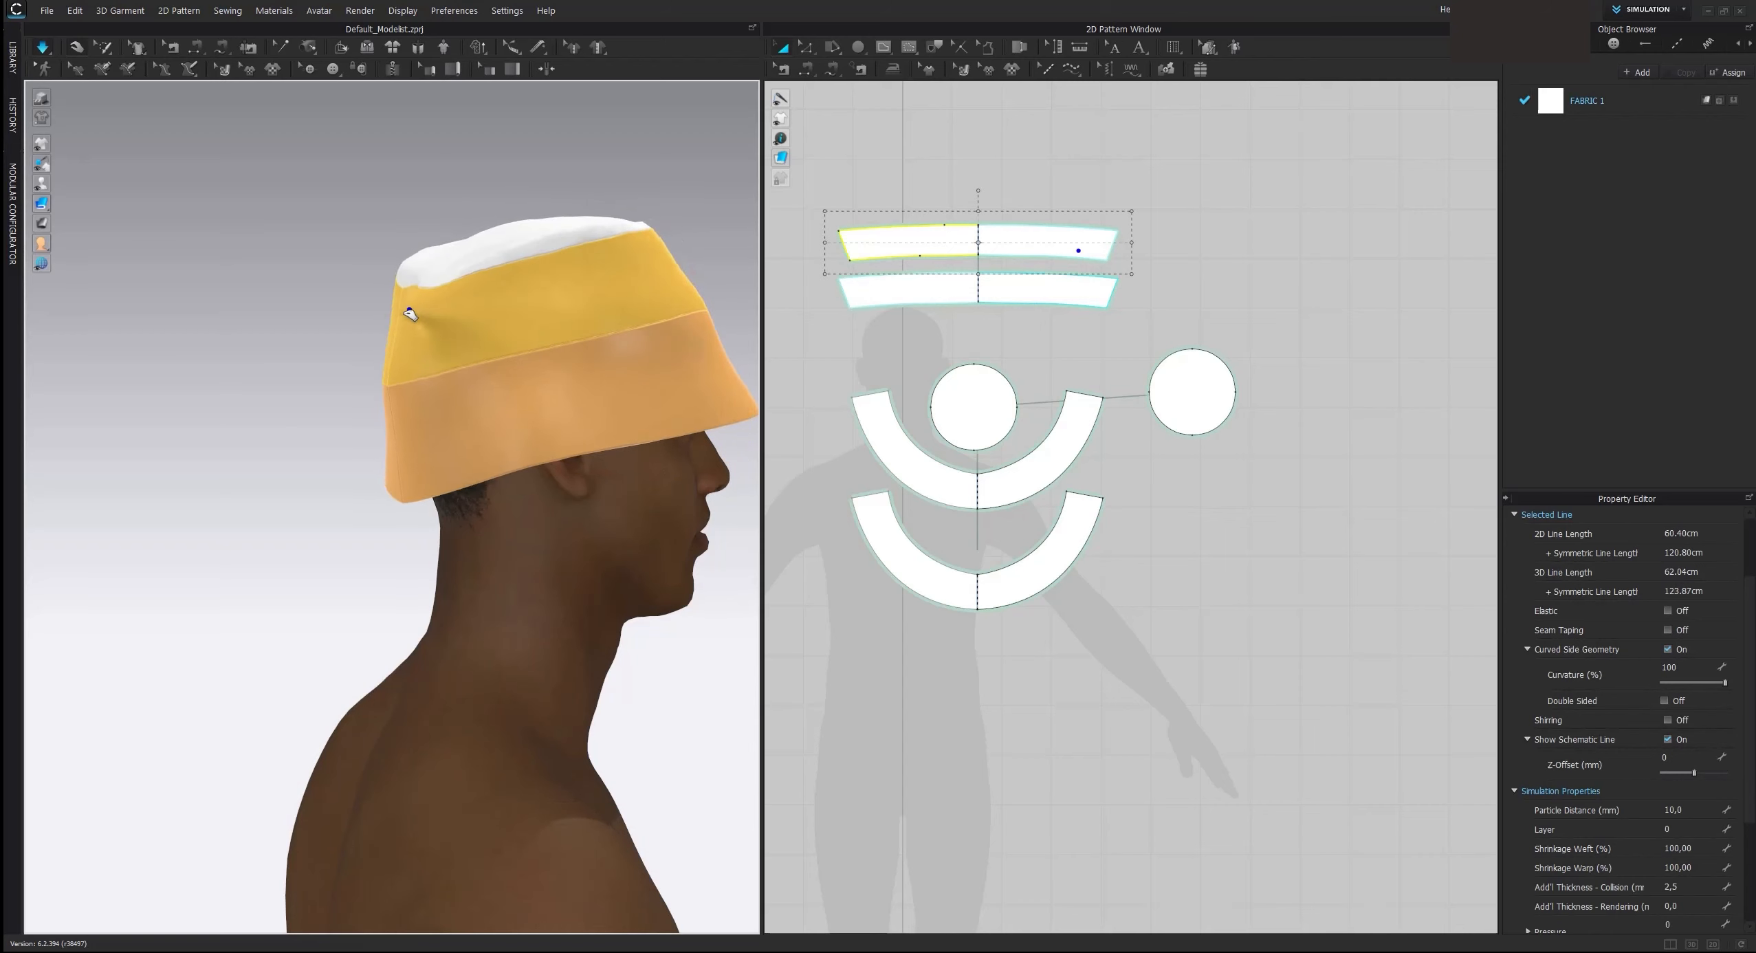
drag(399, 368, 375, 387)
drag(634, 254, 608, 241)
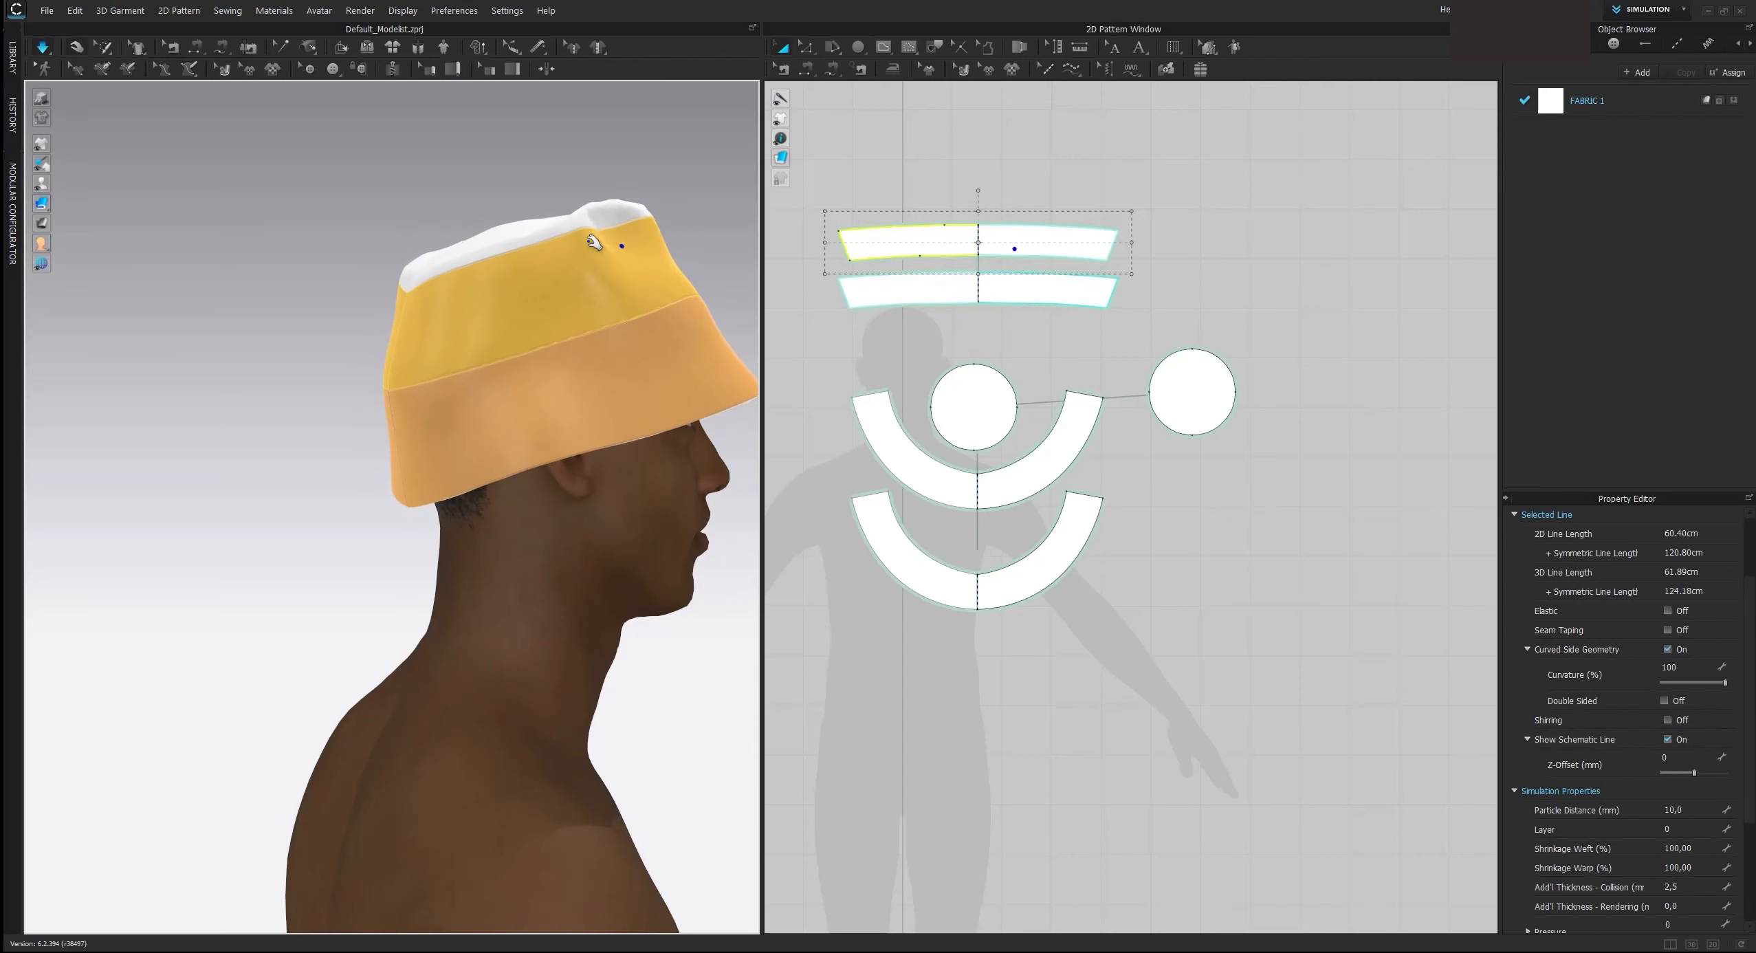
drag(469, 297, 398, 389)
key(space)
Step: Simulate from the front view and pull the brim sideways to center the hat above the avatar's eyes
right_drag(612, 320, 497, 306)
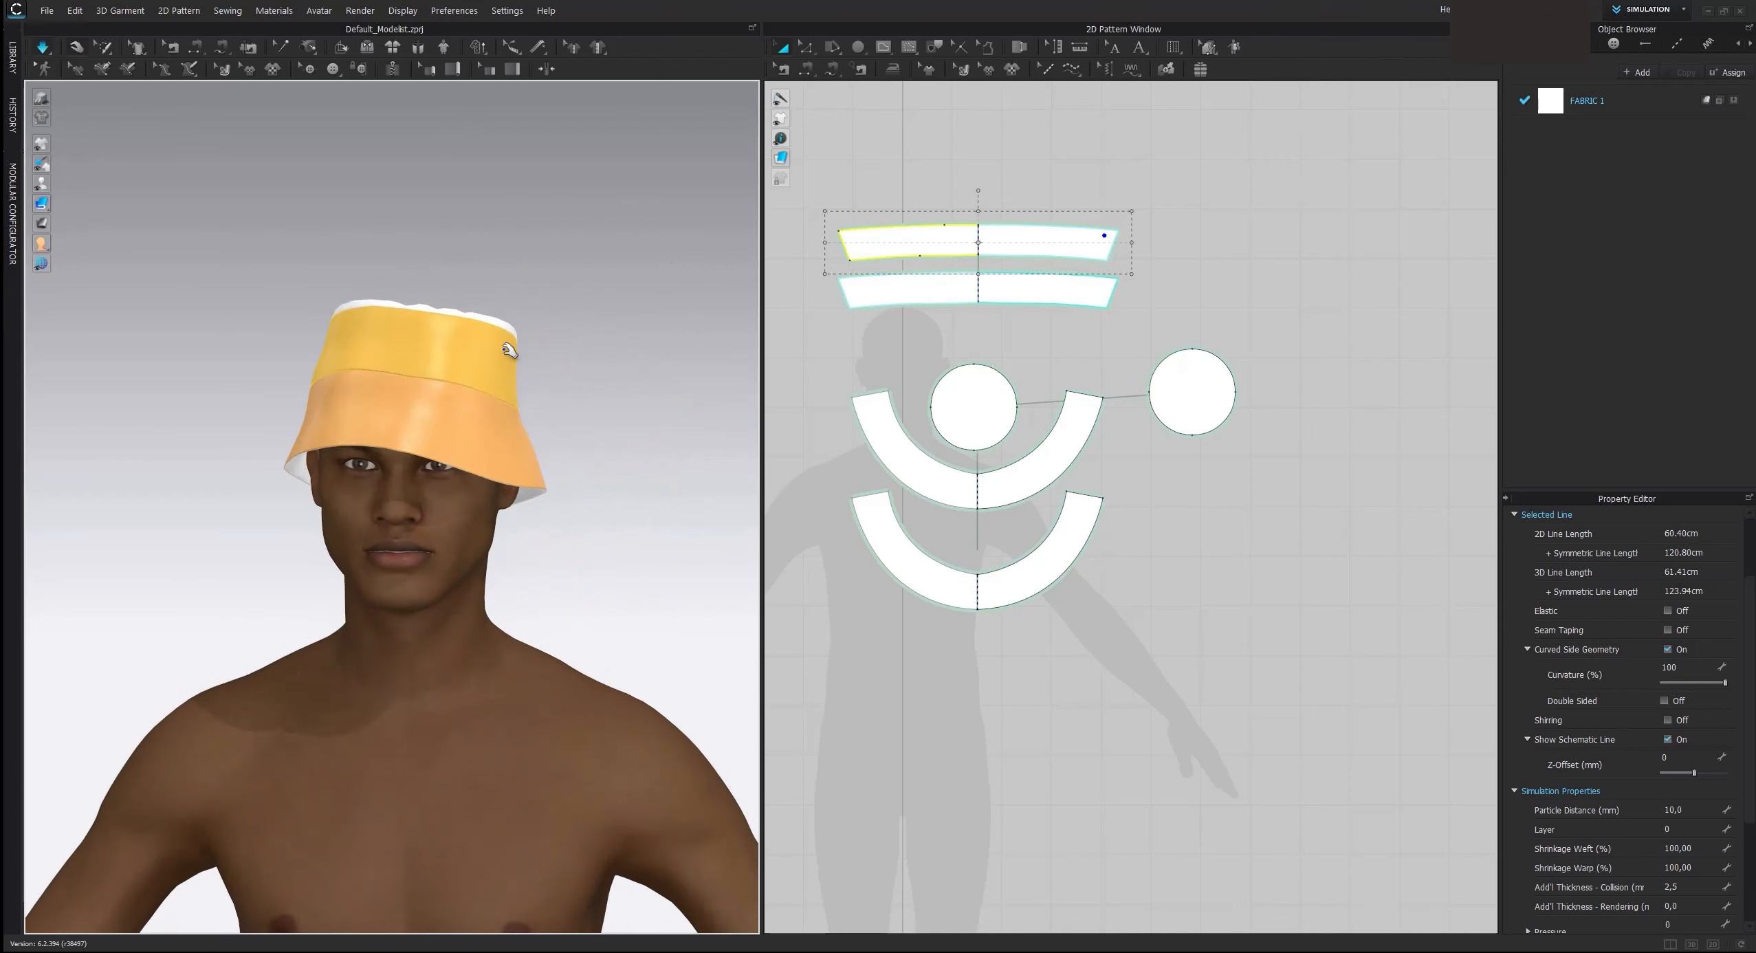
key(space)
mouse_move(457, 402)
mouse_down()
mouse_move(462, 422)
mouse_move(487, 405)
mouse_up()
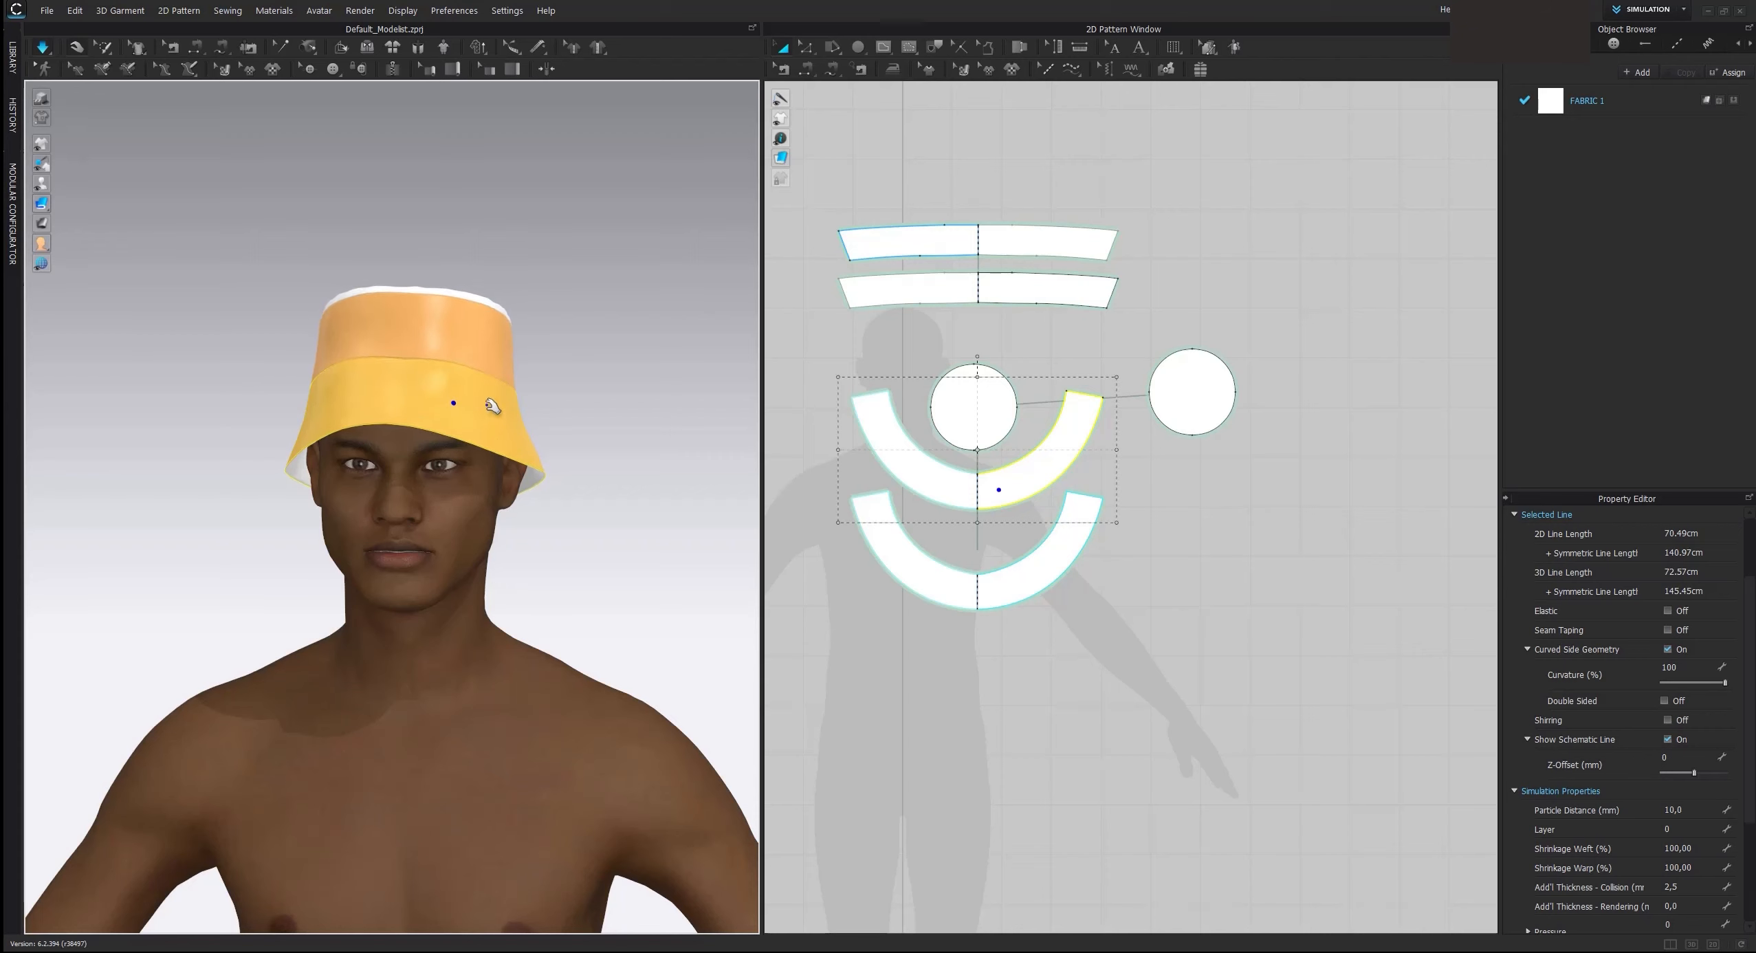
click(604, 345)
key(space)
scroll(608, 345, up, 1)
mouse_move(610, 345)
right_down()
mouse_move(813, 307)
mouse_move(635, 323)
right_up()
middle_drag(636, 323, 655, 297)
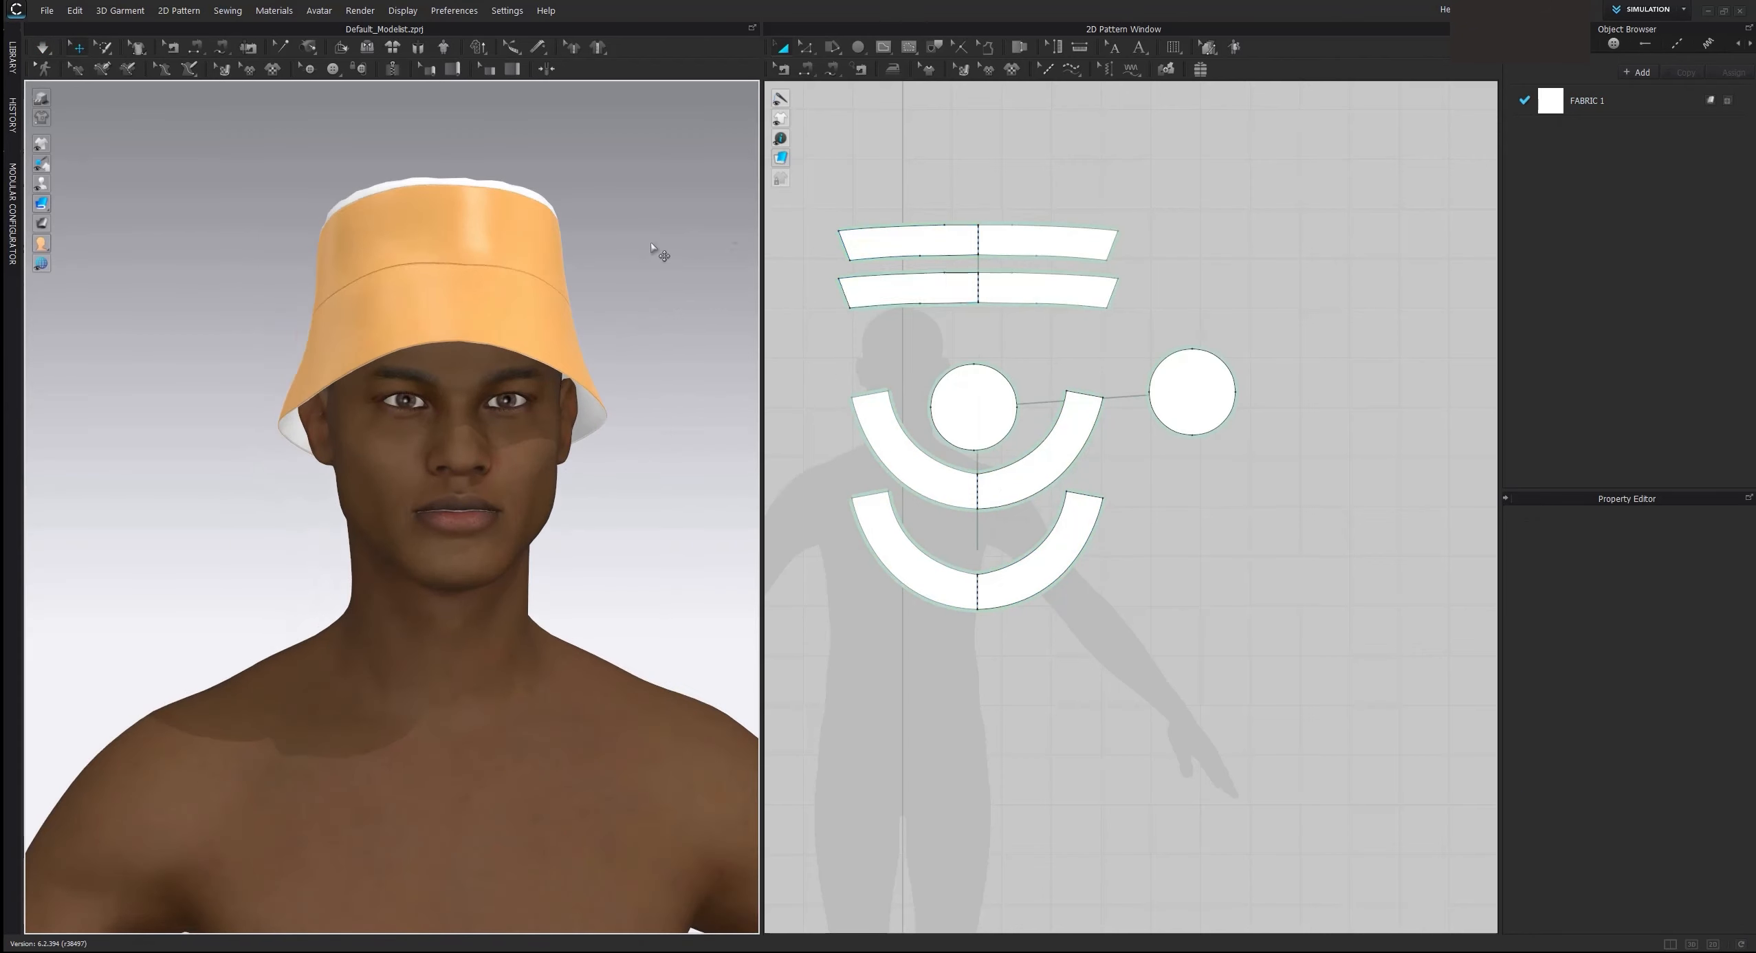
Step: Turn off Strengthen on the outer crown and brim patterns, simulate, and check the softened hat from the side
click(522, 233)
click(676, 146)
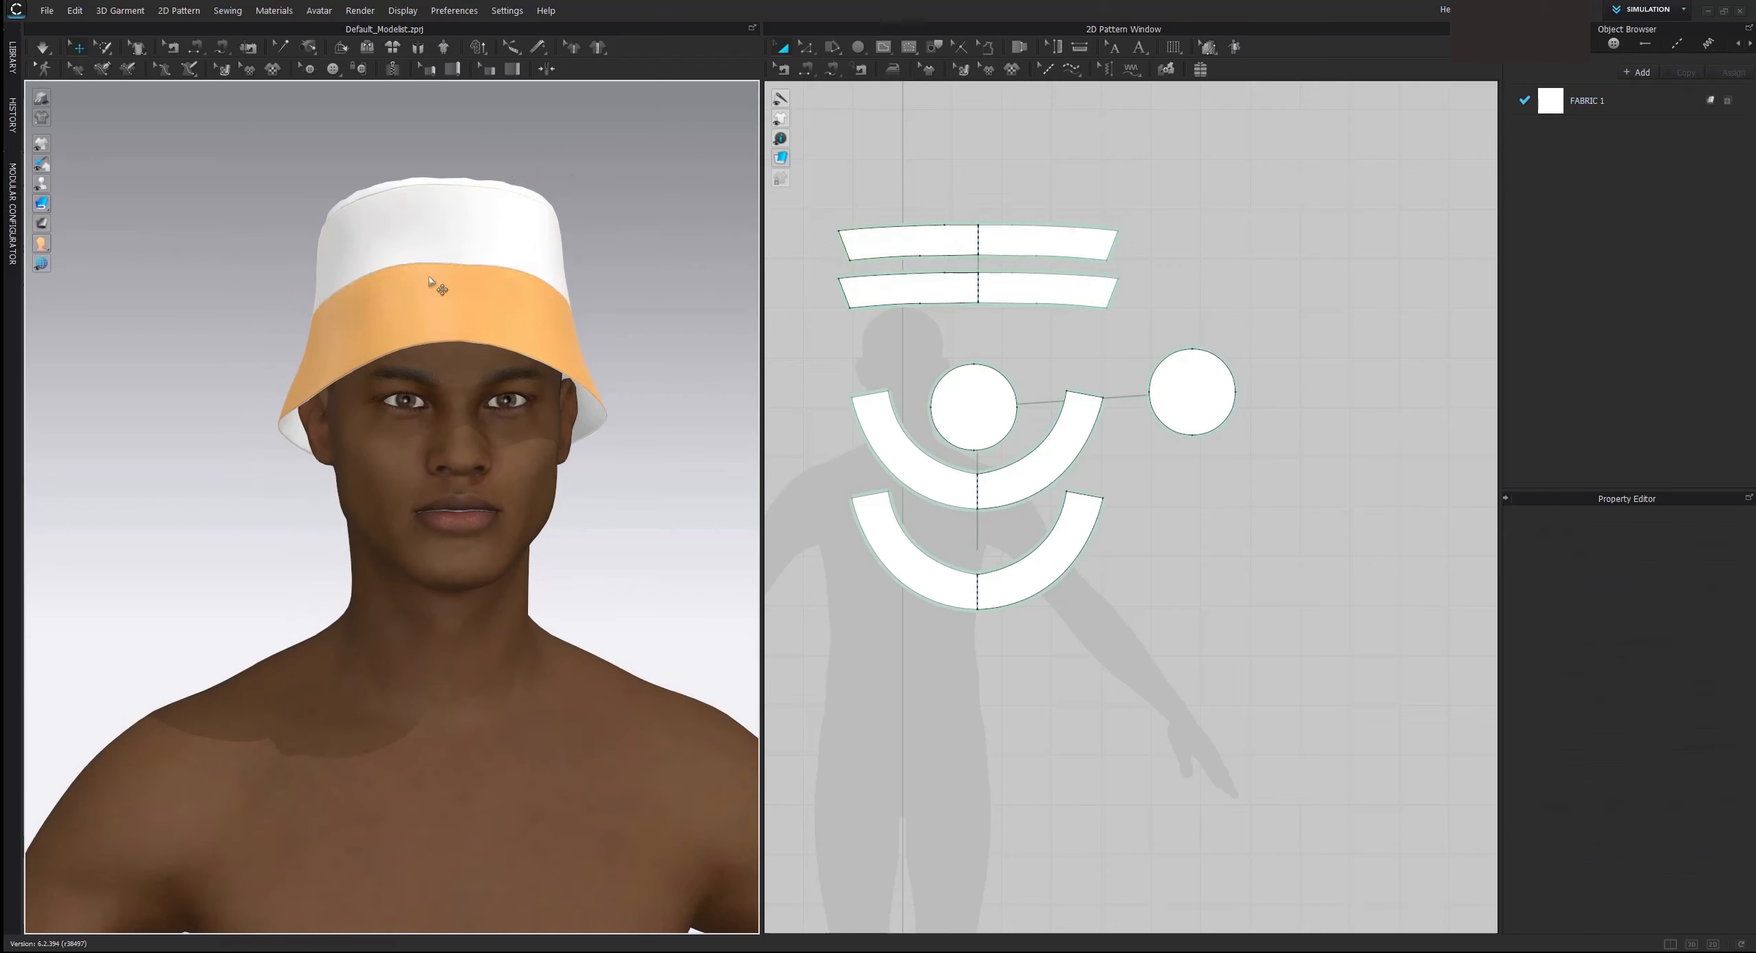
click(411, 313)
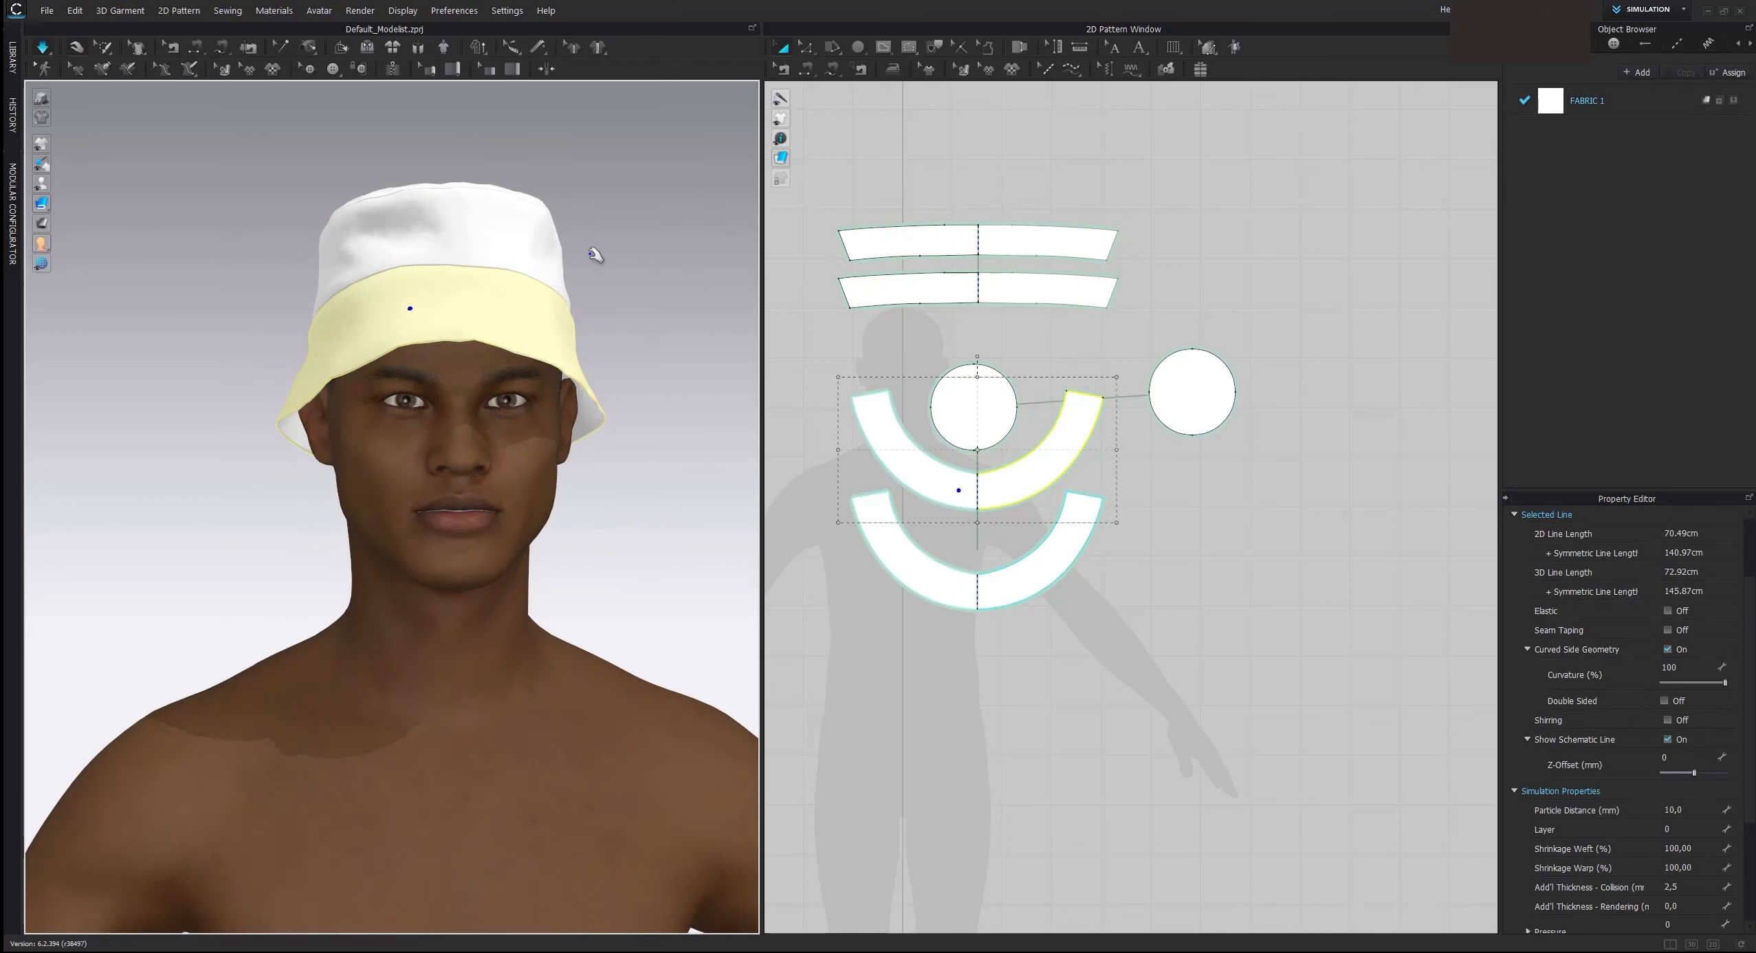
key(space)
right_drag(486, 258, 572, 267)
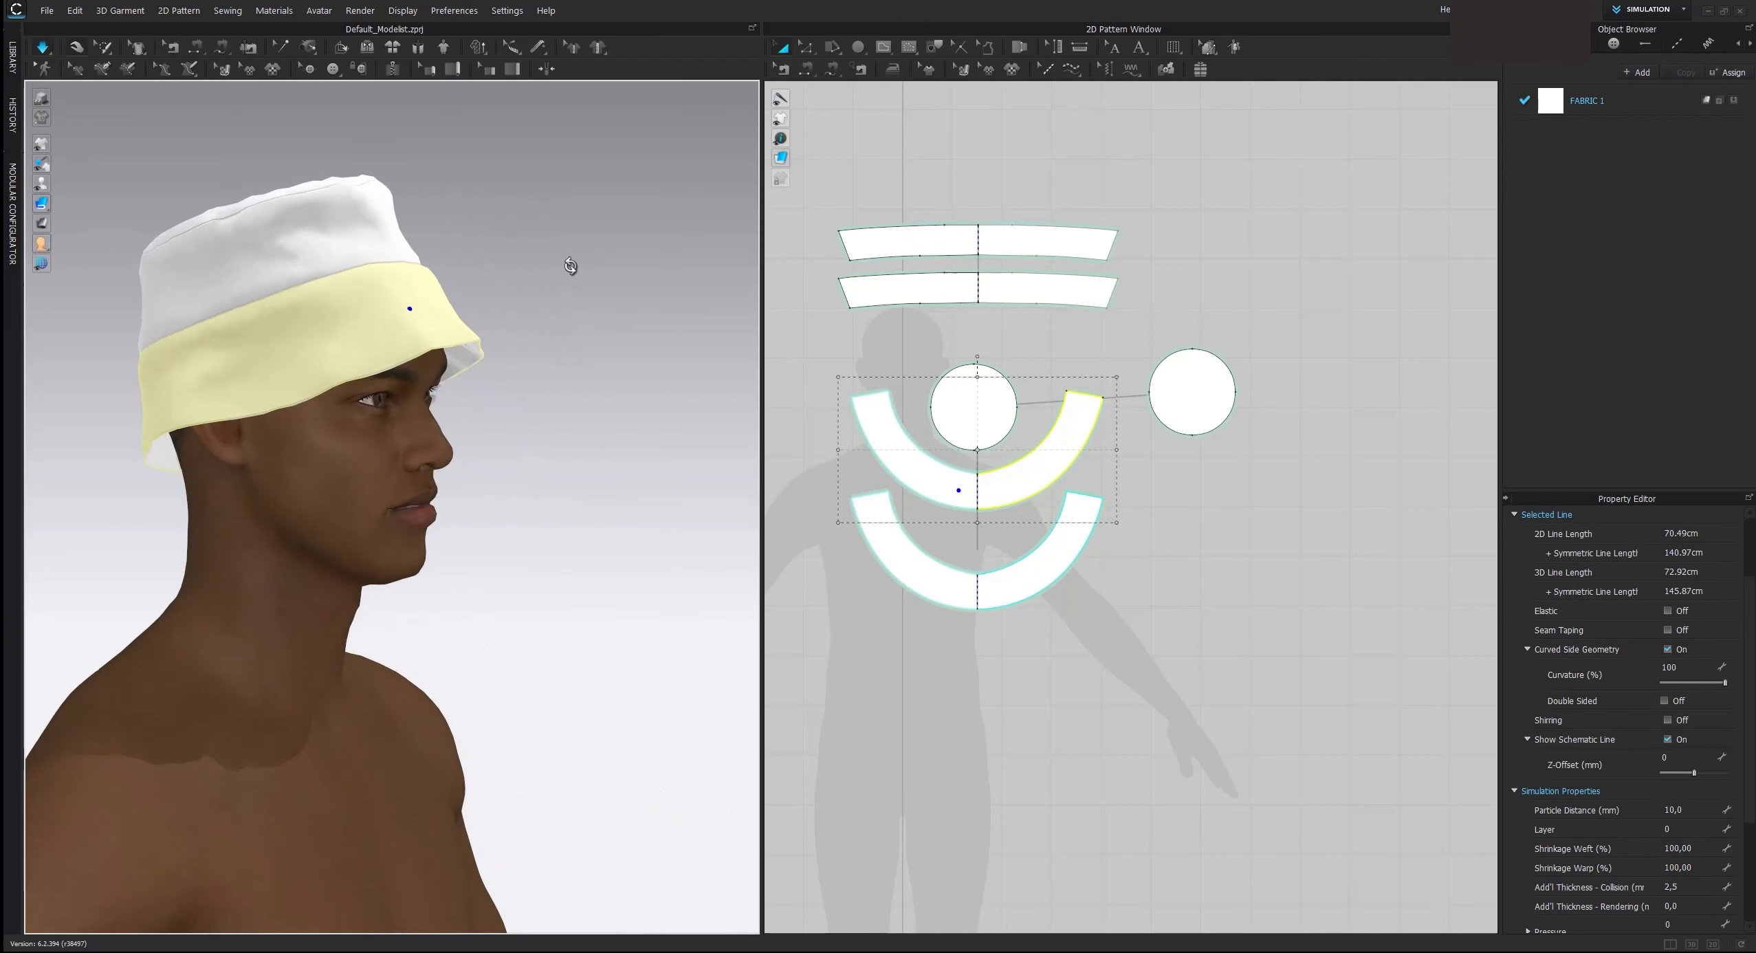
middle_drag(600, 282, 643, 303)
key(space)
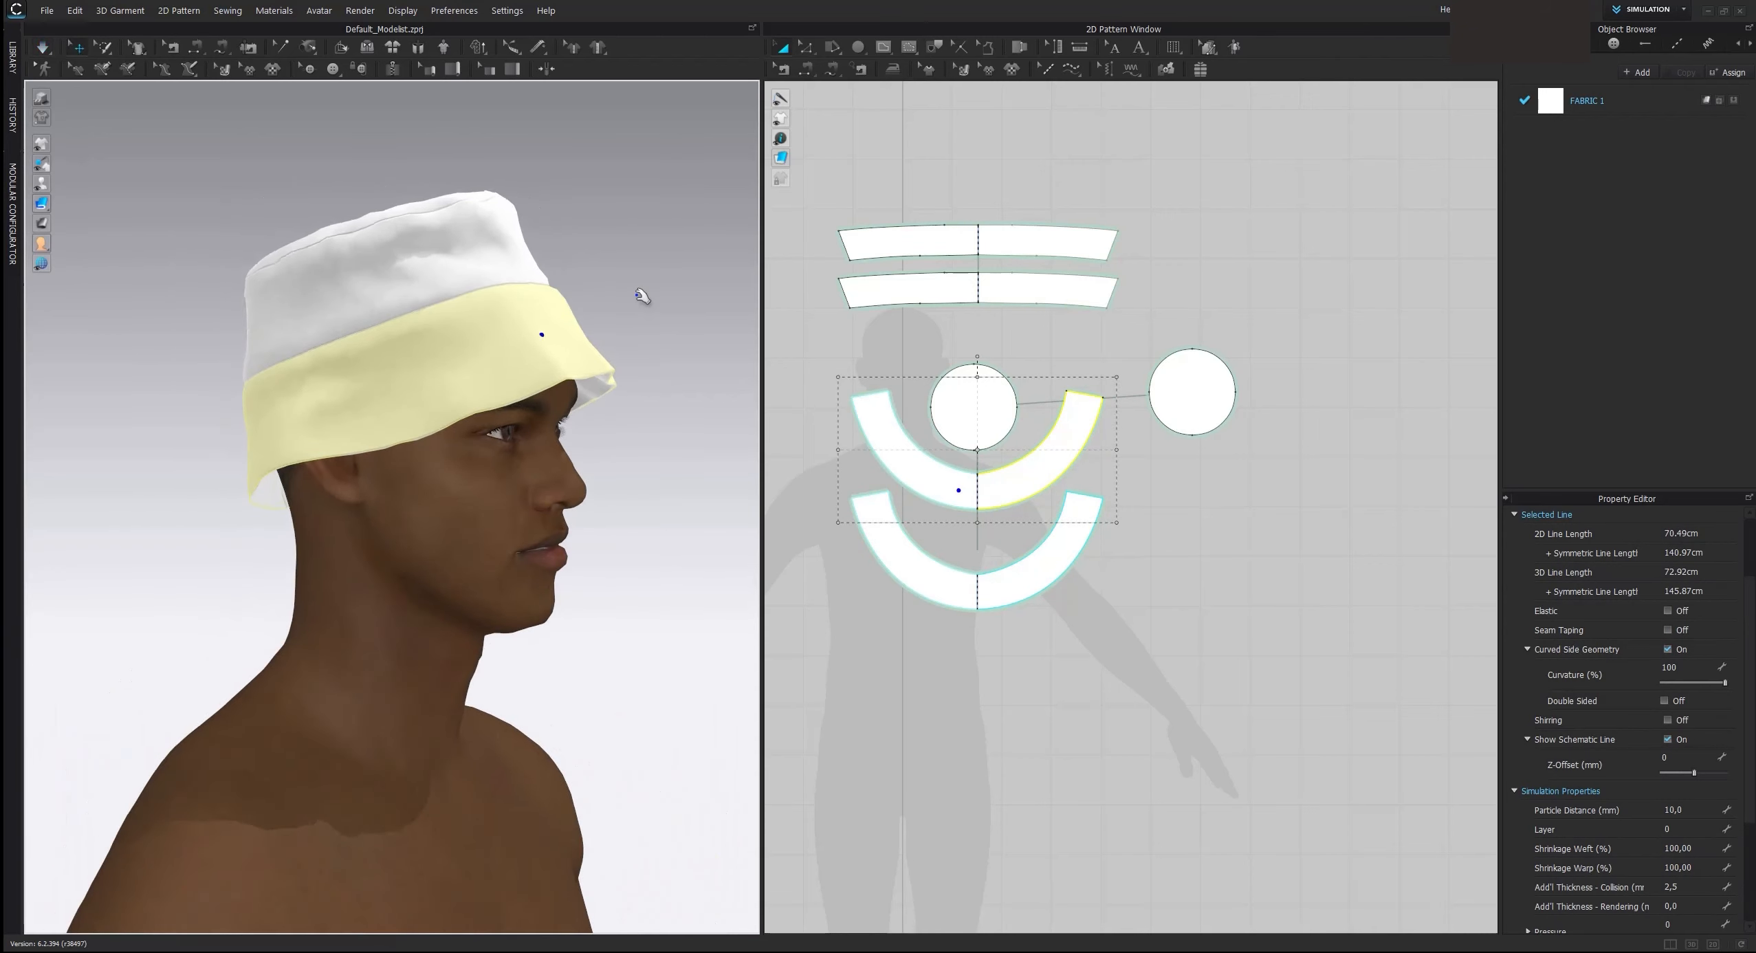
scroll(593, 214, up, 2)
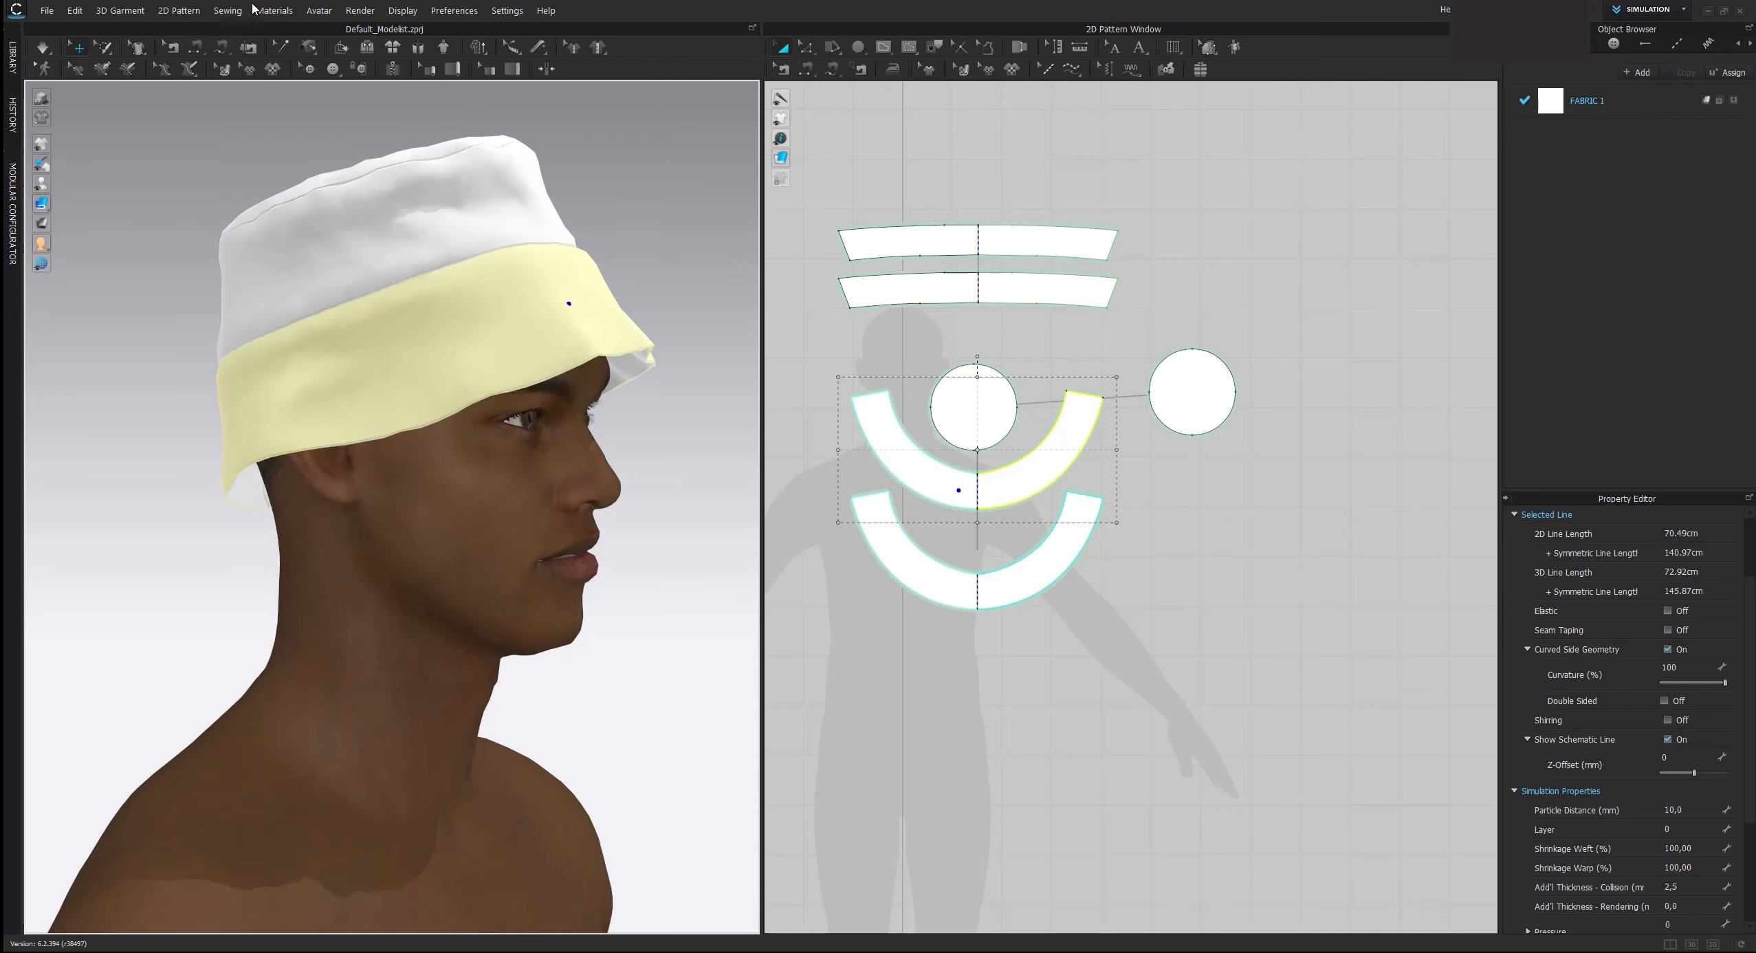
Step: Apply the Cotton_Heavy_Twill fabric from the library's twill results to the hat's fabric
click(12, 51)
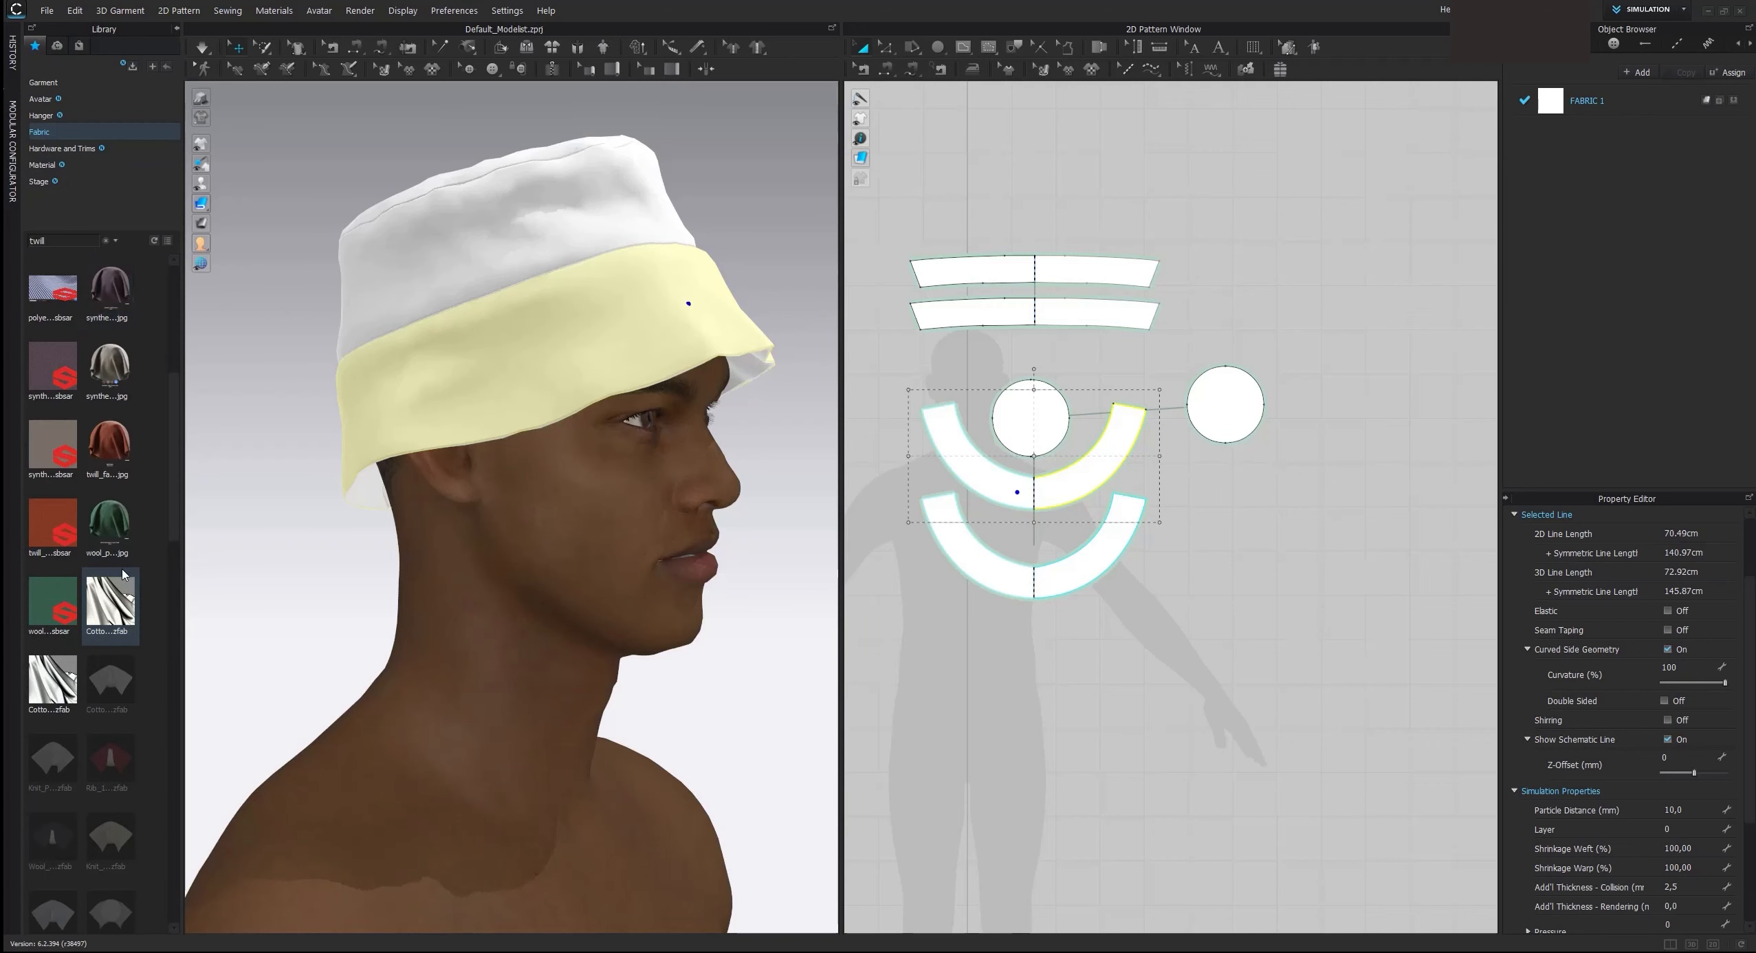
mouse_move(95, 631)
drag(96, 628, 1547, 121)
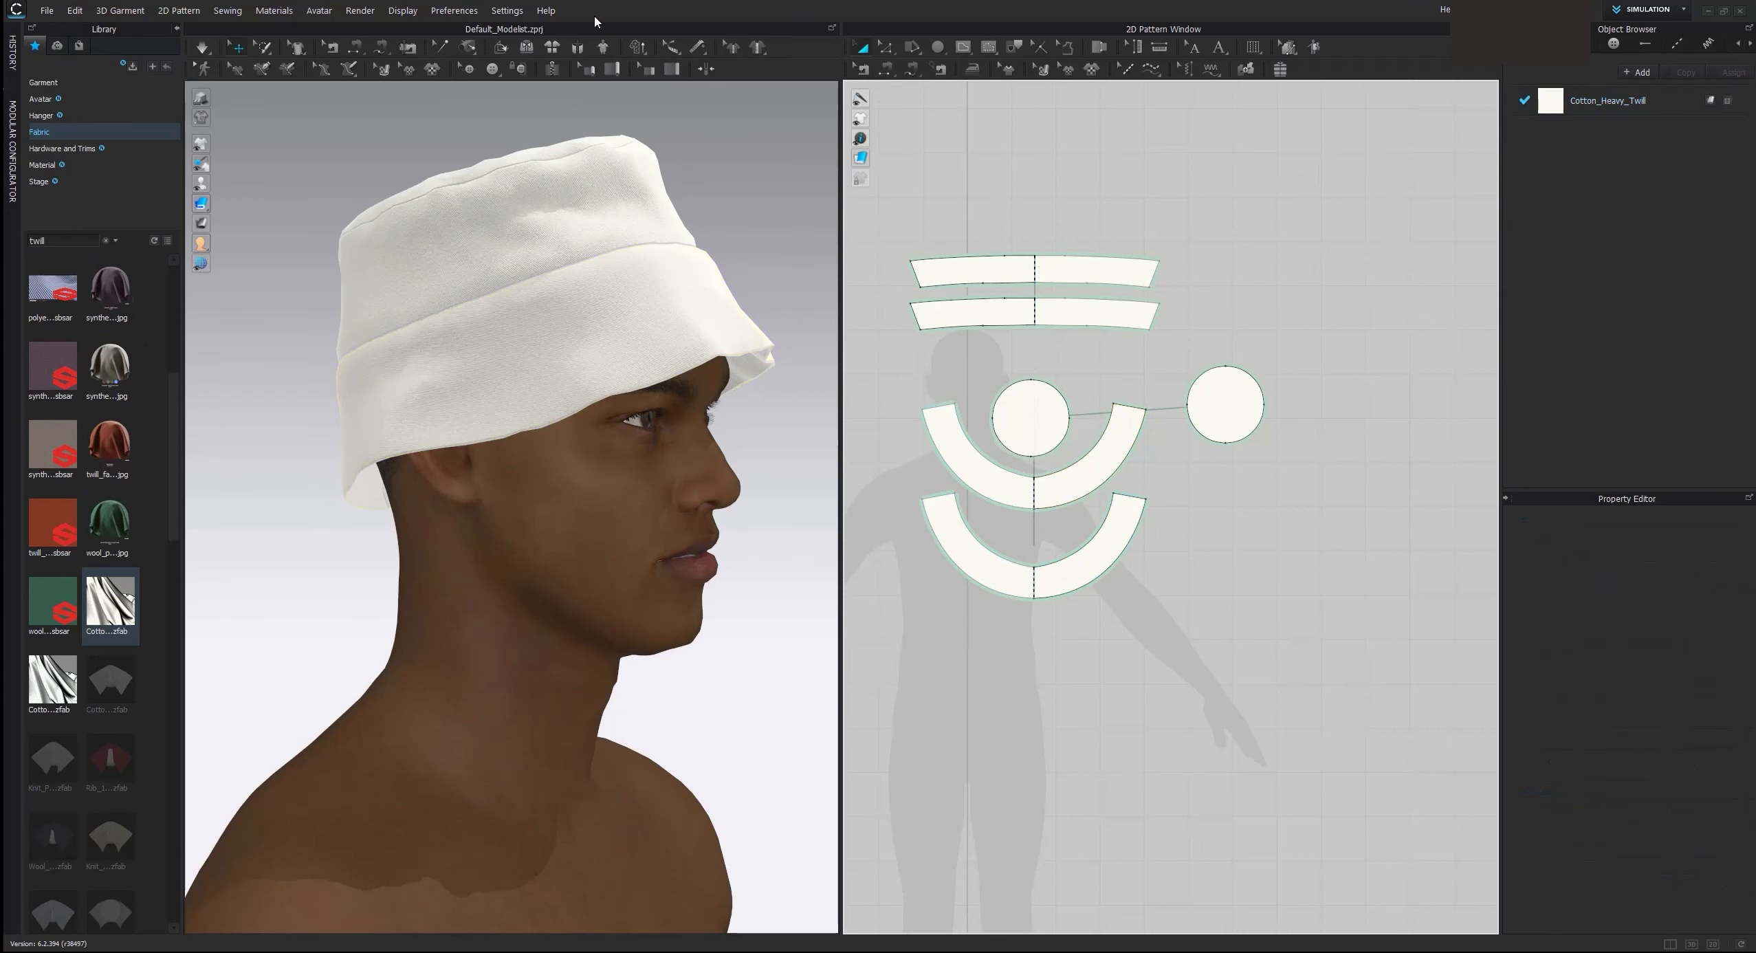
click(176, 28)
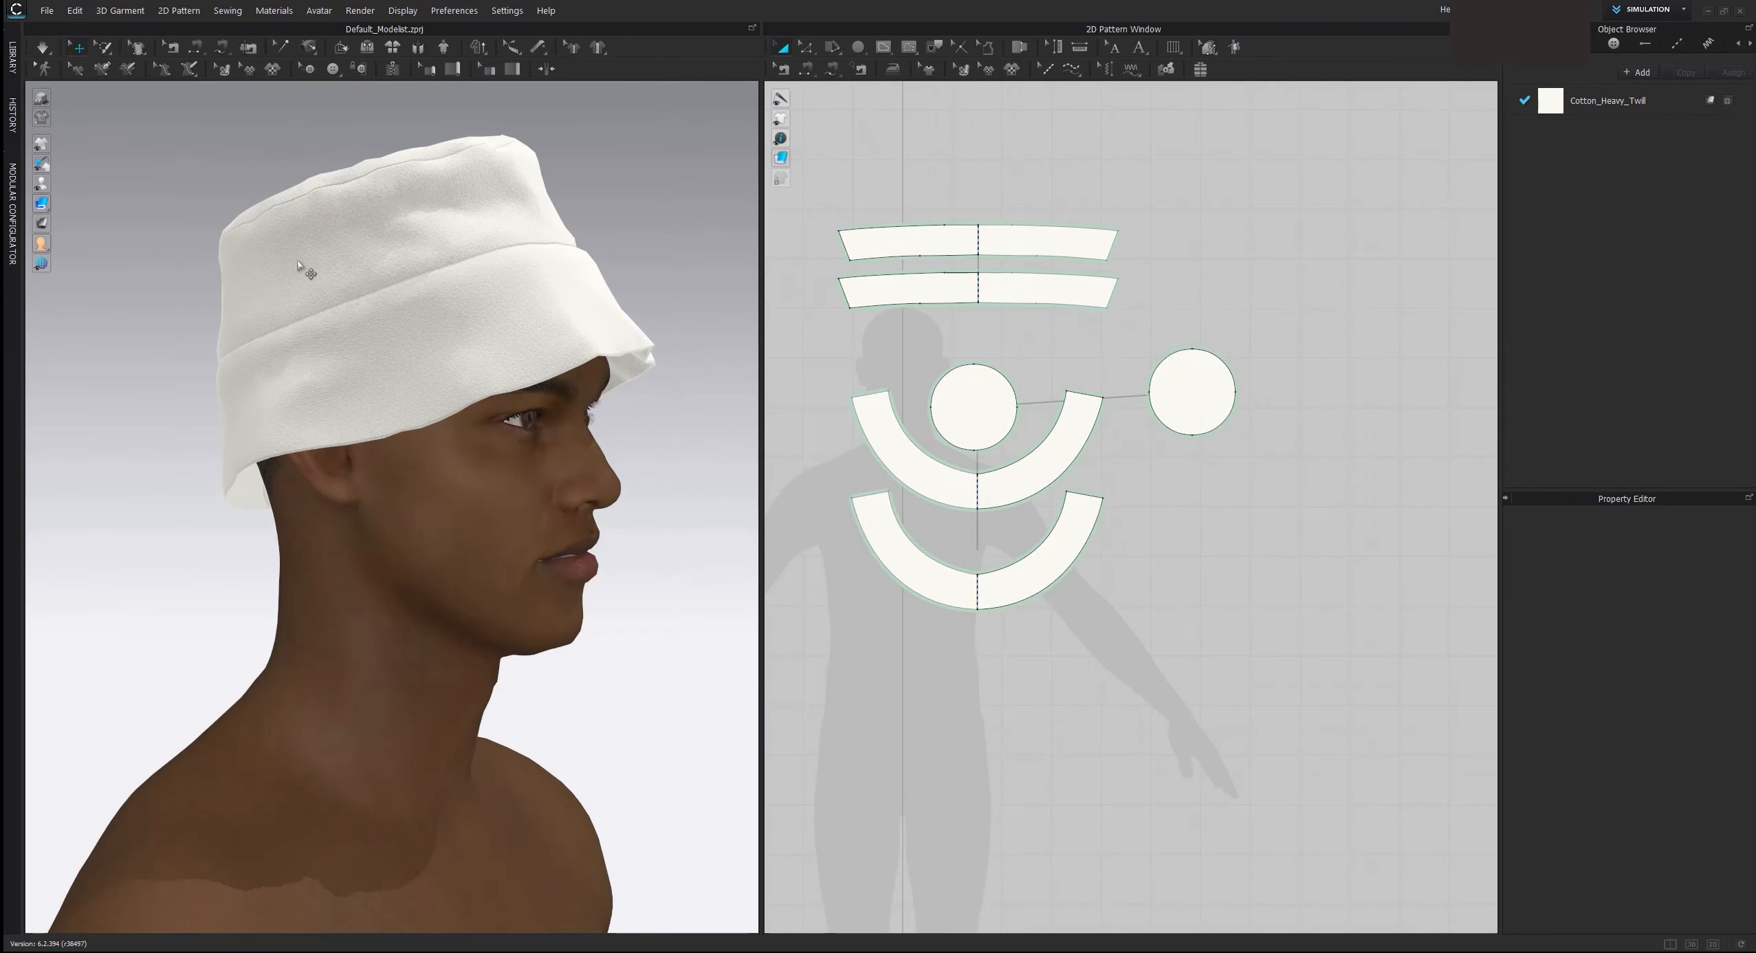
Step: Simulate the twill hat and adjust its crown and brim cloth from the front
right_drag(543, 218, 447, 224)
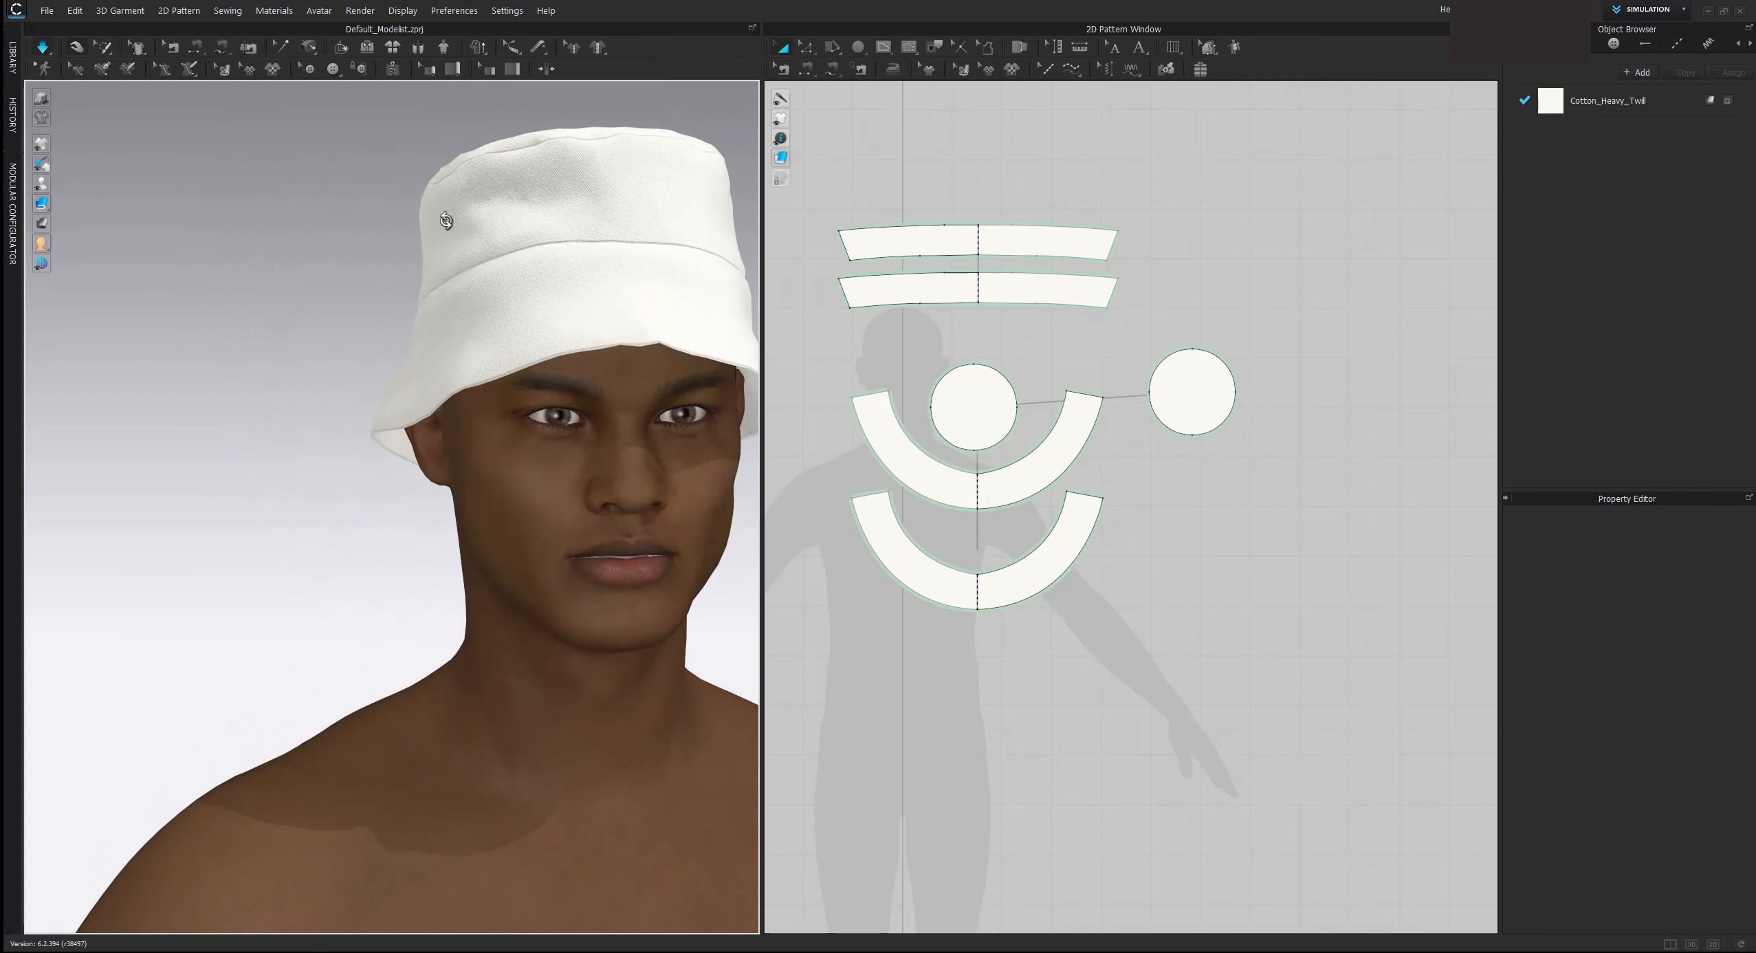
middle_drag(601, 214, 416, 251)
click(364, 230)
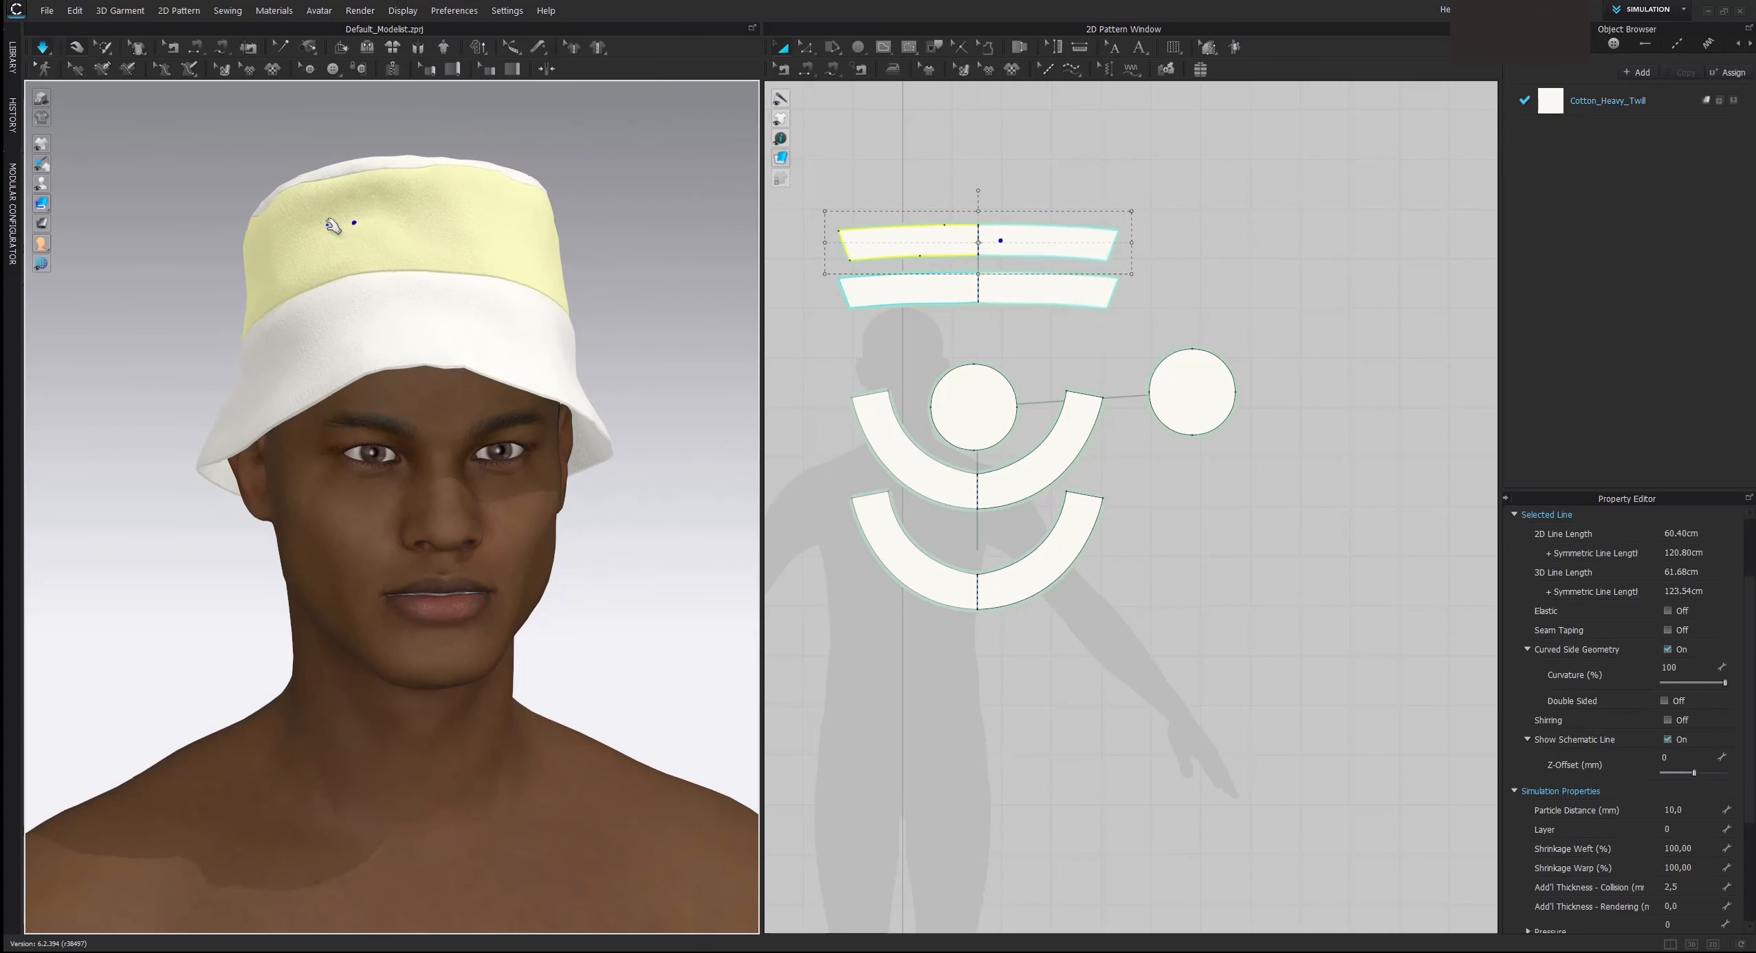
click(420, 314)
key(space)
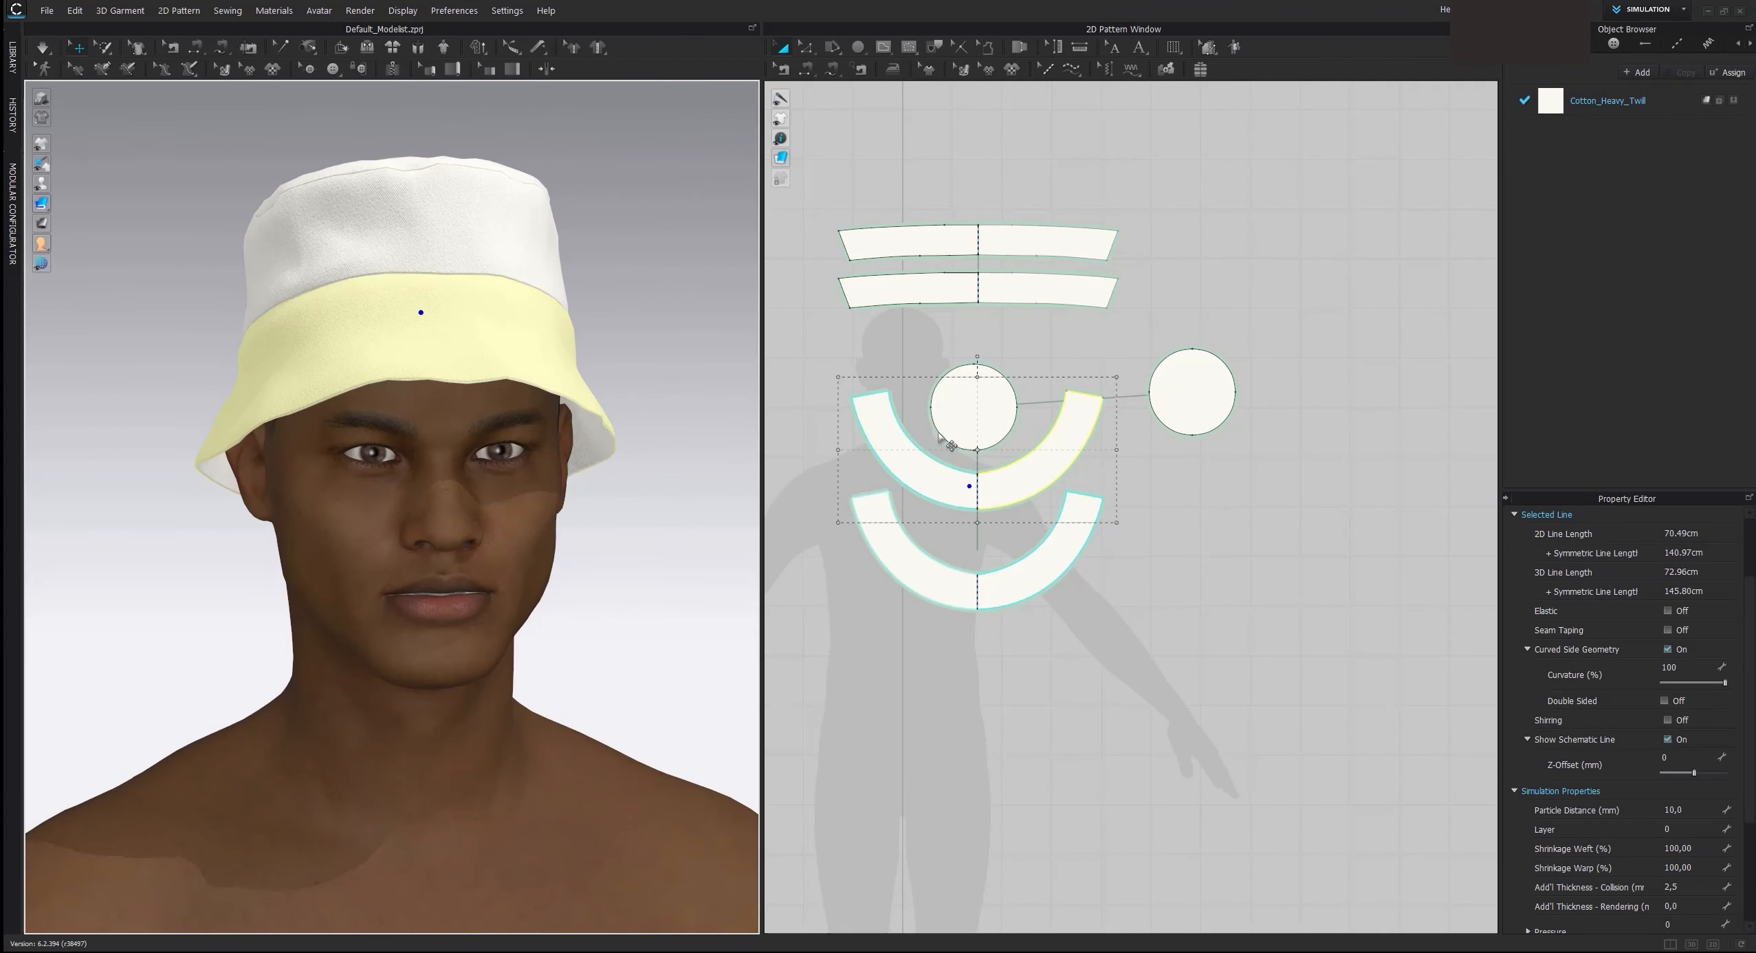
Step: Apply Strengthen to the brim's under-layer clone and simulate to stiffen the brim
click(1080, 540)
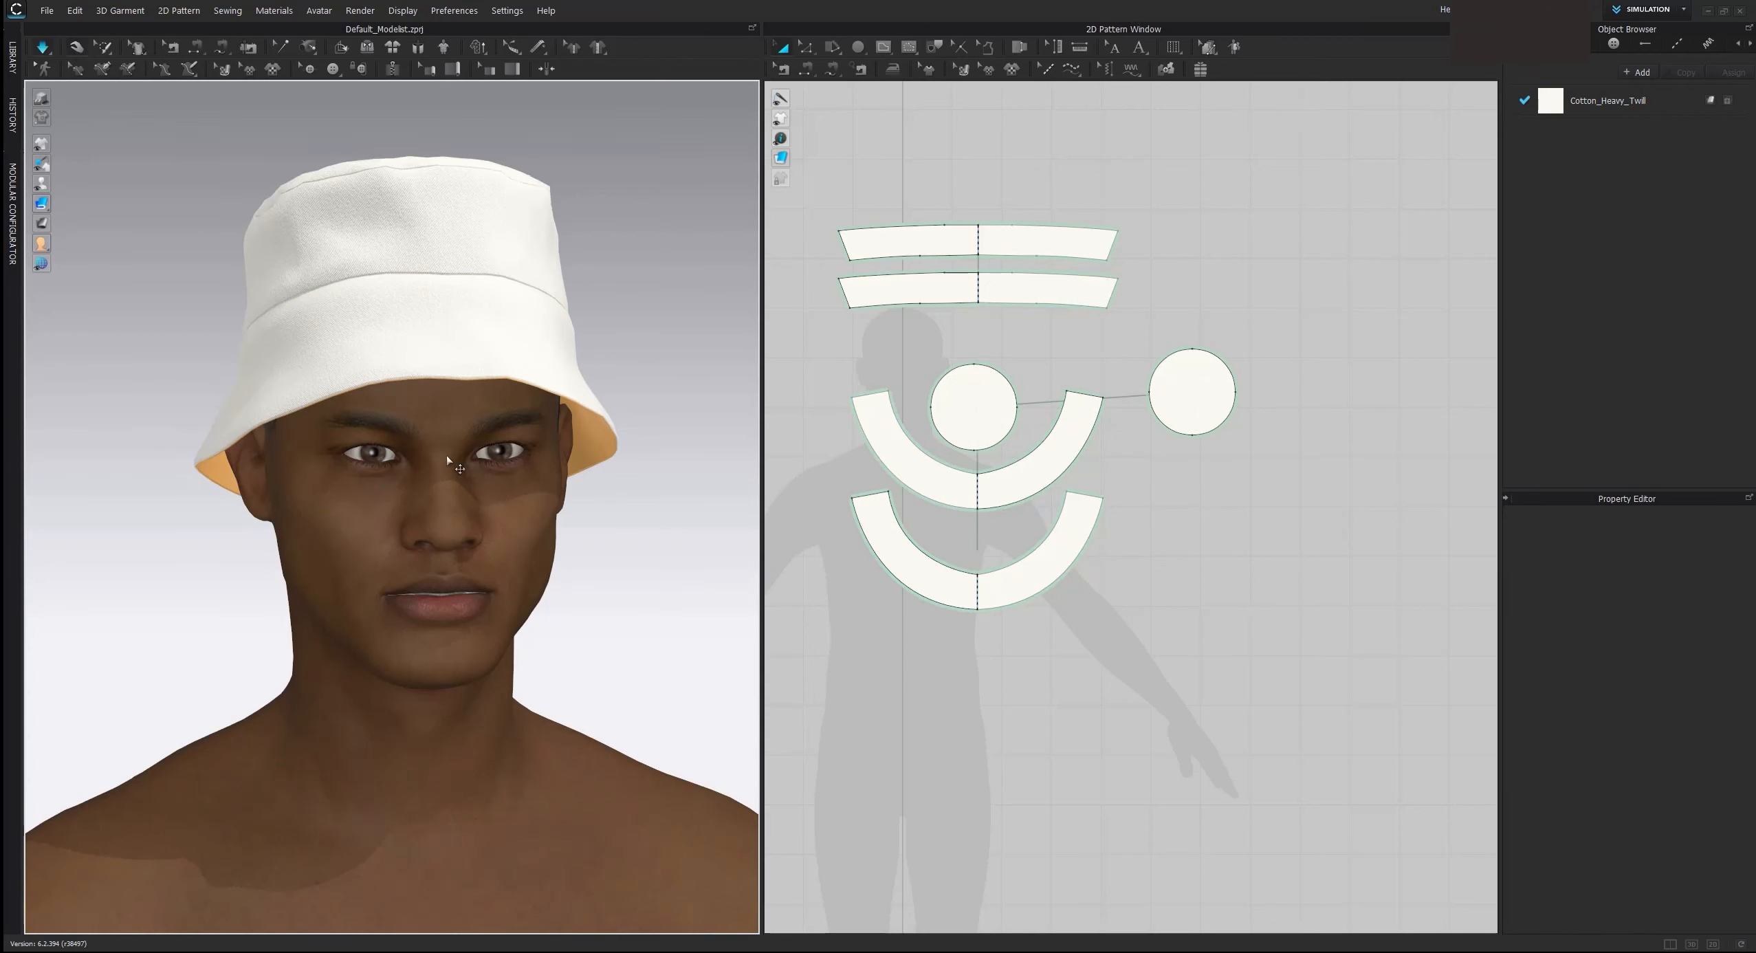
right_drag(290, 455, 341, 451)
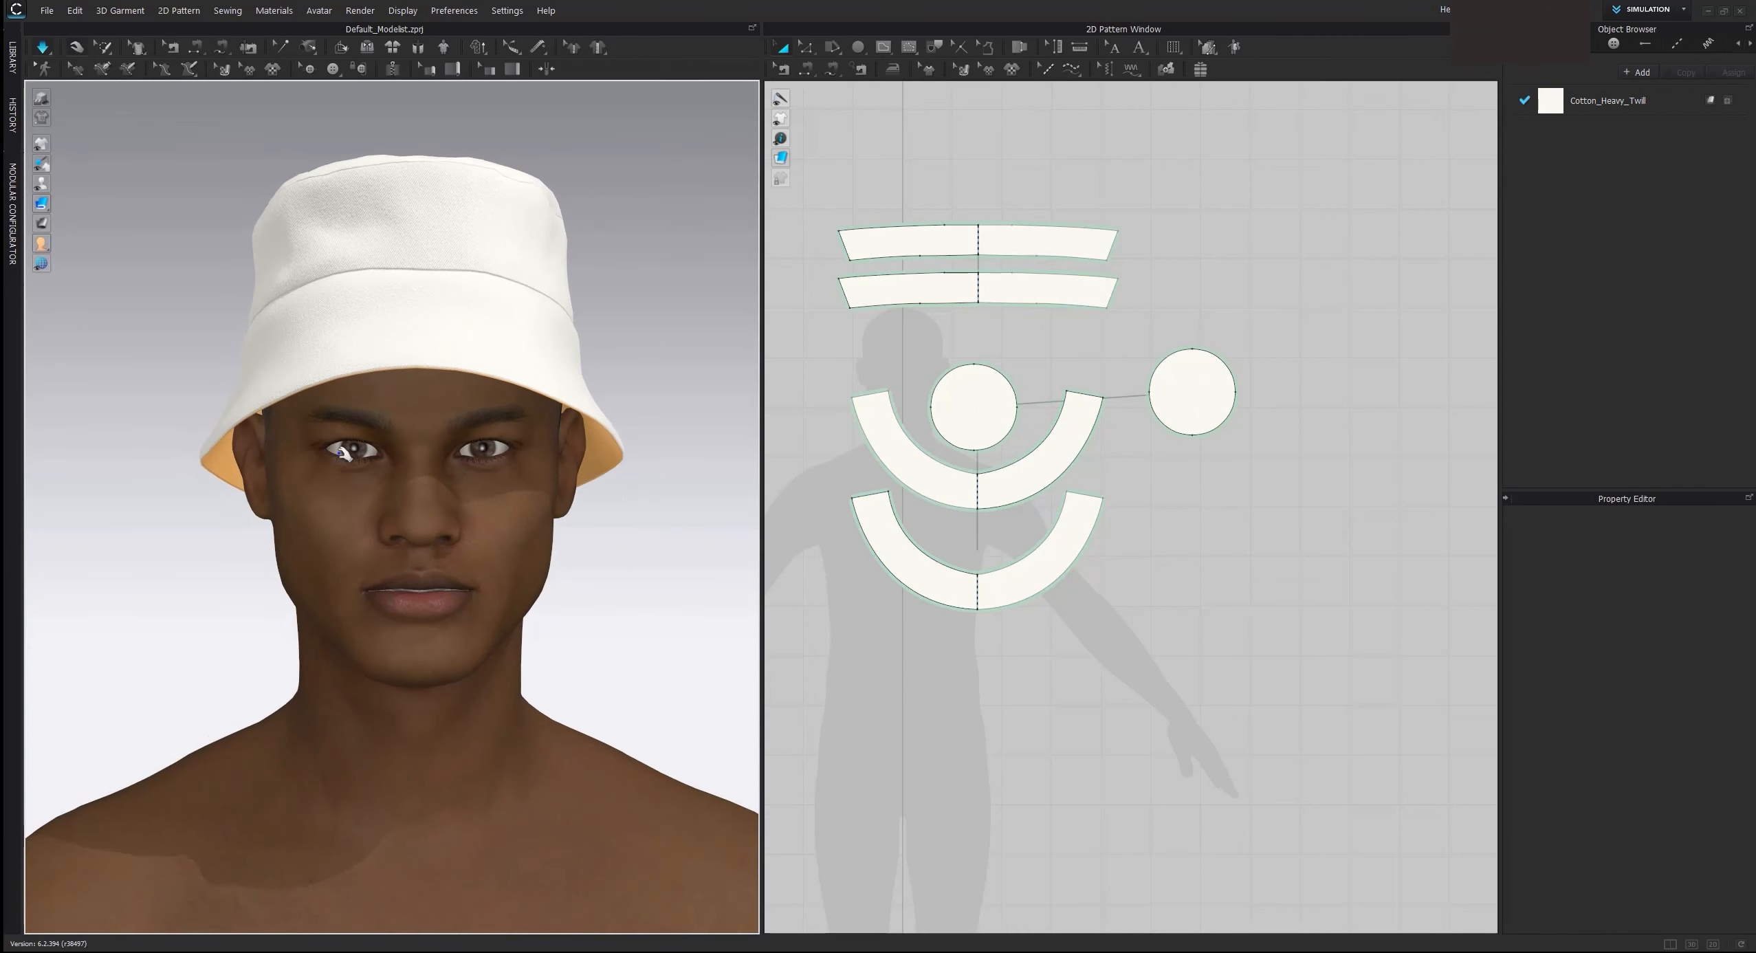
right_drag(545, 310, 579, 447)
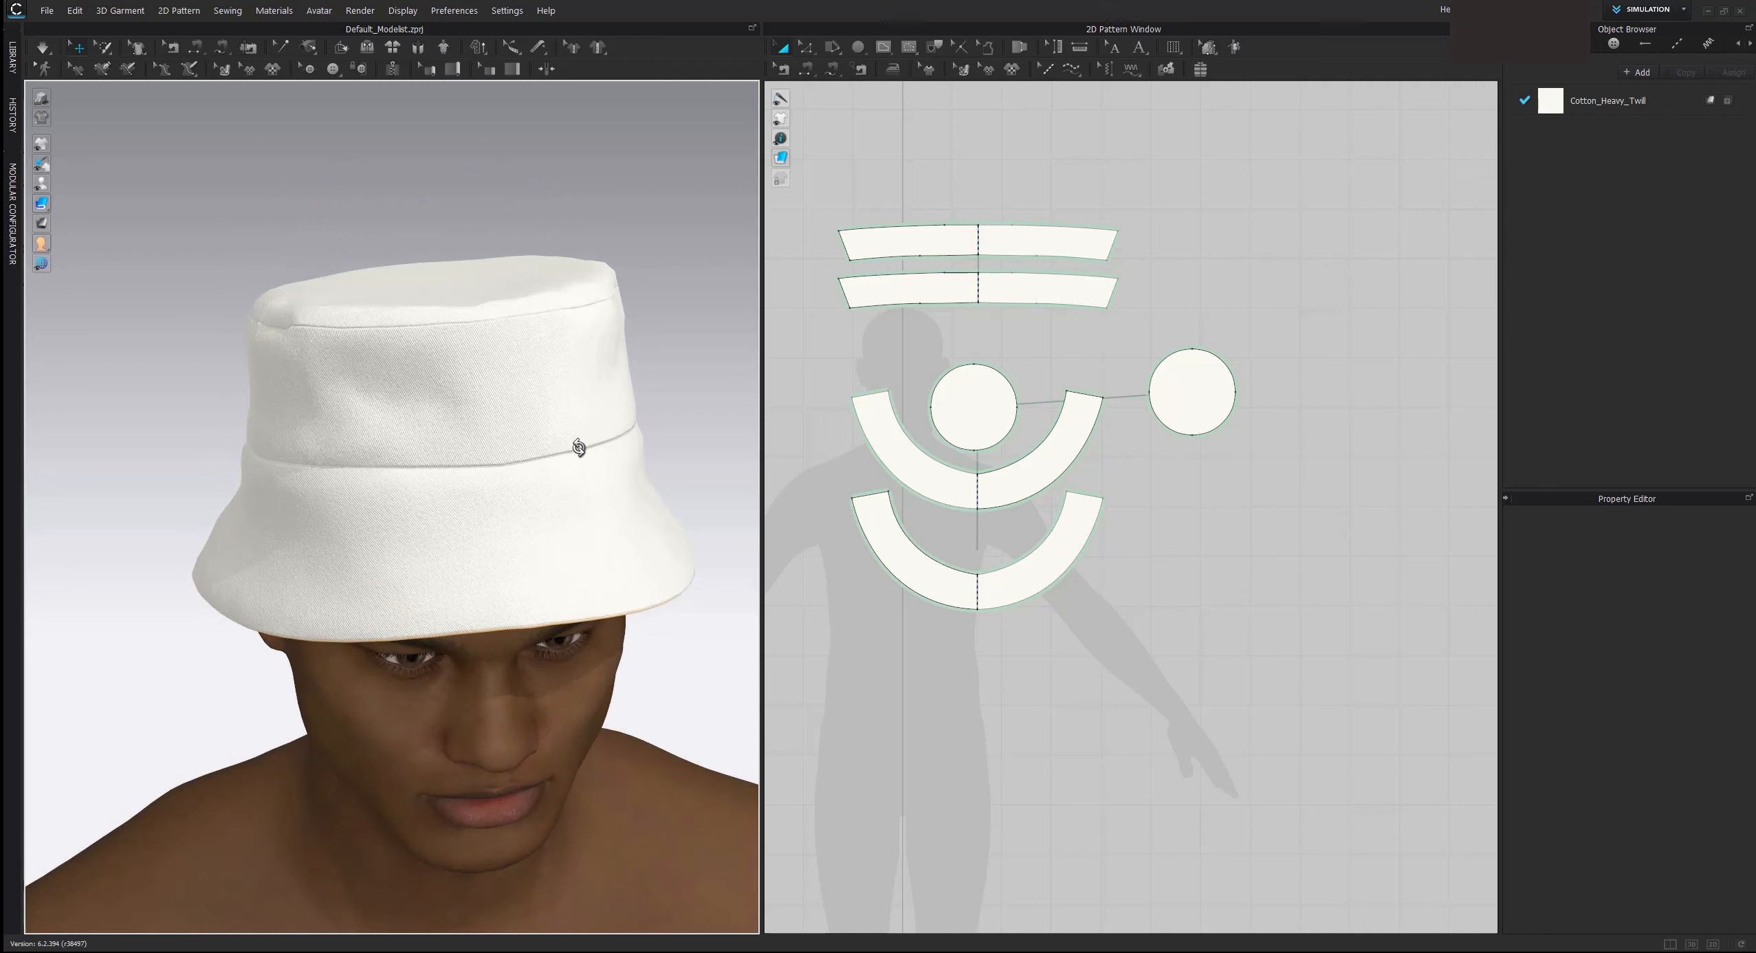
Step: Delete the circular top's layer clone, simulate the hat, and inspect its front and back
click(556, 287)
drag(1171, 370, 1127, 352)
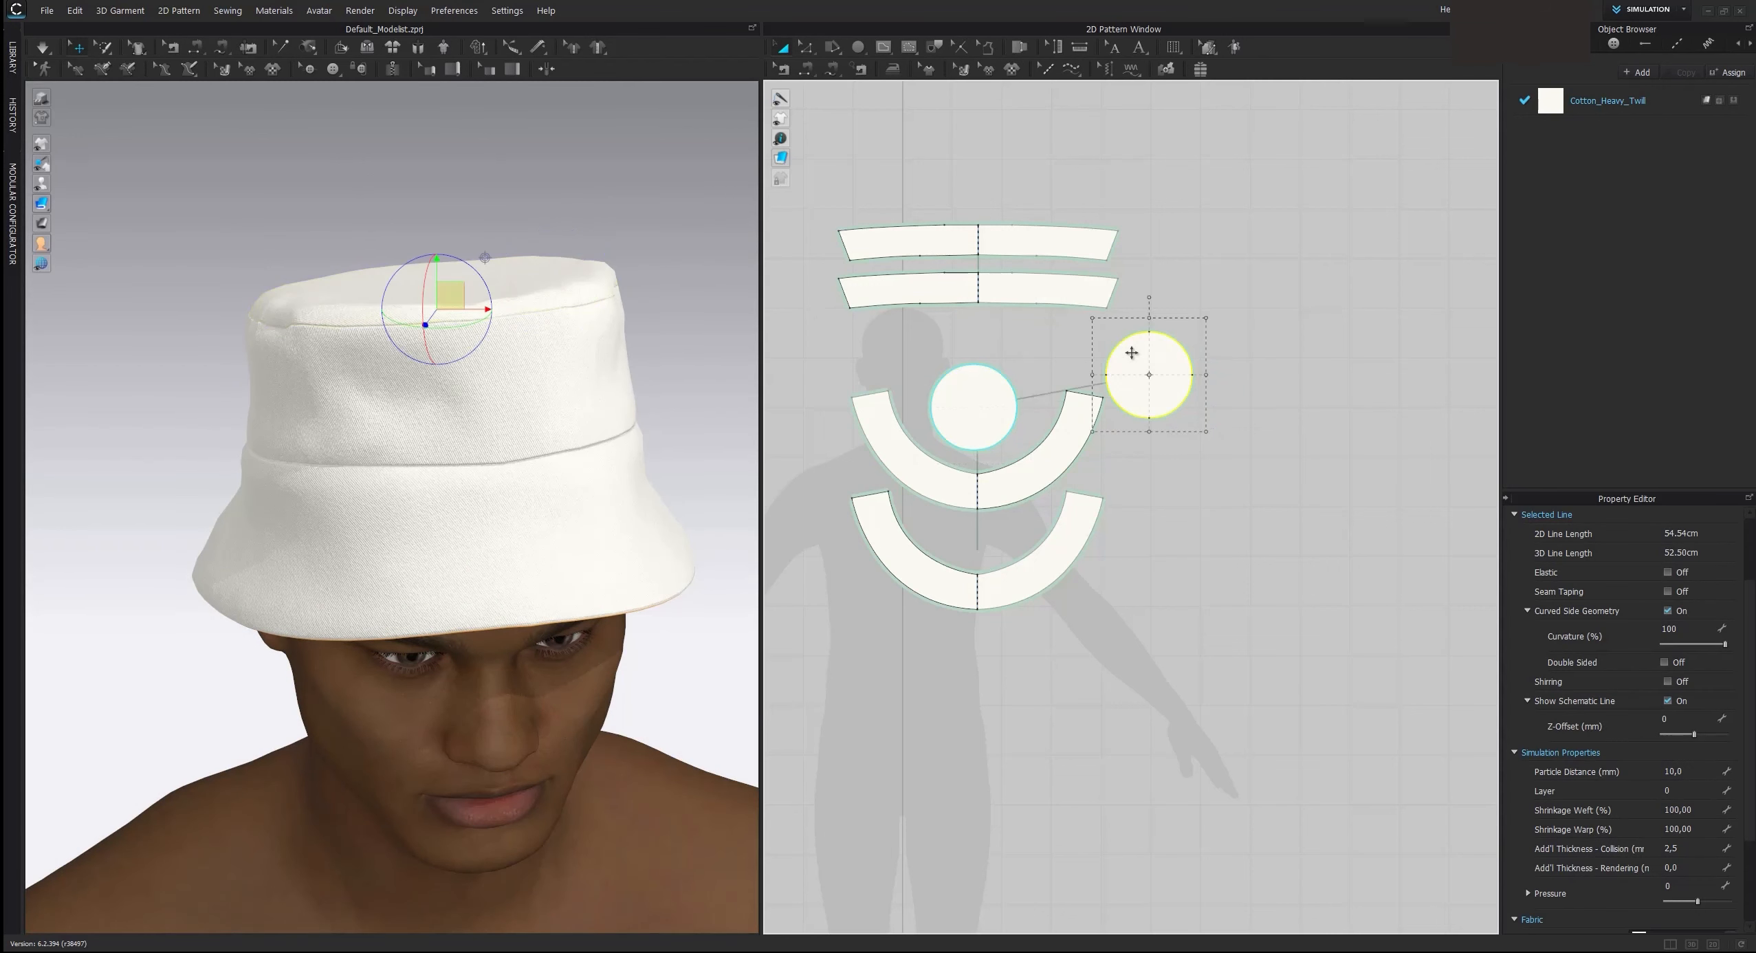
key(Delete)
key(space)
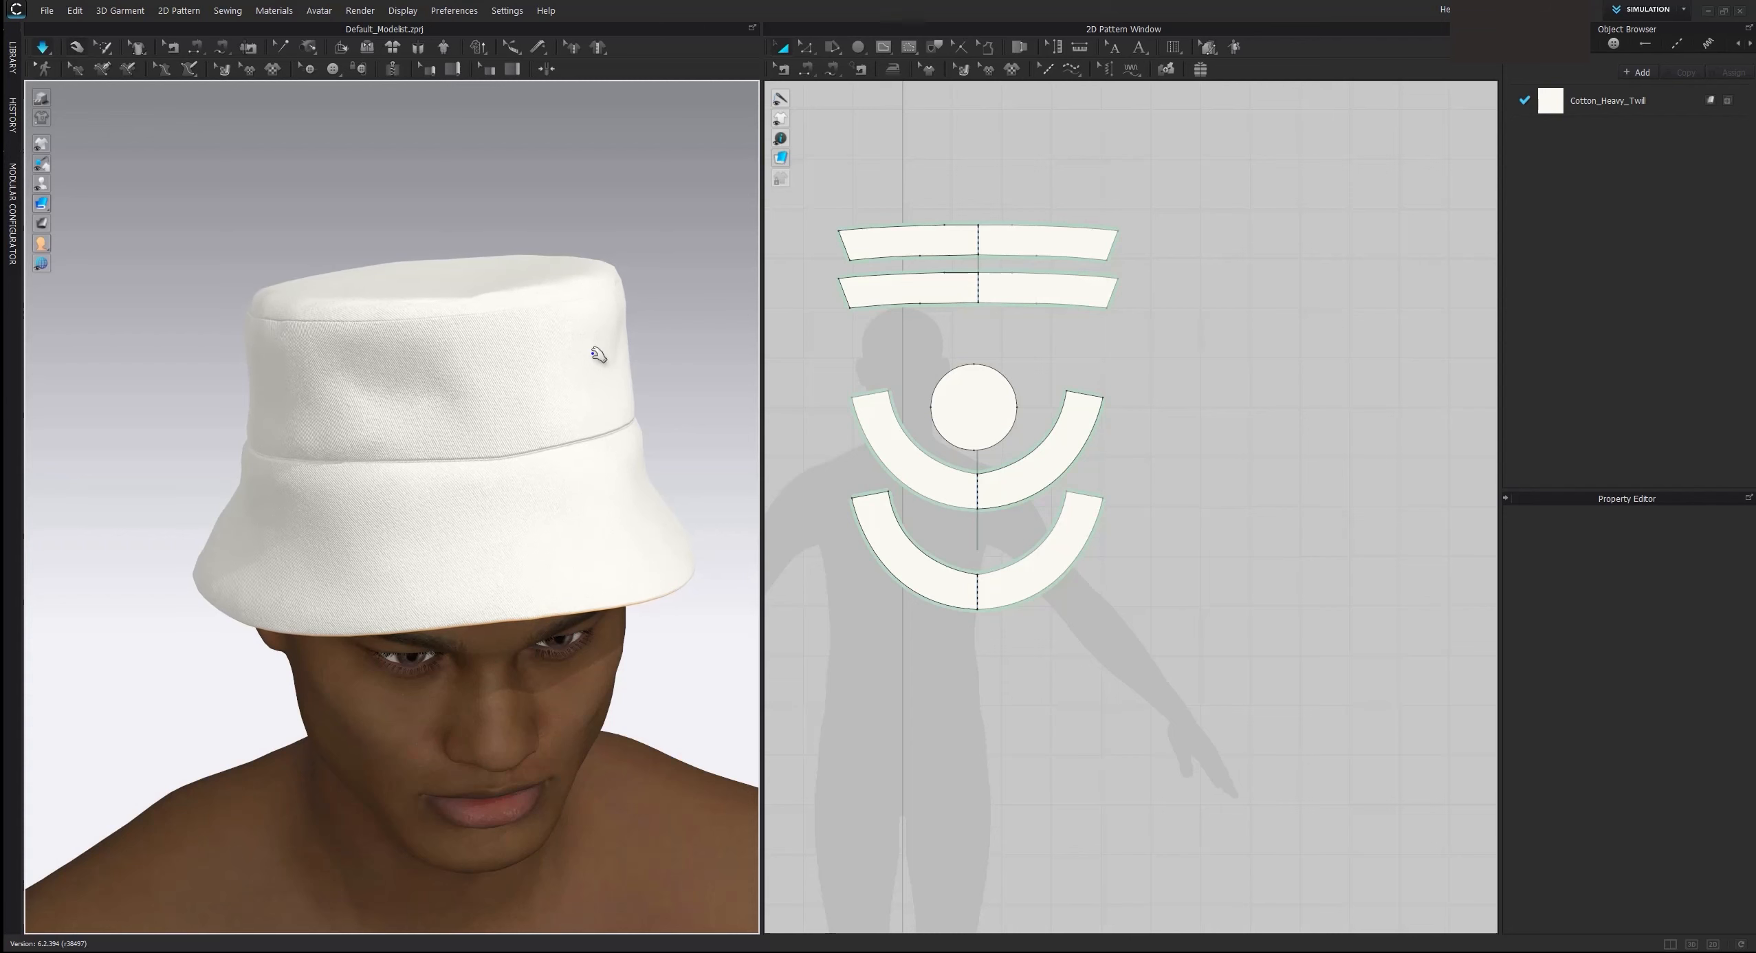
right_drag(596, 352, 568, 328)
scroll(616, 423, up, 4)
key(space)
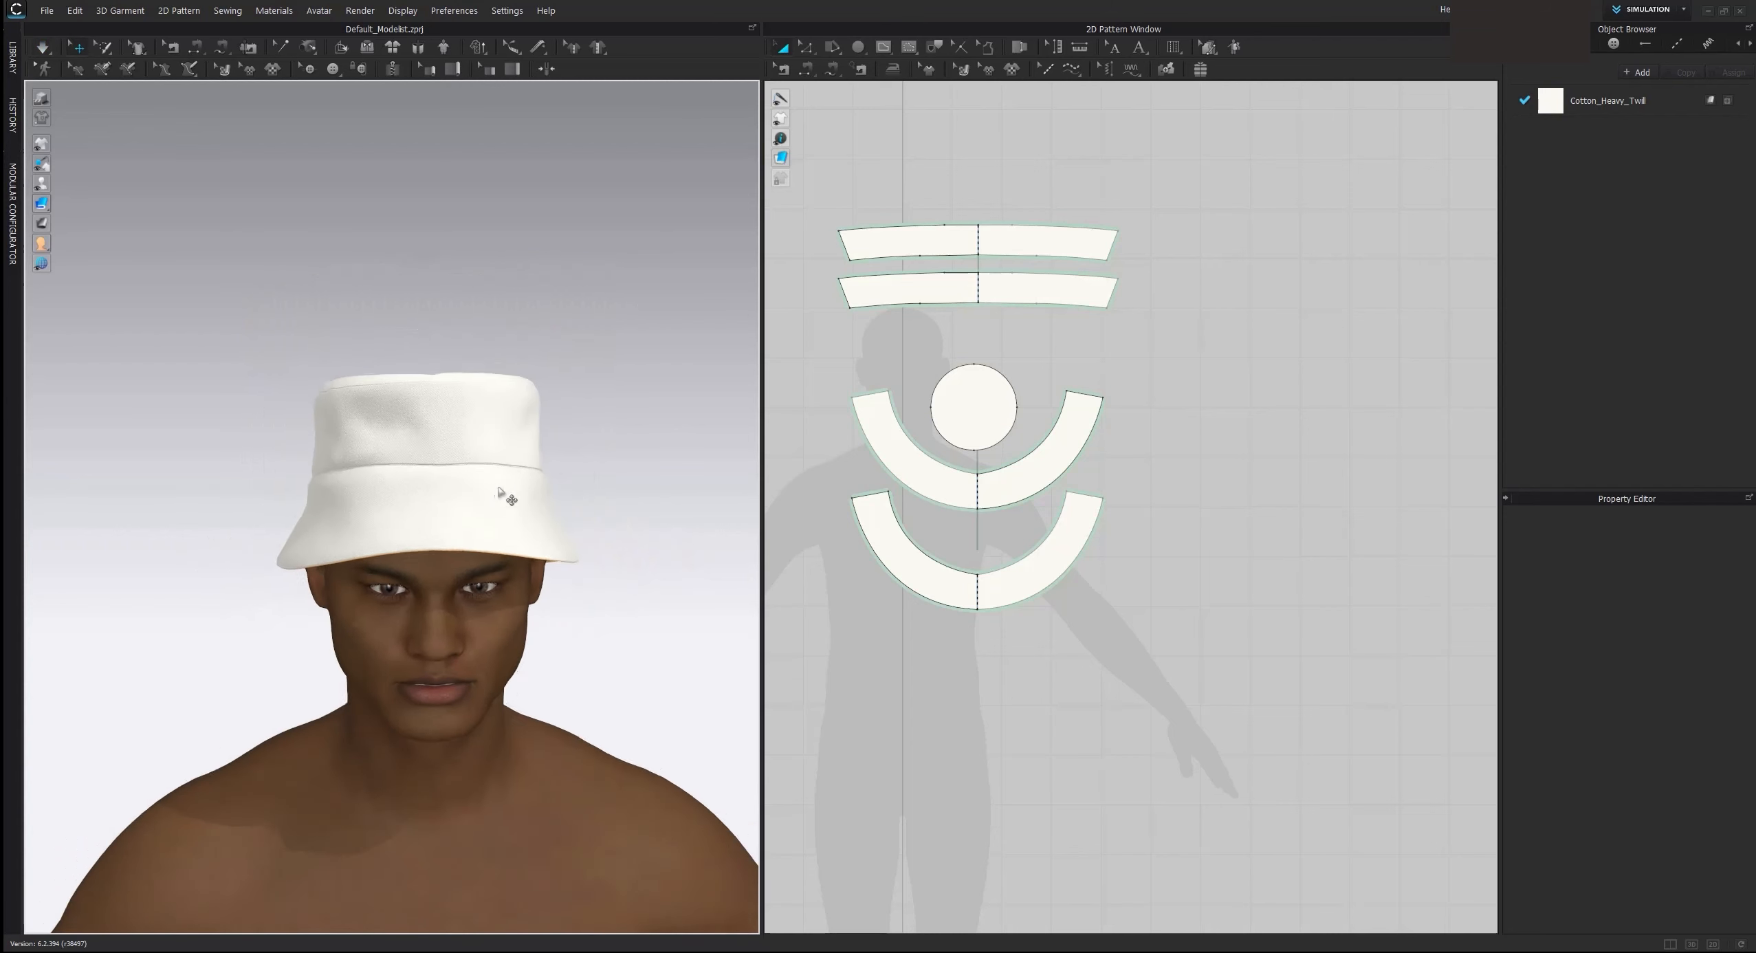
right_drag(505, 498, 646, 463)
scroll(466, 498, down, 2)
right_drag(467, 498, 580, 482)
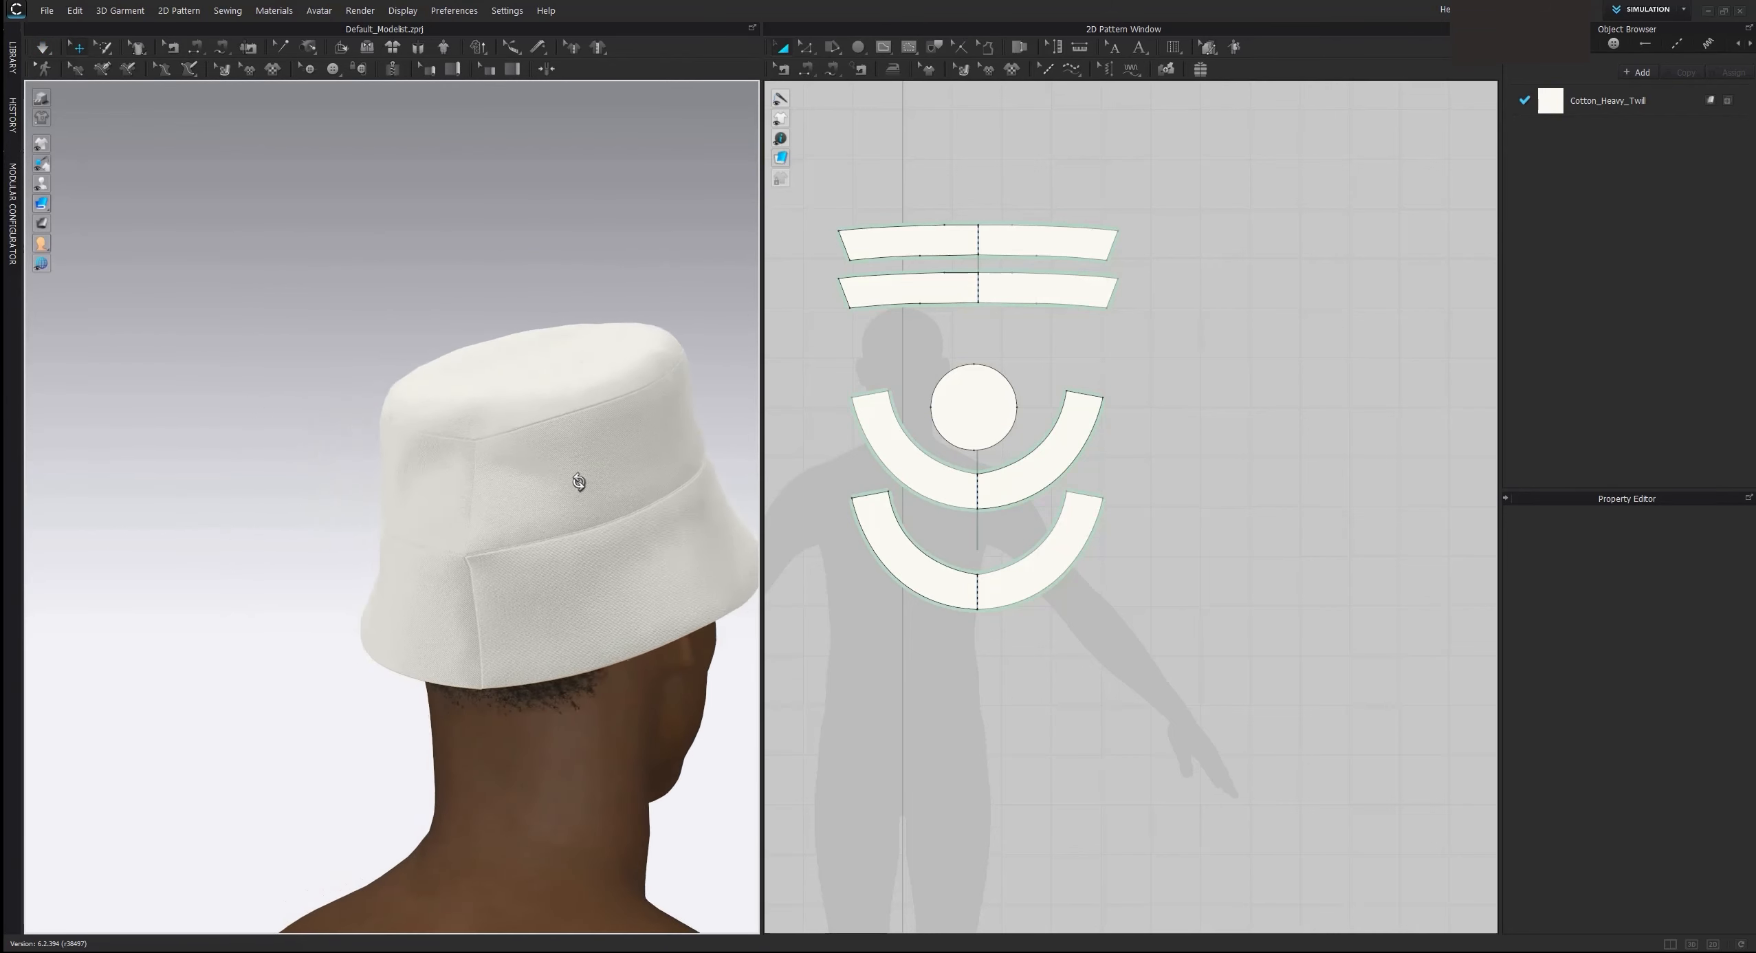
middle_drag(611, 537, 551, 417)
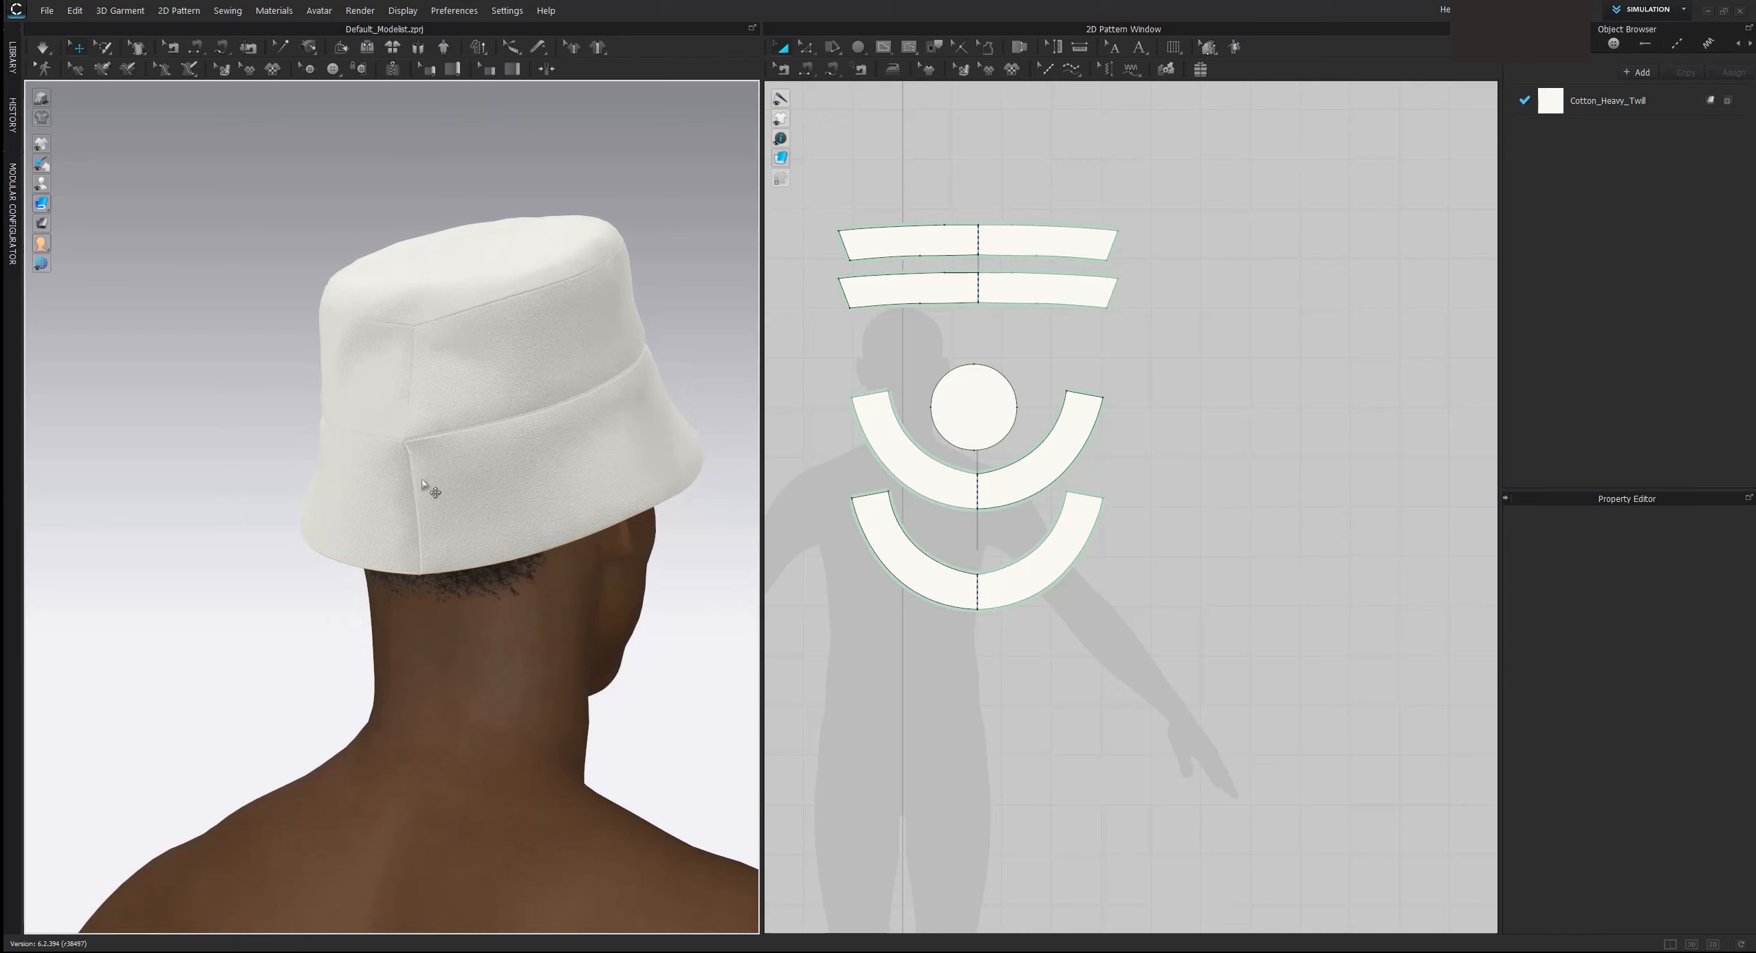
Step: Move the upper end corner of the crown band inward to shorten its top edge, and start the simulation
right_drag(421, 482, 239, 462)
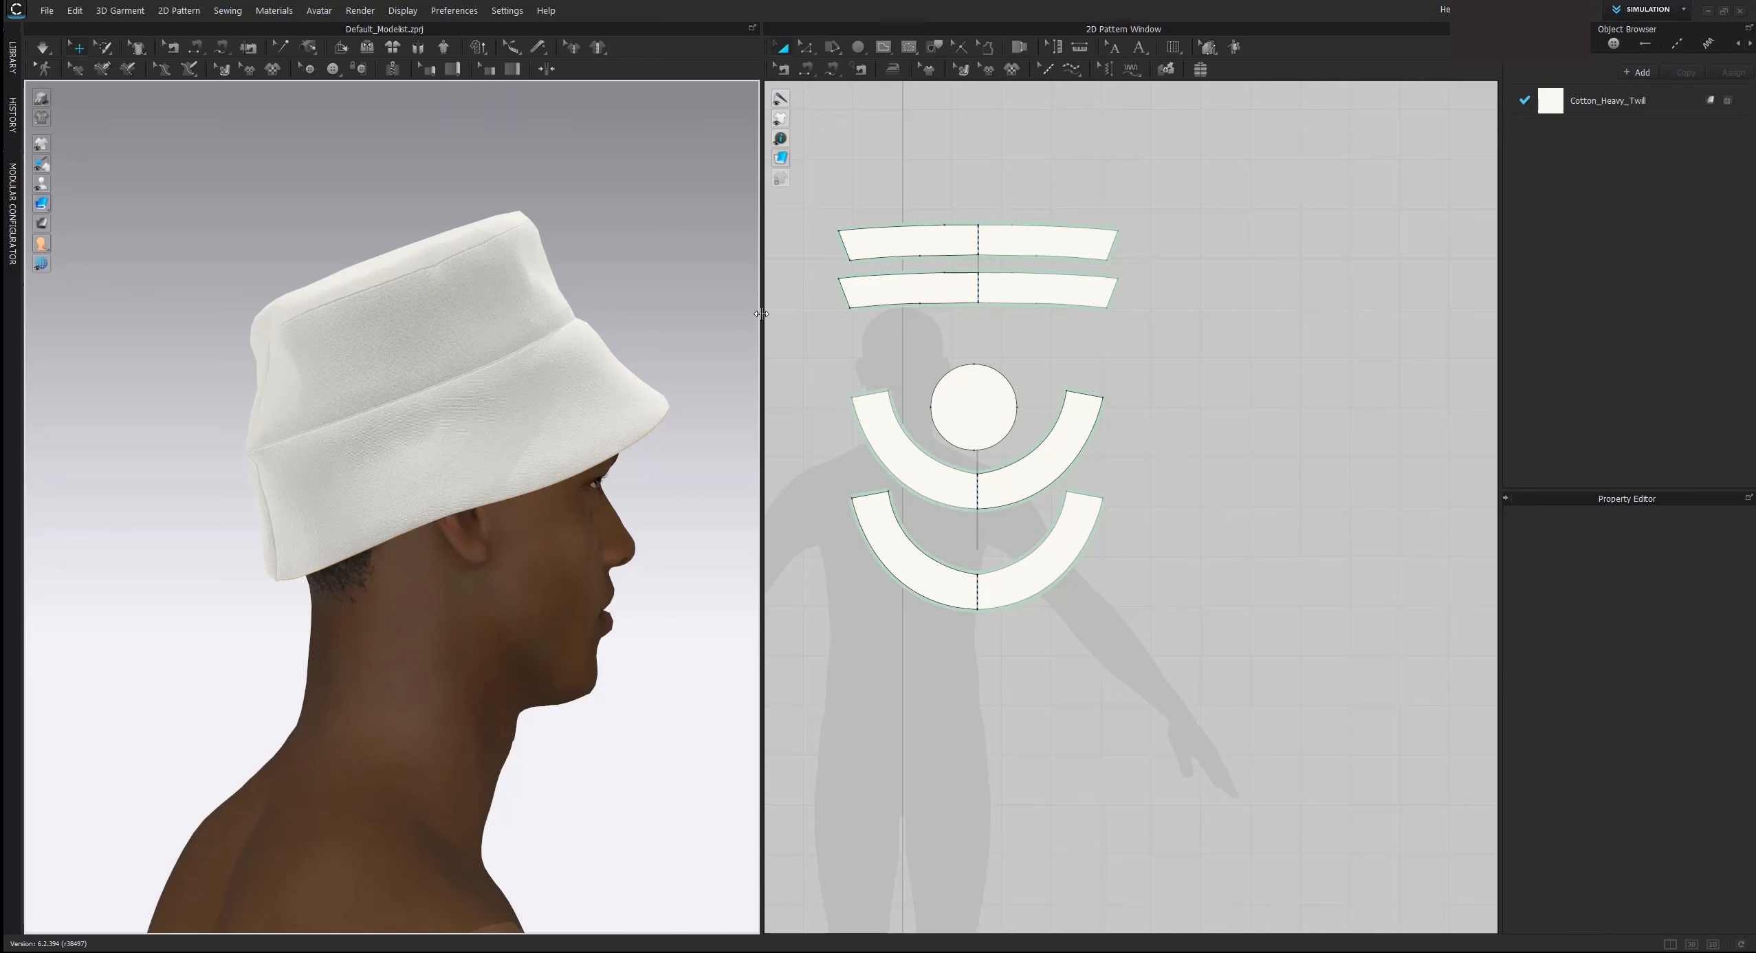
scroll(1019, 270, up, 3)
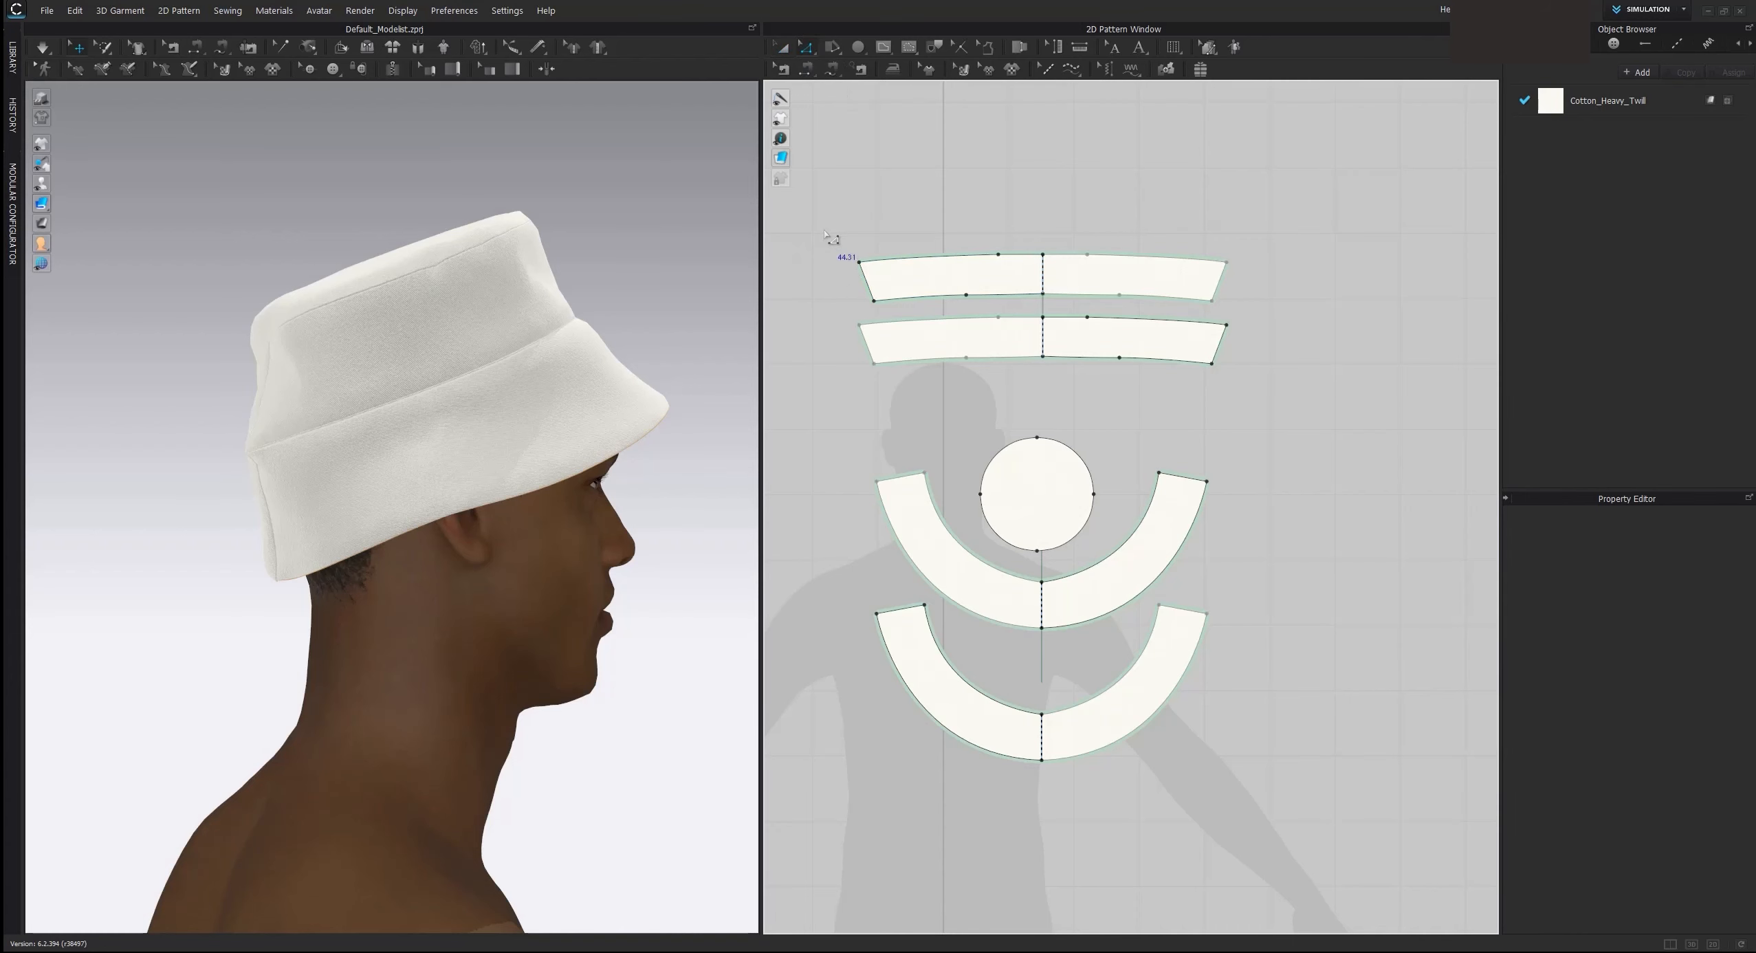
scroll(832, 241, up, 2)
drag(871, 273, 880, 272)
click(878, 243)
key(space)
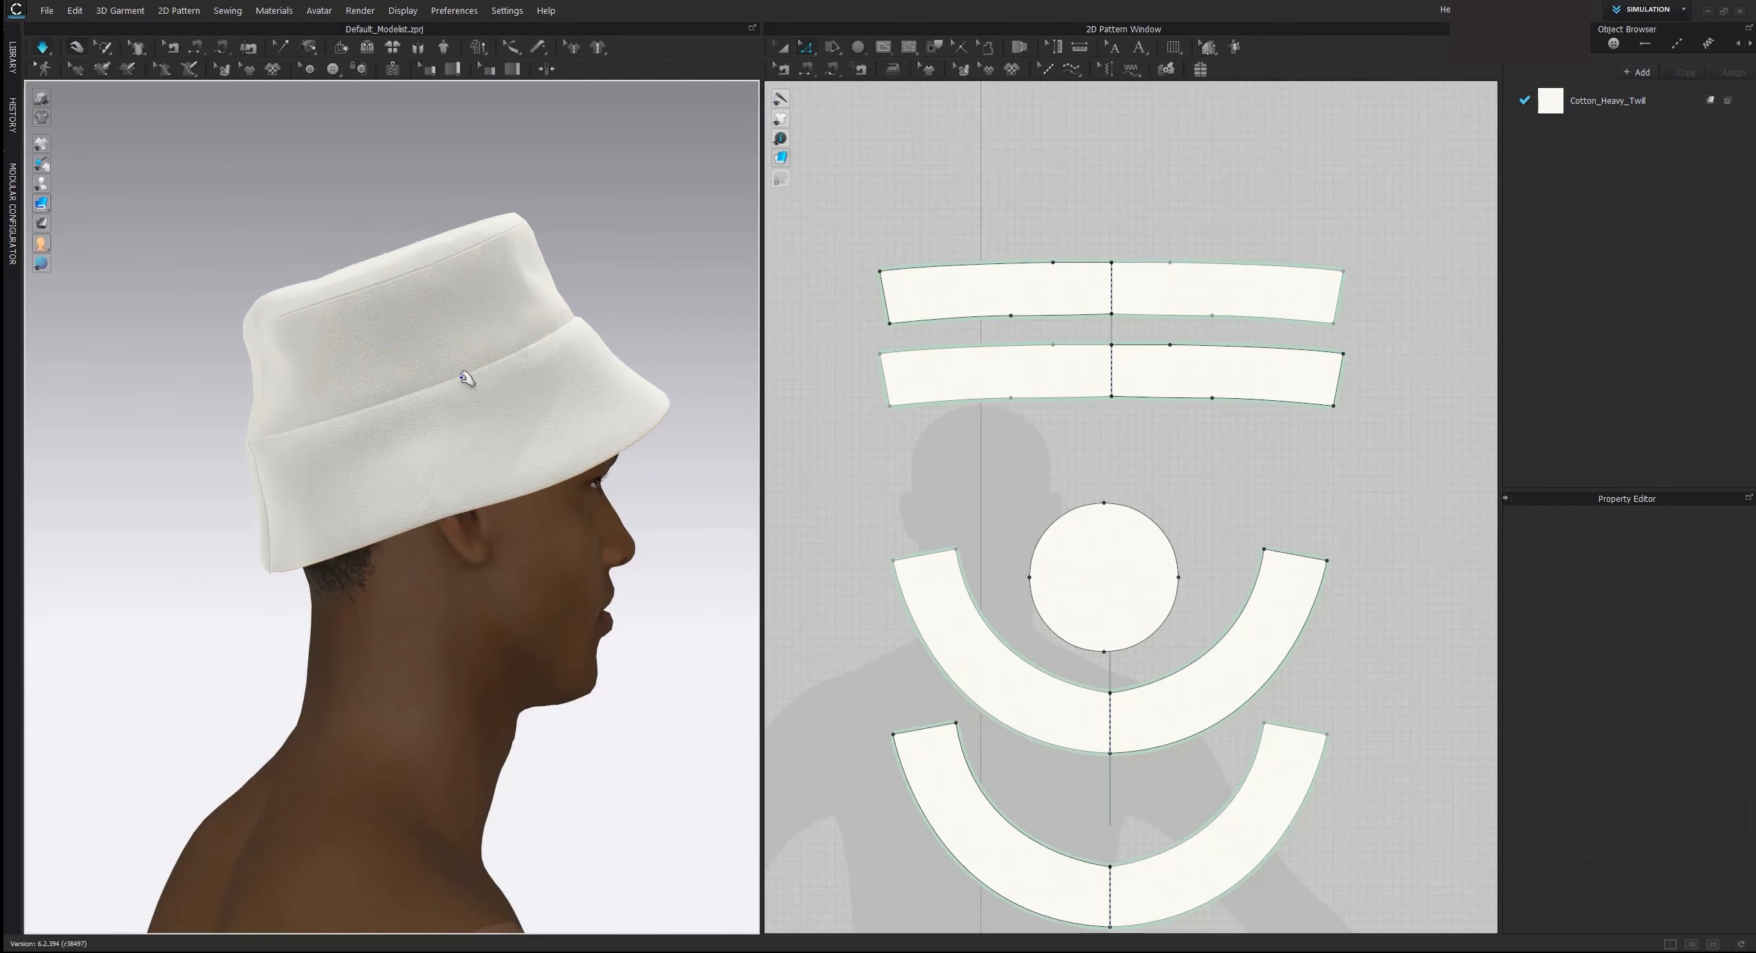
Step: Pull the crown and brim cloth into place at the back during simulation, and check the fit from the front
click(276, 466)
click(268, 394)
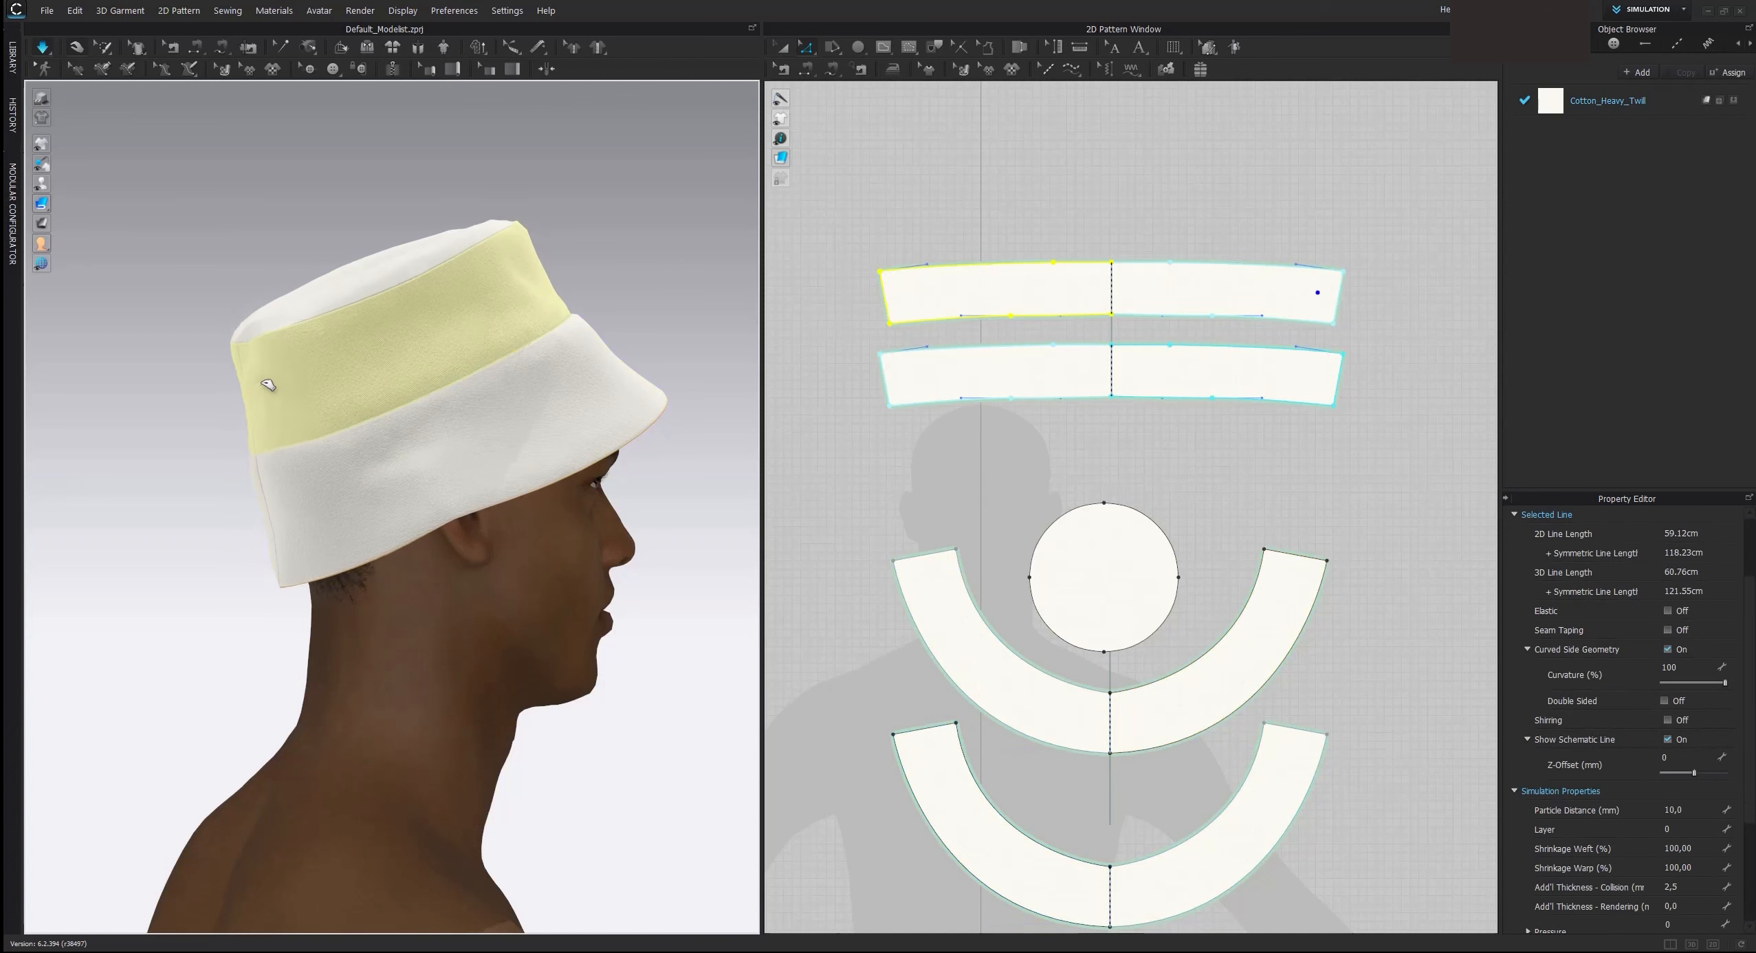
right_drag(487, 413, 584, 481)
scroll(571, 505, up, 2)
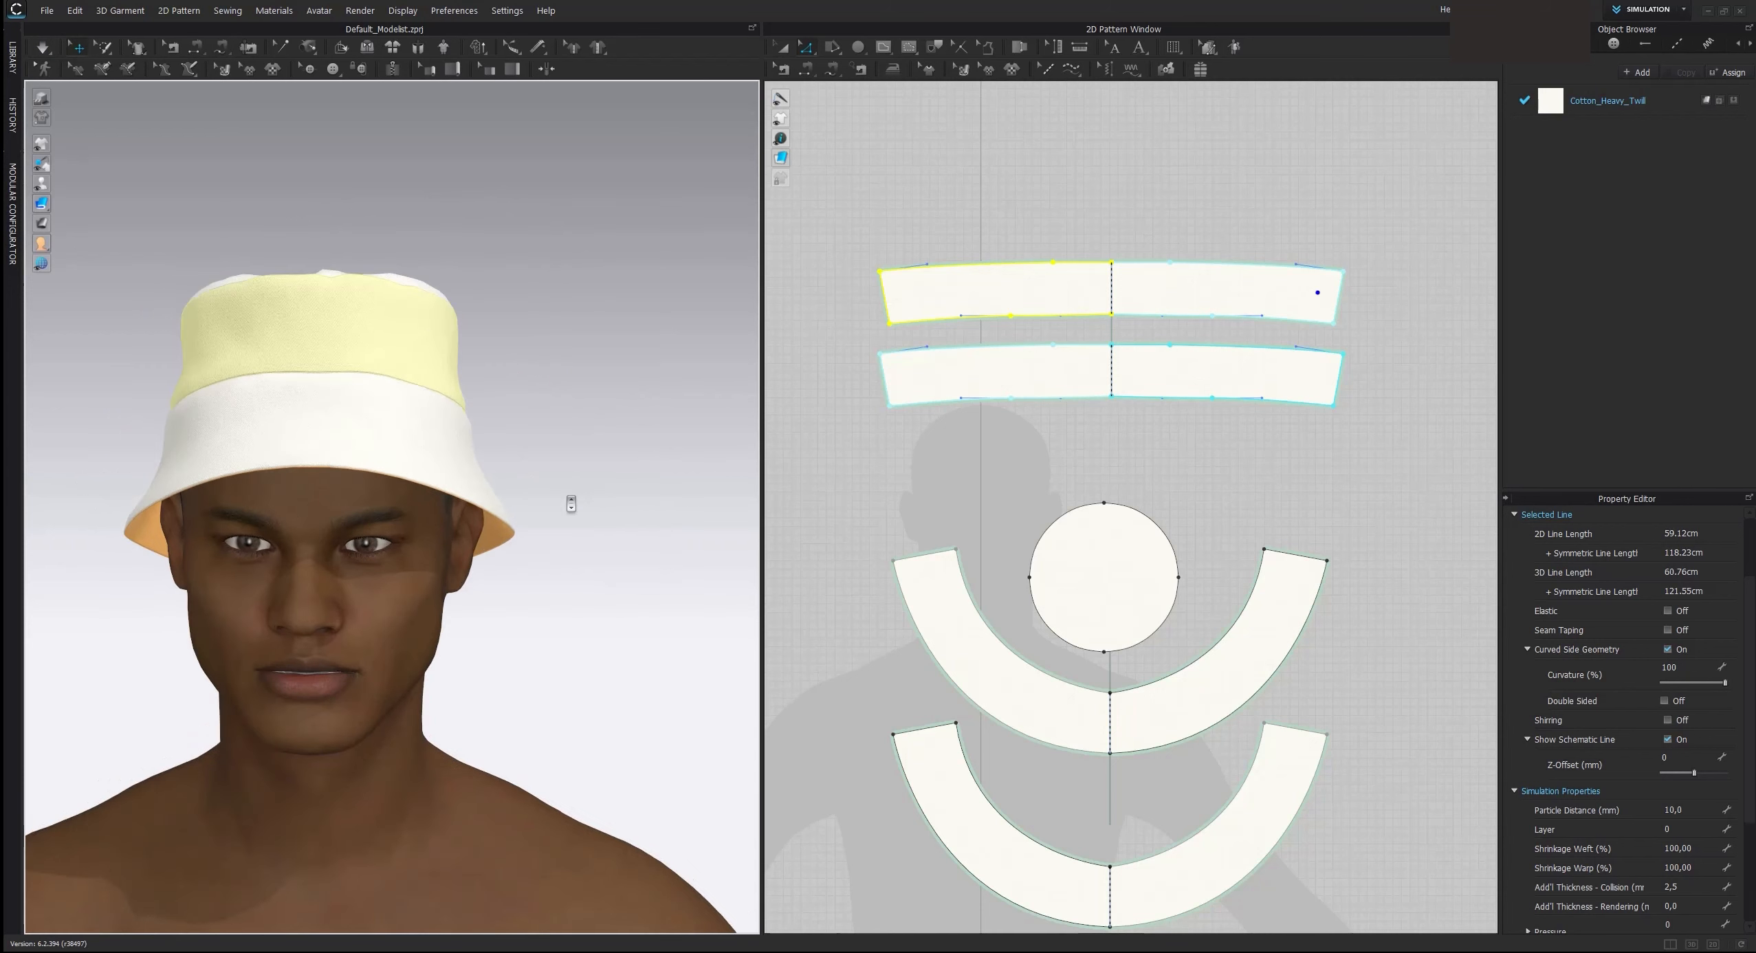
scroll(623, 550, down, 3)
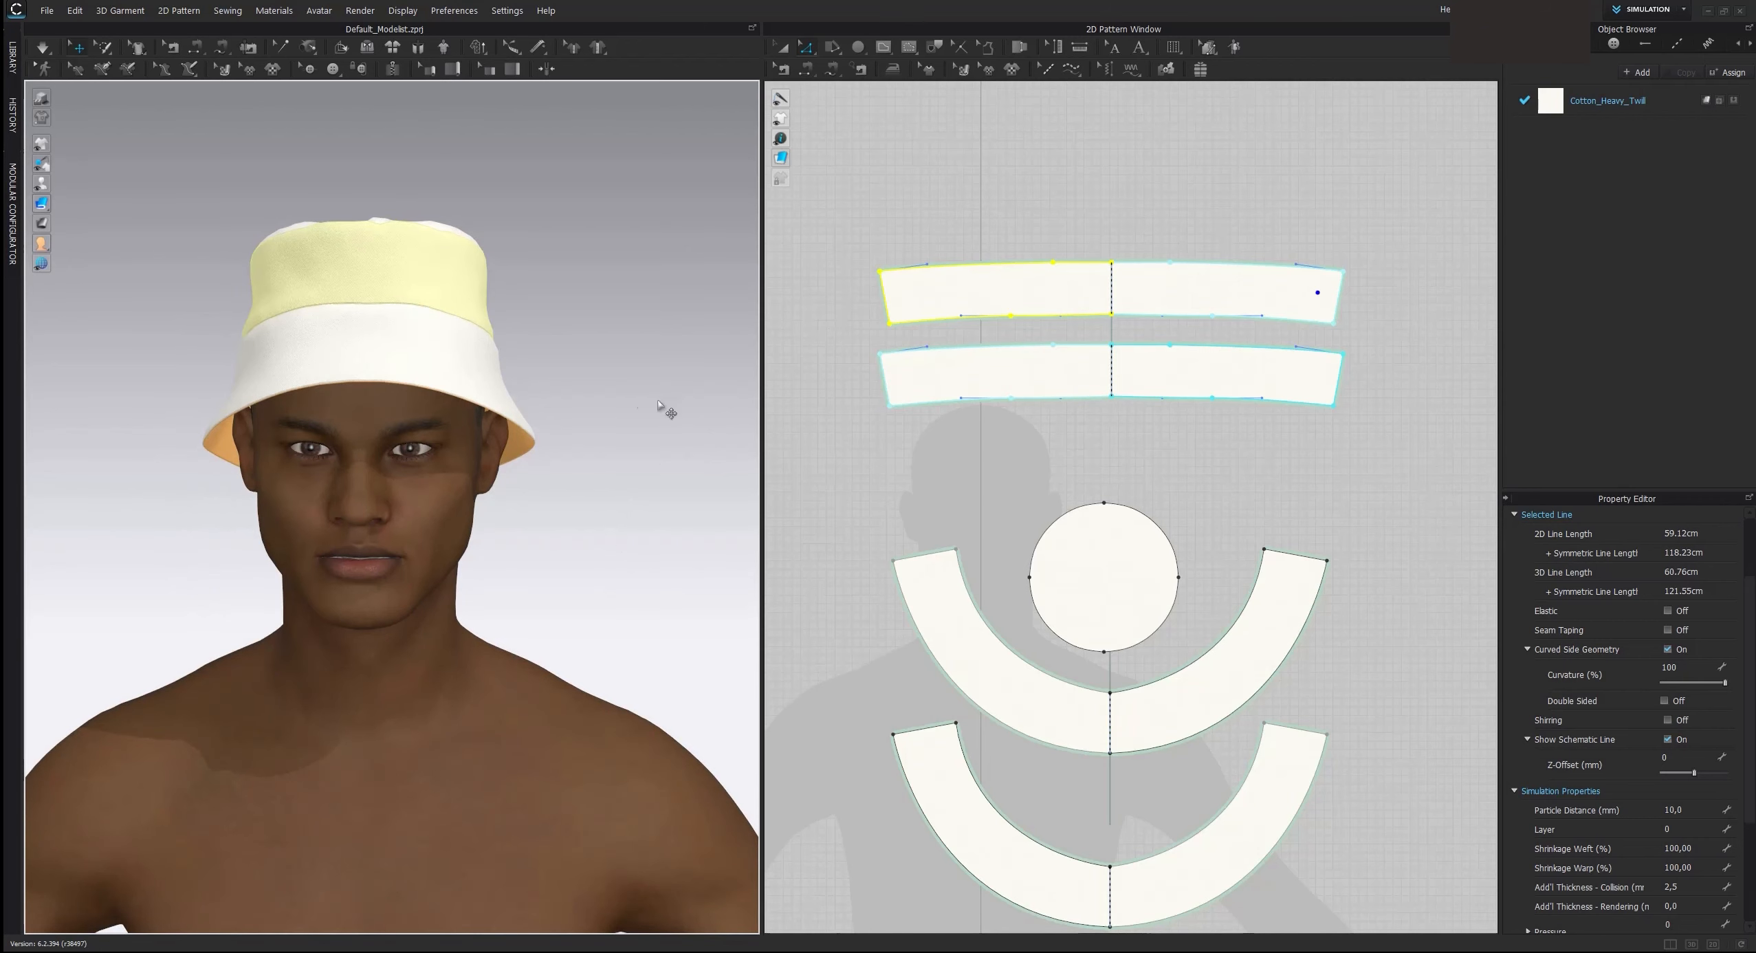
Step: Remove linked editing from the brim pattern and its under-layer clone
click(878, 451)
scroll(928, 539, up, 3)
middle_drag(928, 539, 879, 341)
scroll(879, 341, down, 4)
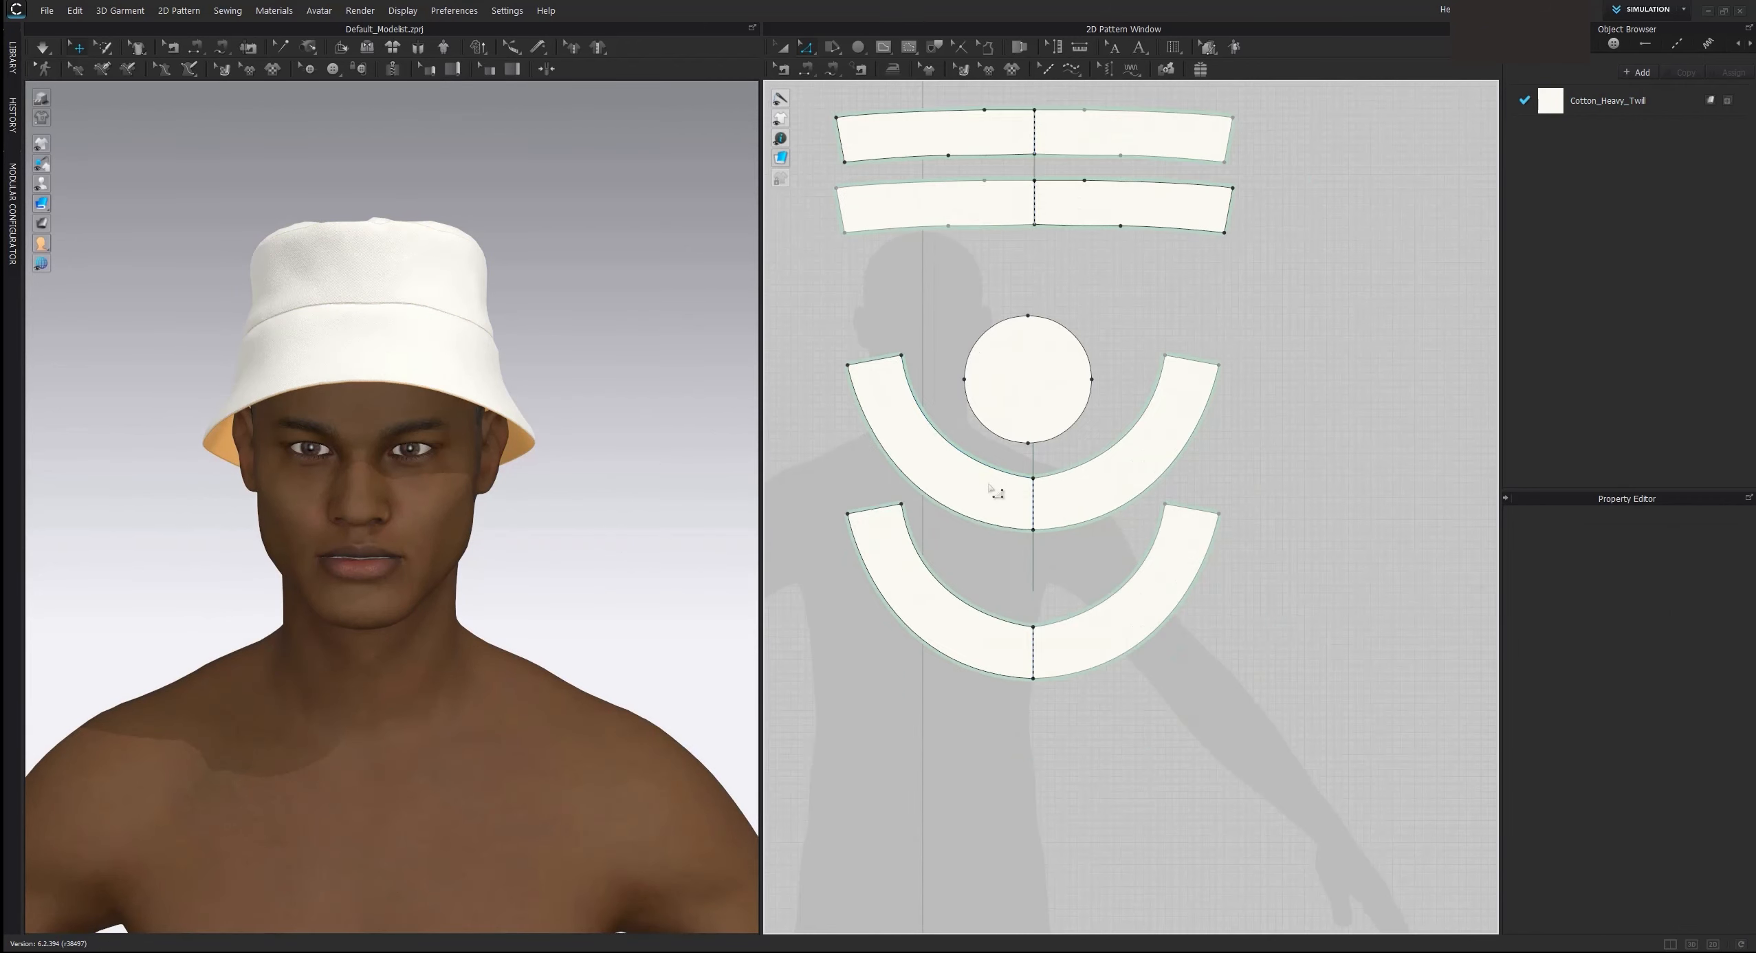
scroll(991, 488, down, 1)
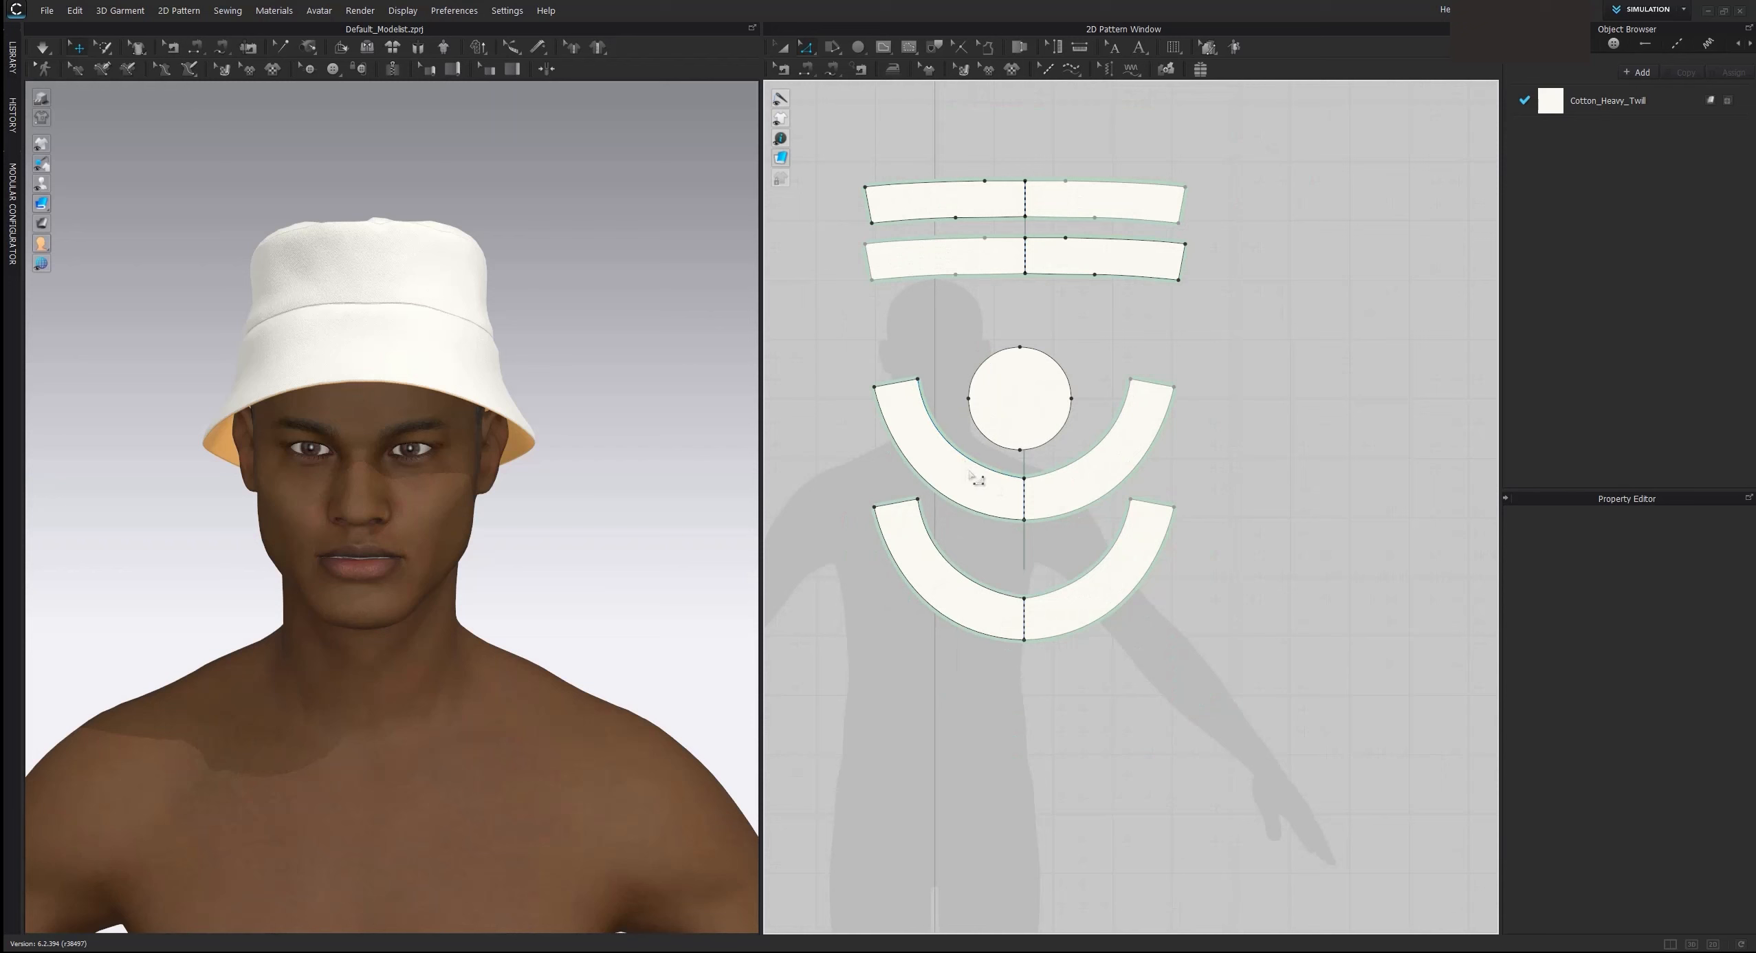
click(970, 467)
right_click(944, 461)
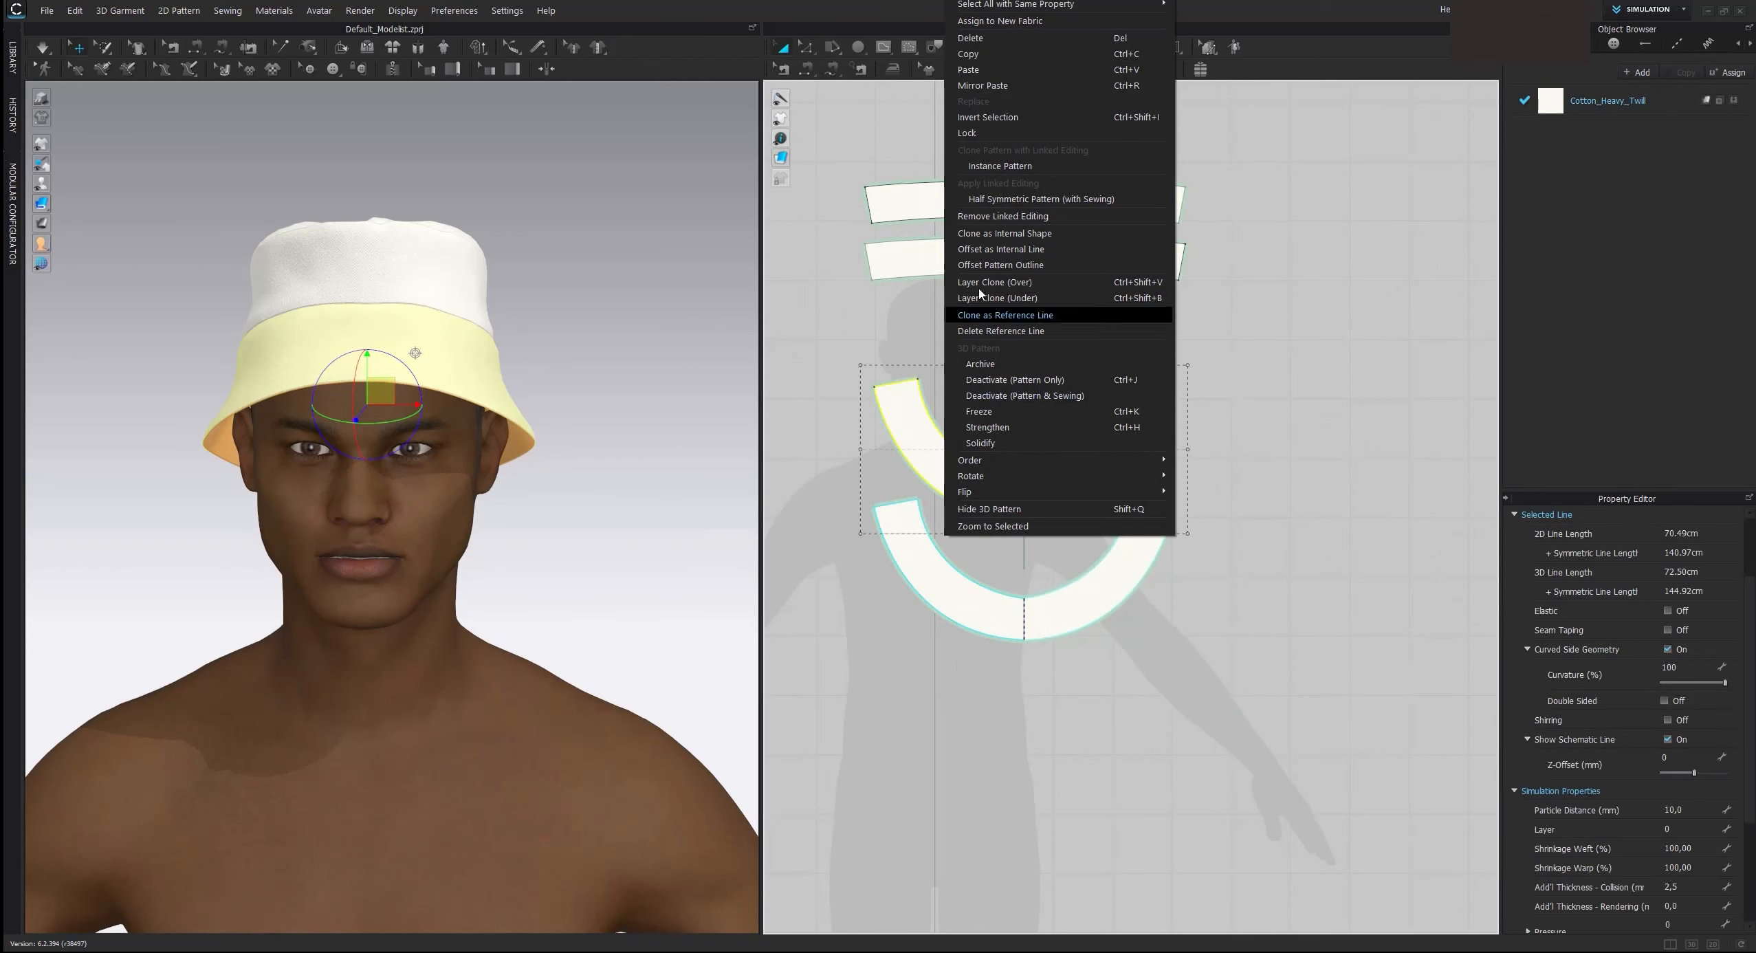
click(988, 217)
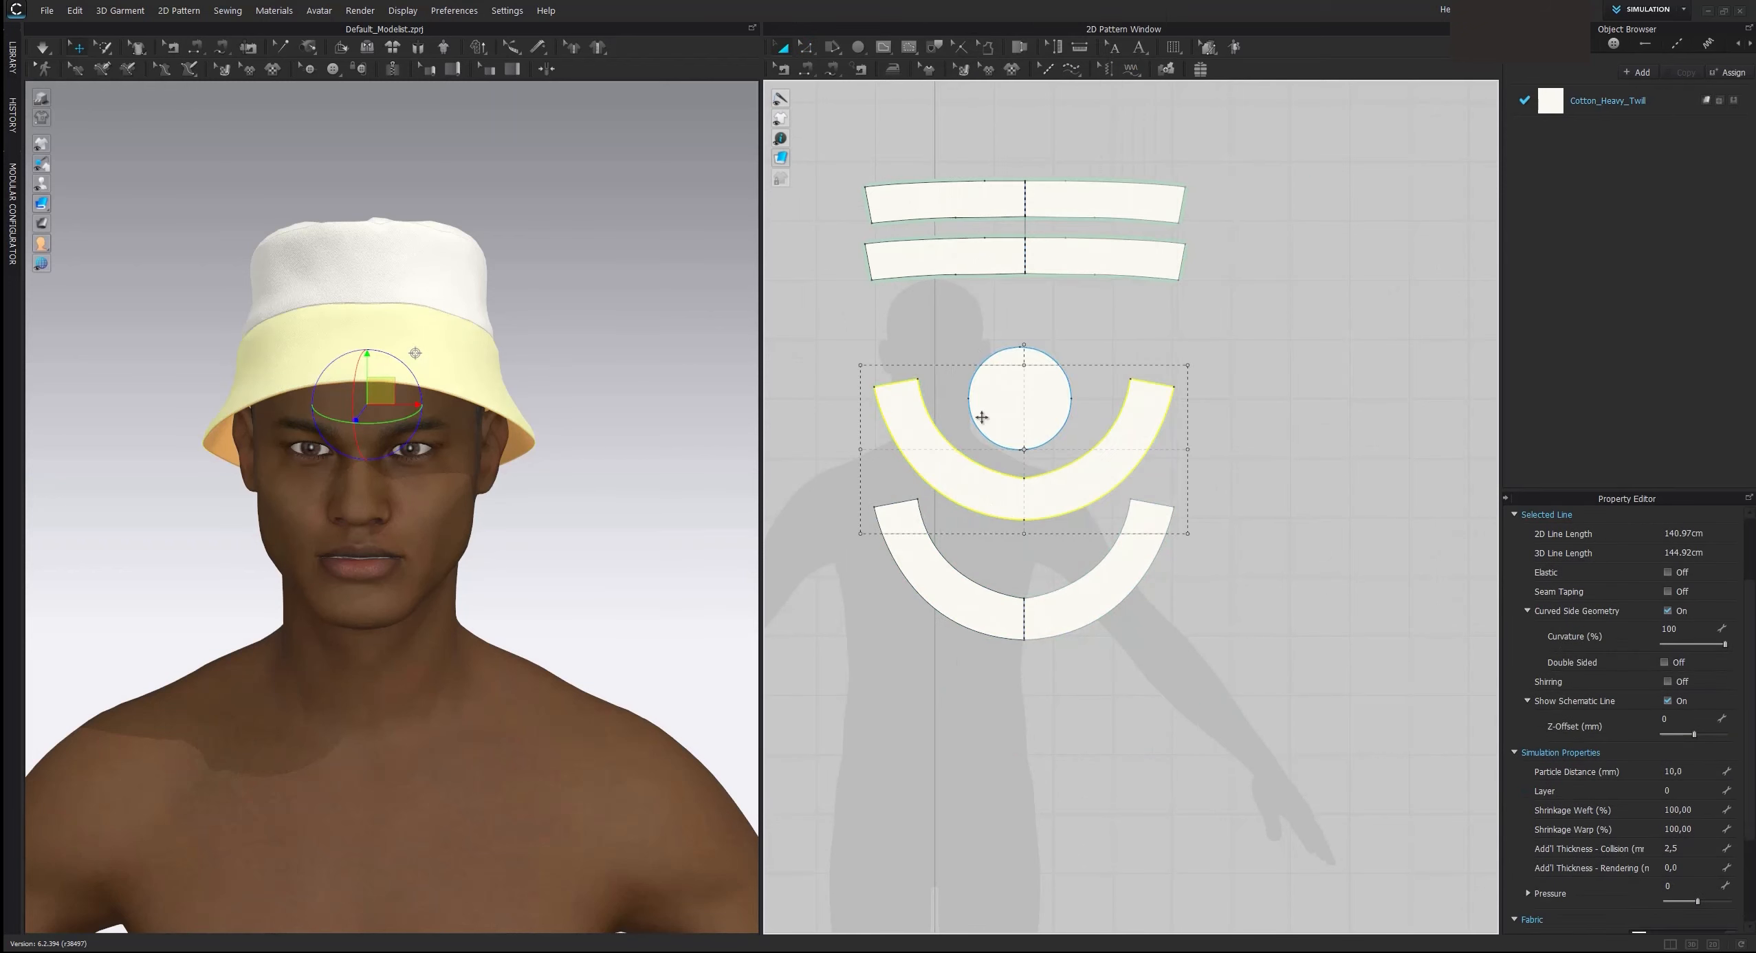
click(1001, 574)
right_click(983, 592)
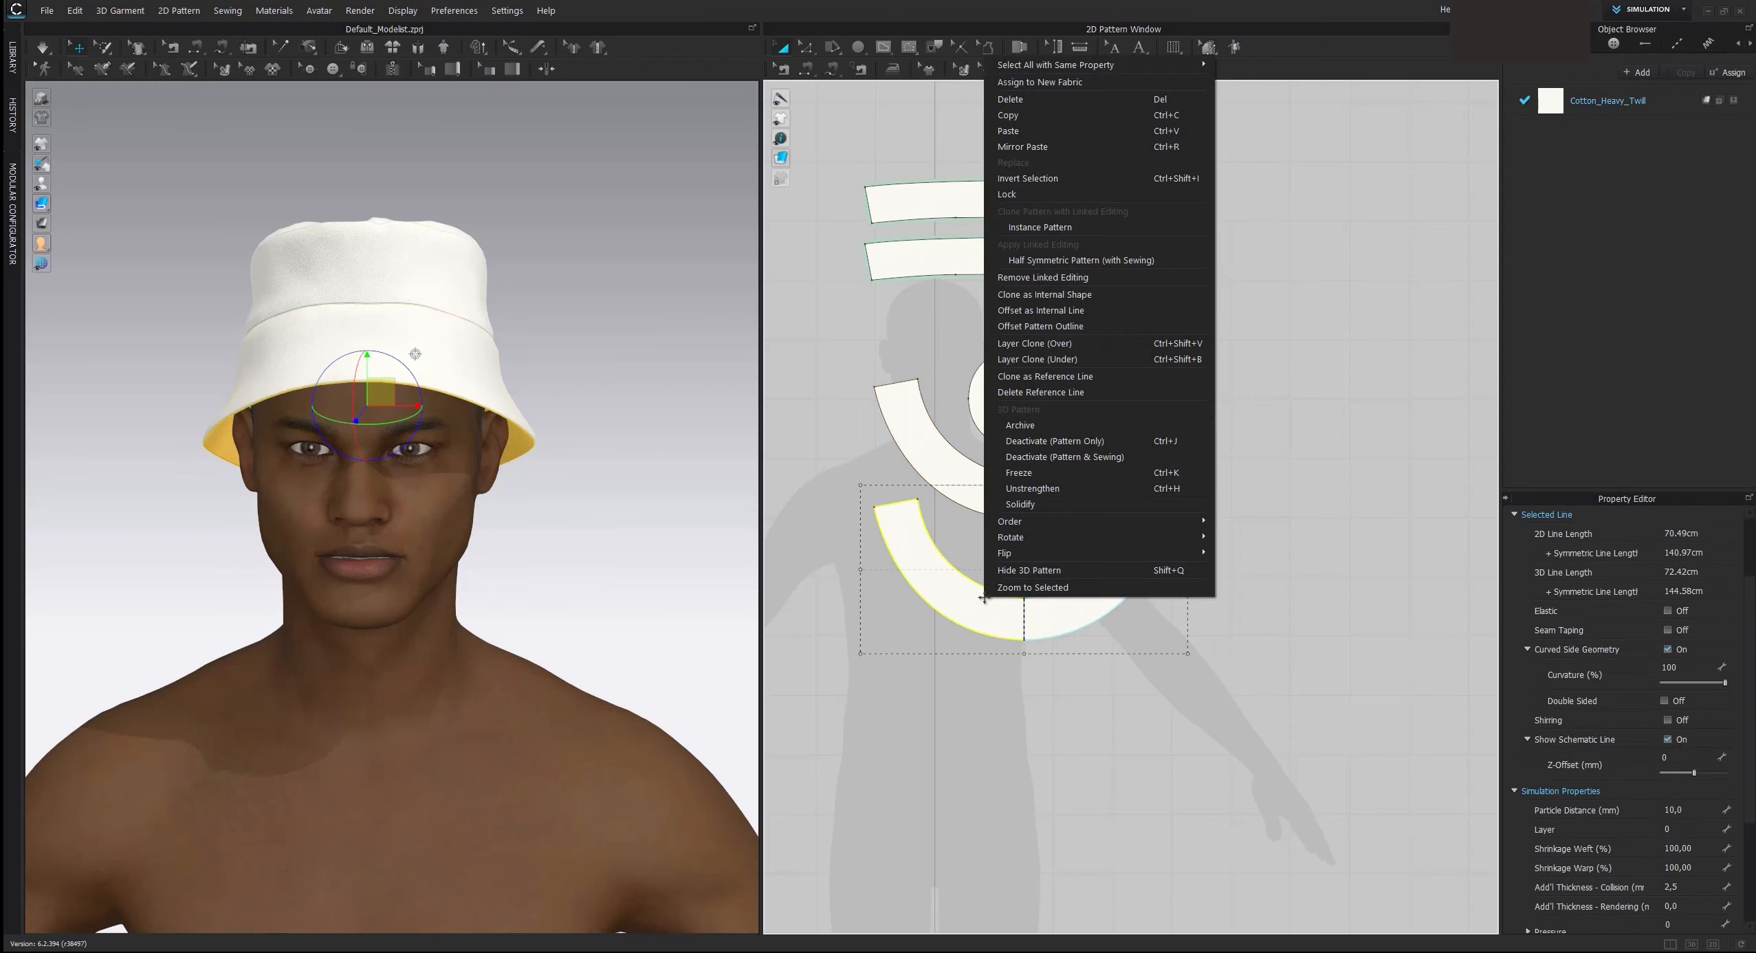
click(1029, 261)
click(884, 343)
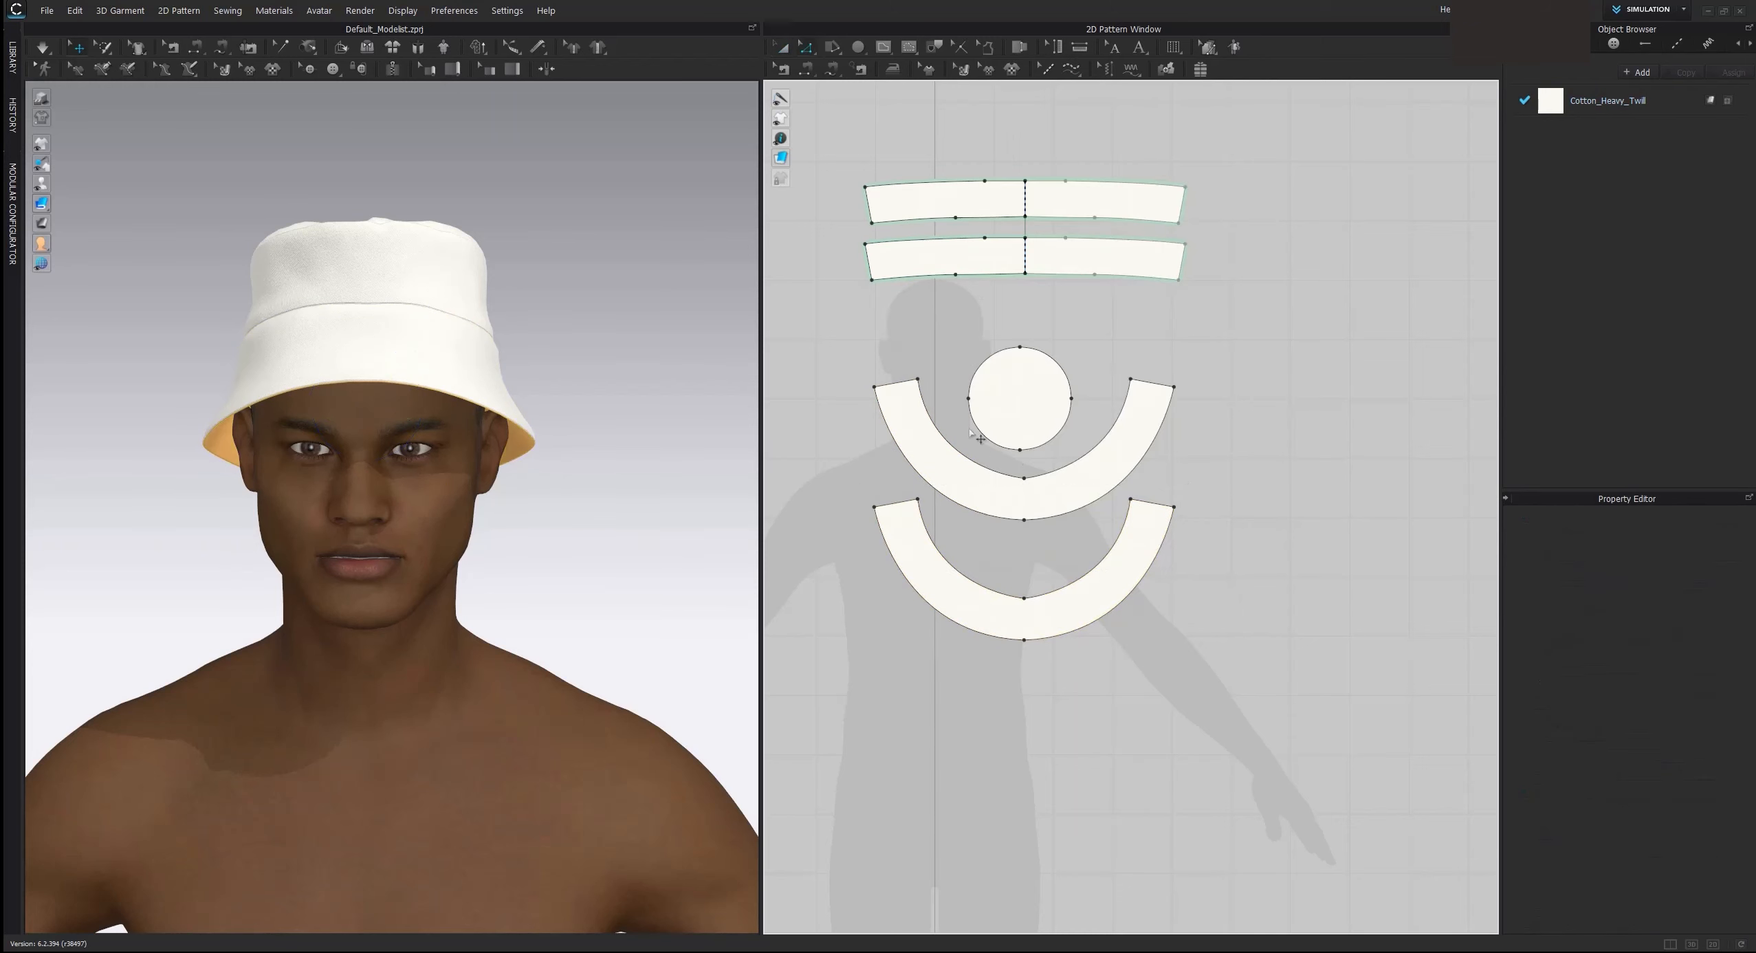
Step: Convert the centre points on the inner and outer edges of both brim patterns to curve points
click(1024, 477)
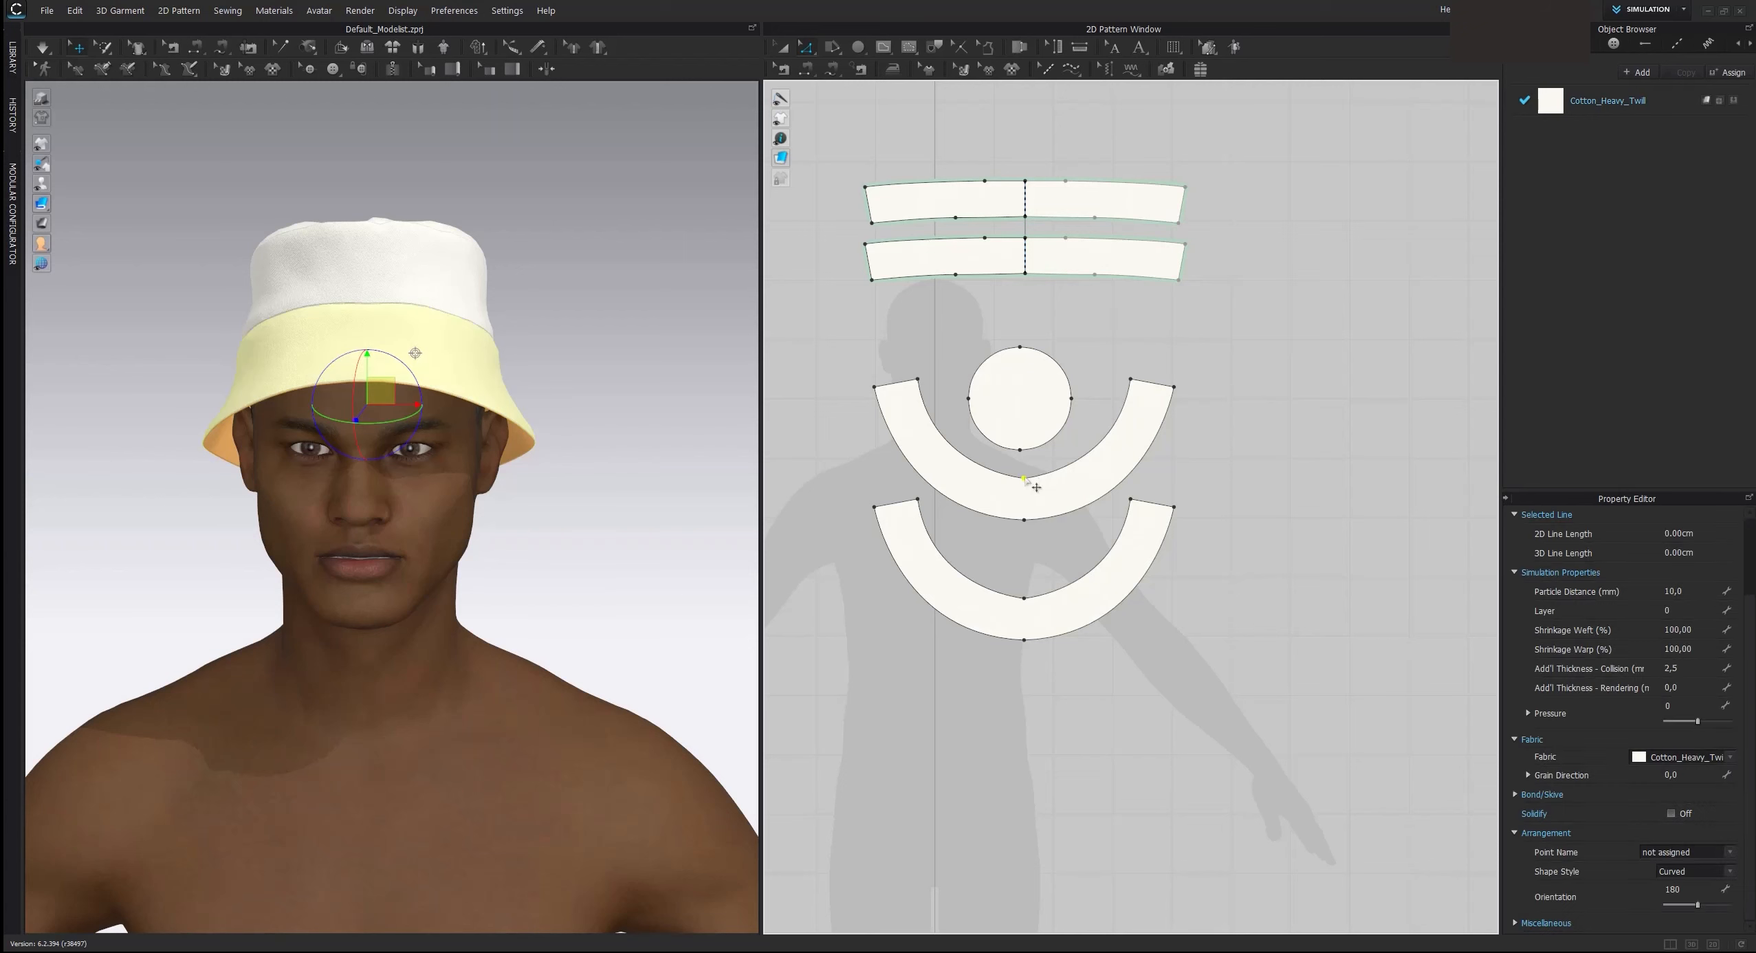
shift+click(1025, 598)
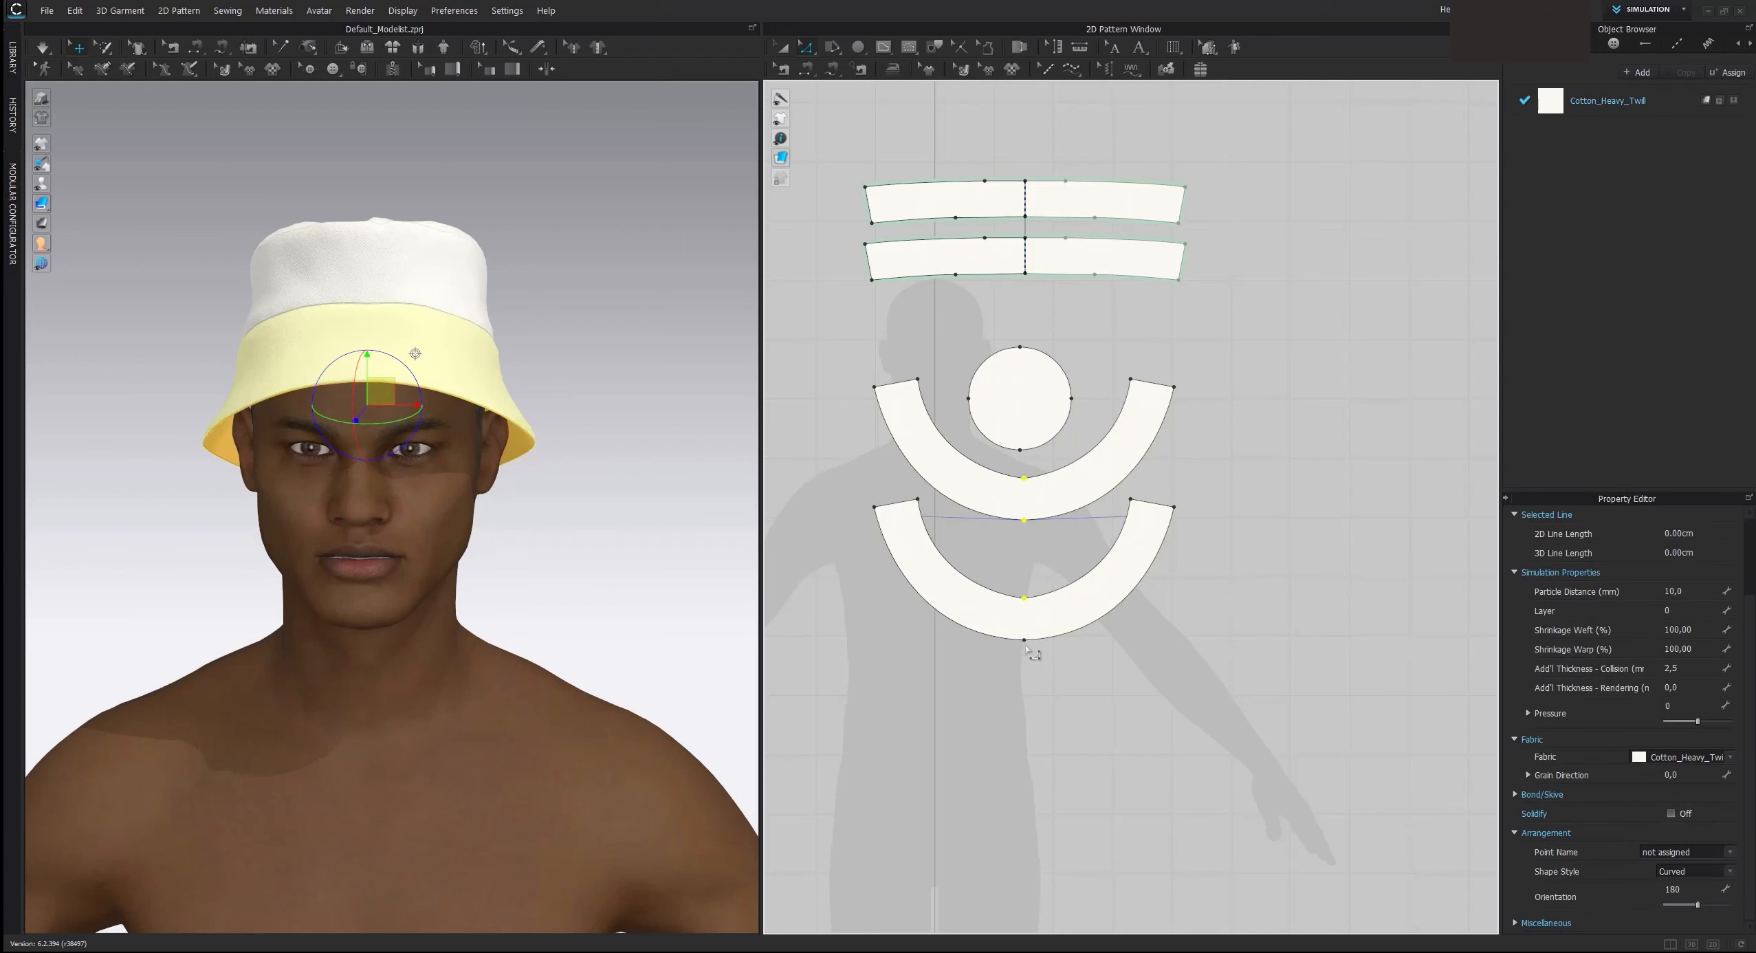
shift+click(1025, 639)
right_click(1025, 641)
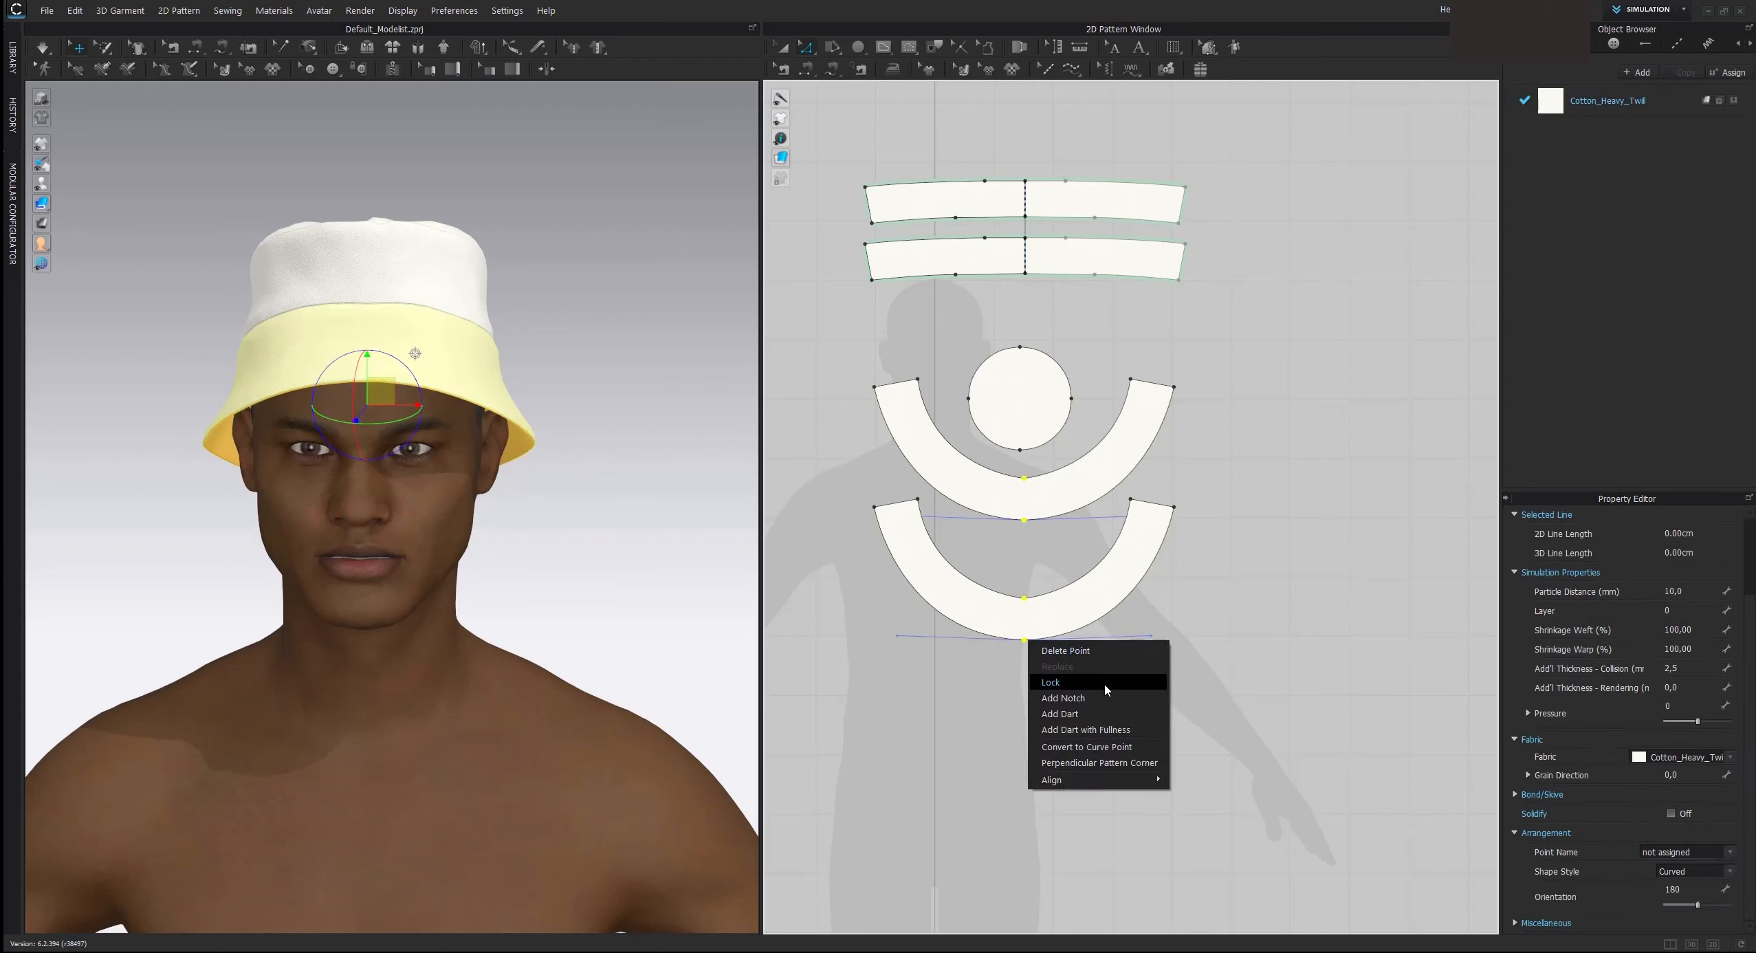
click(1103, 747)
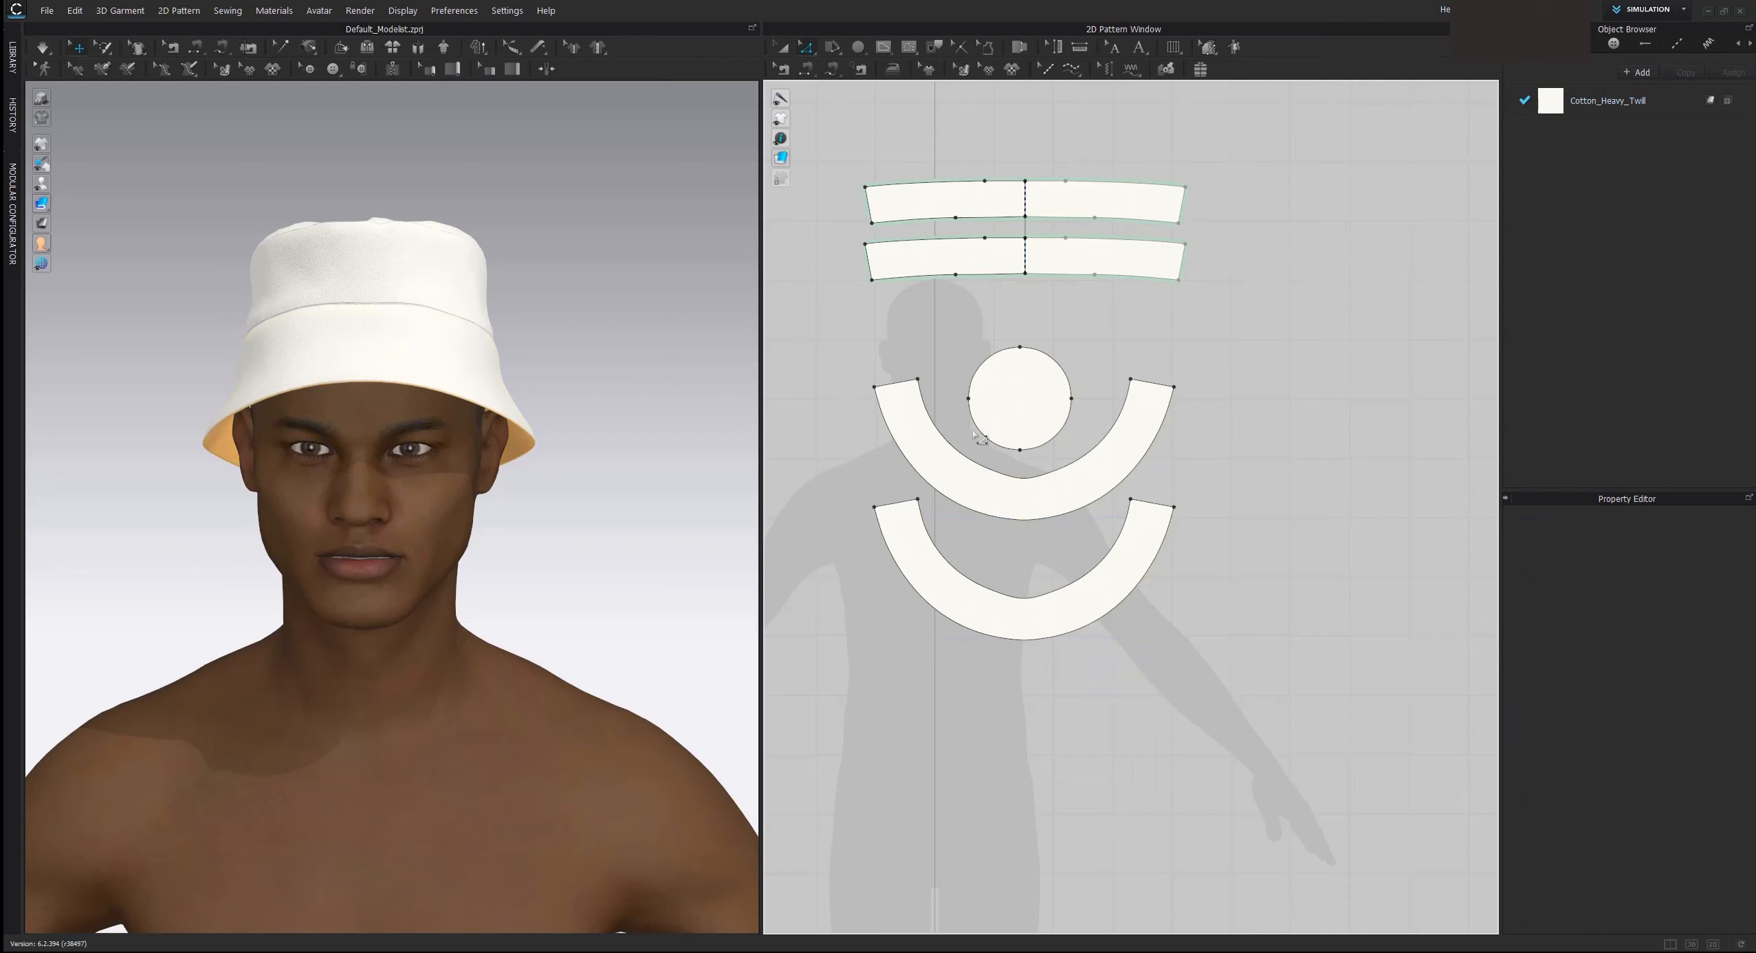
Step: Distribute 4 internal lines between the inner and outer edges of the outer brim, with a 1.49 cm offset
click(1112, 432)
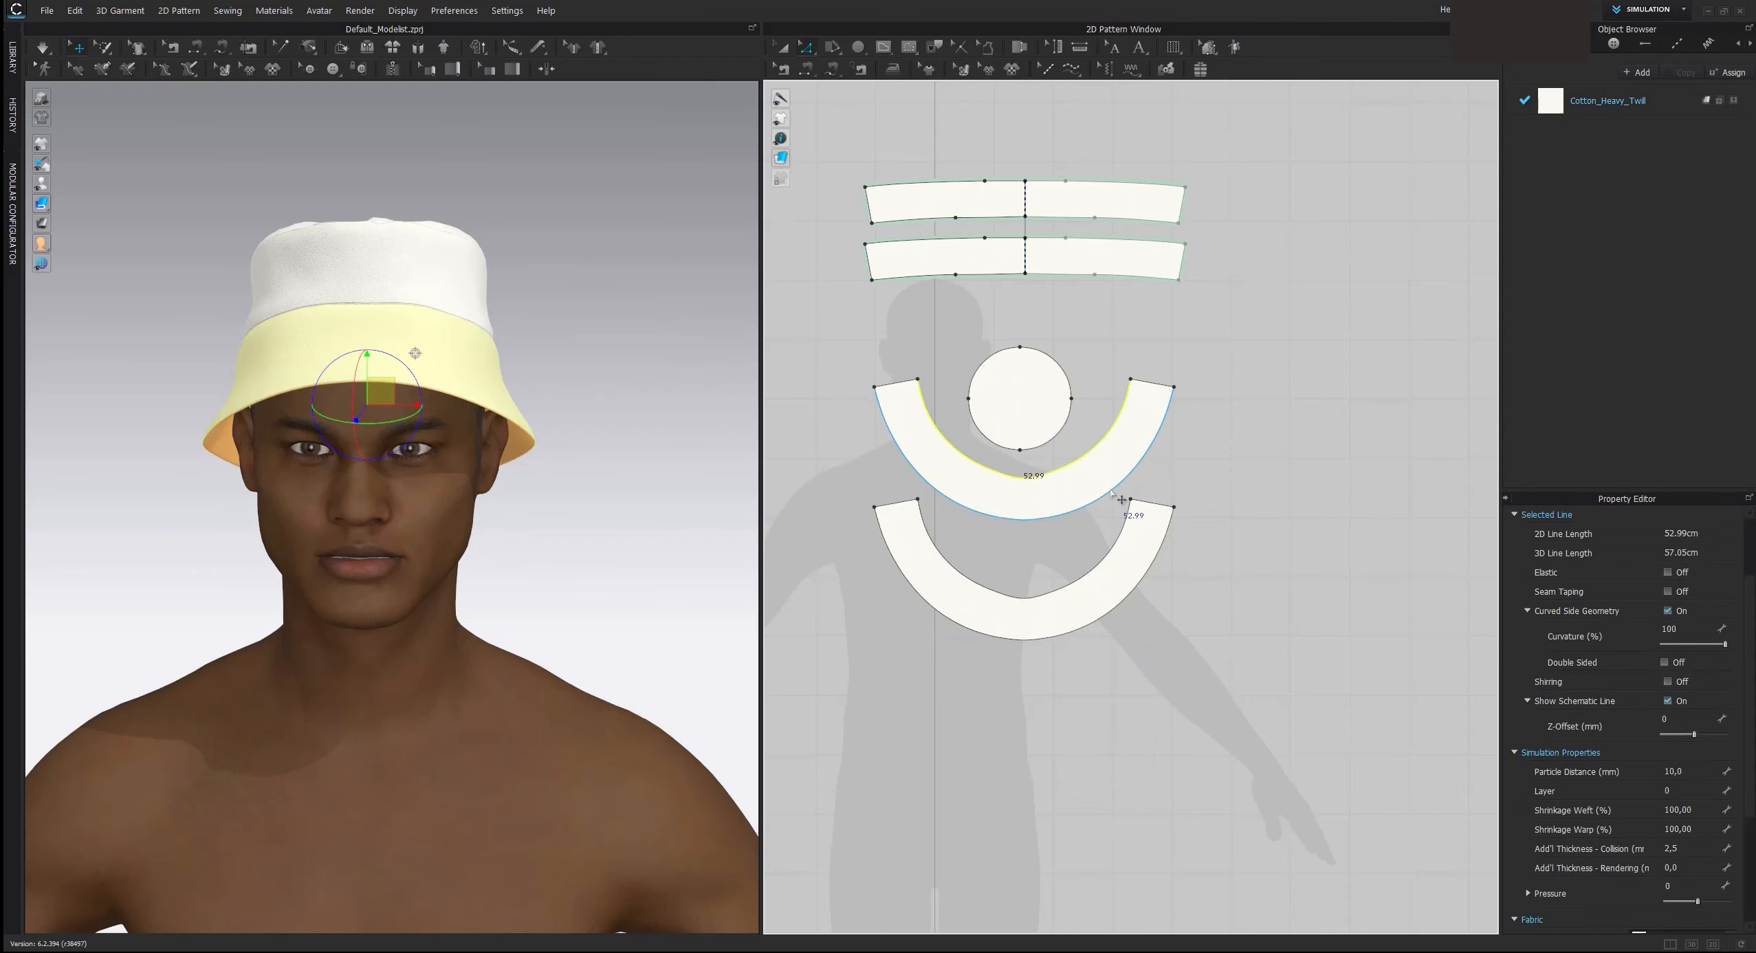
click(1101, 434)
click(1112, 450)
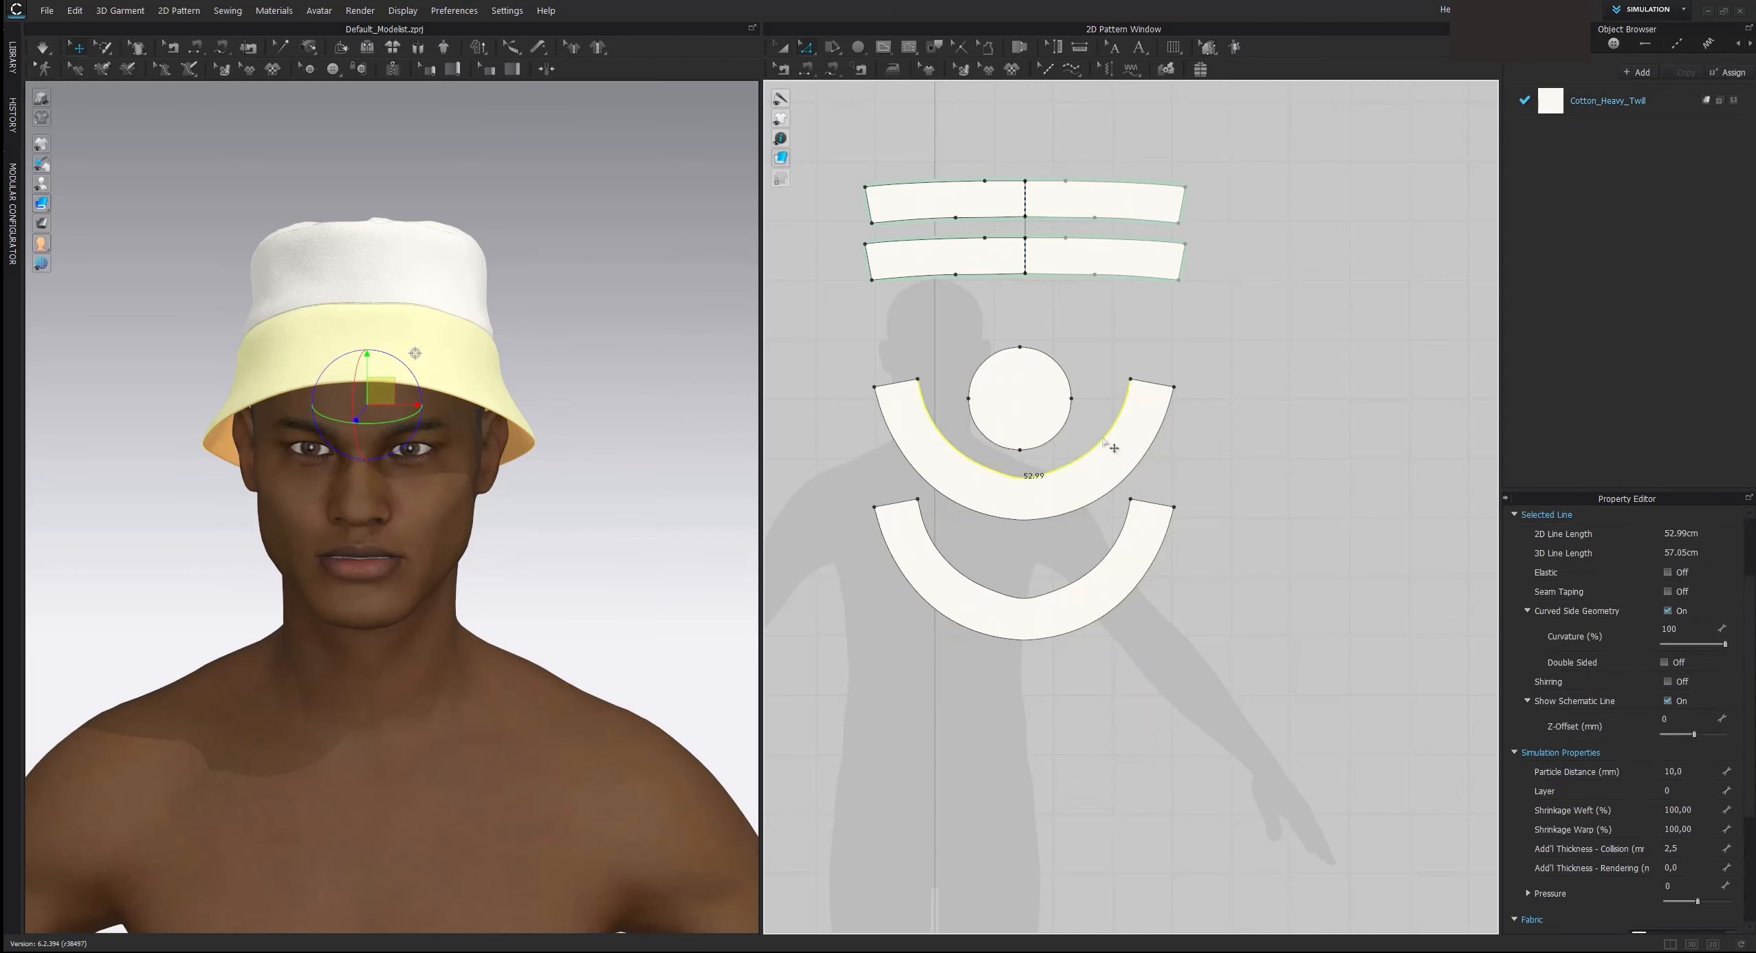
shift+click(1121, 486)
right_click(1121, 488)
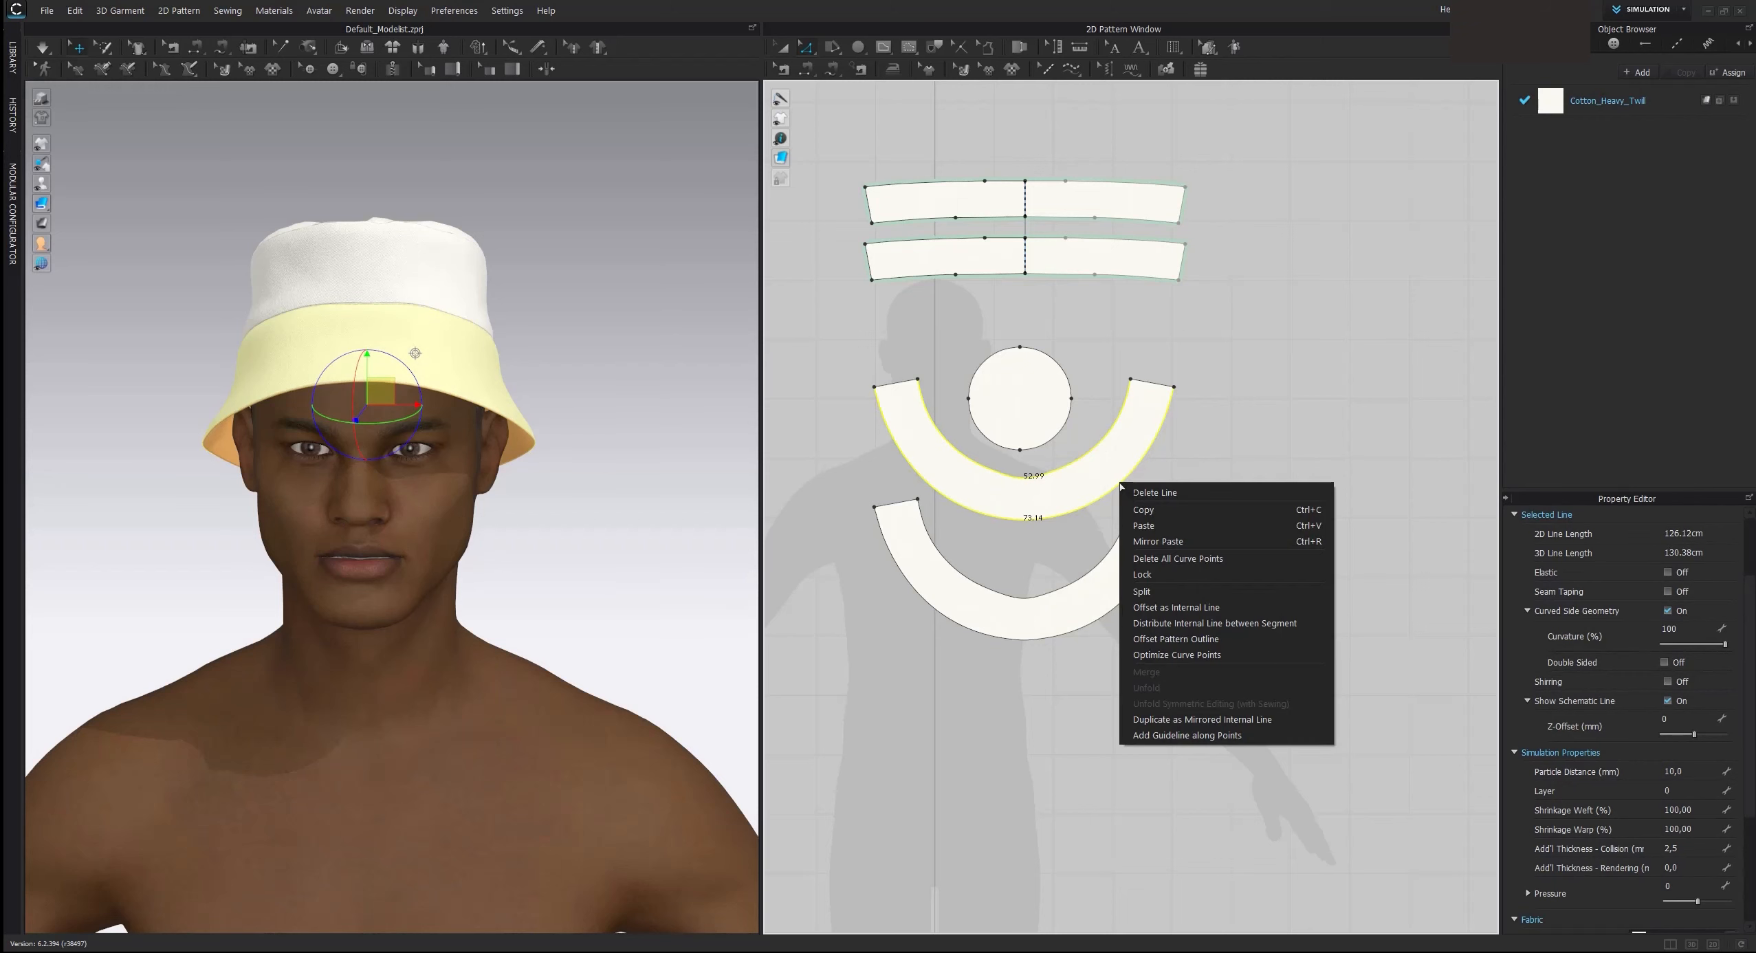
click(1250, 624)
drag(949, 338, 839, 351)
click(874, 387)
click(873, 388)
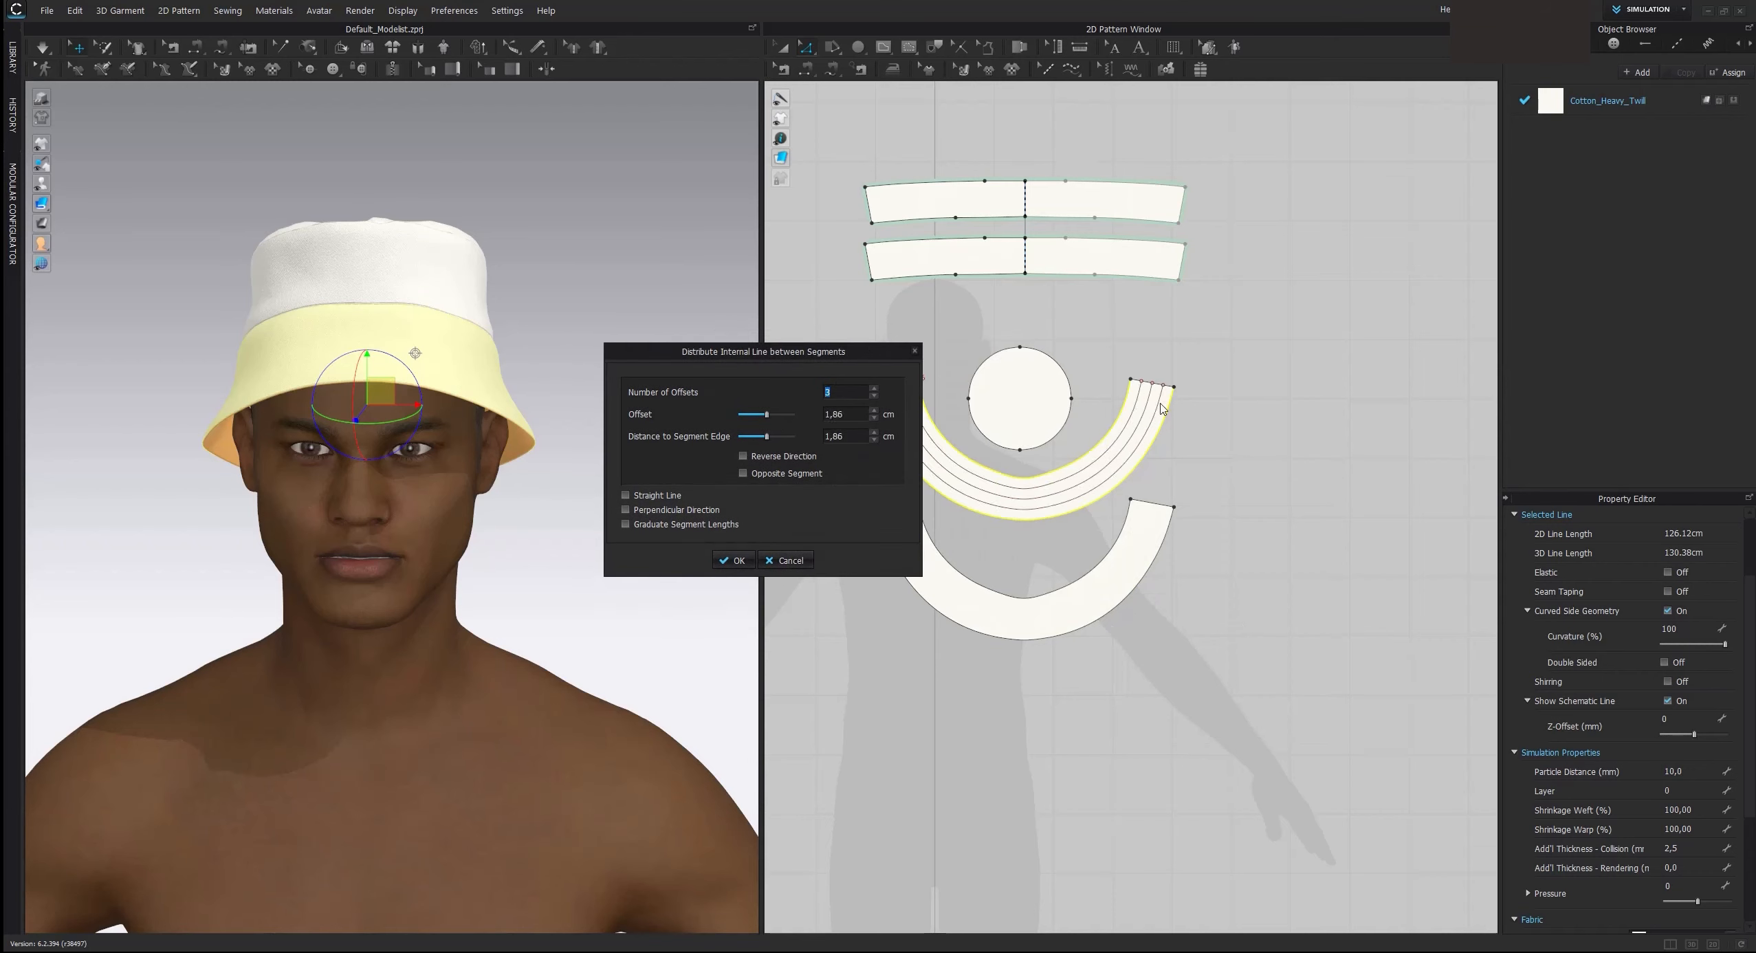
click(874, 389)
click(874, 388)
click(874, 388)
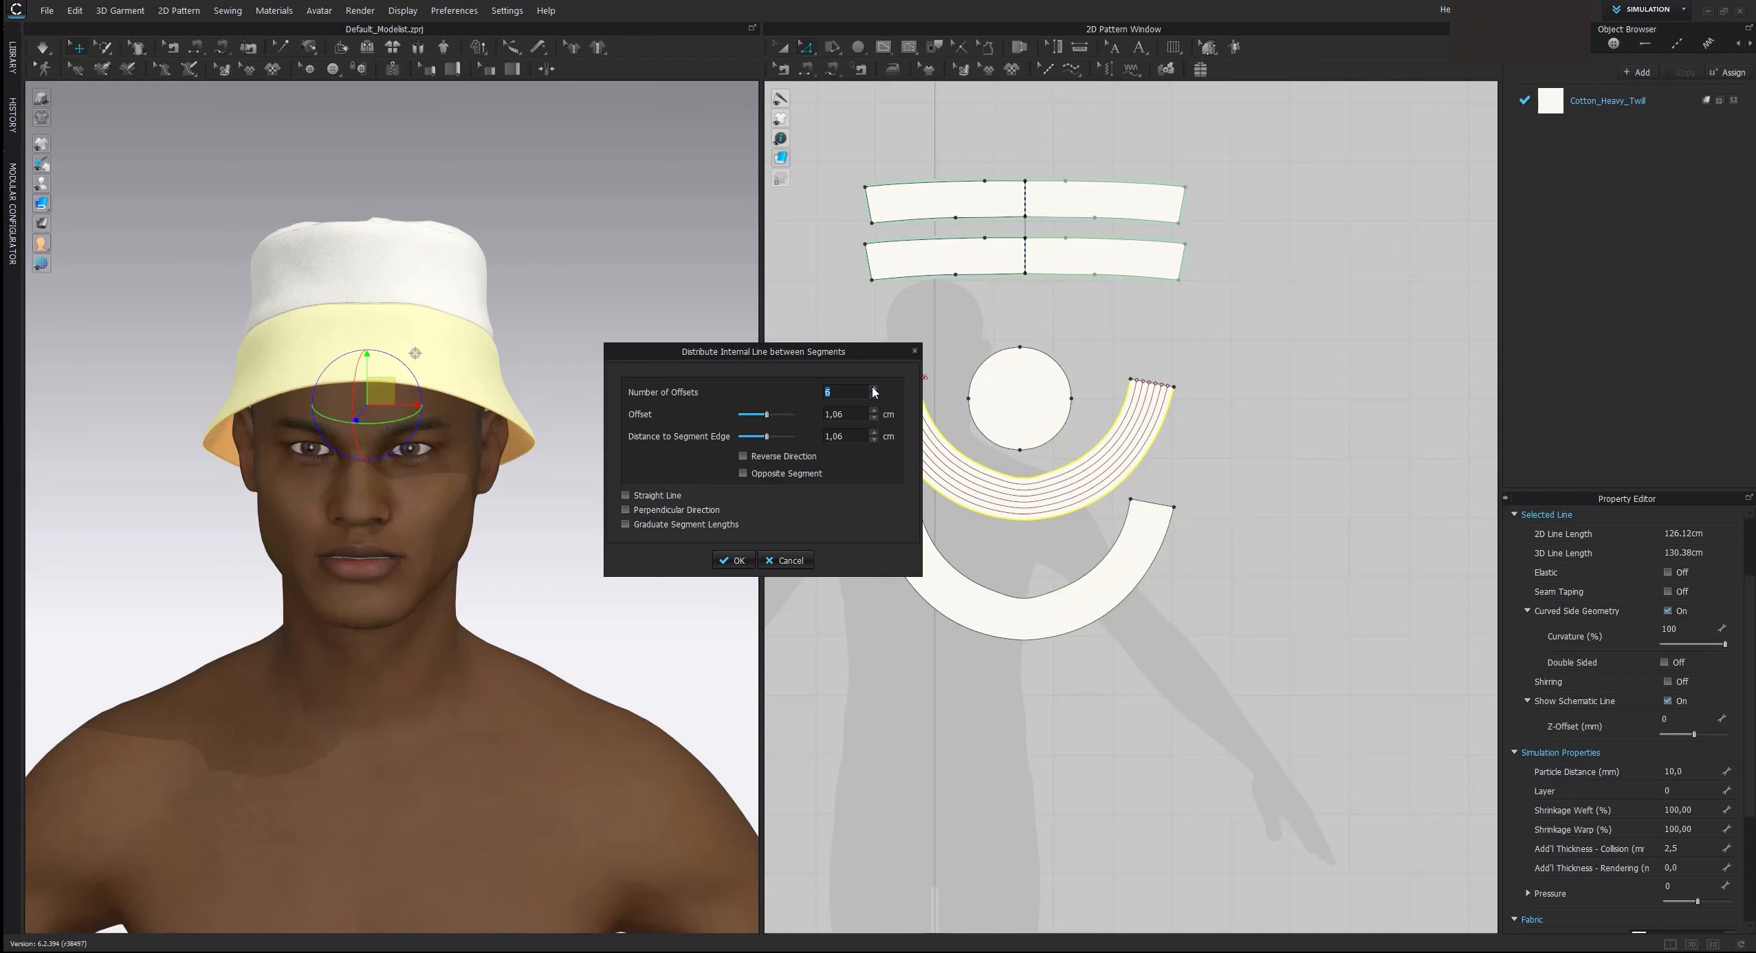
click(874, 395)
click(874, 395)
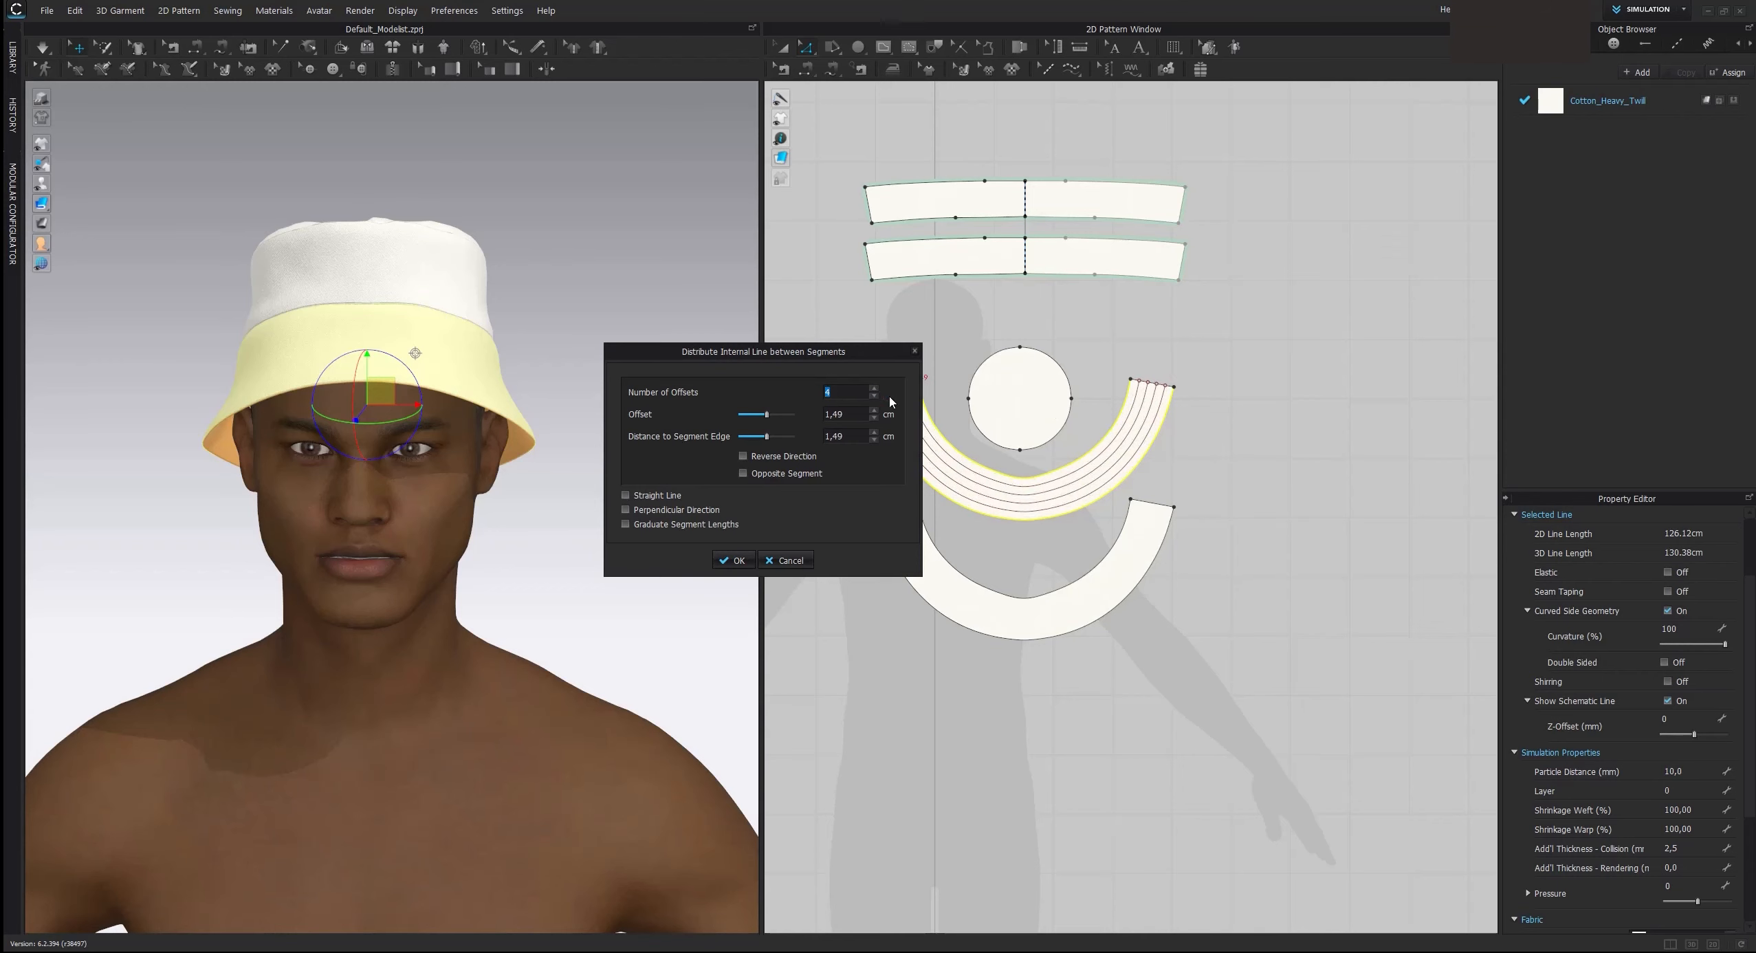
click(736, 560)
Step: Distribute 4 internal lines at a 1.49 cm offset across the brim's under-layer clone, and simulate the hat
click(980, 576)
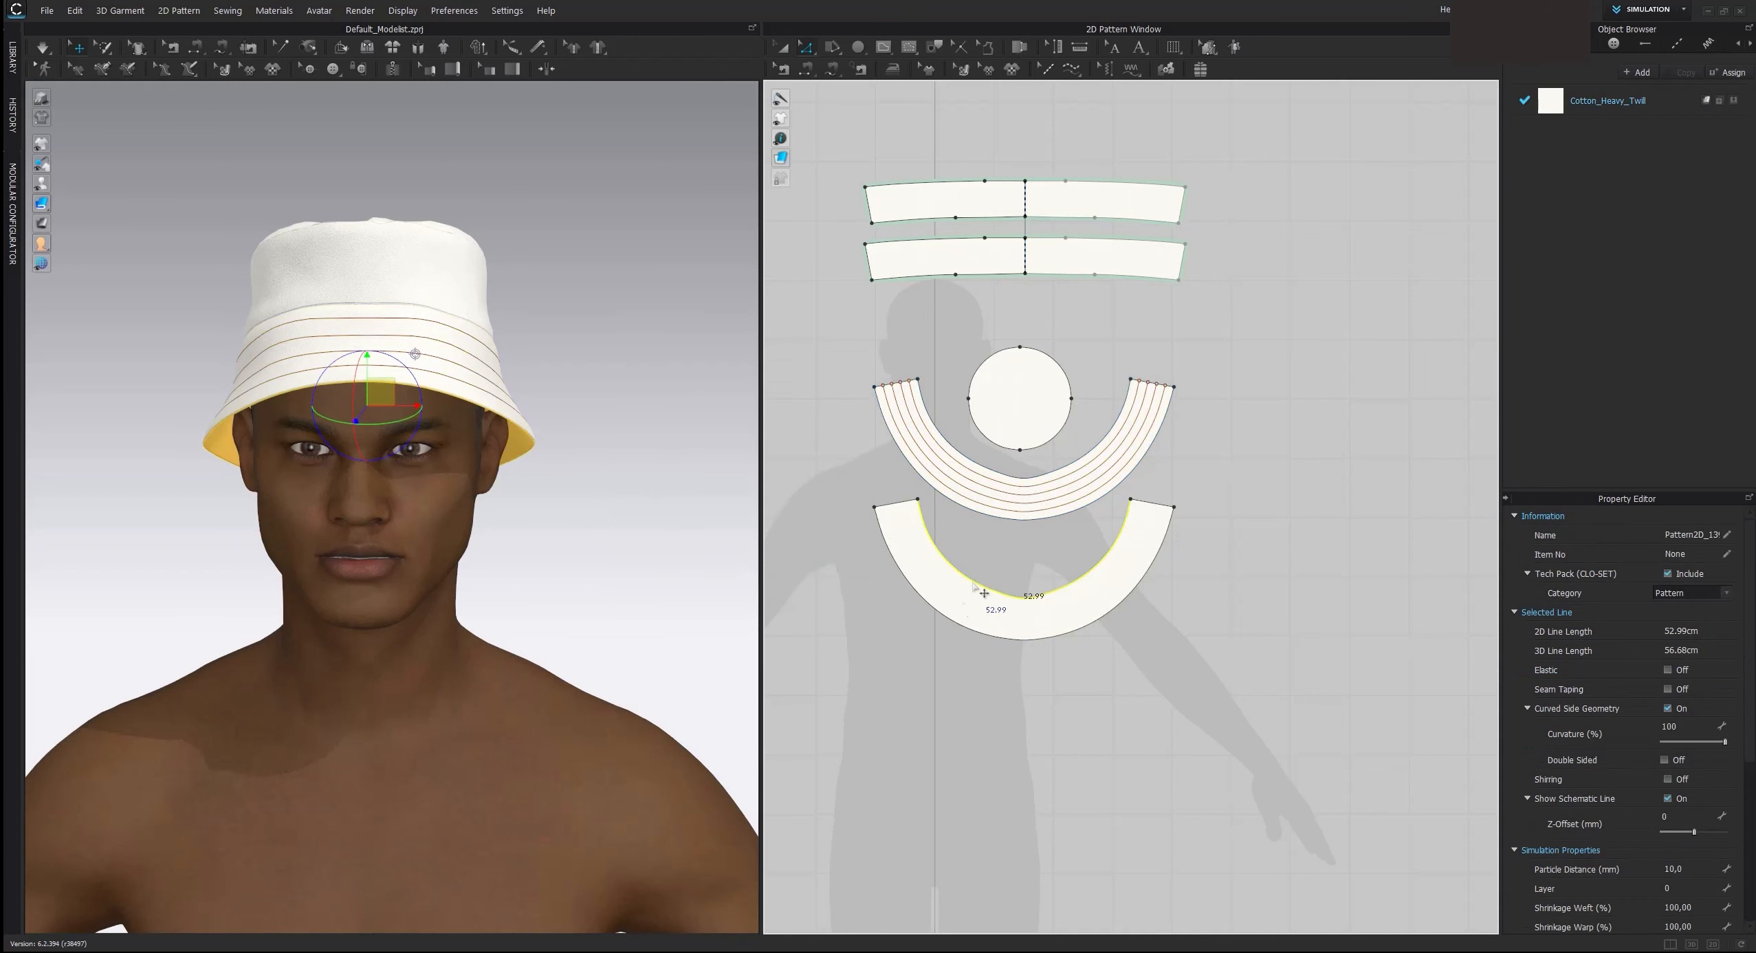
right_click(955, 617)
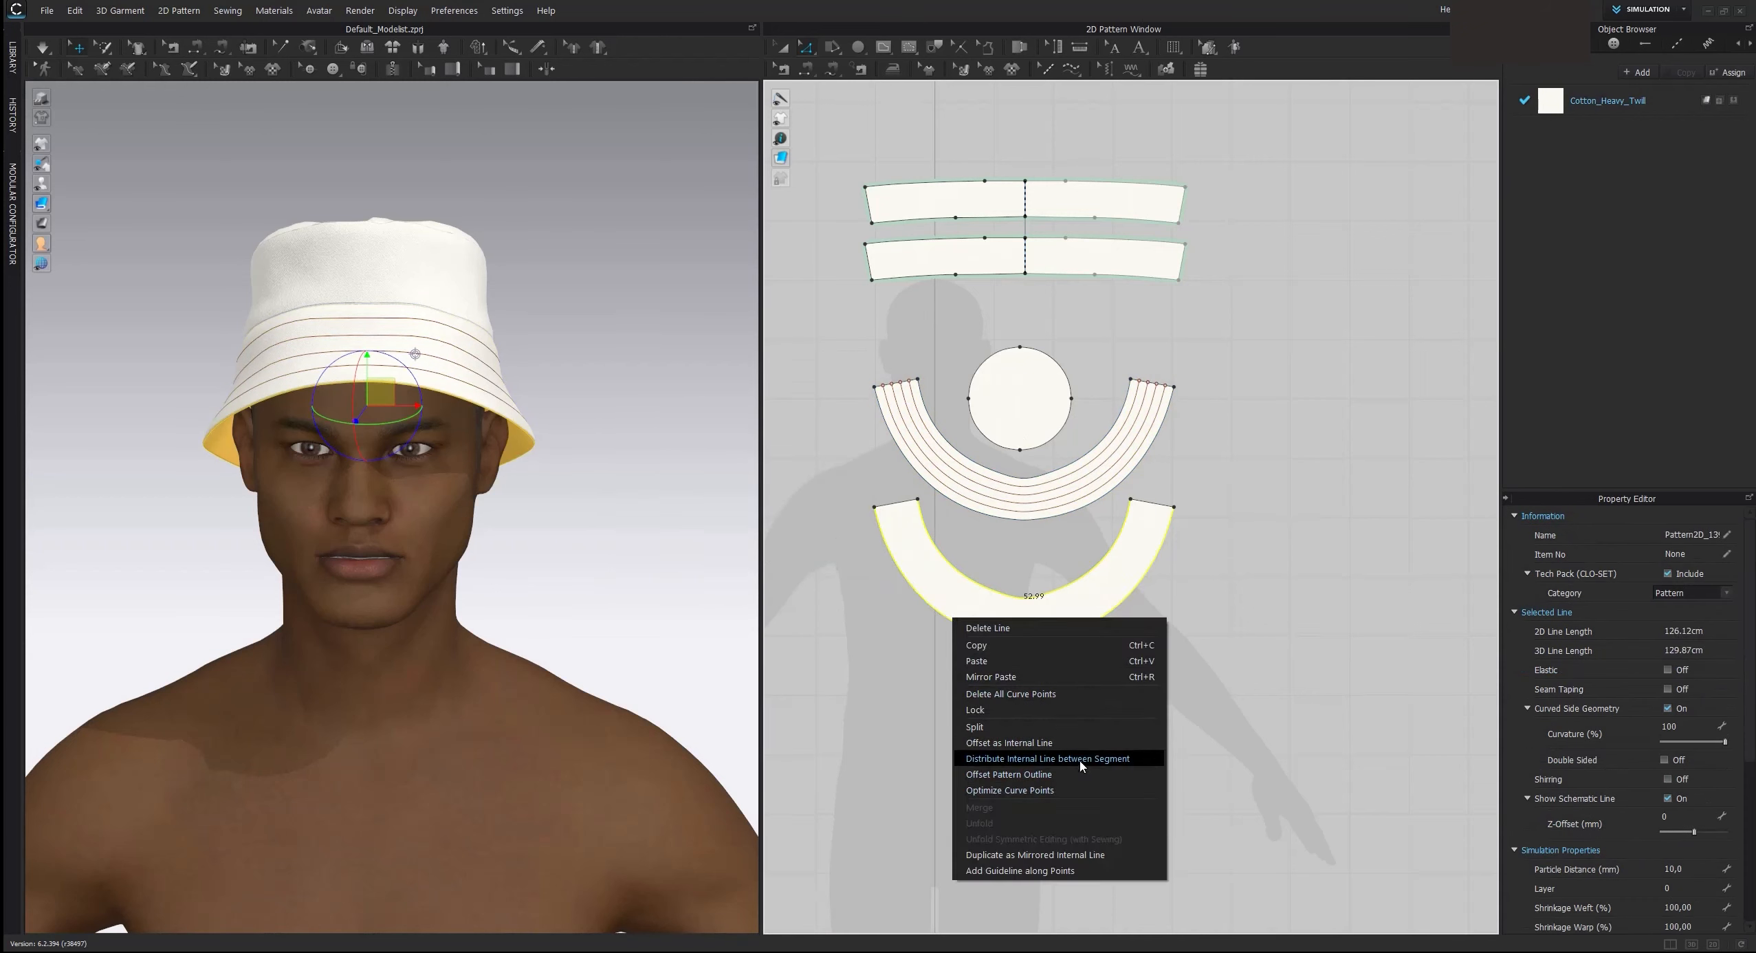
click(1081, 758)
click(985, 376)
click(985, 376)
click(985, 375)
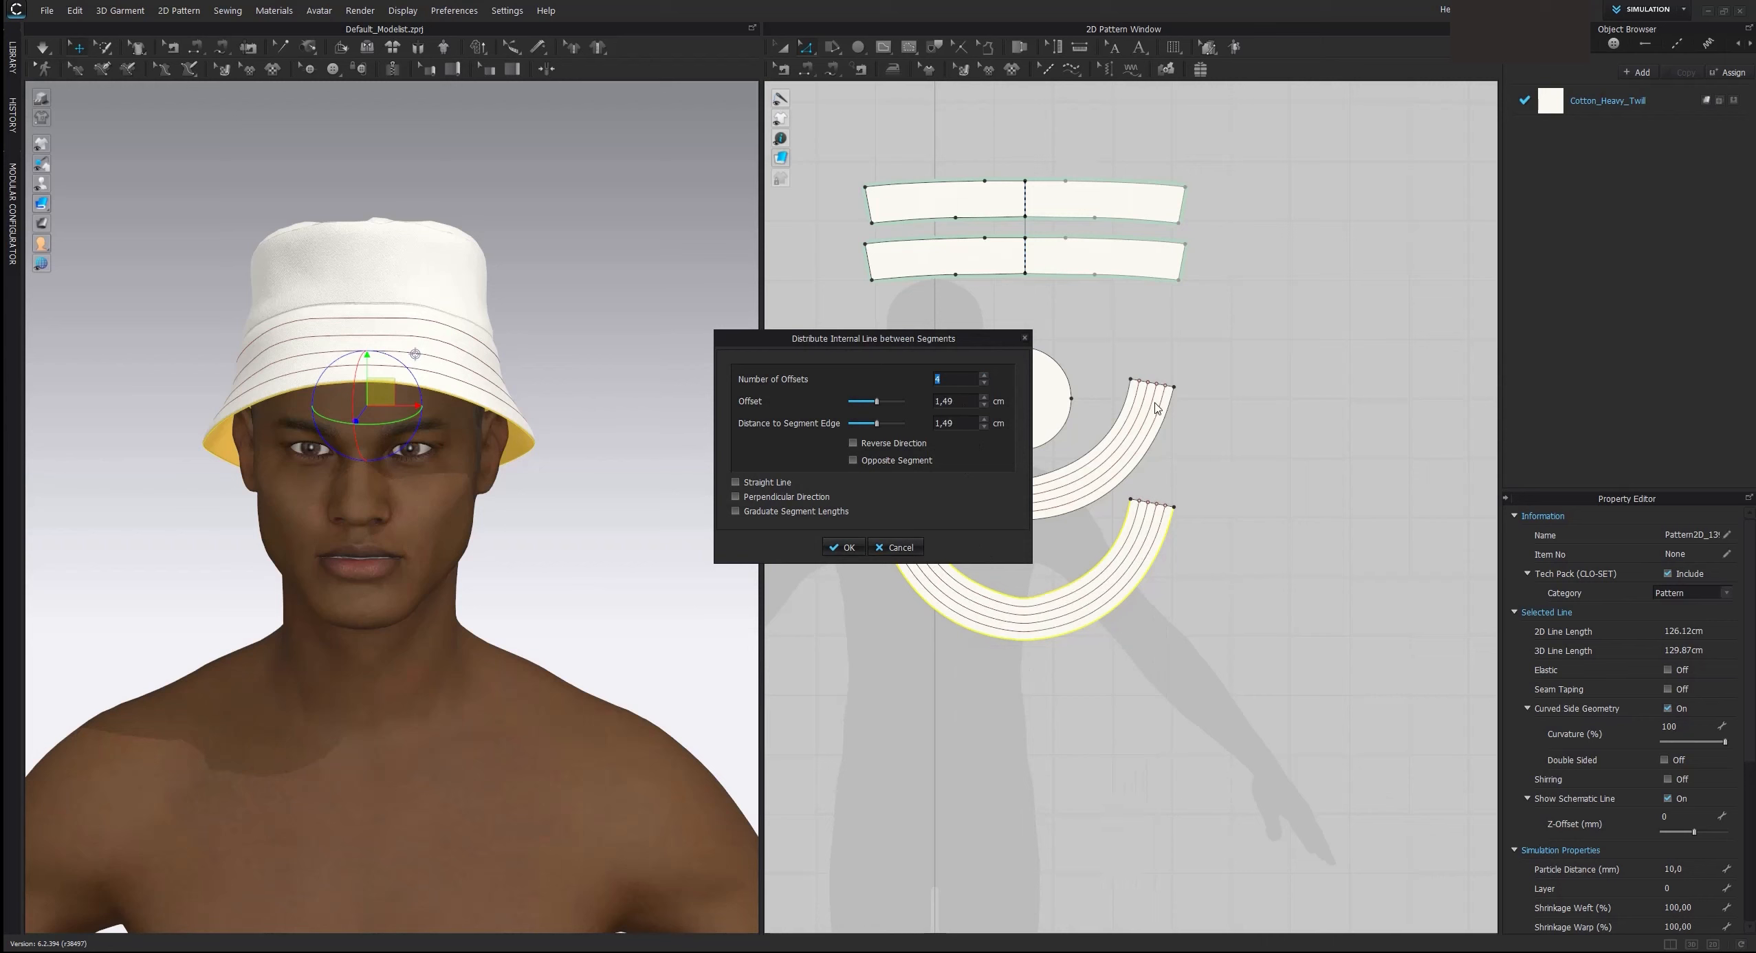
click(844, 547)
click(842, 501)
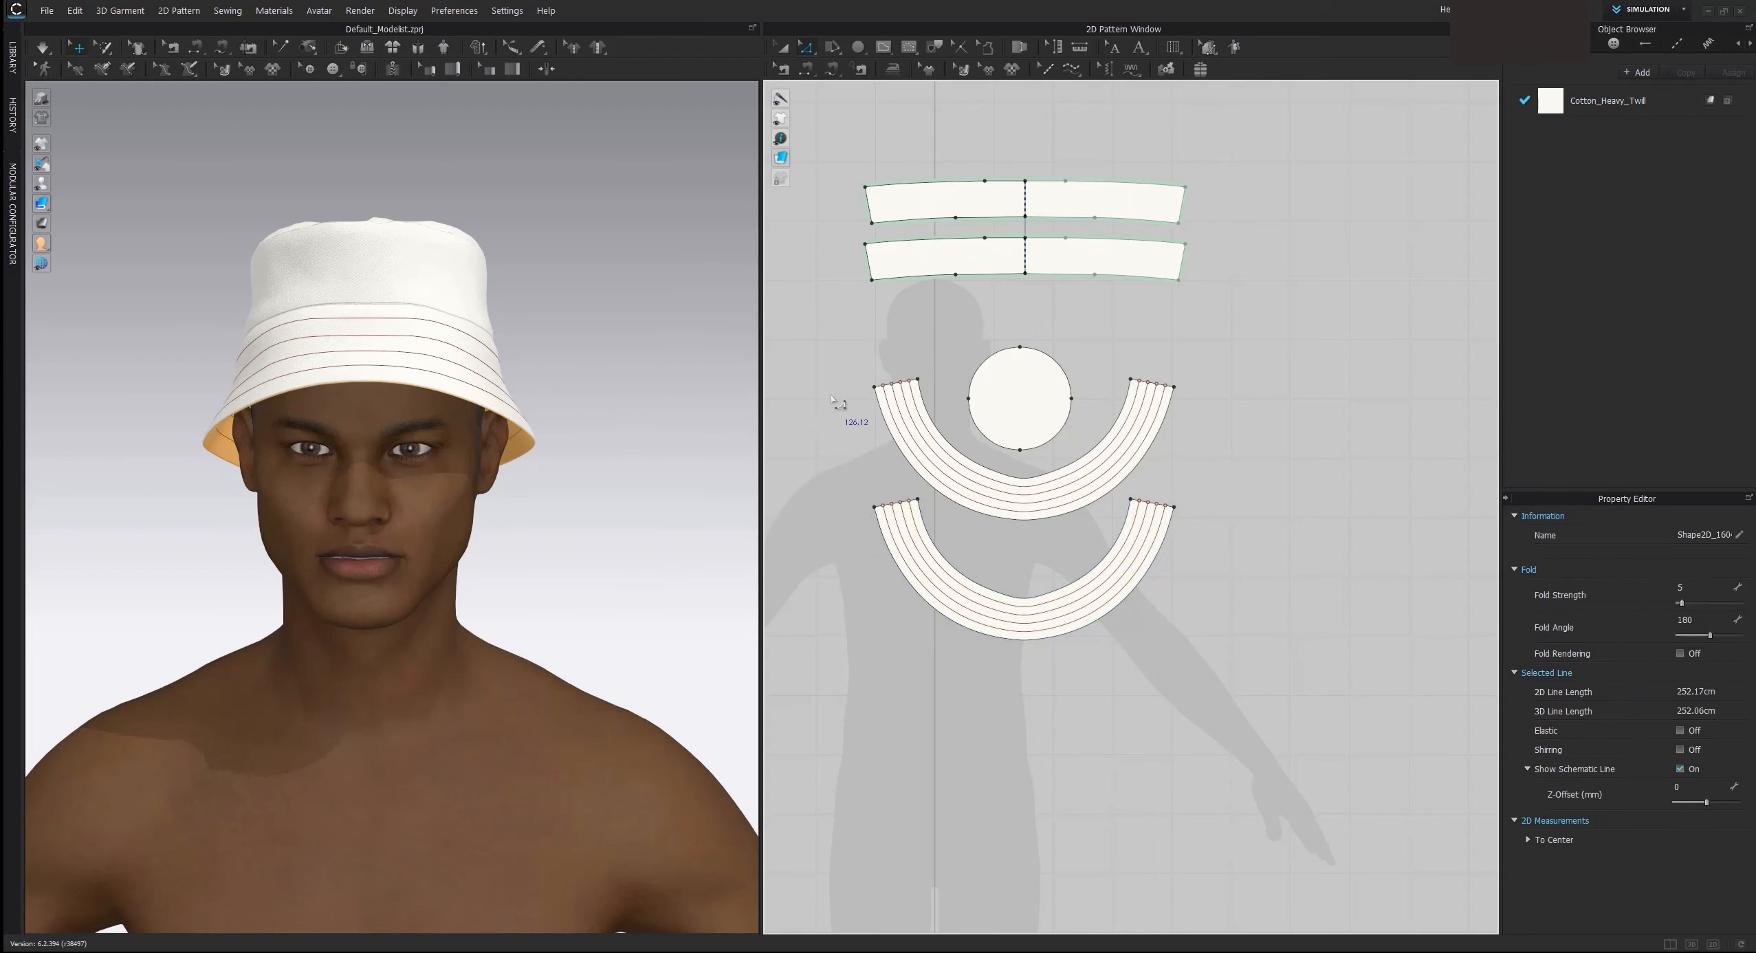
key(space)
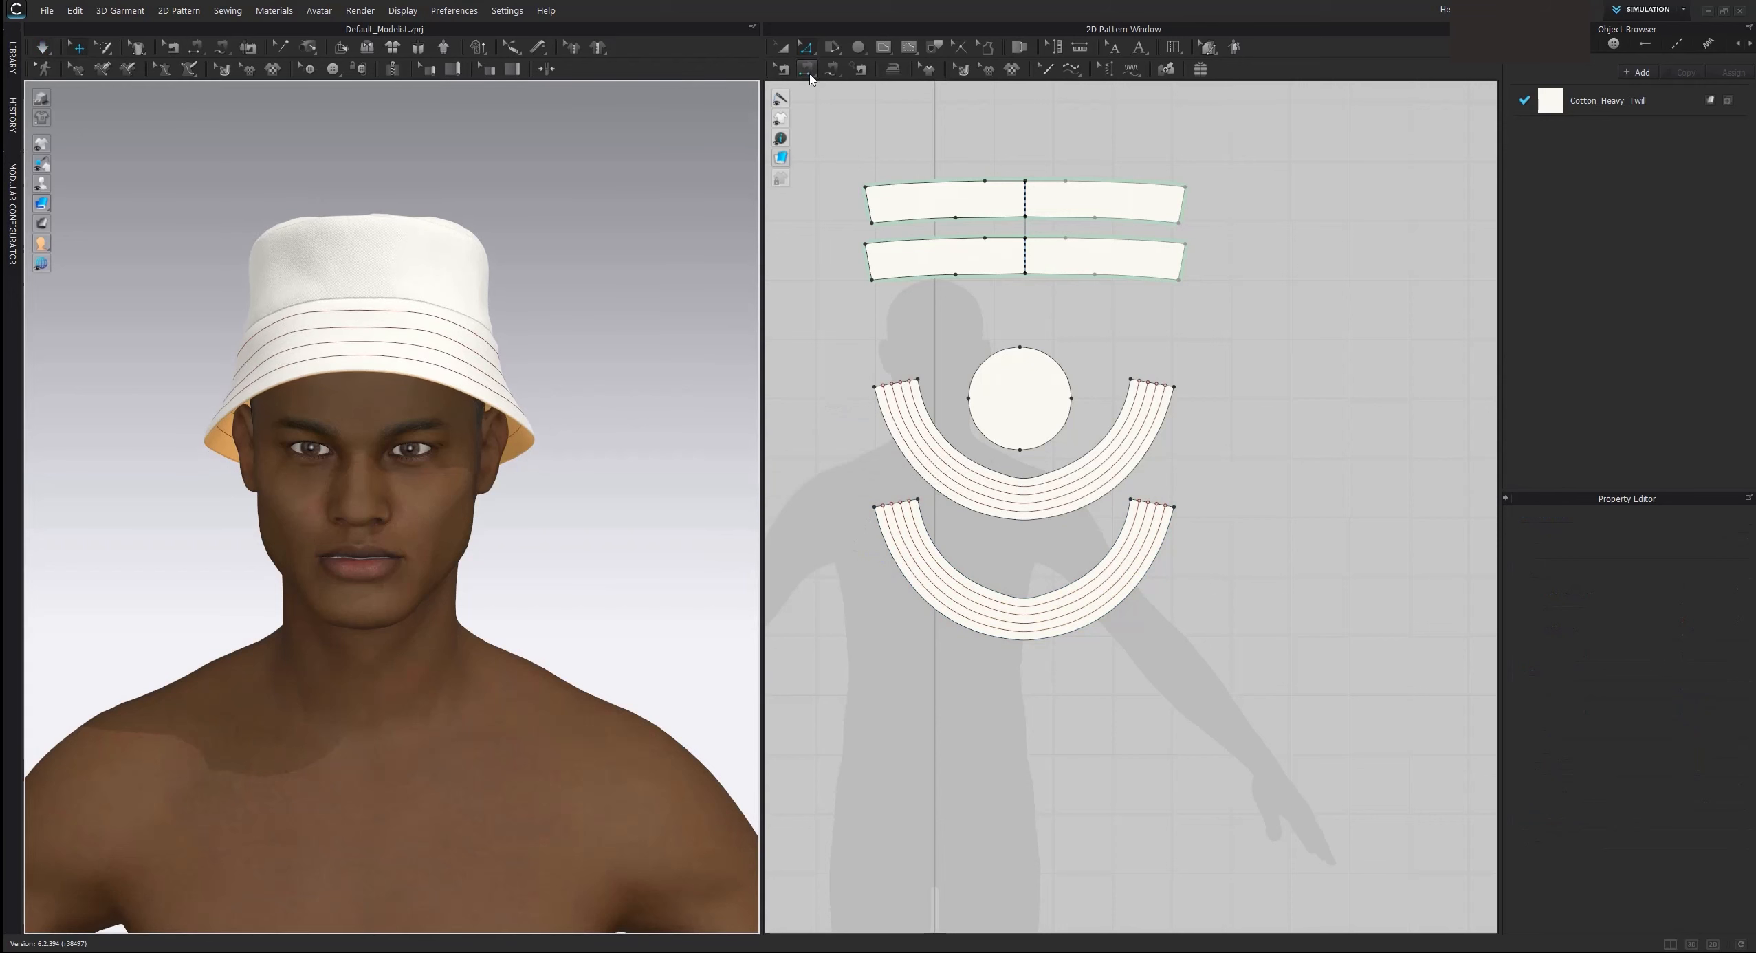
Step: Sew the outer brim's four internal lines to the matching lines on the under-layer brim, and simulate the hat
click(806, 69)
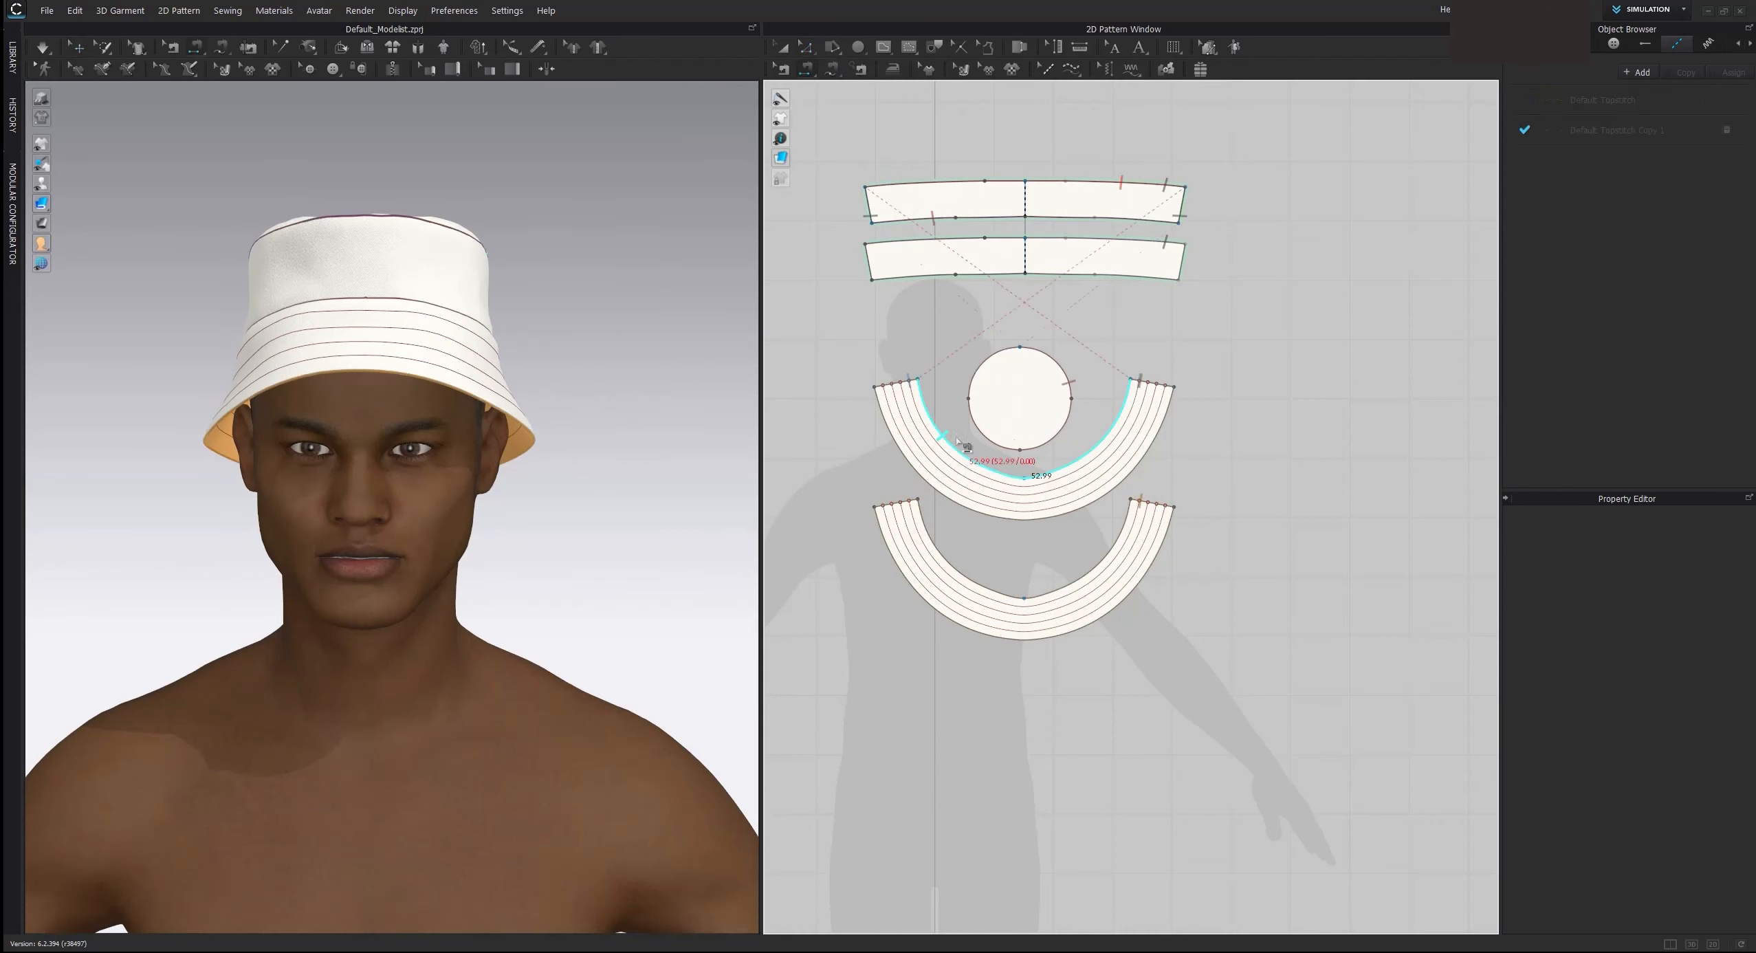
click(971, 475)
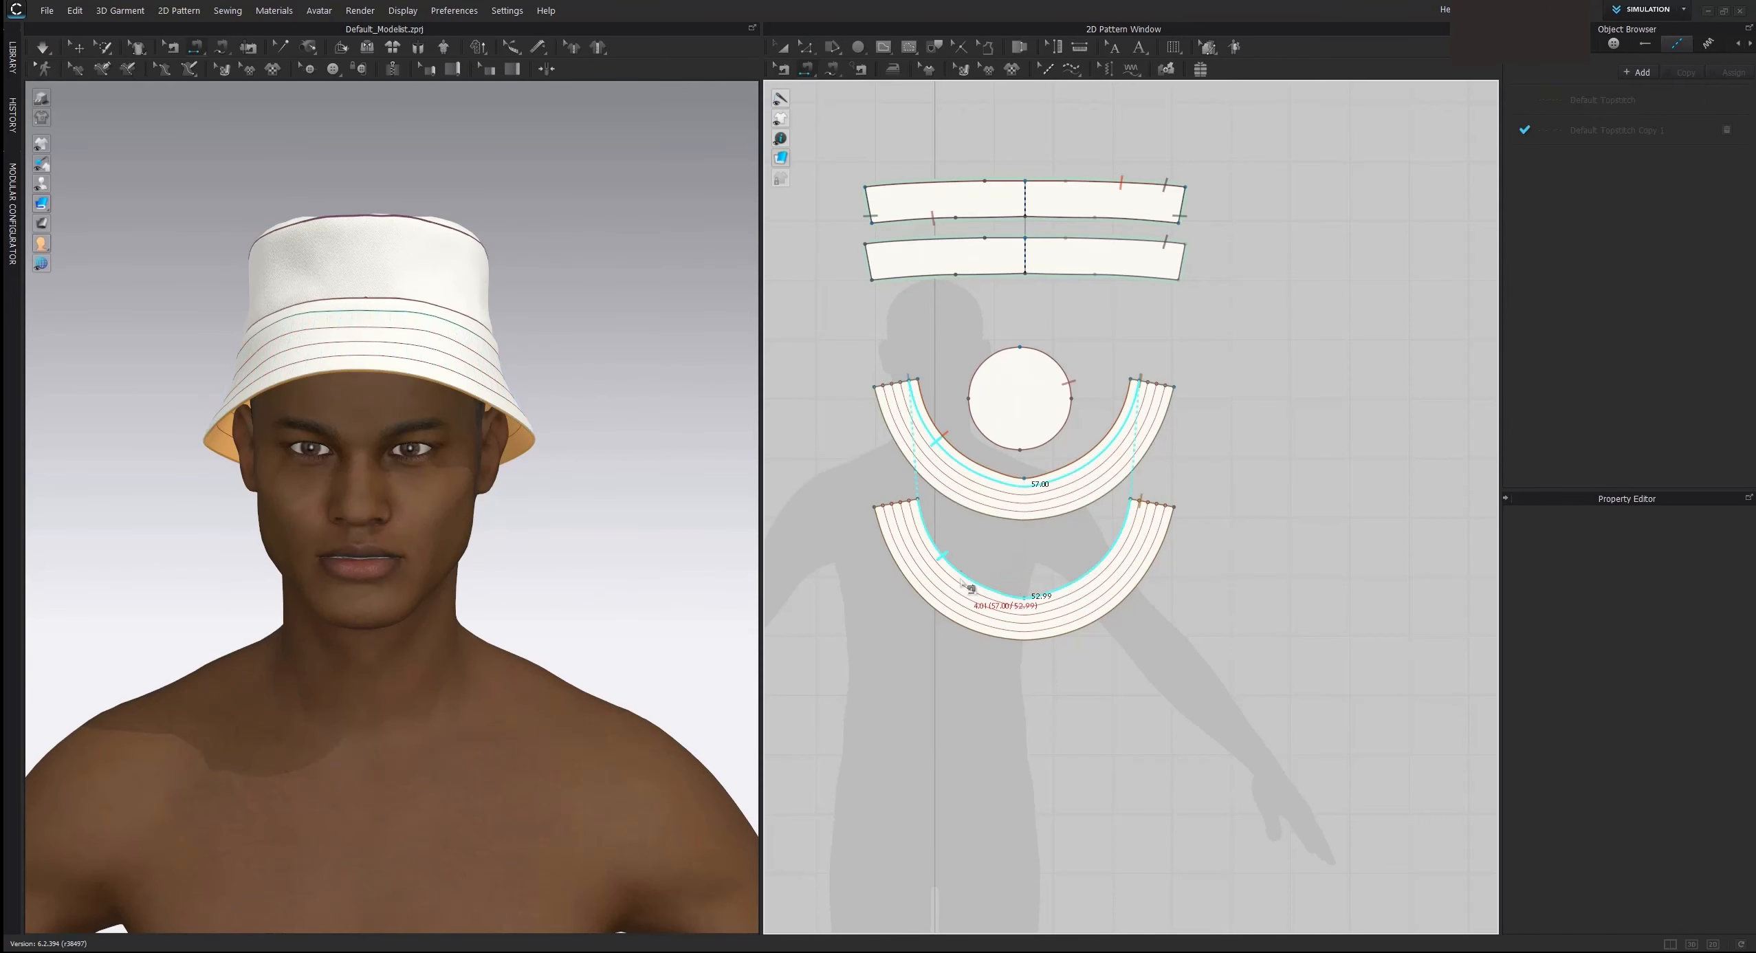
click(966, 583)
click(987, 484)
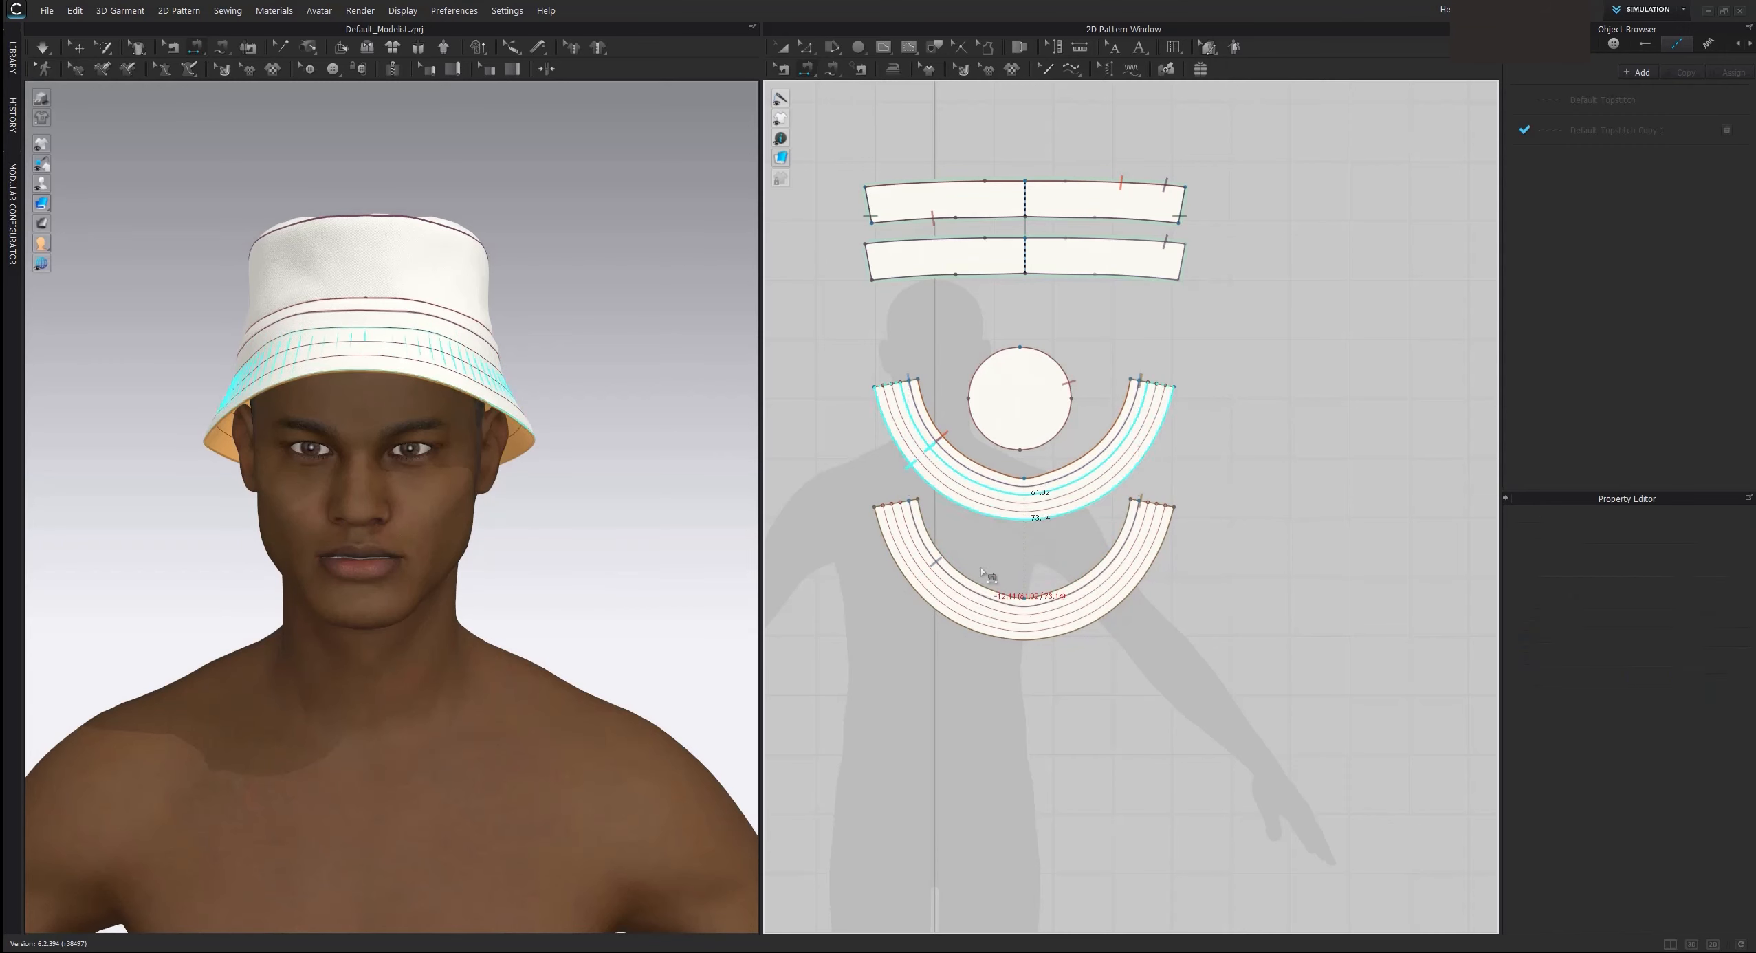
click(987, 603)
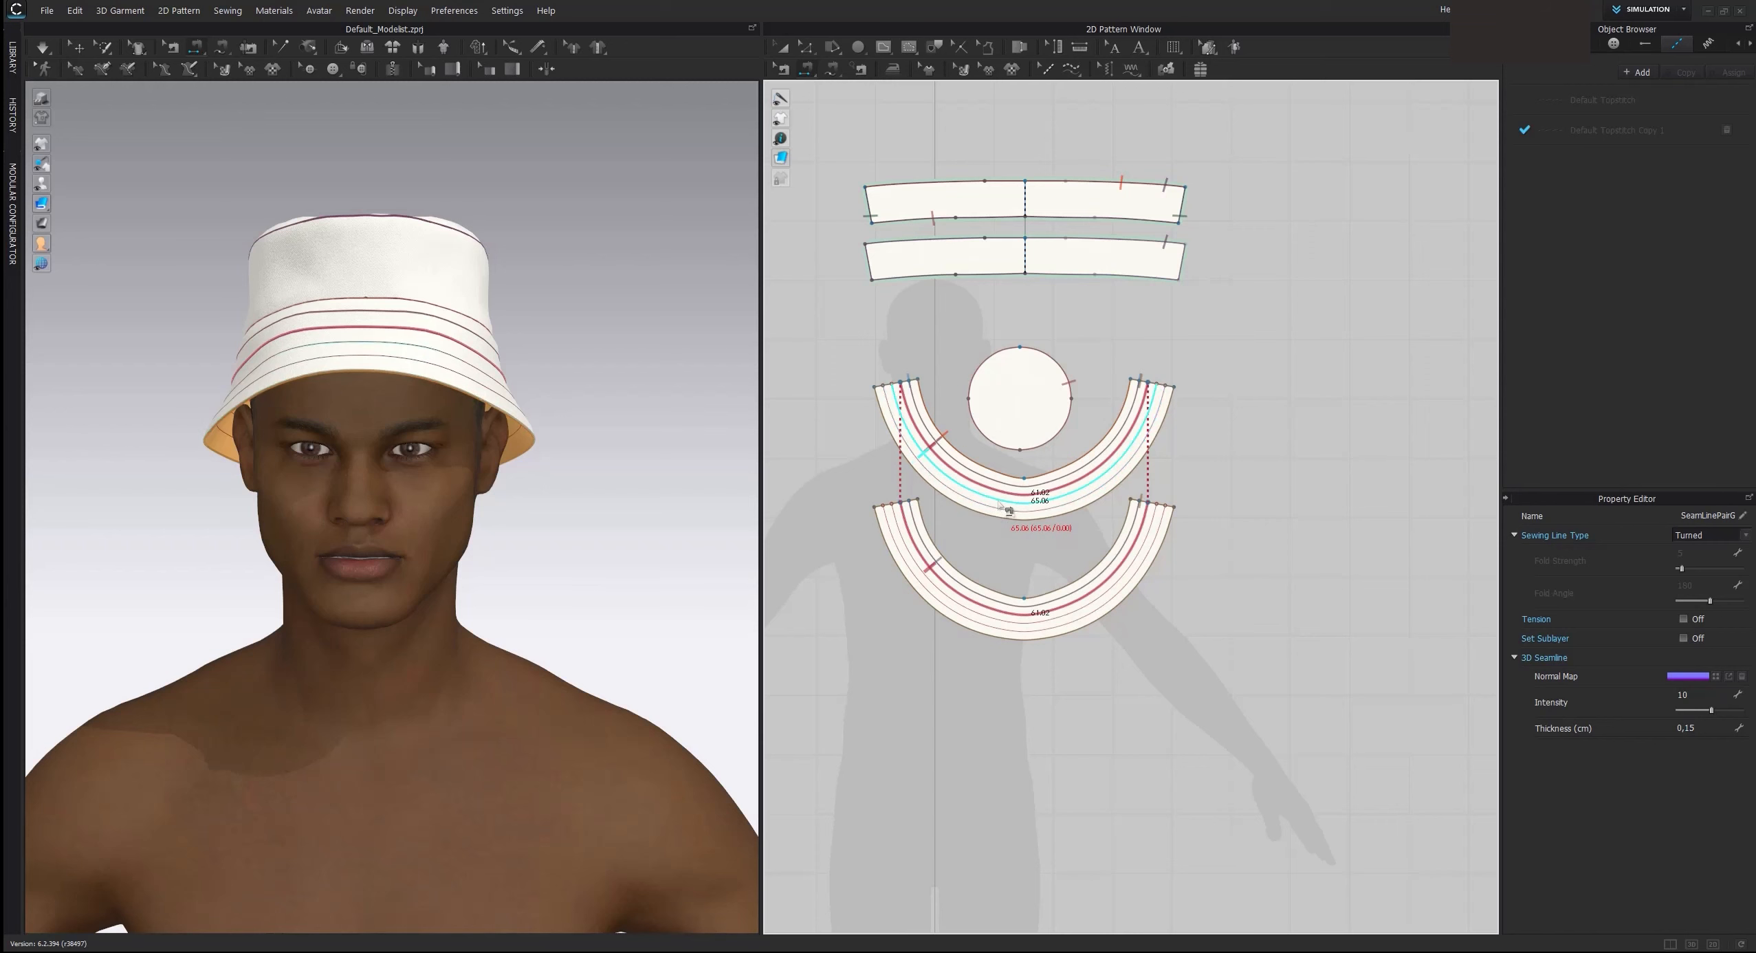
click(1010, 502)
click(990, 620)
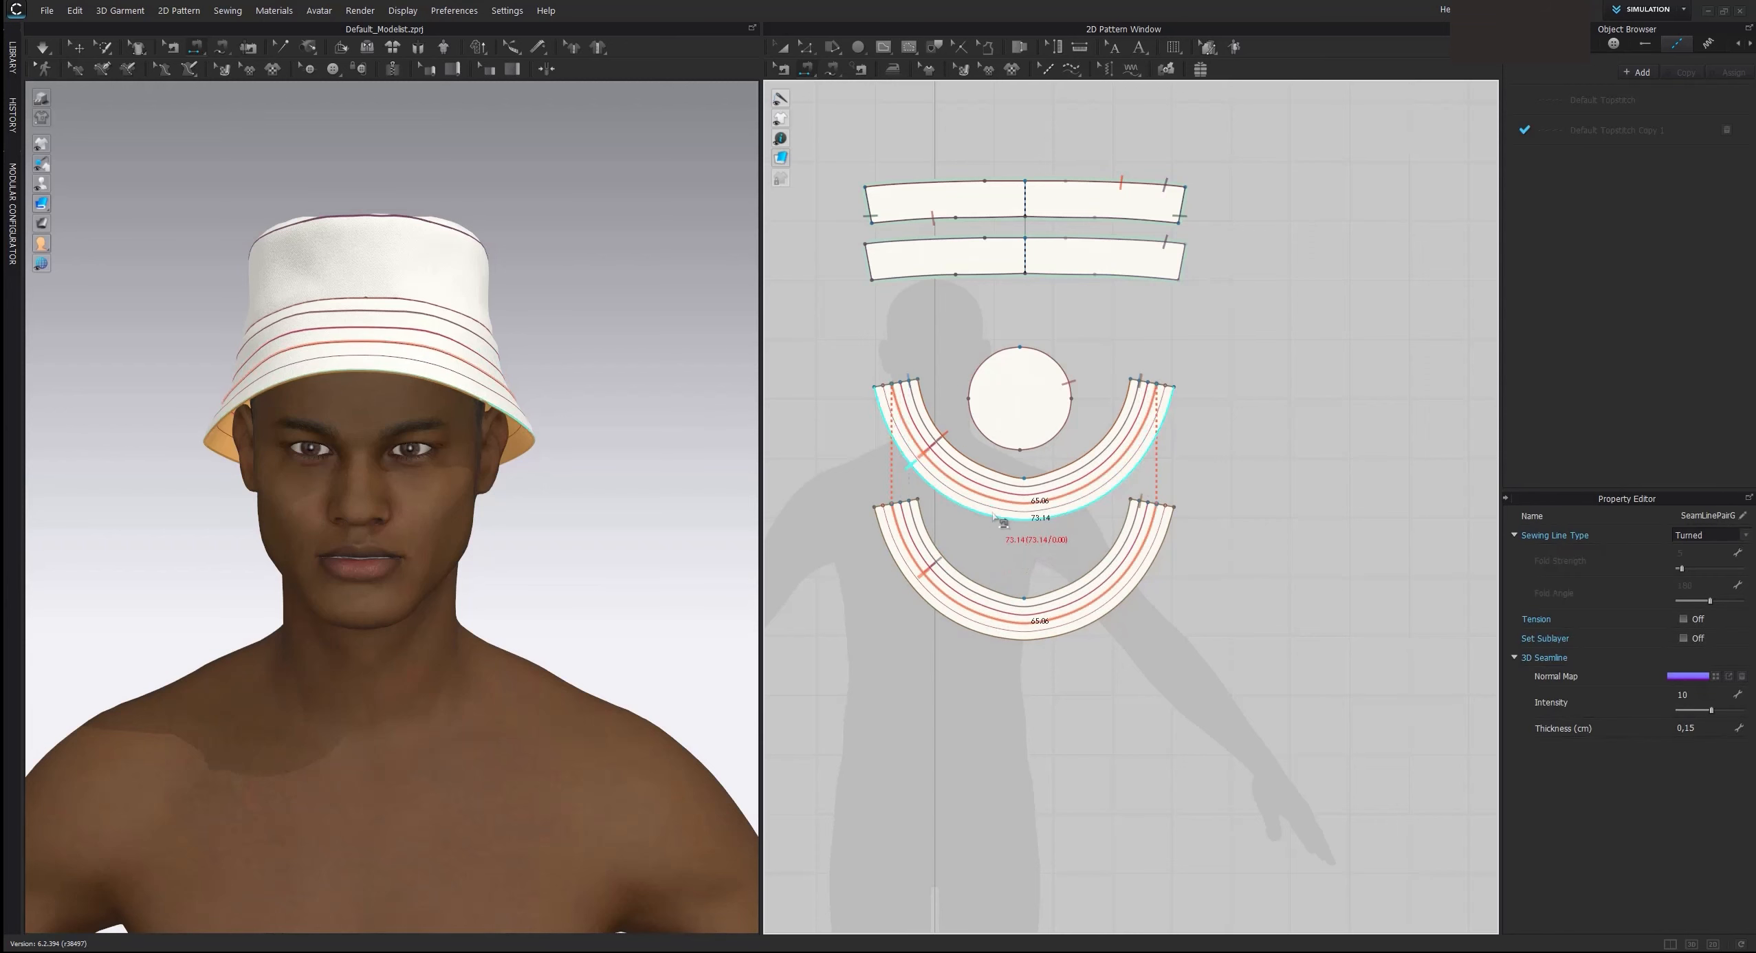
click(997, 510)
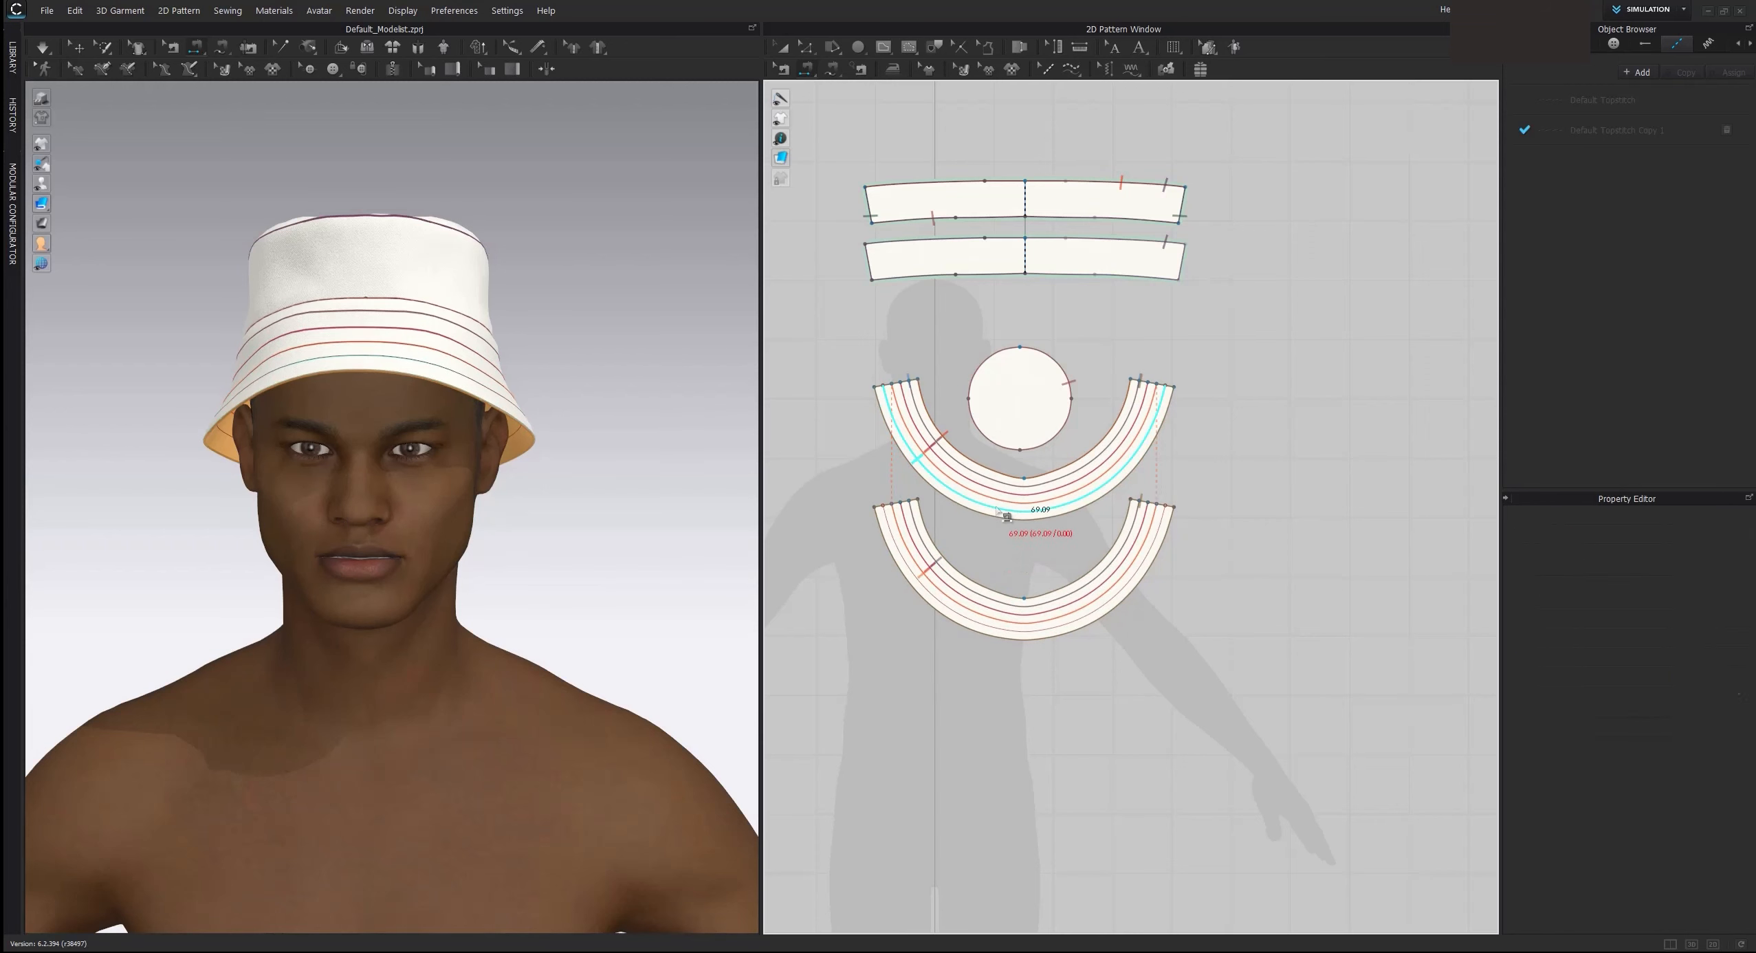
click(995, 625)
key(space)
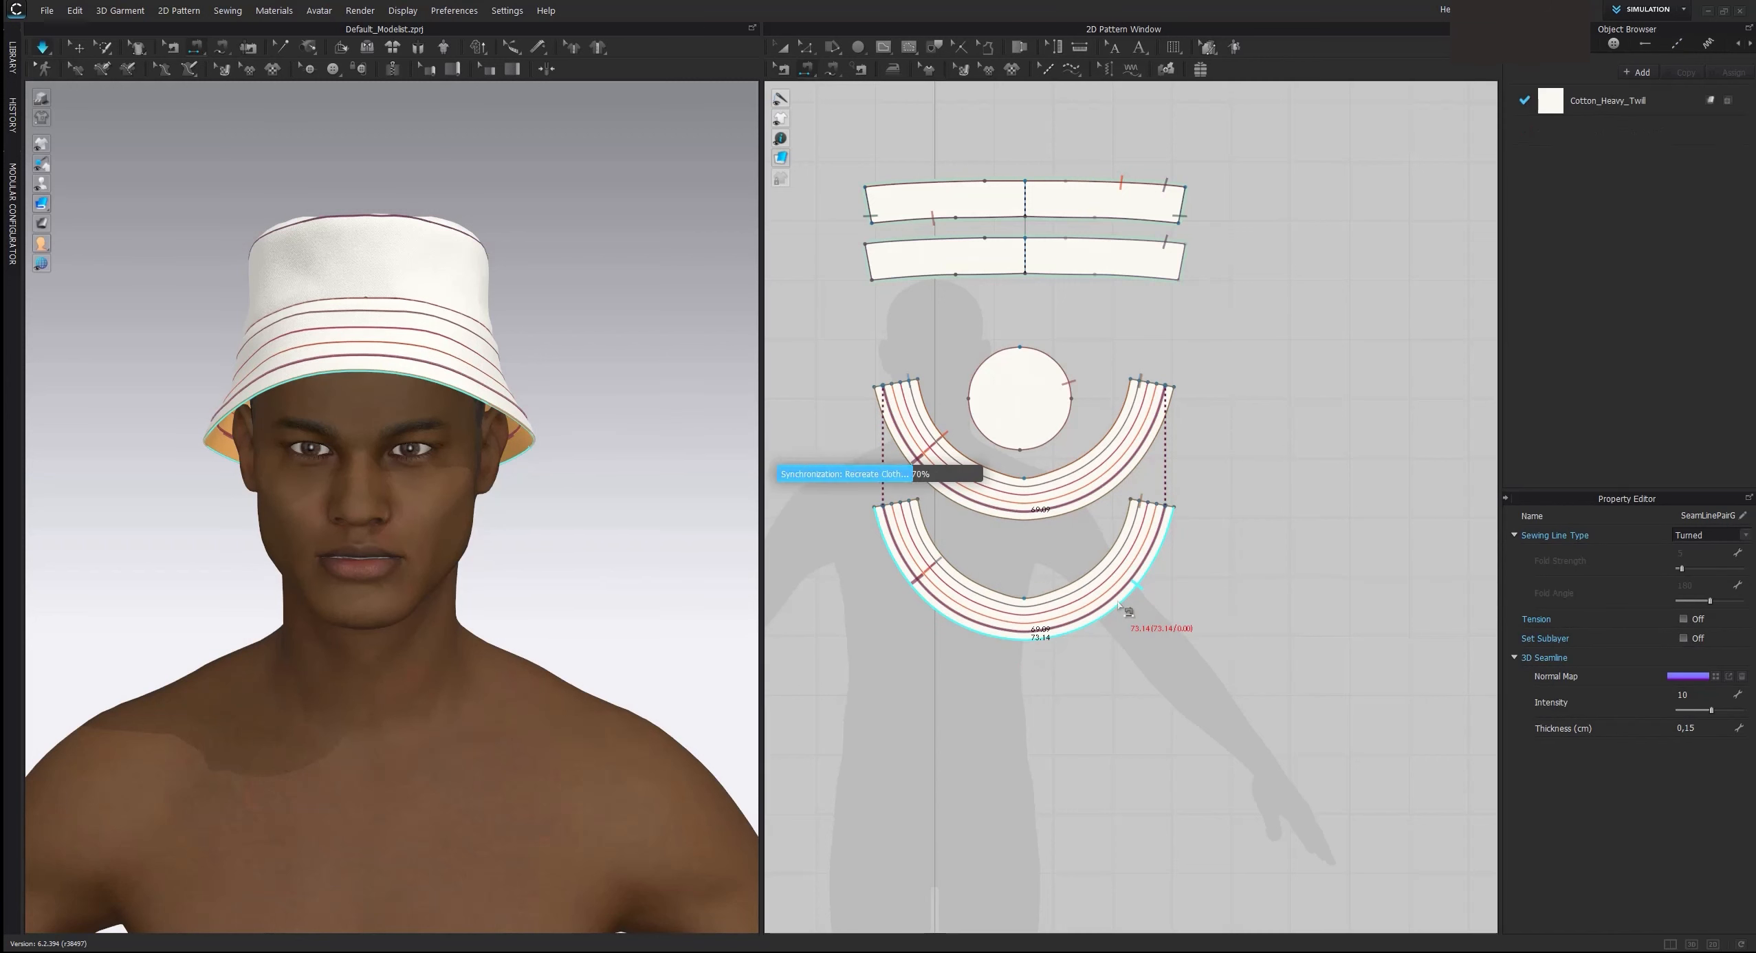
key(n)
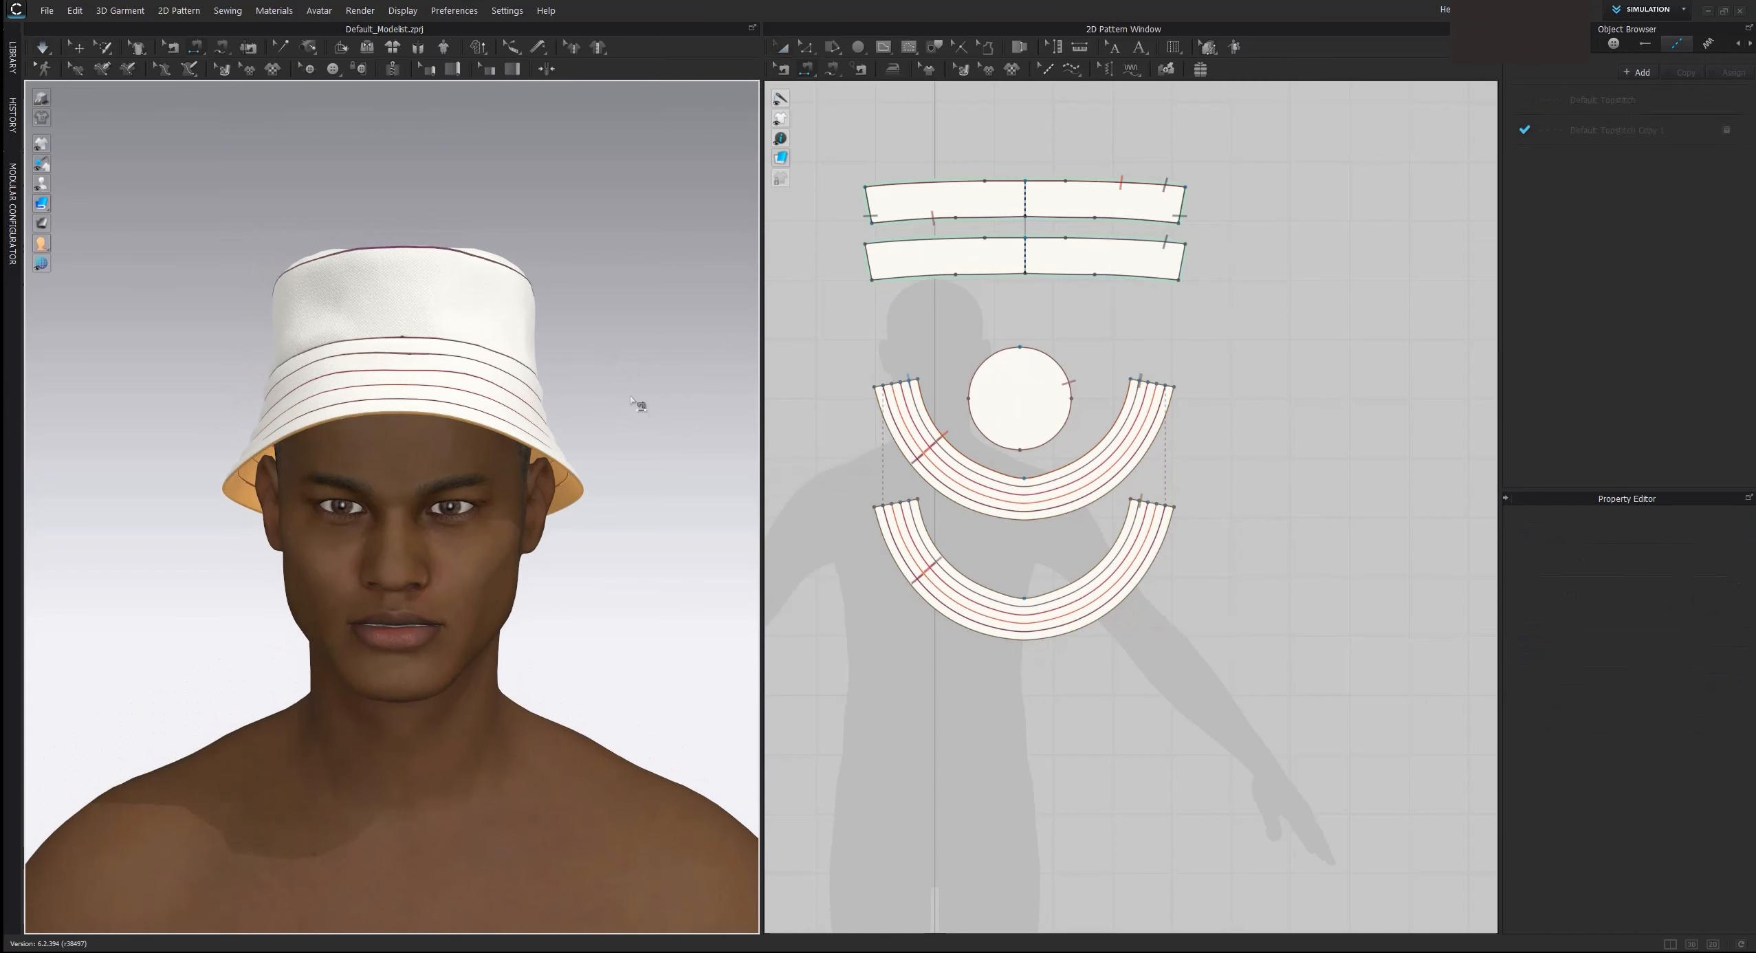
Step: Pull the front of the brim on the avatar while simulating, and examine the sewn brim lines from the side and front
scroll(633, 395, down, 3)
middle_drag(618, 361, 567, 405)
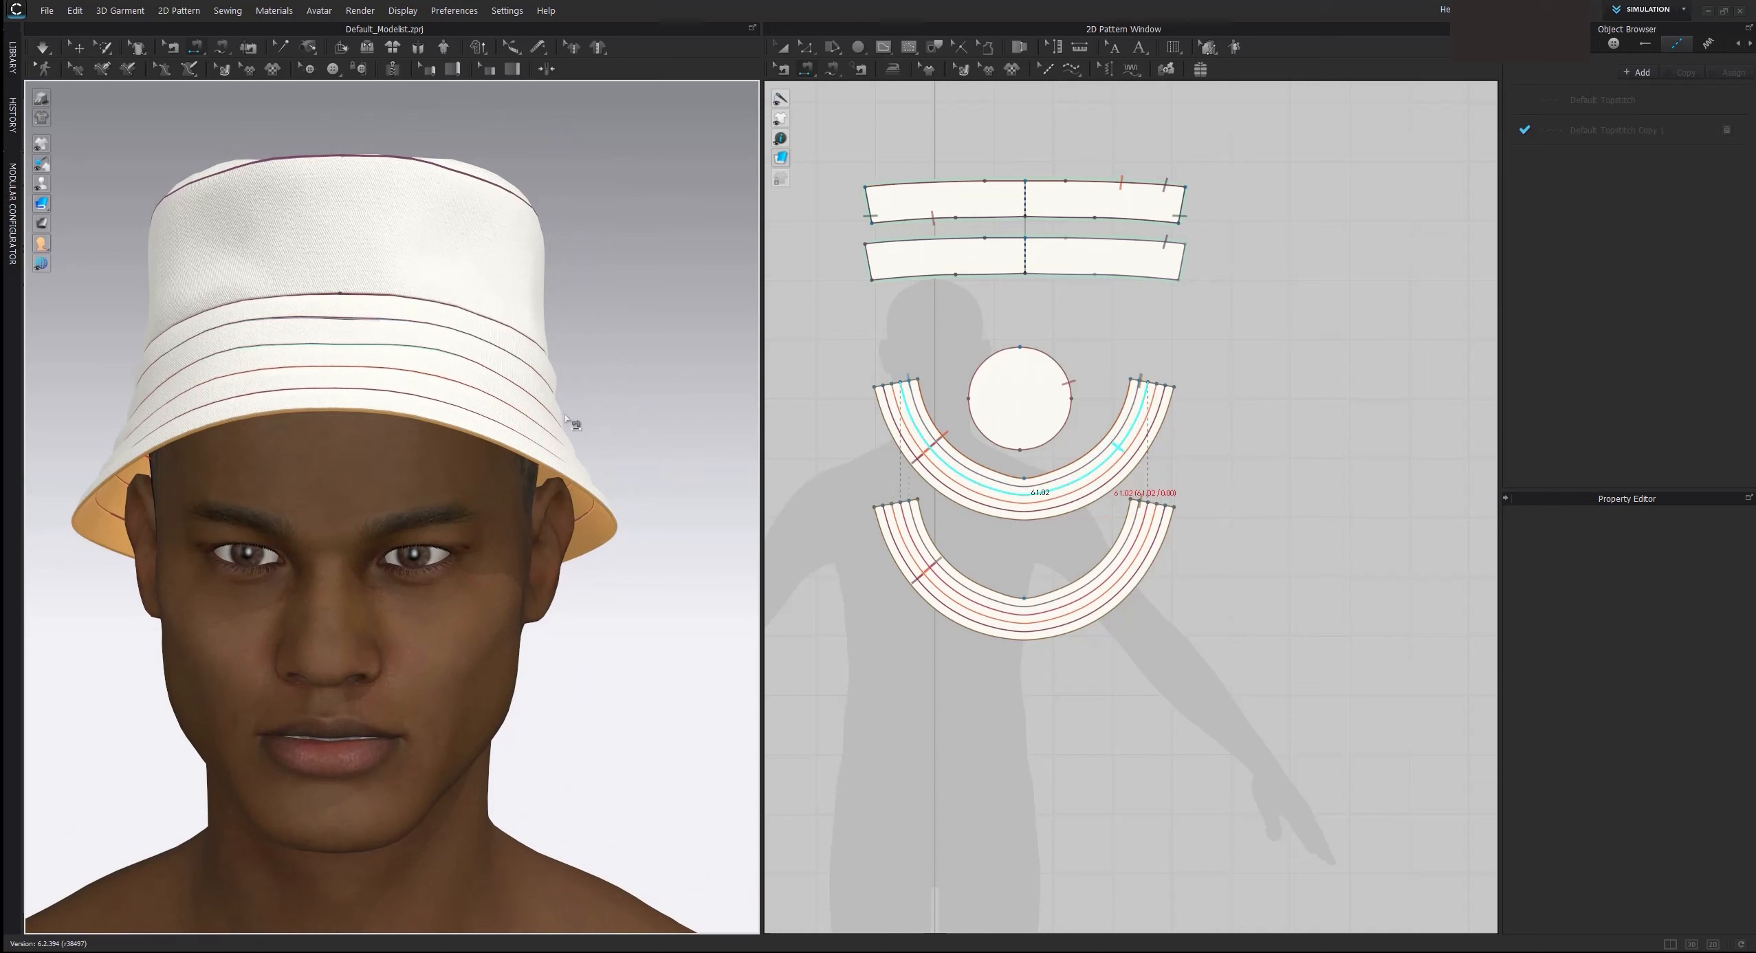
right_drag(568, 420, 713, 381)
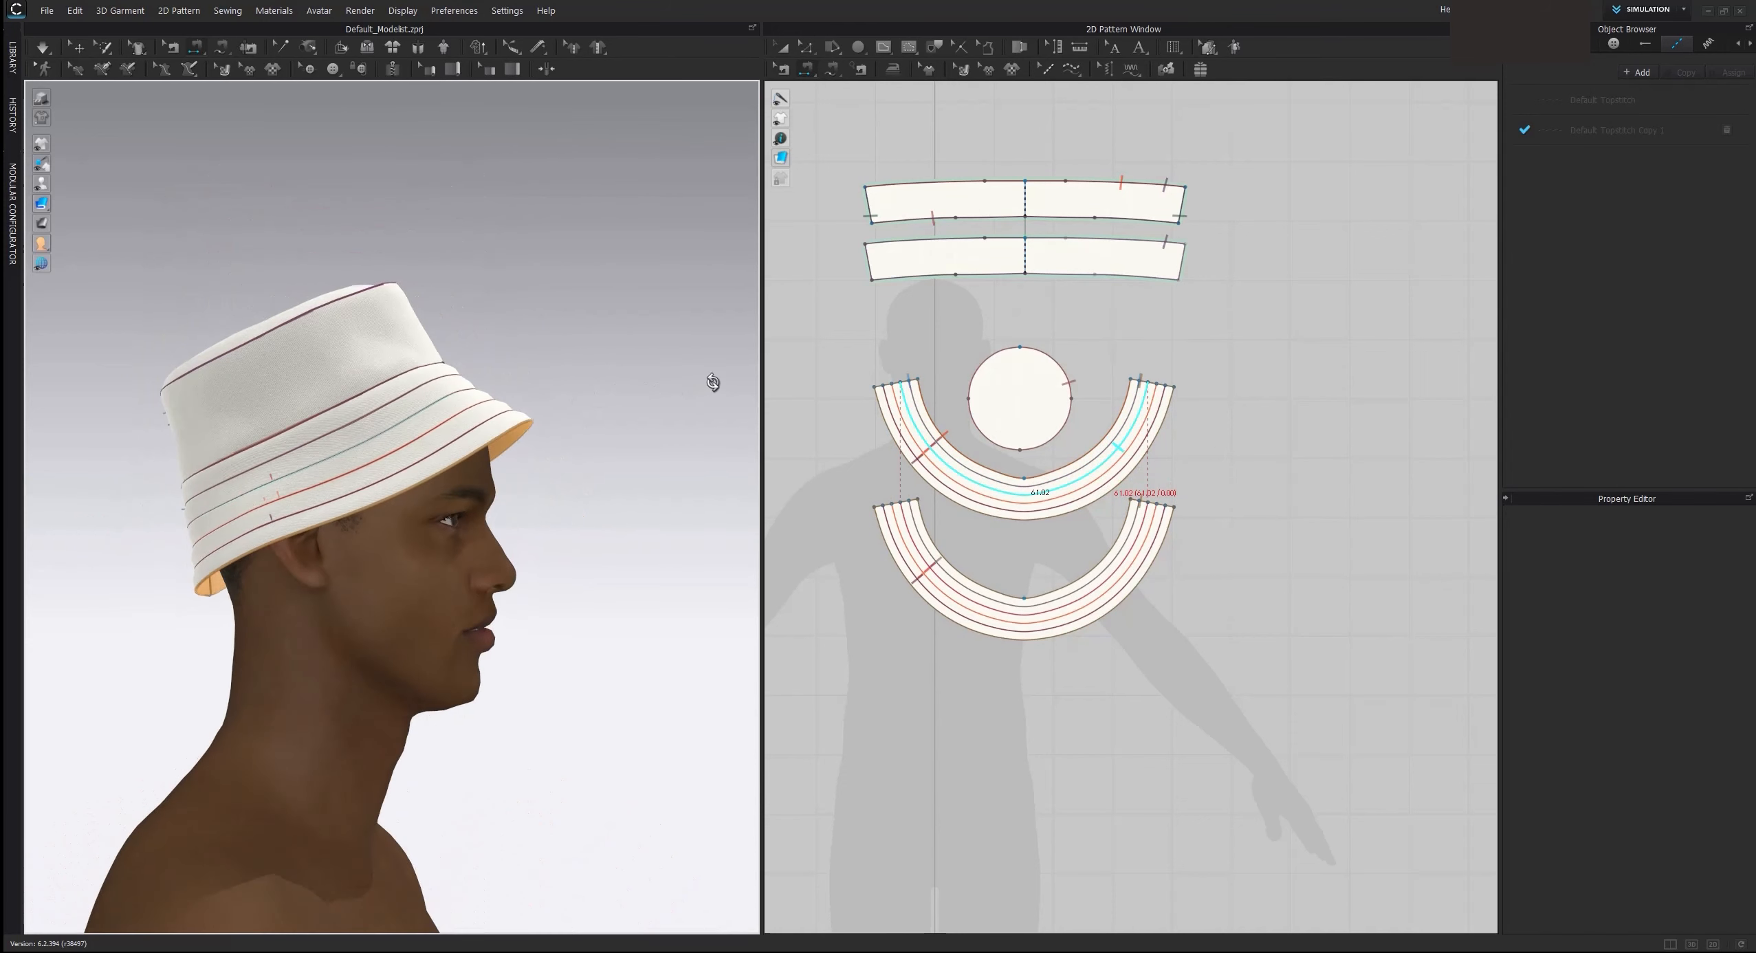
key(q)
click(517, 434)
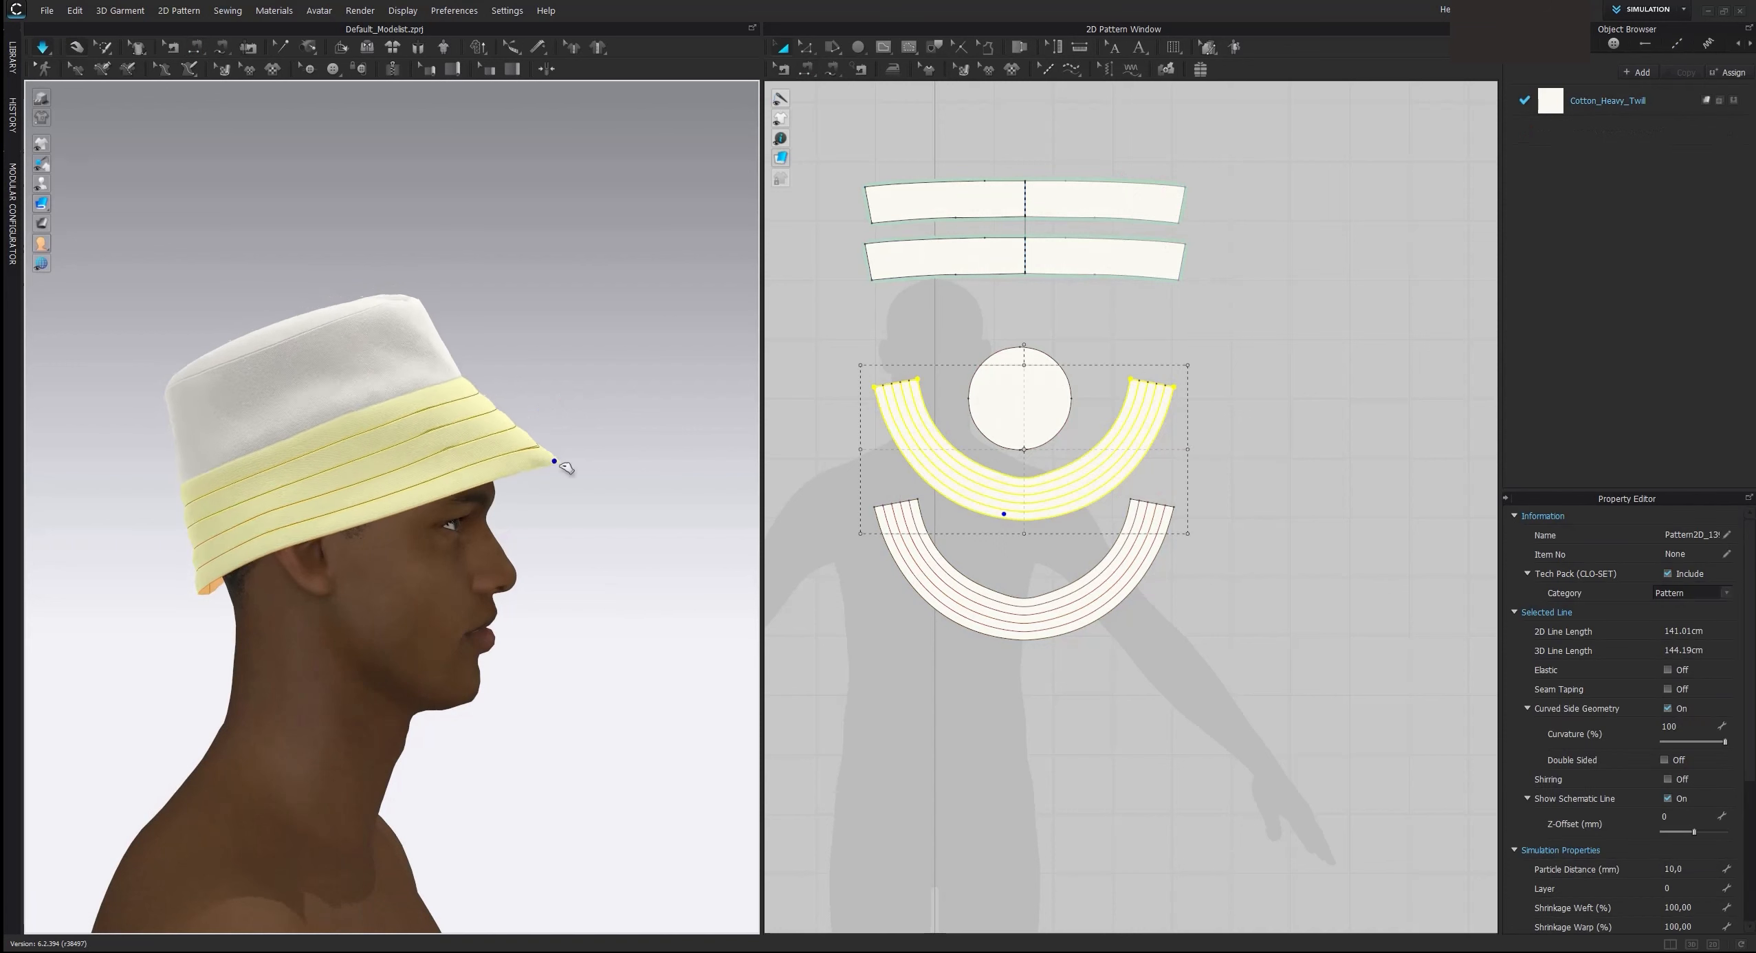
key(n)
right_drag(670, 390, 584, 404)
click(591, 405)
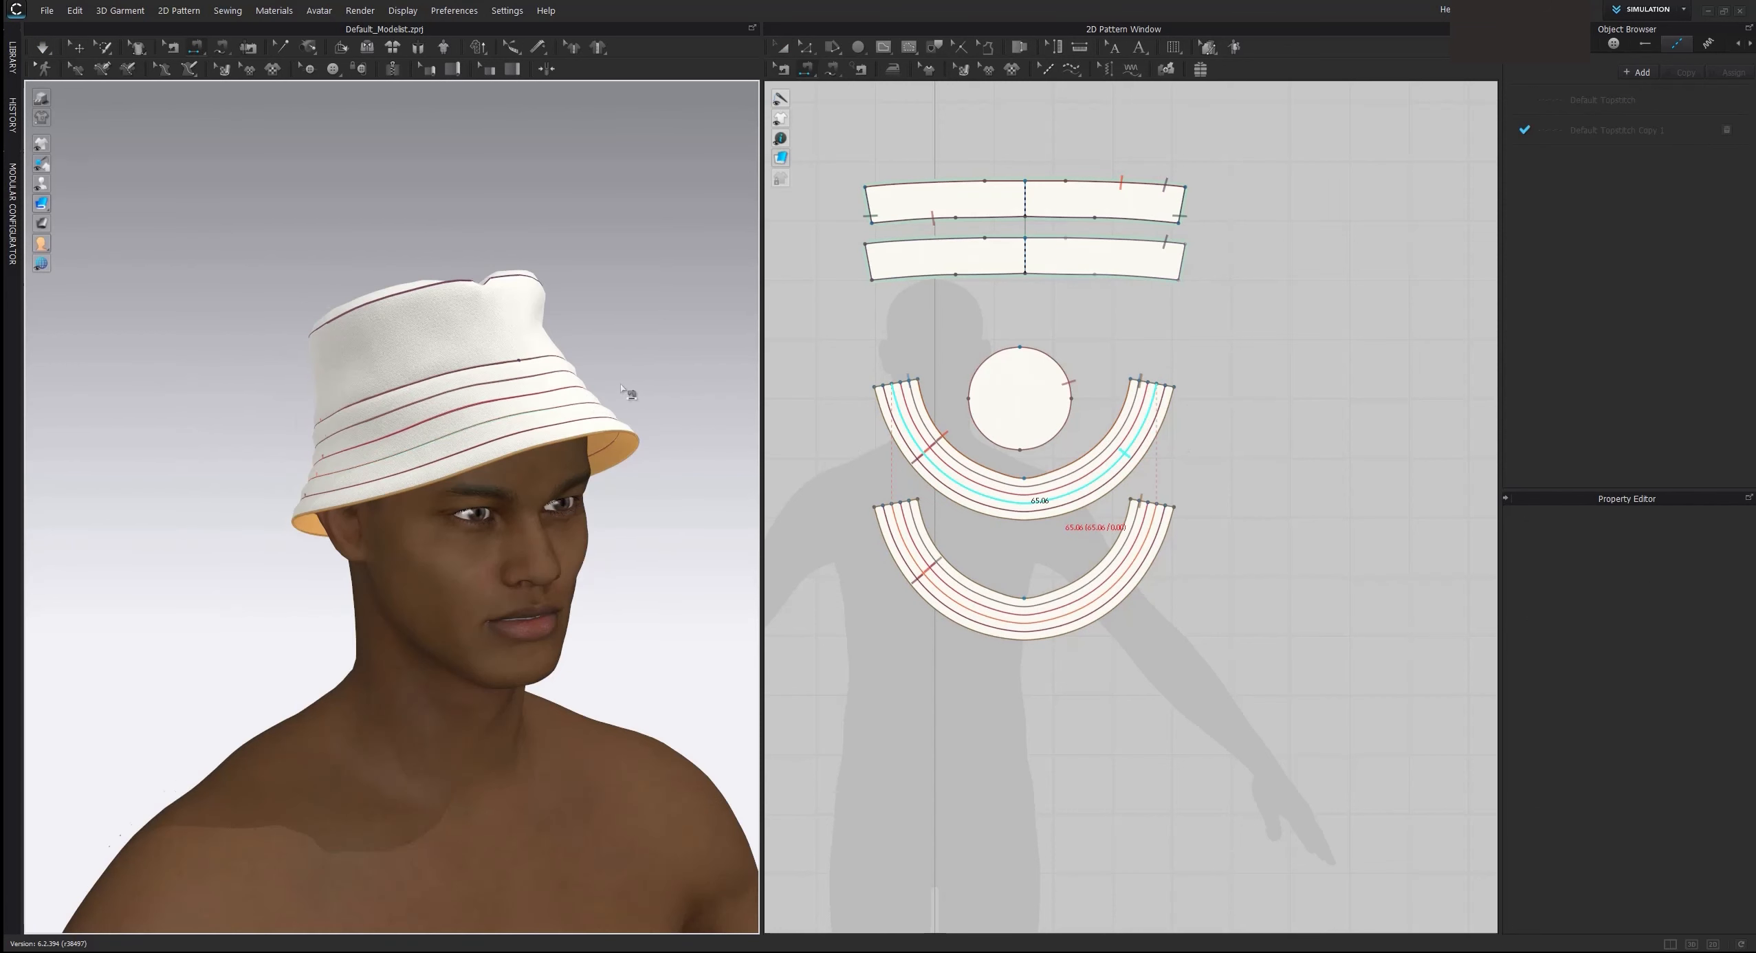
middle_drag(631, 392, 587, 403)
right_drag(705, 181, 643, 184)
middle_drag(681, 305, 643, 247)
scroll(643, 241, down, 2)
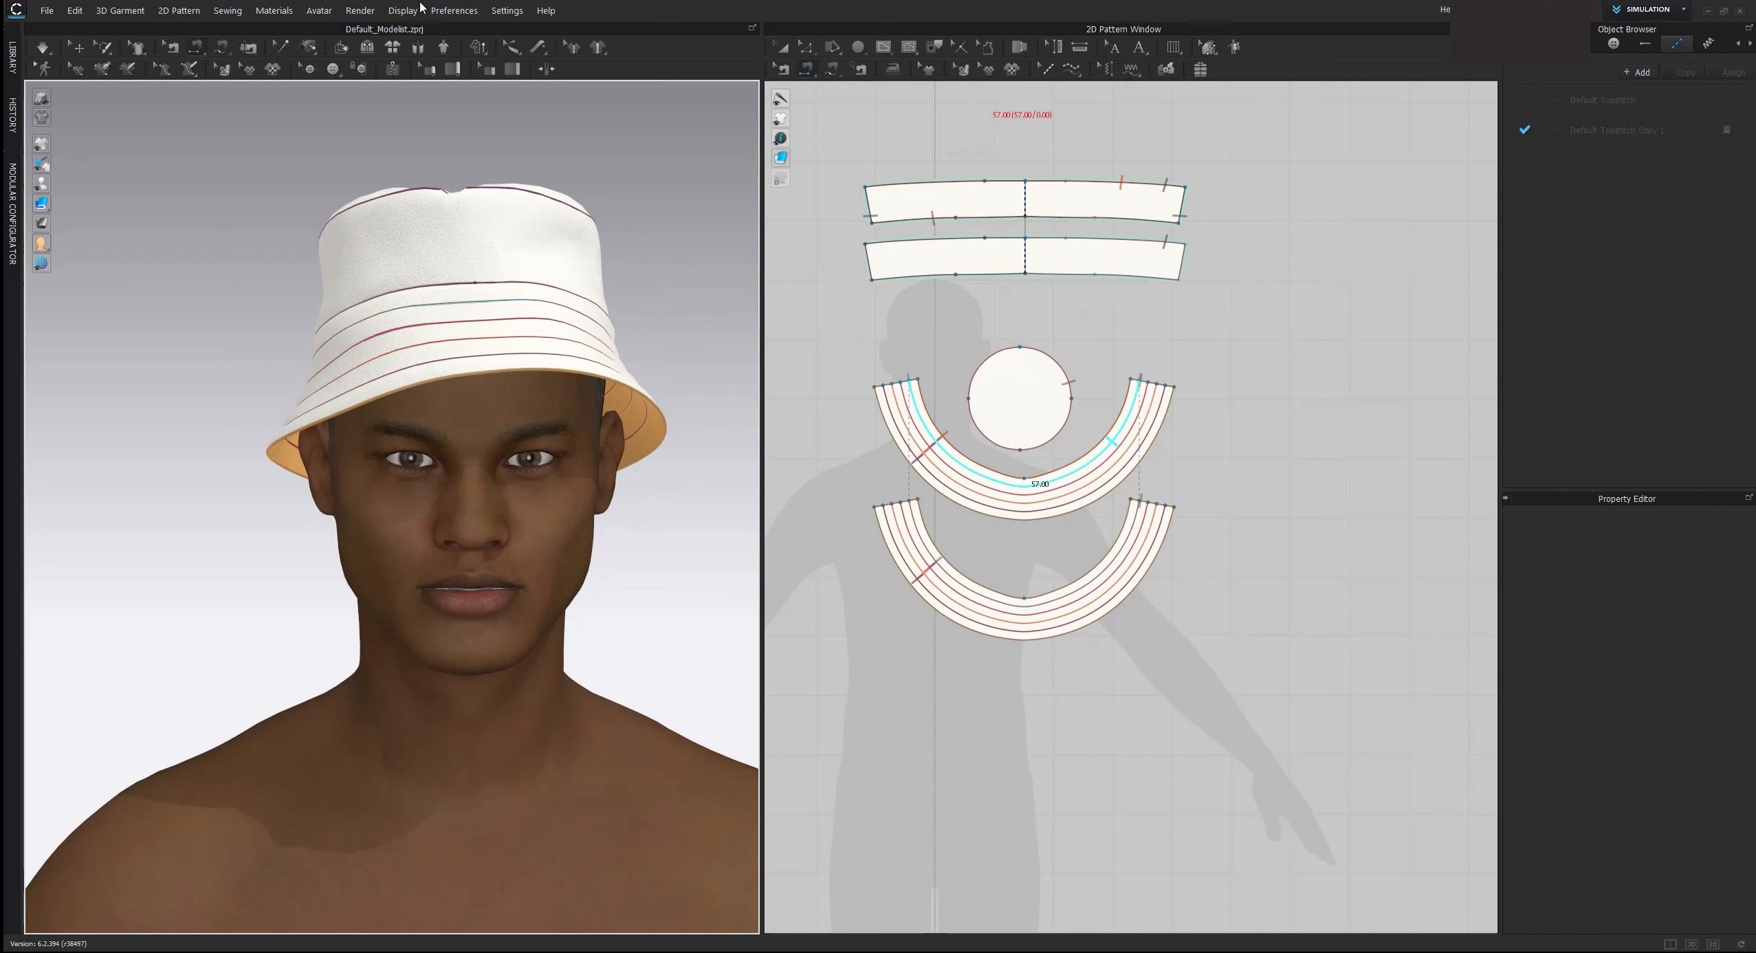
Step: Set the Cotton_Heavy_Twill fabric's colour to the khaki #897E67
key(a)
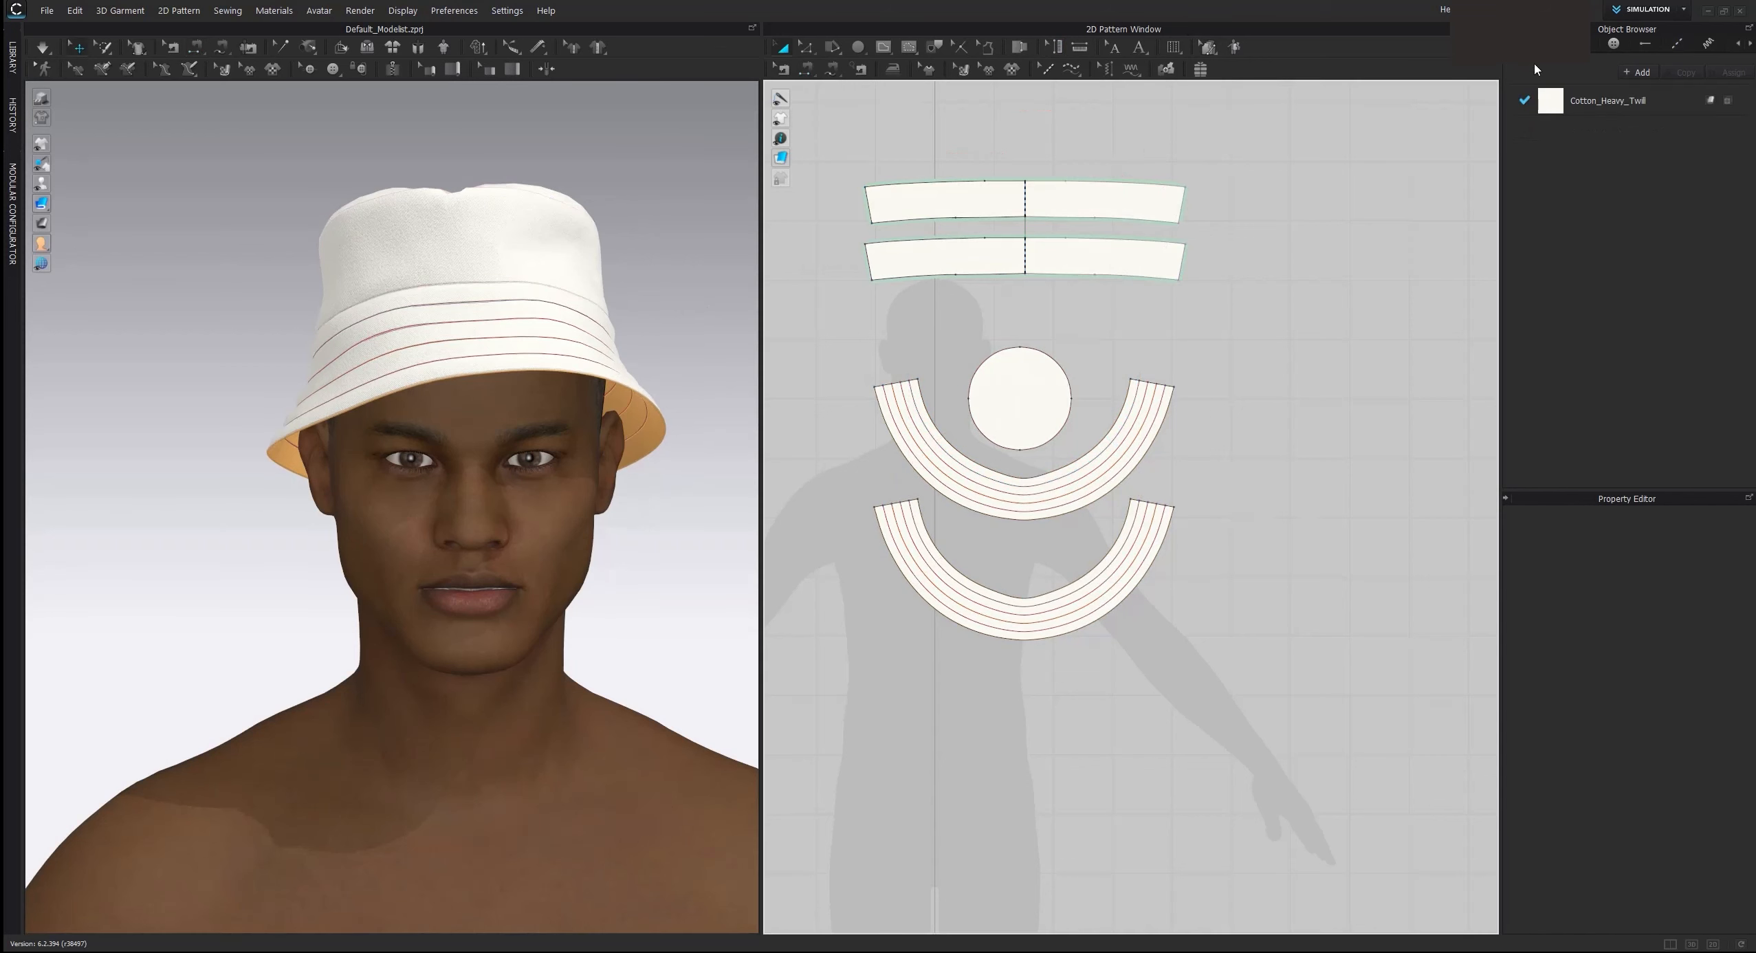
click(1602, 100)
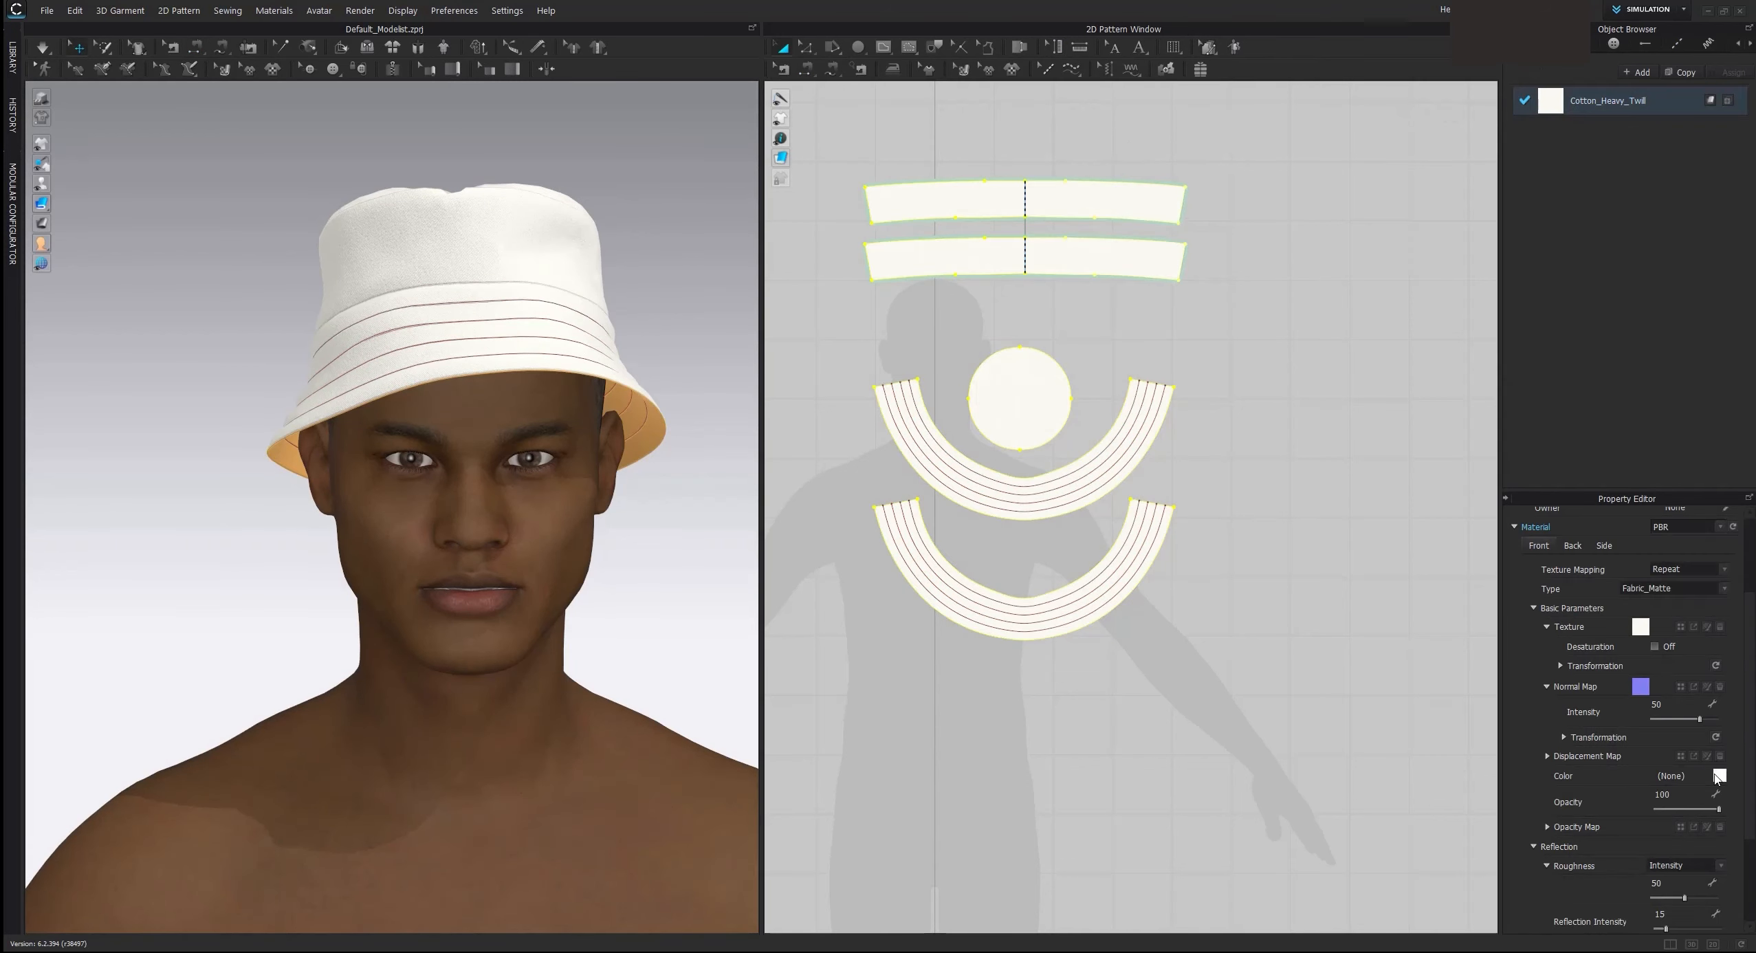
click(1718, 776)
click(653, 559)
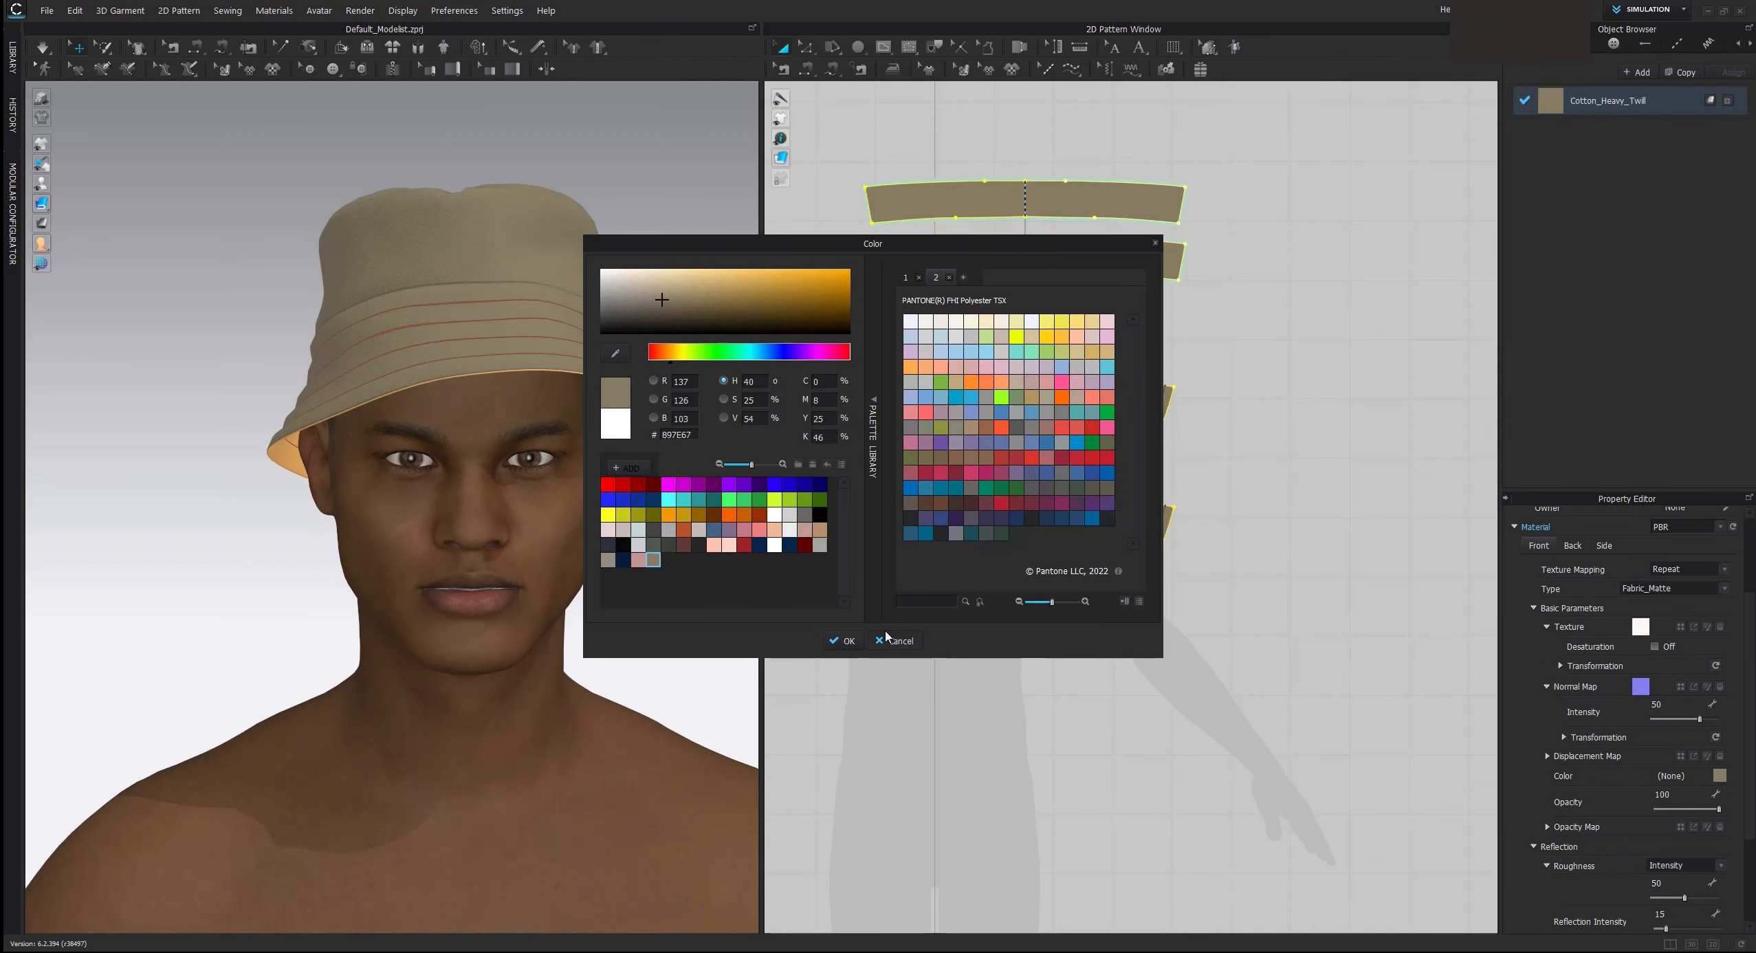
click(850, 641)
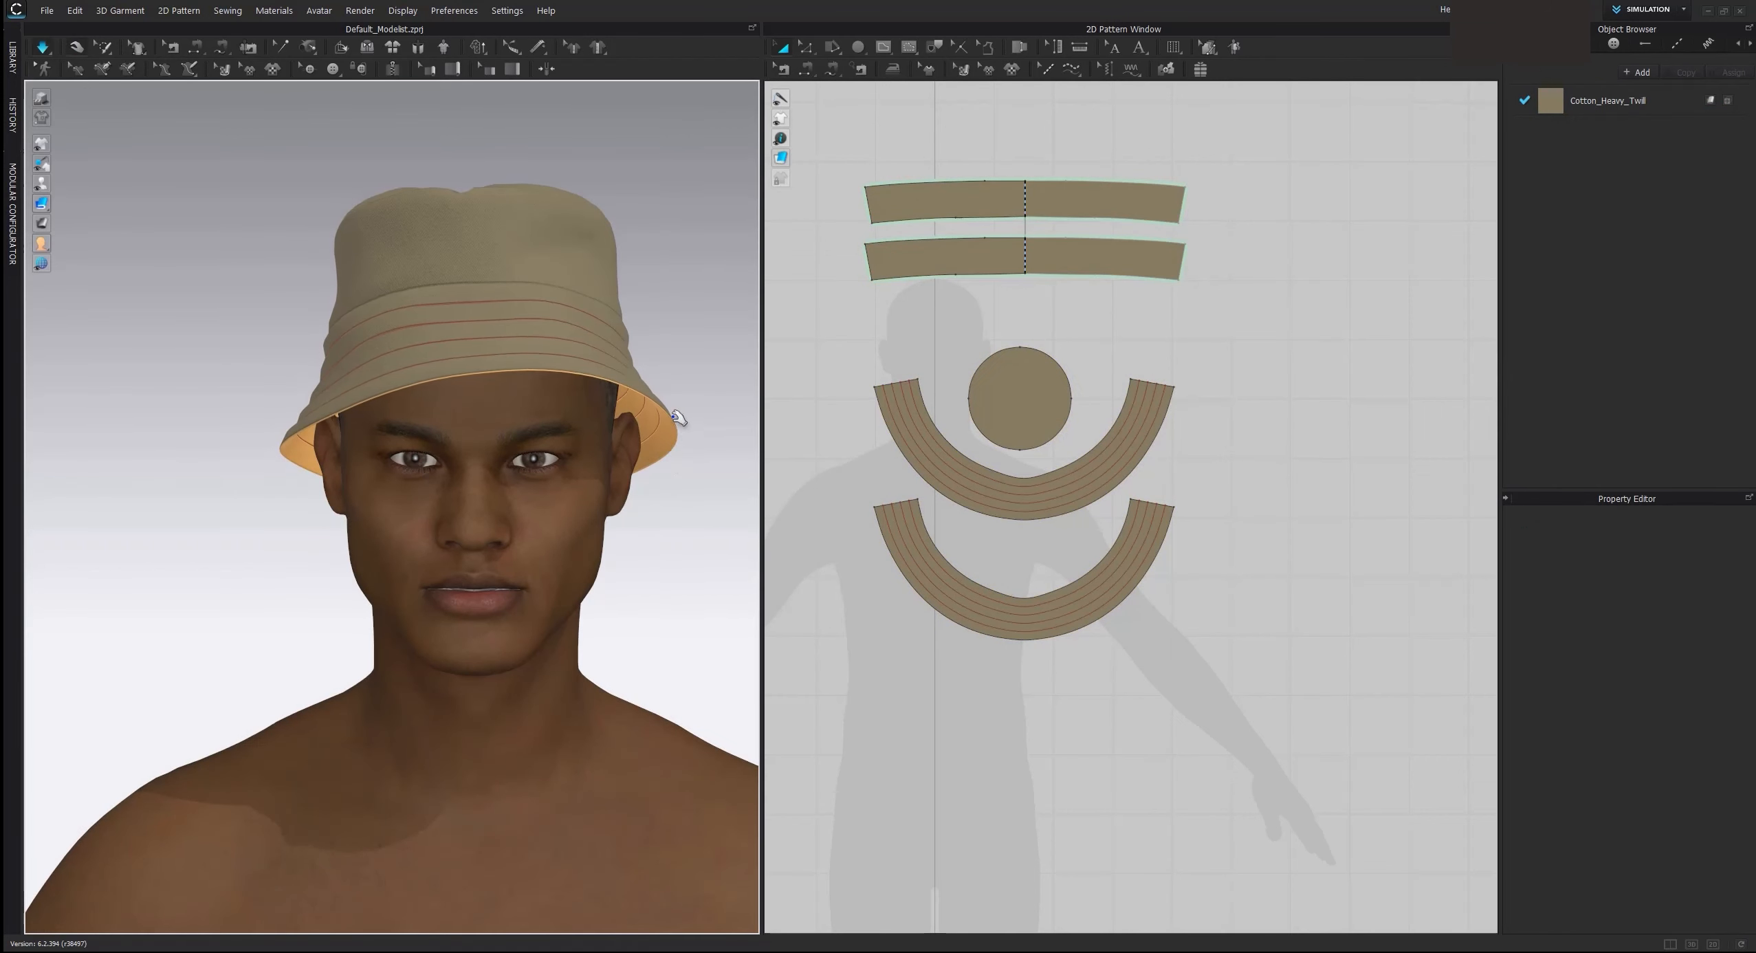
Step: Pull the edge of the brim's under-layer on the avatar while simulating so the brim settles
click(681, 428)
click(690, 450)
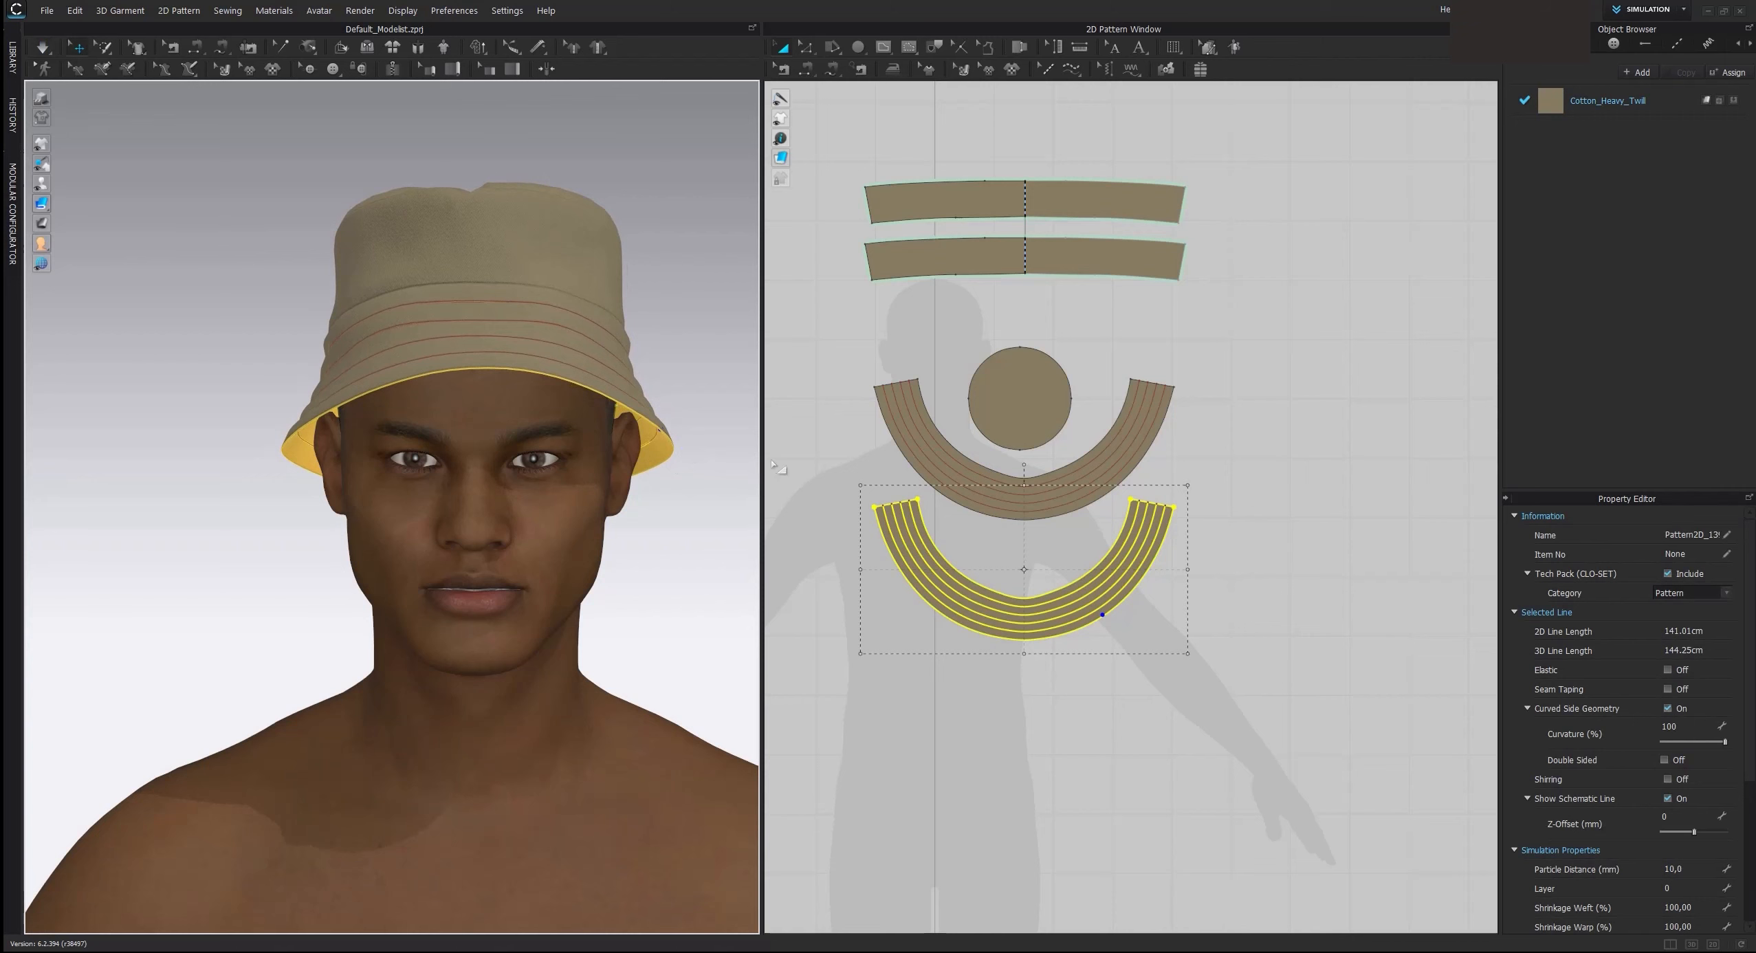
scroll(672, 382, down, 1)
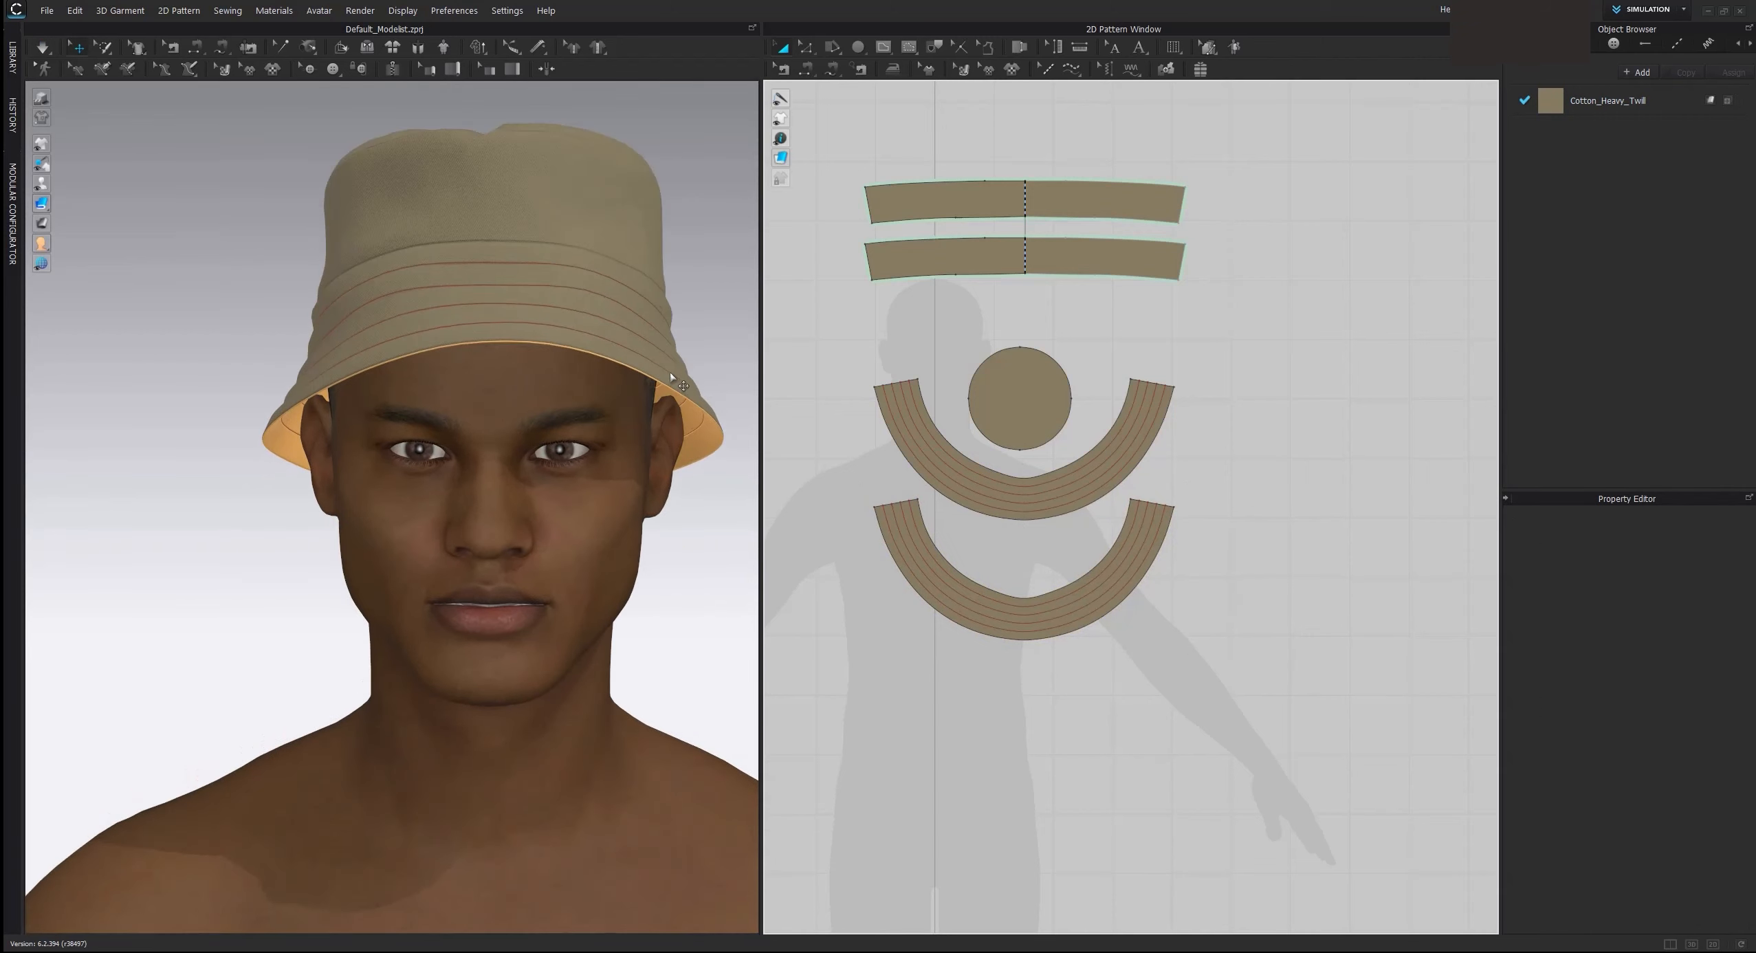
scroll(638, 426, down, 2)
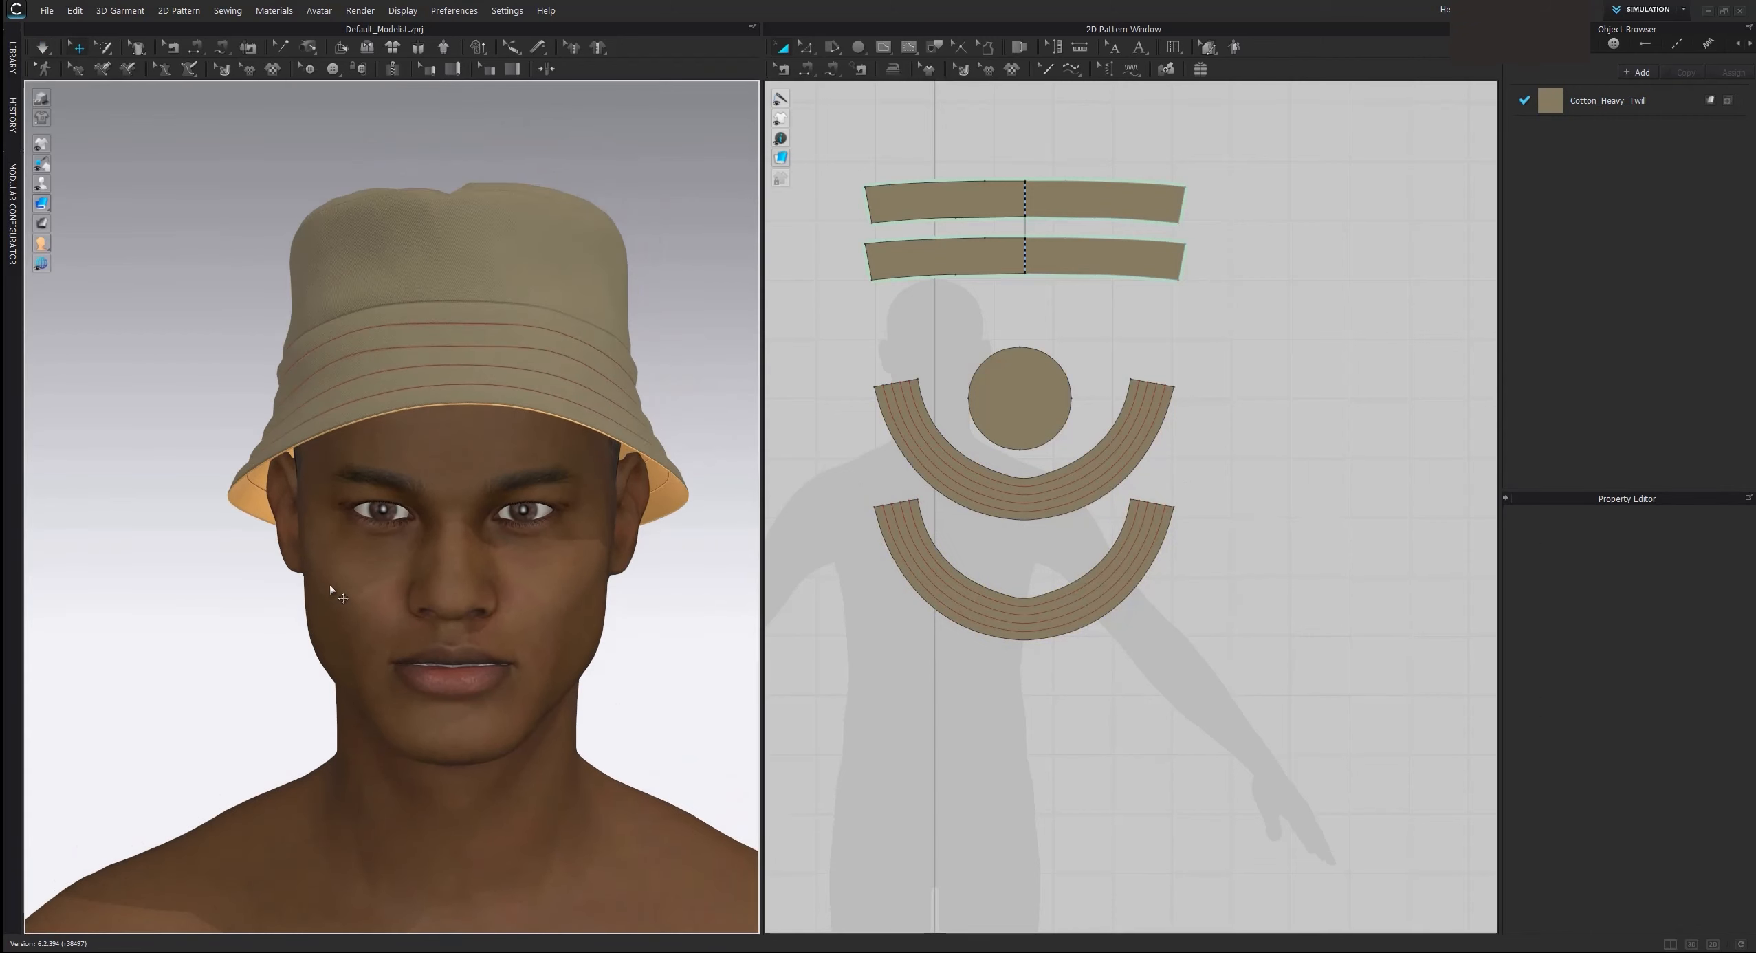
Step: Change the Default Topstitch thread colour to the darker brown #5E5647
click(1677, 43)
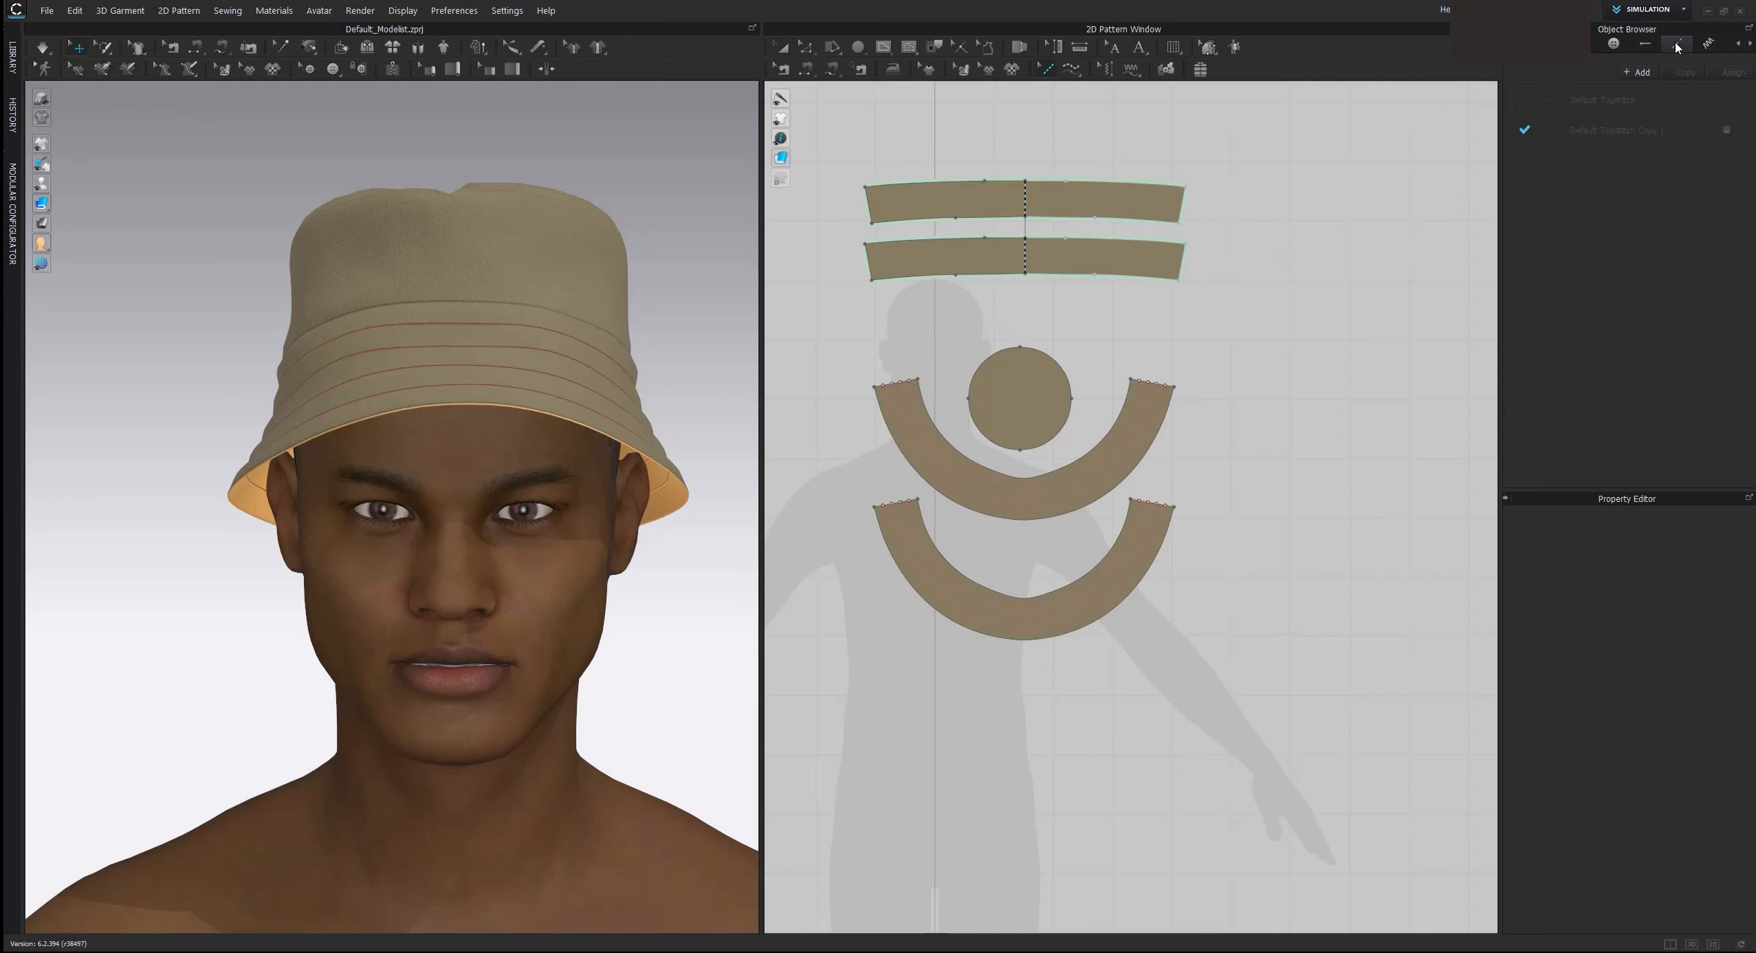
click(1603, 102)
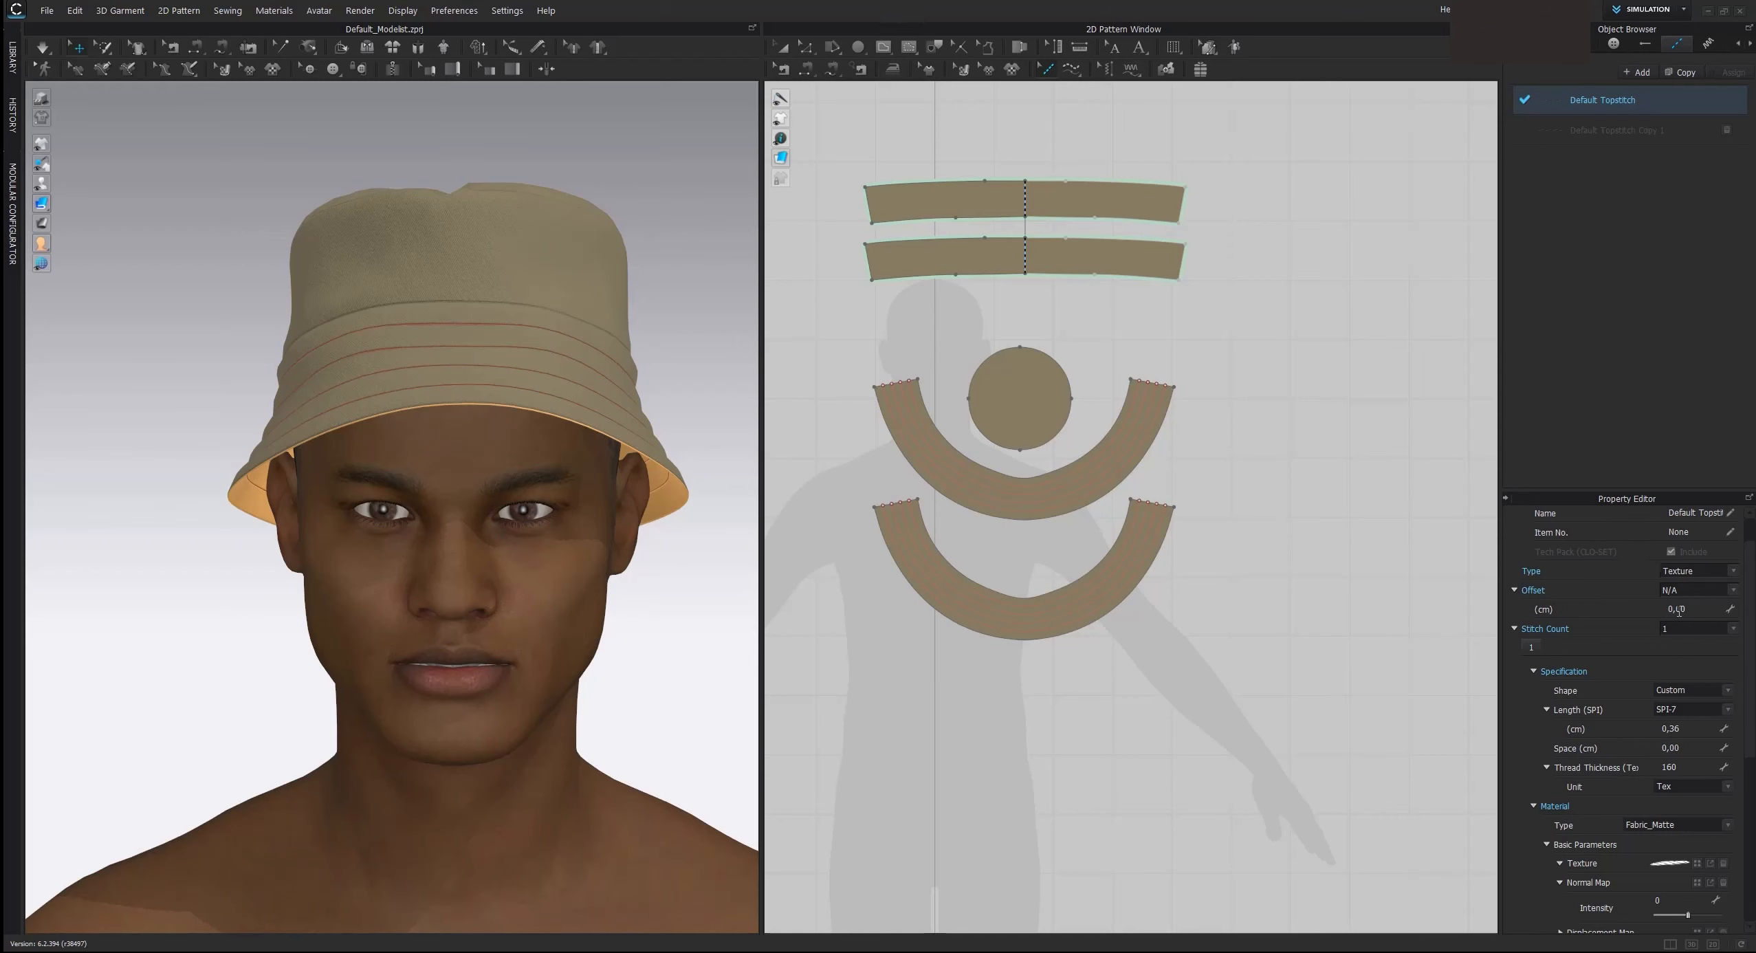
scroll(1712, 766, down, 2)
click(1723, 871)
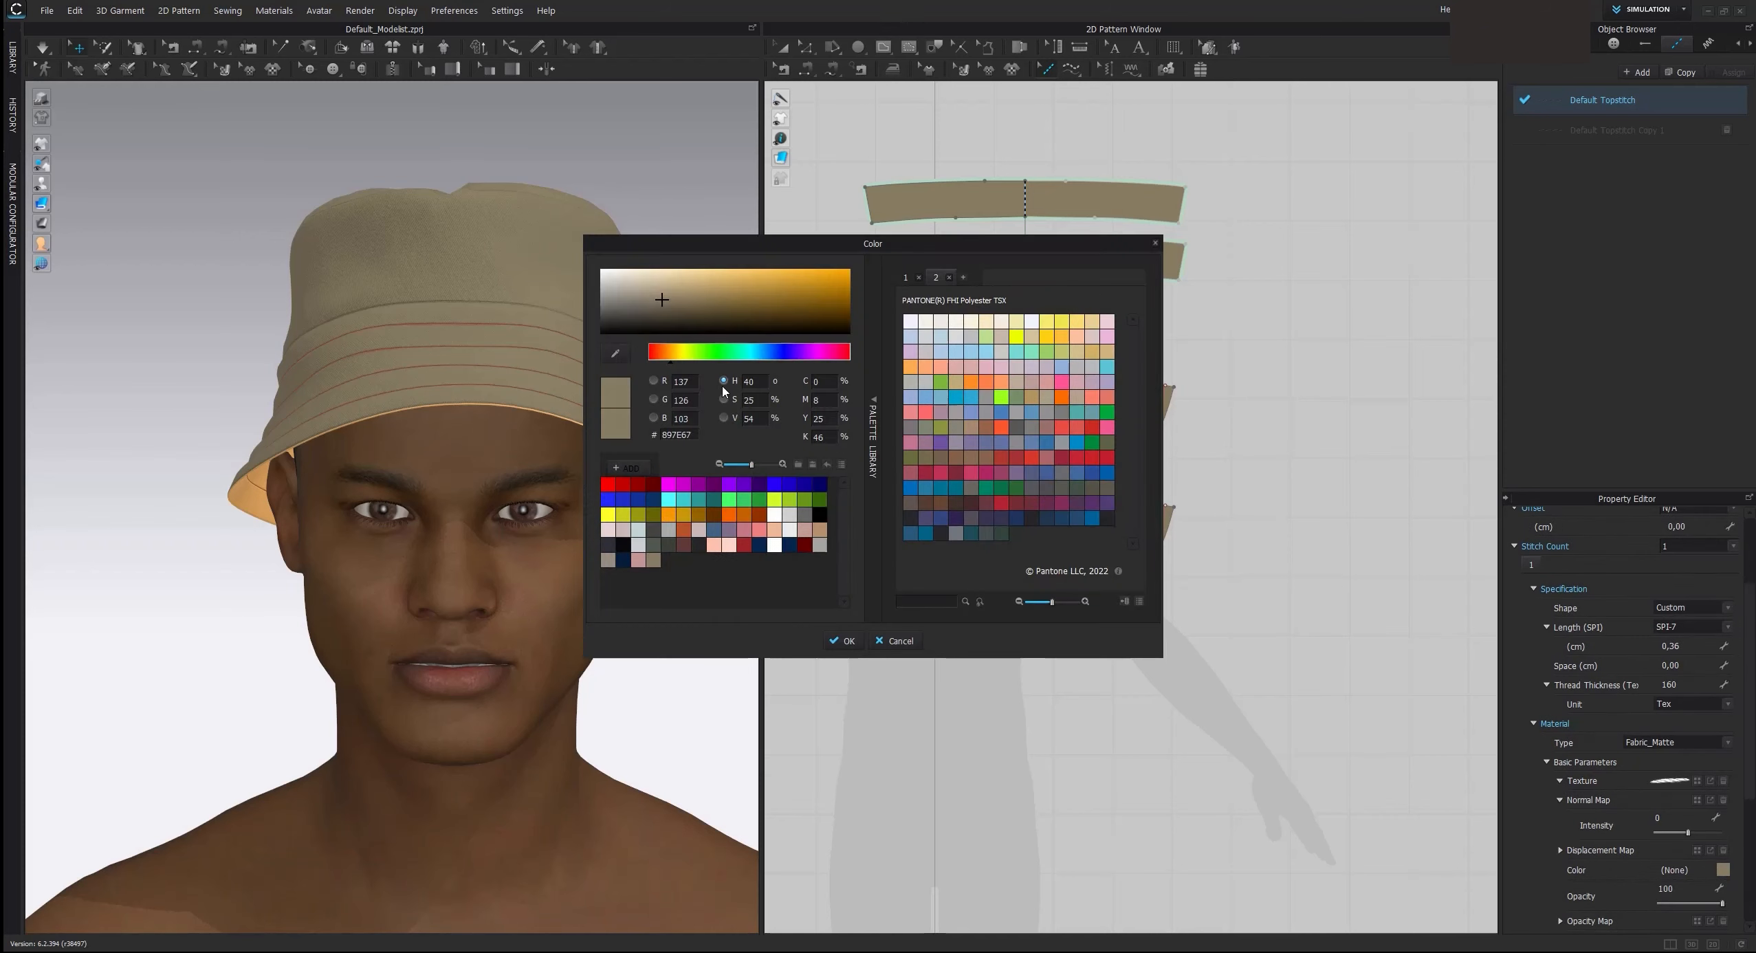
drag(661, 303, 662, 312)
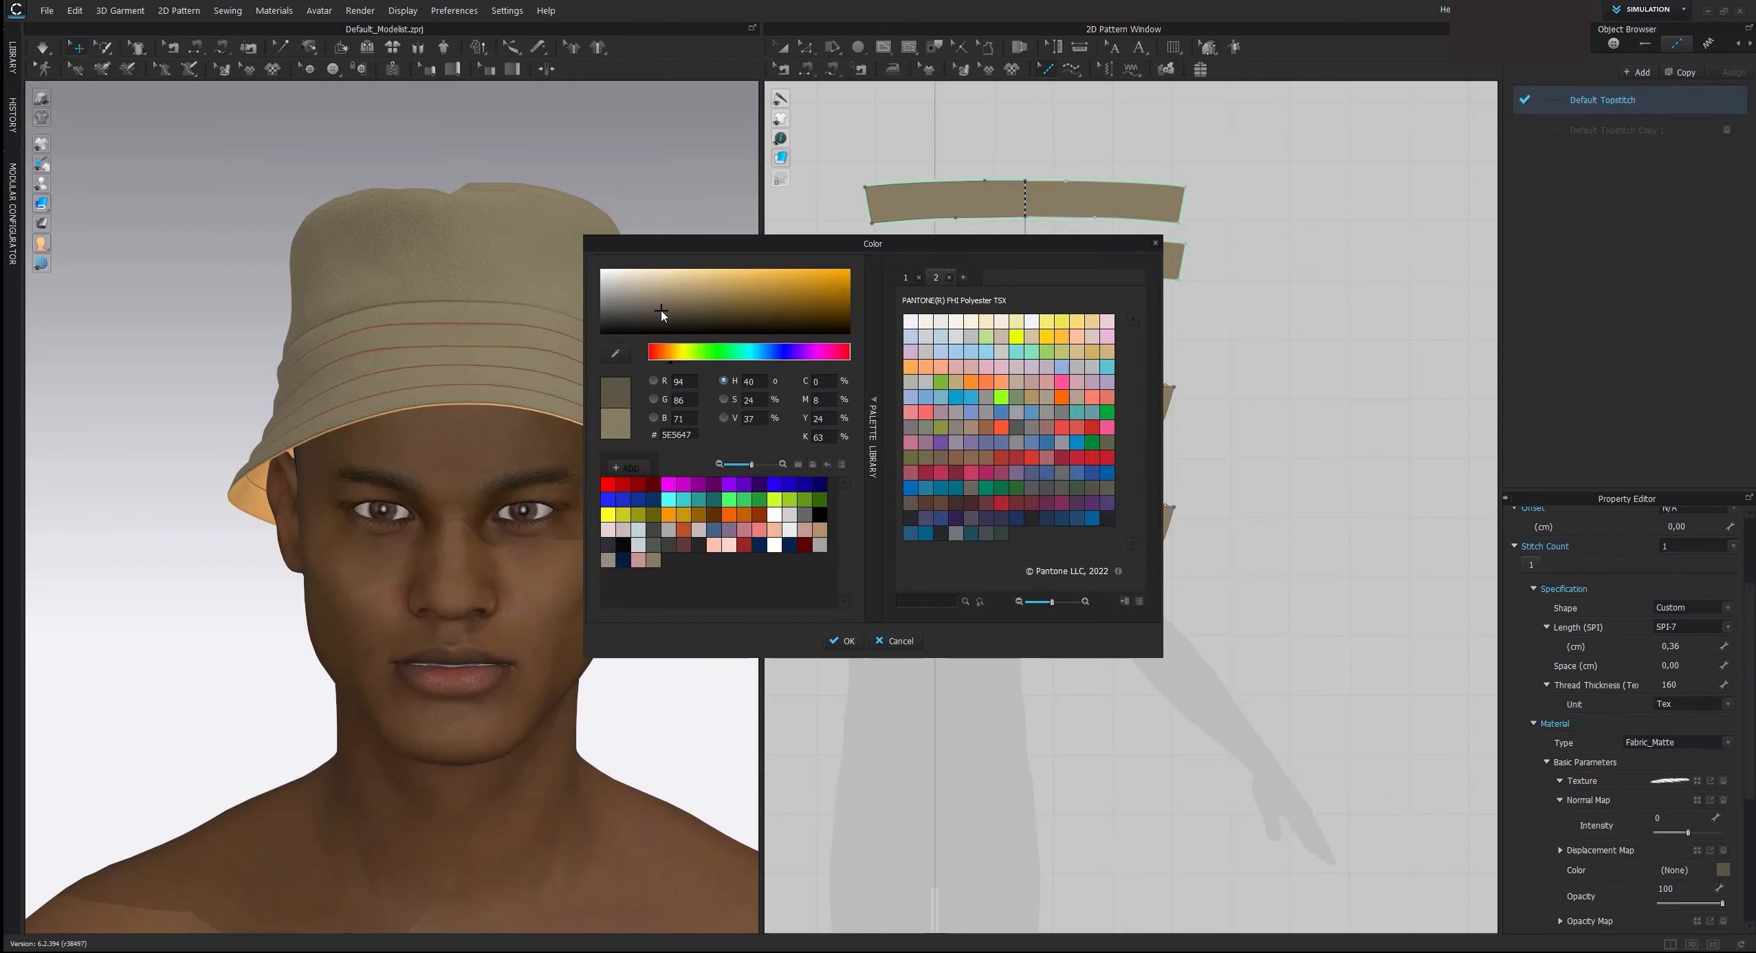
click(845, 642)
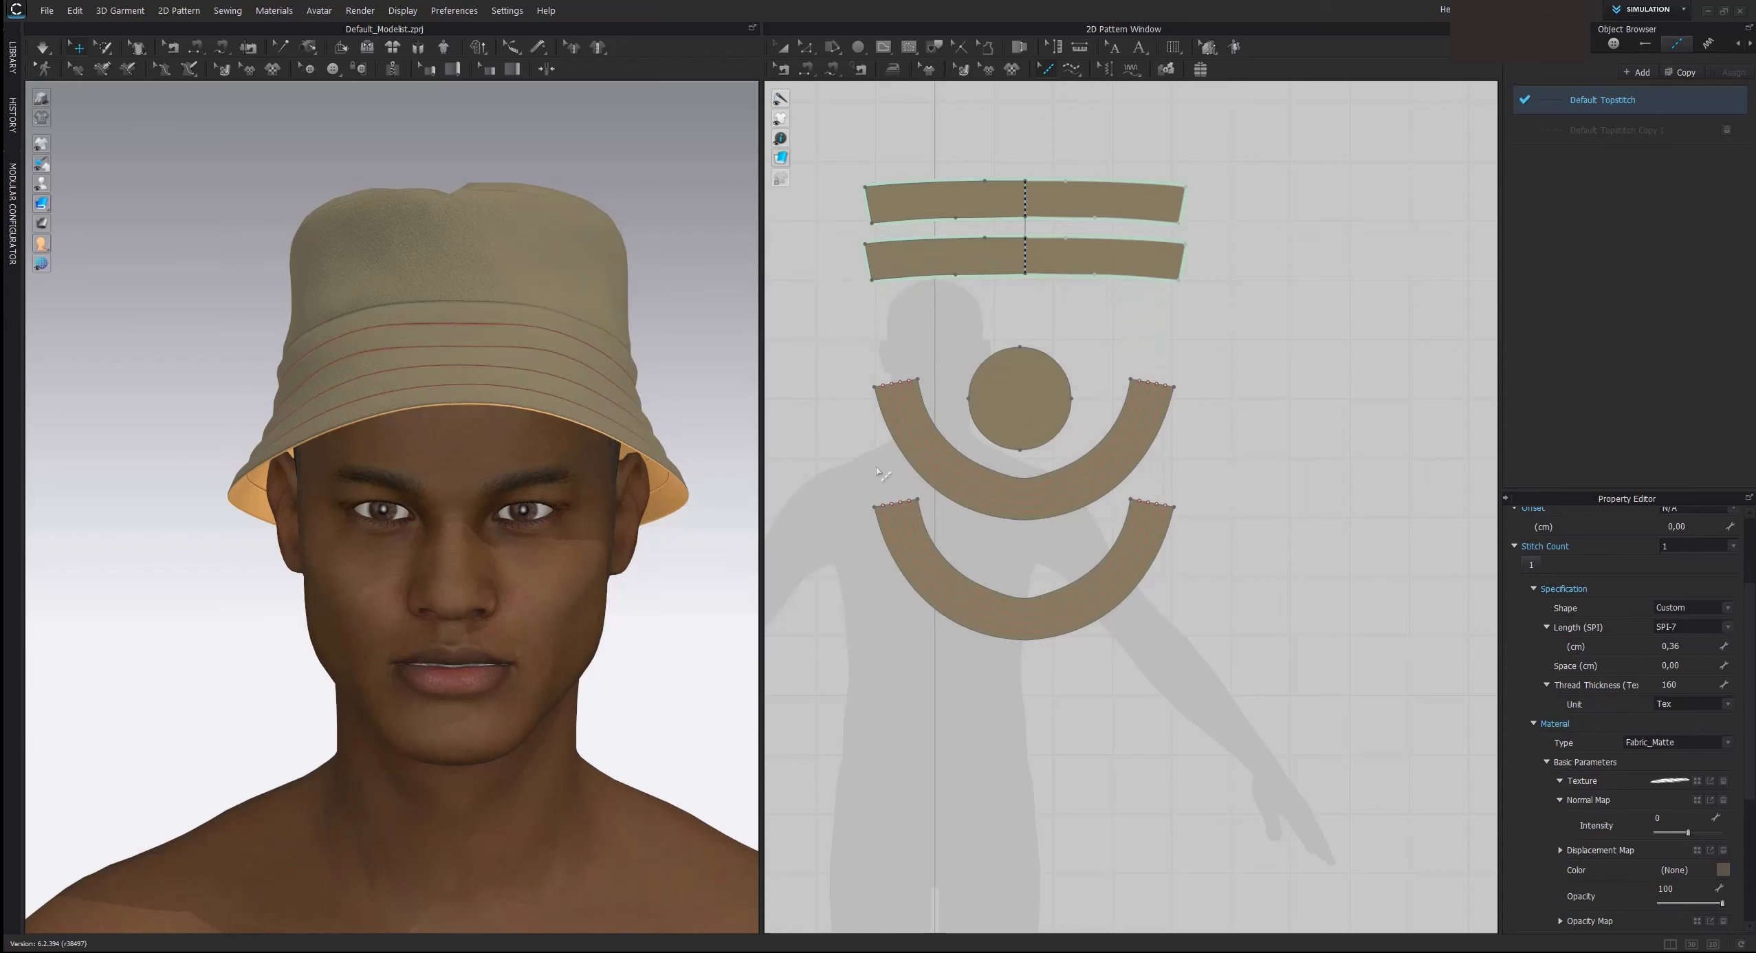
Step: Add segment topstitching with Default Topstitch along the internal lines of the outer brim pattern
click(834, 71)
middle_drag(952, 345, 903, 187)
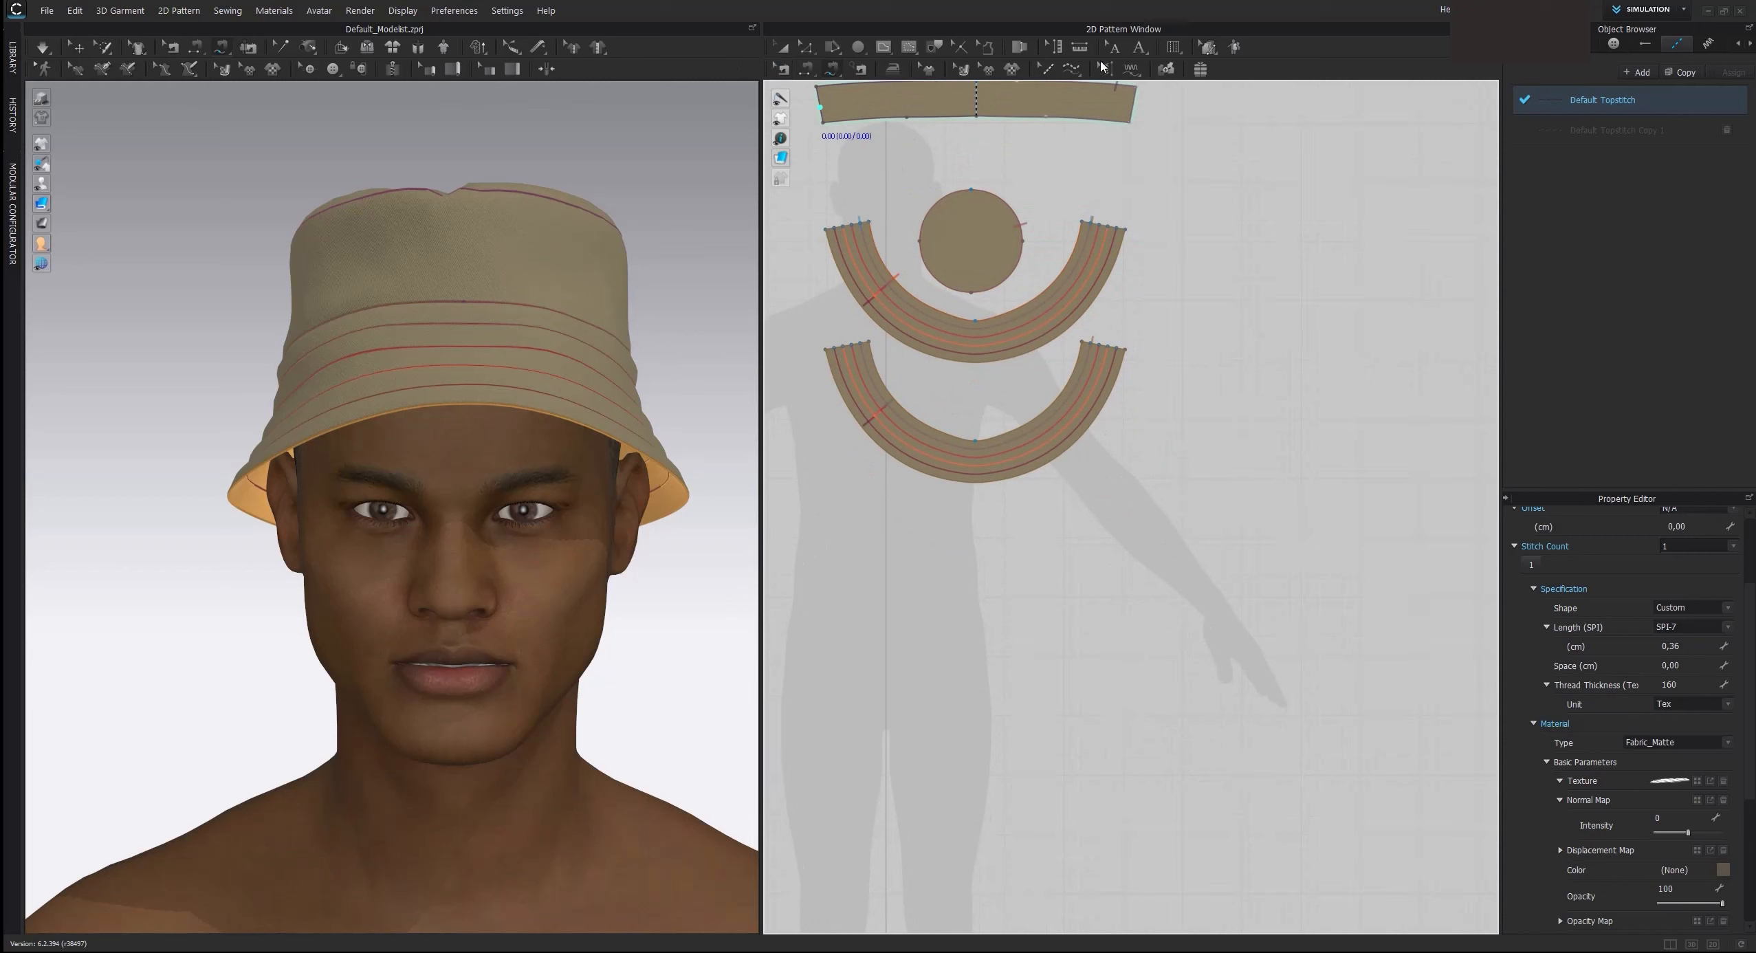
click(1071, 70)
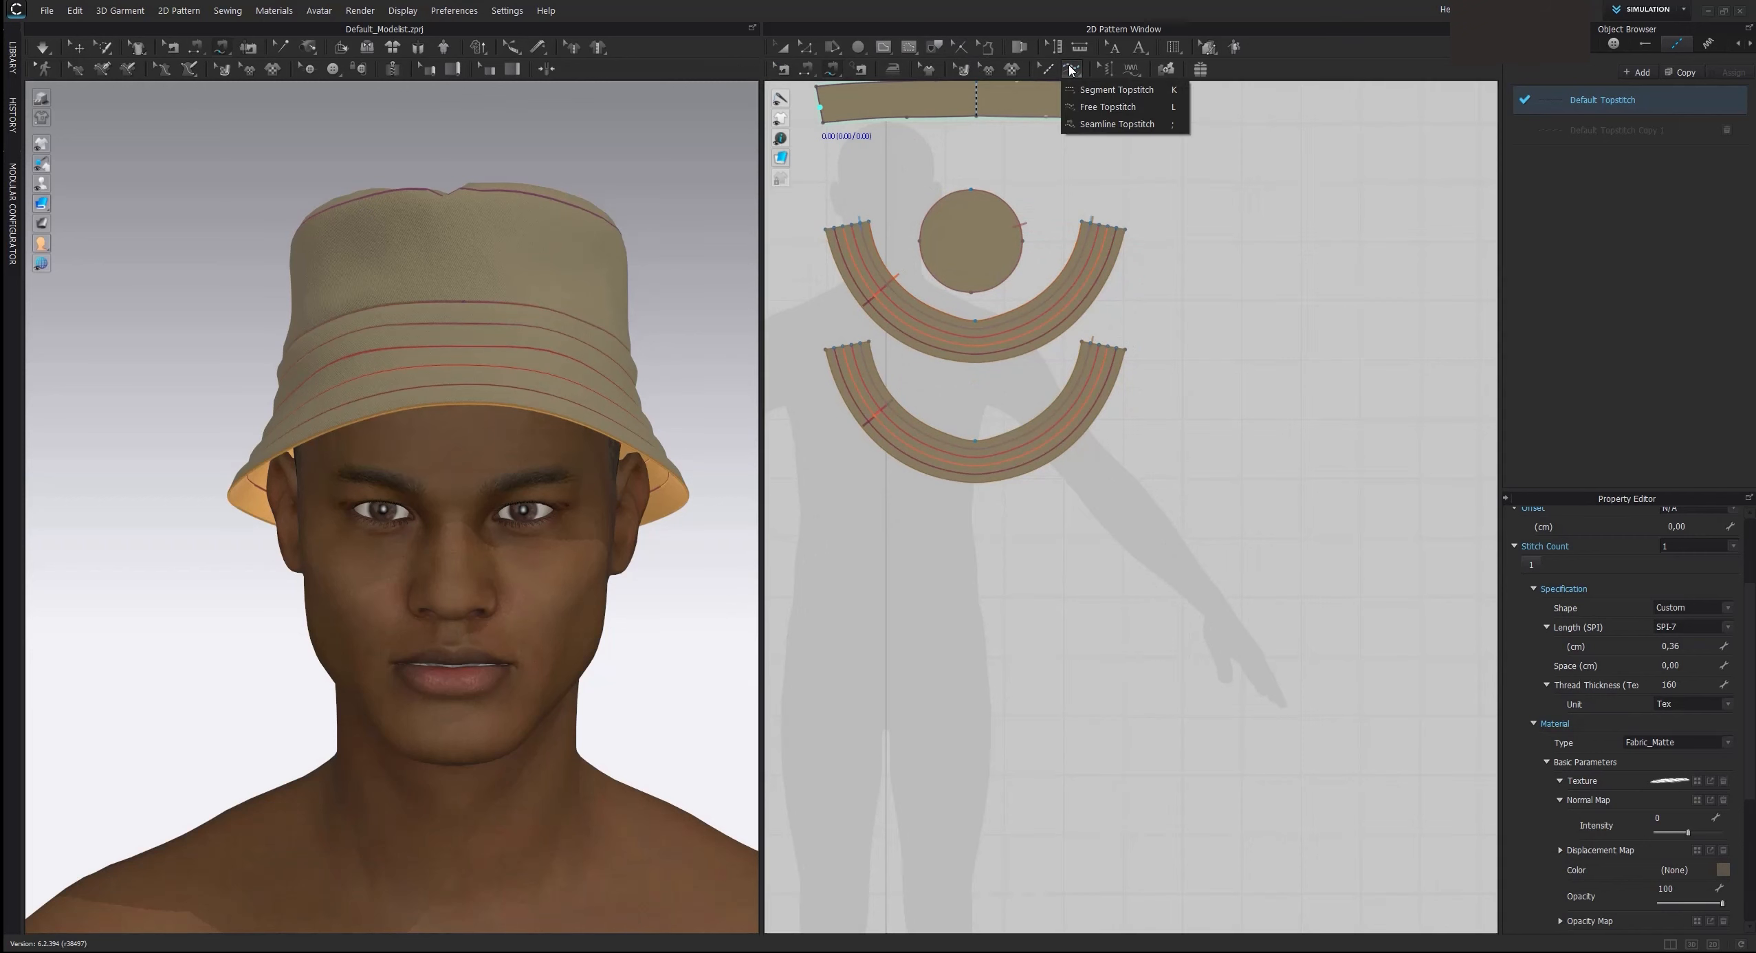
click(1105, 105)
click(988, 355)
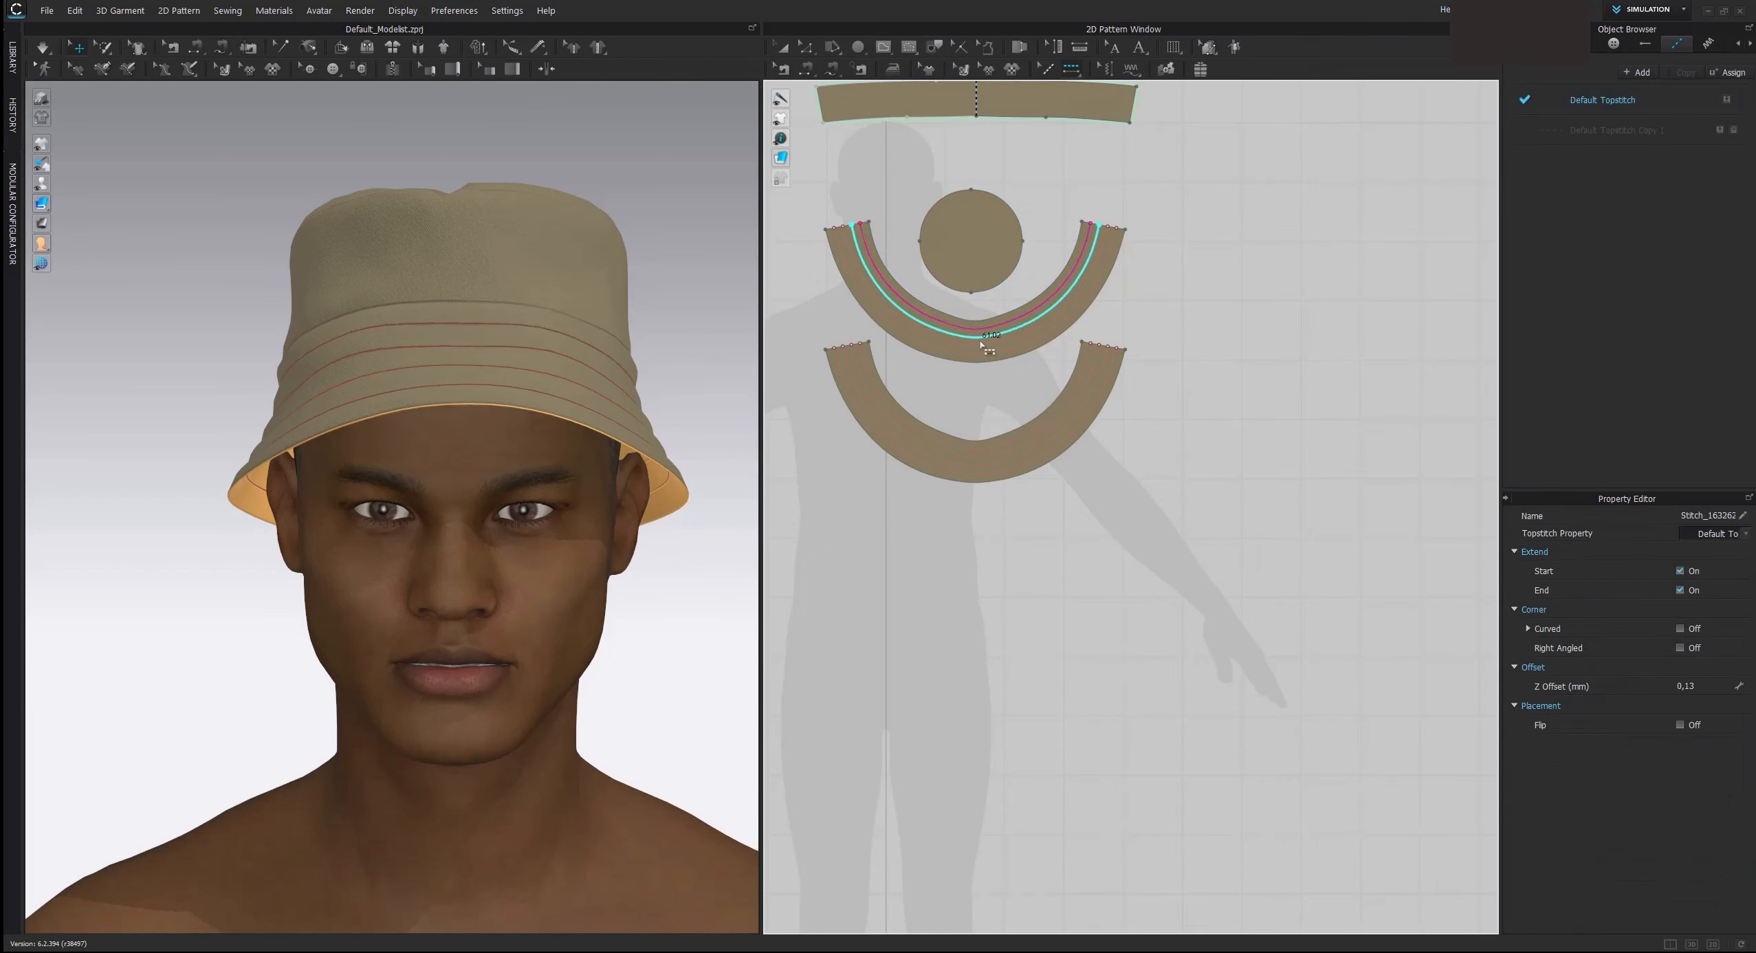
click(982, 355)
scroll(600, 341, down, 3)
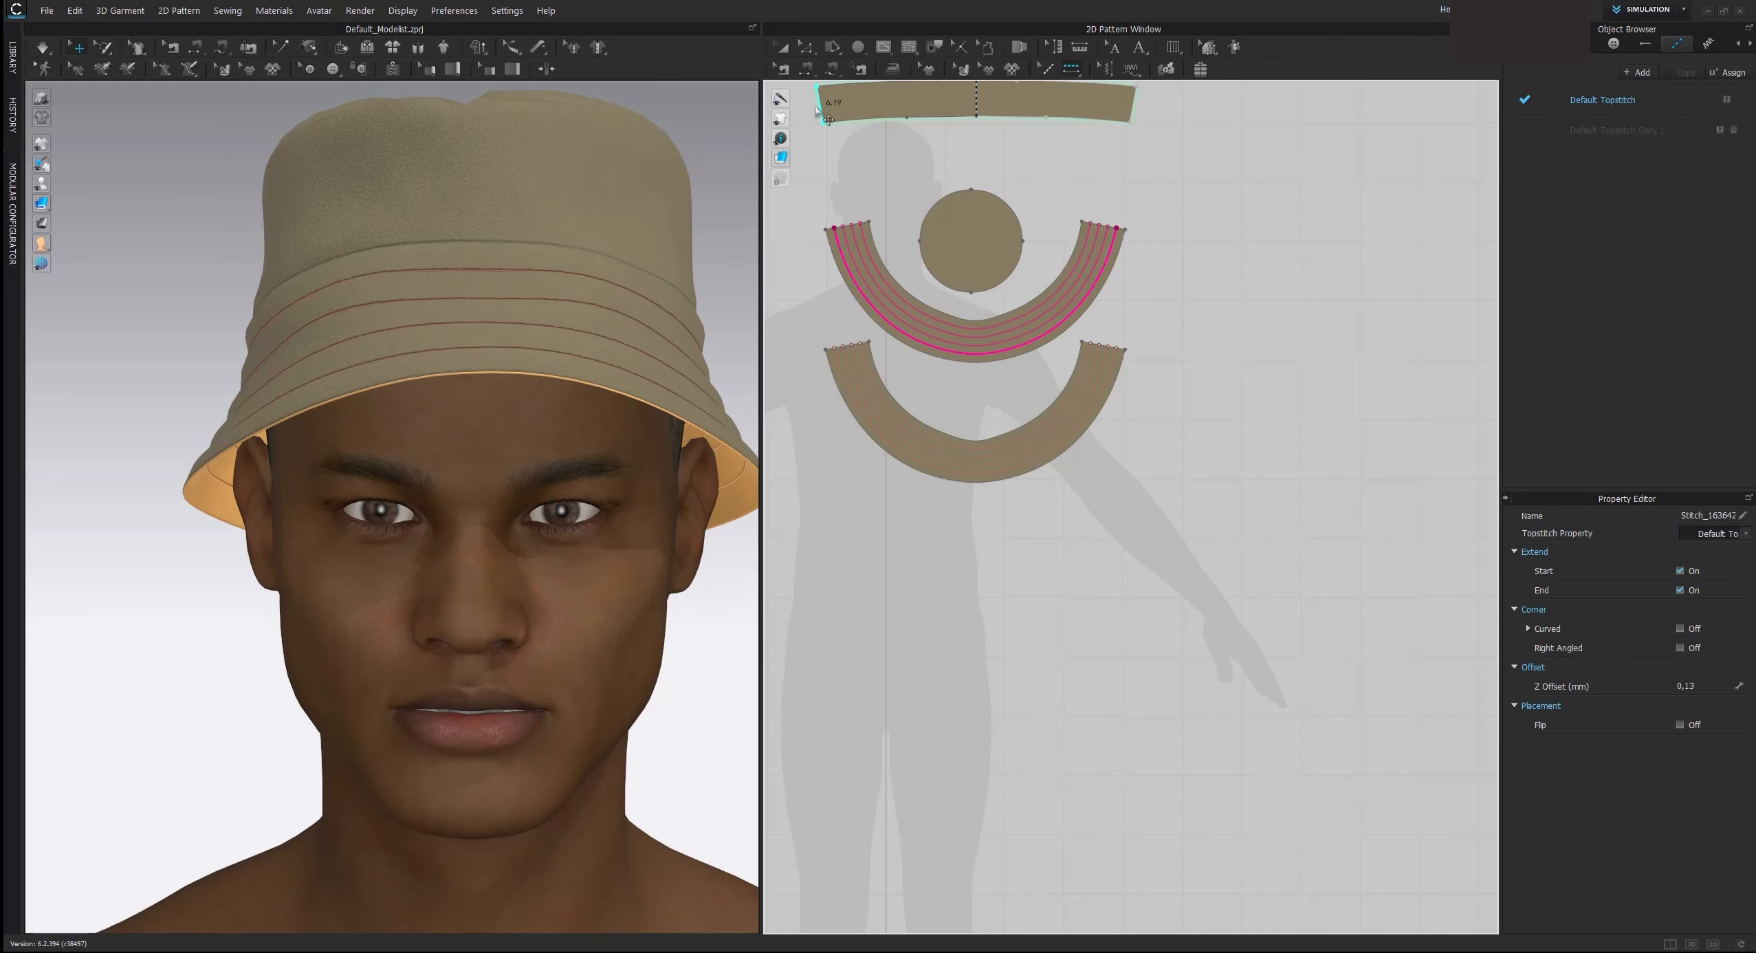
scroll(619, 187, up, 1)
scroll(619, 187, down, 2)
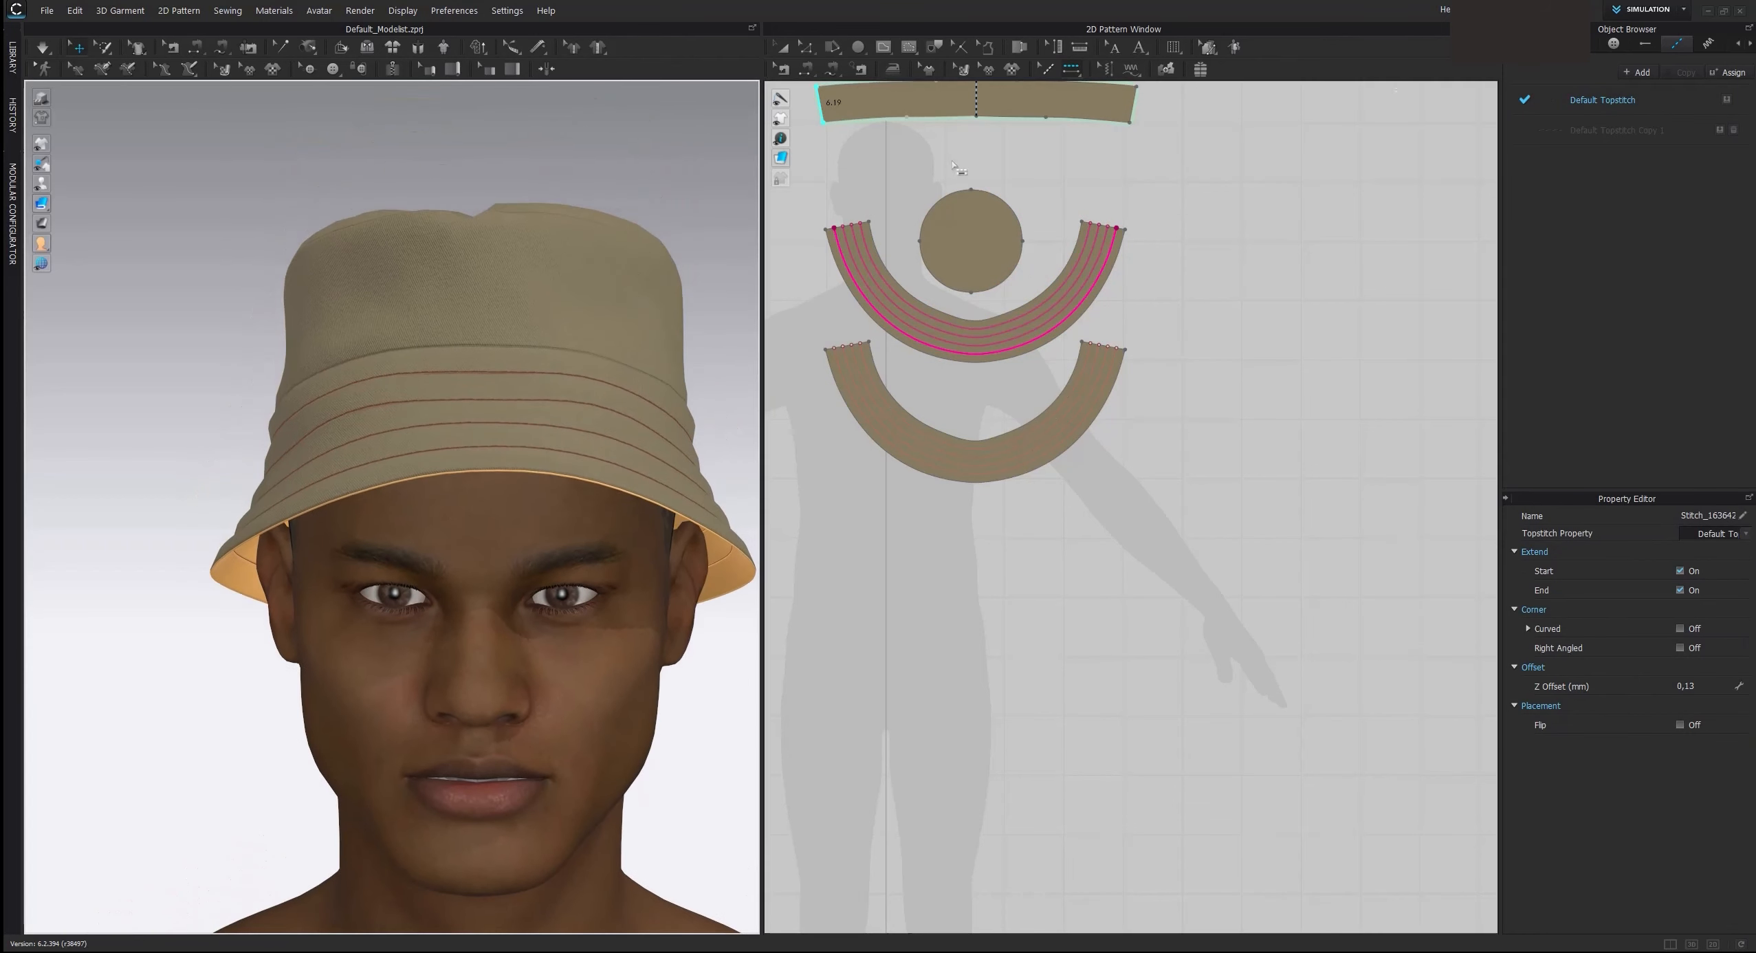
Step: Add a free topstitch with Default Topstitch Copy 1 along the upper edge of the outer crown band
click(1614, 130)
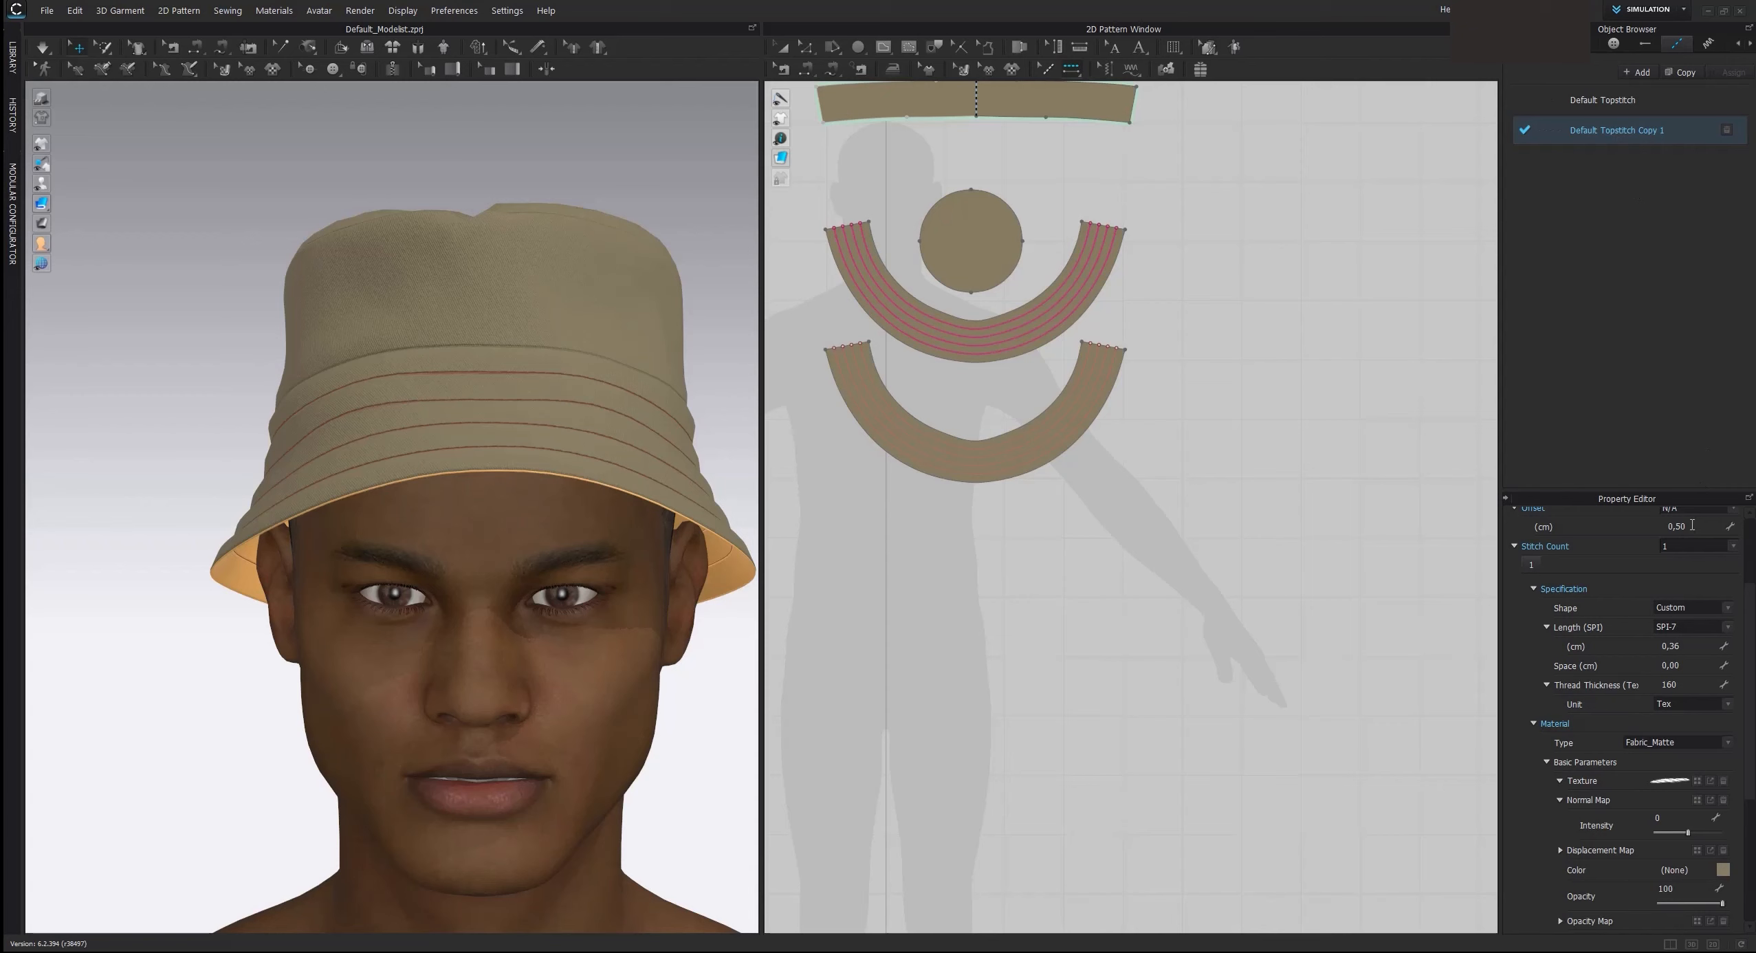
right_drag(1262, 206, 1278, 272)
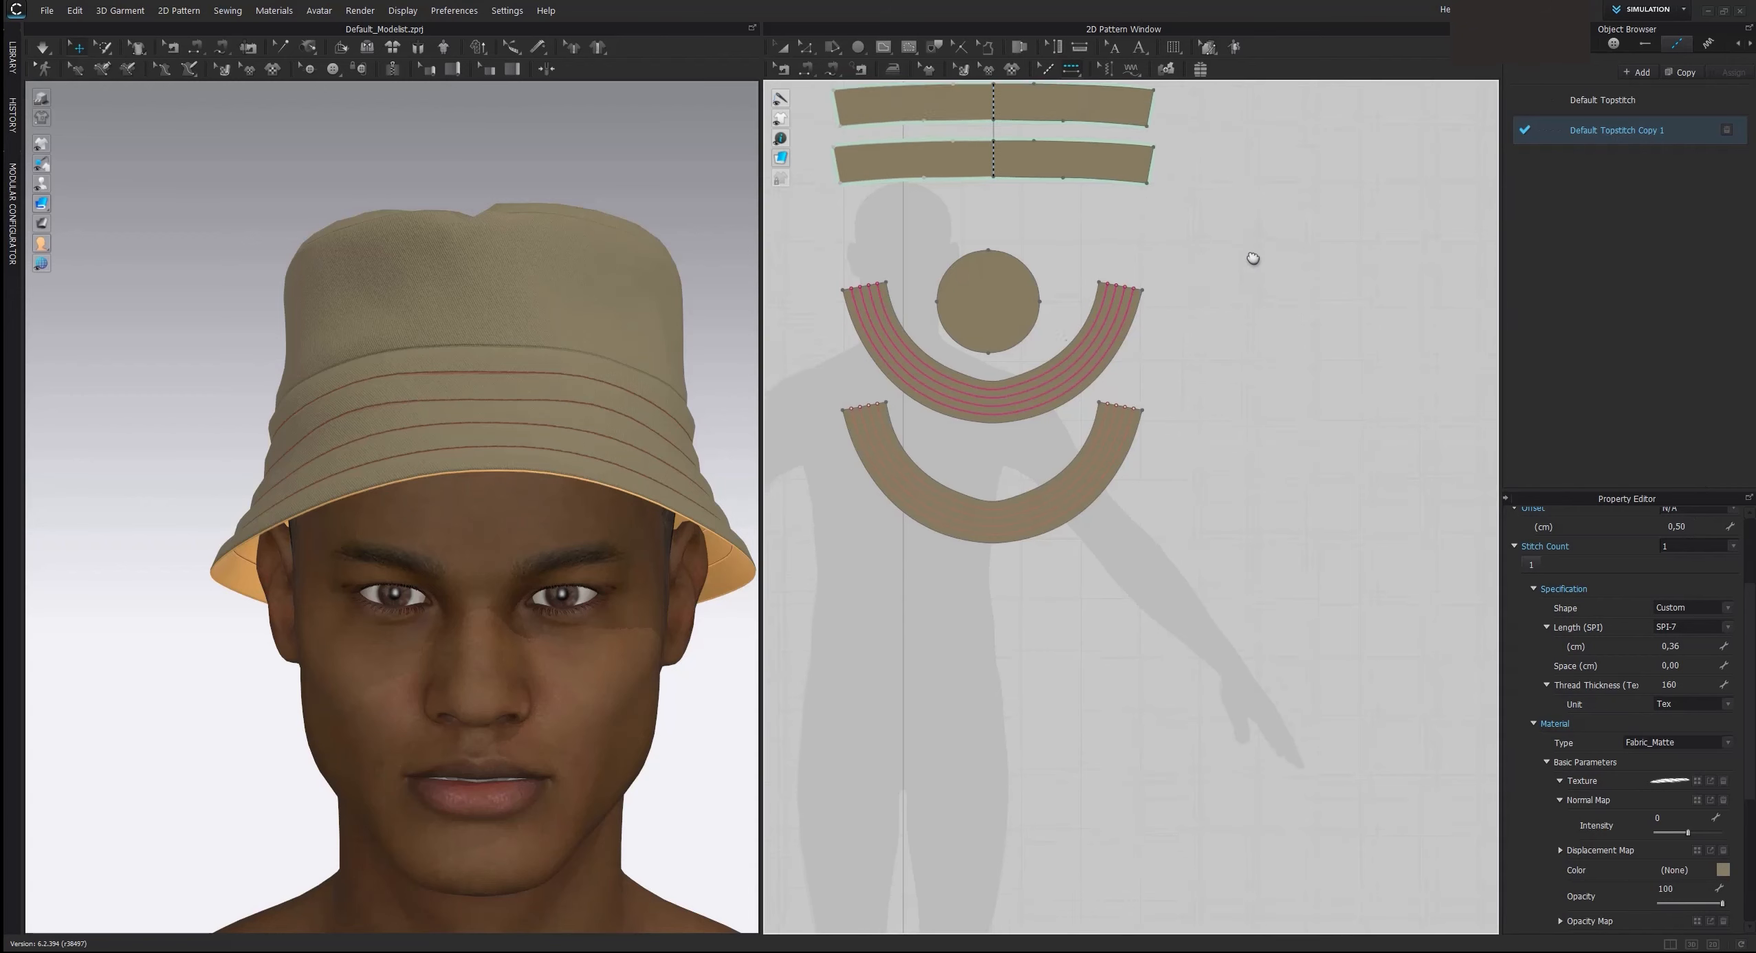
click(1071, 69)
click(1107, 89)
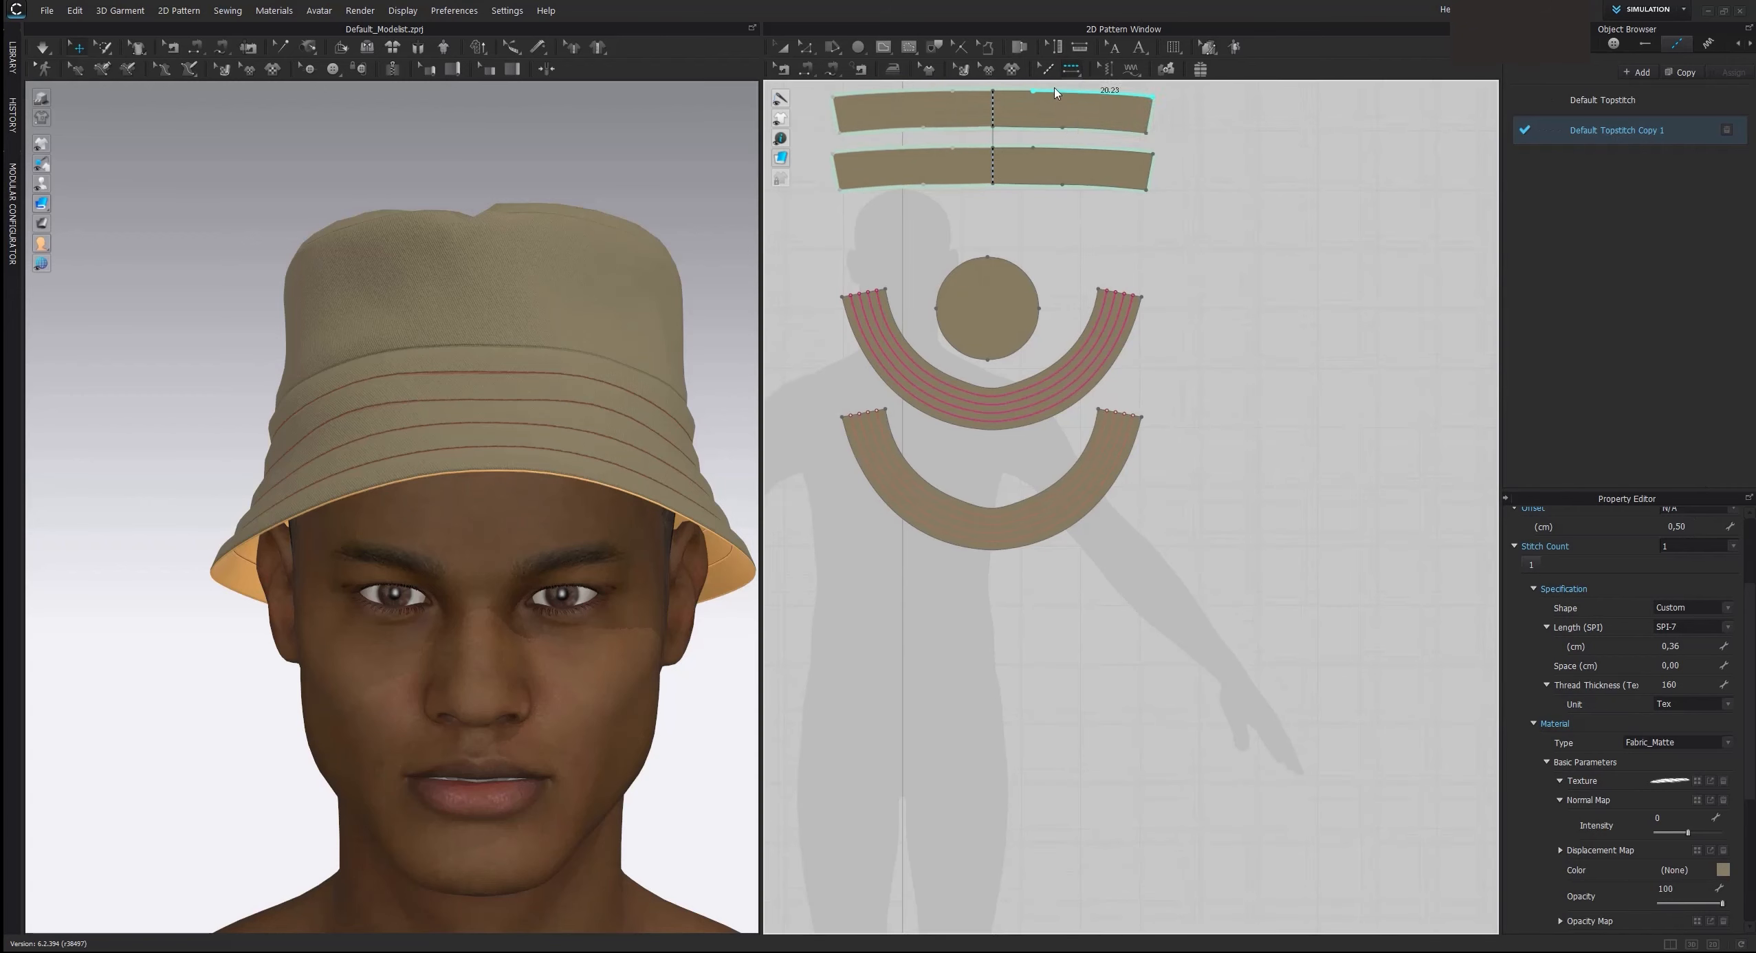
click(1074, 70)
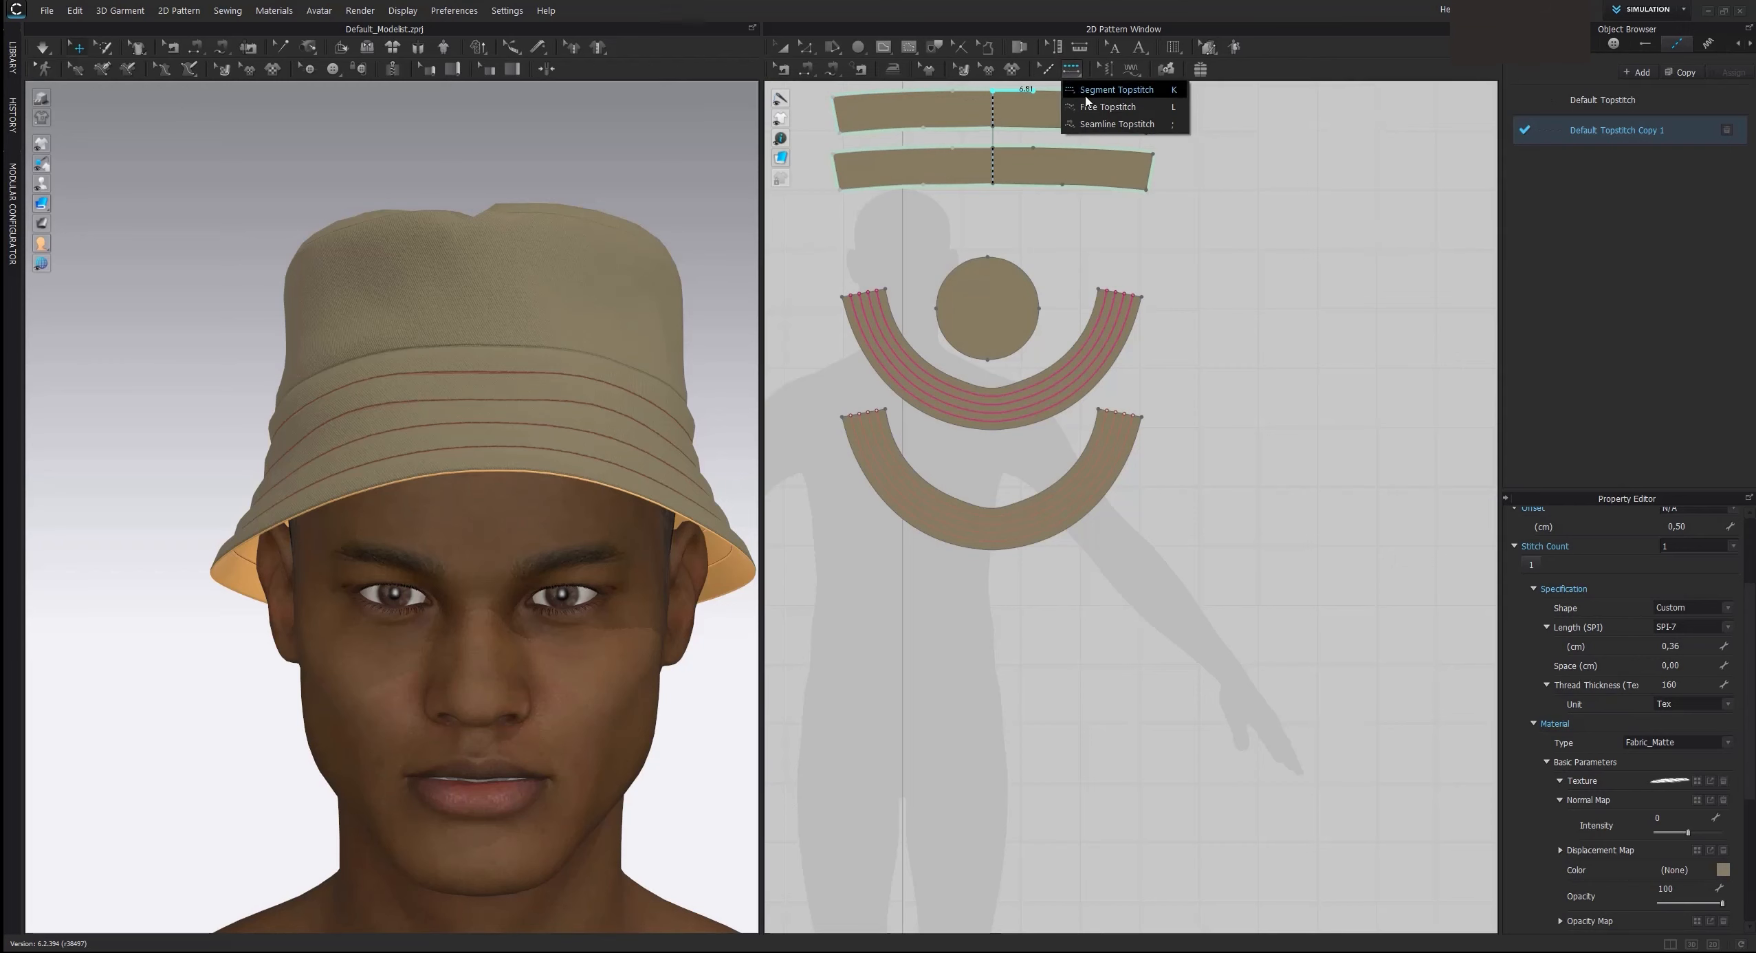
click(1107, 107)
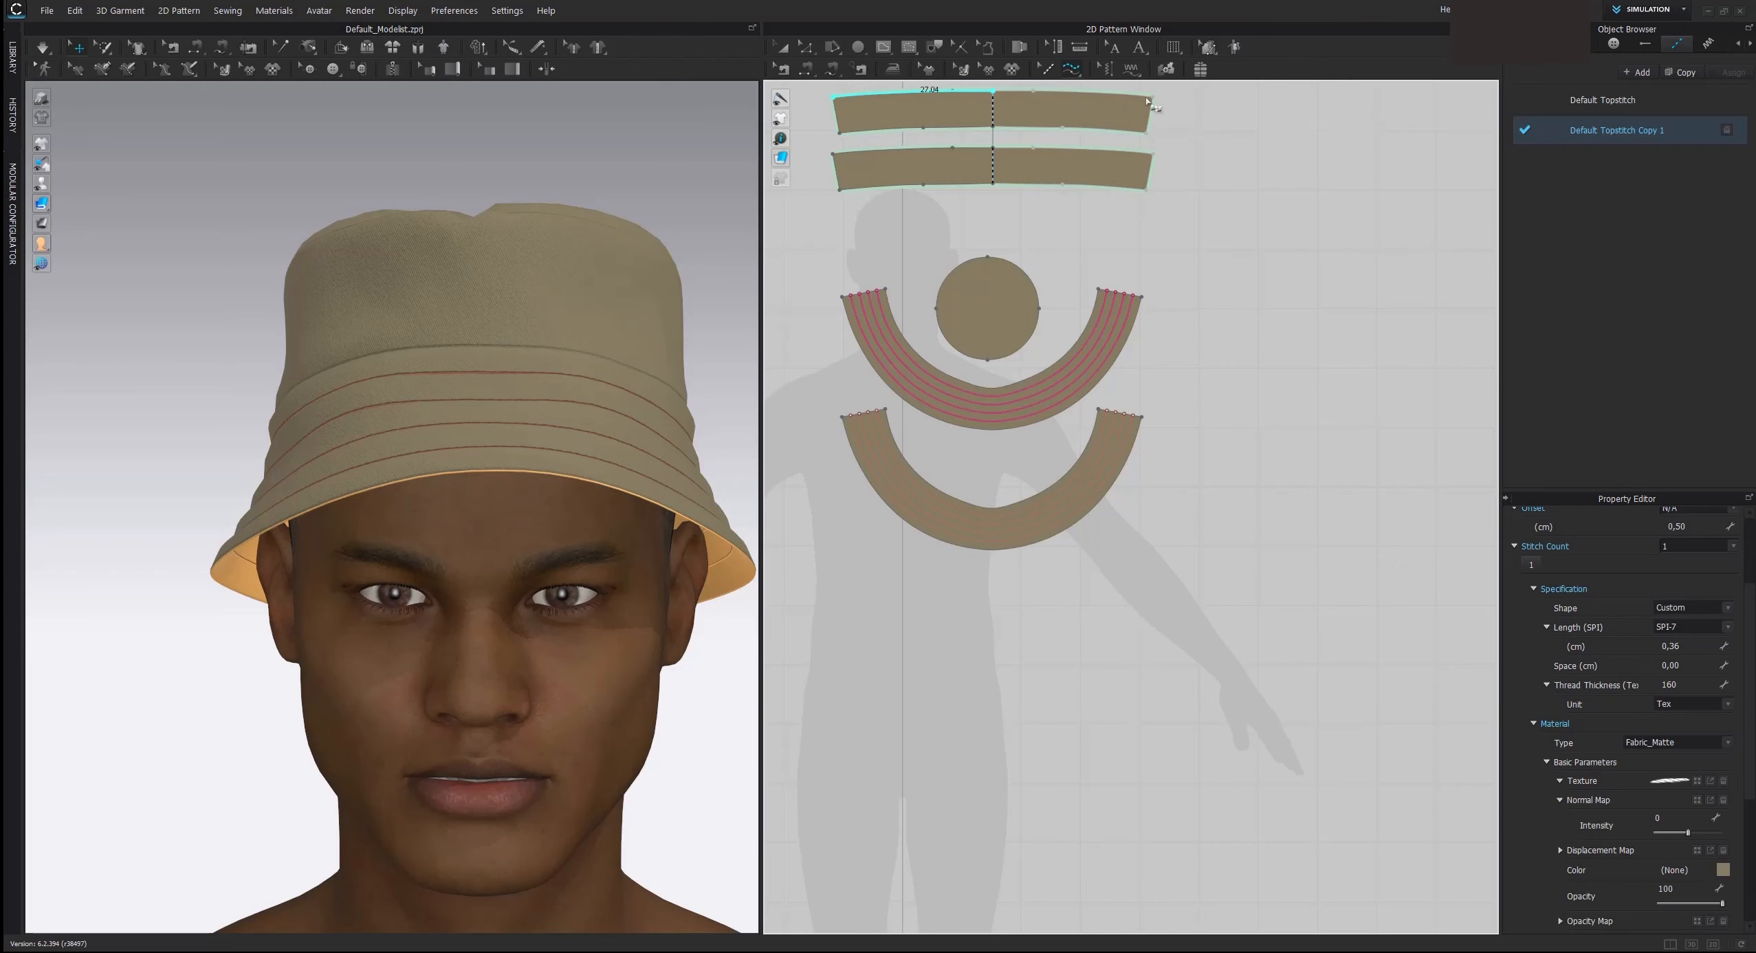
click(834, 97)
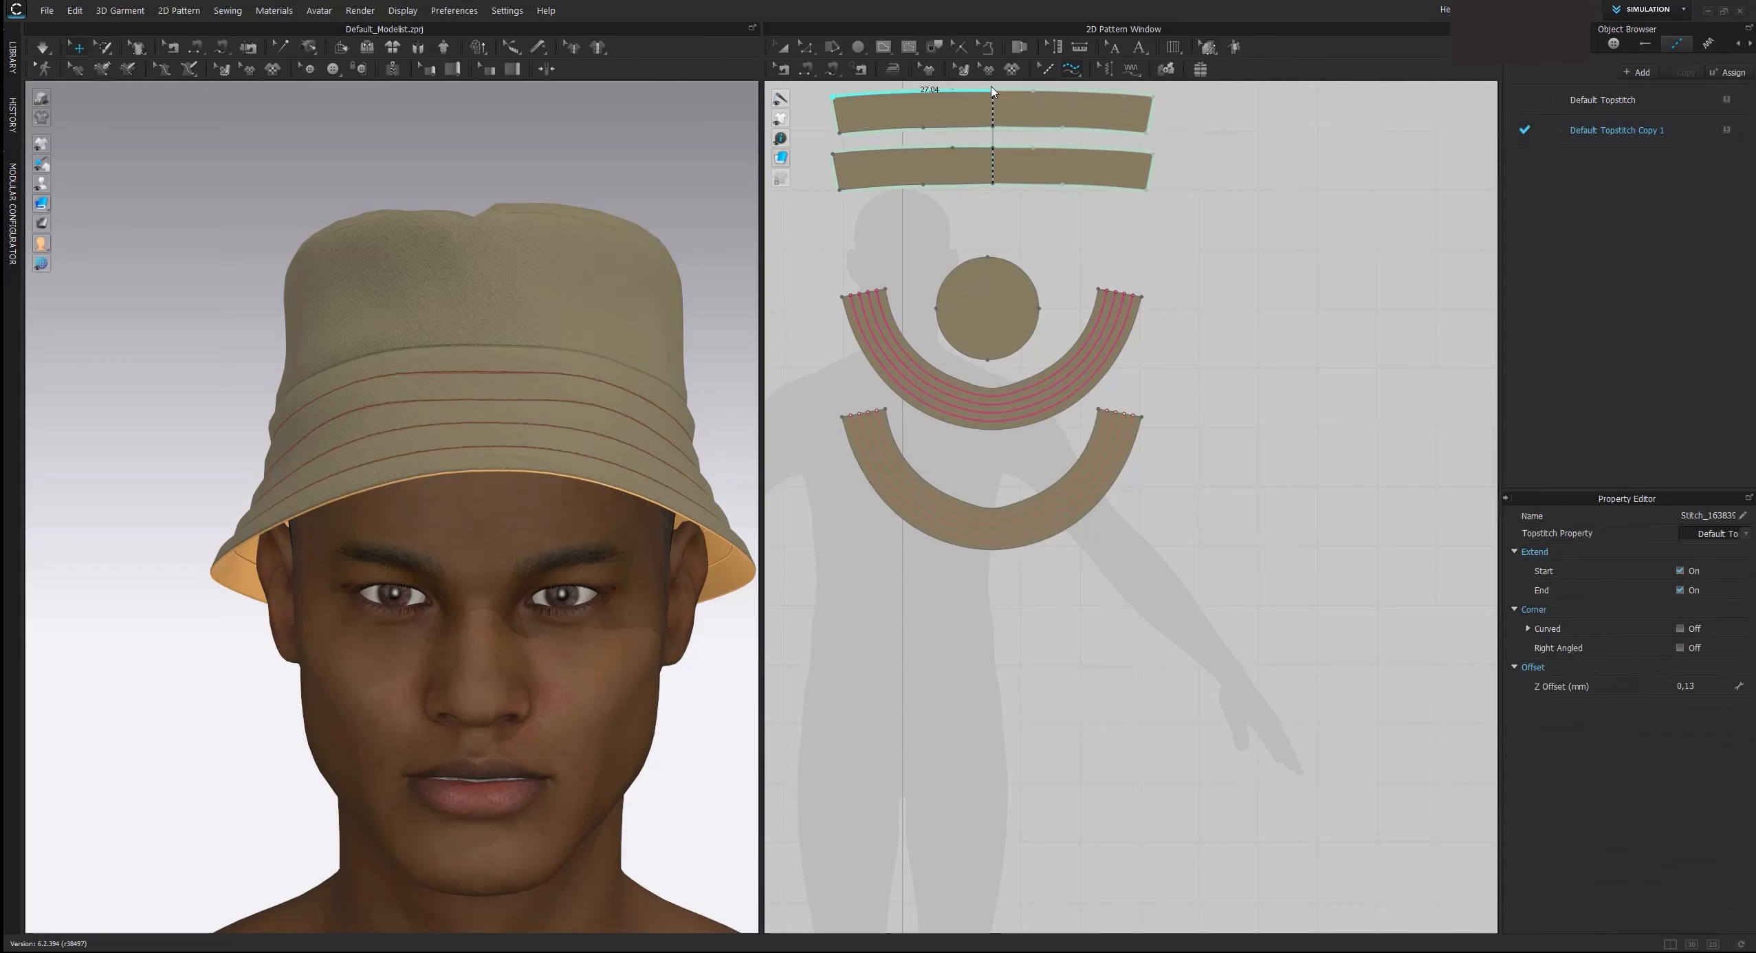
Step: Add a free topstitch with Default Topstitch Copy 1 along the lower edge of the outer crown band
middle_drag(928, 121, 951, 180)
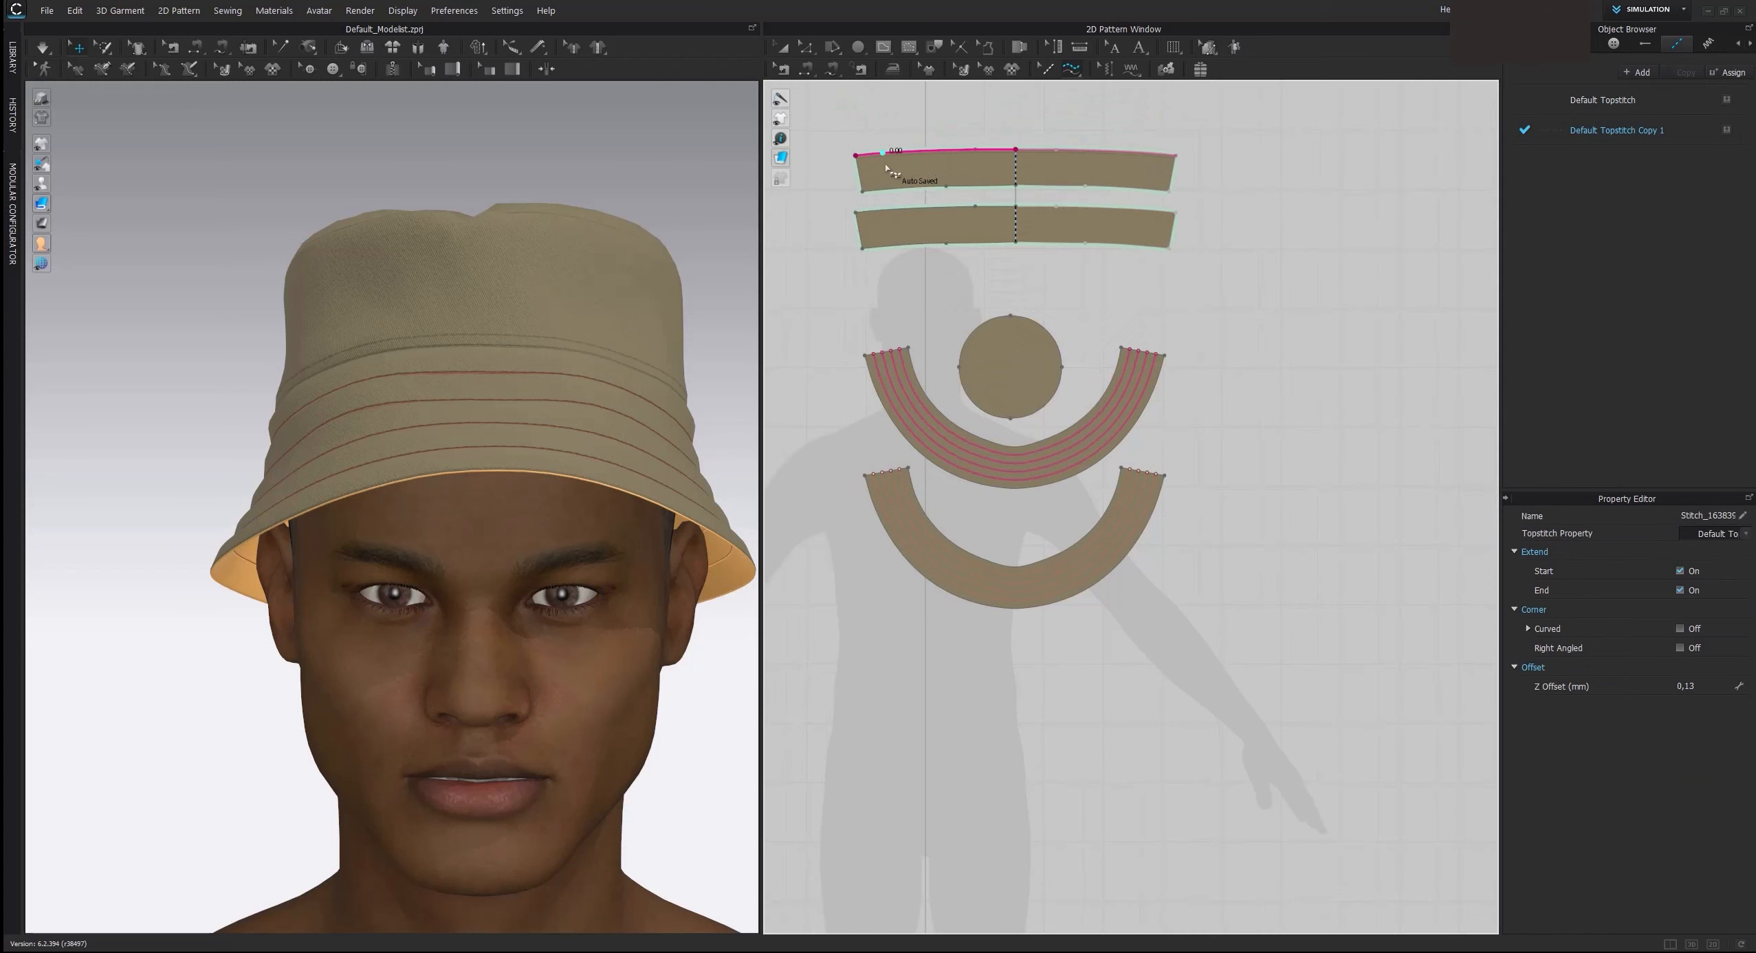
click(1016, 184)
scroll(538, 239, up, 3)
scroll(540, 258, up, 2)
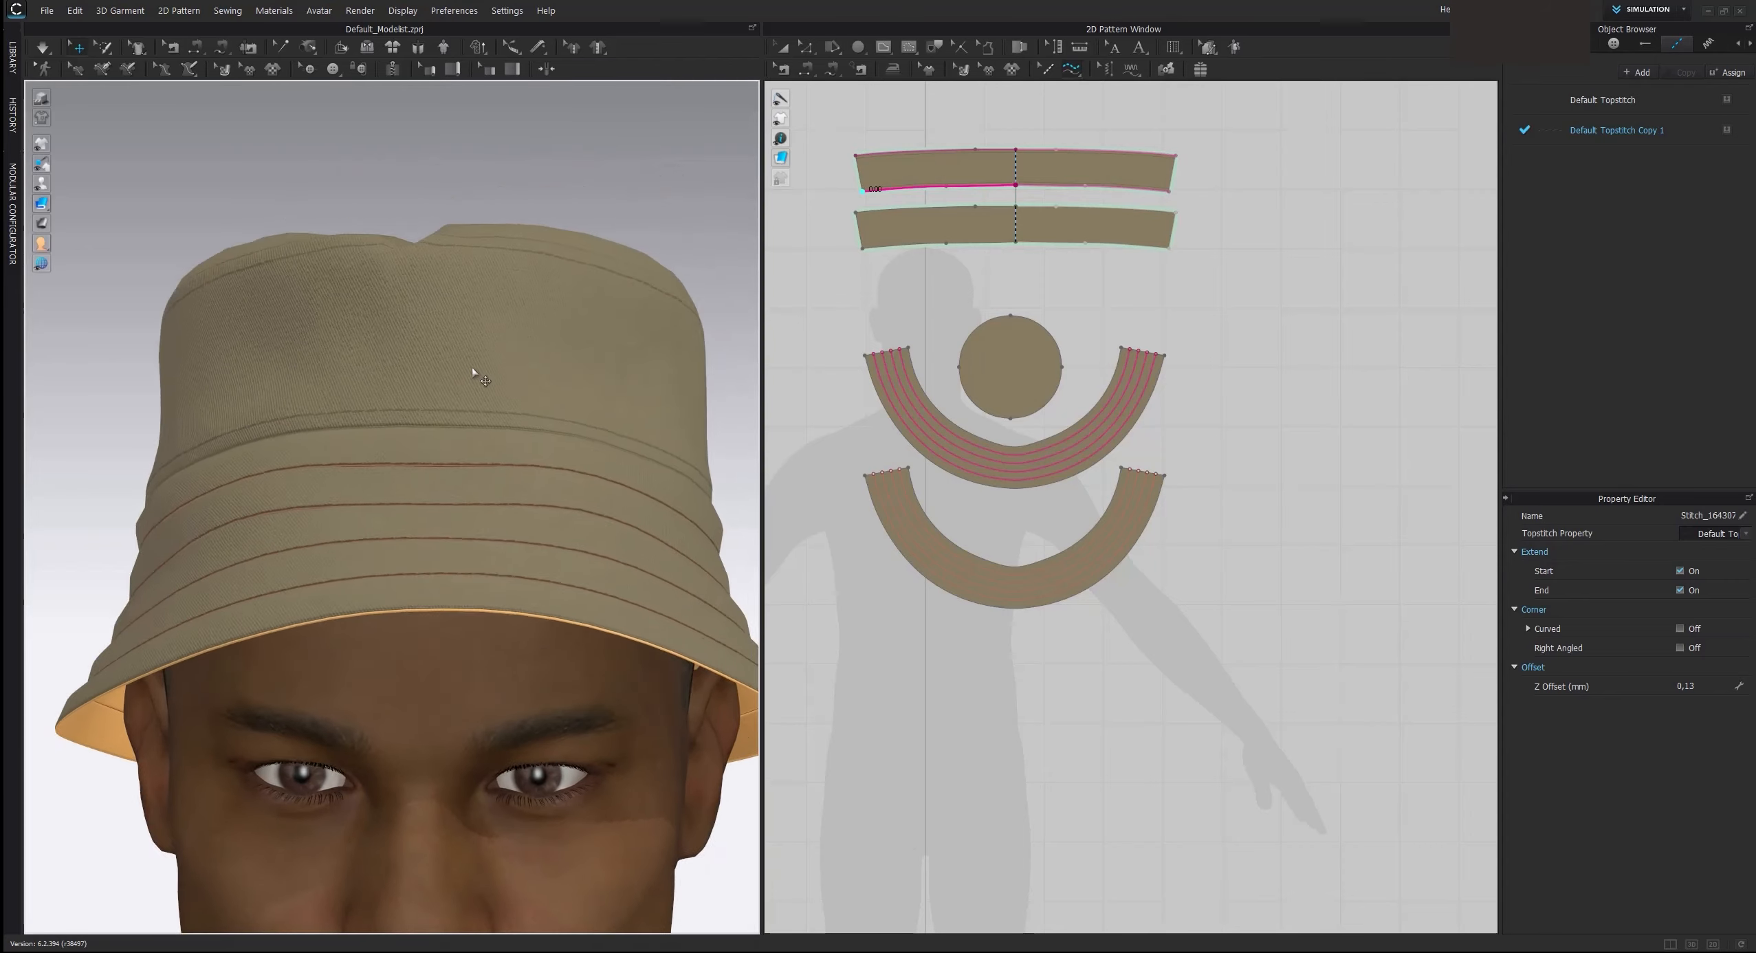
right_drag(470, 371, 500, 333)
scroll(466, 337, down, 3)
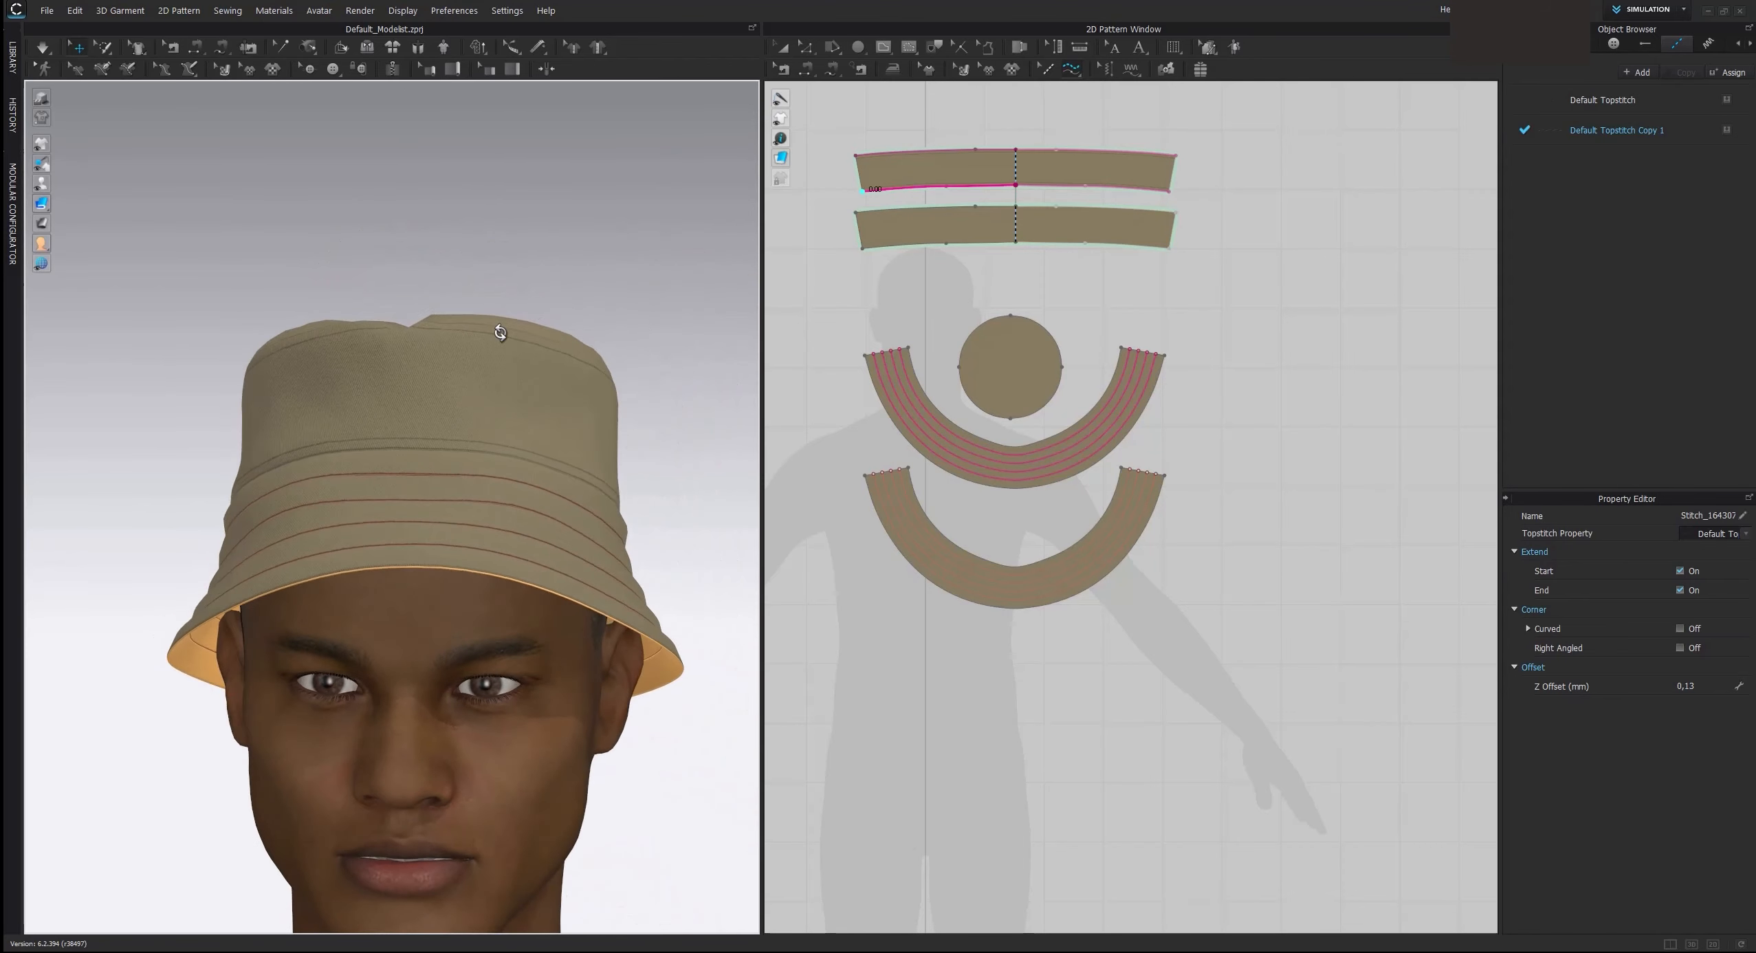
Step: Set the particle distance of all hat patterns to 5 mm, and simulate the hat
click(782, 47)
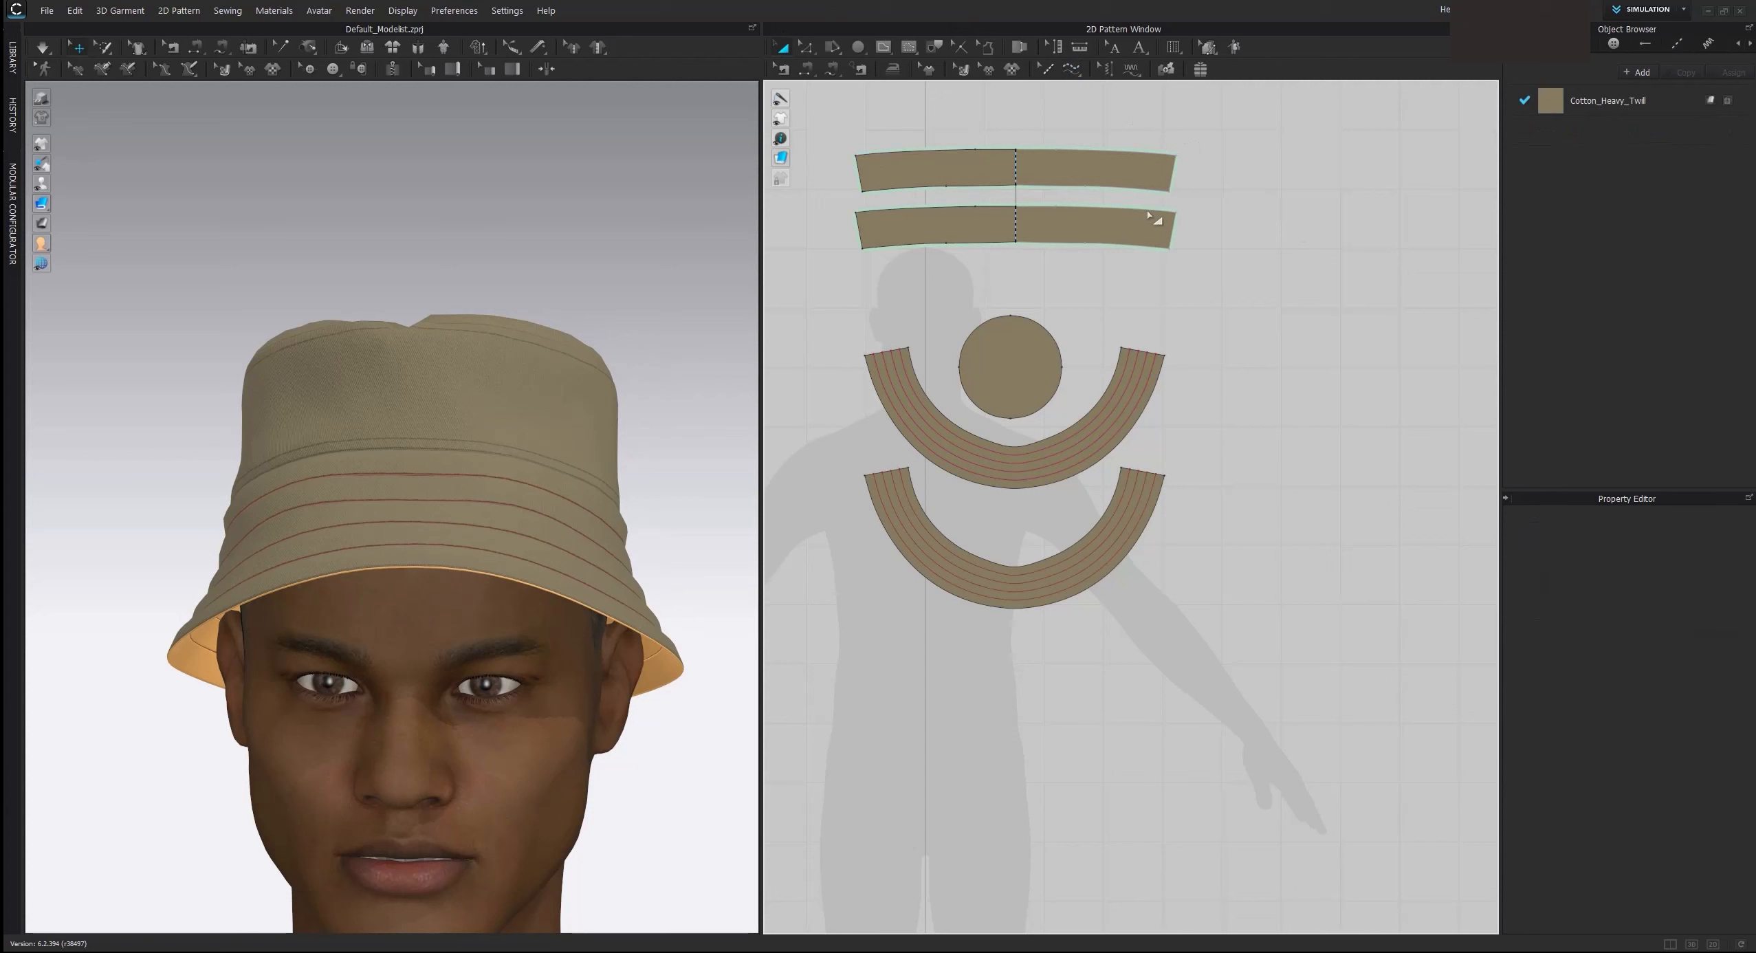
scroll(907, 256, down, 2)
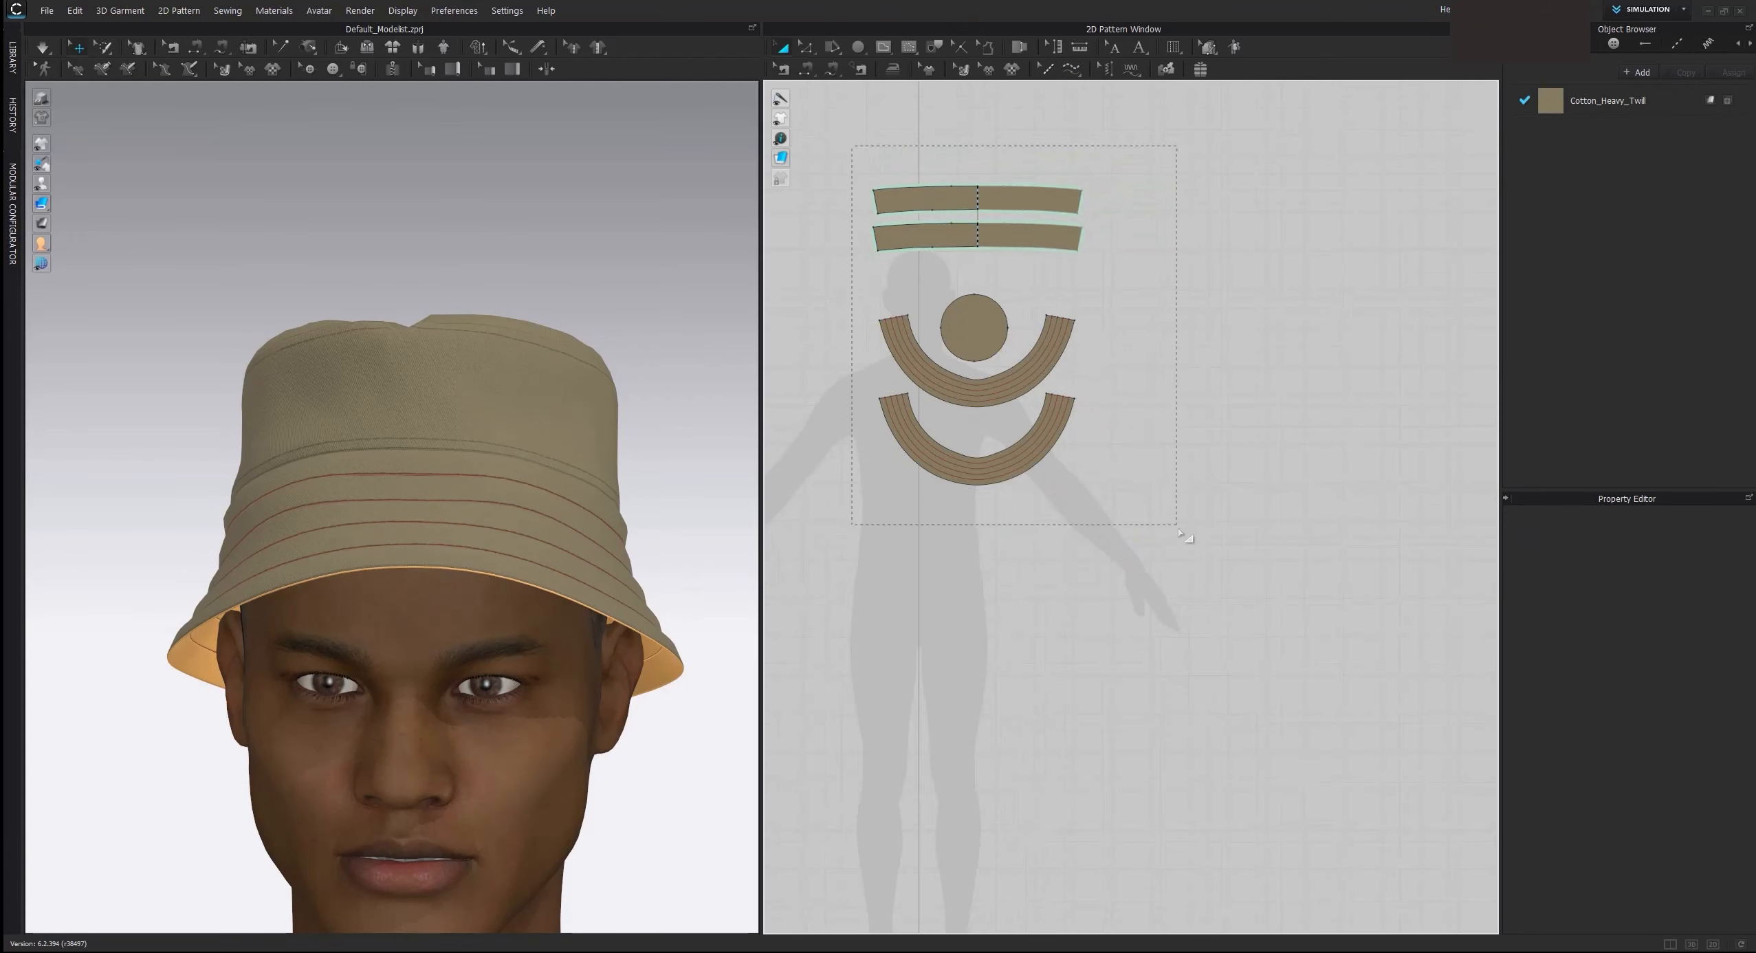
drag(1179, 531, 1179, 532)
scroll(1687, 795, down, 2)
click(1690, 824)
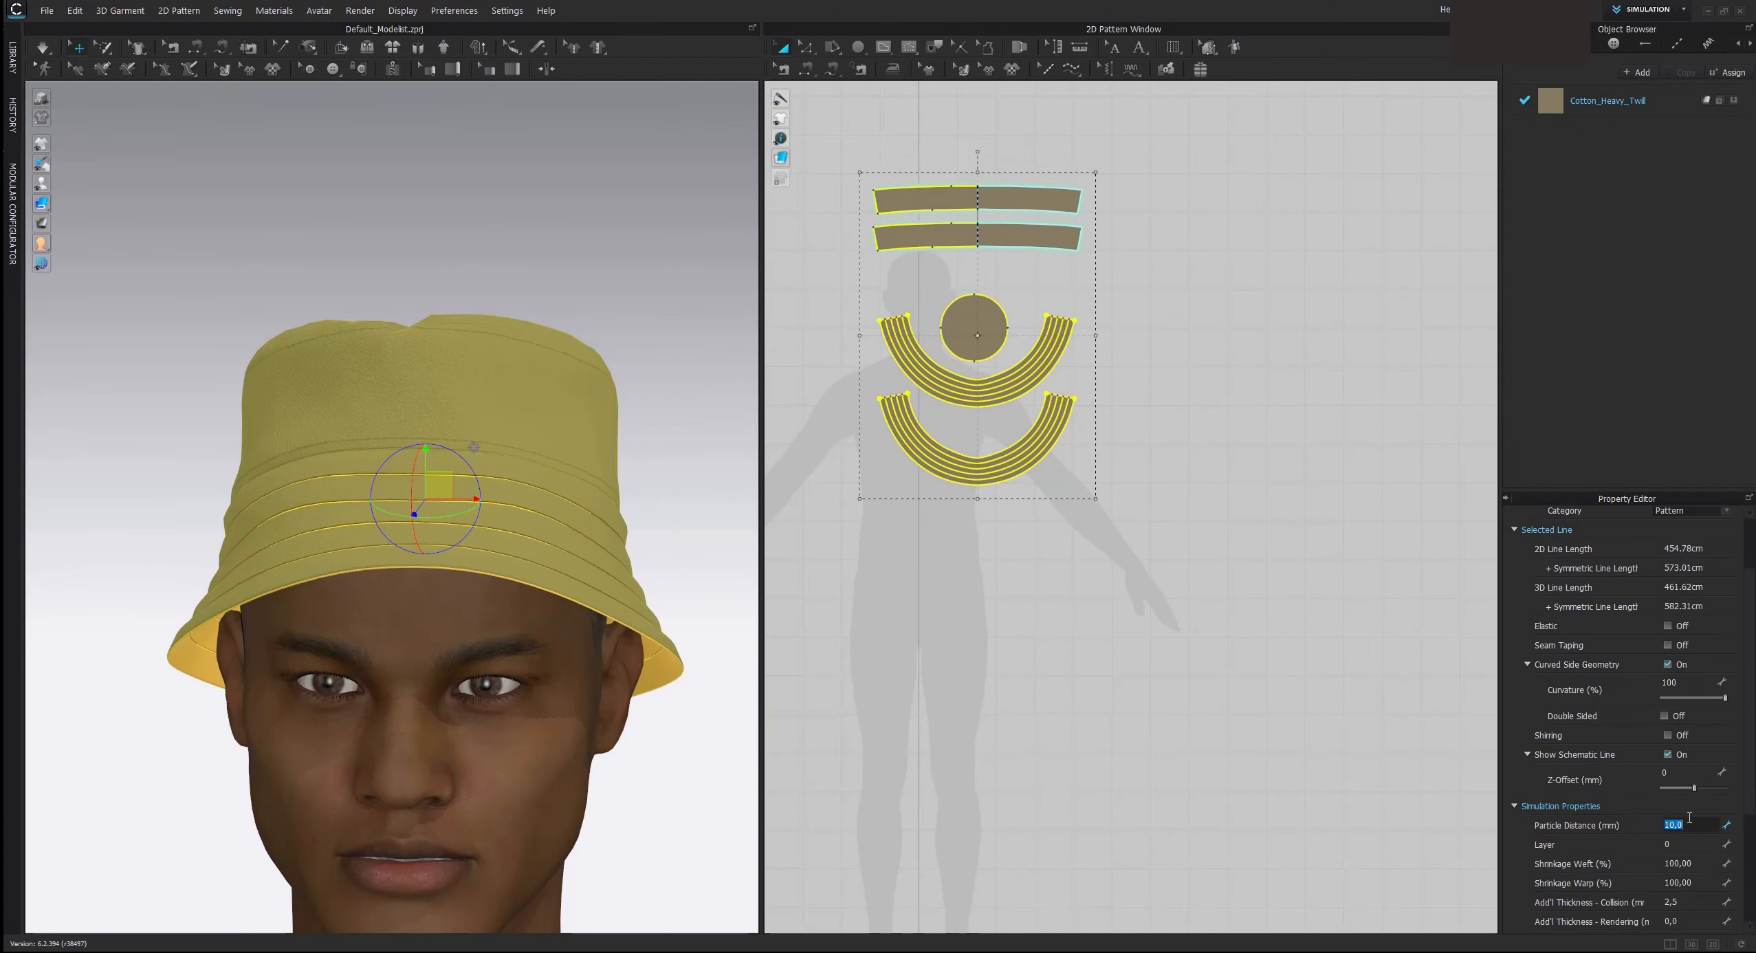
text(5)
key(Return)
click(1097, 350)
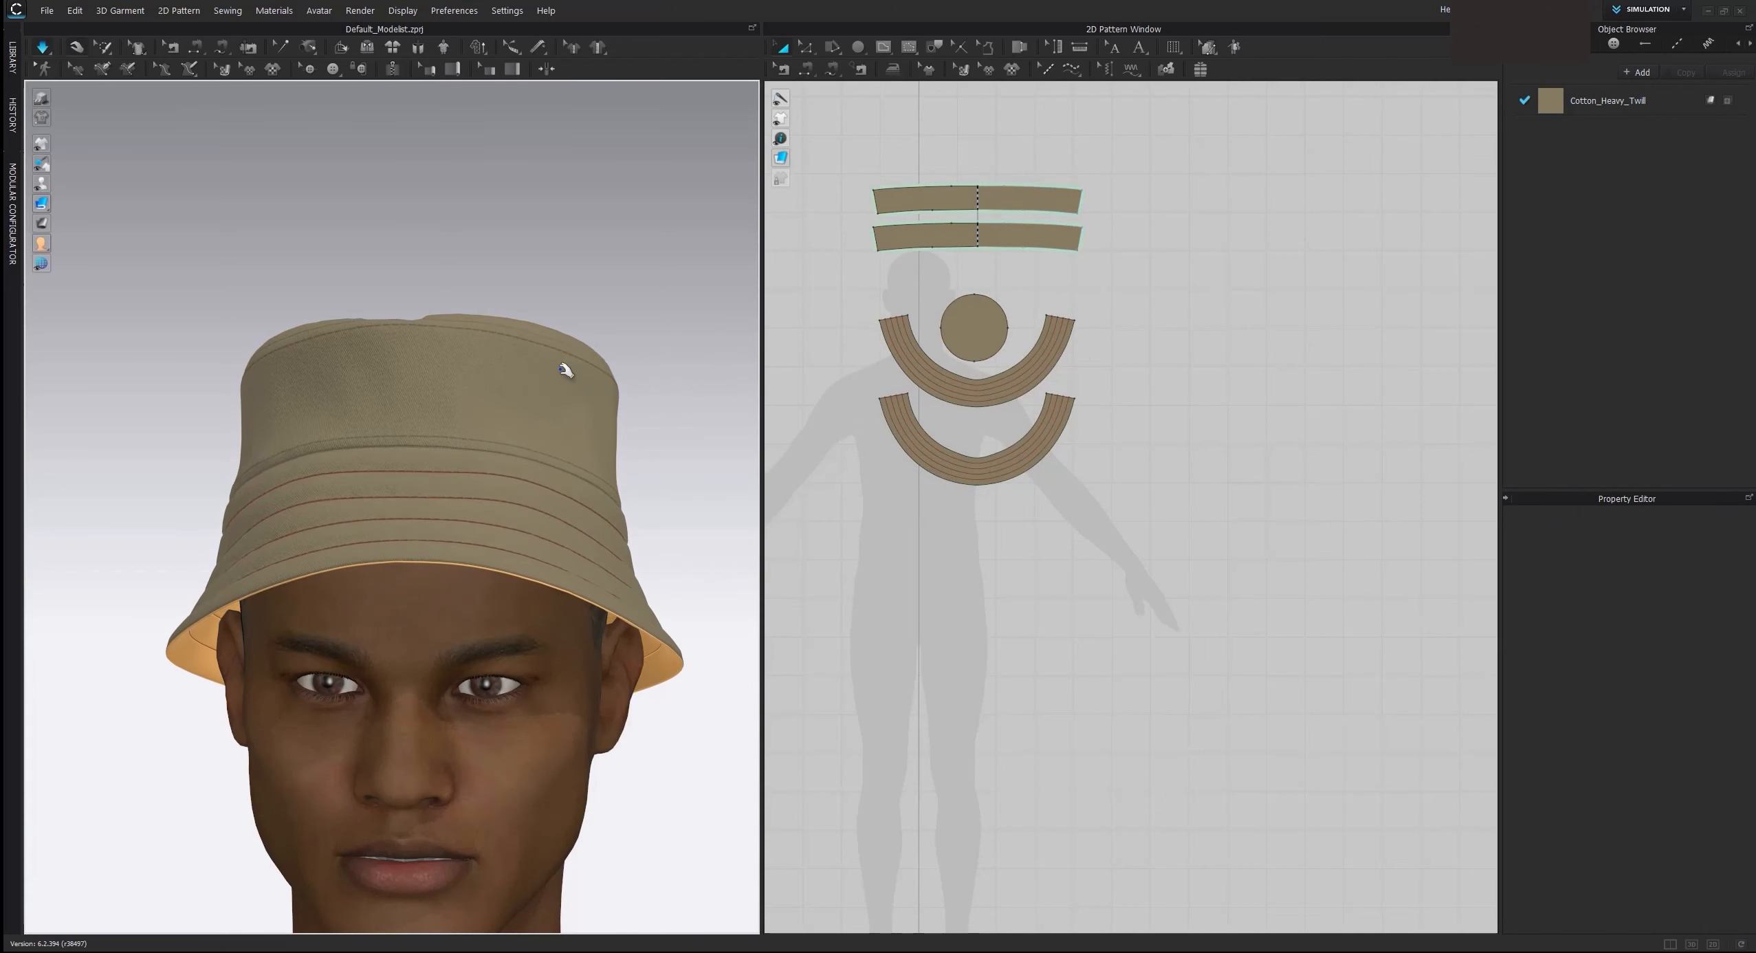
Step: Add segment puckering with Default Puckering along the internal lines of the outer brim pattern
right_drag(565, 371, 528, 380)
click(523, 375)
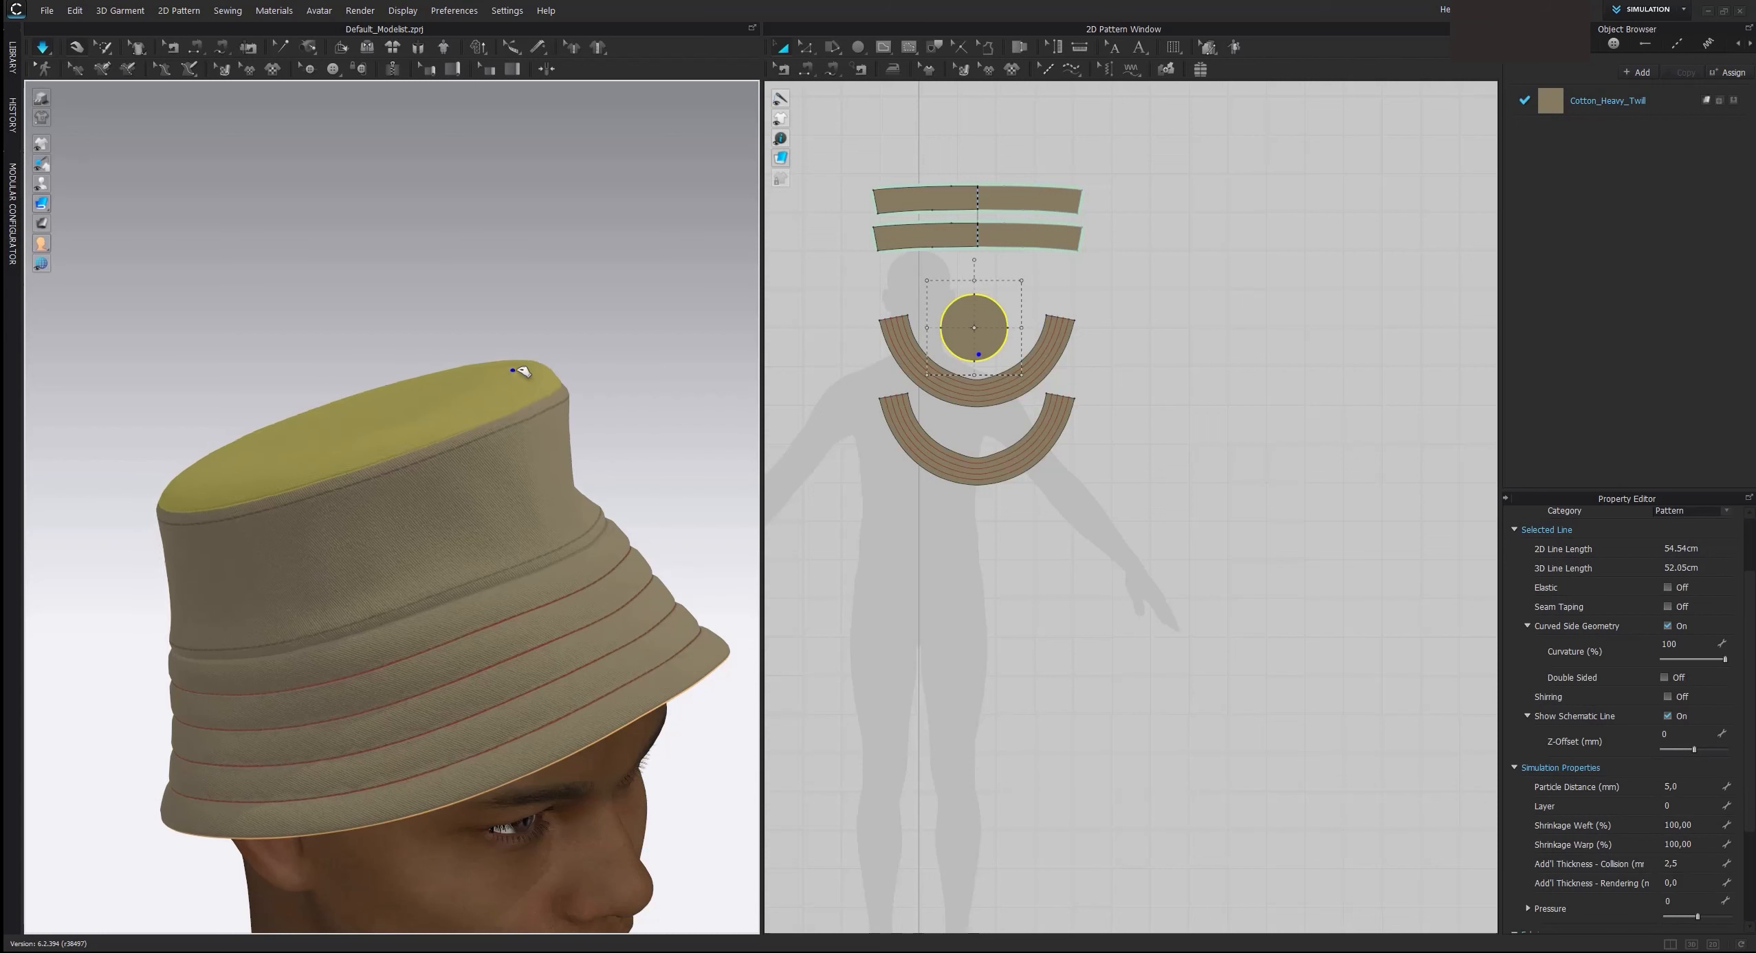
right_drag(658, 376, 700, 352)
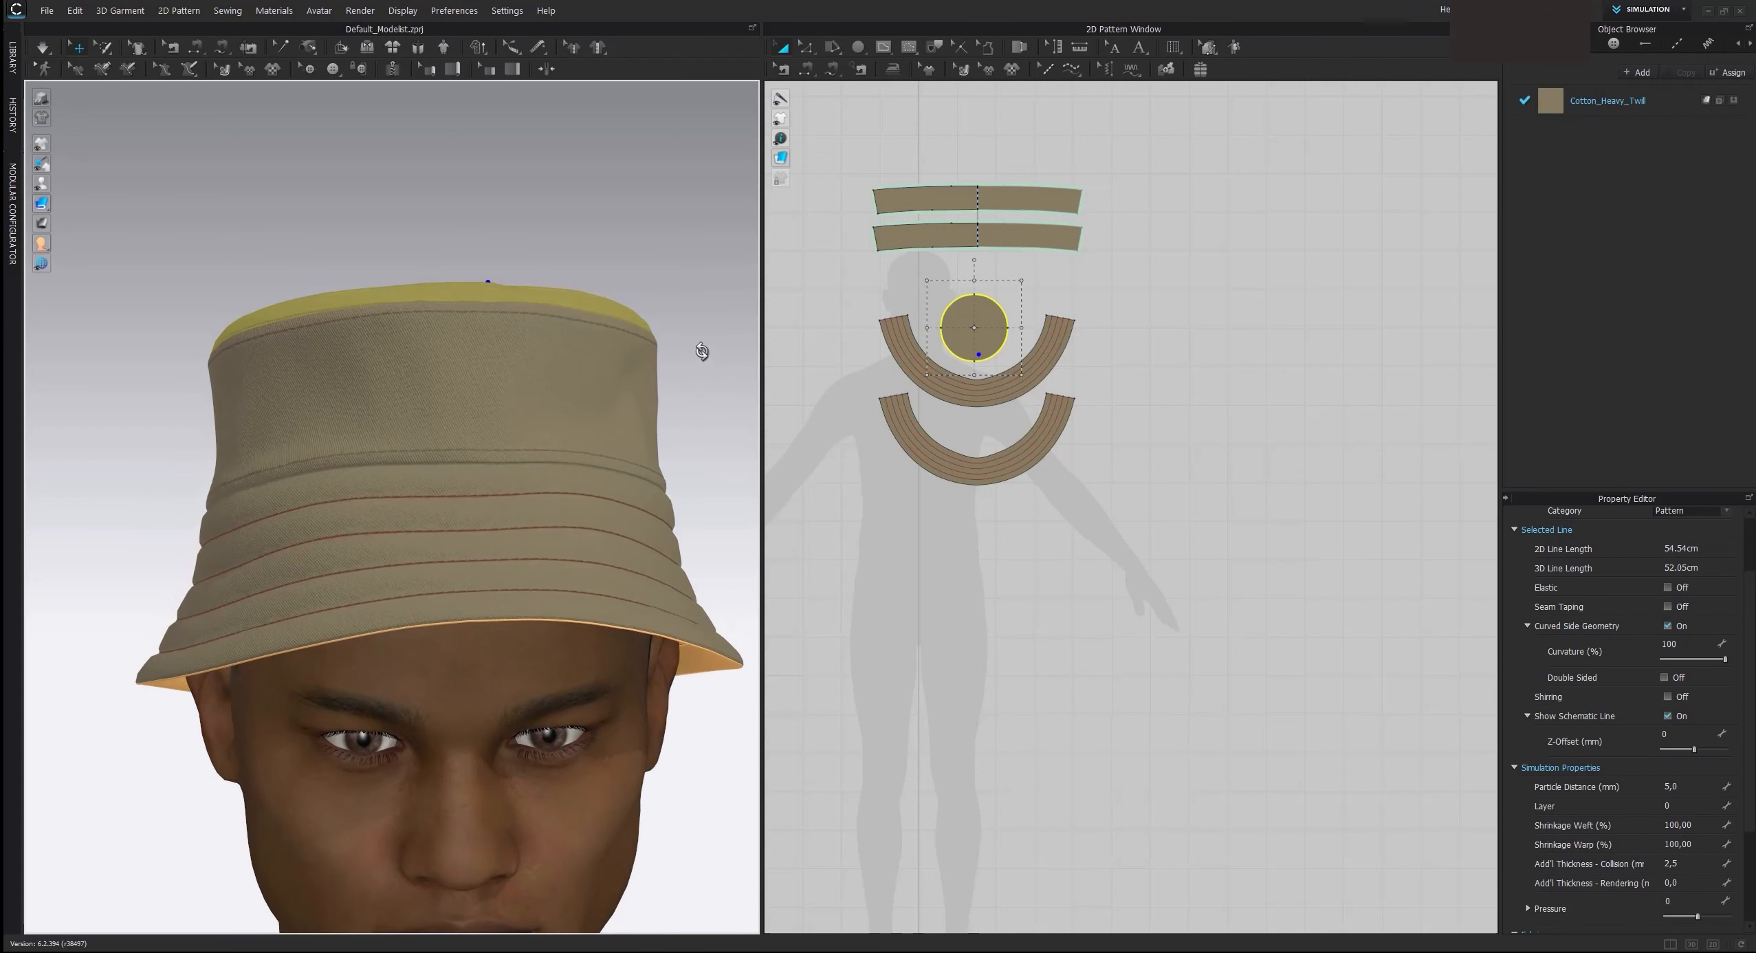
mouse_move(71, 157)
right_drag(689, 371, 547, 301)
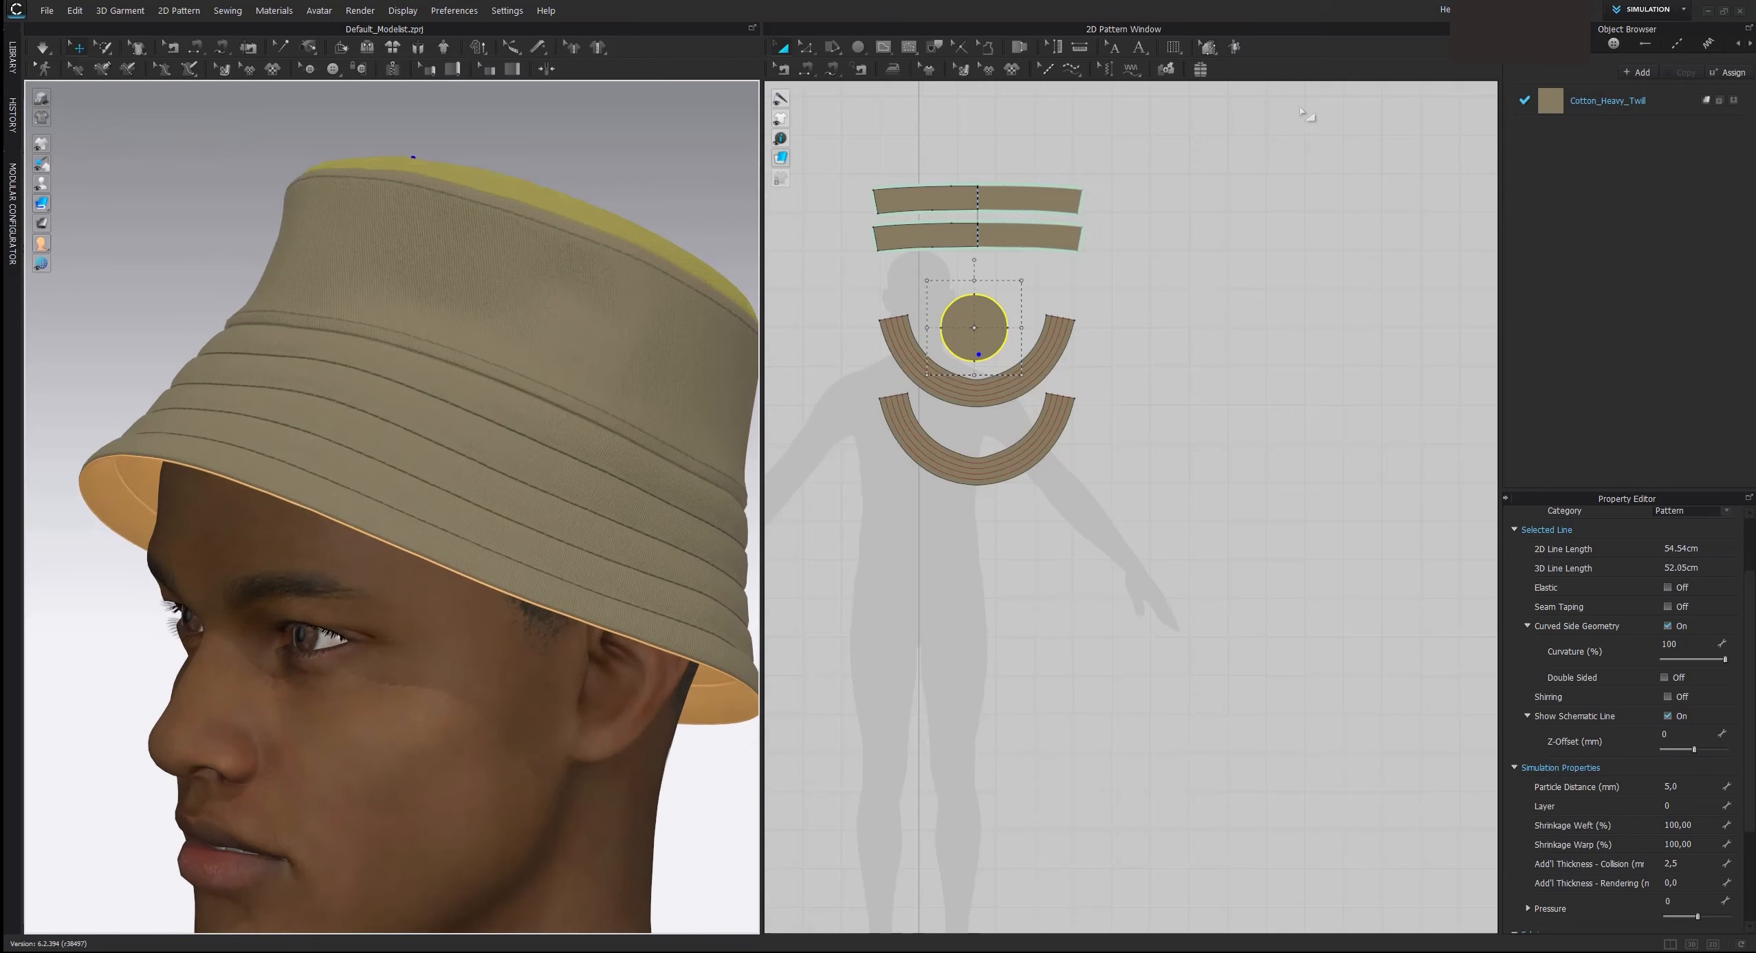
click(1132, 69)
click(1172, 89)
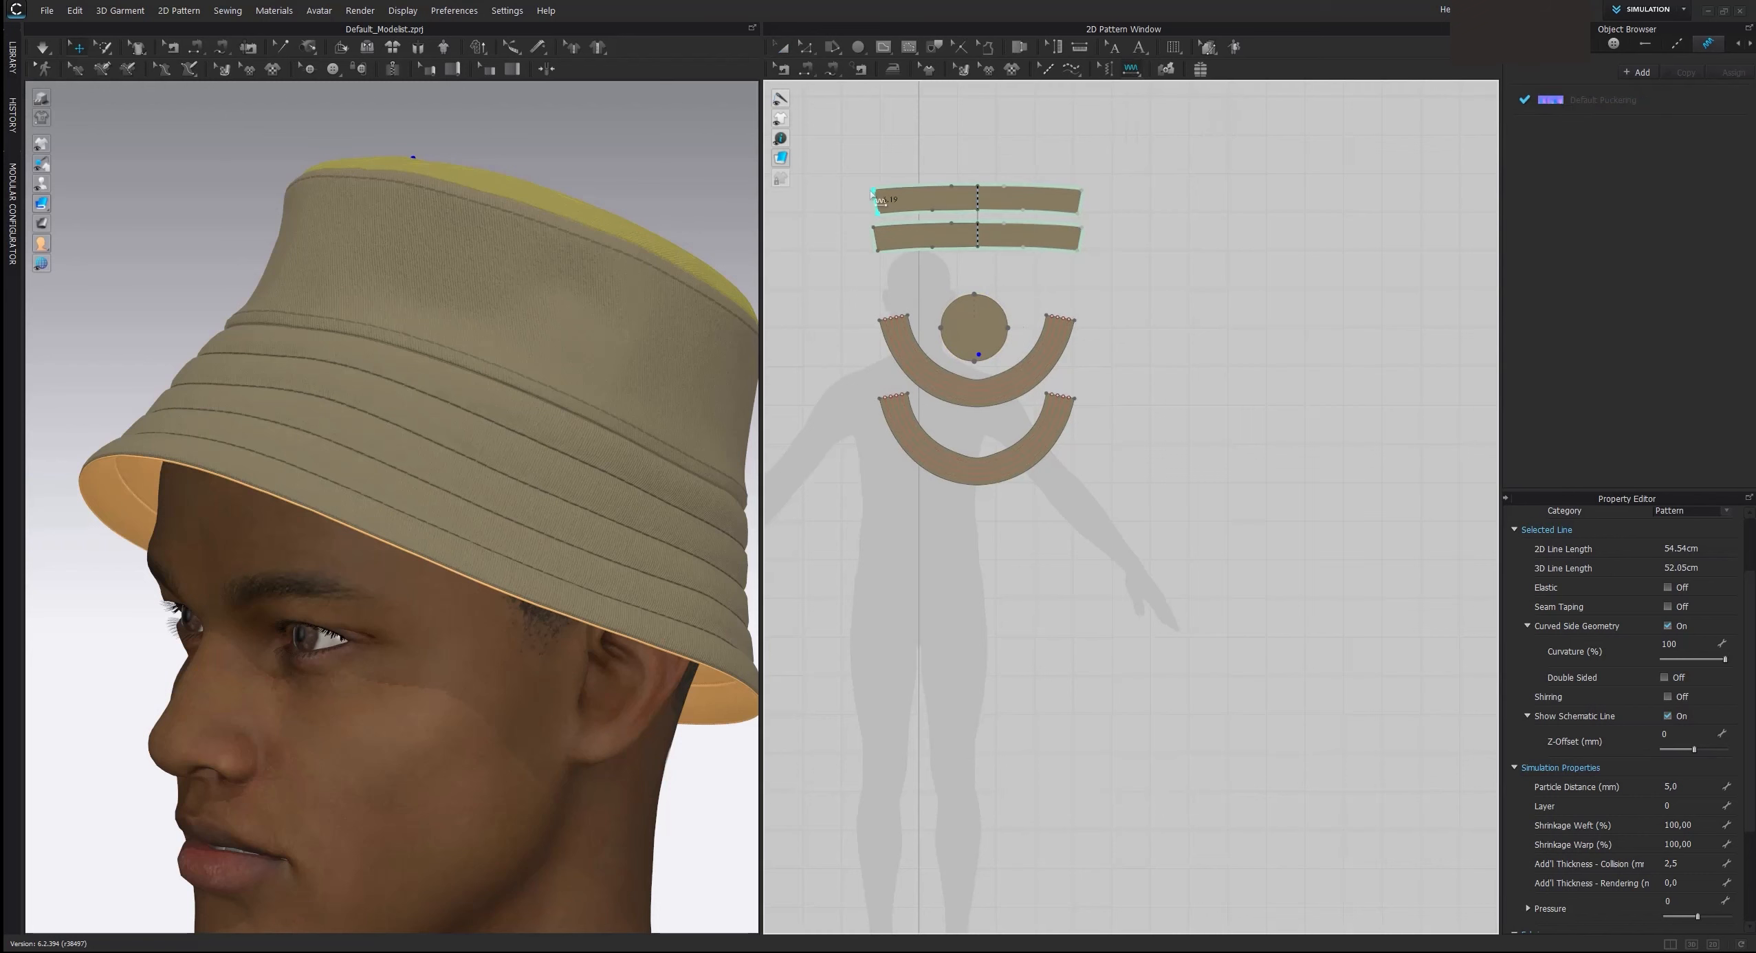
click(1133, 72)
click(1133, 72)
scroll(933, 424, up, 2)
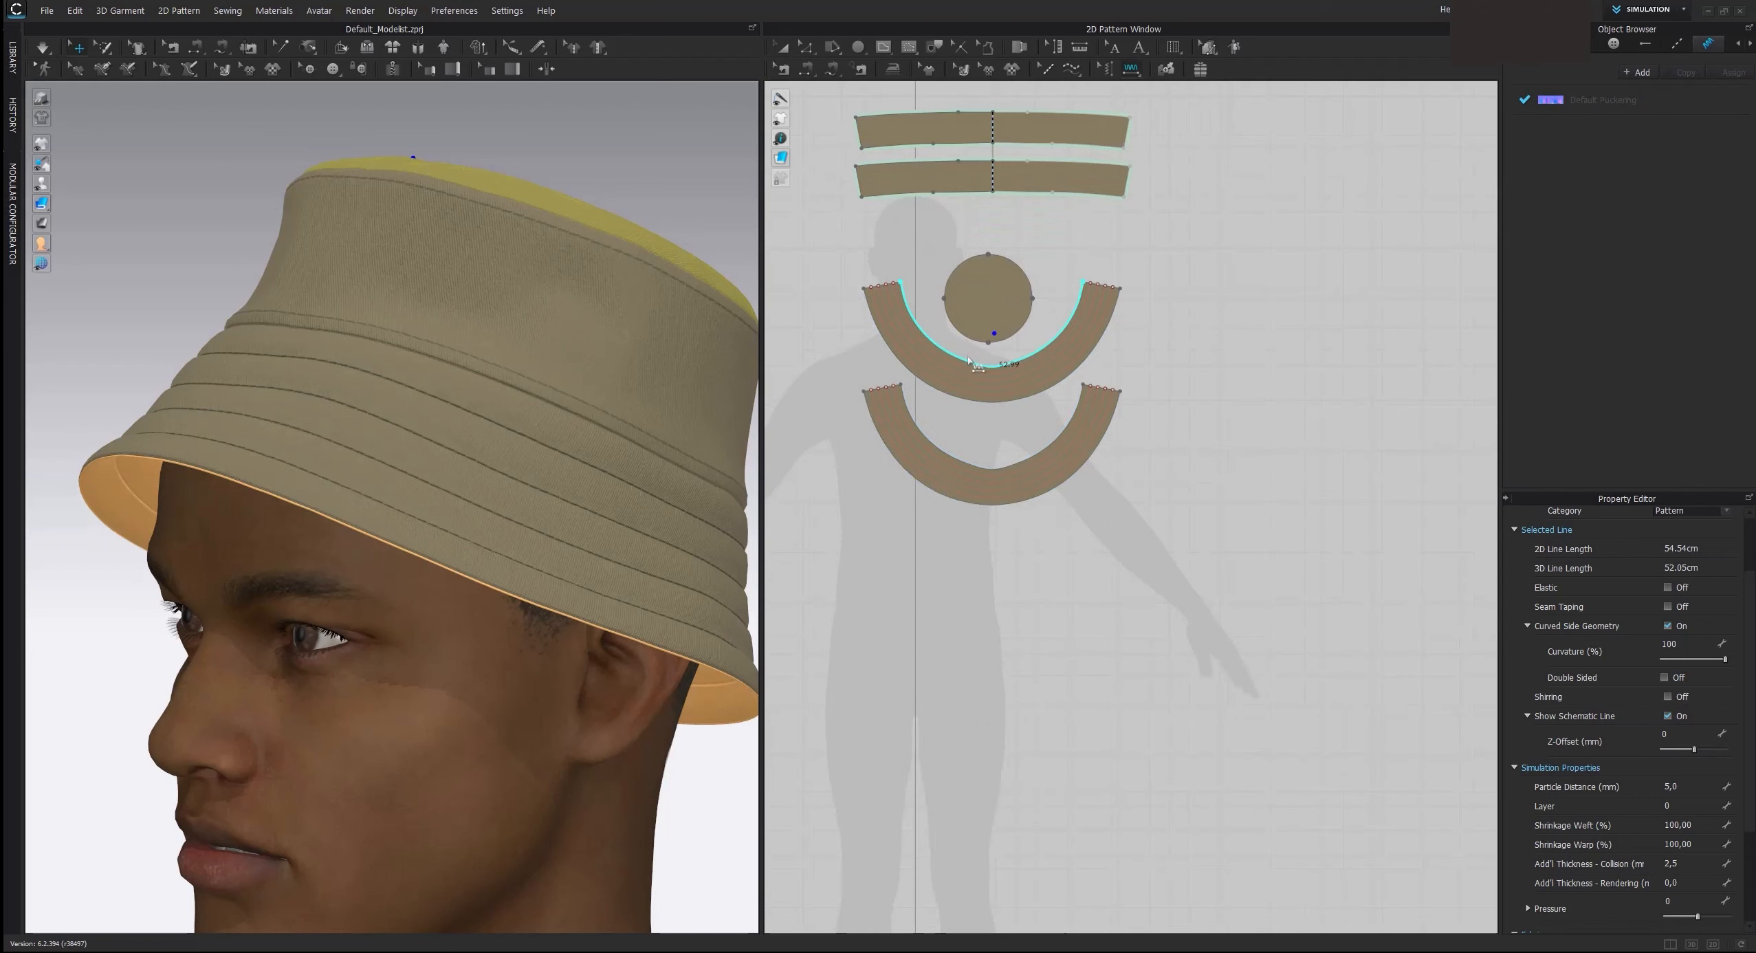
click(969, 389)
click(971, 389)
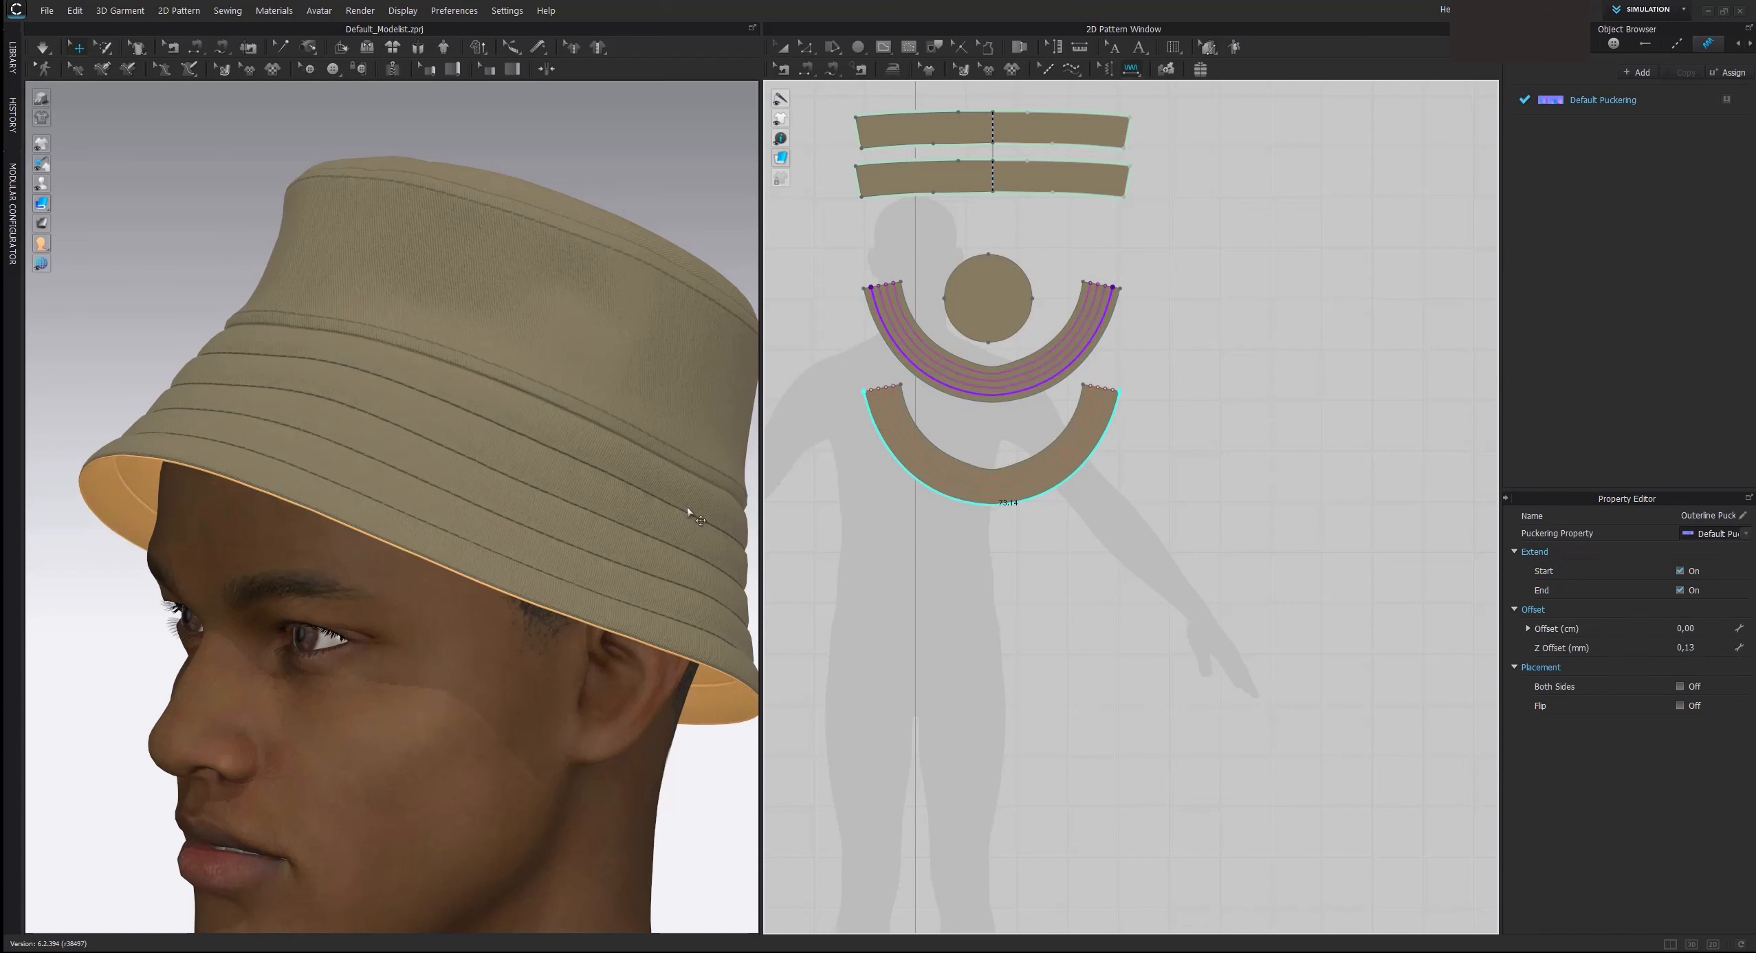
Step: Add free puckering with Default Puckering along the upper and lower edges of the outer crown band
middle_drag(653, 476, 604, 432)
scroll(567, 434, up, 3)
scroll(643, 426, down, 2)
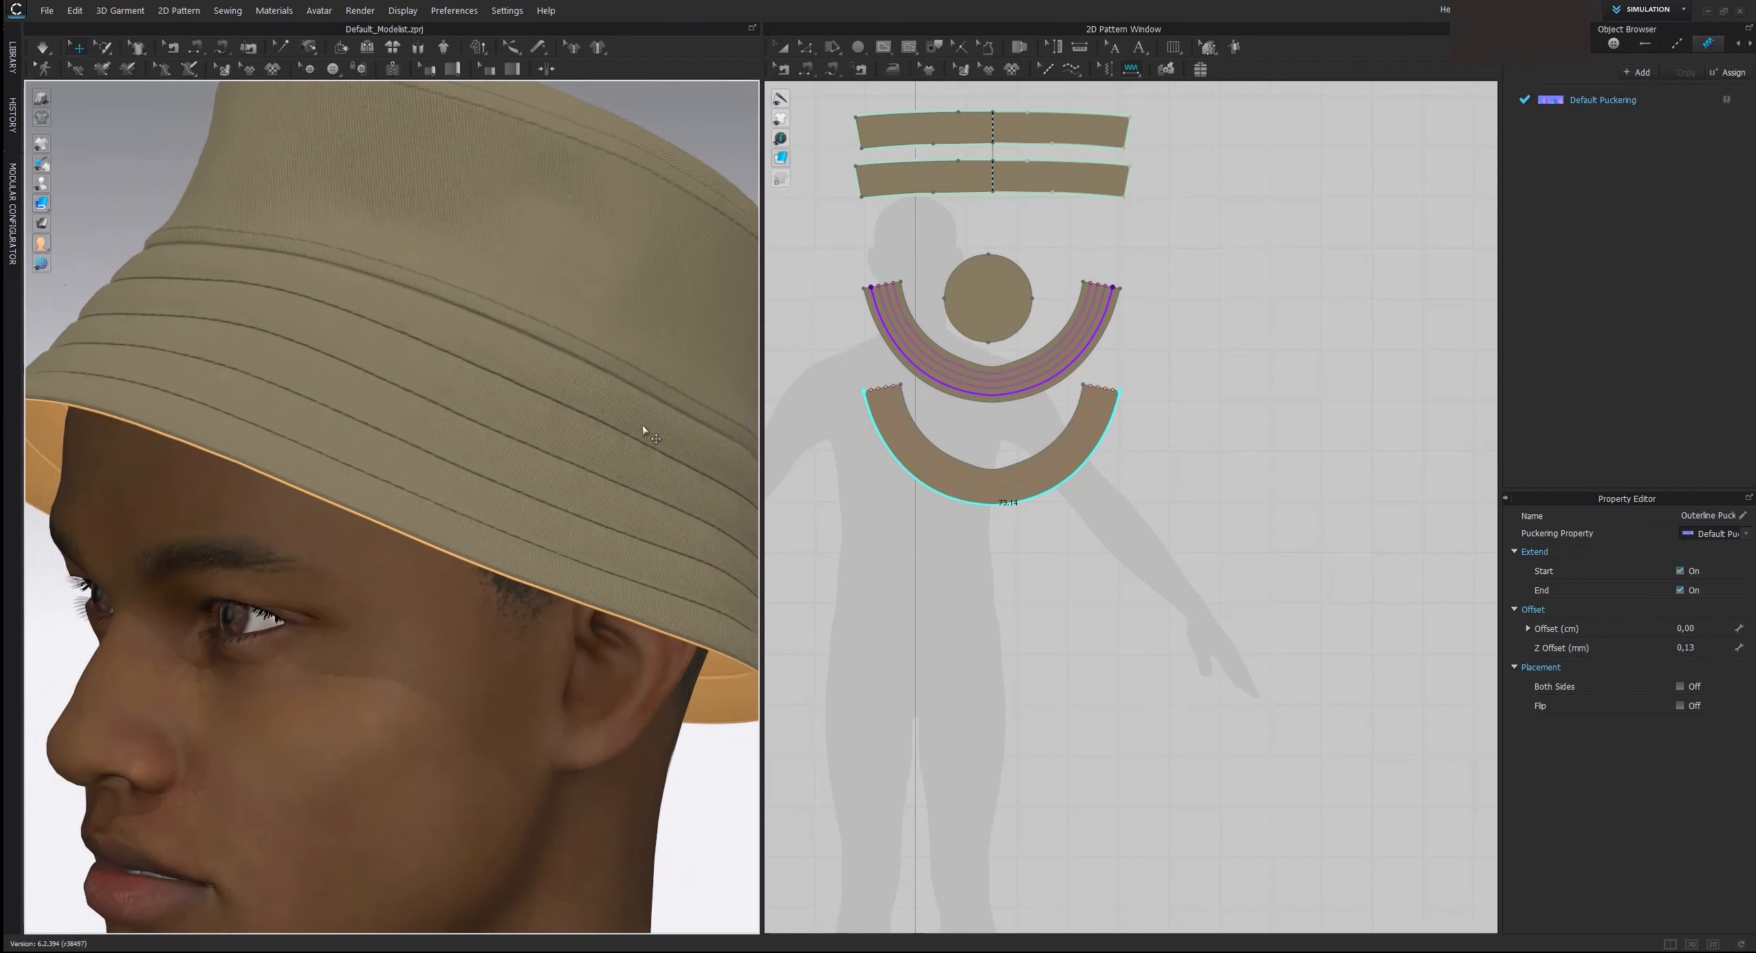
right_drag(731, 452, 734, 452)
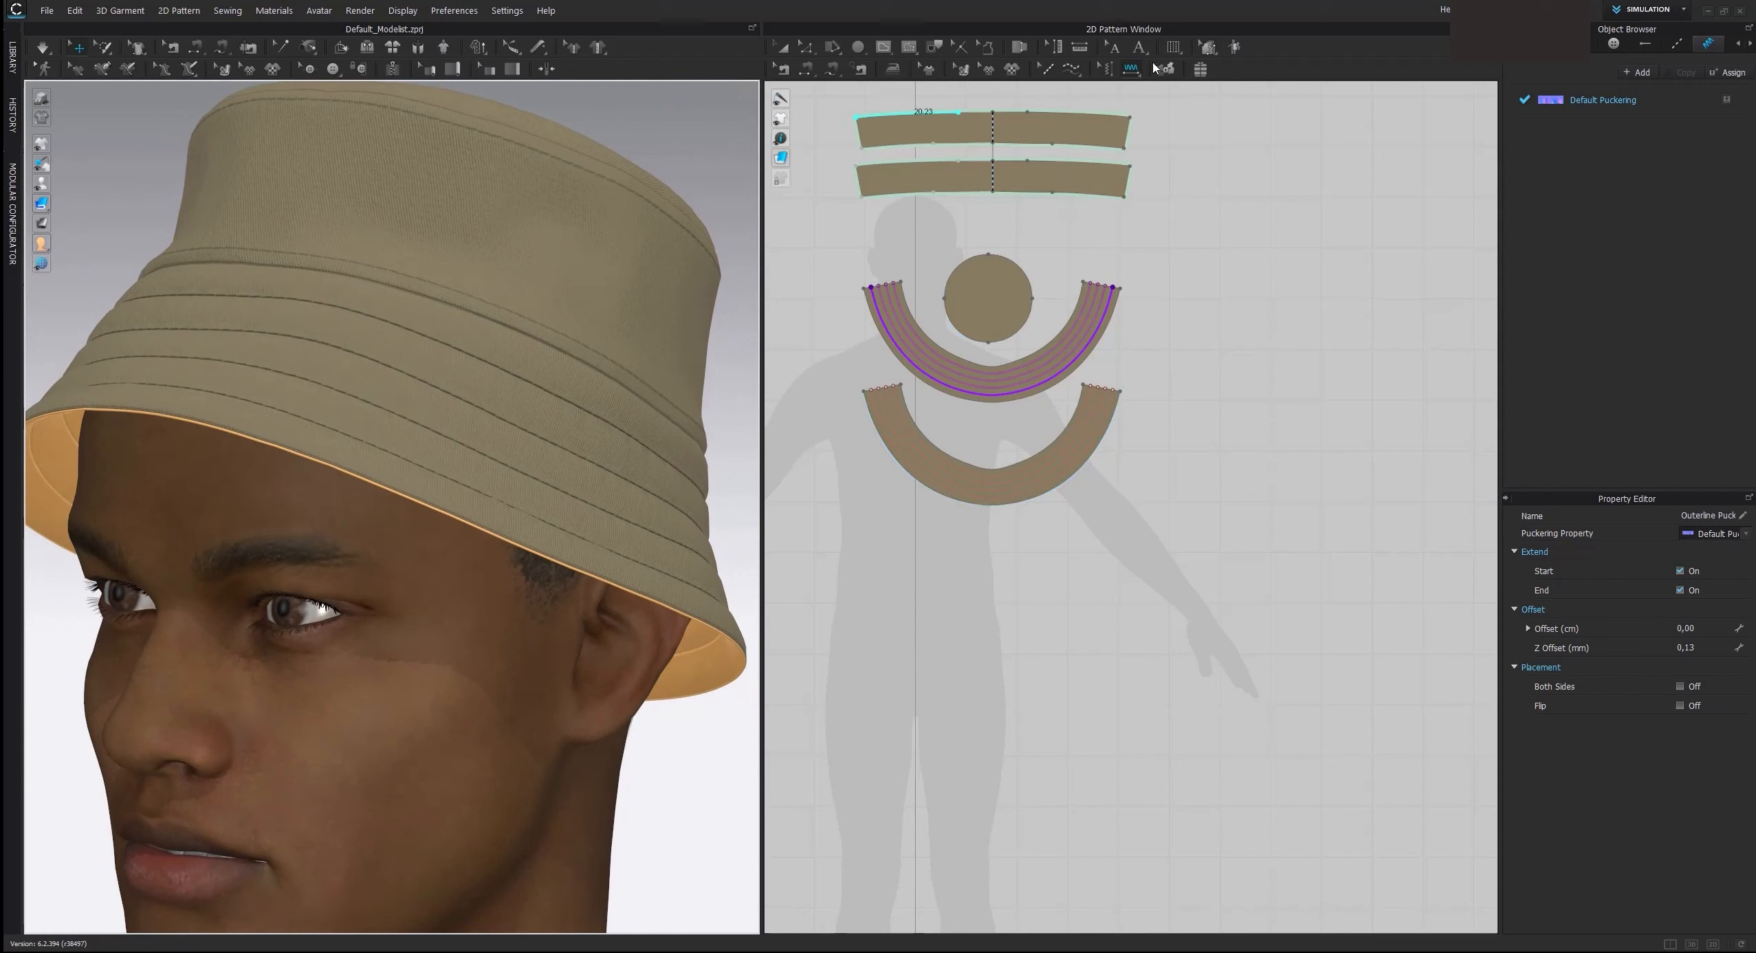
click(1132, 70)
click(1162, 107)
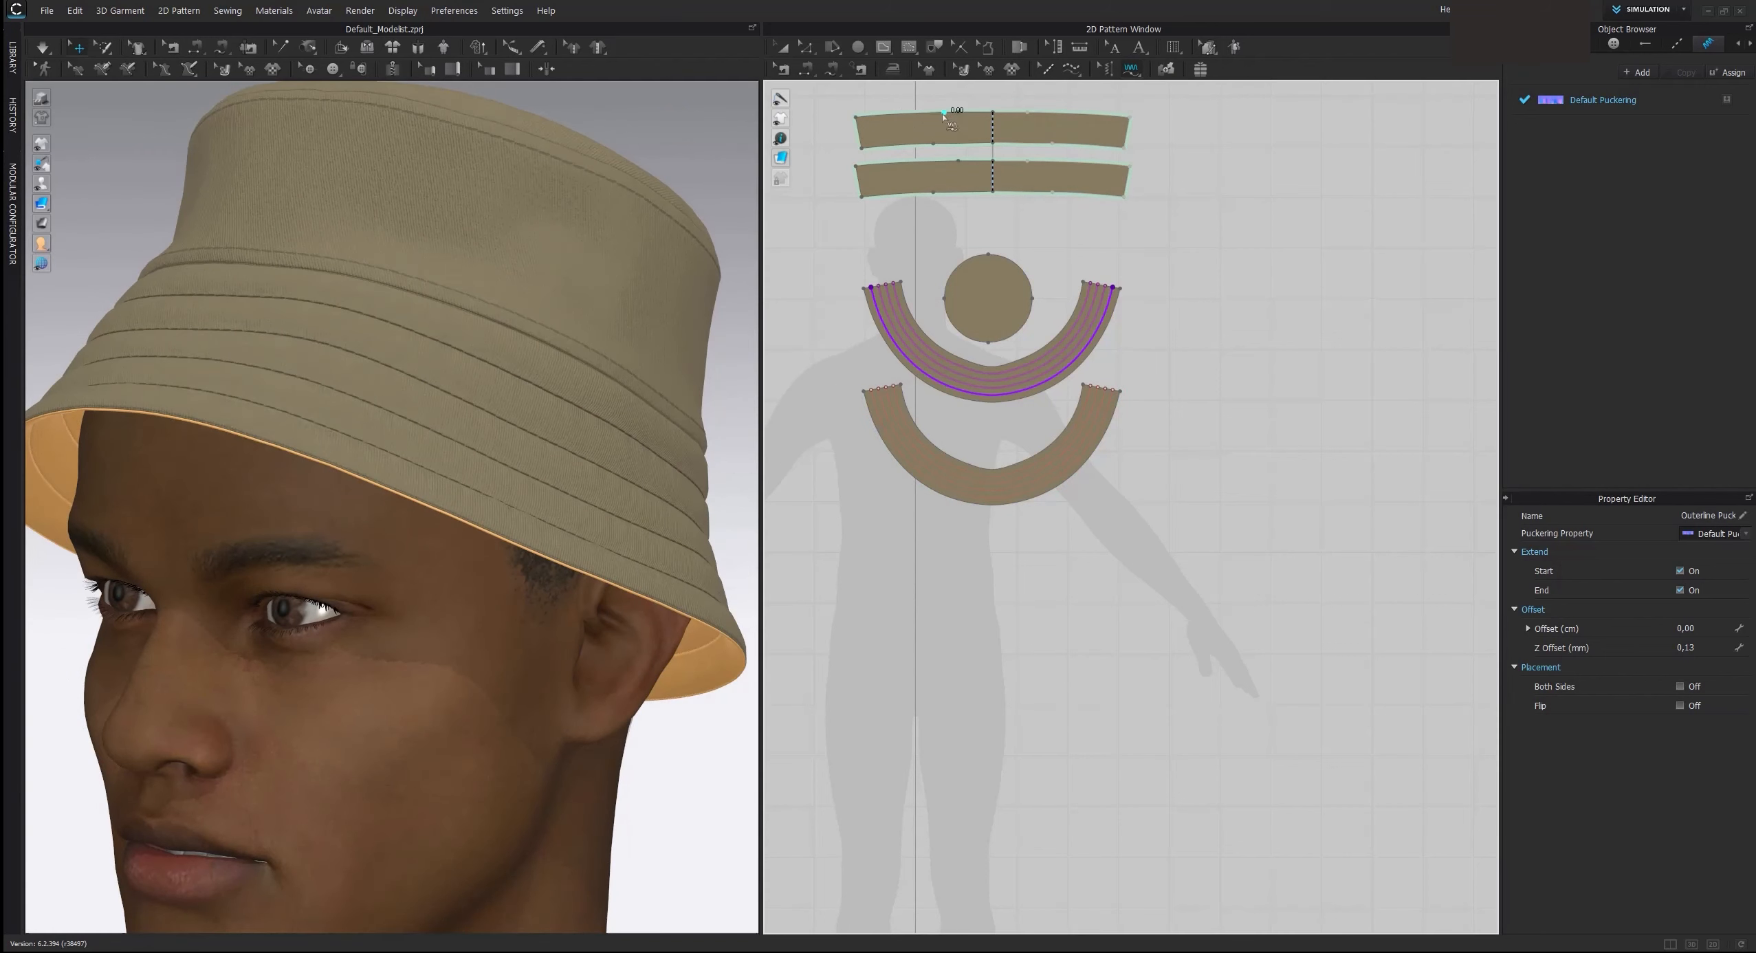
click(857, 117)
click(993, 111)
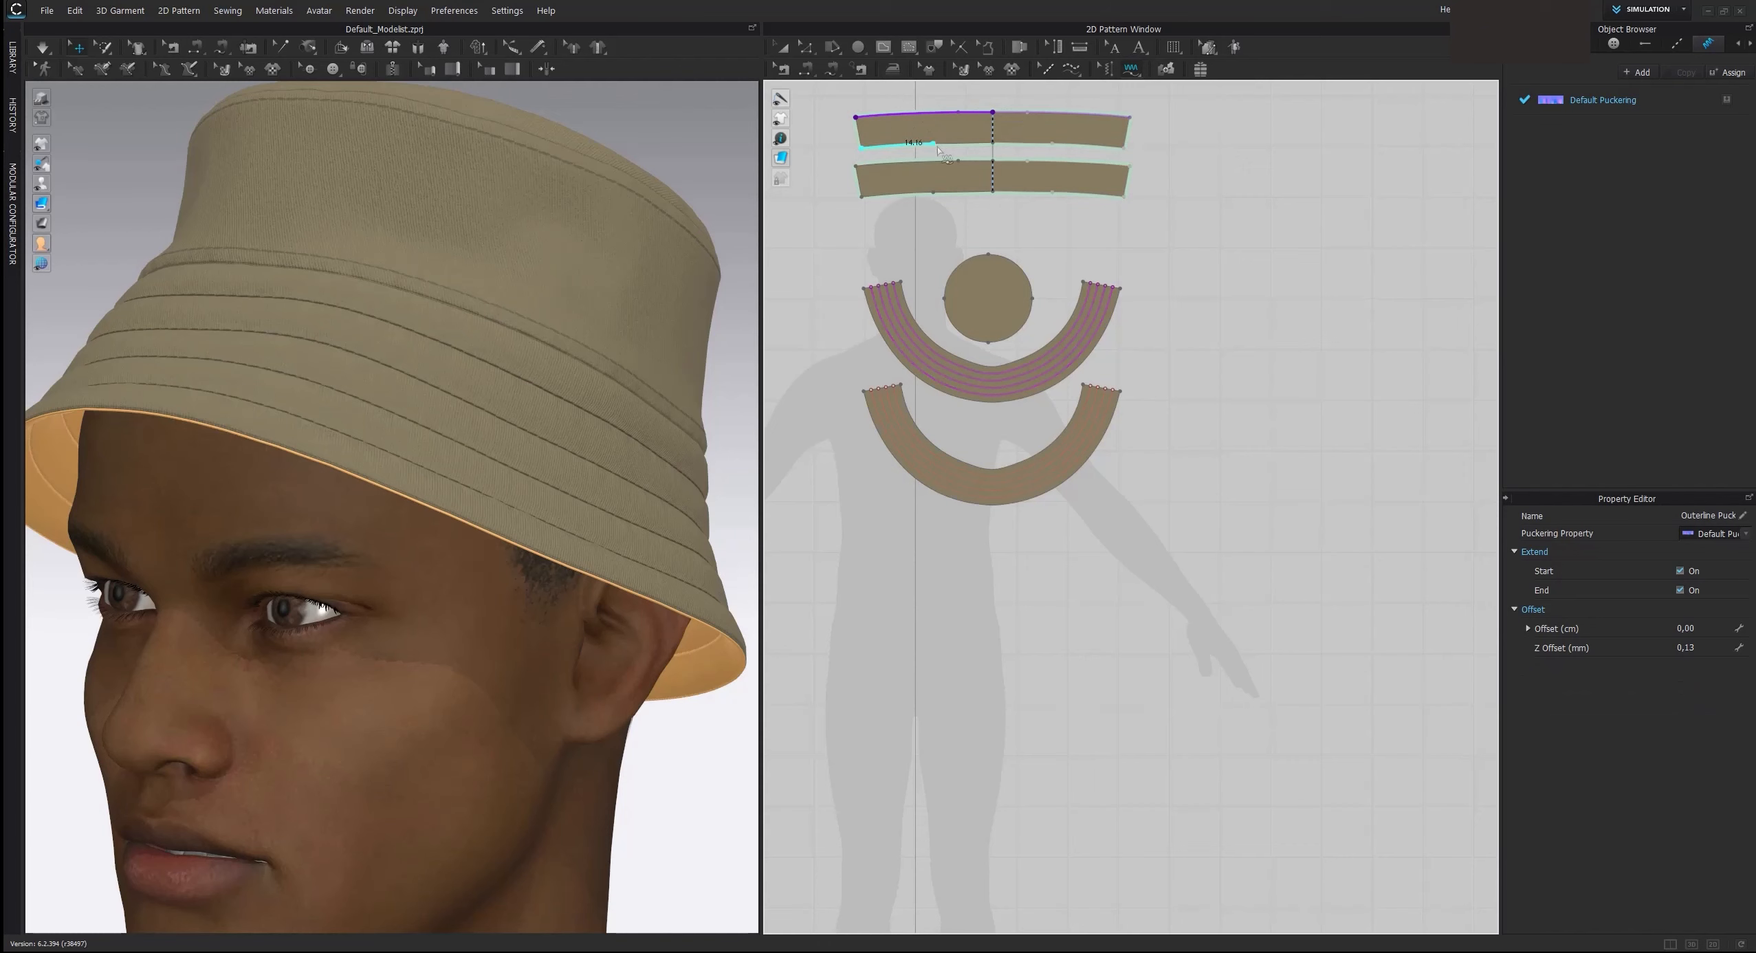
click(992, 142)
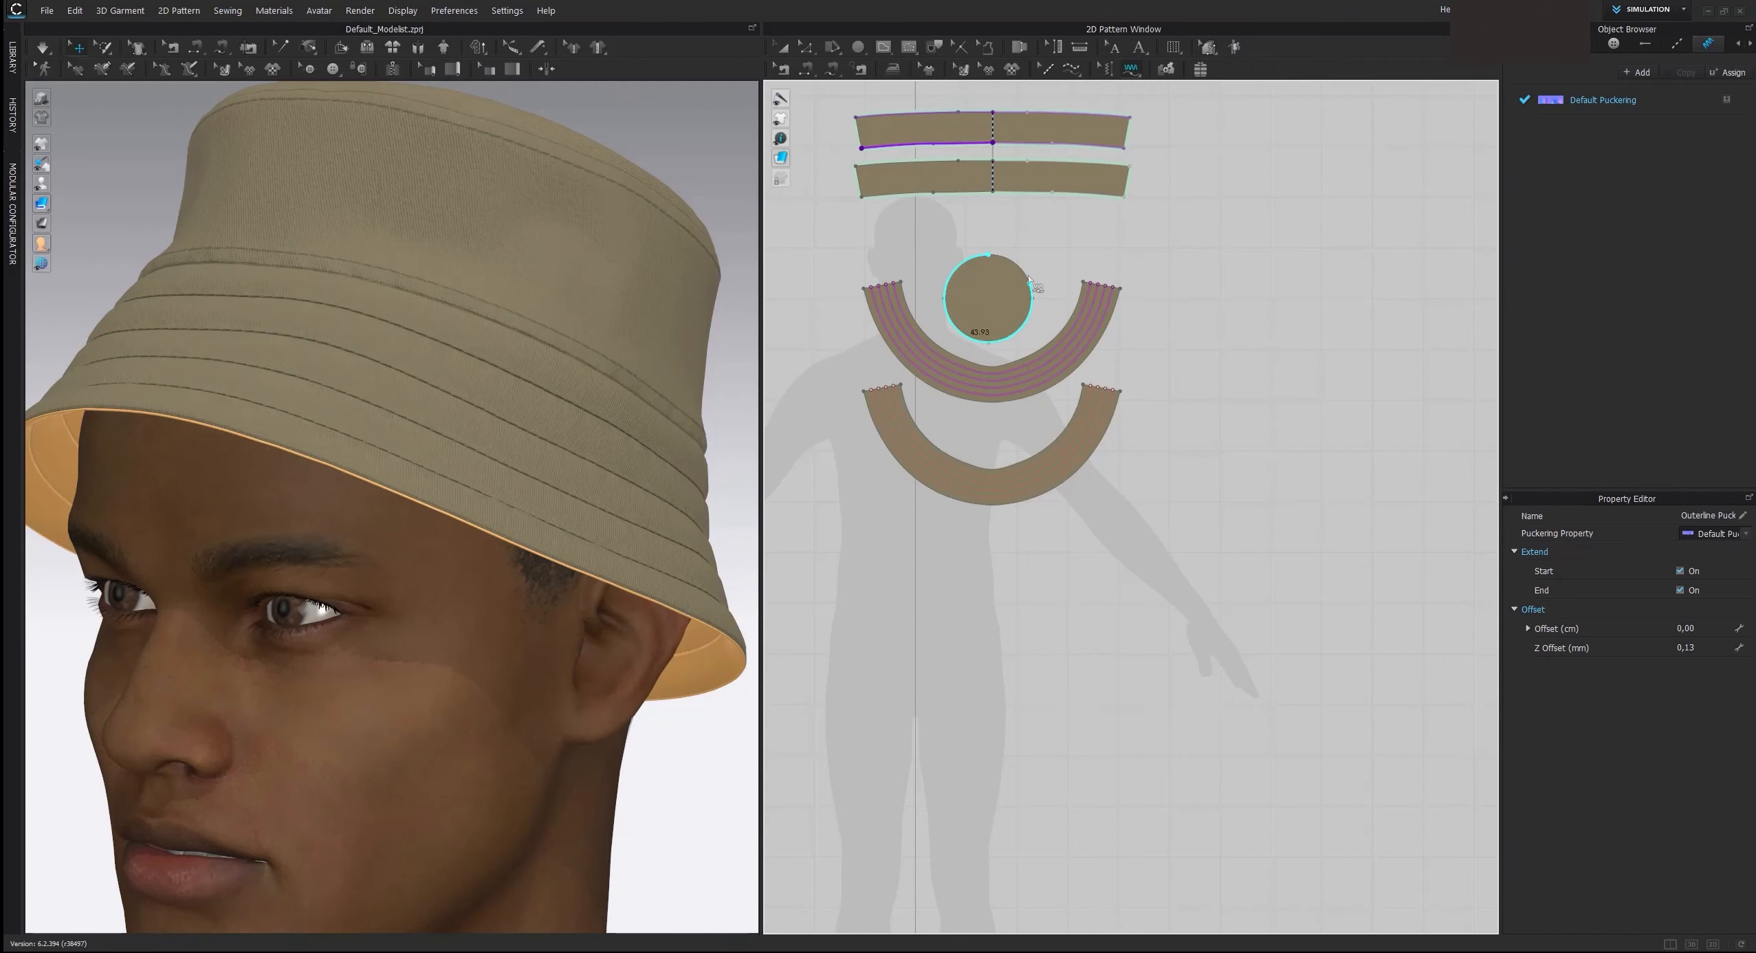
Step: Add free puckering with Default Puckering around the whole outline of the circular top pattern, and return to pattern selection
click(989, 254)
scroll(584, 204, up, 2)
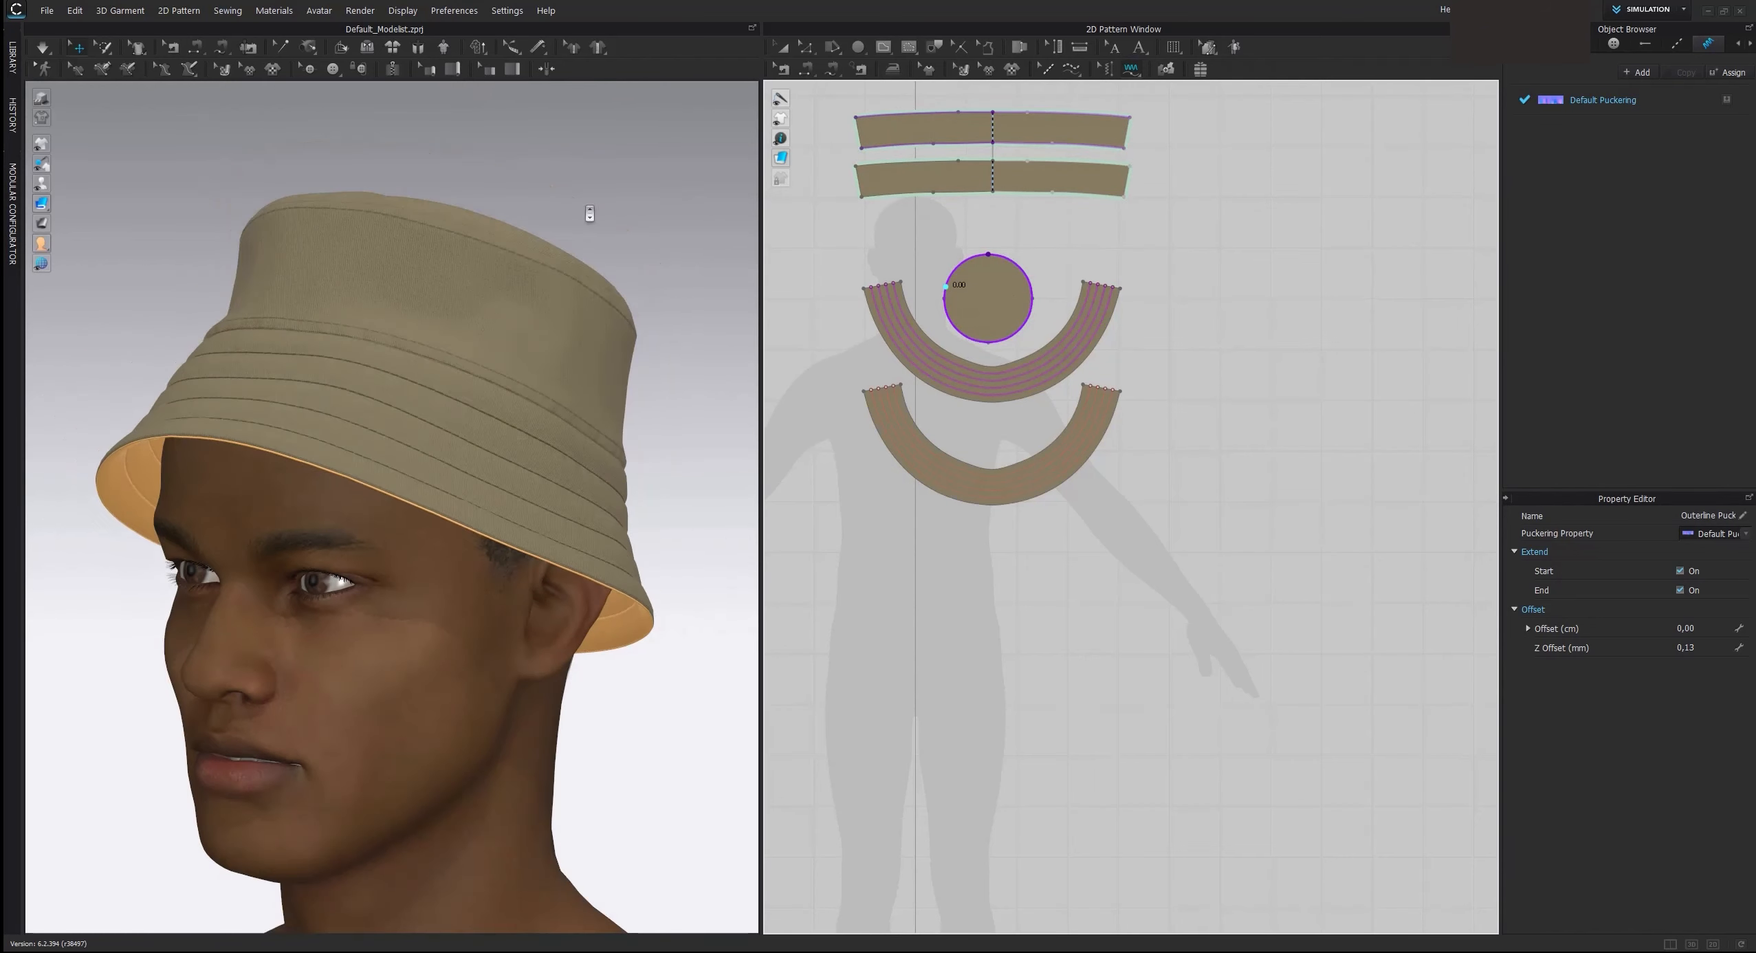
right_drag(589, 213, 548, 281)
scroll(556, 289, down, 2)
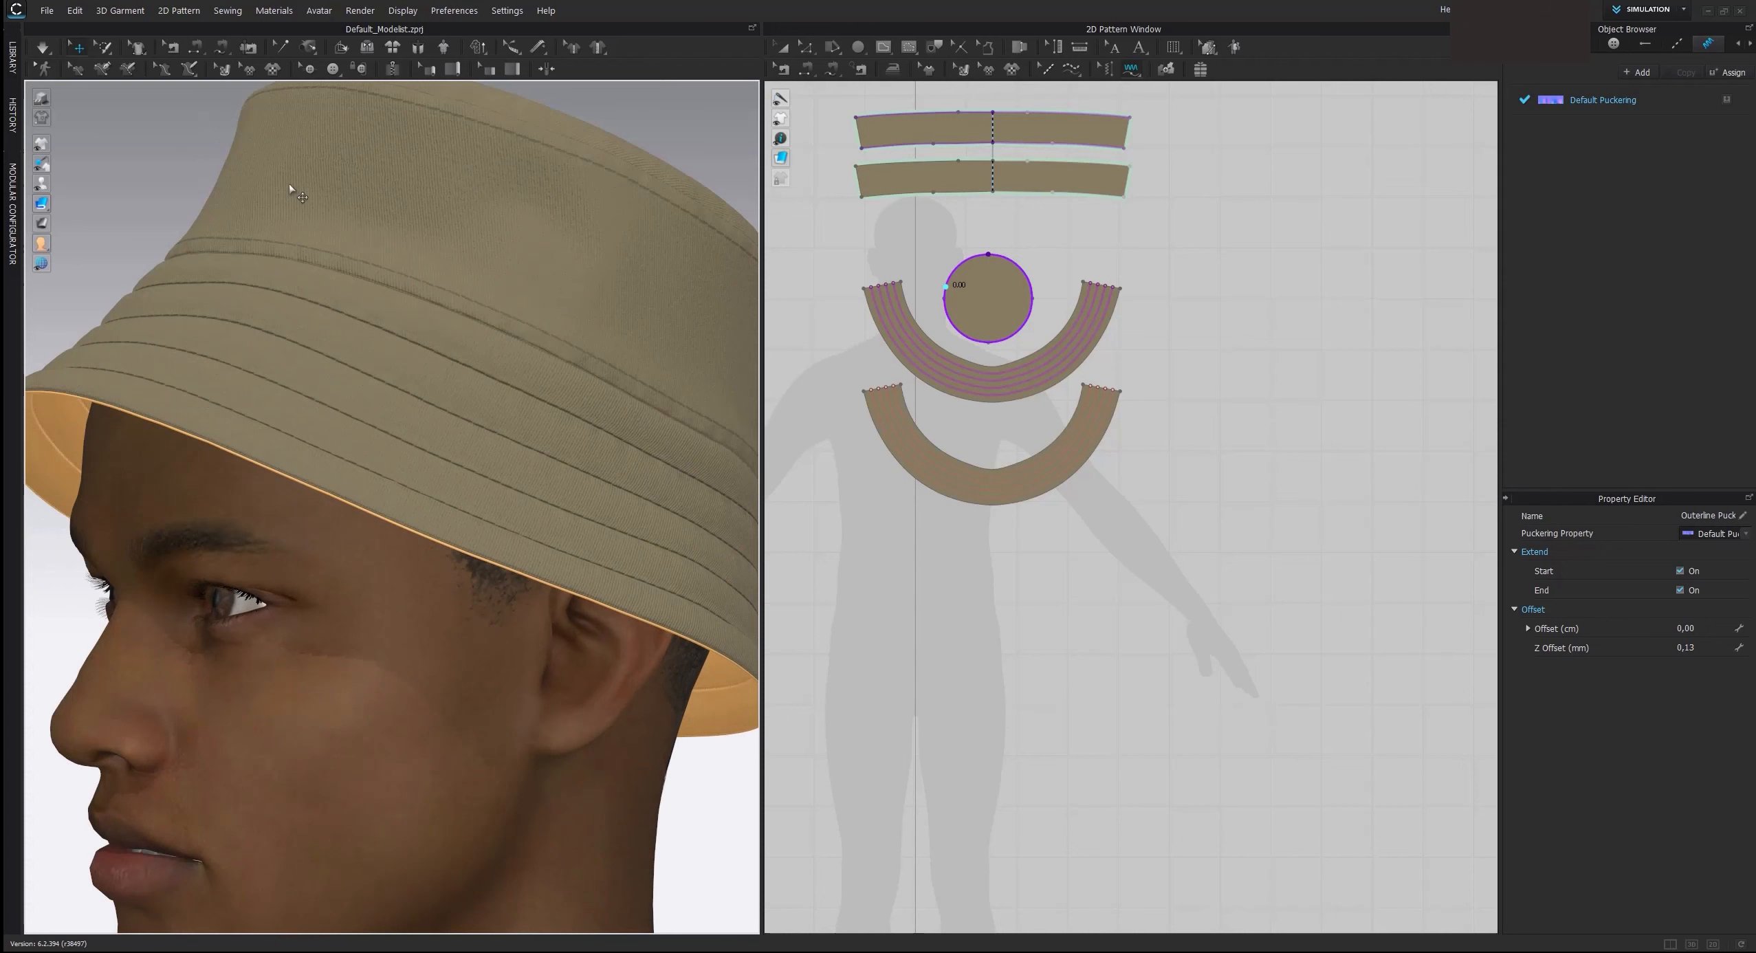
key(a)
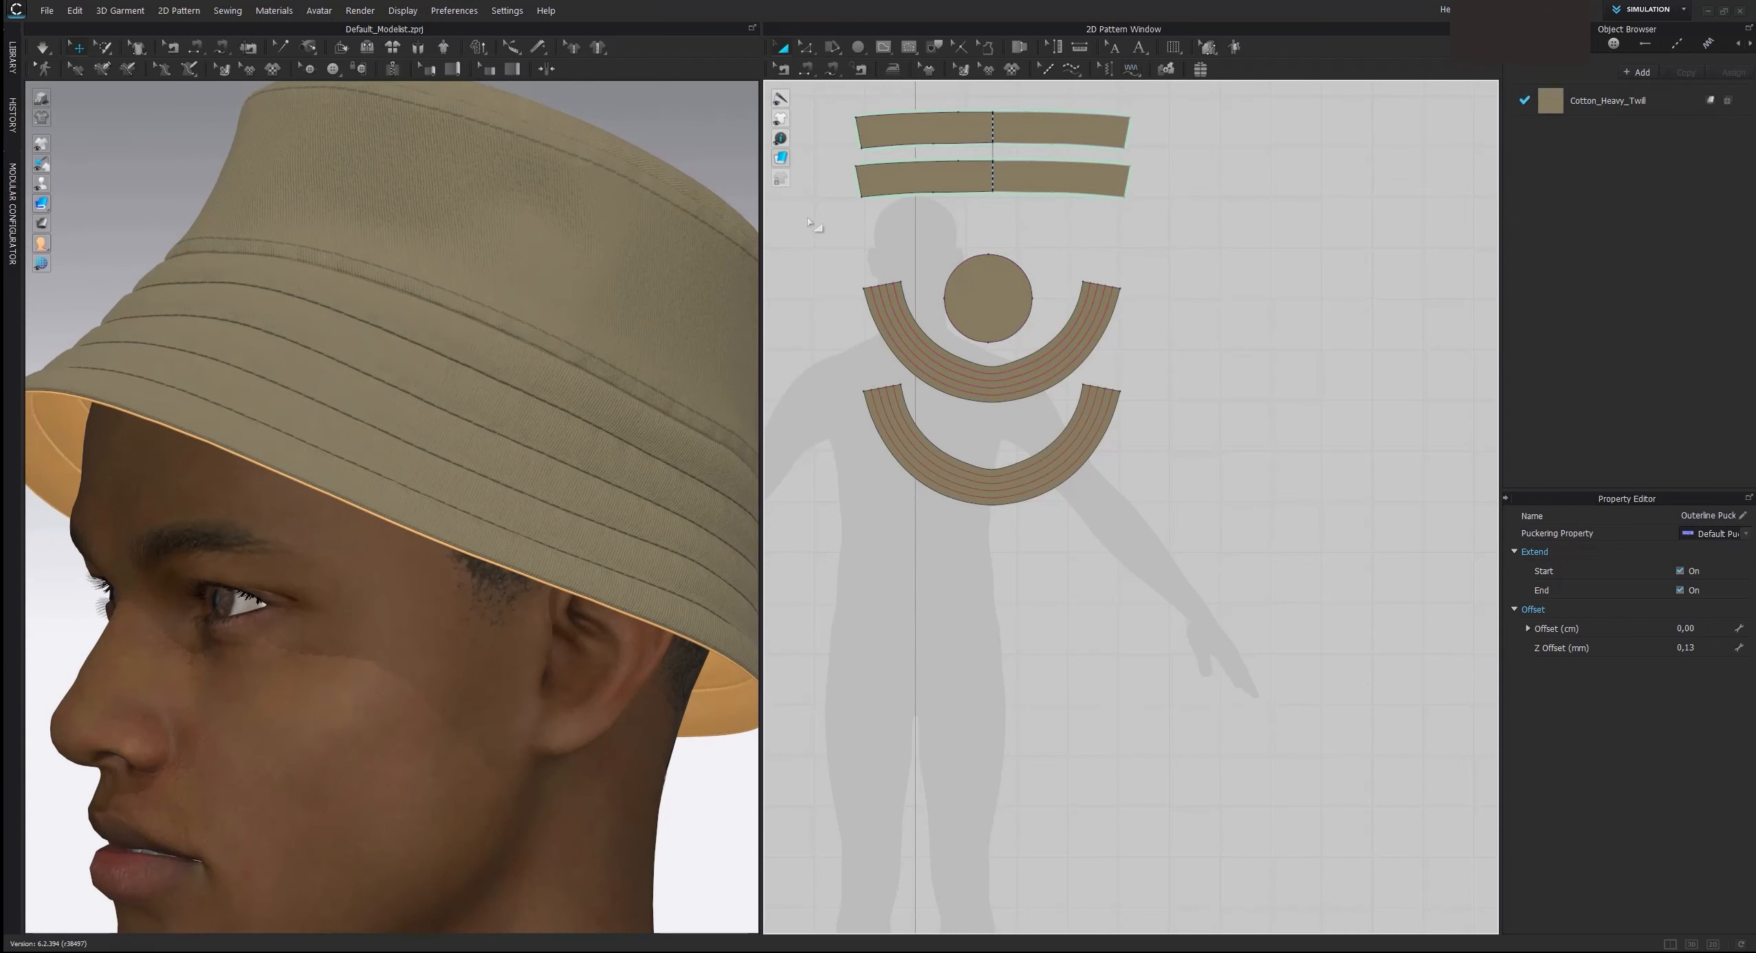
Step: Open the render view and start an interactive render of the hat on the avatar, framed as a close-up three-quarter view
scroll(331, 335, up, 3)
right_drag(330, 335, 413, 333)
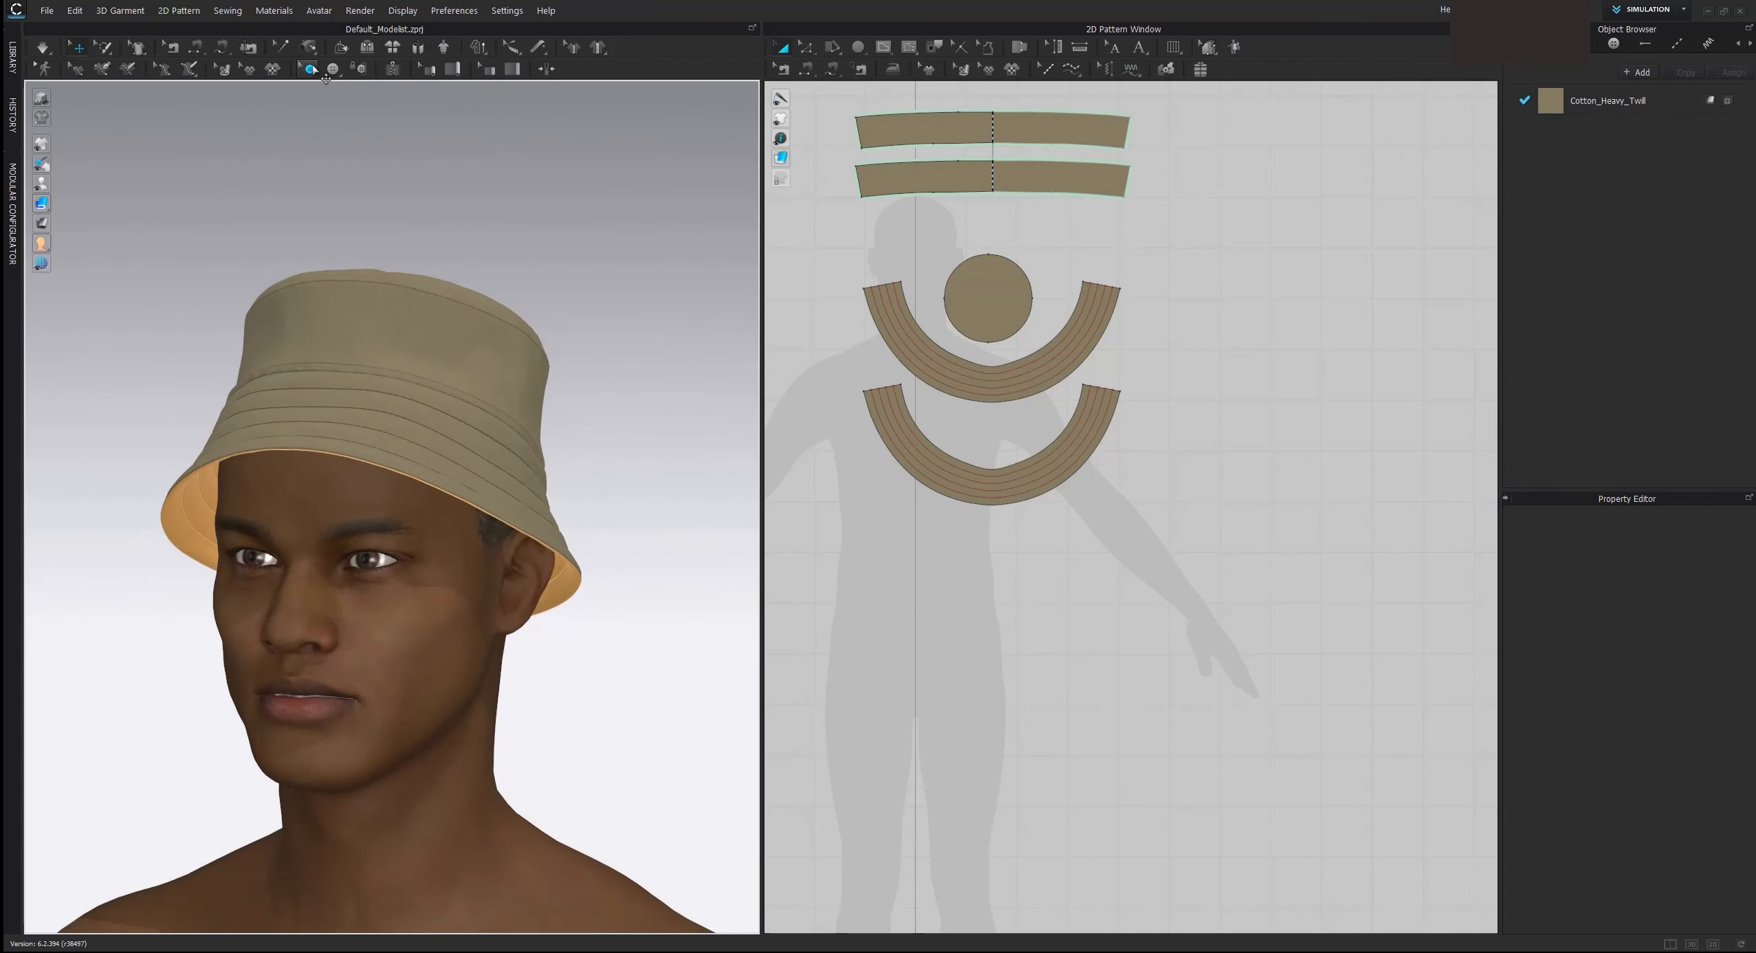
click(359, 10)
click(368, 34)
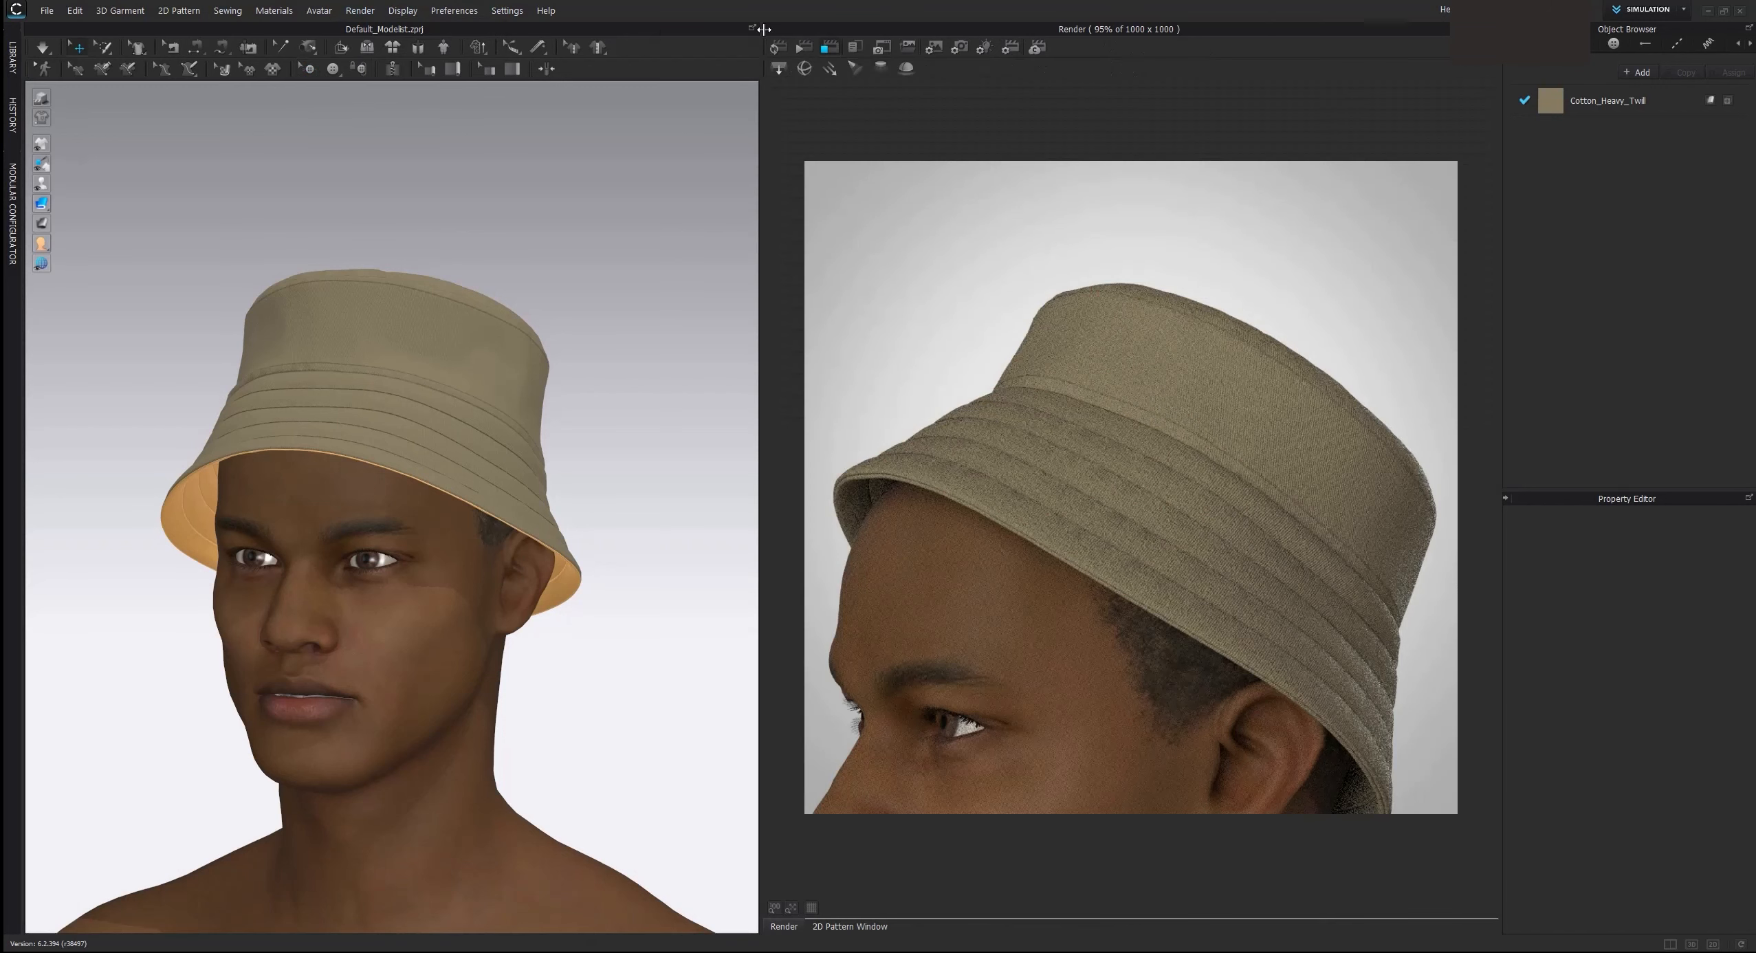
click(777, 47)
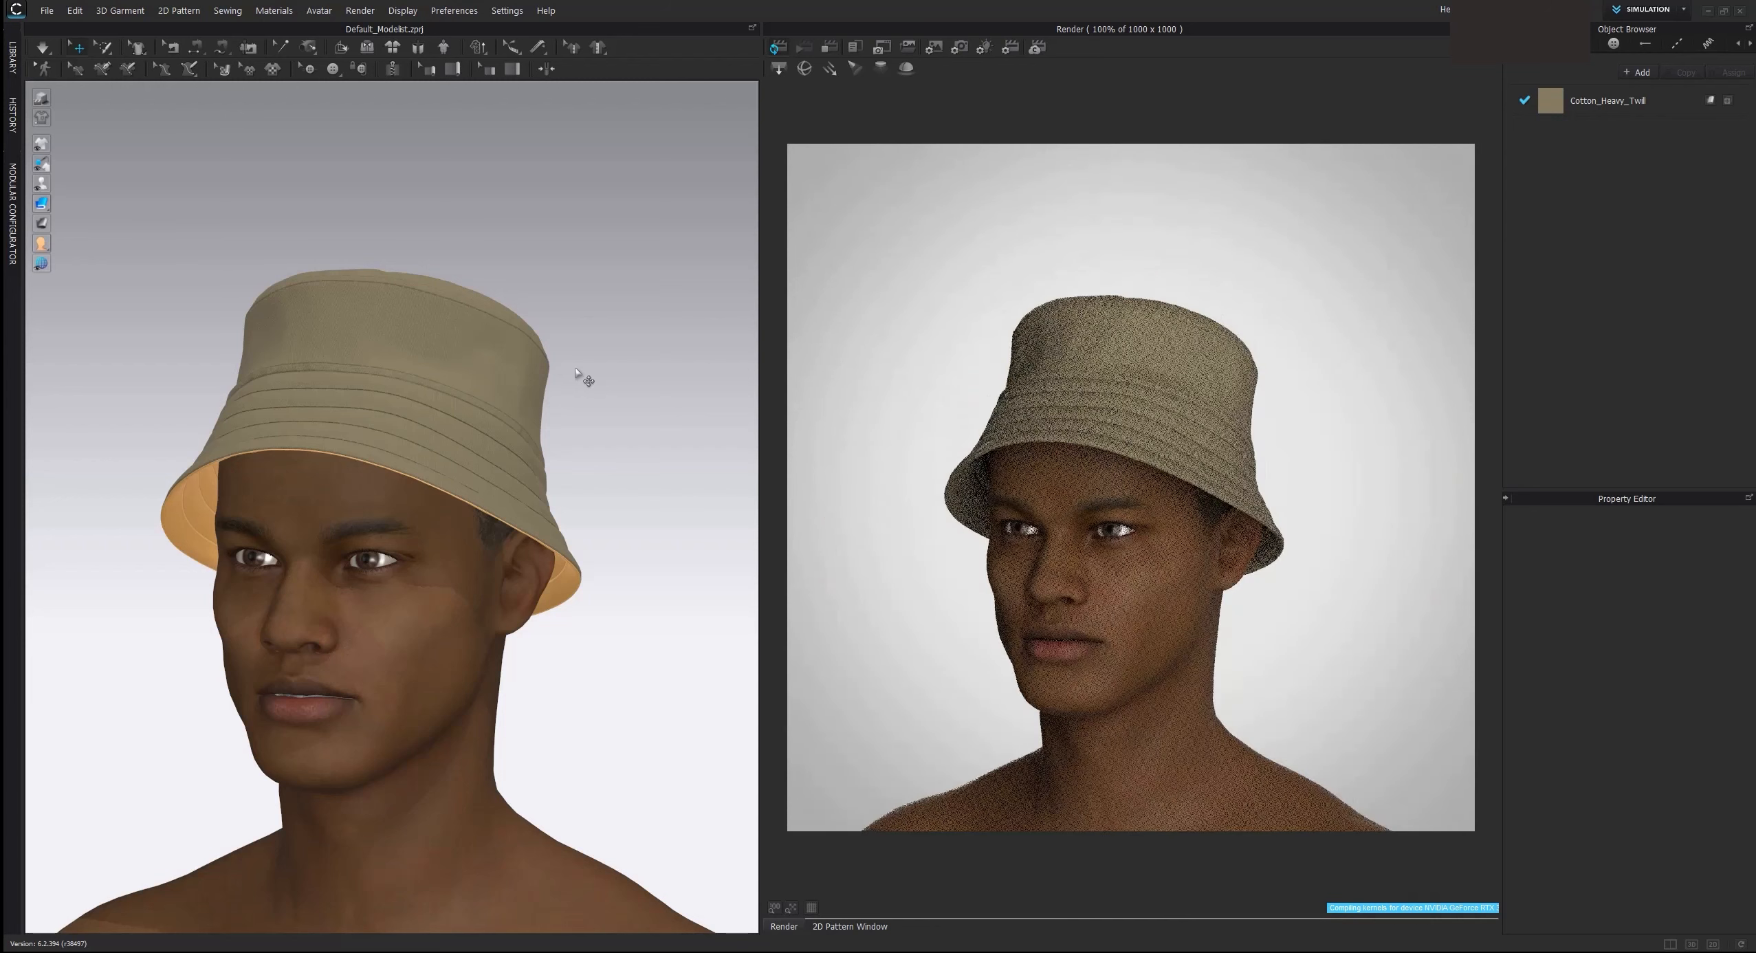
scroll(576, 370, up, 3)
middle_drag(595, 310, 608, 386)
scroll(608, 386, up, 2)
right_drag(608, 385, 562, 383)
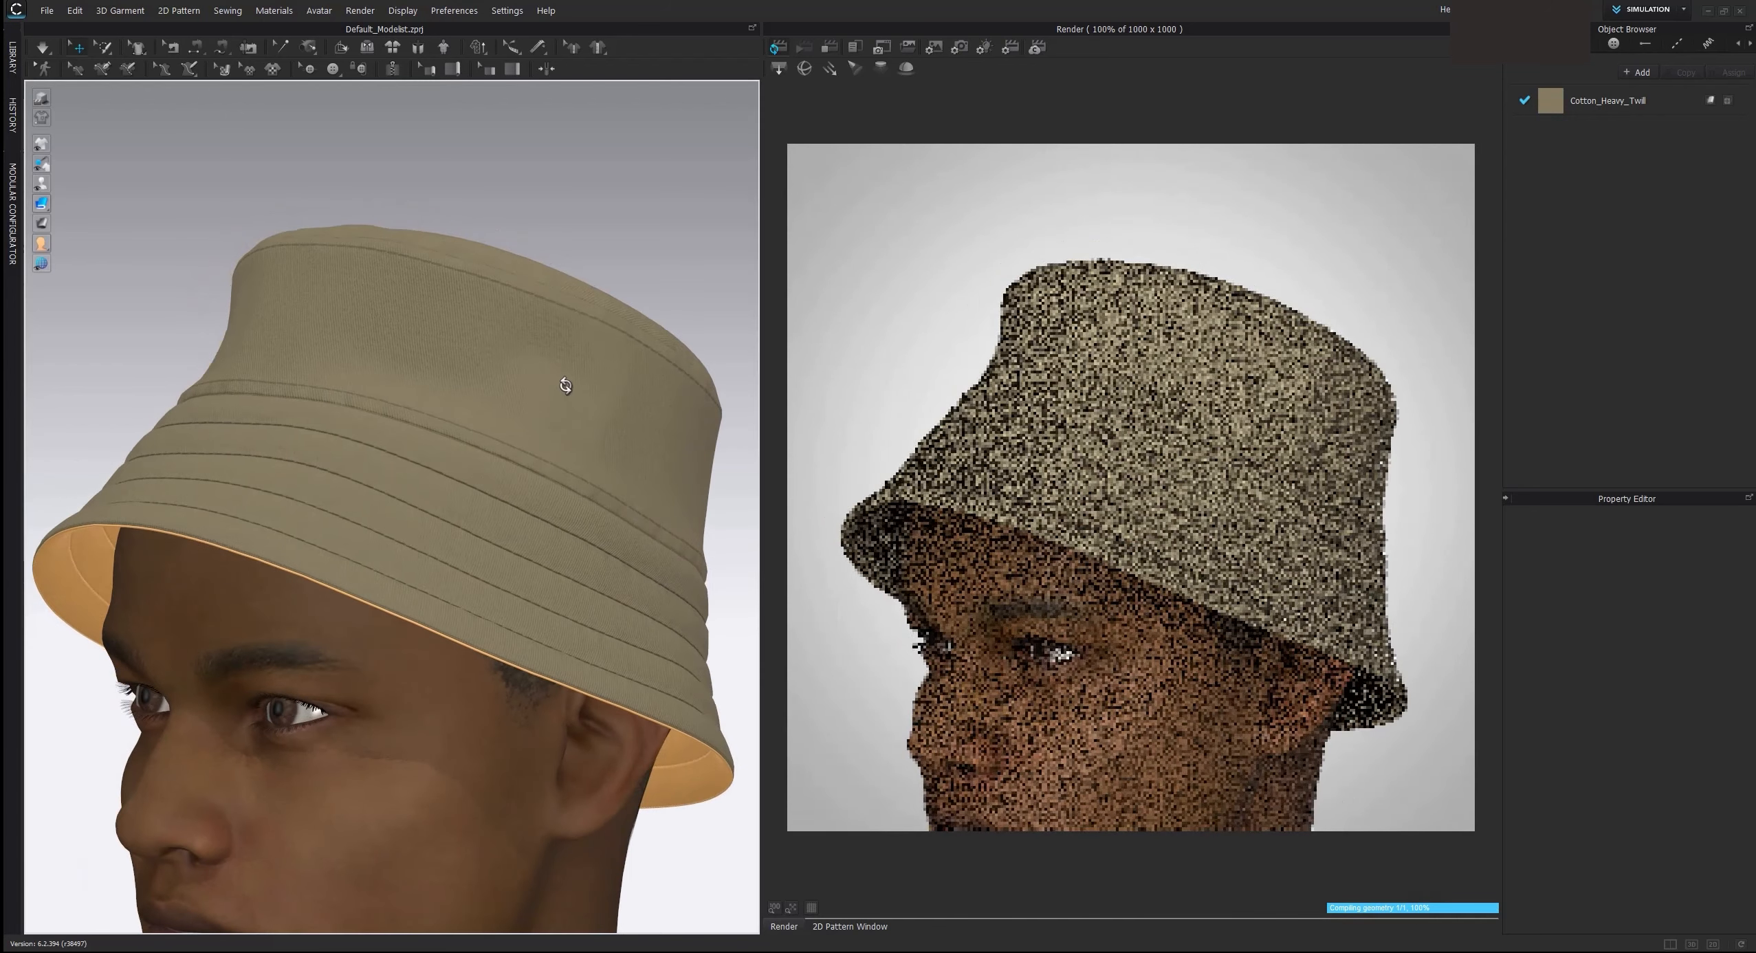